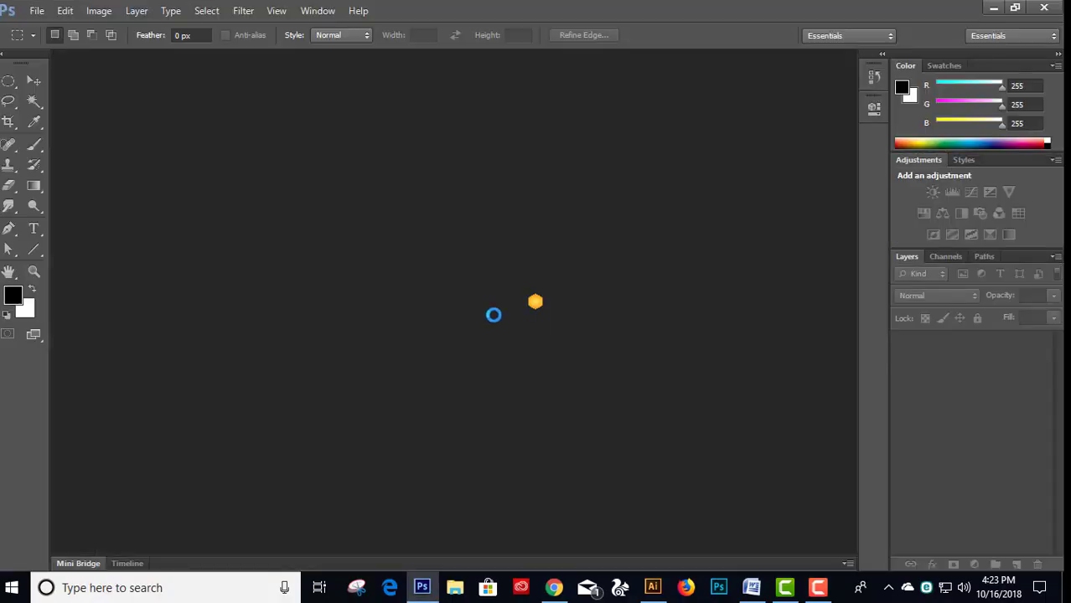
- Start a new document with its width set to 5.5 inches
{"action": "left_click", "coordinate": [33, 11]}
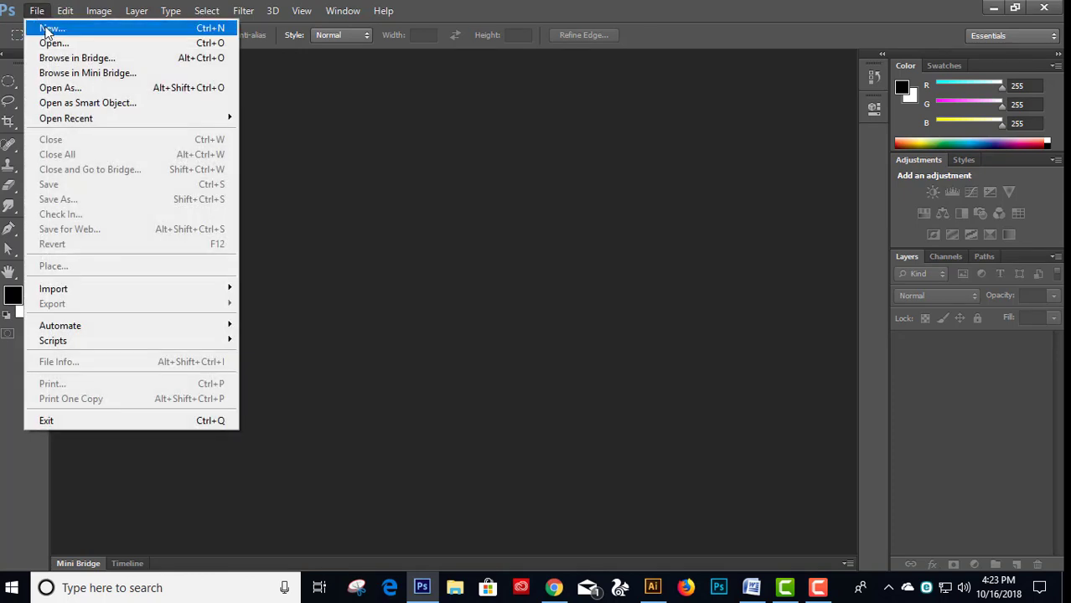
{"action": "left_click", "coordinate": [51, 30]}
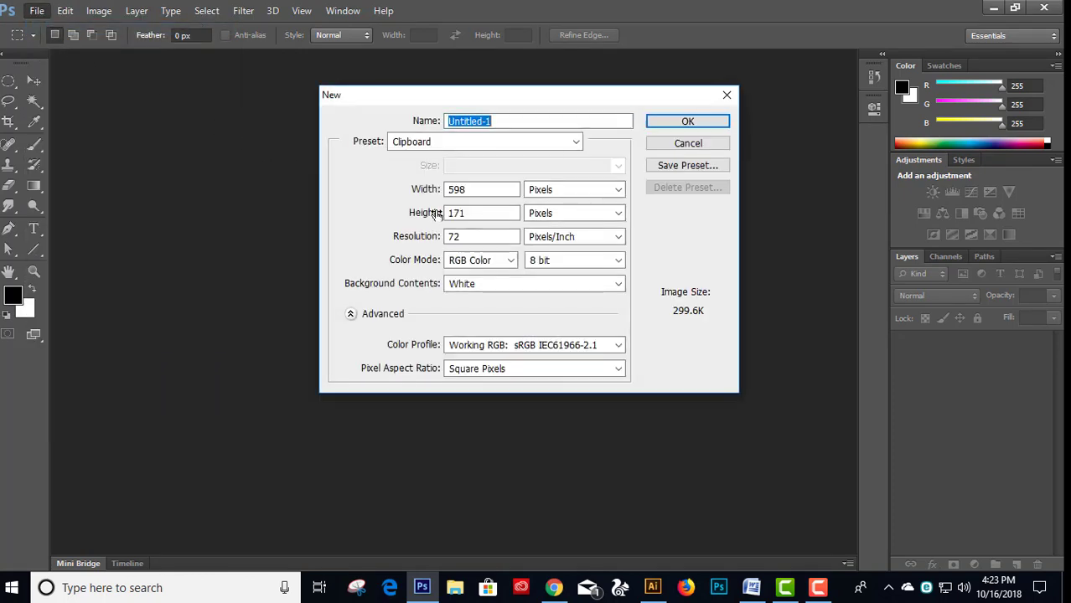
{"action": "left_click", "coordinate": [470, 190]}
{"action": "left_click_drag", "start_coordinate": [470, 190], "coordinate": [403, 192]}
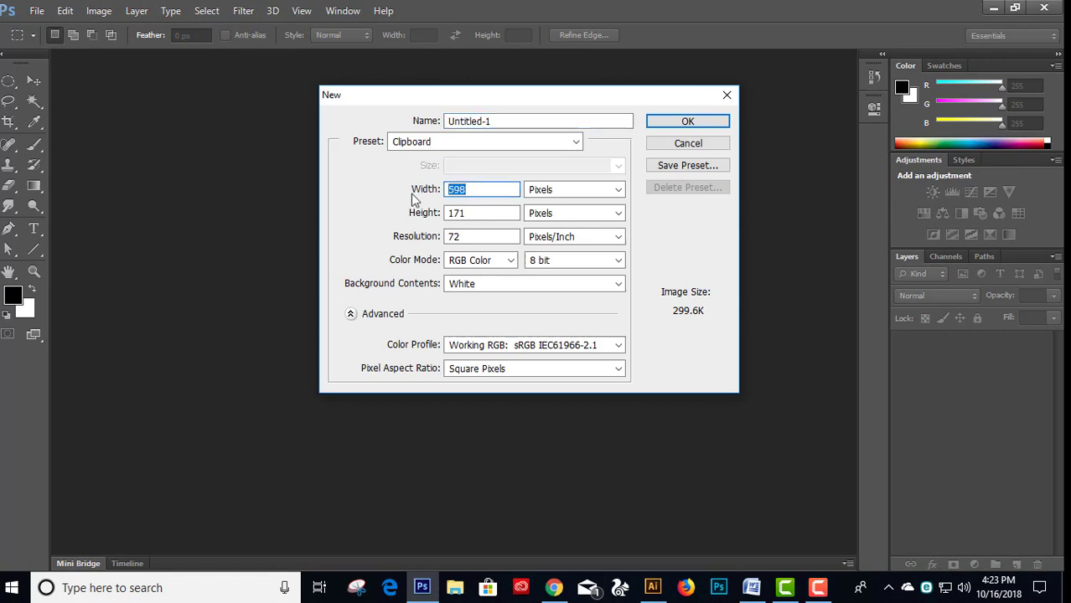
{"action": "type", "text": "5.5"}
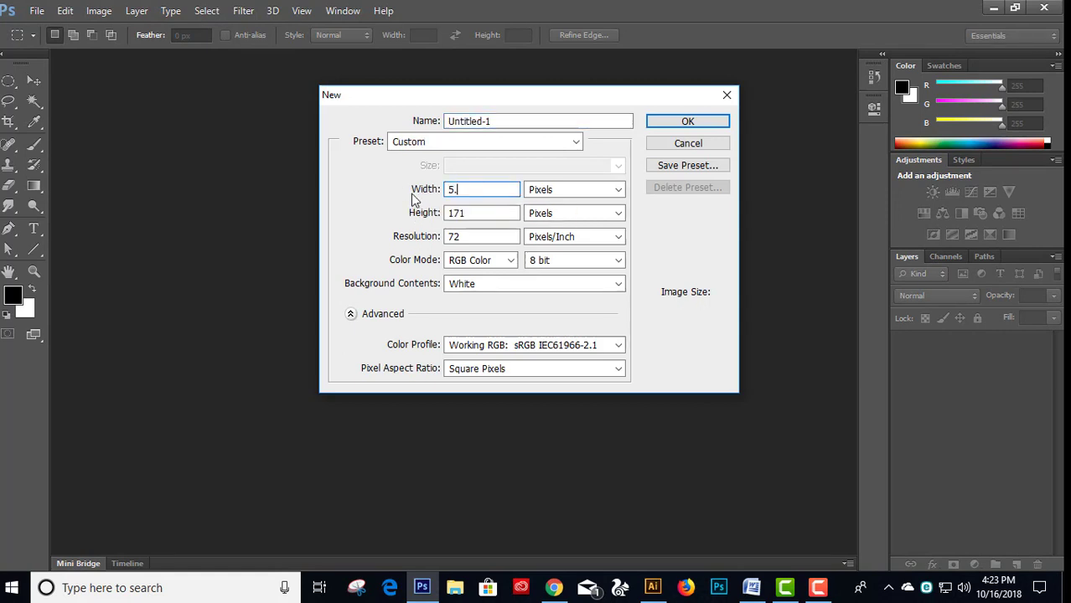
{"action": "left_click", "coordinate": [569, 189]}
{"action": "left_click", "coordinate": [535, 235]}
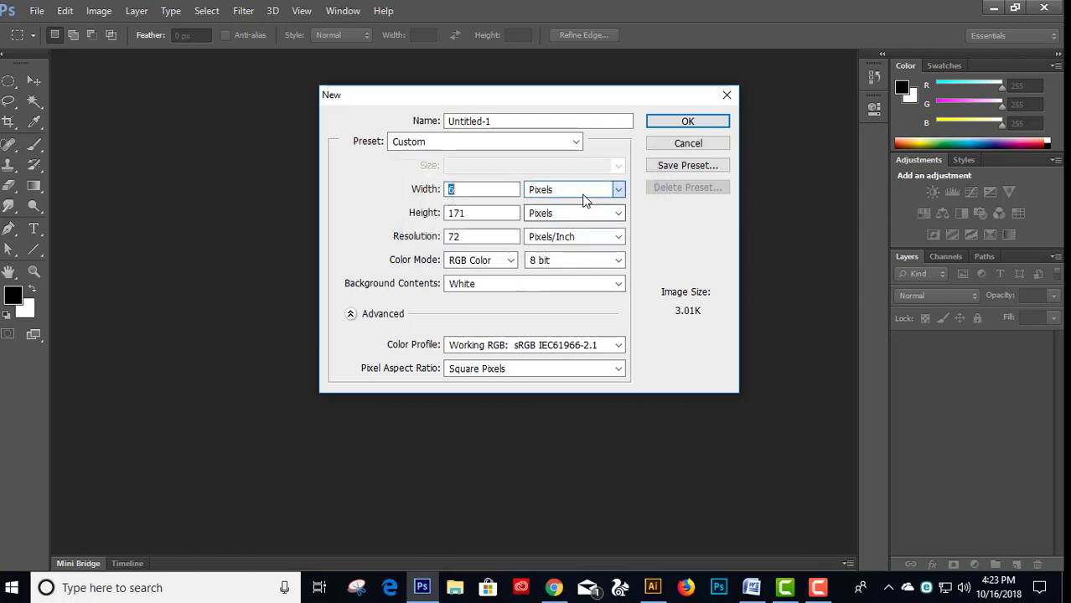
{"action": "left_click", "coordinate": [588, 192]}
{"action": "left_click", "coordinate": [556, 219]}
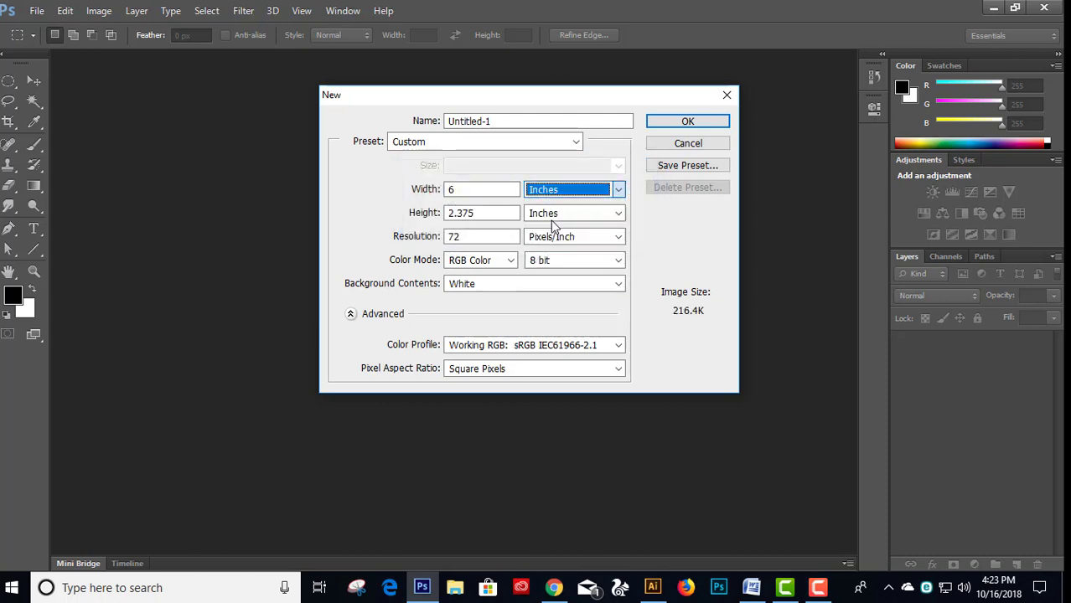
{"action": "double_click", "coordinate": [481, 190]}
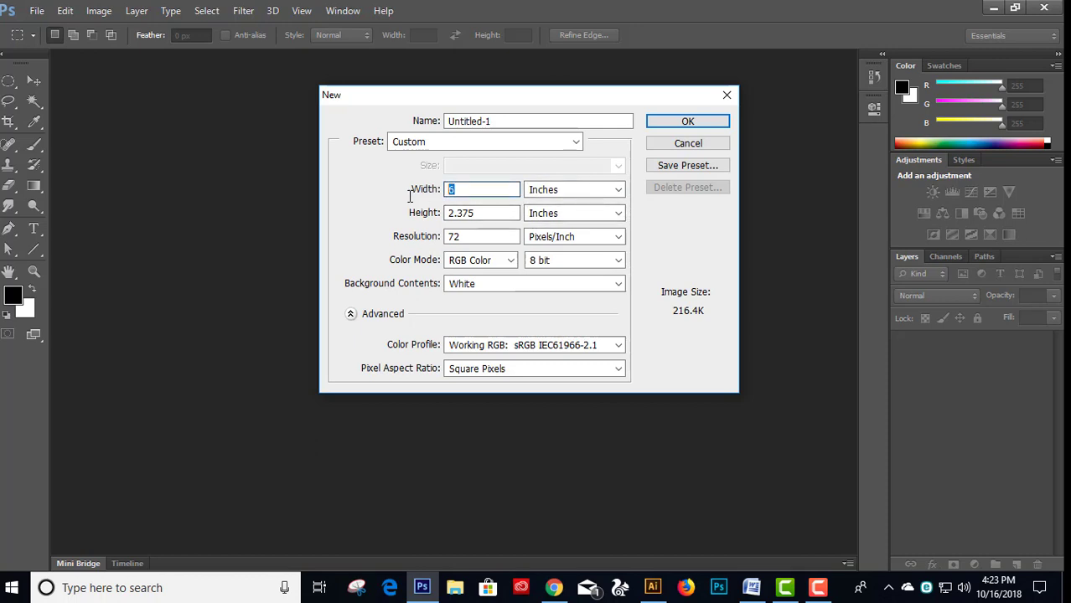
{"action": "type", "text": "5.5"}
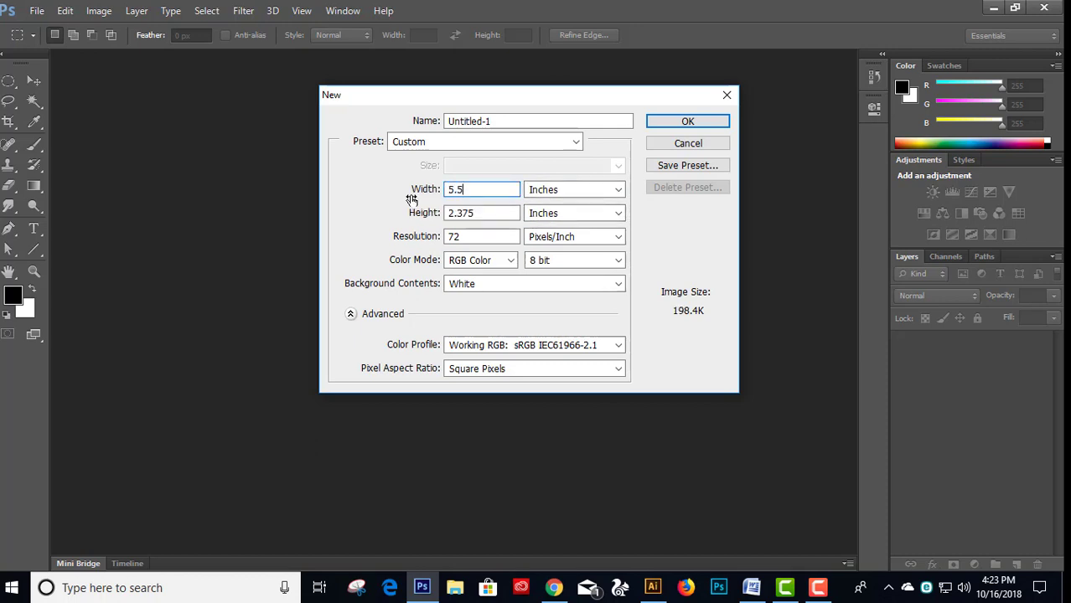
- Set height 3.5 inches, resolution 300 pixels/inch and CMYK Color mode, then review the values
{"action": "double_click", "coordinate": [485, 218]}
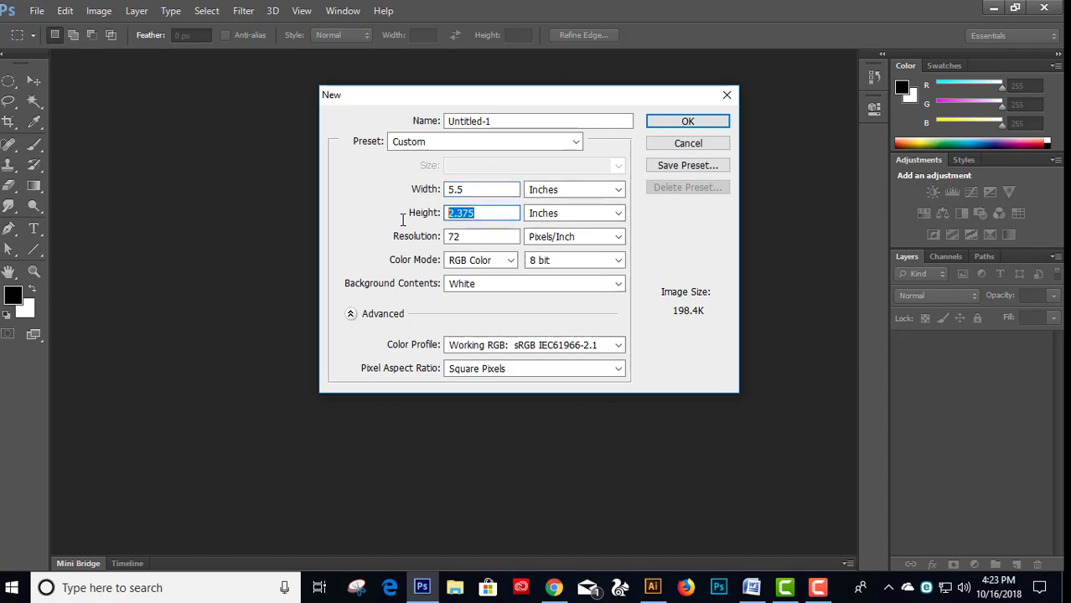
{"action": "type", "text": "3"}
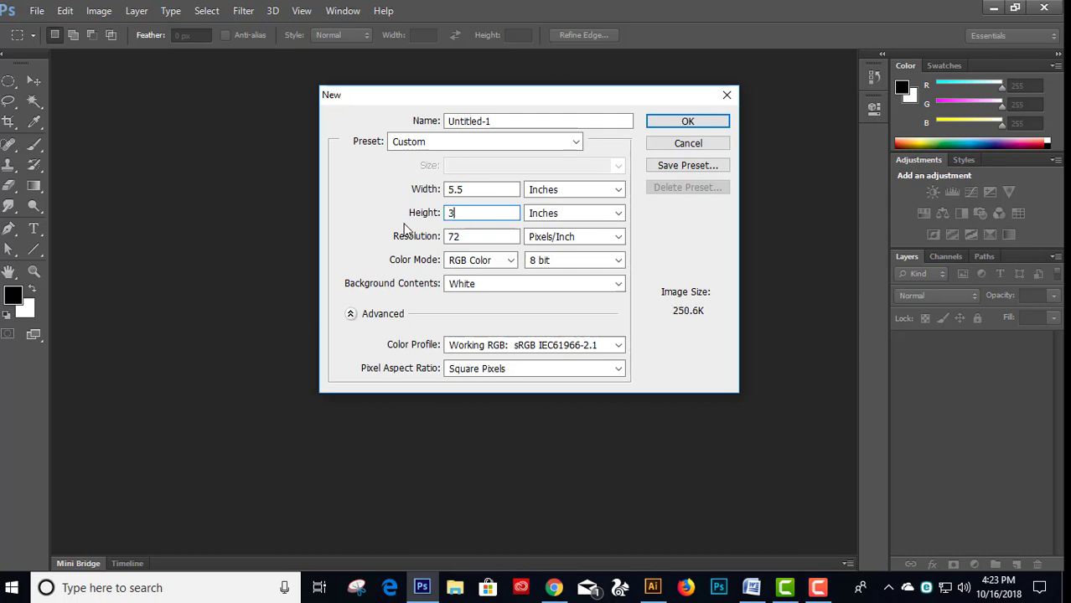
{"action": "type", "text": ".5"}
{"action": "double_click", "coordinate": [499, 236]}
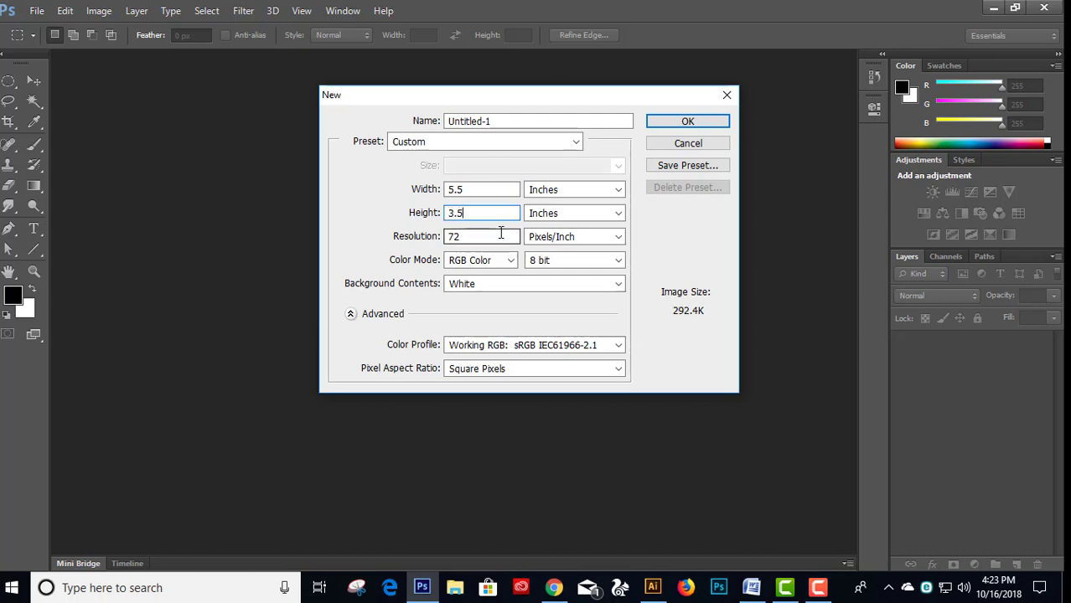
{"action": "type", "text": "300"}
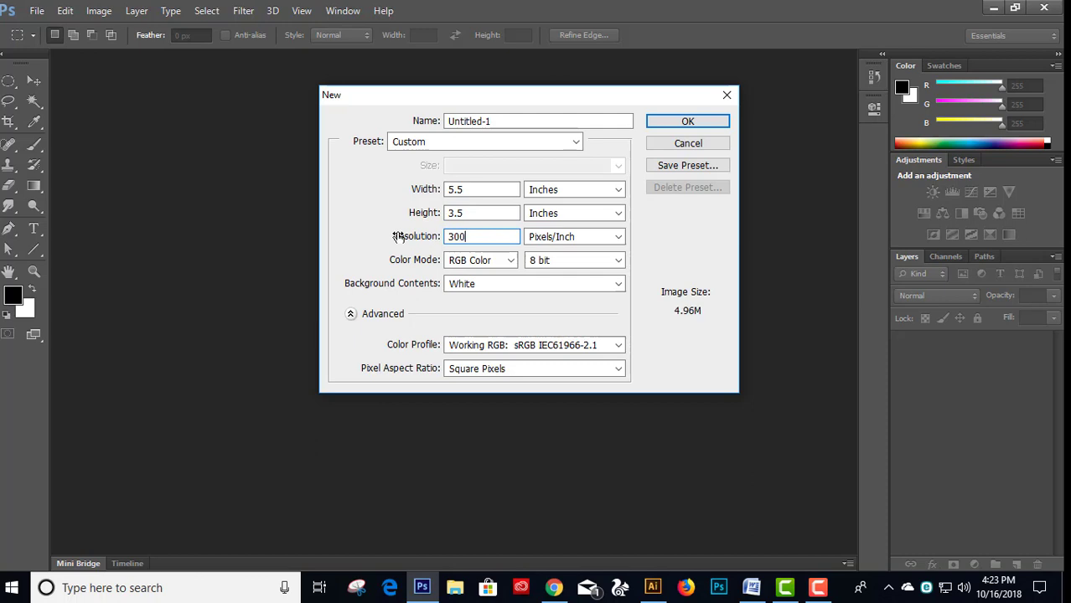
{"action": "left_click", "coordinate": [508, 264]}
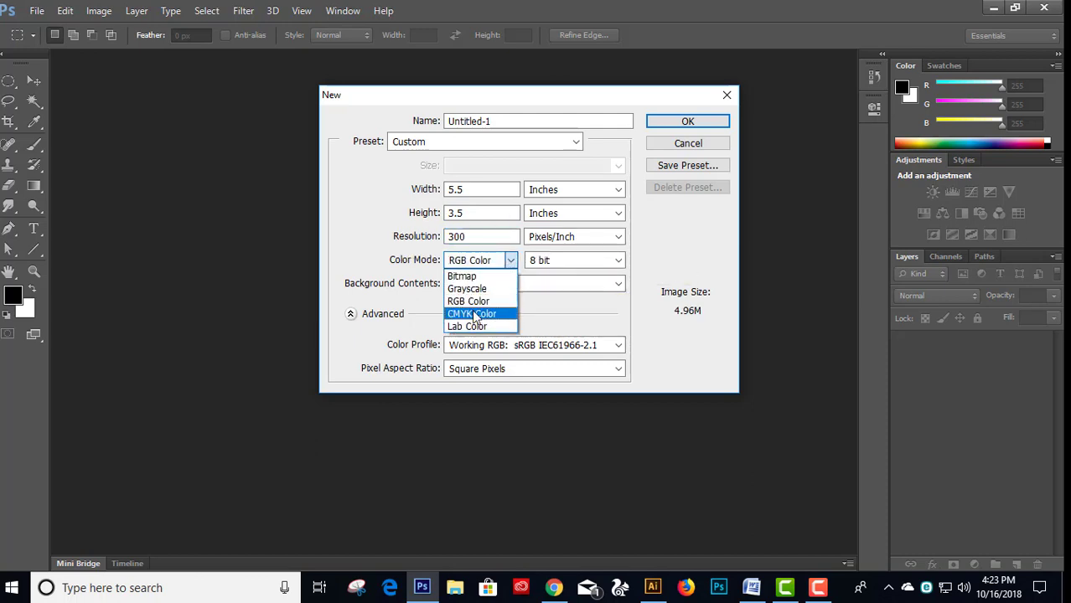
{"action": "left_click", "coordinate": [476, 311]}
{"action": "double_click", "coordinate": [473, 188]}
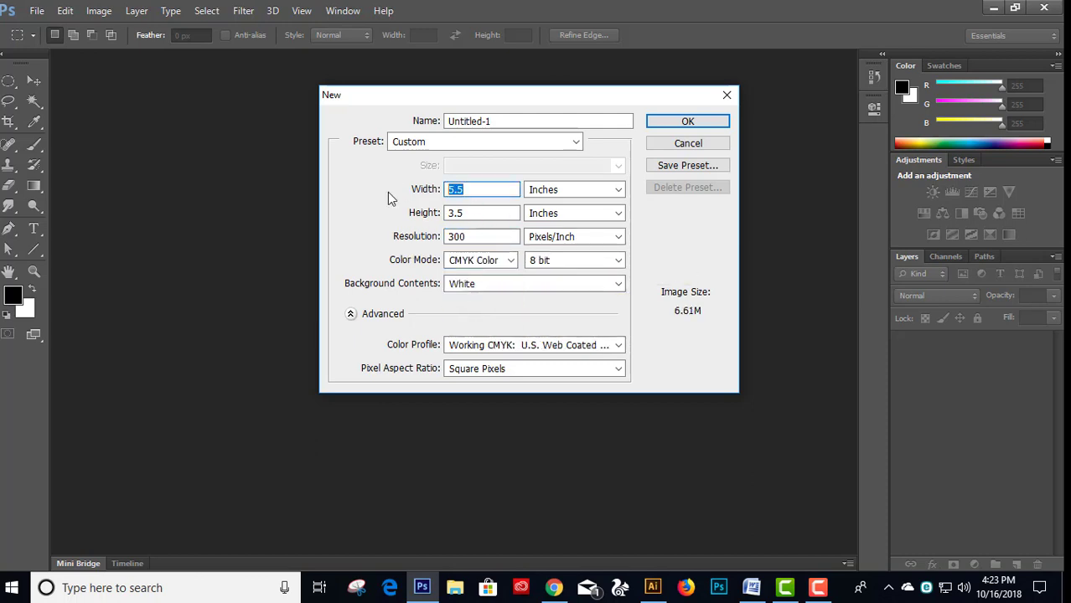
{"action": "left_click", "coordinate": [466, 213]}
{"action": "double_click", "coordinate": [467, 214]}
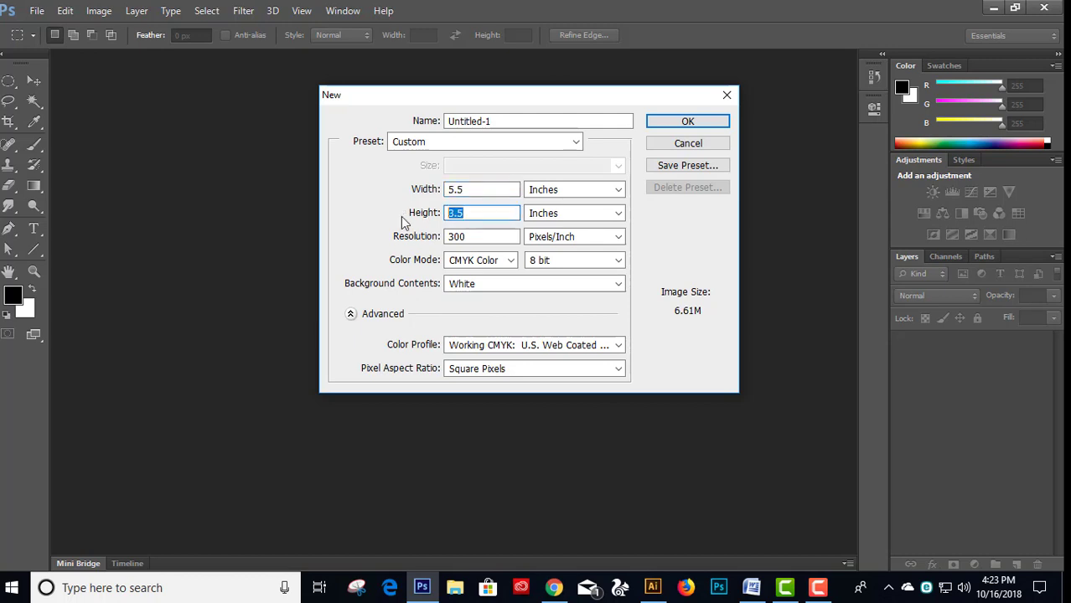
{"action": "double_click", "coordinate": [452, 236]}
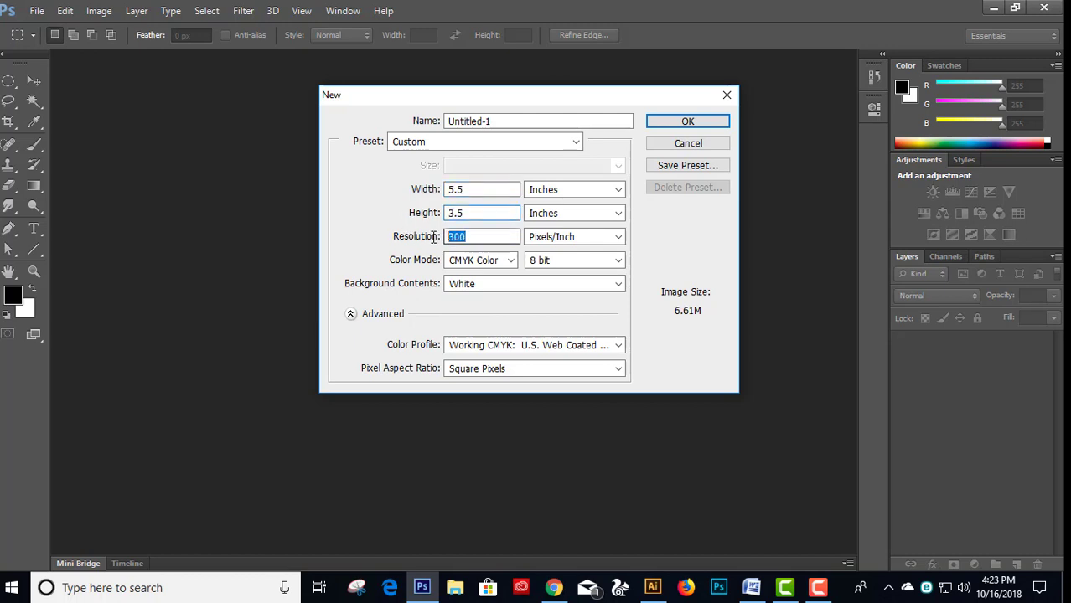
- Create the blank CMYK card and place guides along its top, bottom, right and left edges
{"action": "left_click", "coordinate": [687, 122]}
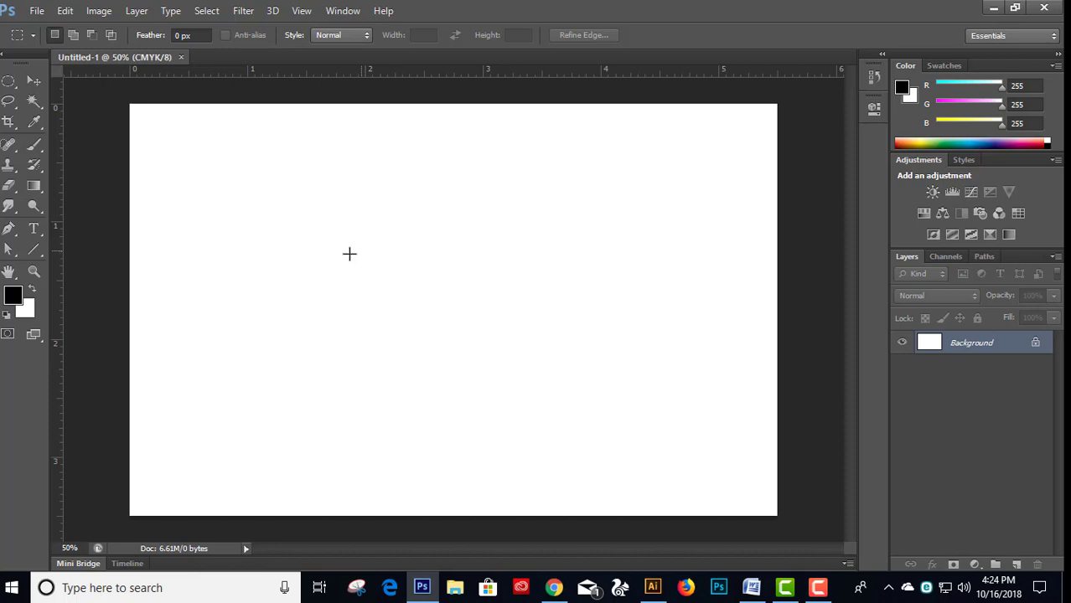
{"action": "left_click", "coordinate": [34, 80]}
{"action": "scroll", "coordinate": [361, 205], "scroll_direction": "down", "scroll_amount": 2}
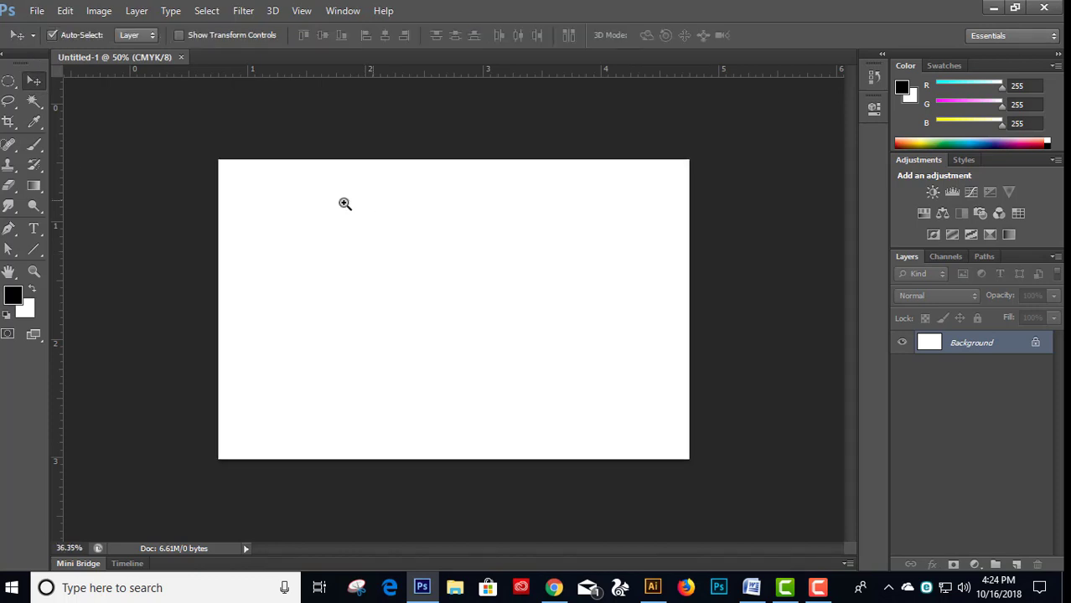
{"action": "left_click_drag", "start_coordinate": [421, 78], "coordinate": [424, 161]}
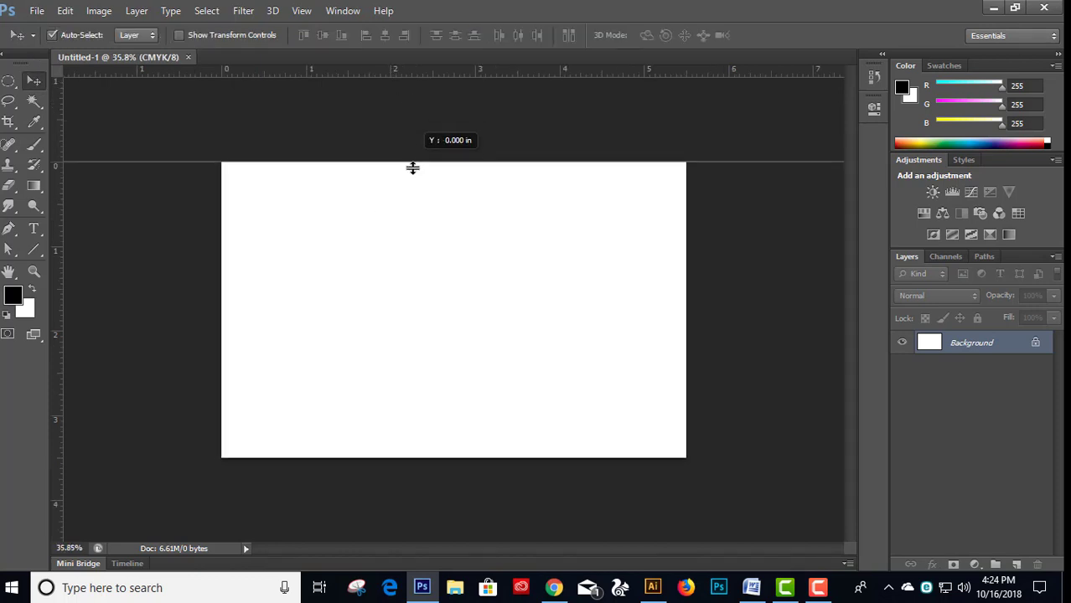
{"action": "left_click_drag", "start_coordinate": [424, 277], "coordinate": [435, 457]}
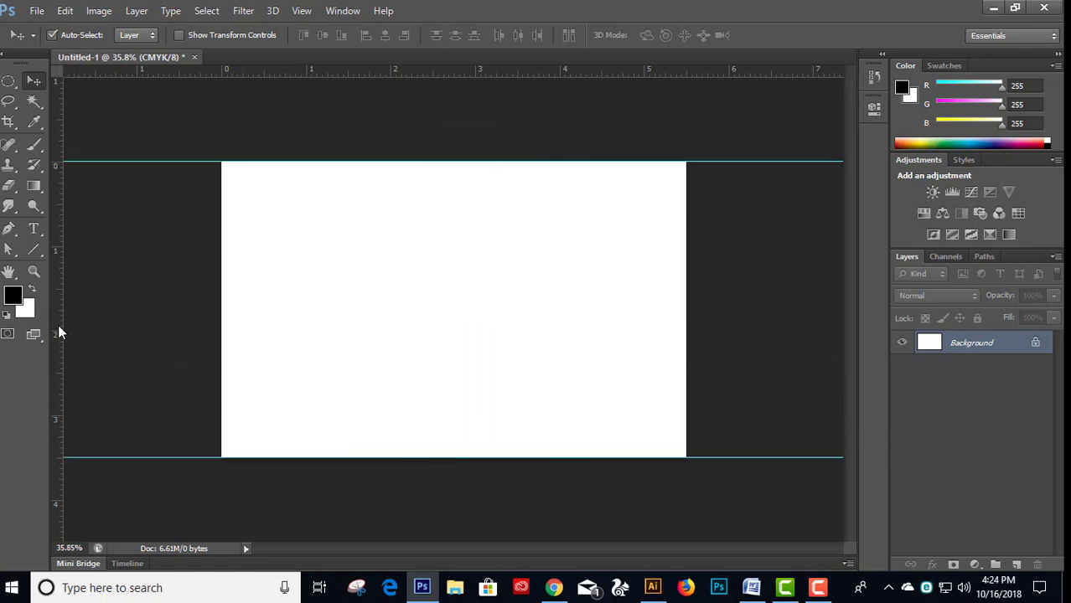
{"action": "left_click_drag", "start_coordinate": [56, 326], "coordinate": [683, 405]}
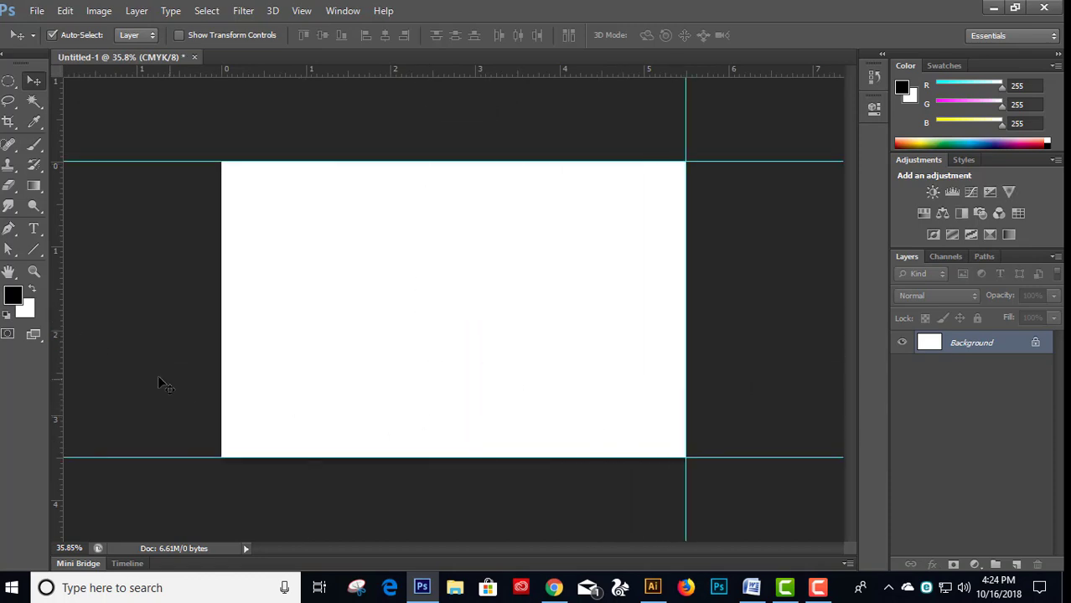
{"action": "left_click_drag", "start_coordinate": [59, 369], "coordinate": [221, 394]}
- Enlarge the canvas by a relative 0.5 inch in width and height
{"action": "left_click", "coordinate": [98, 11]}
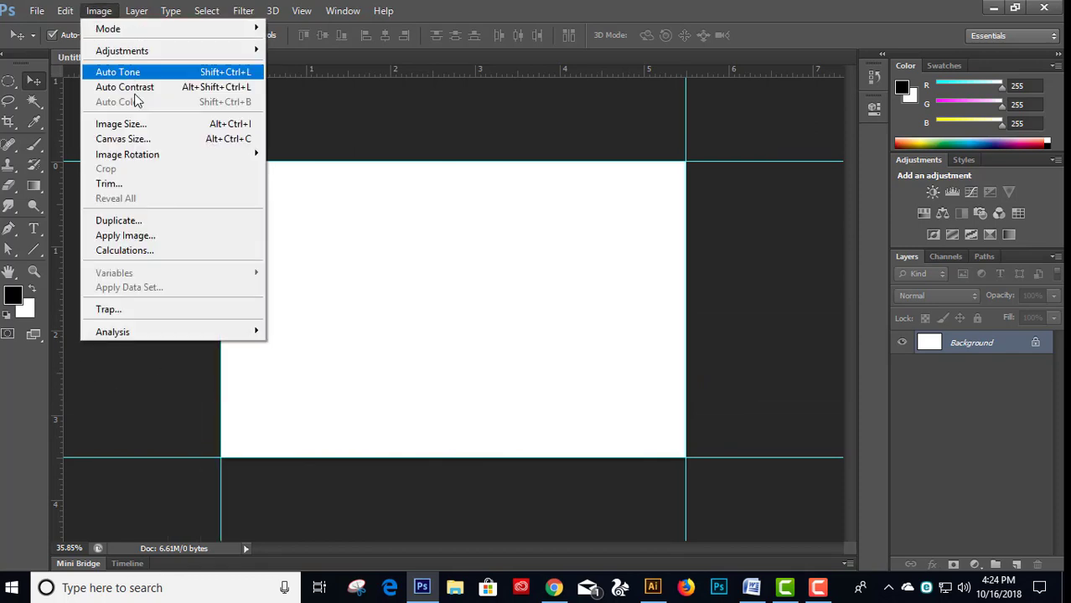
{"action": "left_click", "coordinate": [131, 136]}
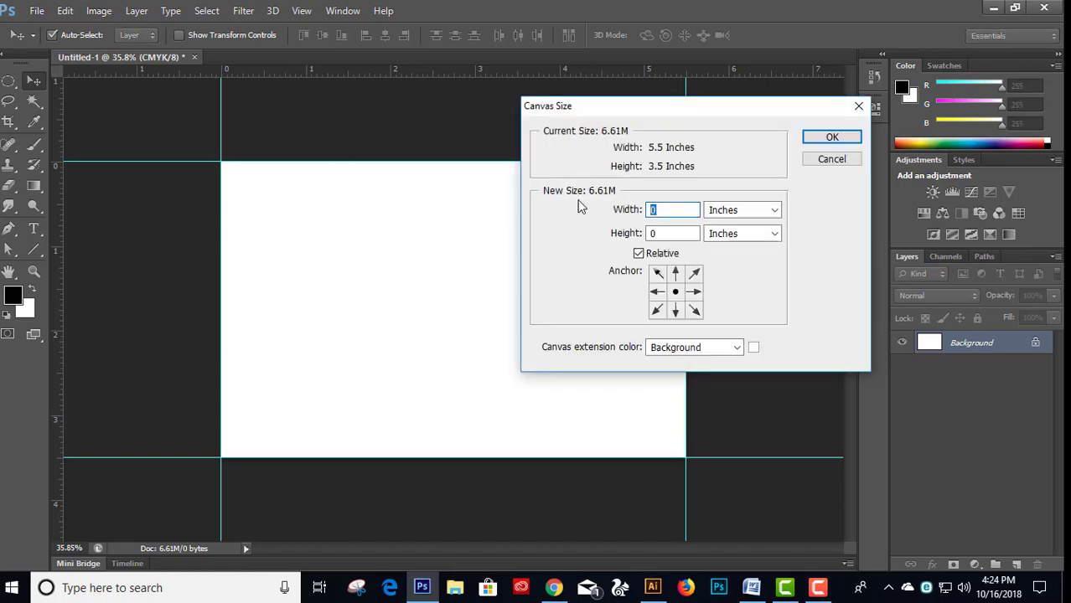
{"action": "type", "text": ".5"}
{"action": "left_click", "coordinate": [666, 234]}
{"action": "type", "text": "."}
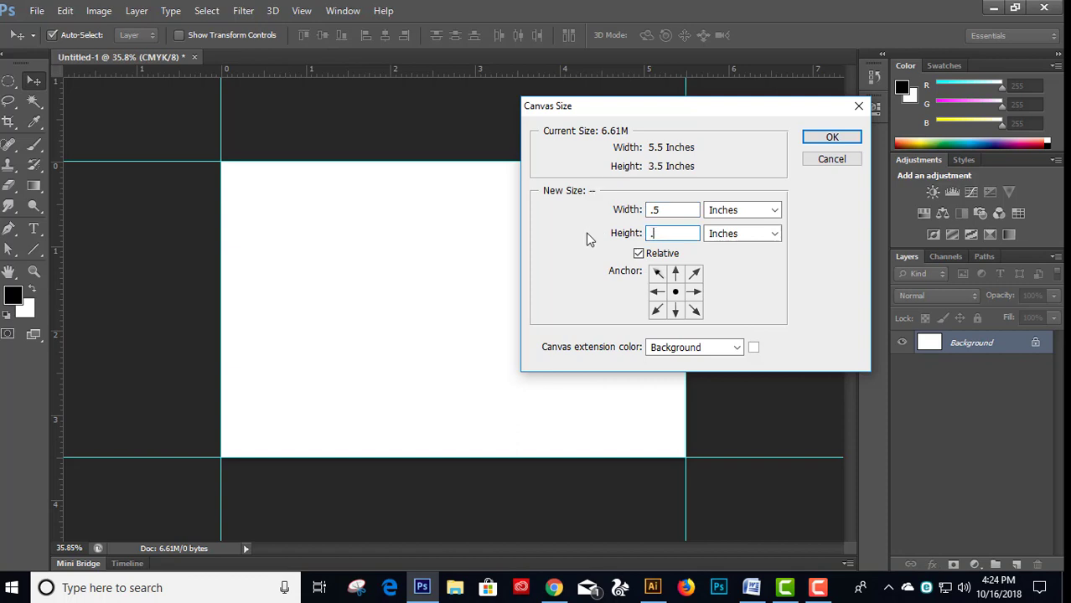
{"action": "type", "text": "5"}
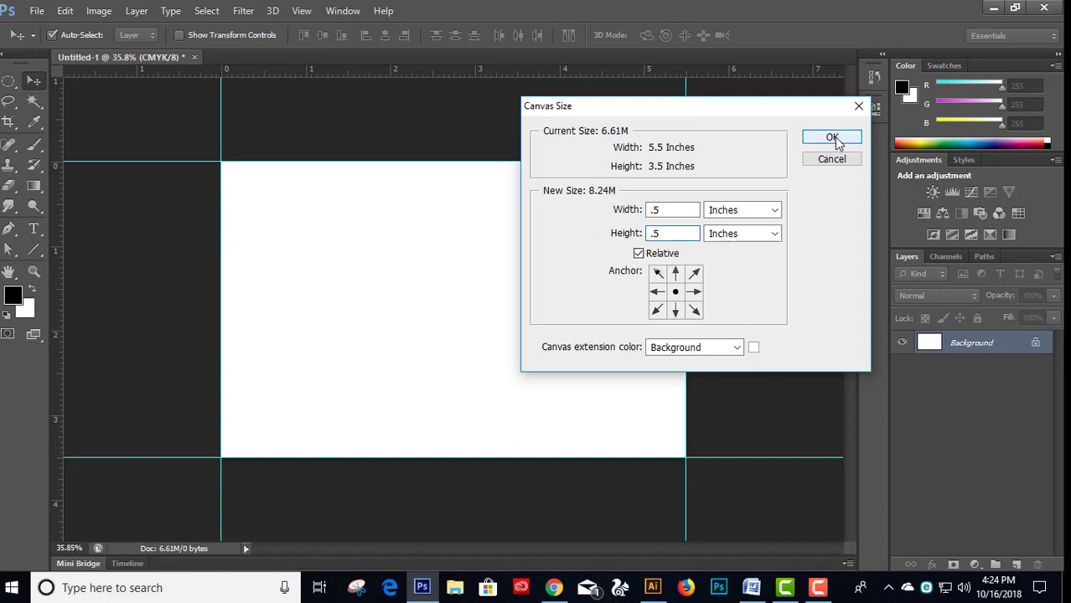
{"action": "left_click", "coordinate": [832, 136]}
- Place guides along the new top, bottom, right and left canvas edges
{"action": "left_click_drag", "start_coordinate": [453, 72], "coordinate": [454, 141]}
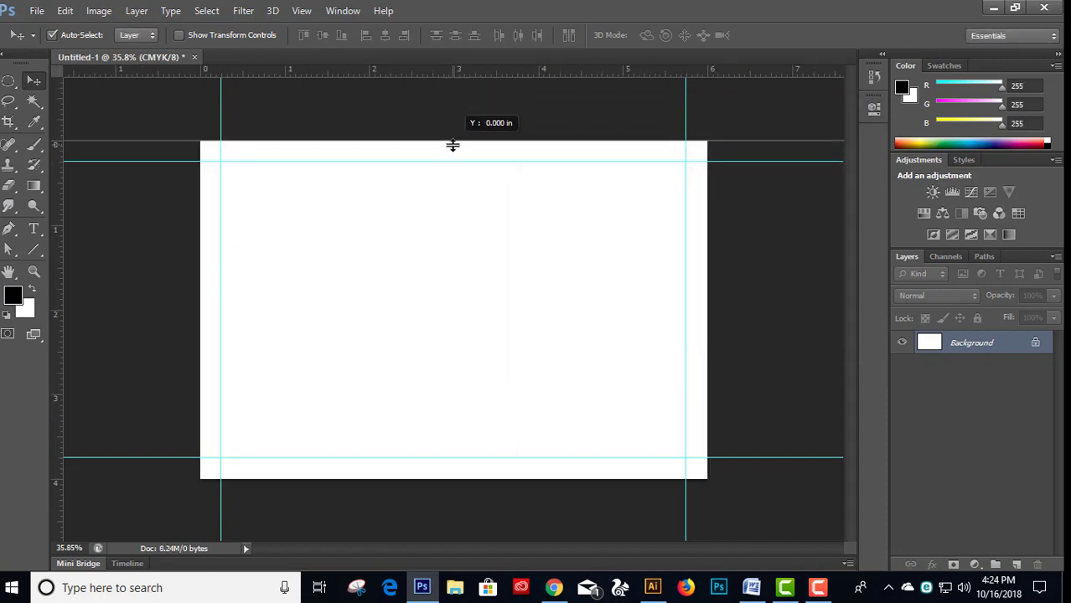
{"action": "left_click_drag", "start_coordinate": [455, 69], "coordinate": [451, 479]}
{"action": "mouse_move", "coordinate": [57, 377]}
{"action": "left_mouse_down"}
{"action": "mouse_move", "coordinate": [196, 360]}
{"action": "mouse_move", "coordinate": [707, 423]}
{"action": "left_mouse_up"}
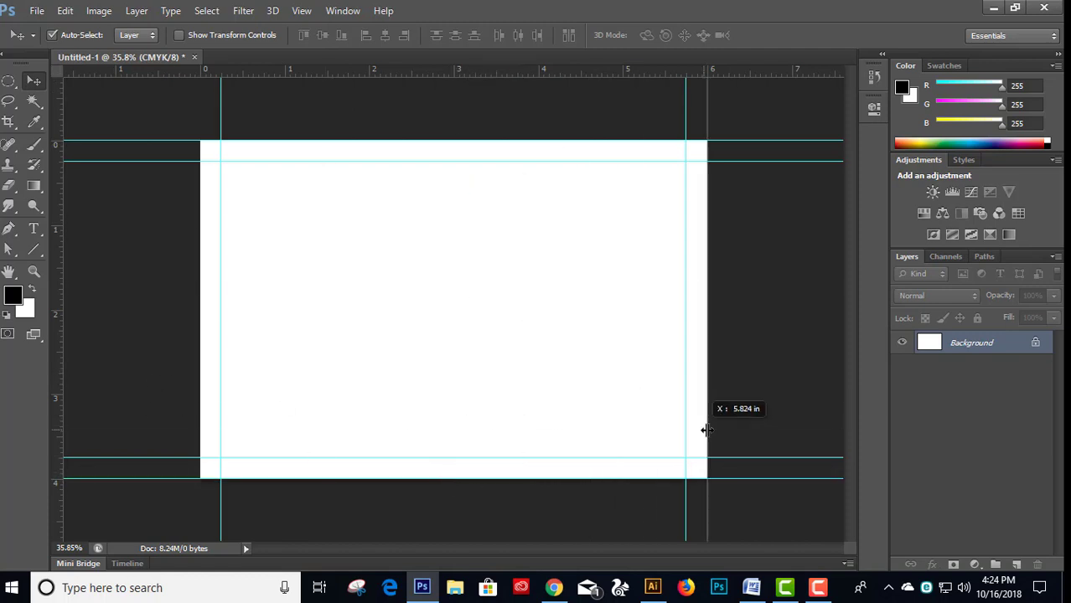
{"action": "mouse_move", "coordinate": [52, 387]}
{"action": "left_mouse_down"}
{"action": "mouse_move", "coordinate": [186, 388]}
{"action": "mouse_move", "coordinate": [199, 400]}
{"action": "left_mouse_up"}
{"action": "left_click_drag", "start_coordinate": [309, 363], "coordinate": [287, 370]}
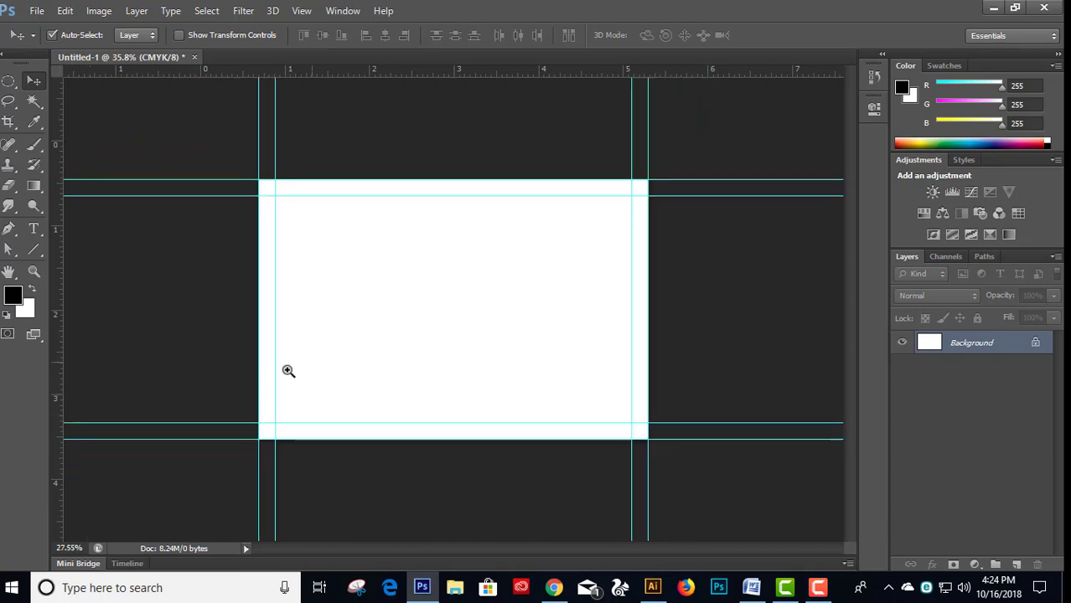
- Check the current width and height in Image Size without changing anything
{"action": "left_click", "coordinate": [97, 11]}
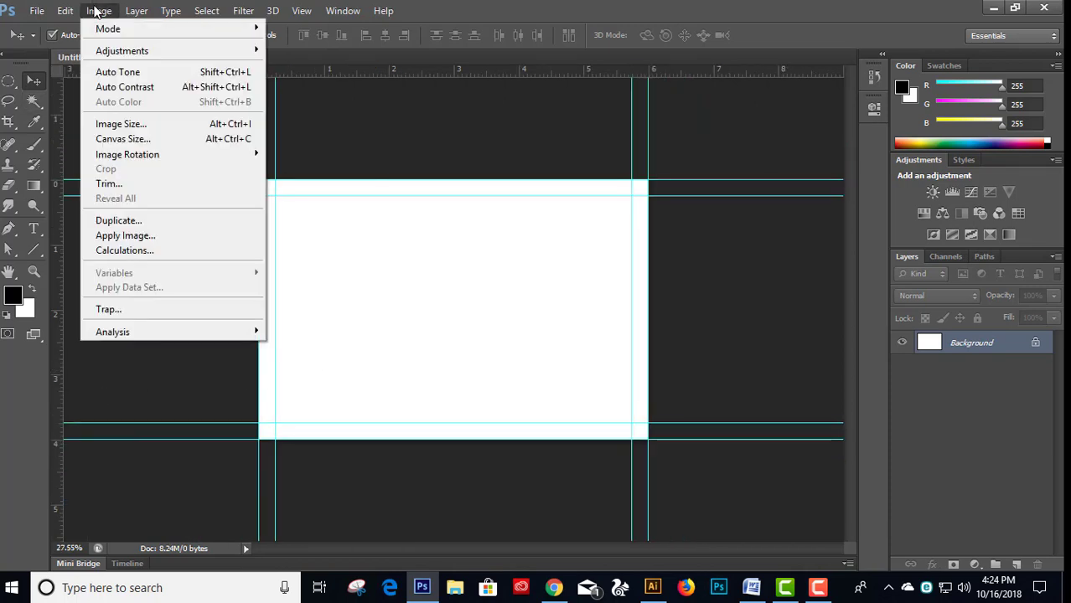
{"action": "left_click", "coordinate": [142, 124]}
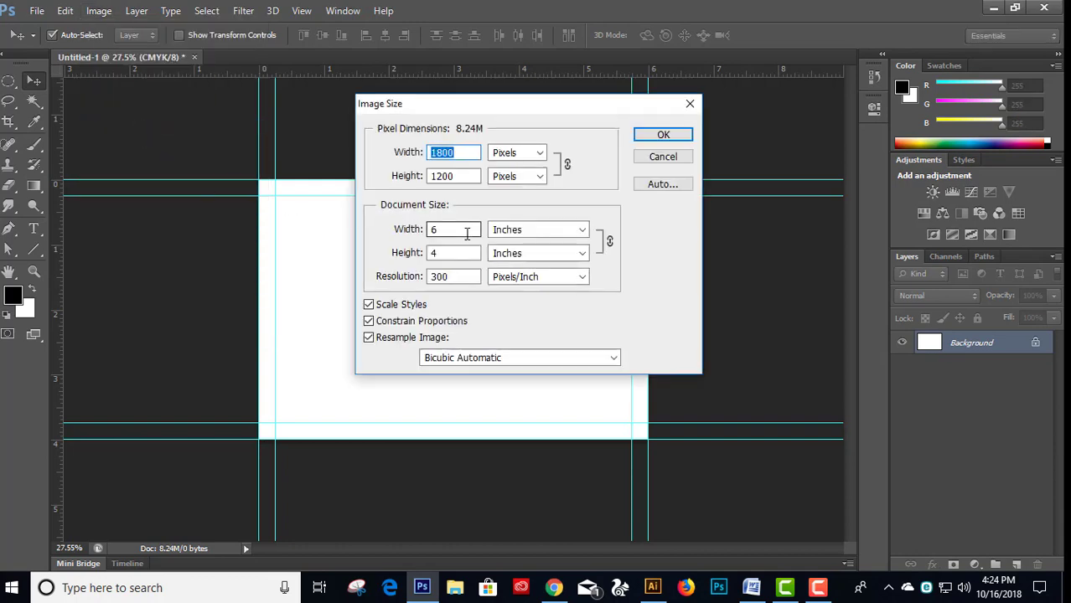
{"action": "double_click", "coordinate": [466, 233]}
{"action": "key", "text": "Tab"}
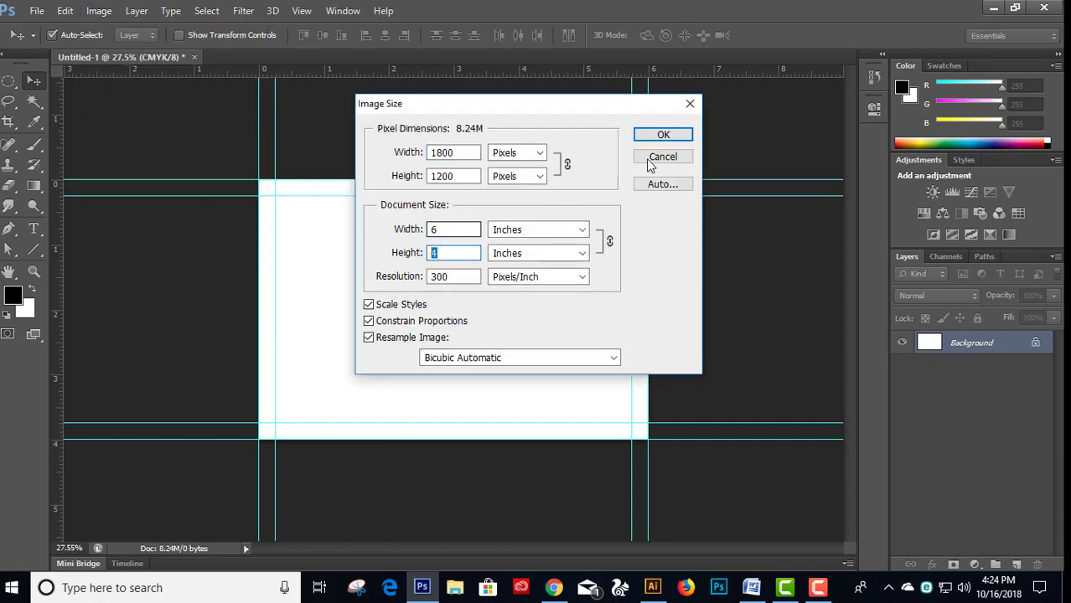
{"action": "left_click", "coordinate": [667, 164]}
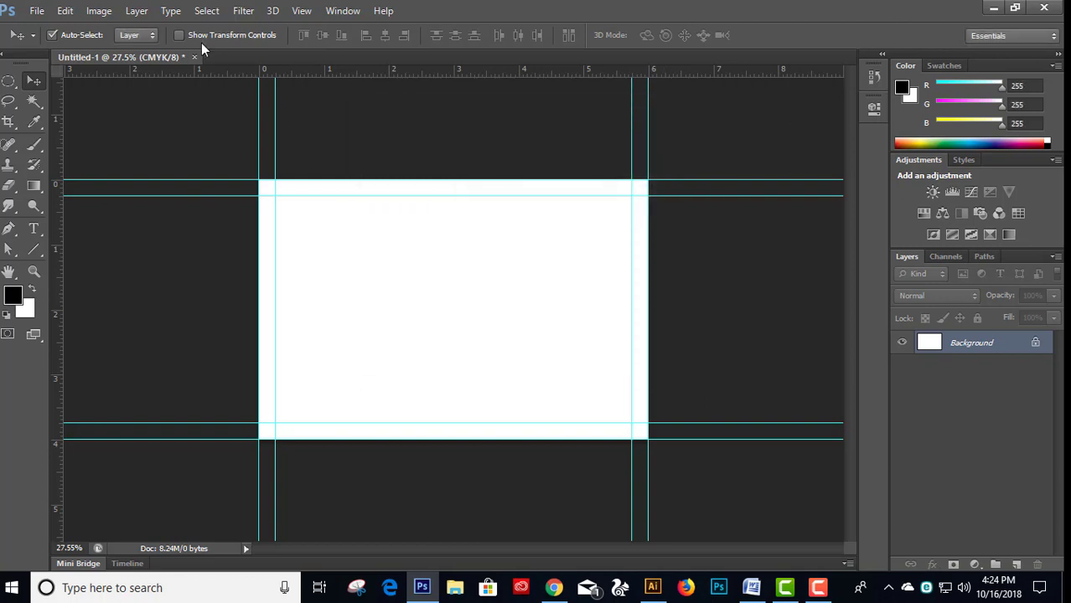
- Add a relative 0.25 inch to the canvas width and height
{"action": "left_click", "coordinate": [99, 11]}
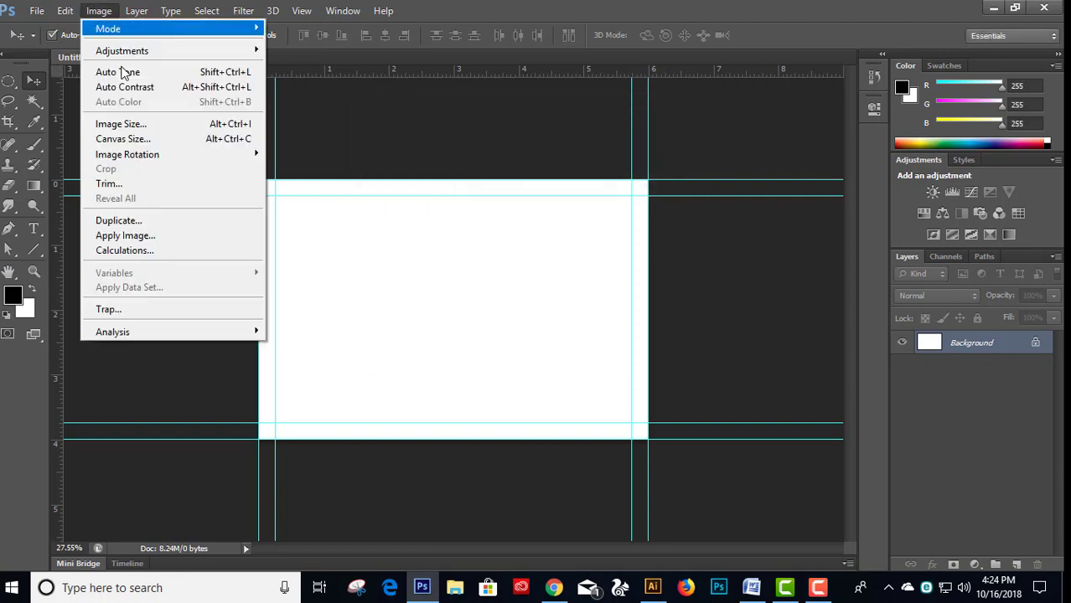
{"action": "left_click", "coordinate": [138, 144]}
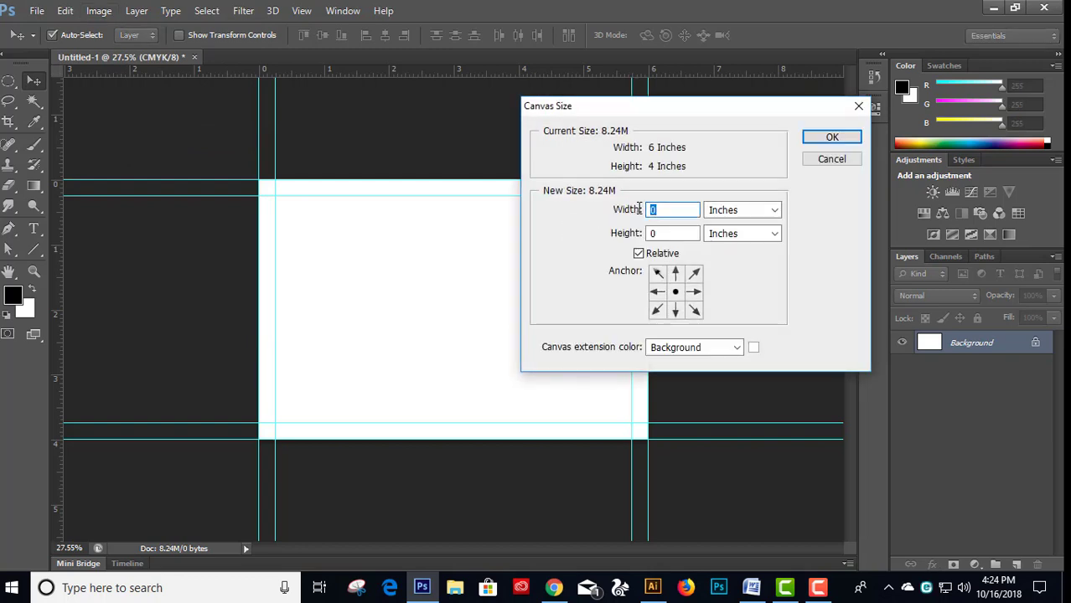
{"action": "type", "text": ".25"}
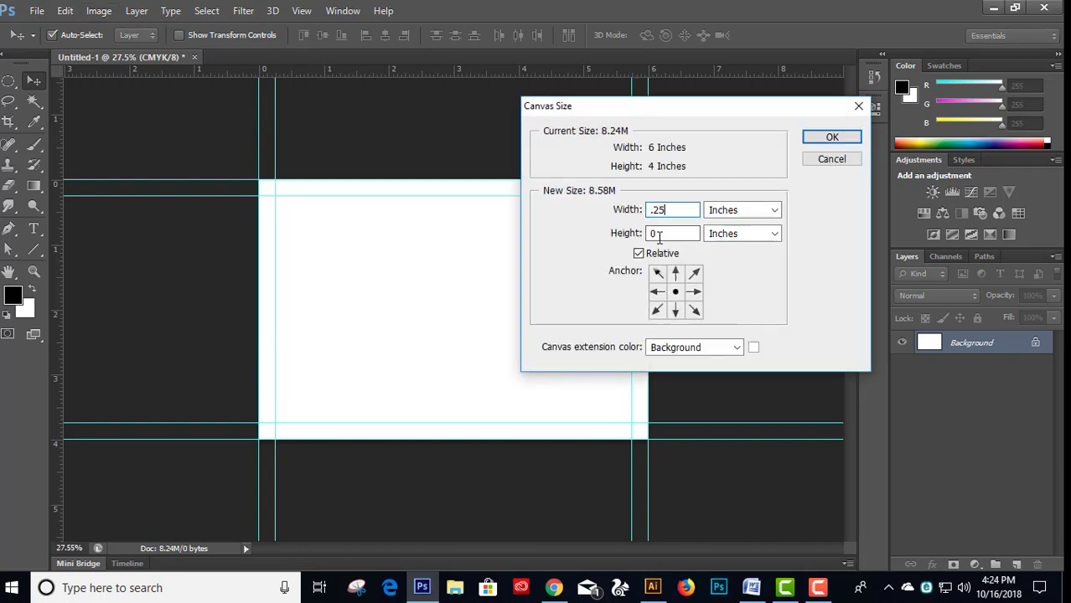
{"action": "key", "text": "Tab"}
{"action": "type", "text": "."}
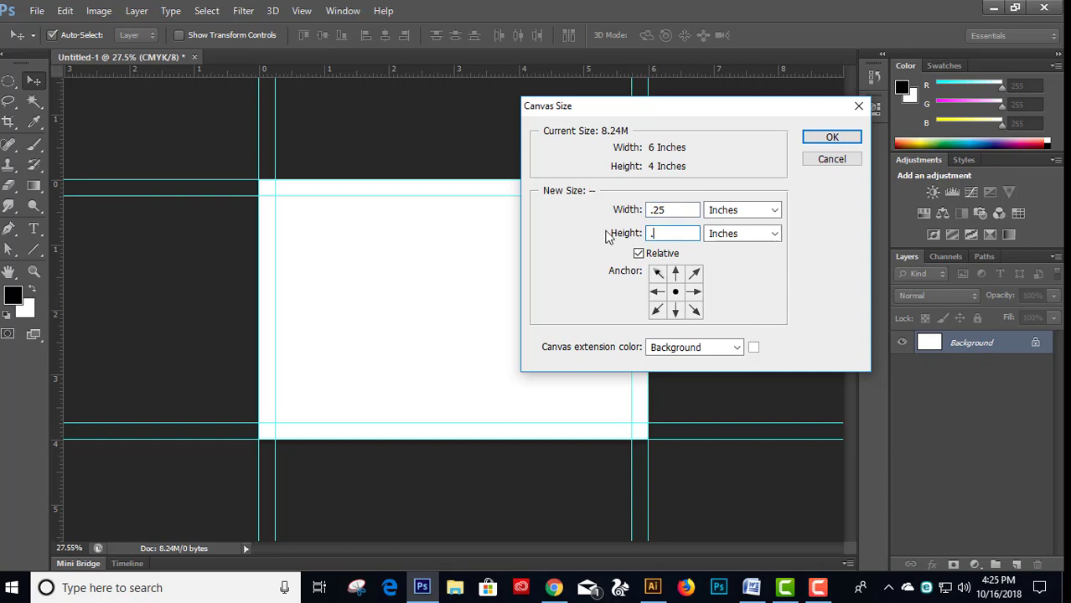
{"action": "type", "text": "25"}
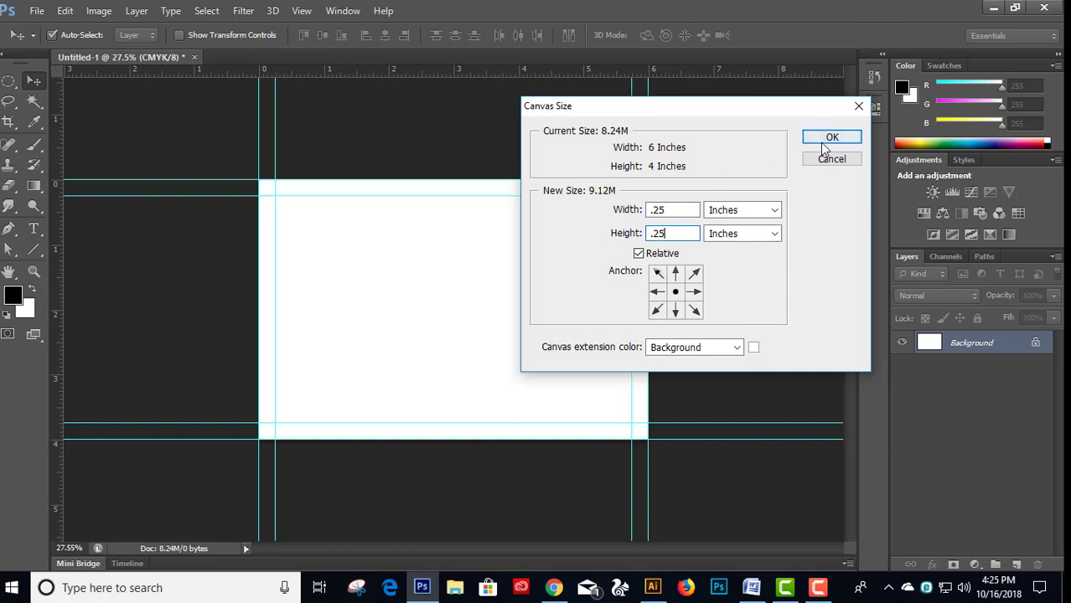
{"action": "left_click", "coordinate": [817, 139]}
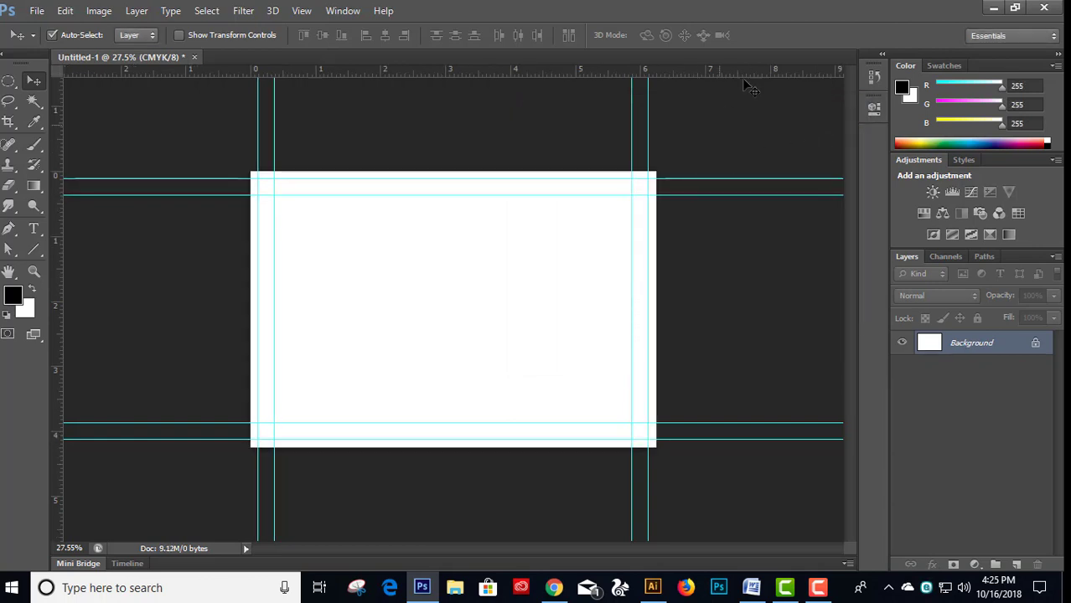
- Unlock Background into Layer 0 and verify the card is 6.25 × 4.25 inches at 300 ppi
{"action": "double_click", "coordinate": [1036, 345]}
{"action": "key", "text": "Return"}
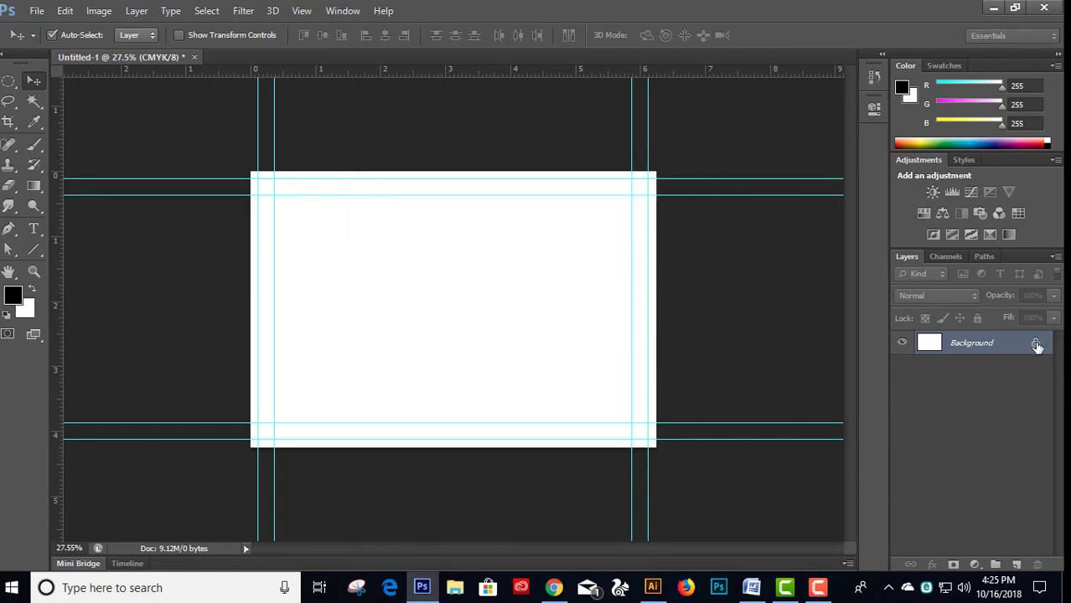
{"action": "left_click", "coordinate": [98, 11]}
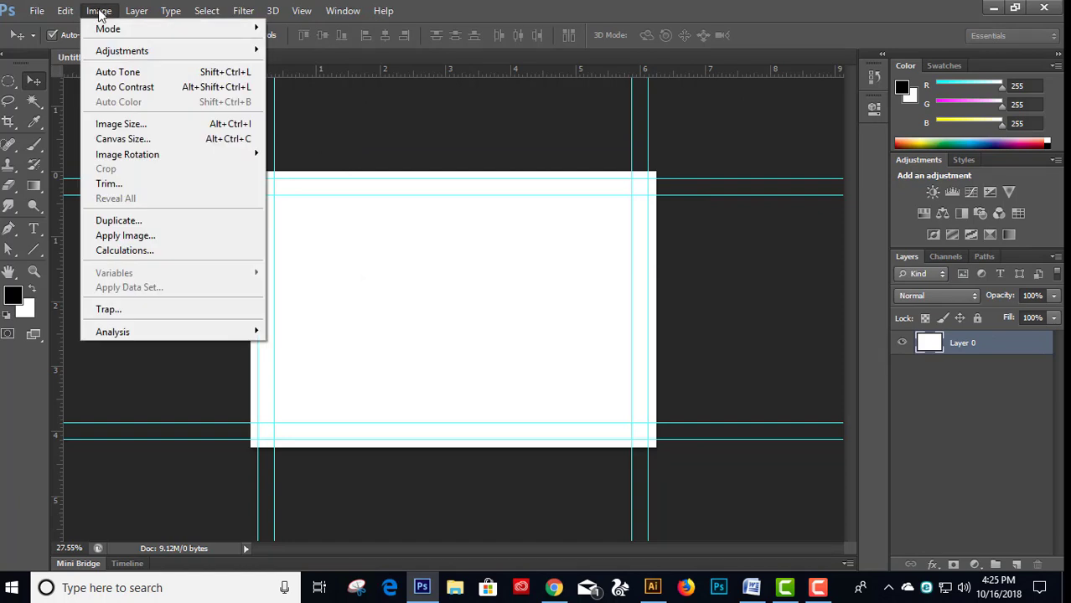
{"action": "left_click", "coordinate": [138, 125]}
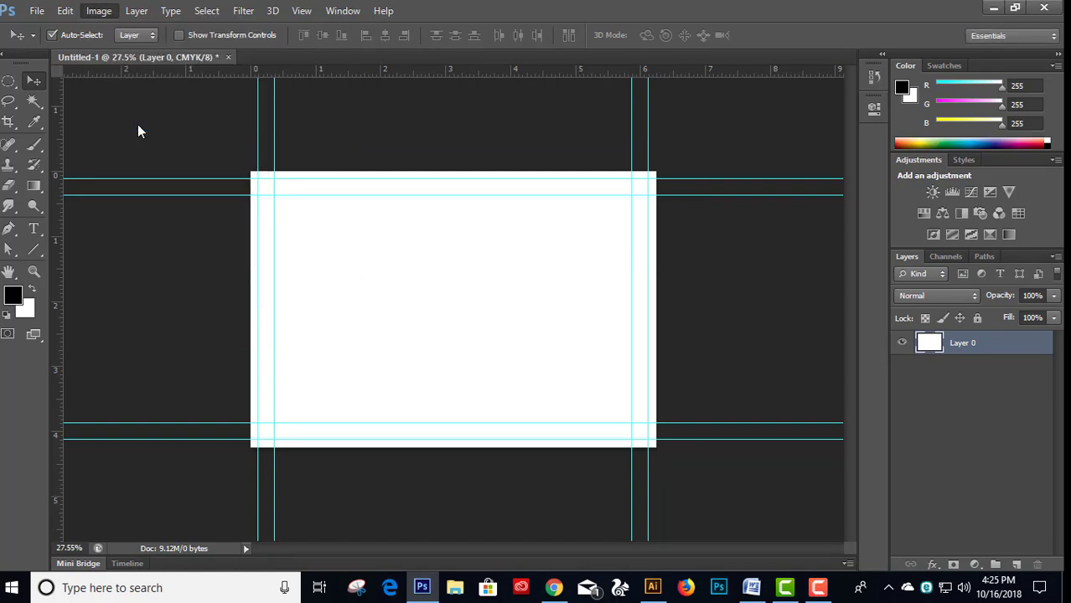
{"action": "double_click", "coordinate": [441, 229]}
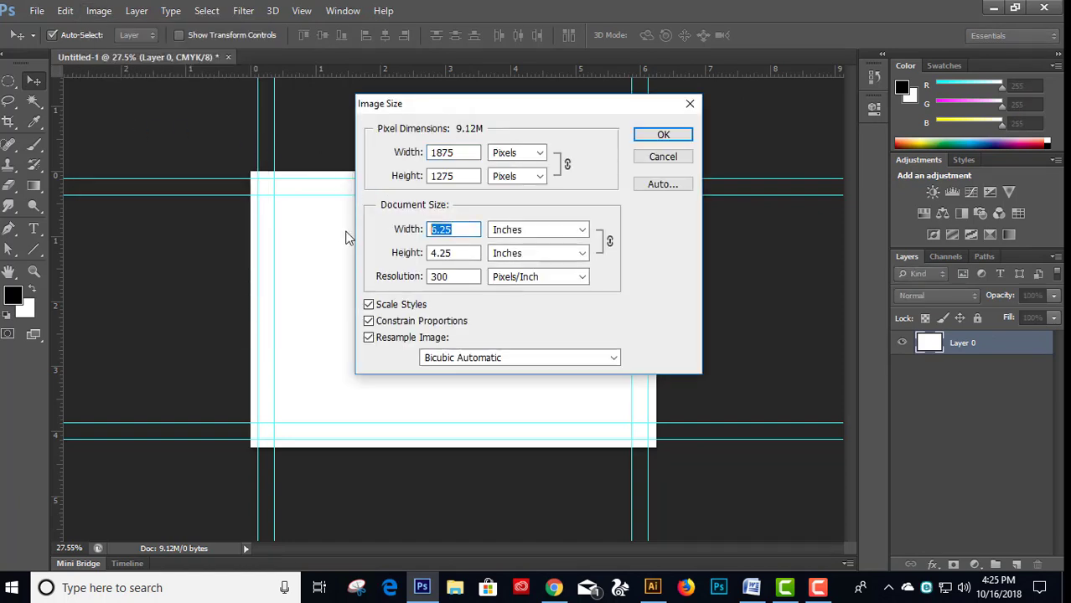
{"action": "left_click", "coordinate": [440, 254]}
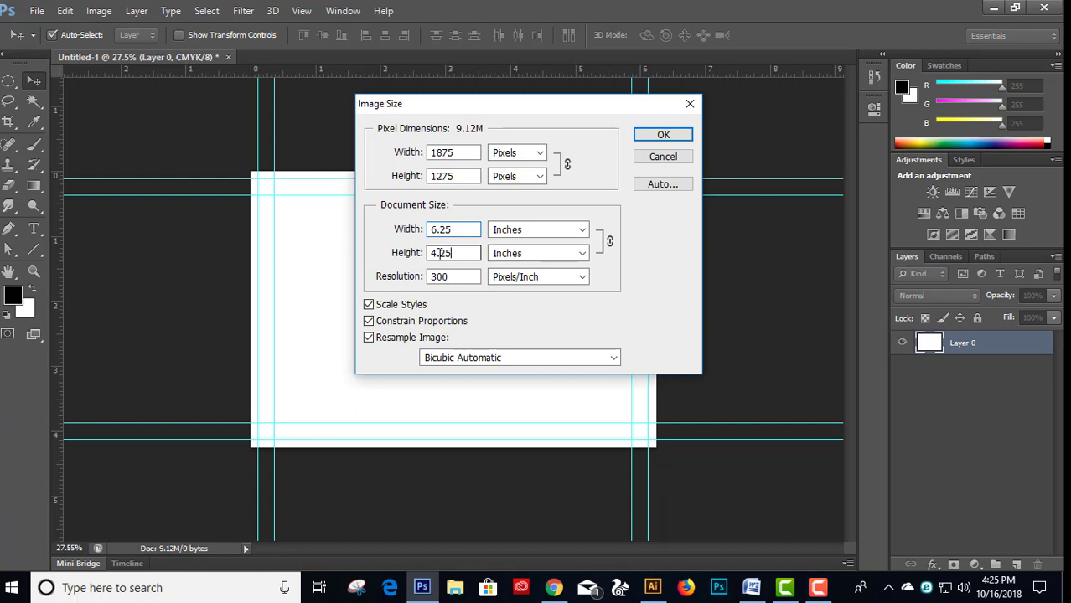
{"action": "left_click", "coordinate": [663, 157]}
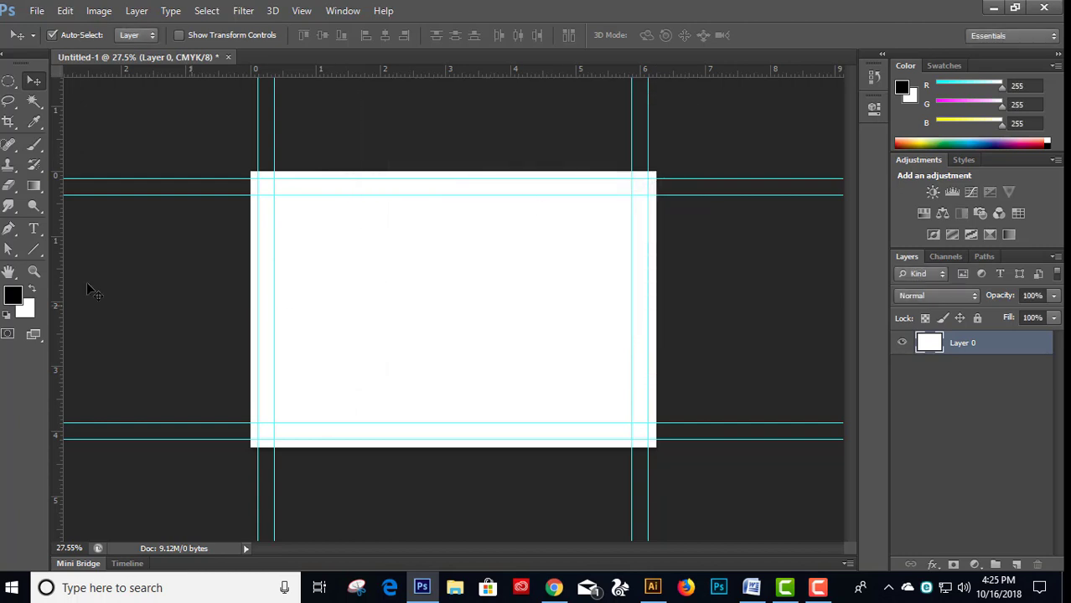
{"action": "left_click", "coordinate": [39, 245]}
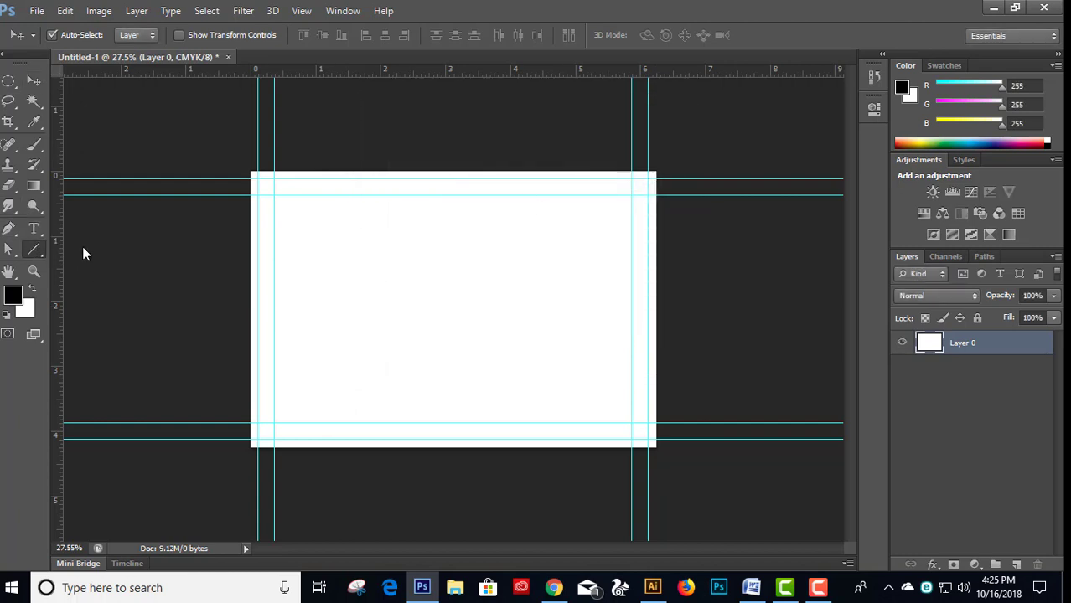
- Pick the Rectangle Tool and open Create Rectangle, defaulting to 100 × 100 px
{"action": "right_click", "coordinate": [38, 247]}
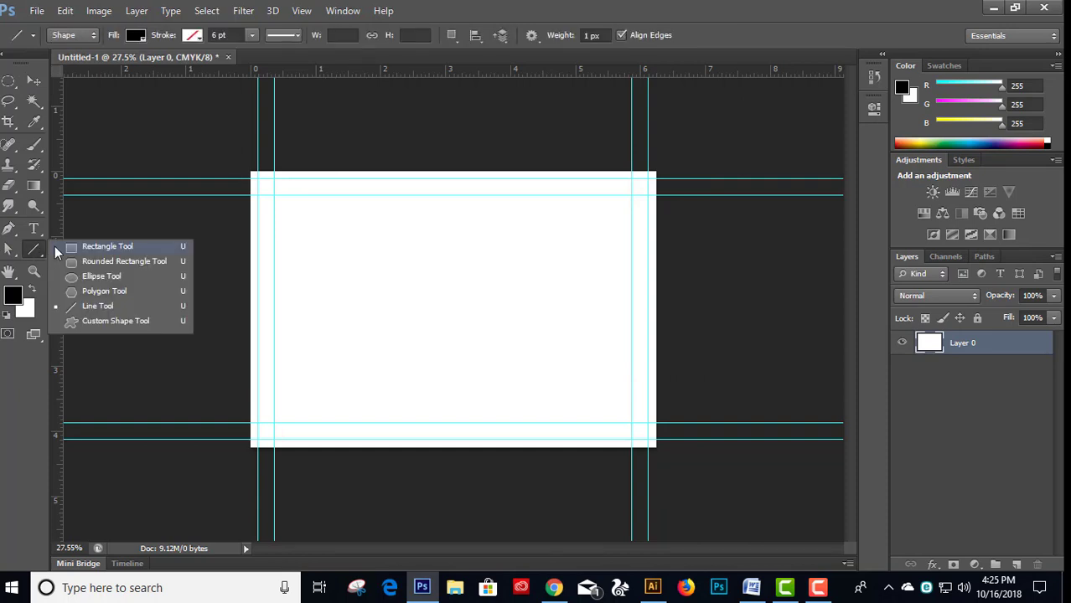
{"action": "left_click", "coordinate": [97, 248]}
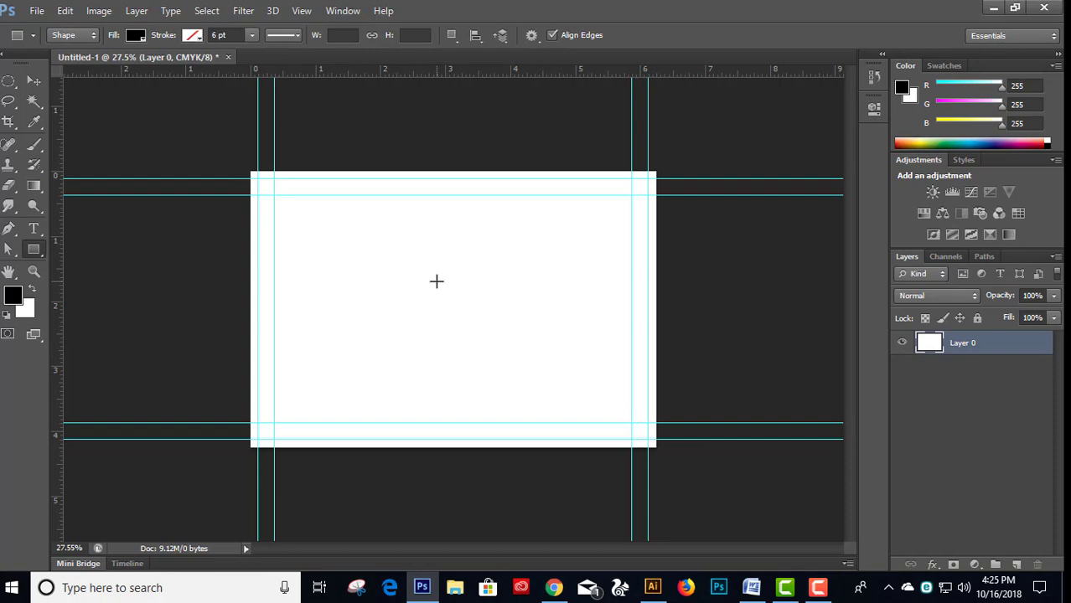
{"action": "left_click", "coordinate": [436, 281]}
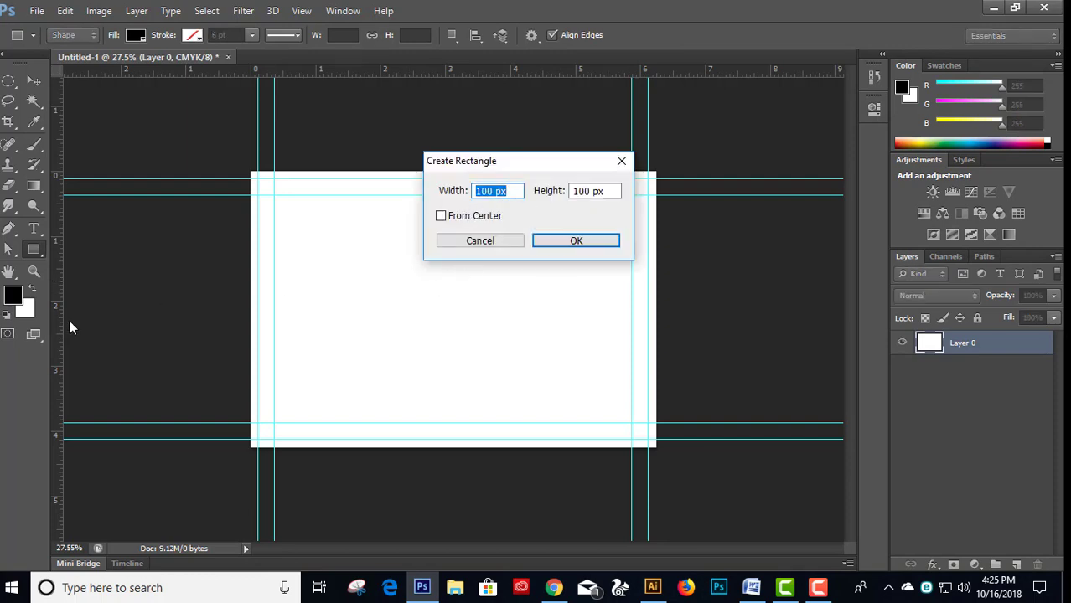
- Create a 6.25 × 4.25 inch black rectangle (1875 × 1275 px) as layer Rectangle 1
{"action": "type", "text": "6.25"}
{"action": "key", "text": "Tab"}
{"action": "type", "text": "4"}
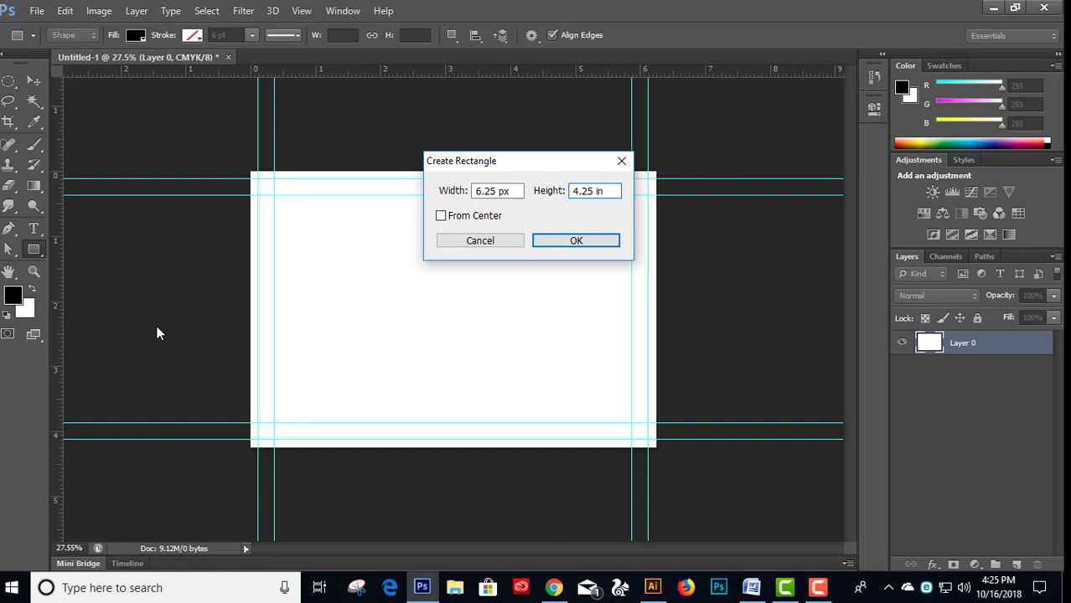
{"action": "key", "text": "Tab"}
{"action": "key", "text": "Tab"}
{"action": "key", "text": "Tab"}
{"action": "key", "text": "Tab"}
{"action": "type", "text": "6."}
{"action": "left_click", "coordinate": [587, 247]}
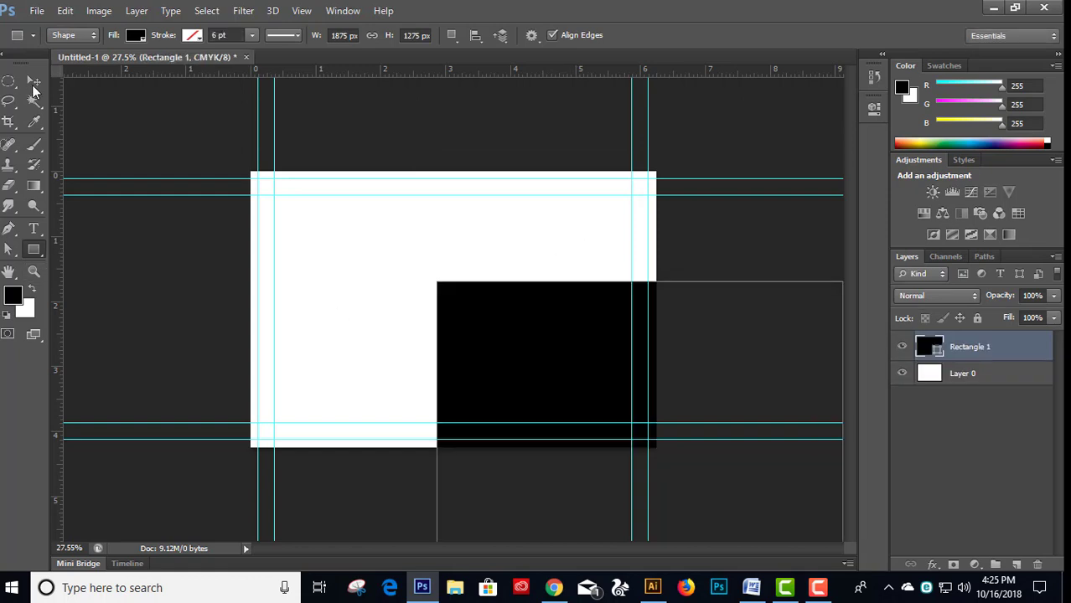
- Align the black rectangle's left and top edges with the card using Layer 0
{"action": "left_click", "coordinate": [34, 82]}
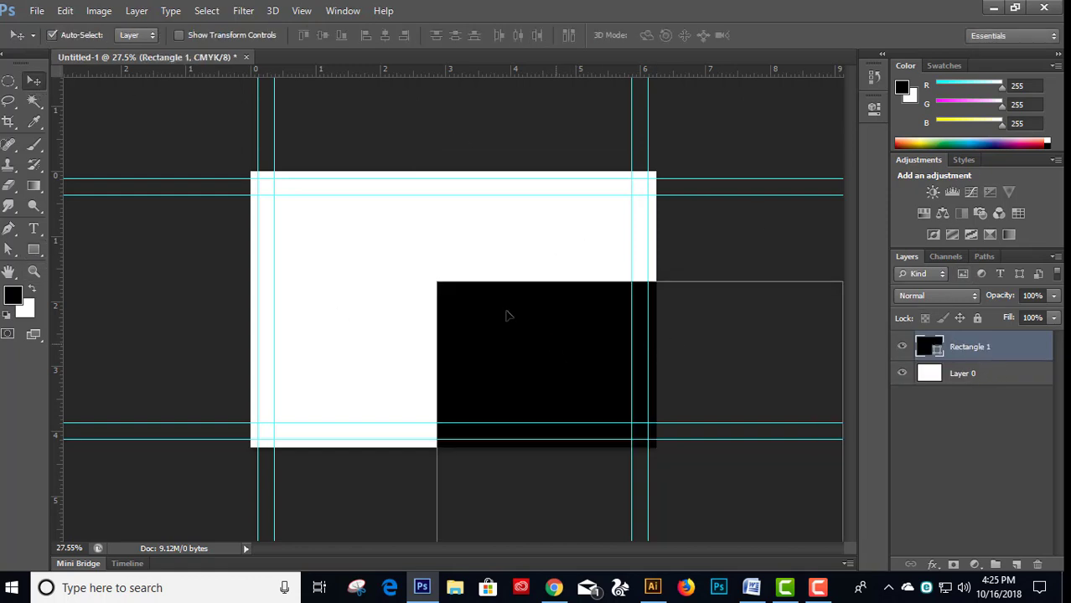
{"action": "left_click_drag", "start_coordinate": [506, 315], "coordinate": [365, 245]}
{"action": "left_click", "coordinate": [970, 373], "text": "shift"}
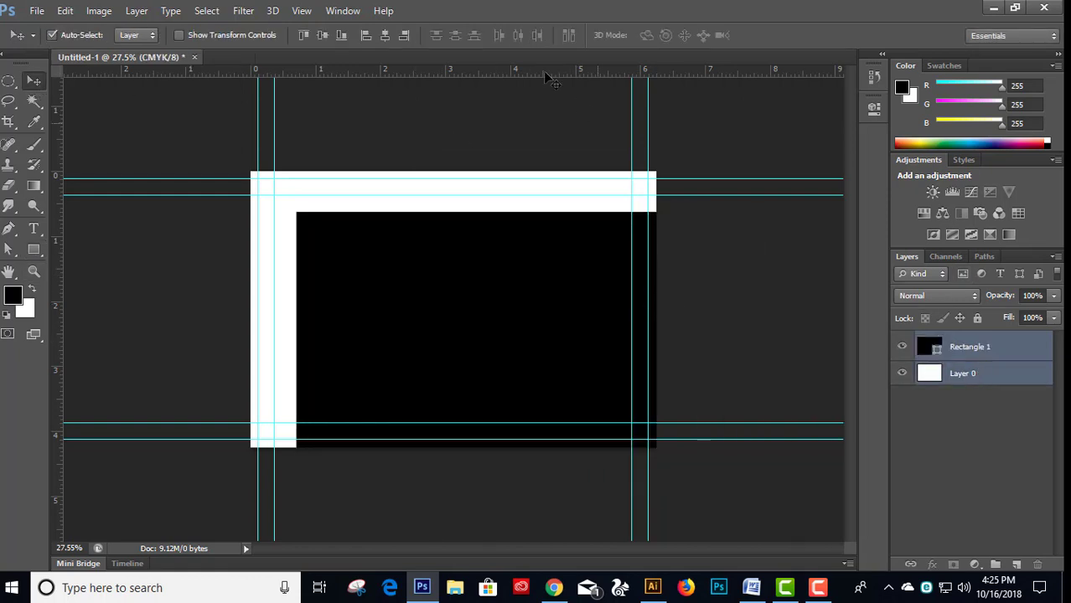
{"action": "left_click", "coordinate": [304, 36]}
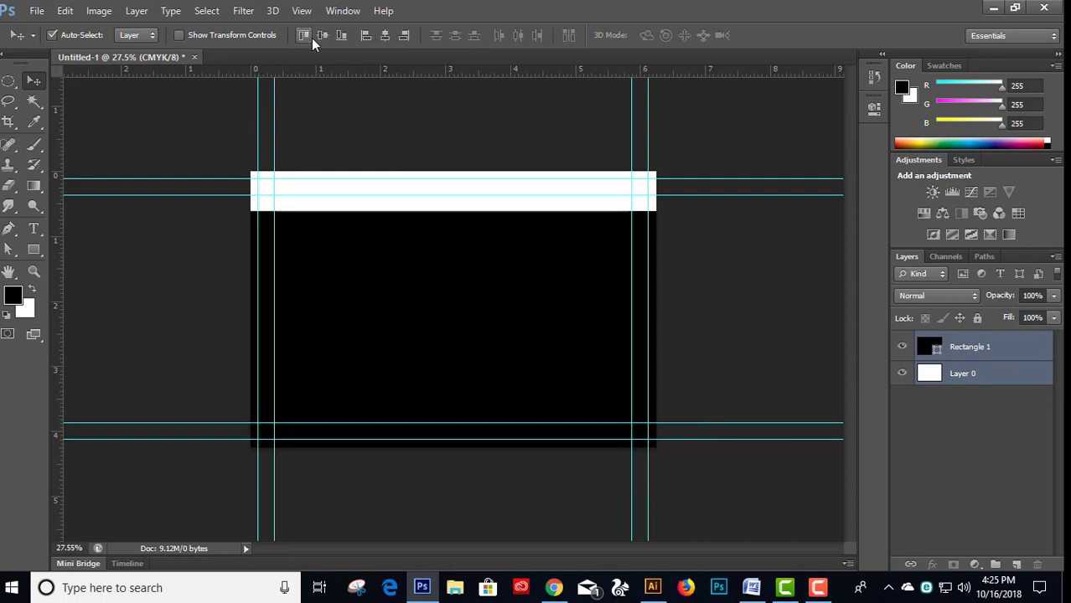
{"action": "left_click", "coordinate": [309, 36]}
- Delete Layer 0, fill the rectangle white and rename it Background
{"action": "left_click", "coordinate": [974, 374]}
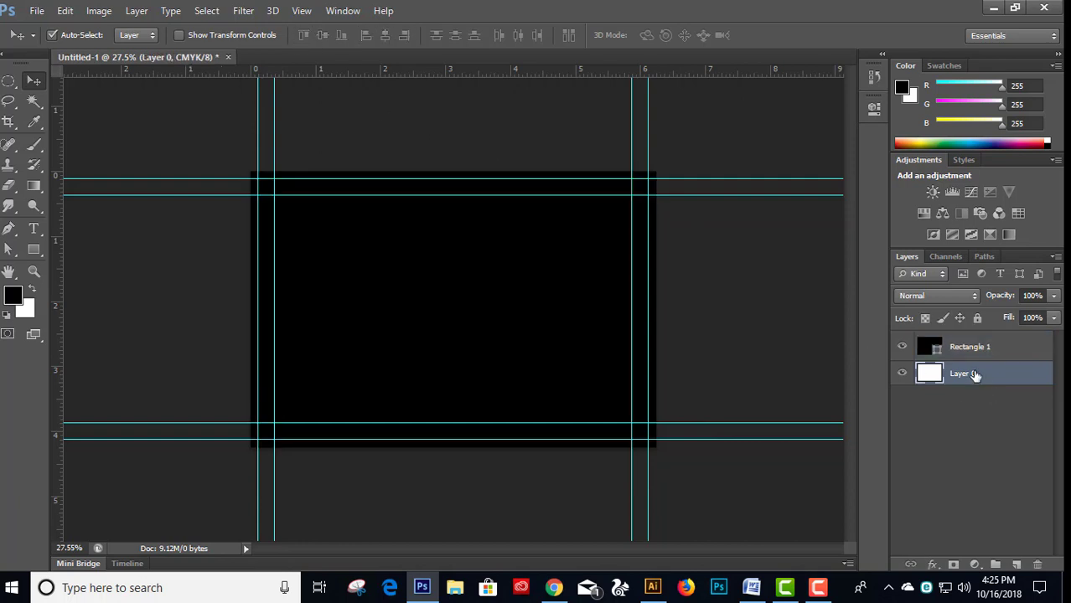
{"action": "key", "text": "Delete"}
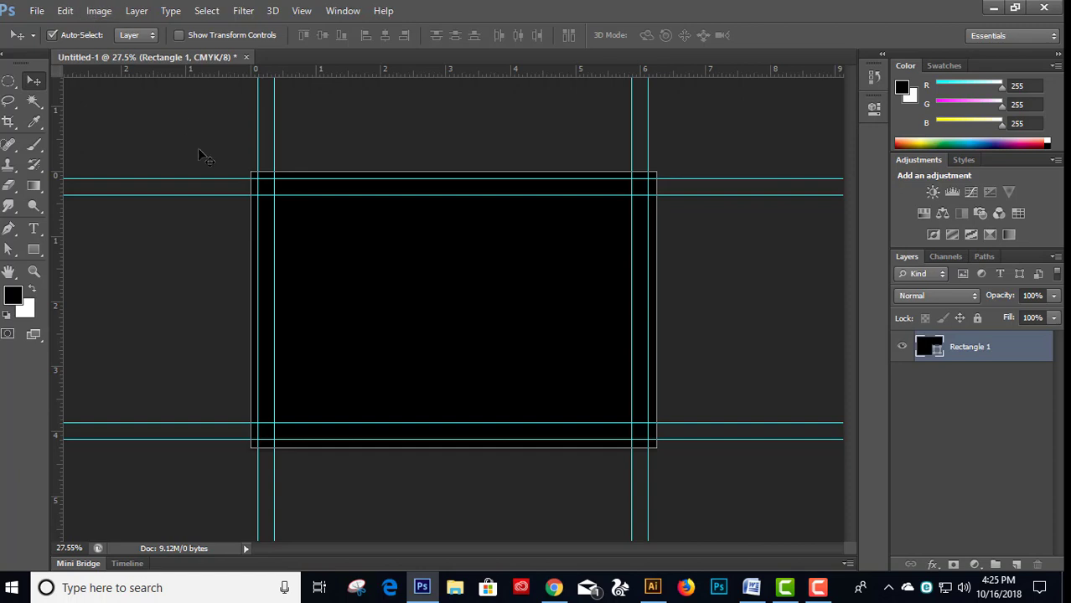
{"action": "key", "text": "ctrl+BackSpace"}
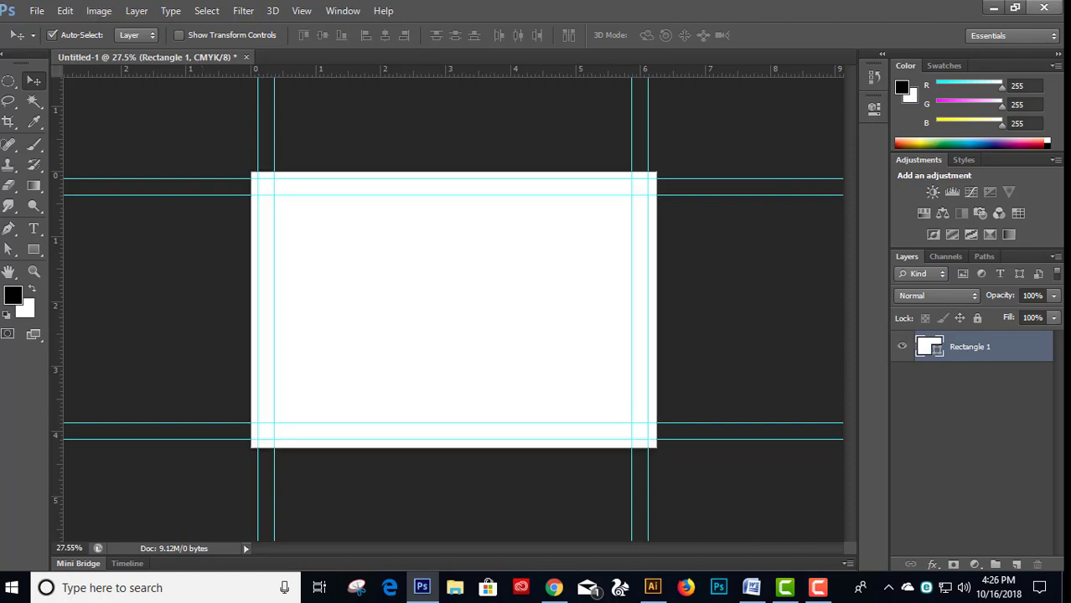
{"action": "left_click", "coordinate": [770, 345]}
{"action": "left_click", "coordinate": [994, 351]}
{"action": "double_click", "coordinate": [972, 347]}
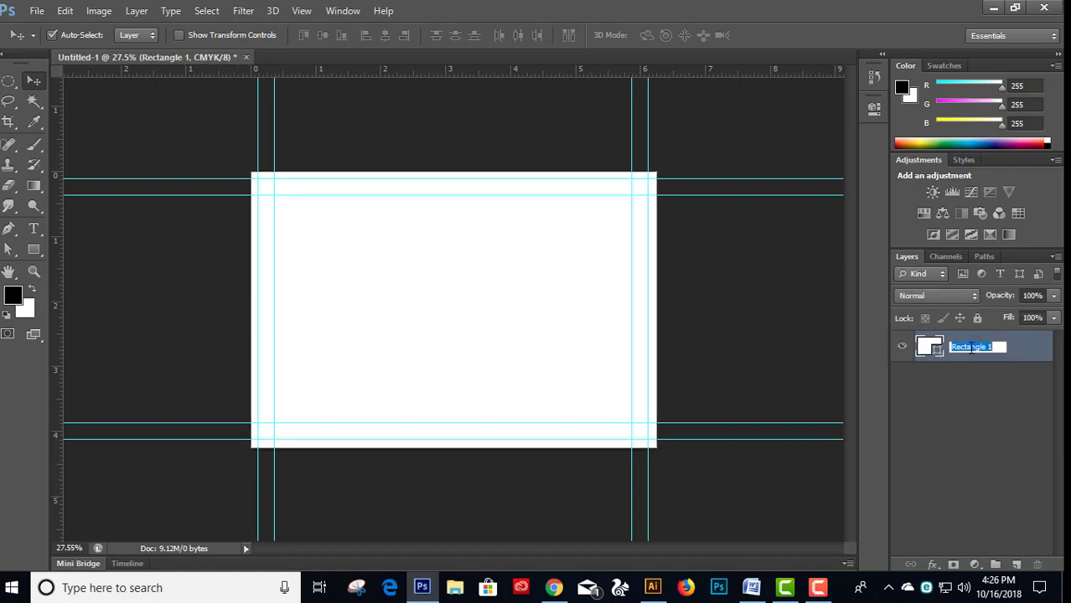
{"action": "type", "text": "Backgro"}
{"action": "type", "text": "und"}
{"action": "key", "text": "Return"}
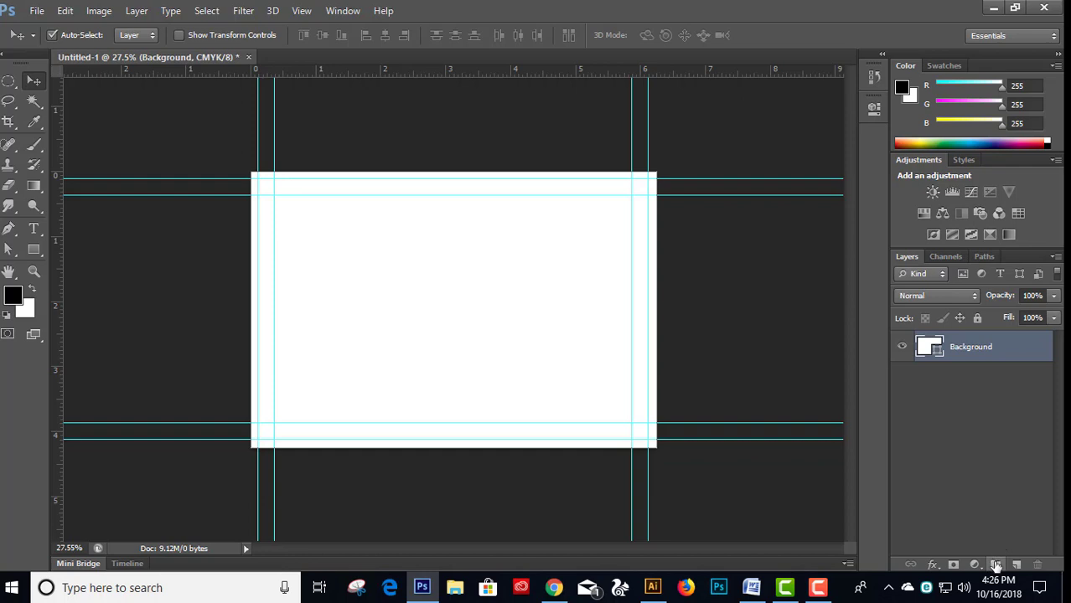
- Move the Background layer into a new group named Background and collapse it
{"action": "left_click", "coordinate": [994, 562]}
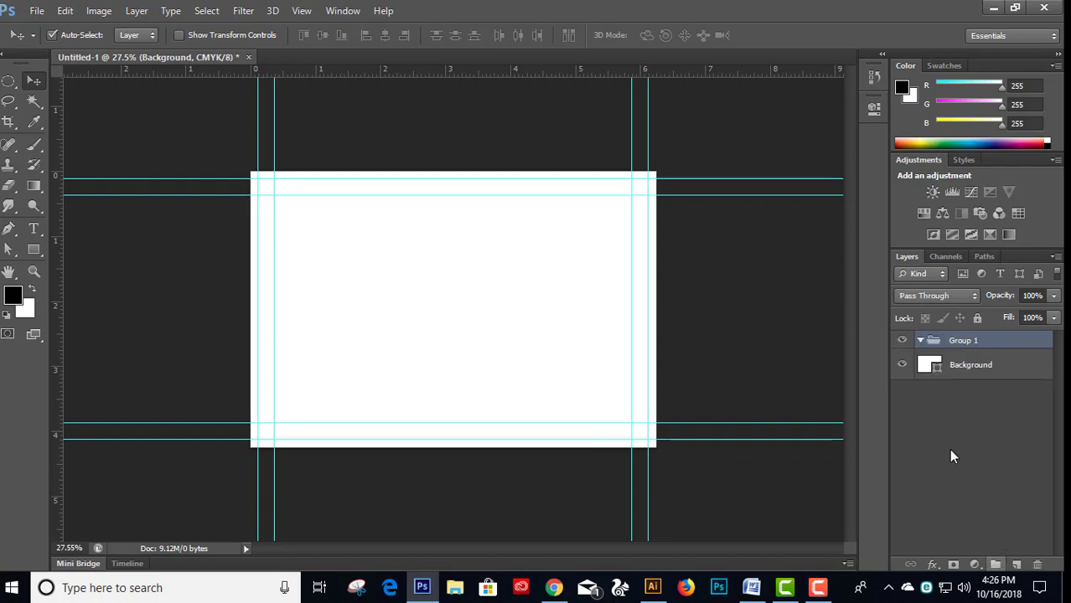
{"action": "double_click", "coordinate": [968, 366]}
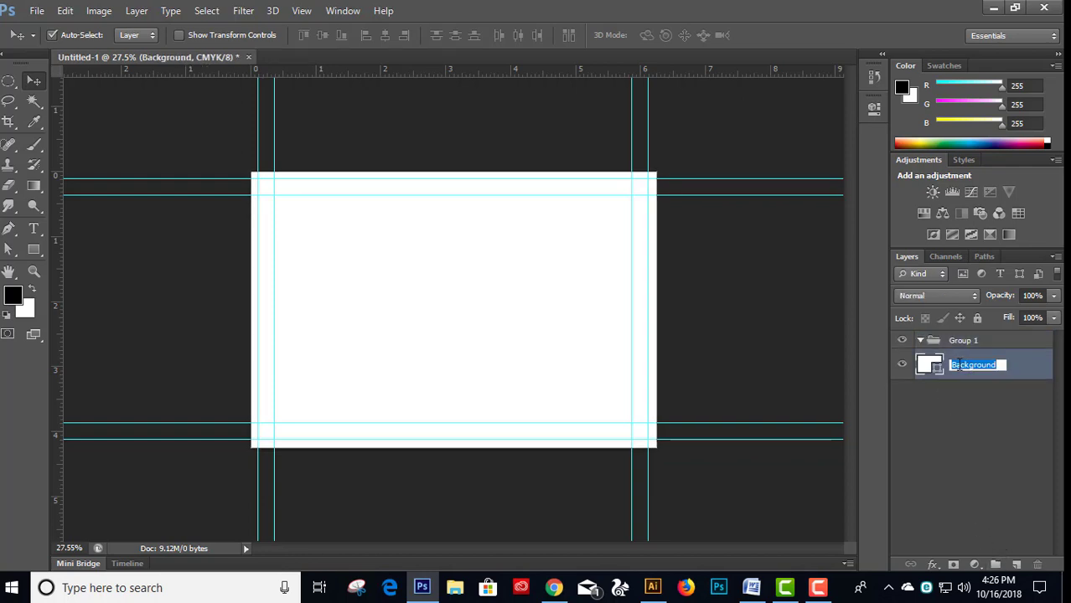
{"action": "left_click", "coordinate": [961, 343]}
{"action": "double_click", "coordinate": [960, 342]}
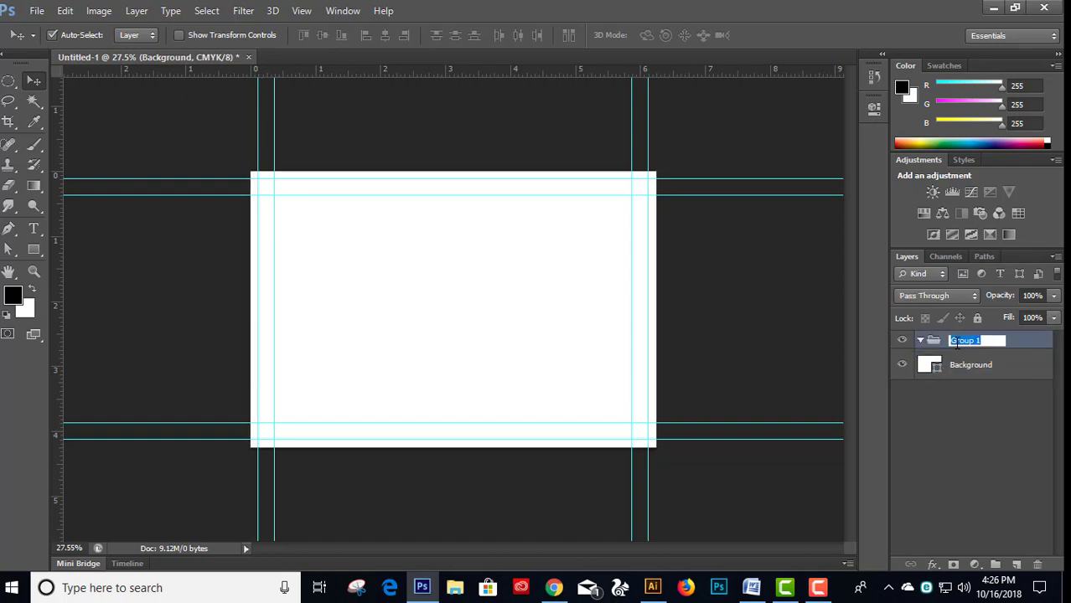
{"action": "type", "text": "Background"}
{"action": "key", "text": "Return"}
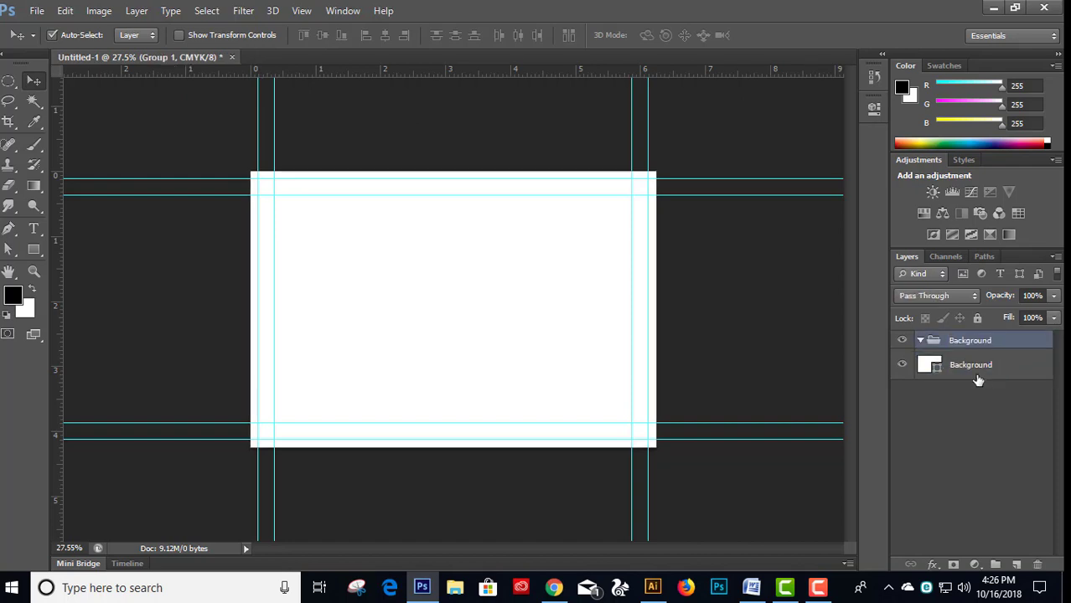
{"action": "mouse_move", "coordinate": [949, 373]}
{"action": "left_mouse_down"}
{"action": "mouse_move", "coordinate": [960, 345]}
{"action": "mouse_move", "coordinate": [930, 356]}
{"action": "left_mouse_up"}
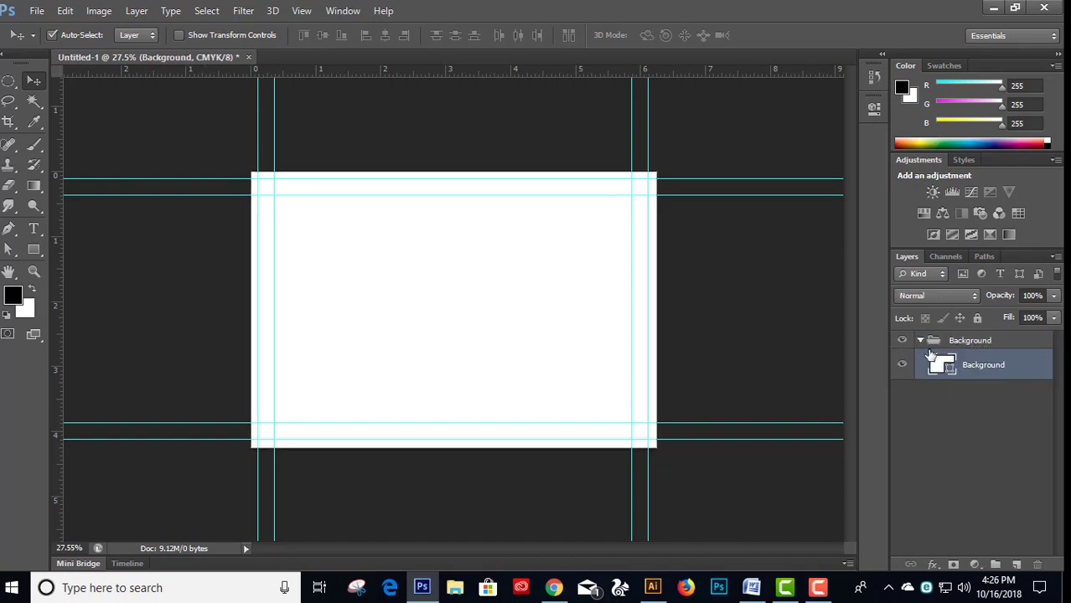
{"action": "left_click", "coordinate": [921, 342]}
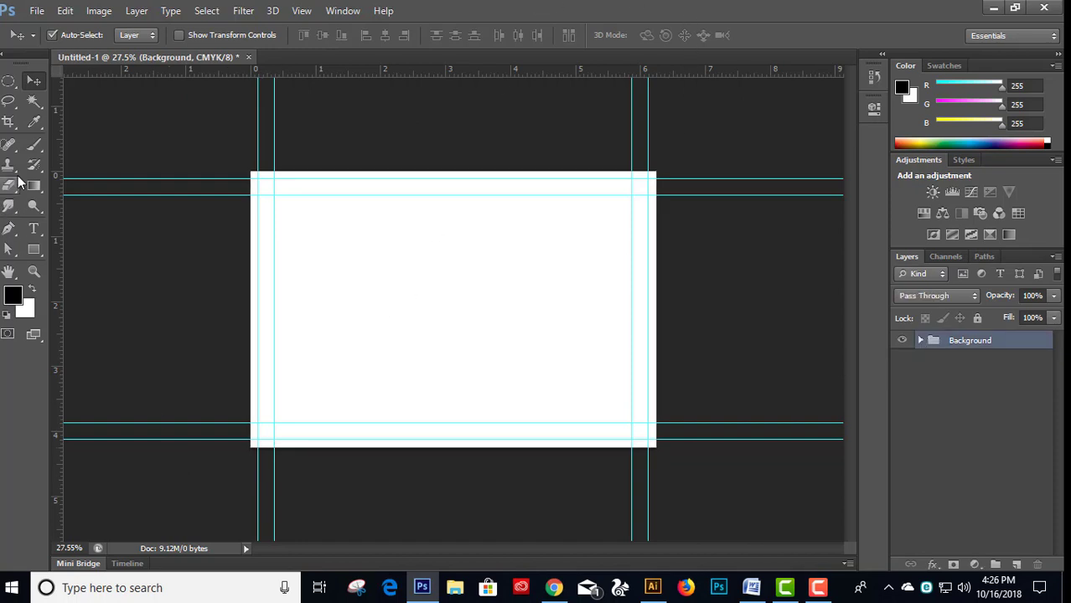
- Pen-draw a black shape over the card, leaving a slanted cut at the top-left corner
{"action": "left_click", "coordinate": [4, 233]}
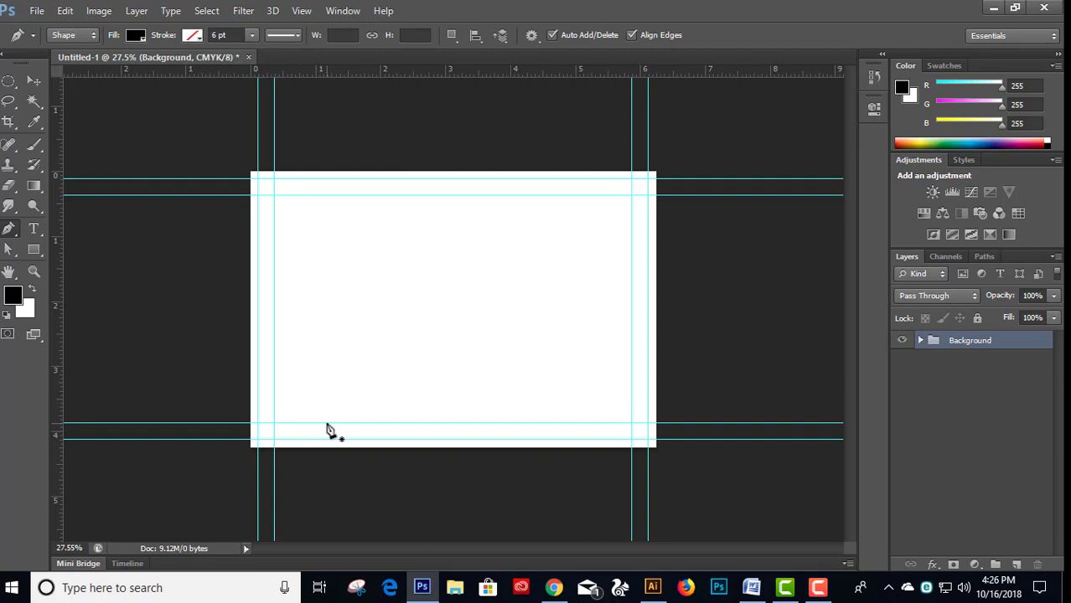
{"action": "left_click", "coordinate": [252, 449]}
{"action": "left_click", "coordinate": [655, 449]}
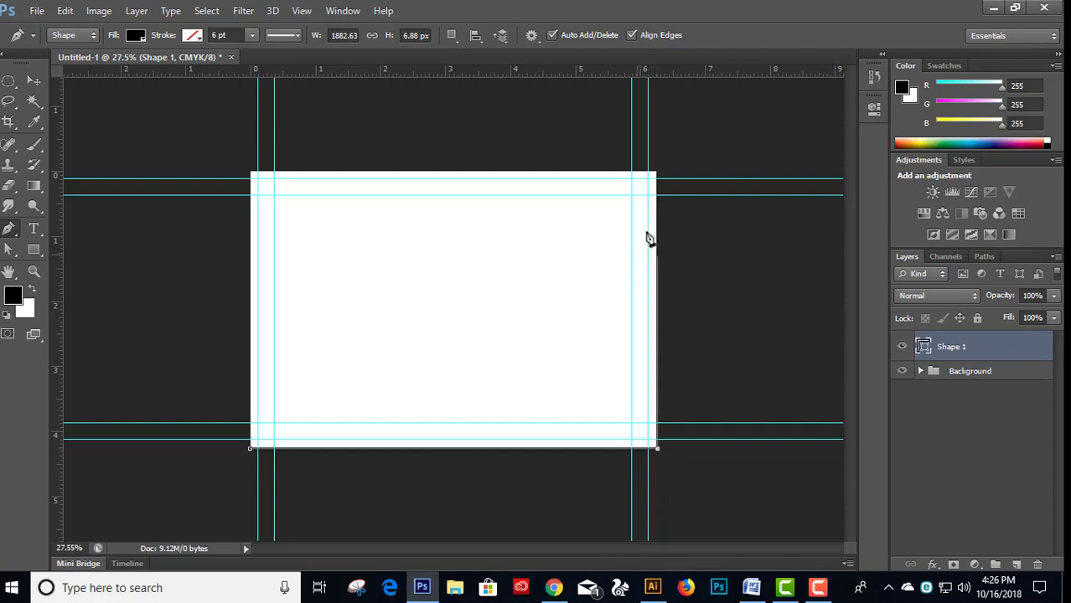
{"action": "left_click", "coordinate": [657, 174]}
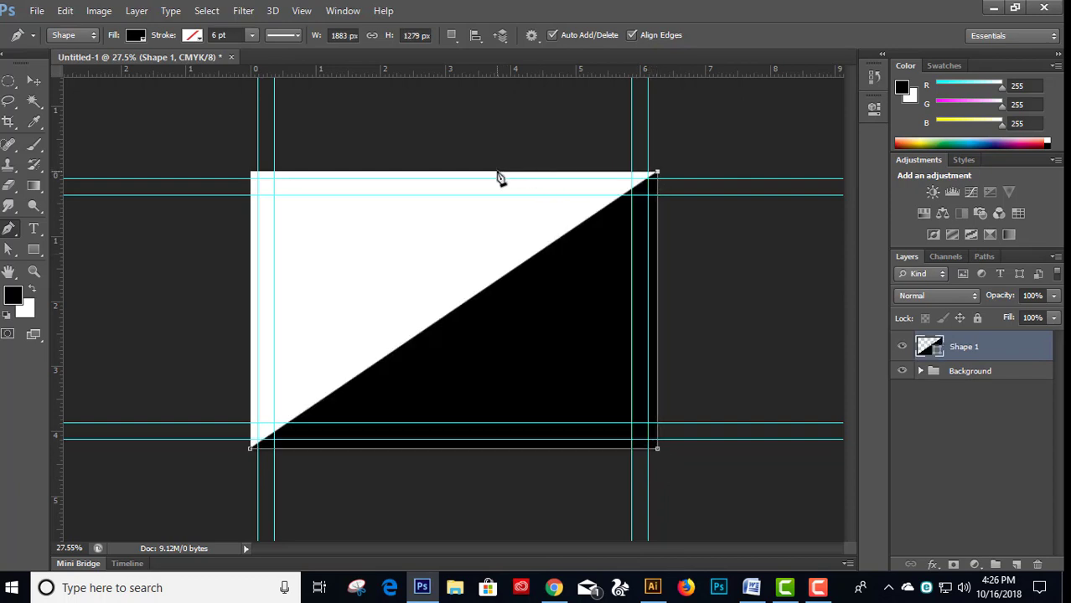
{"action": "left_click", "coordinate": [497, 173]}
{"action": "key", "text": "shift+Left"}
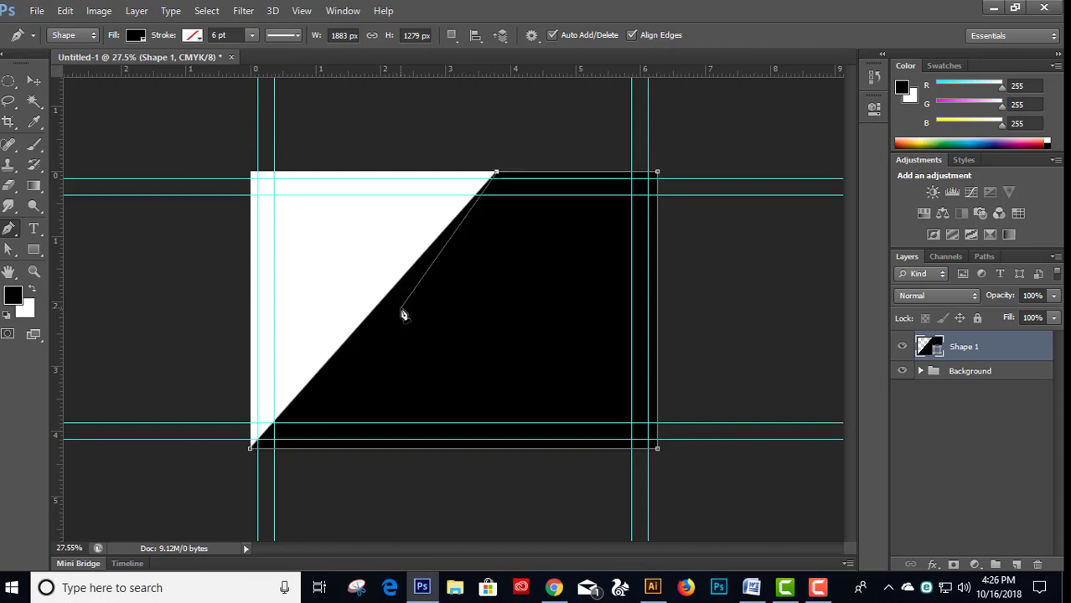
{"action": "key", "text": "shift+Left"}
{"action": "key", "text": "shift+Left"}
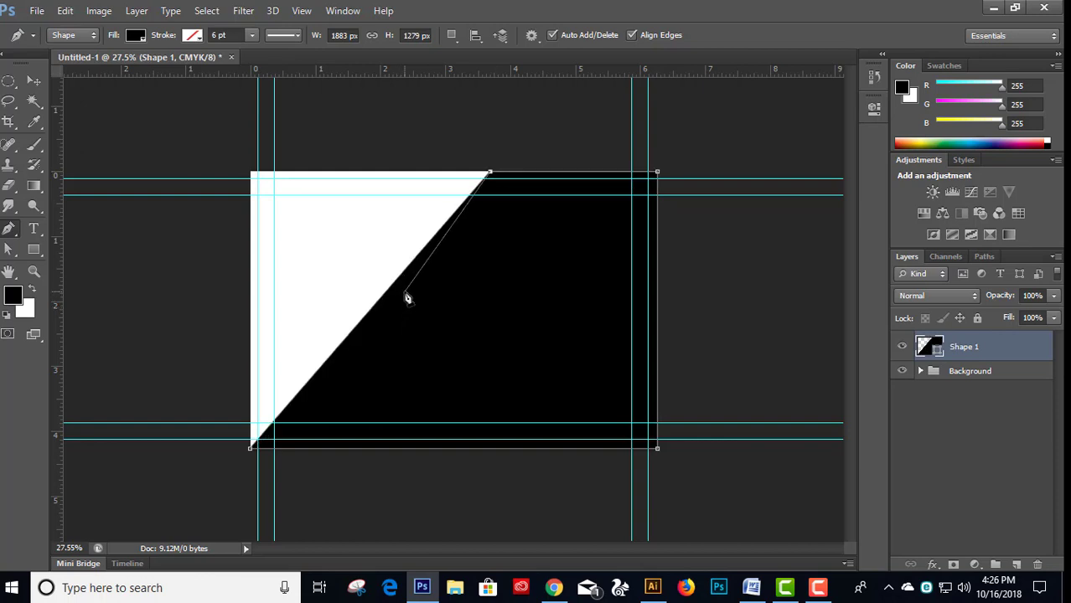
{"action": "left_click", "coordinate": [408, 287]}
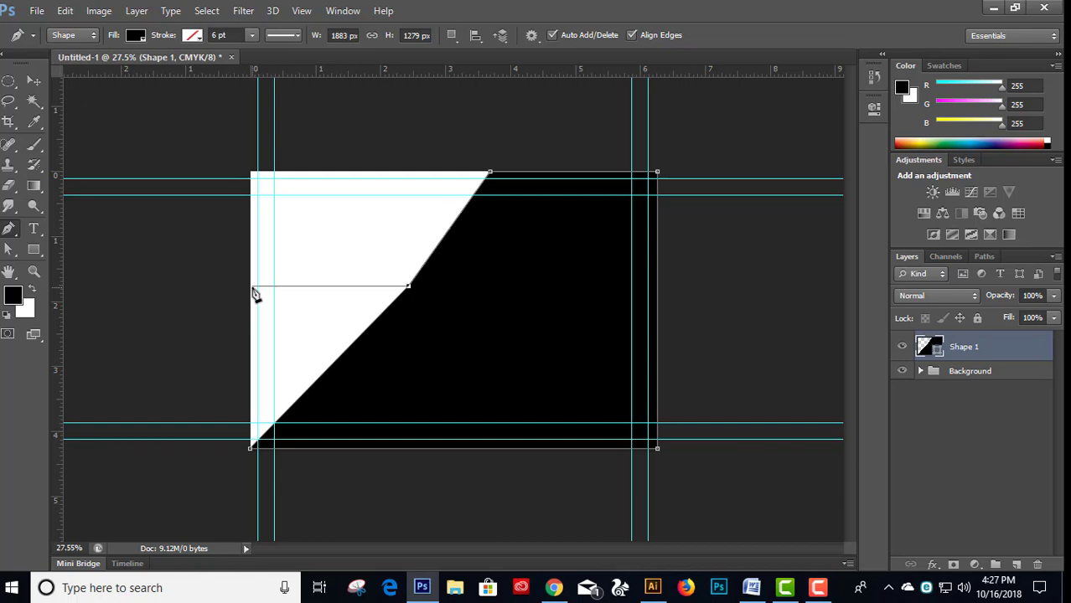
{"action": "left_click", "coordinate": [250, 448]}
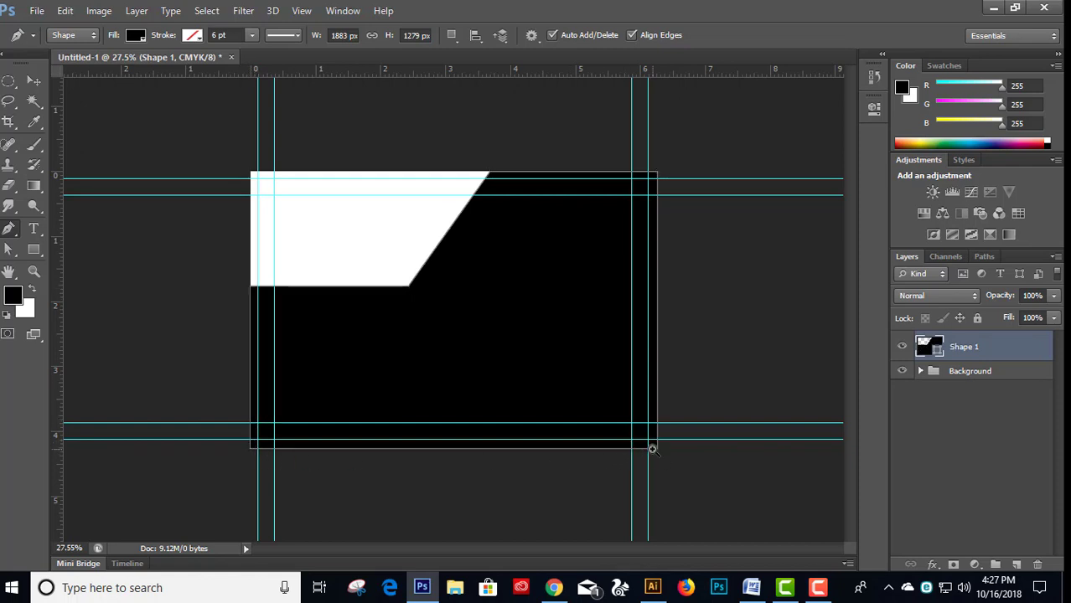
- Zoom in and snap the shape's bottom-right anchor onto the card corner with Direct Selection
{"action": "scroll", "coordinate": [650, 445], "scroll_direction": "up", "scroll_amount": 3}
{"action": "scroll", "coordinate": [670, 433], "scroll_direction": "up", "scroll_amount": 2}
{"action": "scroll", "coordinate": [713, 444], "scroll_direction": "up", "scroll_amount": 3}
{"action": "scroll", "coordinate": [758, 478], "scroll_direction": "up", "scroll_amount": 3}
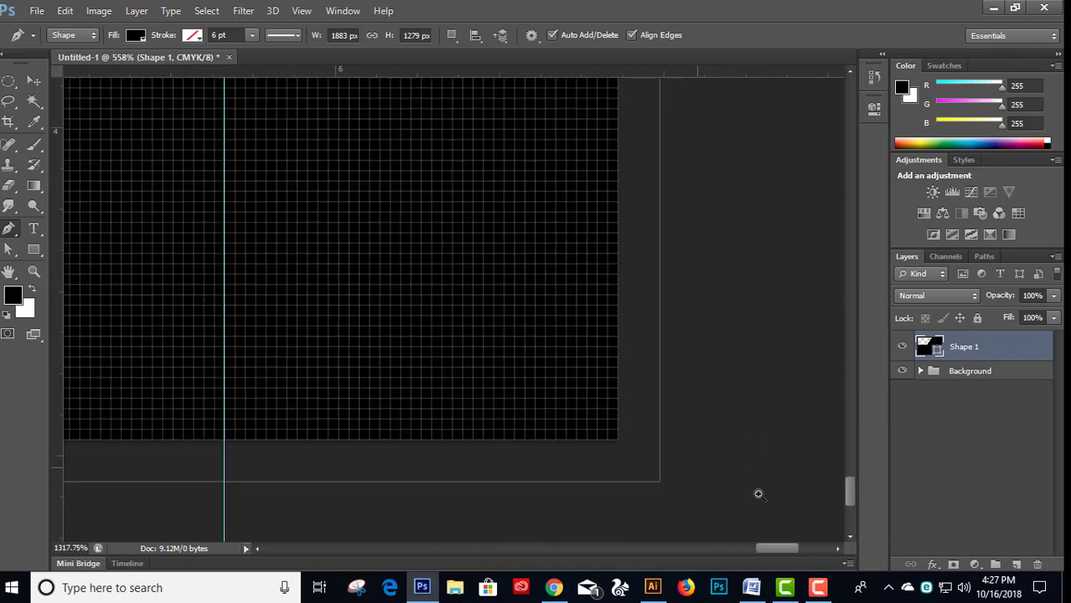
{"action": "scroll", "coordinate": [687, 444], "scroll_direction": "up", "scroll_amount": 1}
{"action": "scroll", "coordinate": [628, 412], "scroll_direction": "up", "scroll_amount": 1}
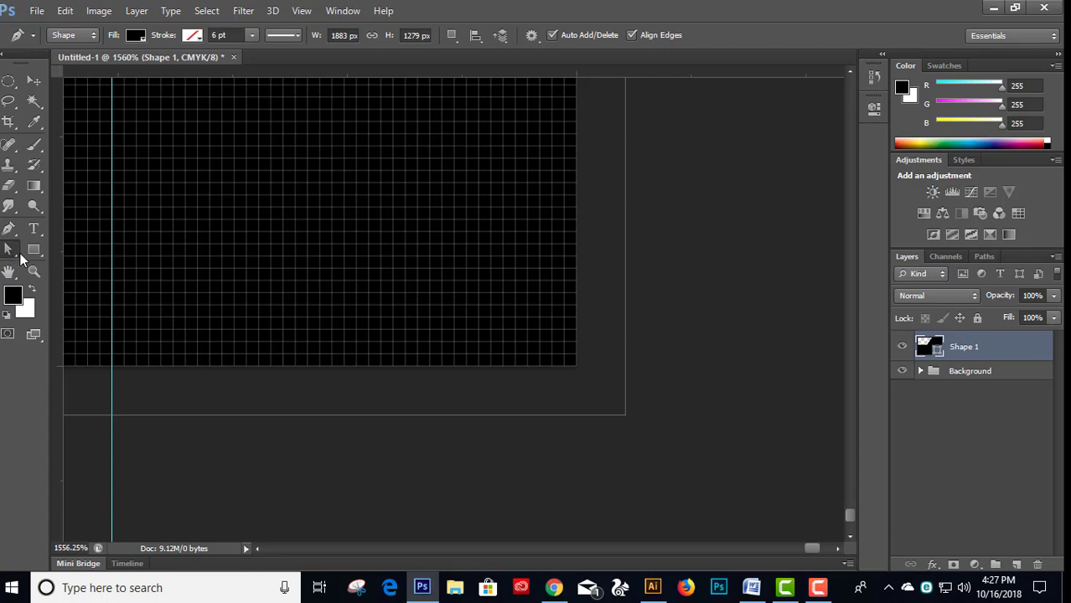
{"action": "left_click", "coordinate": [21, 256]}
{"action": "left_click", "coordinate": [71, 263]}
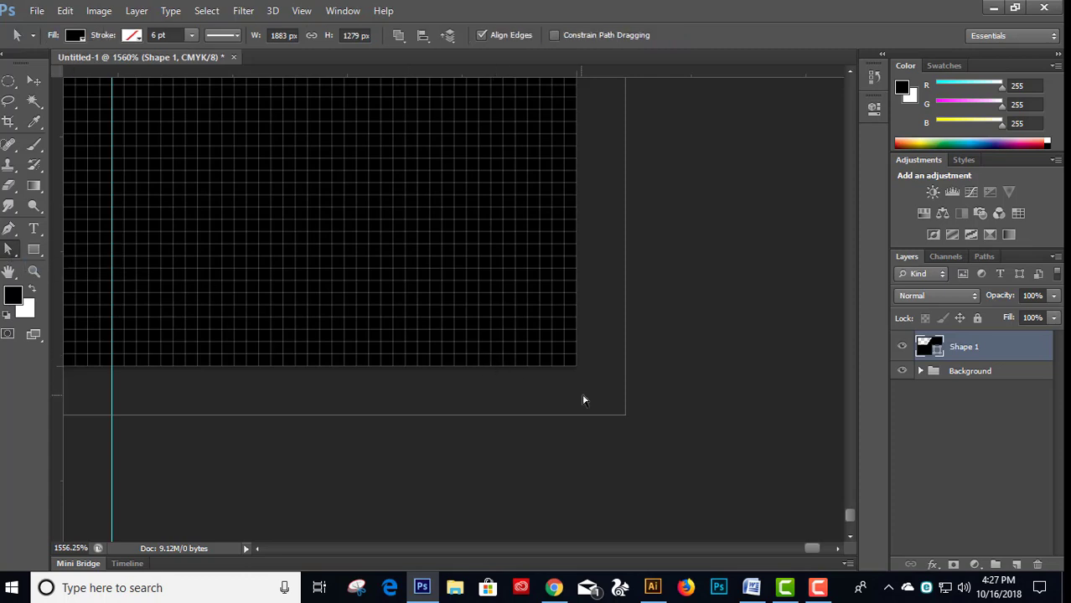
{"action": "left_click_drag", "start_coordinate": [626, 416], "coordinate": [575, 367]}
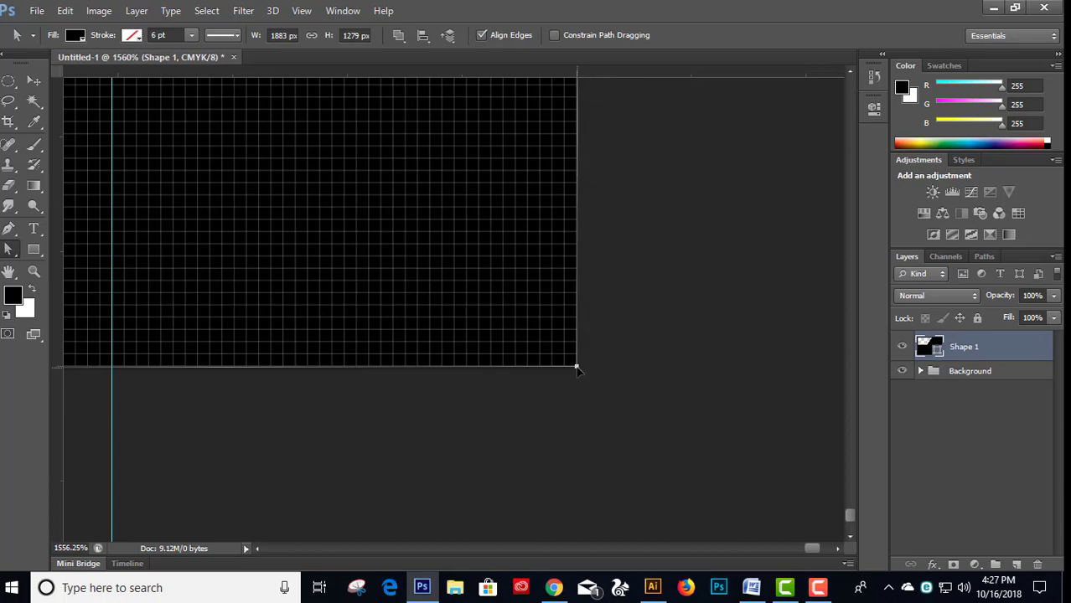
- Snap the top-right and bottom-left anchors exactly onto the card edges
{"action": "scroll", "coordinate": [435, 306], "scroll_direction": "down", "scroll_amount": 10}
{"action": "scroll", "coordinate": [498, 213], "scroll_direction": "up", "scroll_amount": 5}
{"action": "scroll", "coordinate": [473, 282], "scroll_direction": "down", "scroll_amount": 4}
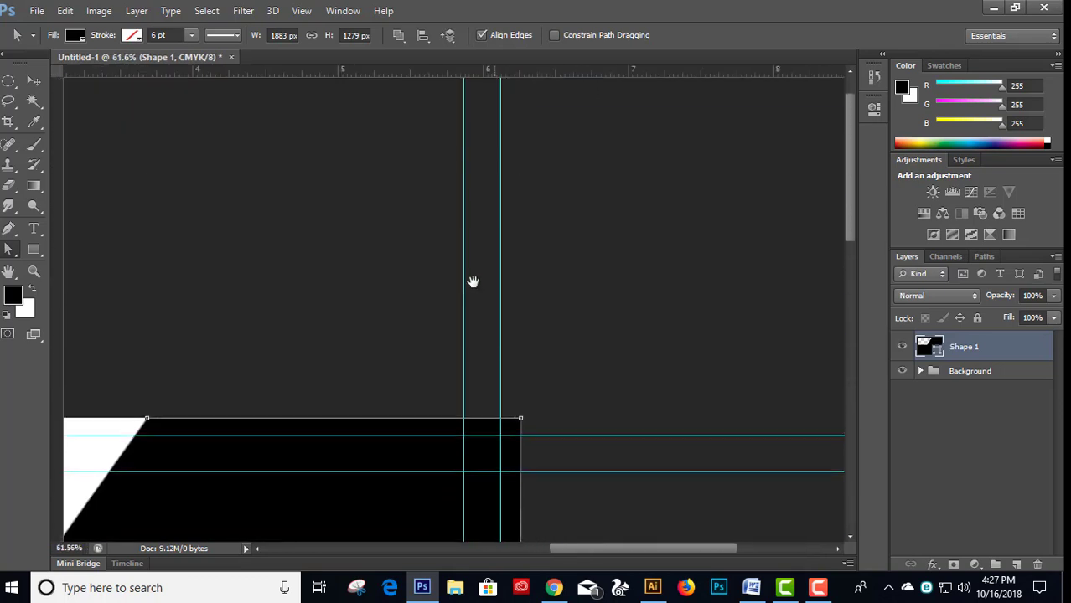
{"action": "scroll", "coordinate": [544, 385], "scroll_direction": "up", "scroll_amount": 5}
{"action": "scroll", "coordinate": [630, 401], "scroll_direction": "up", "scroll_amount": 6}
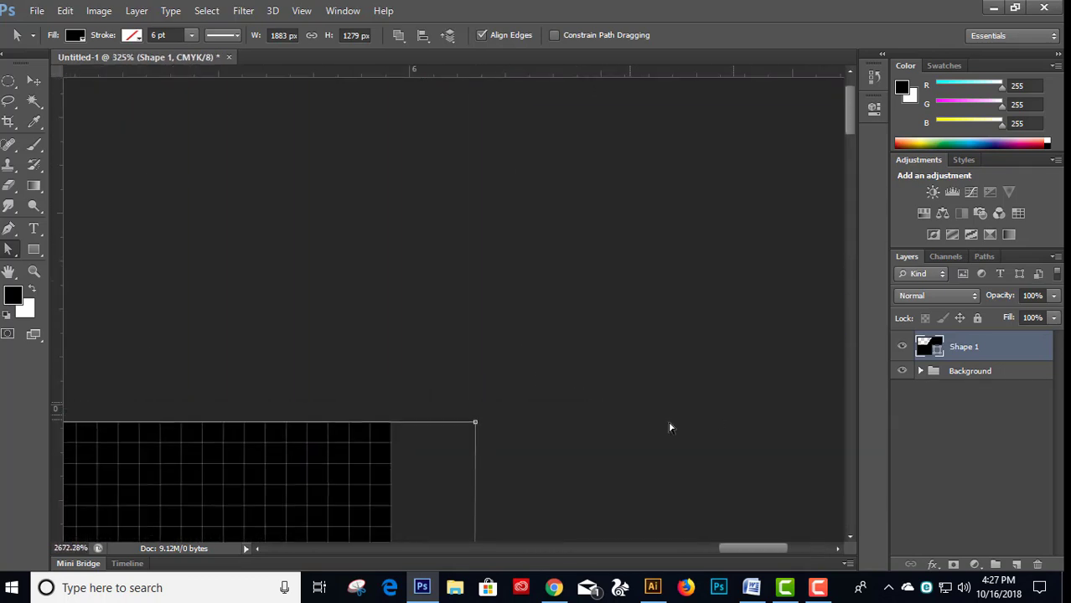
{"action": "left_click_drag", "start_coordinate": [469, 429], "coordinate": [391, 423]}
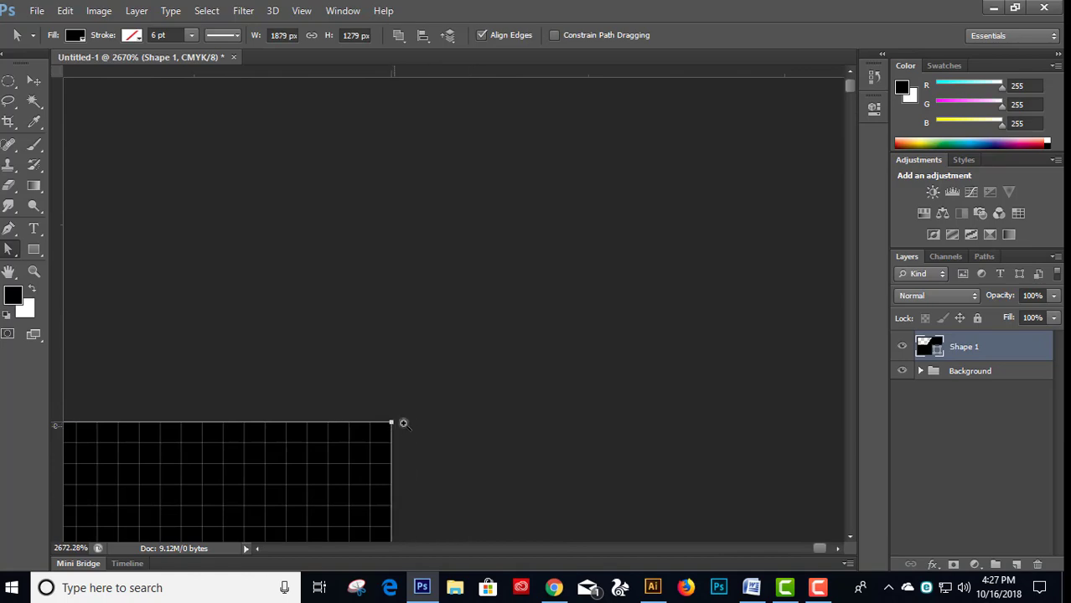
{"action": "scroll", "coordinate": [252, 423], "scroll_direction": "down", "scroll_amount": 7}
{"action": "left_click_drag", "start_coordinate": [214, 423], "coordinate": [617, 328]}
{"action": "left_click_drag", "start_coordinate": [100, 406], "coordinate": [429, 412]}
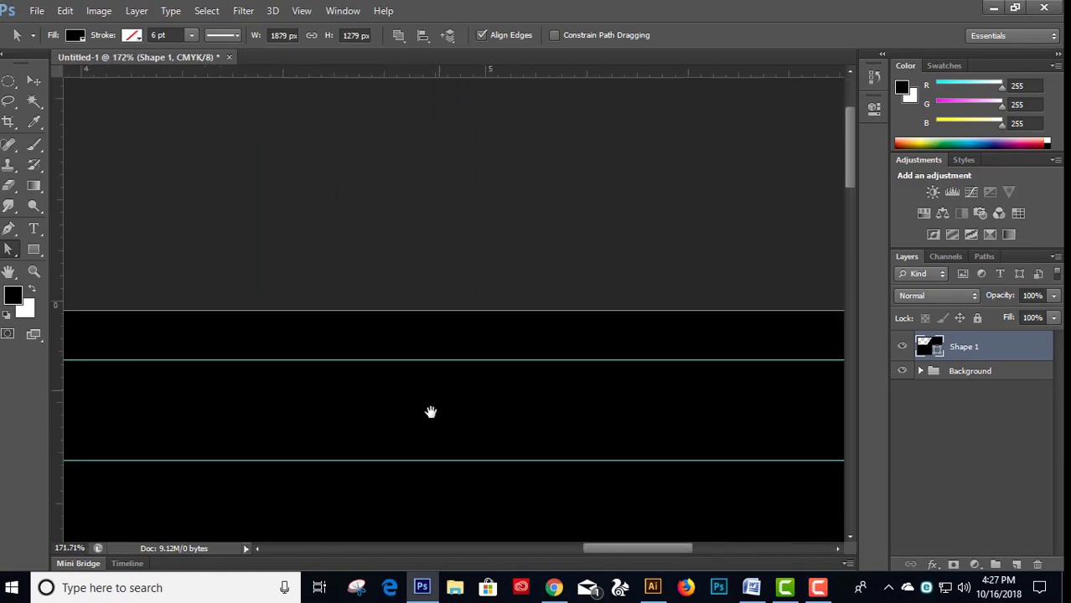
{"action": "left_click_drag", "start_coordinate": [76, 381], "coordinate": [265, 379]}
{"action": "scroll", "coordinate": [586, 339], "scroll_direction": "down", "scroll_amount": 2}
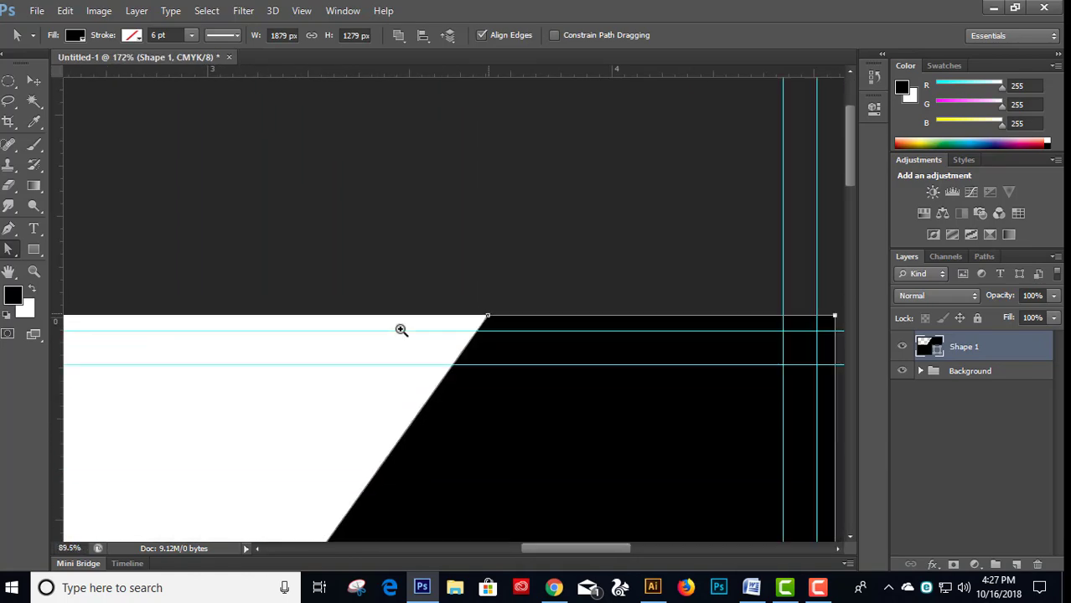
{"action": "scroll", "coordinate": [401, 328], "scroll_direction": "down", "scroll_amount": 3}
{"action": "scroll", "coordinate": [318, 469], "scroll_direction": "up", "scroll_amount": 1}
{"action": "scroll", "coordinate": [353, 469], "scroll_direction": "up", "scroll_amount": 4}
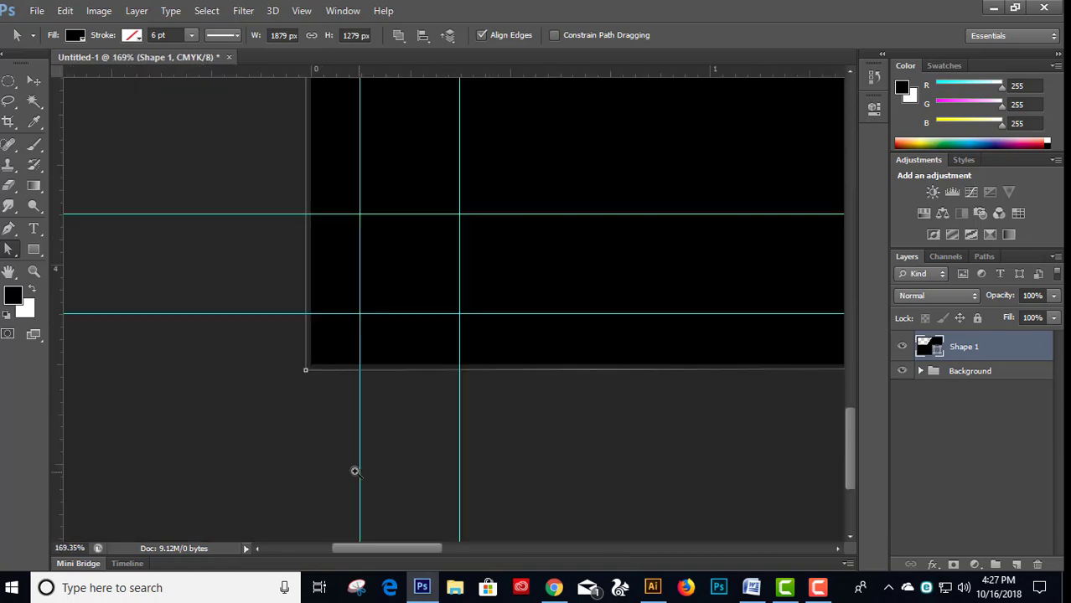
{"action": "scroll", "coordinate": [351, 350], "scroll_direction": "up", "scroll_amount": 5}
{"action": "left_click_drag", "start_coordinate": [347, 357], "coordinate": [381, 321]}
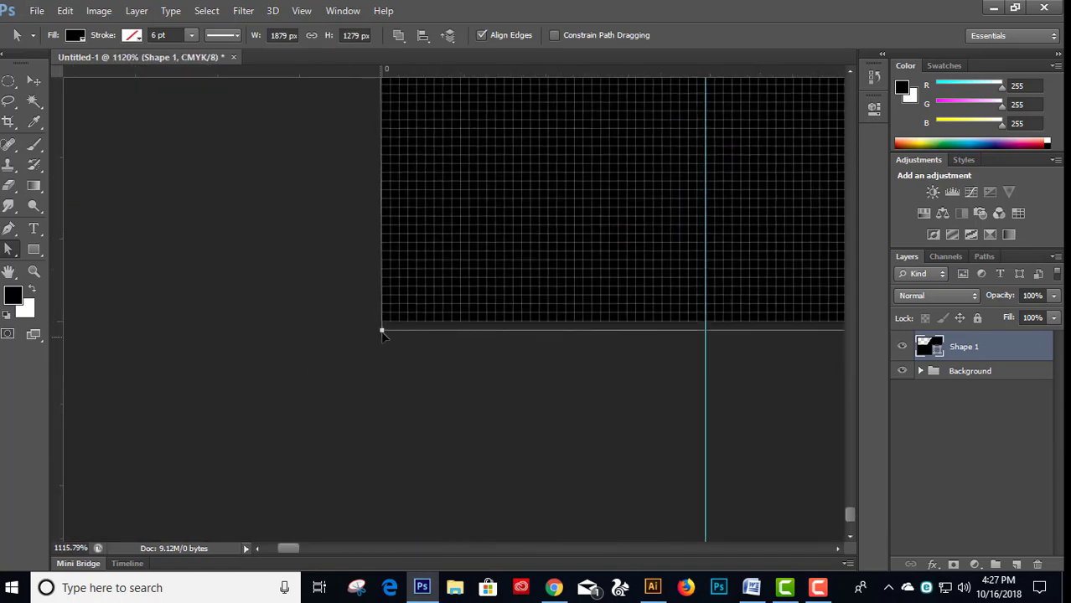
- Zoom back out to the full card and return to the Move tool
{"action": "scroll", "coordinate": [304, 251], "scroll_direction": "down", "scroll_amount": 5}
{"action": "scroll", "coordinate": [380, 354], "scroll_direction": "down", "scroll_amount": 2}
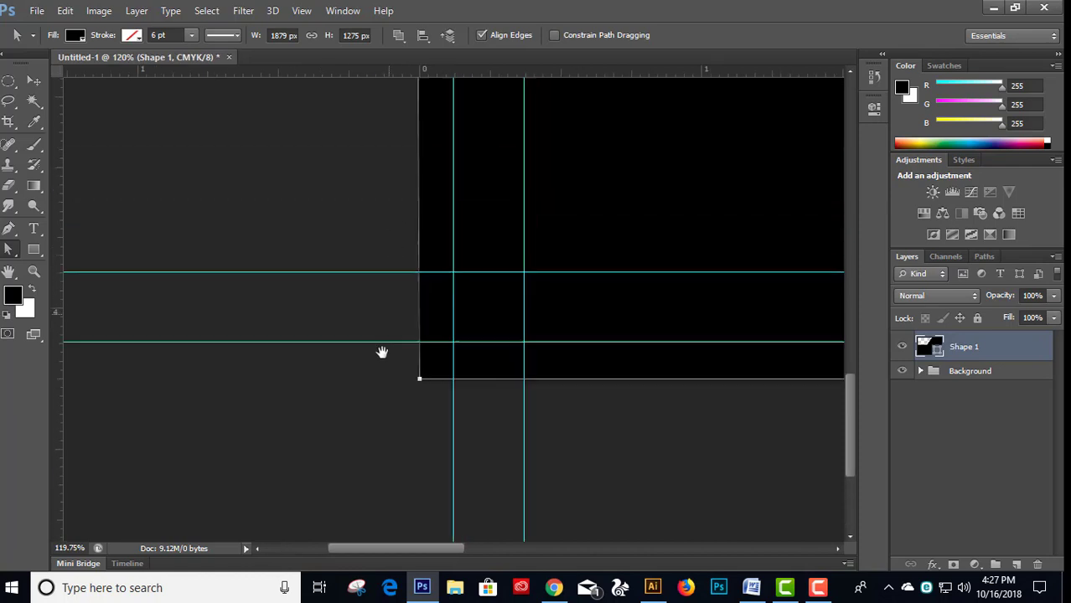
{"action": "scroll", "coordinate": [402, 339], "scroll_direction": "down", "scroll_amount": 1}
{"action": "scroll", "coordinate": [378, 258], "scroll_direction": "up", "scroll_amount": 6}
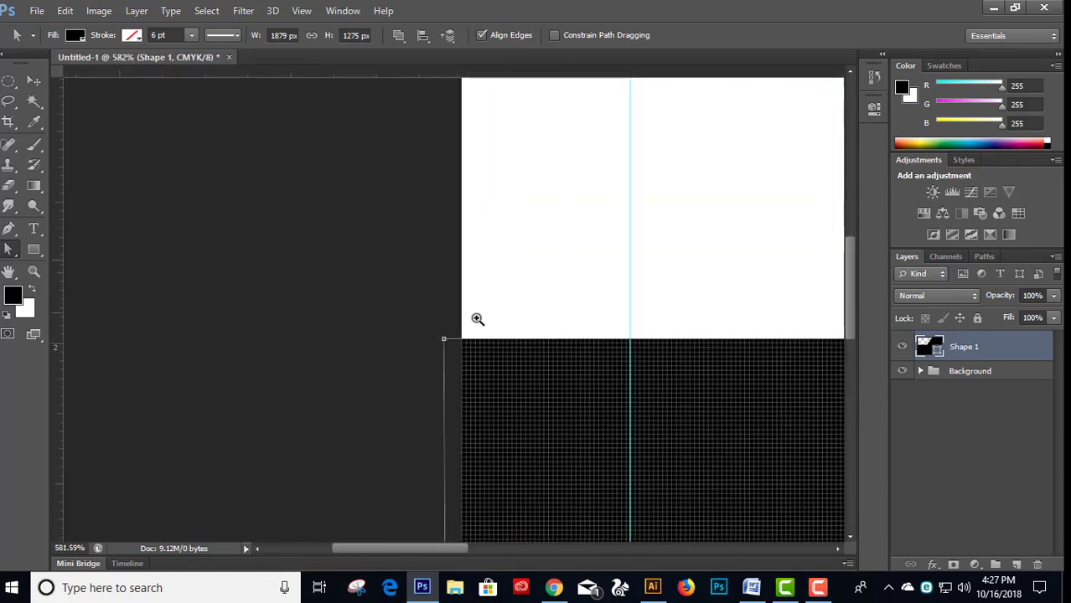
{"action": "scroll", "coordinate": [449, 316], "scroll_direction": "down", "scroll_amount": 5}
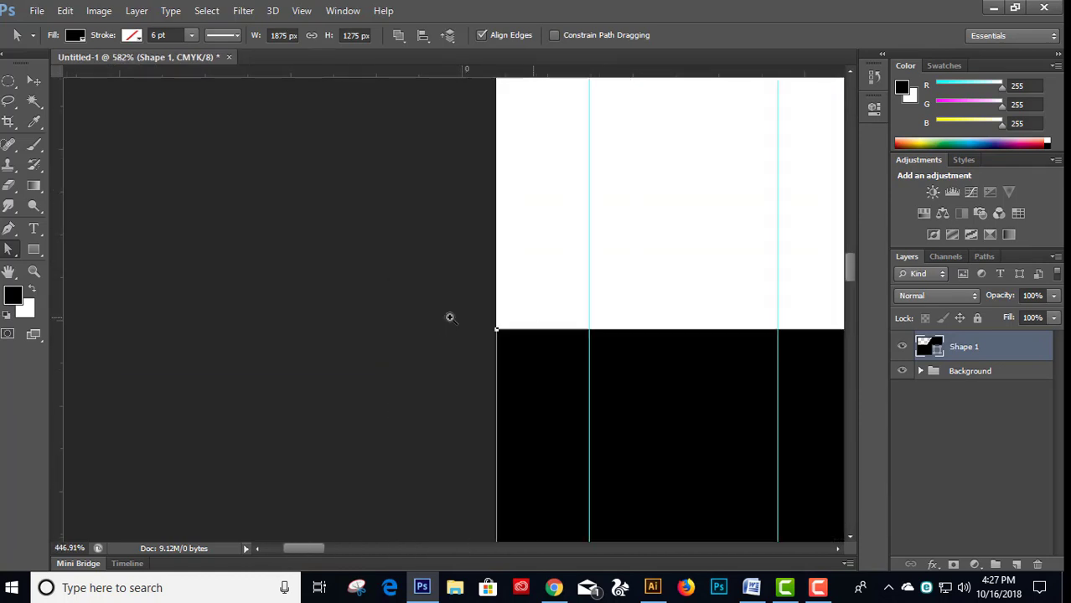
{"action": "scroll", "coordinate": [306, 309], "scroll_direction": "down", "scroll_amount": 8}
{"action": "scroll", "coordinate": [452, 260], "scroll_direction": "down", "scroll_amount": 1}
{"action": "scroll", "coordinate": [469, 285], "scroll_direction": "up", "scroll_amount": 2}
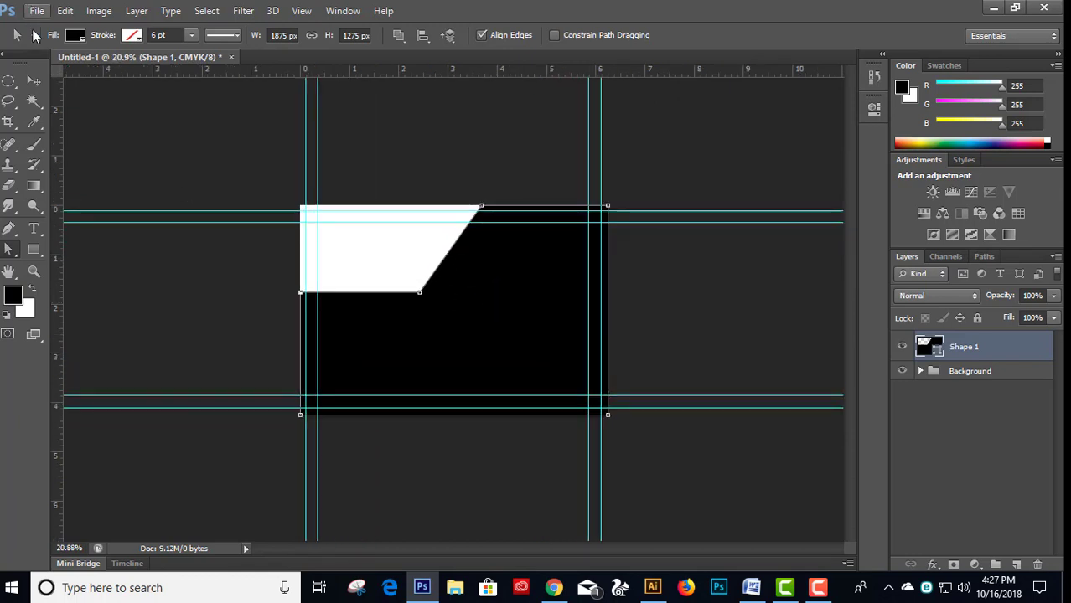
{"action": "left_click", "coordinate": [35, 81]}
{"action": "left_click", "coordinate": [154, 170]}
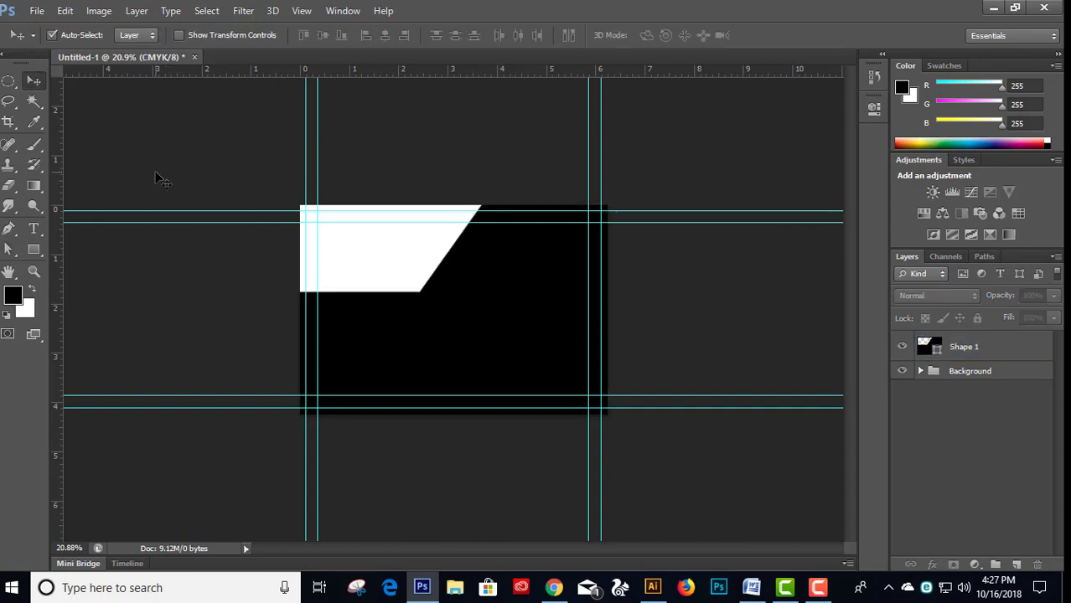
- Place image 2 from Desktop > Business Card Information into the card
{"action": "left_click", "coordinate": [38, 12]}
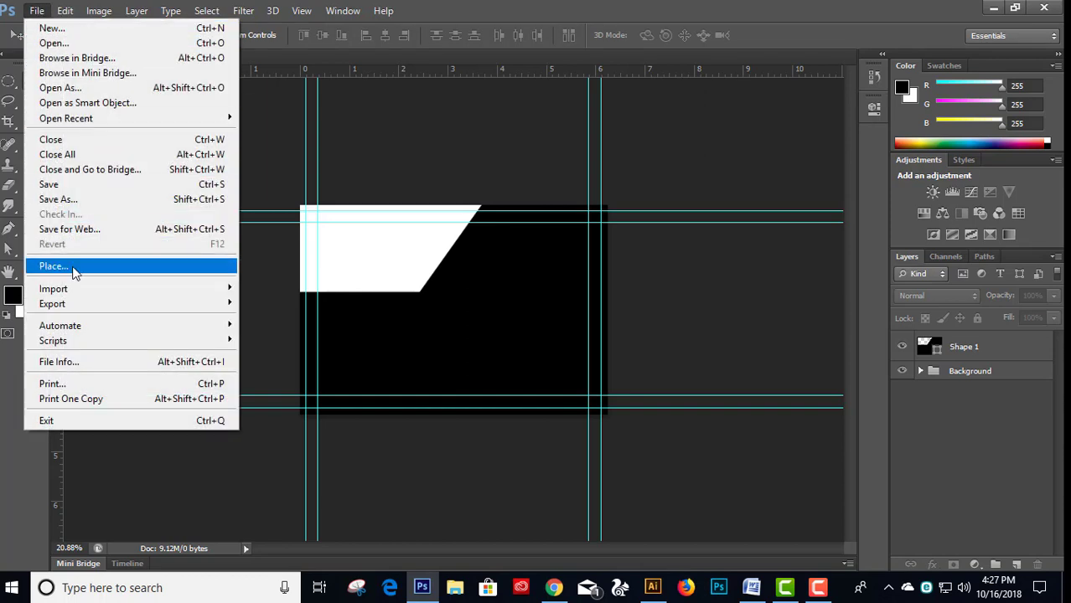
{"action": "left_click", "coordinate": [73, 267]}
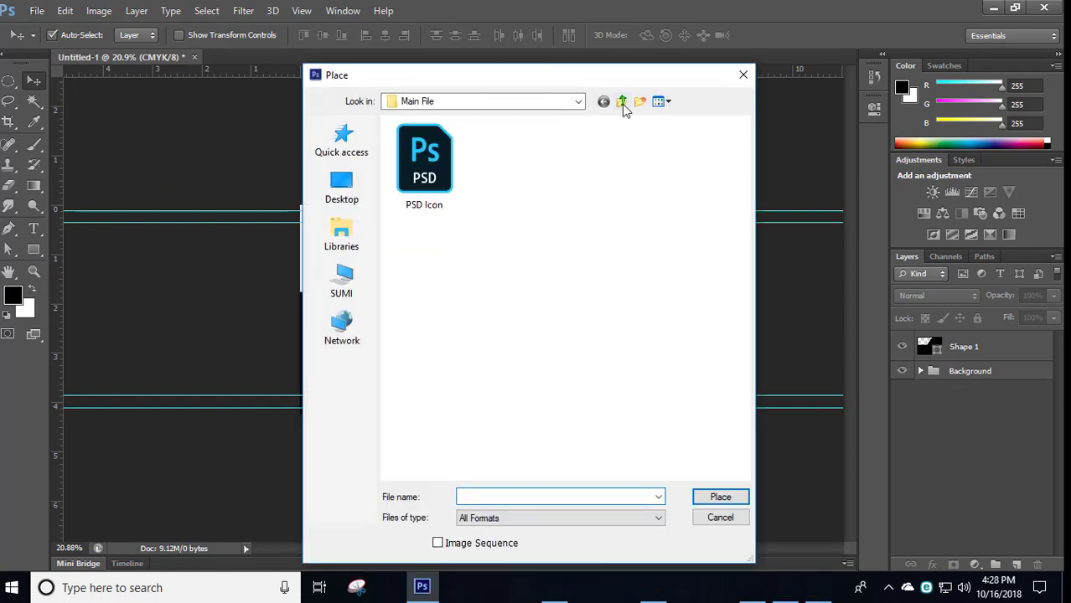
{"action": "left_click", "coordinate": [622, 102]}
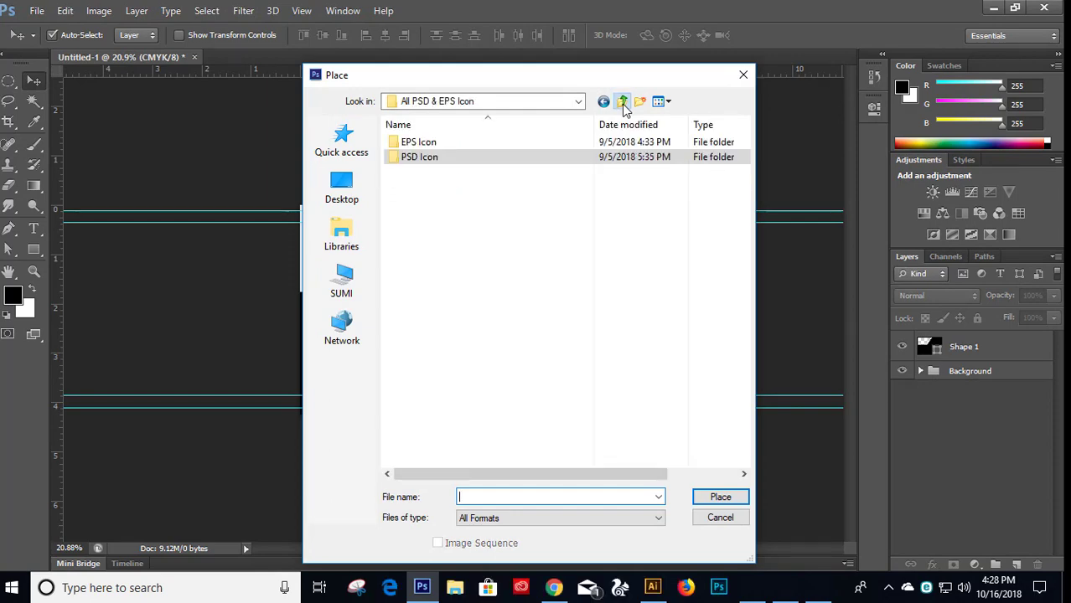
{"action": "left_click", "coordinate": [622, 102]}
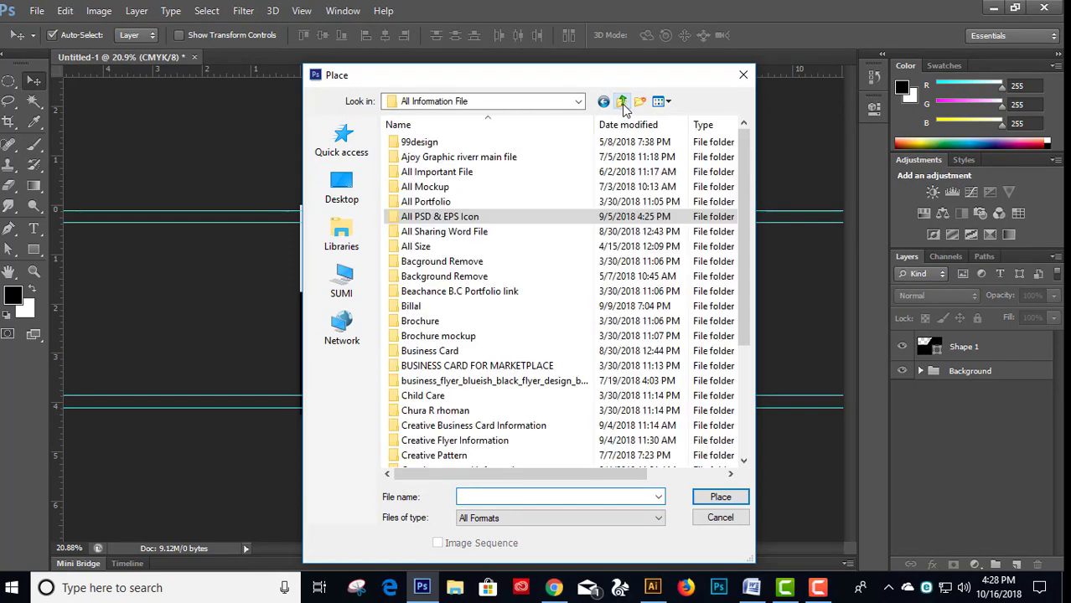
{"action": "left_click", "coordinate": [341, 189]}
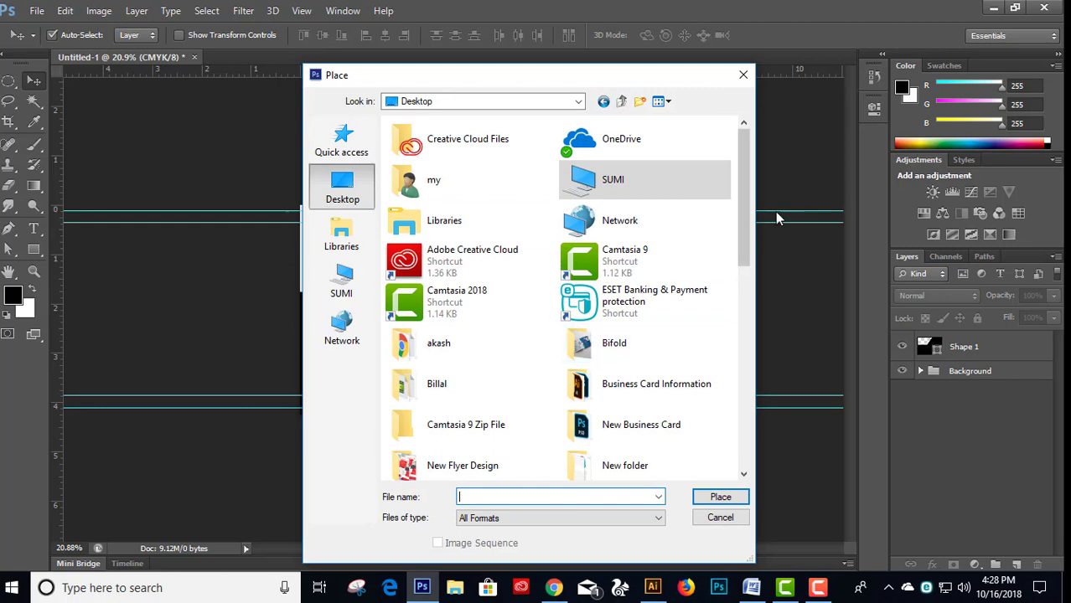
{"action": "left_click_drag", "start_coordinate": [742, 230], "coordinate": [736, 285]}
{"action": "double_click", "coordinate": [652, 215]}
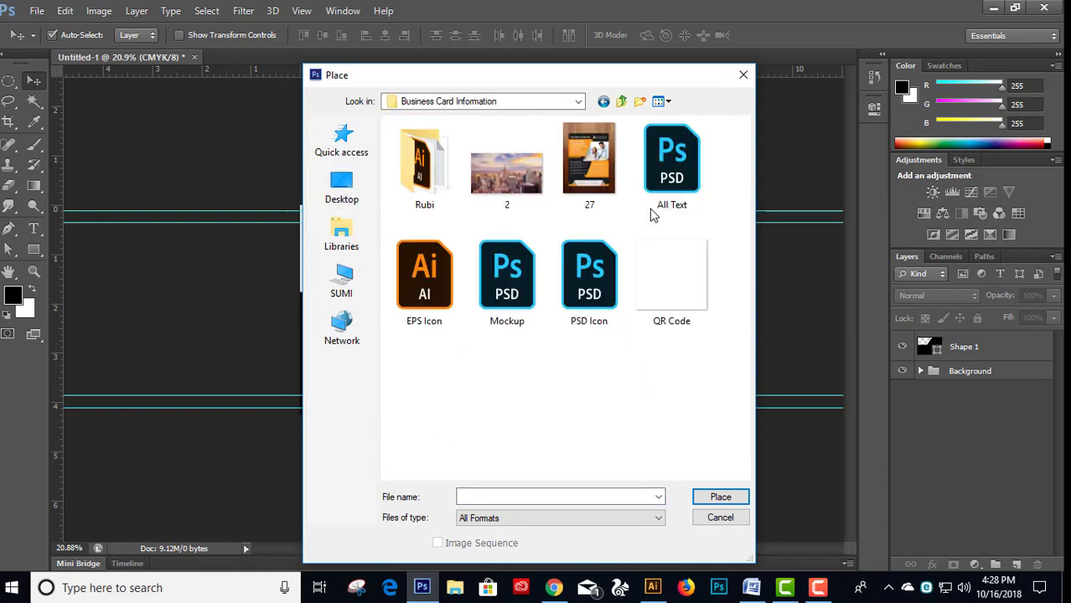
{"action": "left_click", "coordinate": [506, 172]}
{"action": "left_click", "coordinate": [721, 498]}
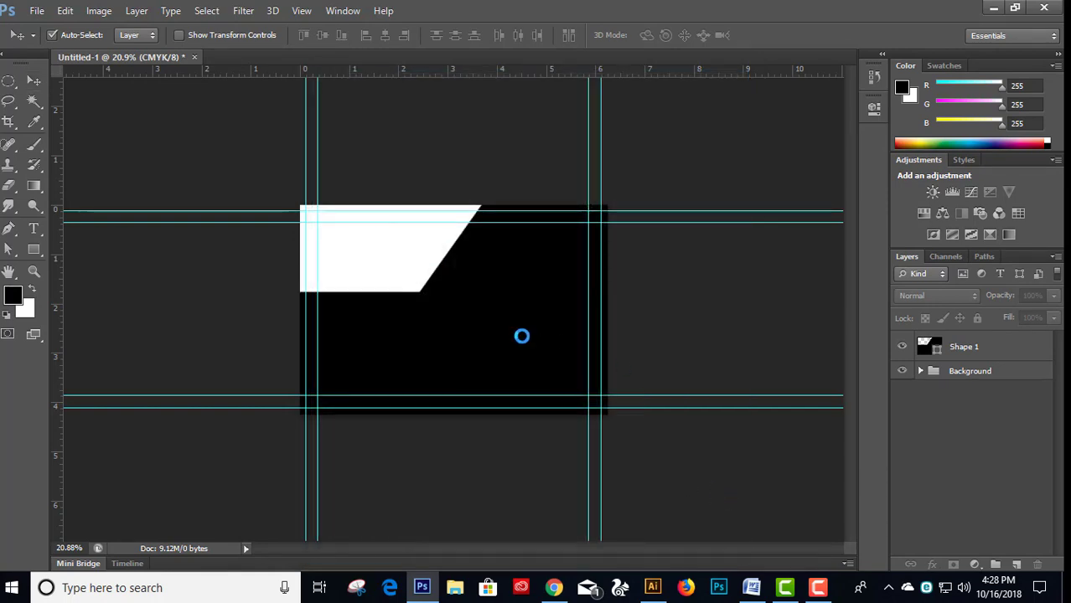
- Commit the placed skyline photo, clip it to Shape 1 and shift it slightly right
{"action": "key", "text": "Return"}
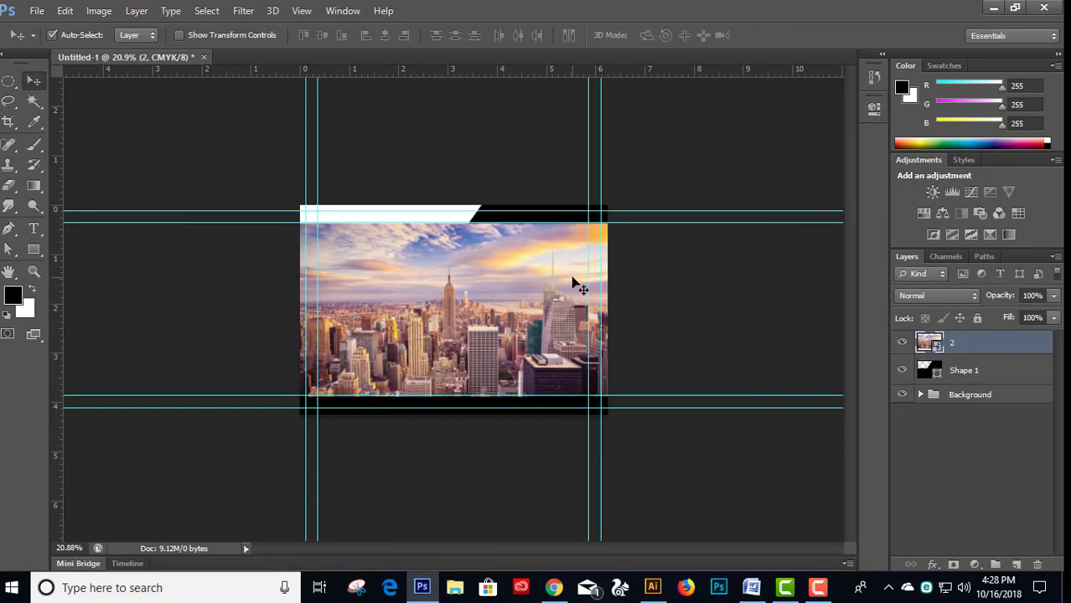
{"action": "left_click", "coordinate": [66, 11]}
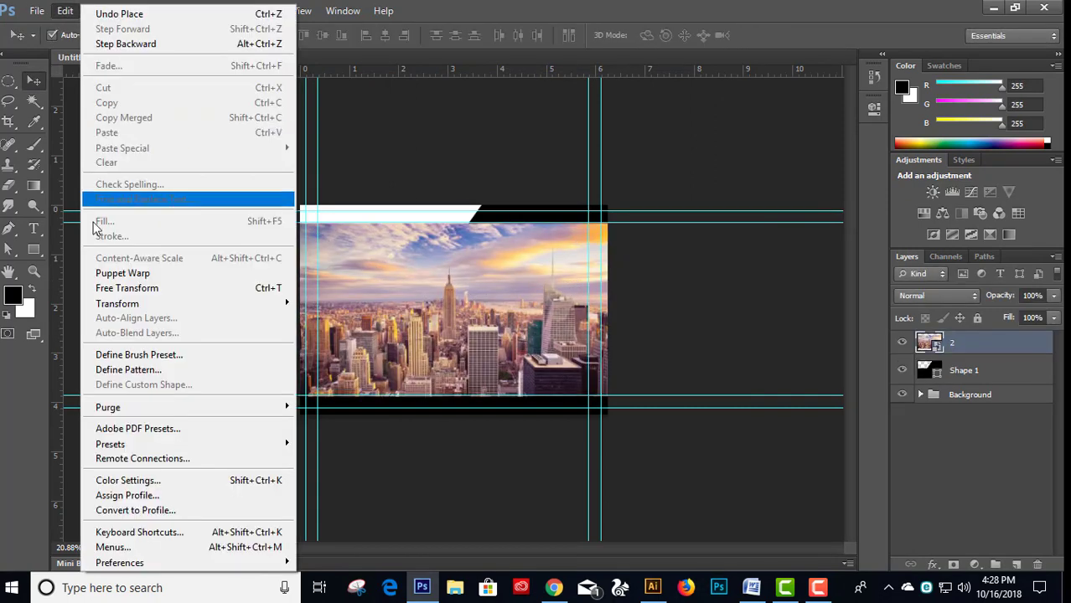
{"action": "left_click", "coordinate": [123, 284]}
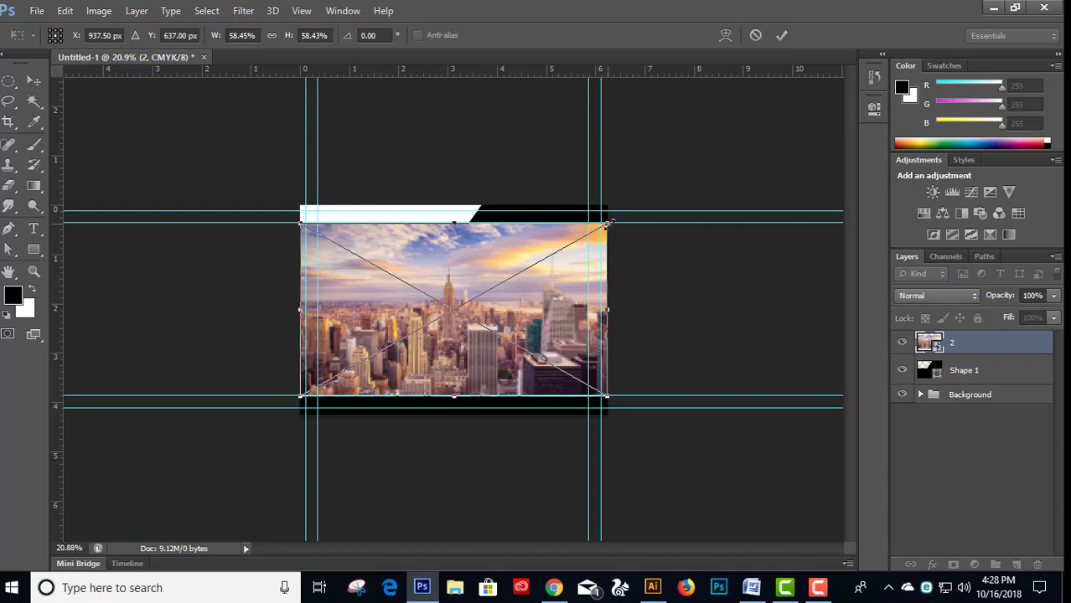
{"action": "left_click_drag", "start_coordinate": [606, 224], "coordinate": [650, 207]}
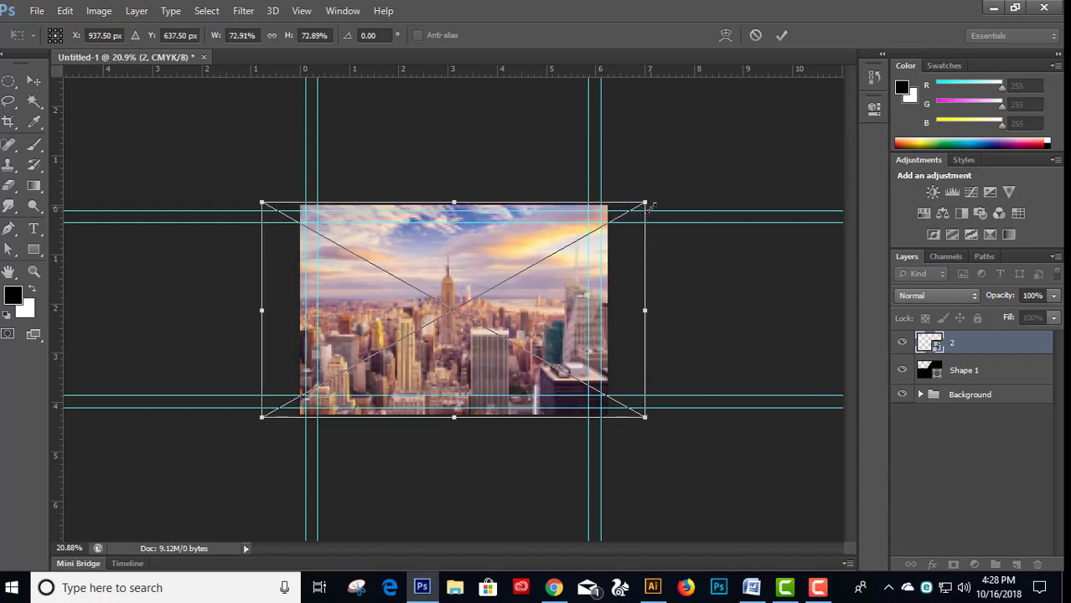
{"action": "key", "text": "Escape"}
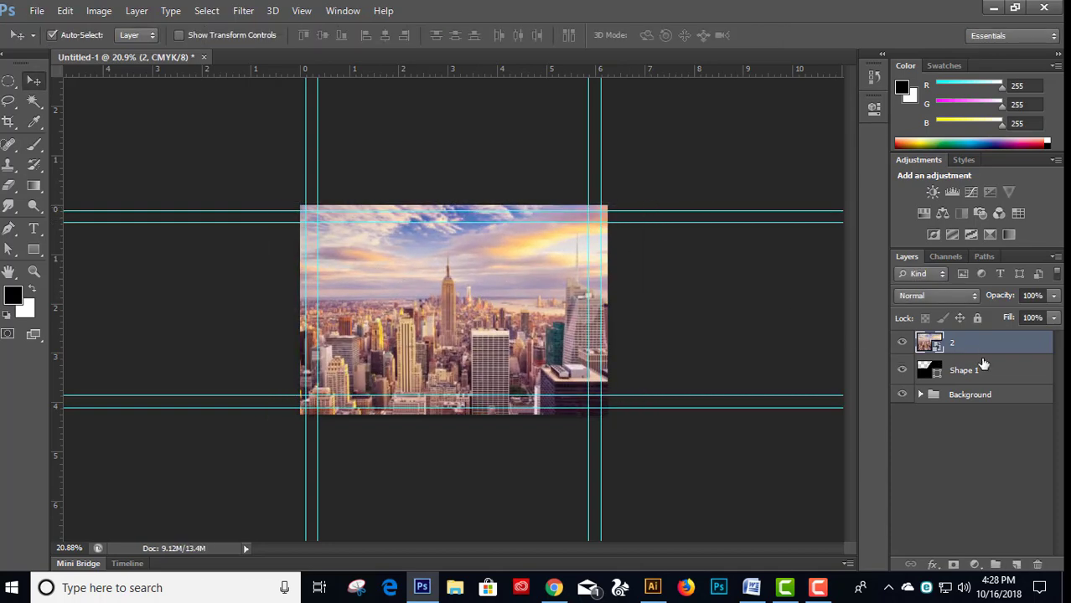
{"action": "left_click", "coordinate": [985, 359], "text": "alt"}
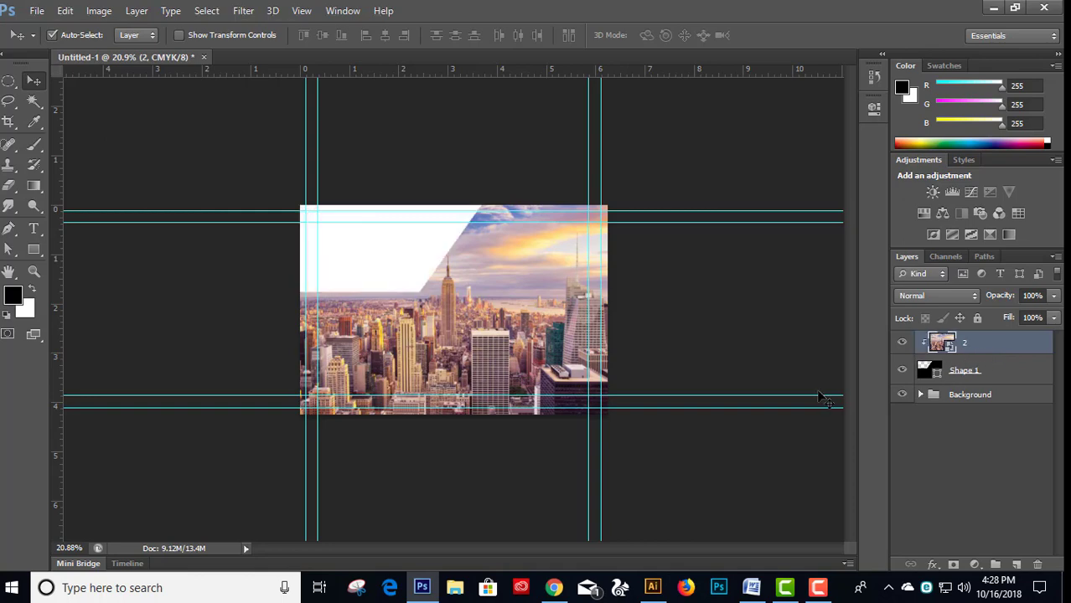
{"action": "left_click_drag", "start_coordinate": [403, 327], "coordinate": [451, 331]}
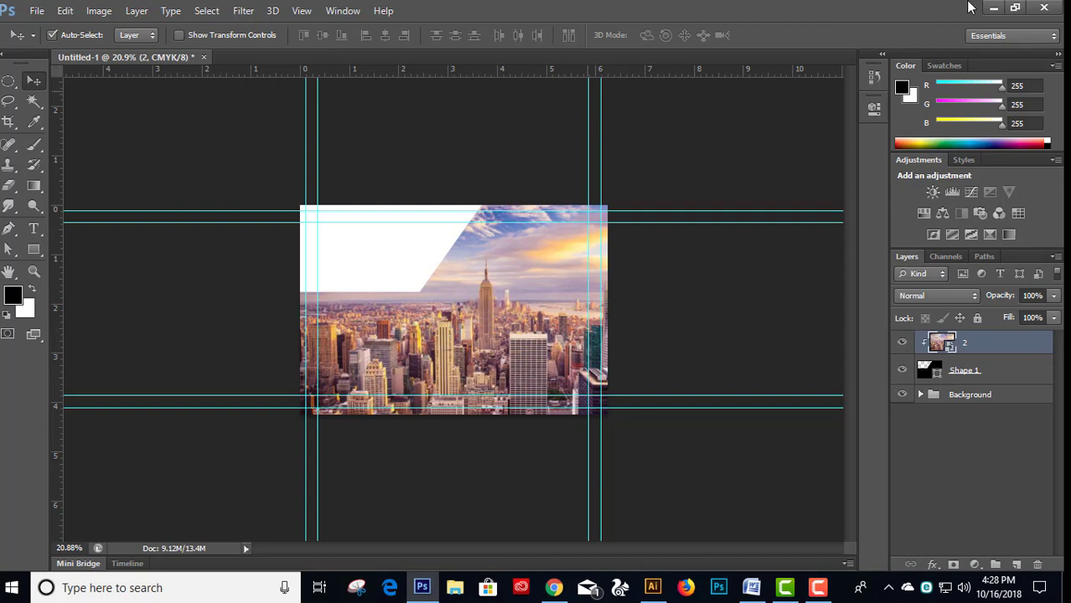
- Group the skyline photo layer and Shape 1 into a layer group named Image
{"action": "left_click", "coordinate": [977, 371], "text": "shift"}
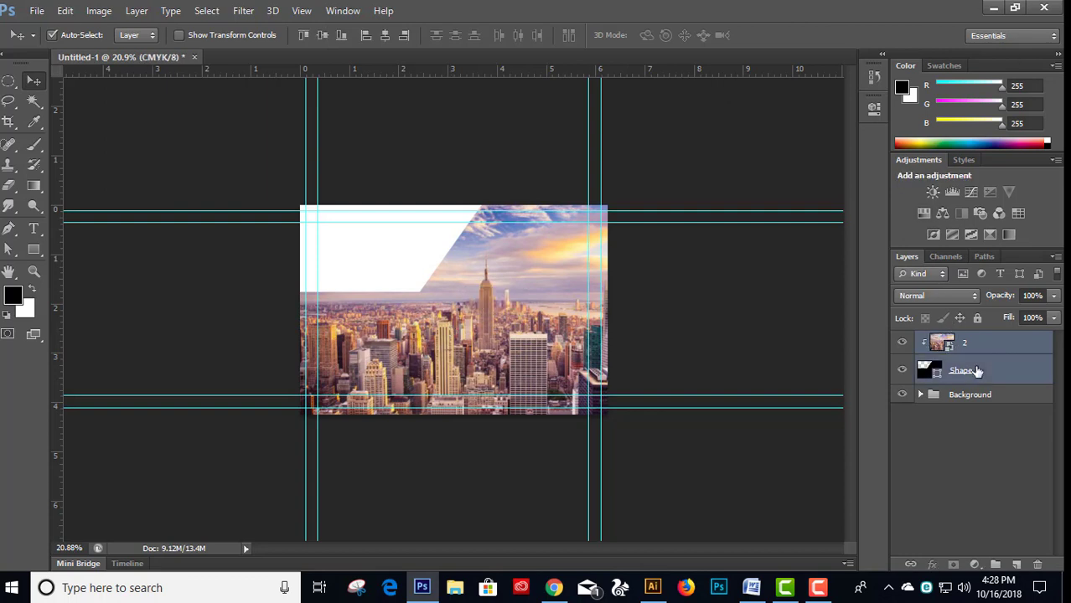
{"action": "key", "text": "ctrl+g"}
{"action": "double_click", "coordinate": [965, 340]}
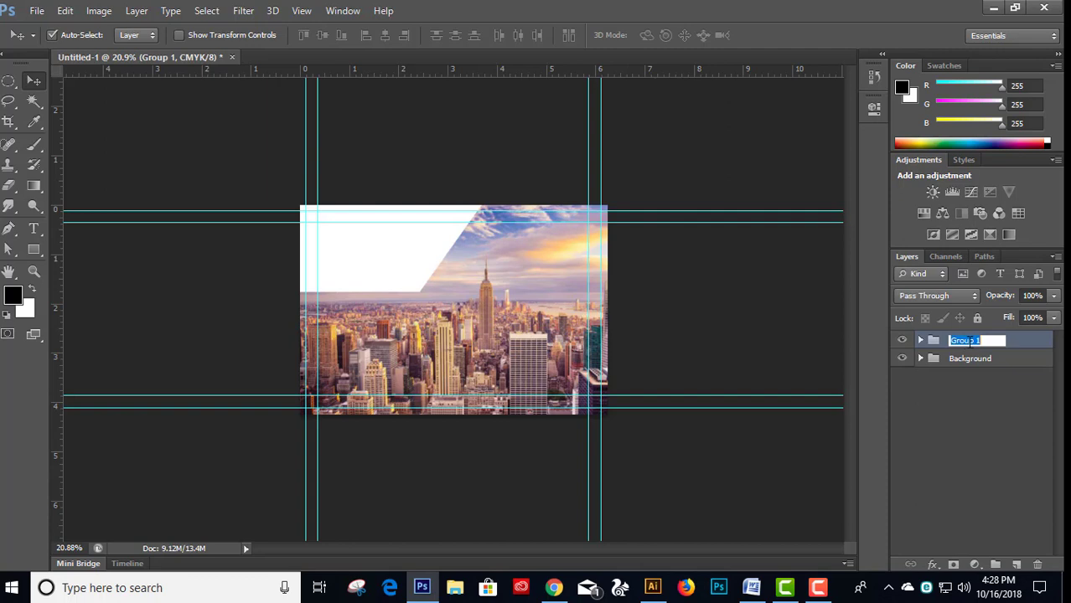
{"action": "type", "text": "Image"}
{"action": "key", "text": "Return"}
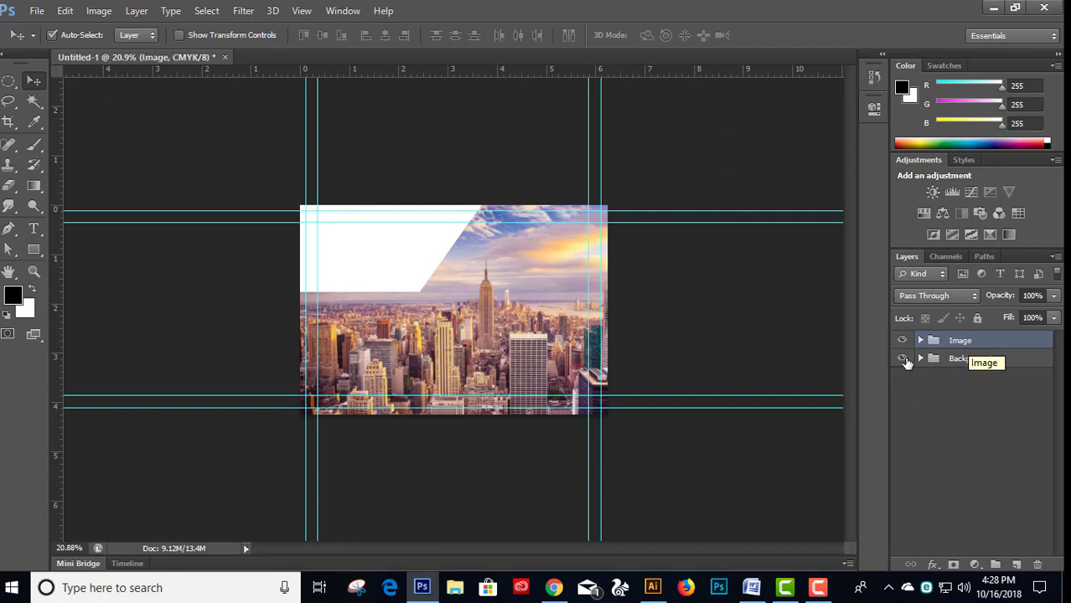
{"action": "key", "text": "p"}
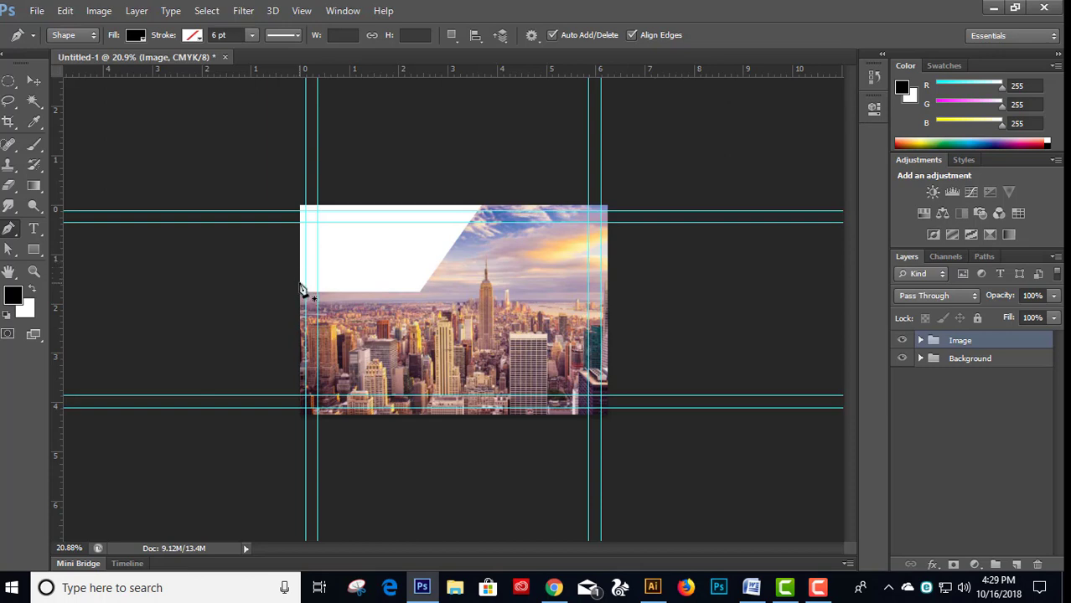
- Draw a black pen shape over the lower left, sloping from the cutout to the bottom-right corner
{"action": "left_click", "coordinate": [404, 279]}
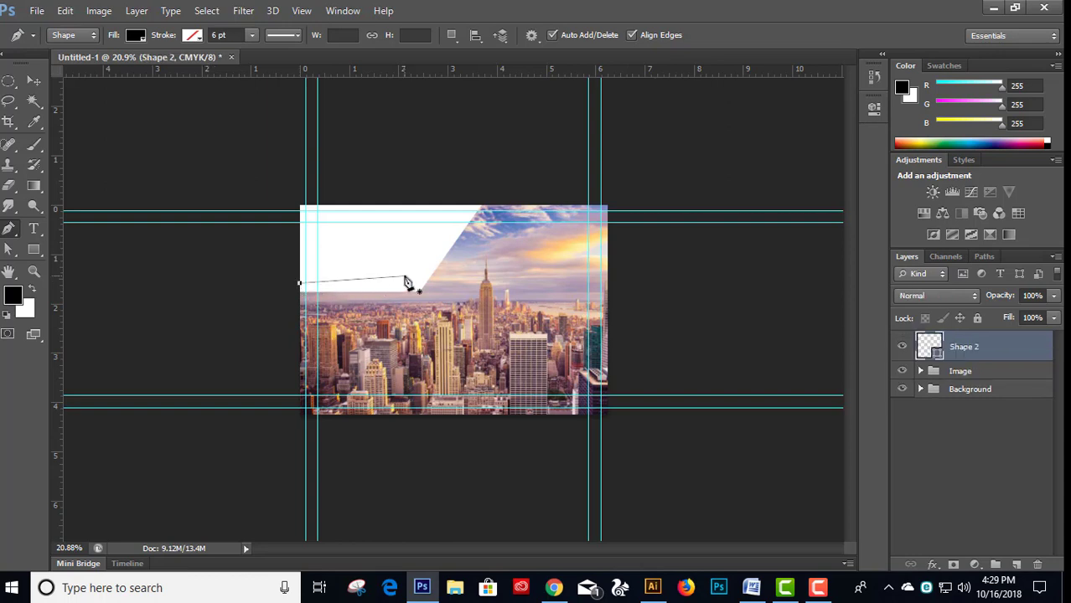
{"action": "left_click", "coordinate": [405, 281], "text": "shift"}
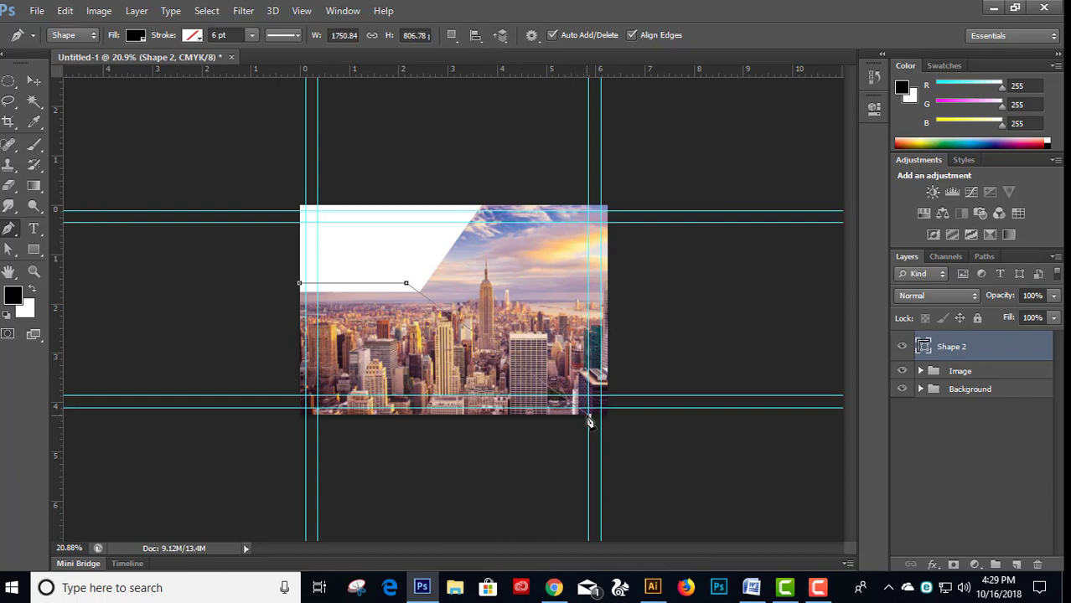
{"action": "left_click", "coordinate": [589, 415]}
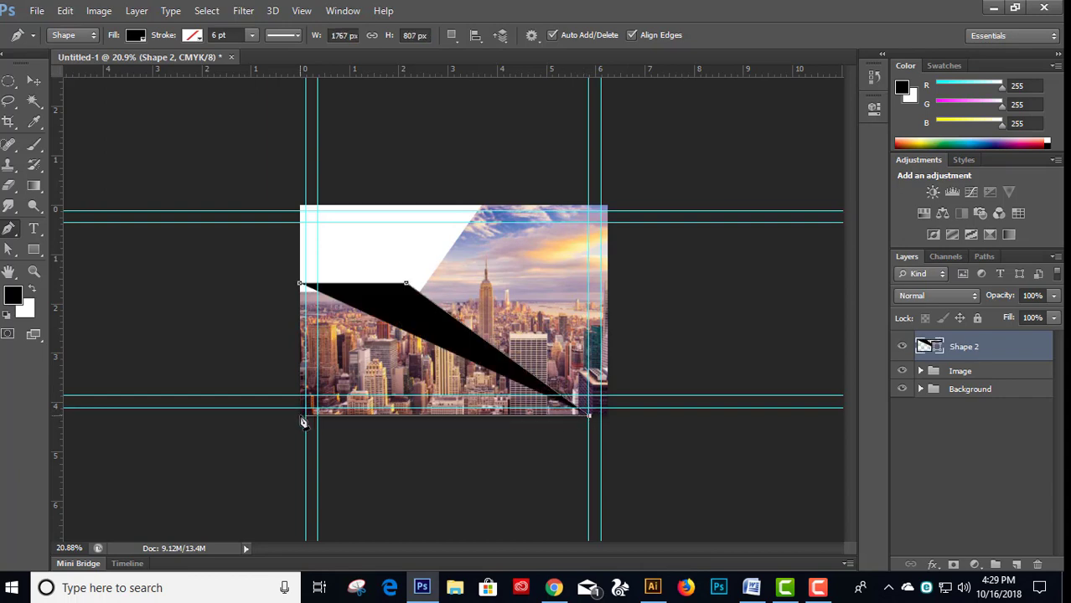
{"action": "left_click", "coordinate": [305, 415]}
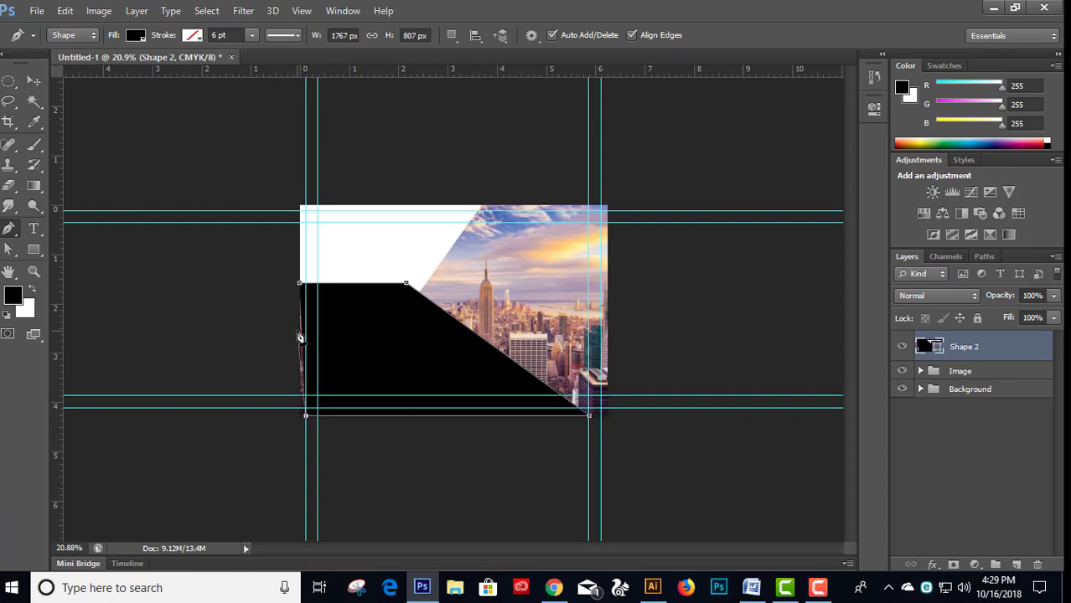
{"action": "left_click", "coordinate": [301, 284]}
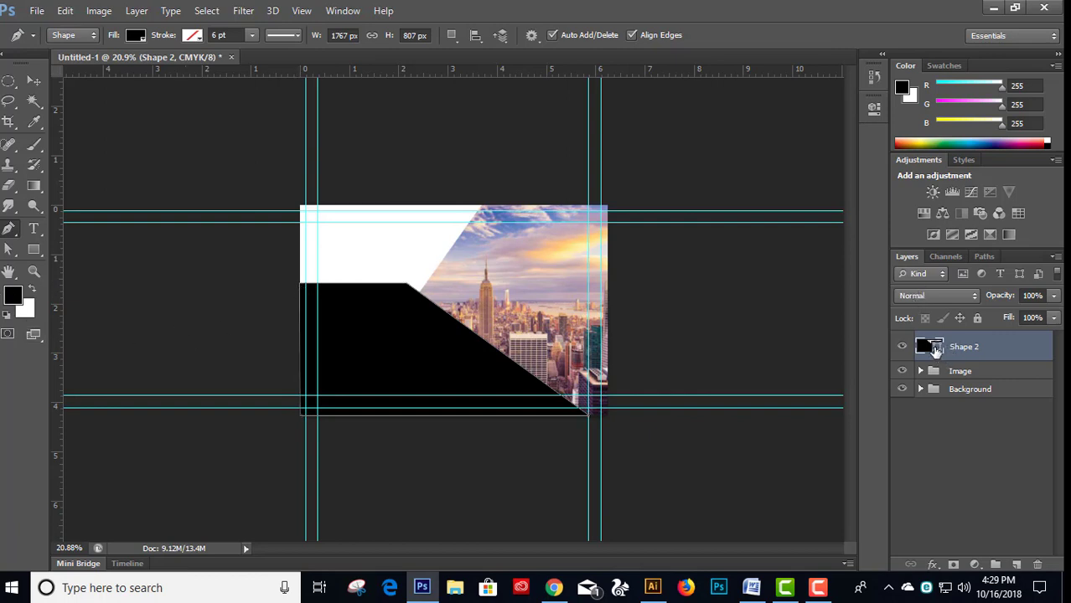
- Change Shape 2's fill from black to teal #1caab6
{"action": "double_click", "coordinate": [936, 348]}
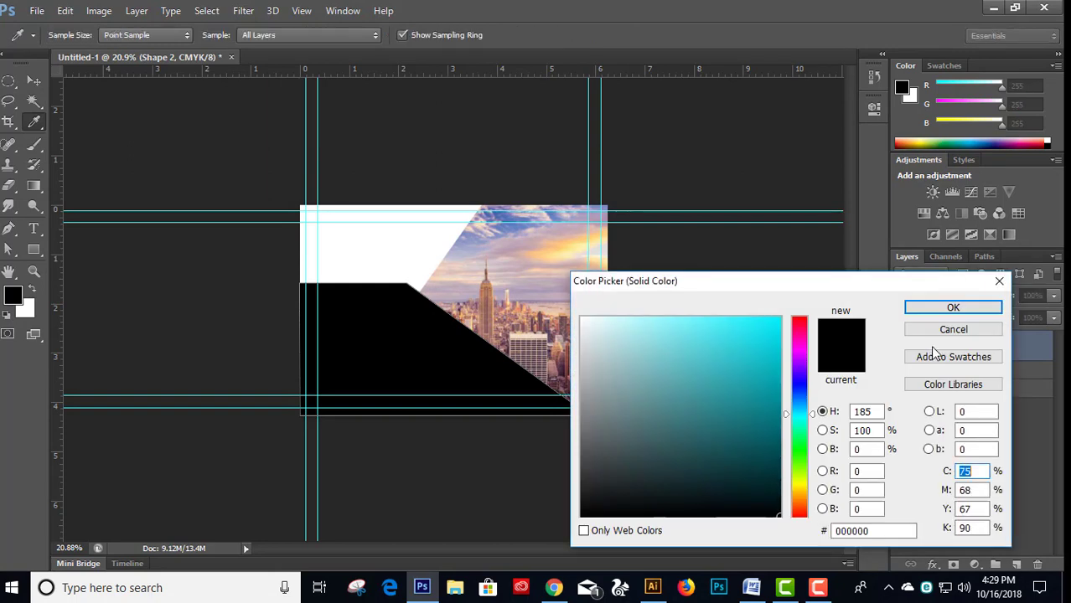
{"action": "left_click_drag", "start_coordinate": [725, 398], "coordinate": [740, 386]}
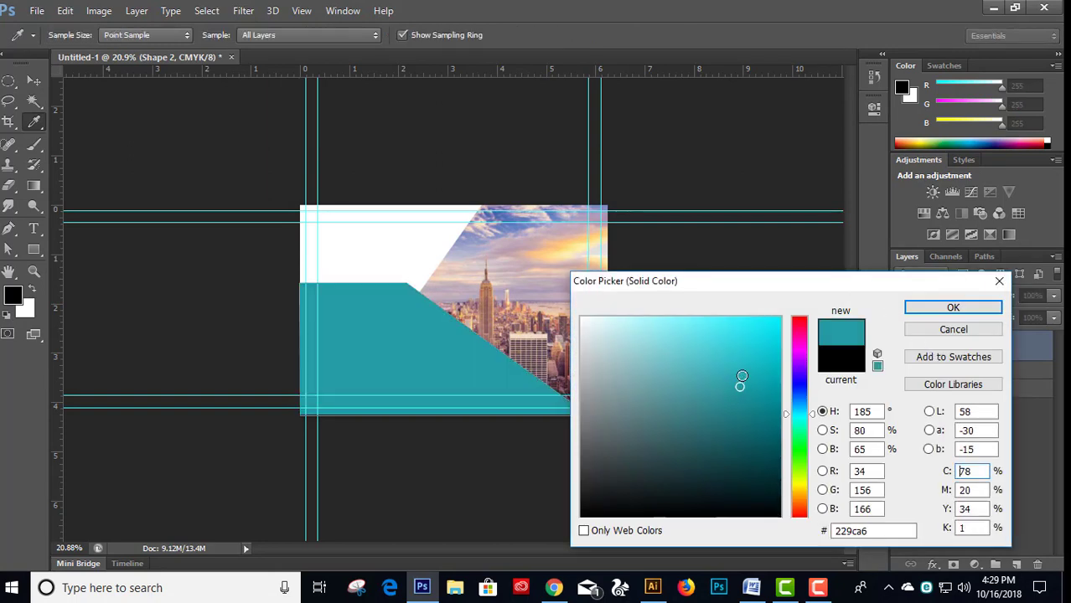
{"action": "left_click", "coordinate": [740, 397]}
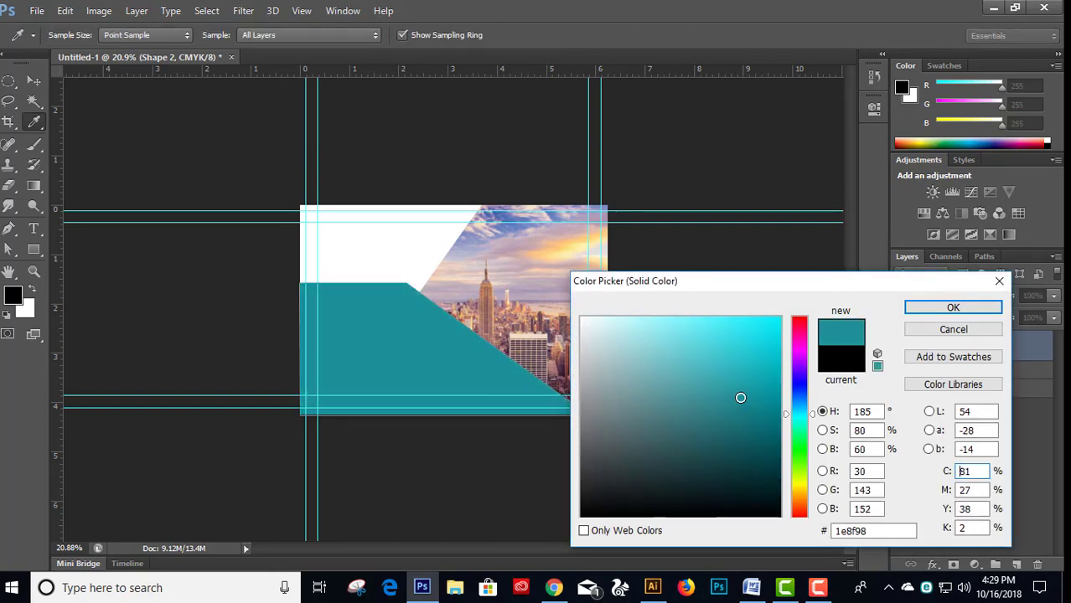
{"action": "left_click_drag", "start_coordinate": [743, 393], "coordinate": [749, 374]}
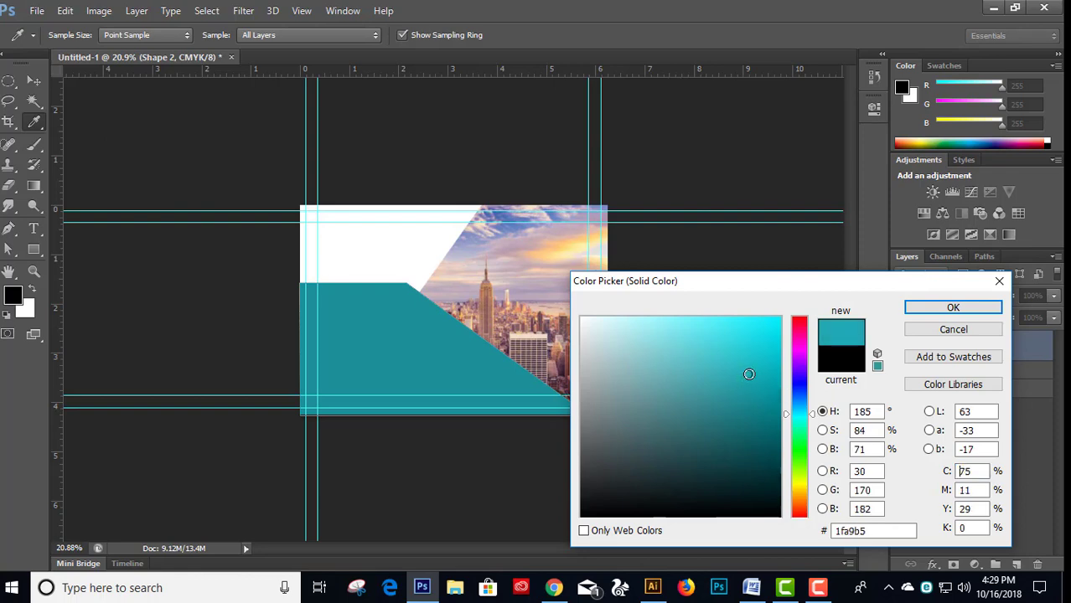
{"action": "left_click", "coordinate": [932, 310]}
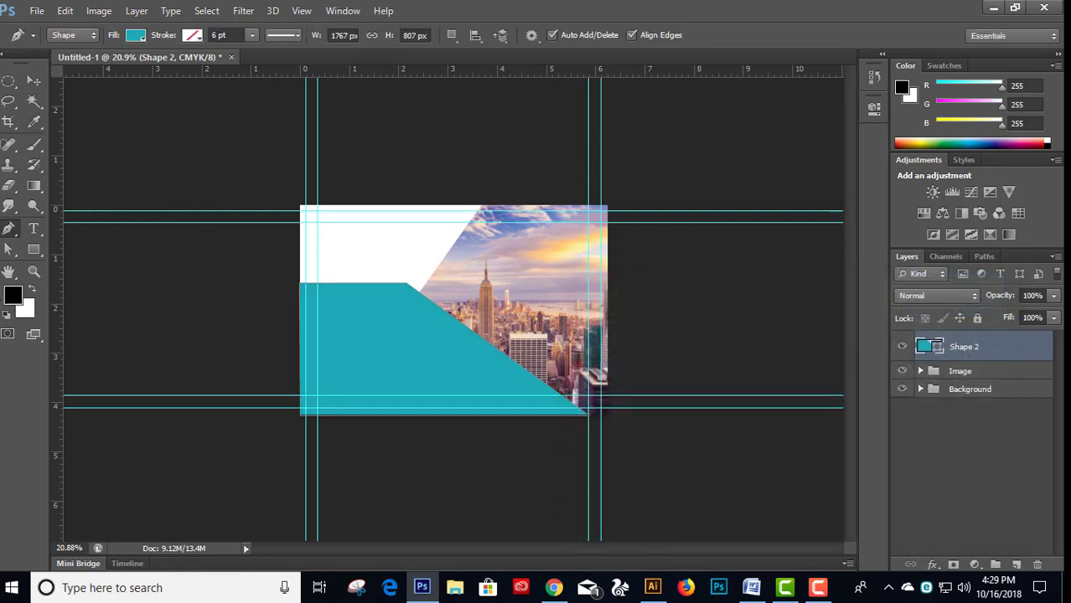
- Sample the teal as foreground and set background to a darker teal with K 40 (#05747c)
{"action": "left_click", "coordinate": [394, 326]}
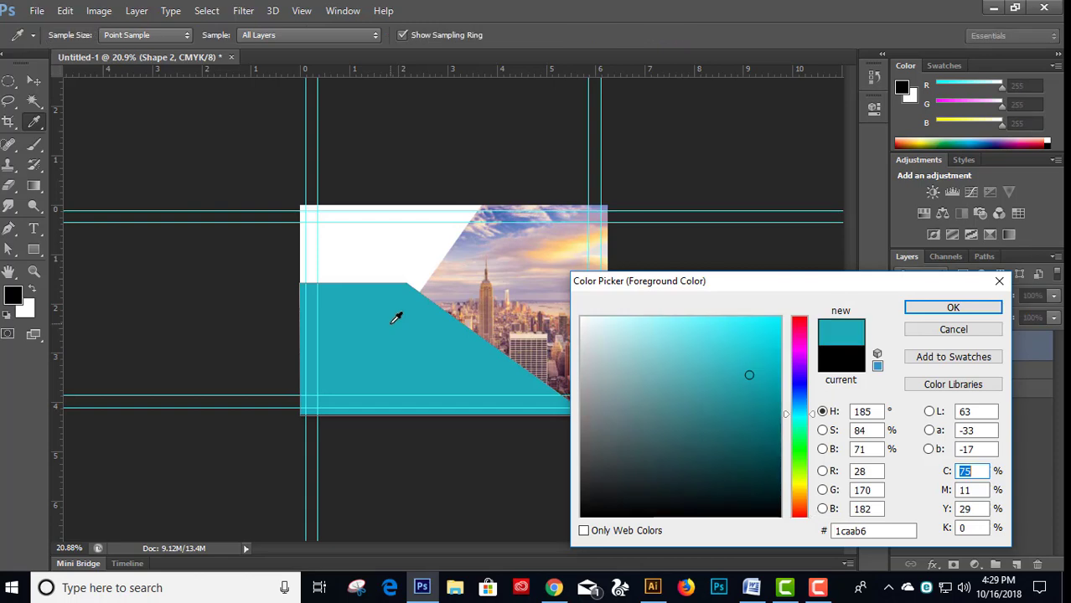
{"action": "key", "text": "Return"}
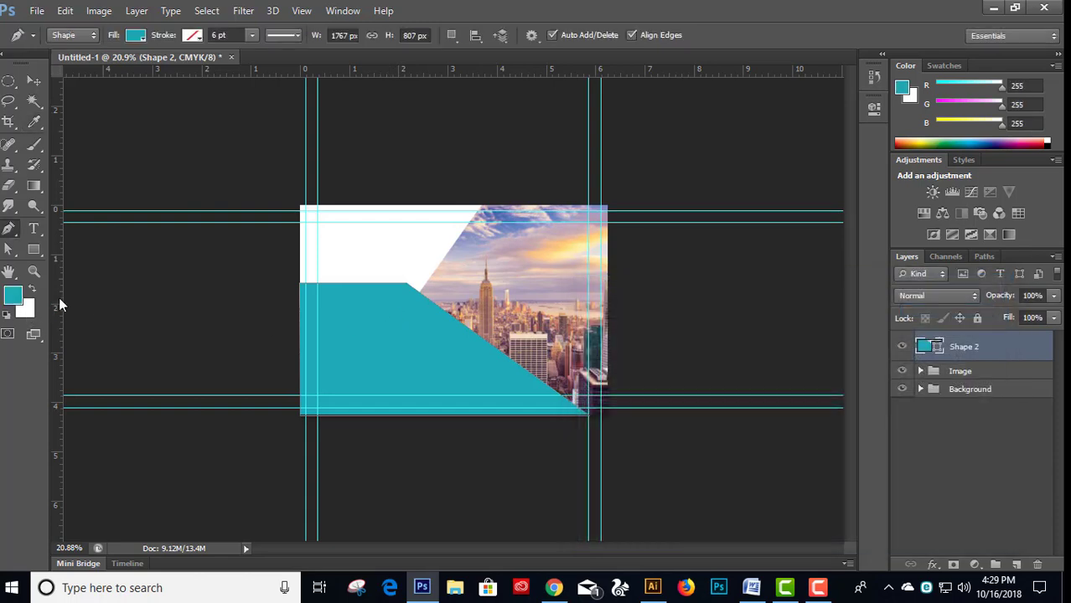
{"action": "left_click", "coordinate": [25, 309]}
{"action": "left_click", "coordinate": [463, 349]}
{"action": "double_click", "coordinate": [967, 526]}
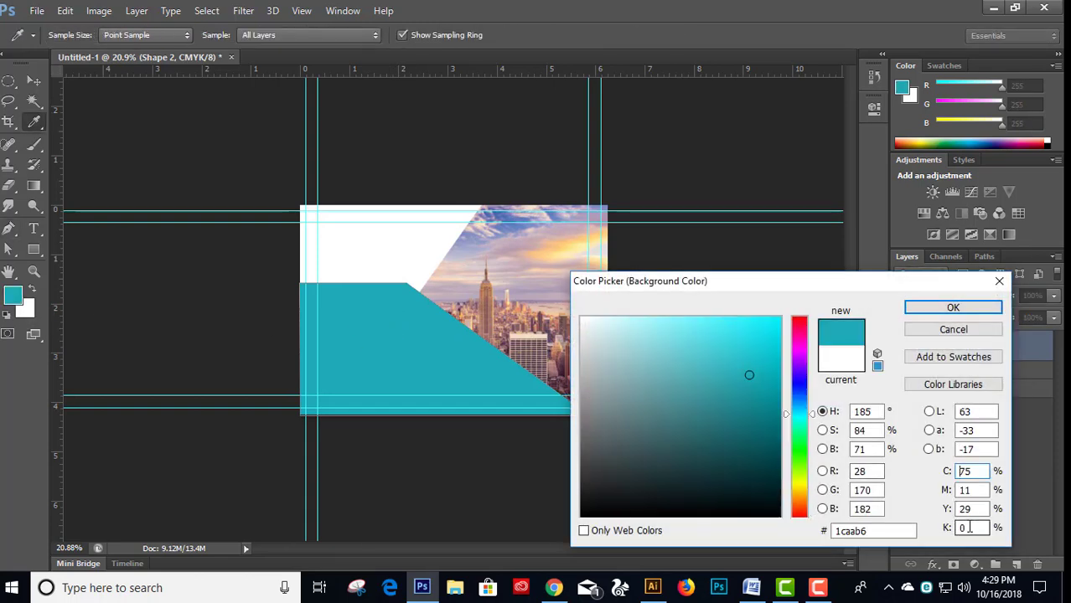
{"action": "type", "text": "4"}
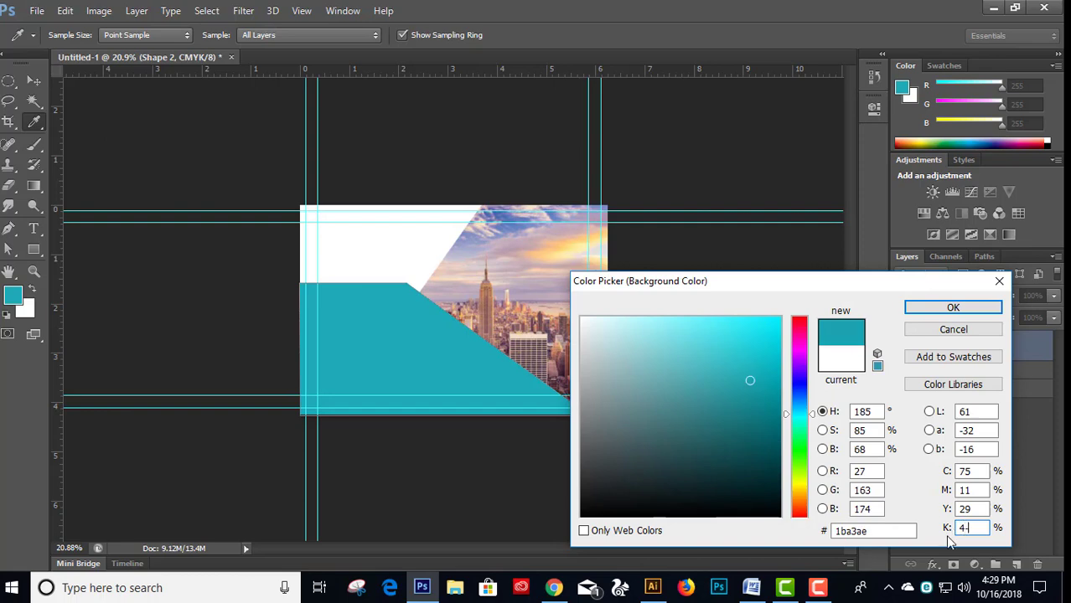
{"action": "type", "text": "0"}
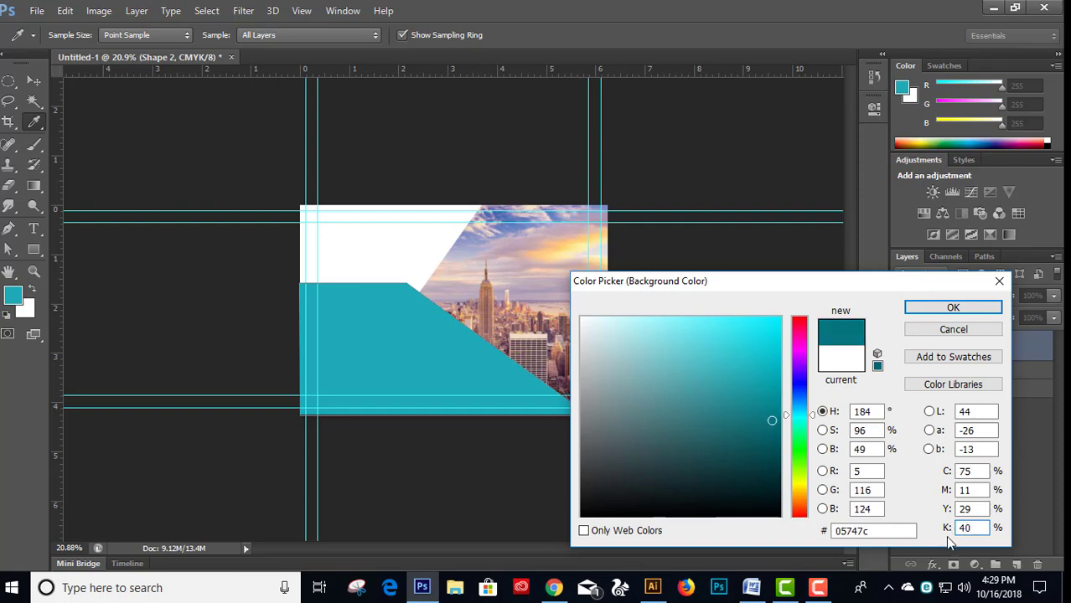
{"action": "key", "text": "Return"}
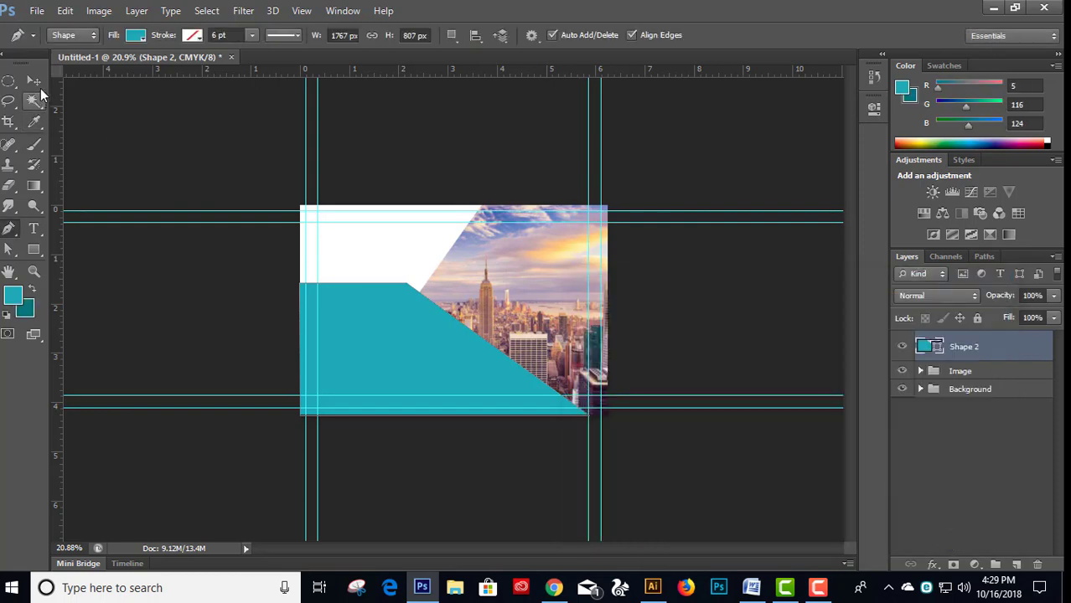
{"action": "left_click", "coordinate": [34, 80]}
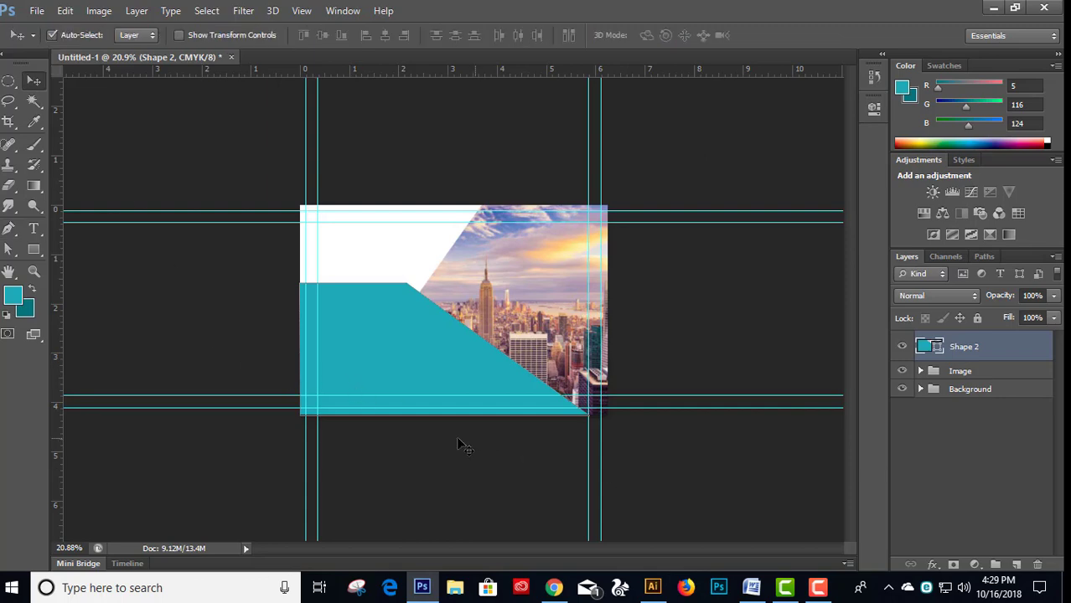
- Align the teal shape's lower-left corner with the card's left edge
{"action": "key", "text": "ctrl+1"}
{"action": "scroll", "coordinate": [387, 354], "scroll_direction": "up", "scroll_amount": 1}
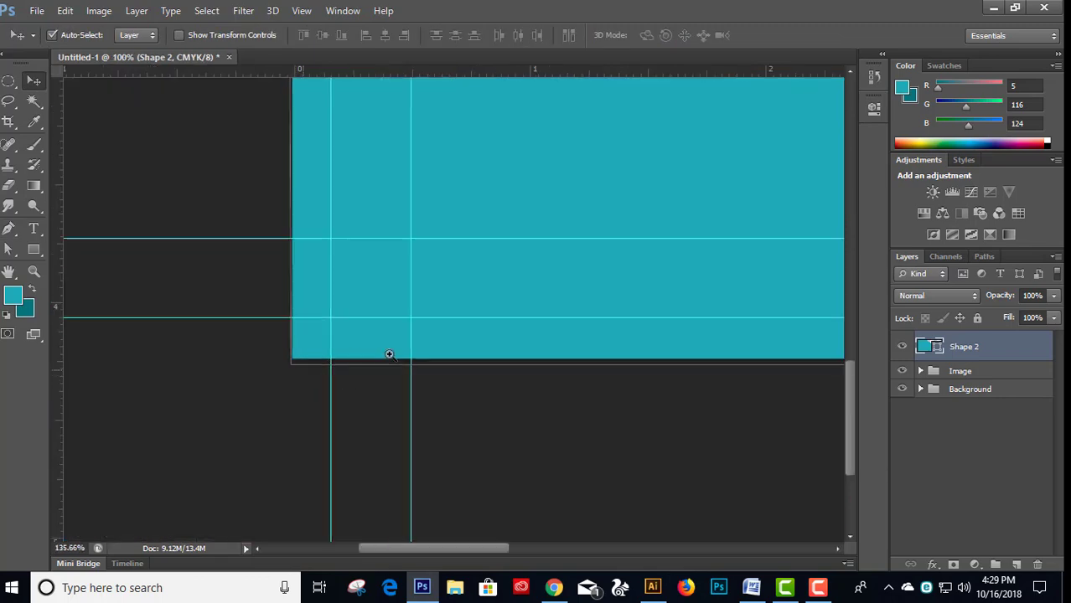
{"action": "scroll", "coordinate": [382, 348], "scroll_direction": "up", "scroll_amount": 5}
{"action": "key", "text": "a"}
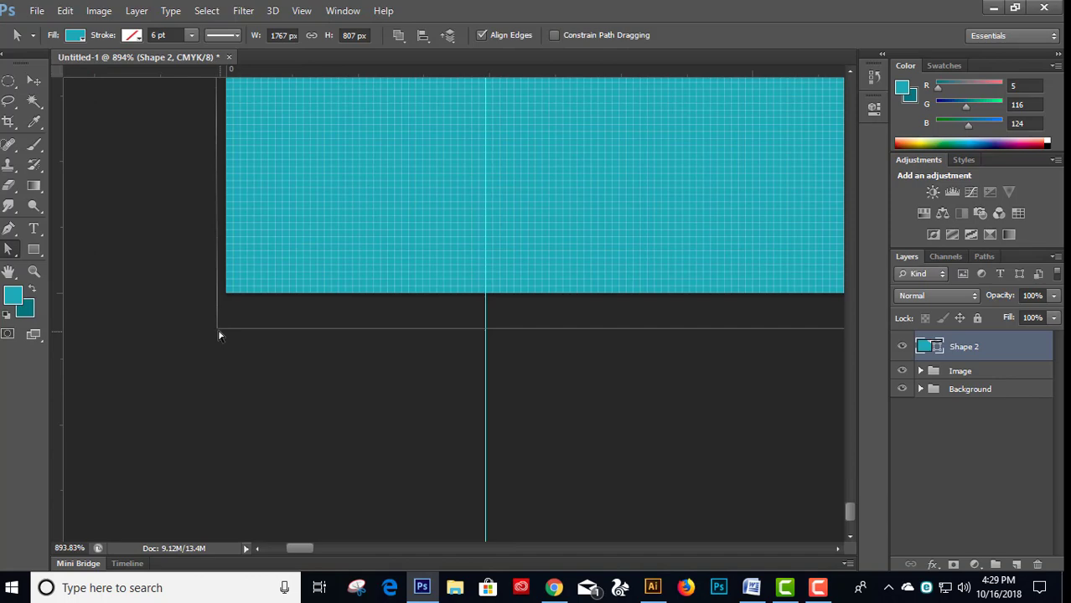
{"action": "left_click_drag", "start_coordinate": [218, 333], "coordinate": [227, 297]}
- Drag the teal shape's lower-right corner onto the card's bottom edge
{"action": "scroll", "coordinate": [251, 293], "scroll_direction": "down", "scroll_amount": 6}
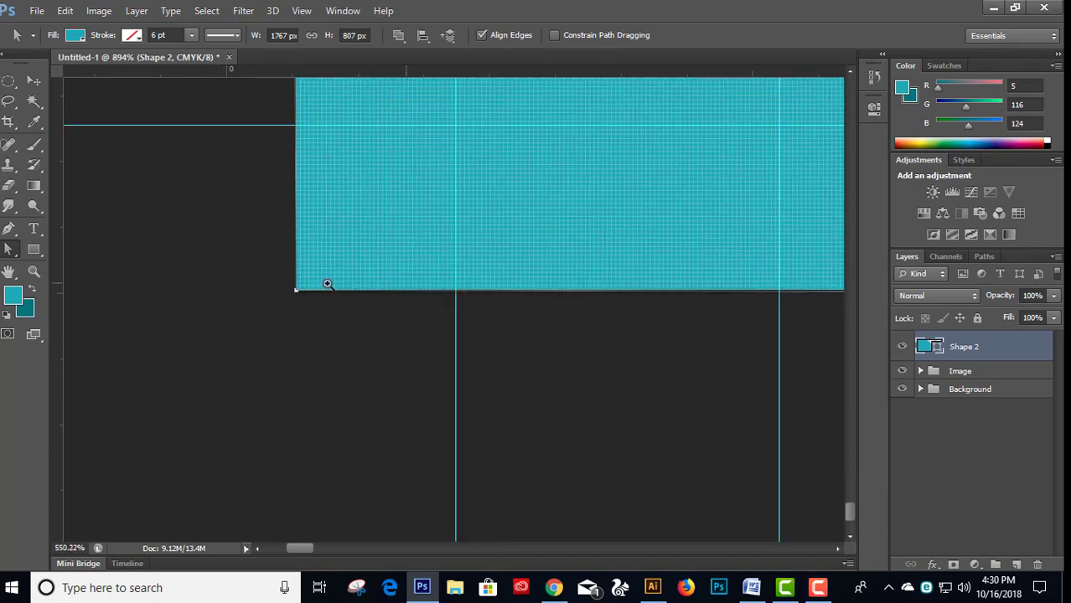
{"action": "scroll", "coordinate": [293, 293], "scroll_direction": "right", "scroll_amount": 5}
{"action": "scroll", "coordinate": [349, 346], "scroll_direction": "right", "scroll_amount": 5}
{"action": "scroll", "coordinate": [492, 317], "scroll_direction": "up", "scroll_amount": 1}
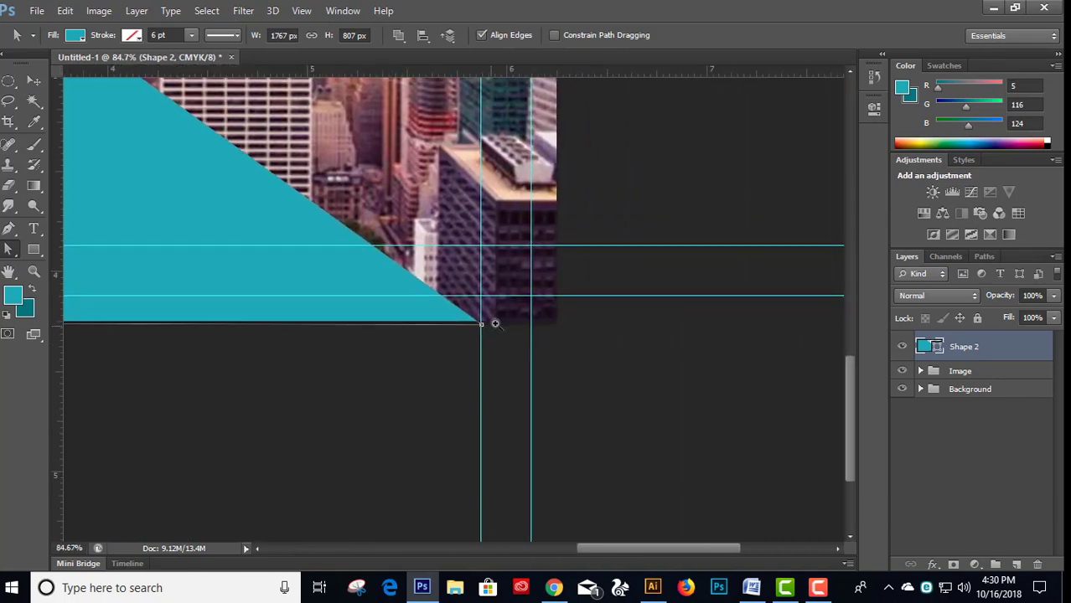
{"action": "scroll", "coordinate": [618, 361], "scroll_direction": "up", "scroll_amount": 3}
{"action": "scroll", "coordinate": [619, 360], "scroll_direction": "up", "scroll_amount": 4}
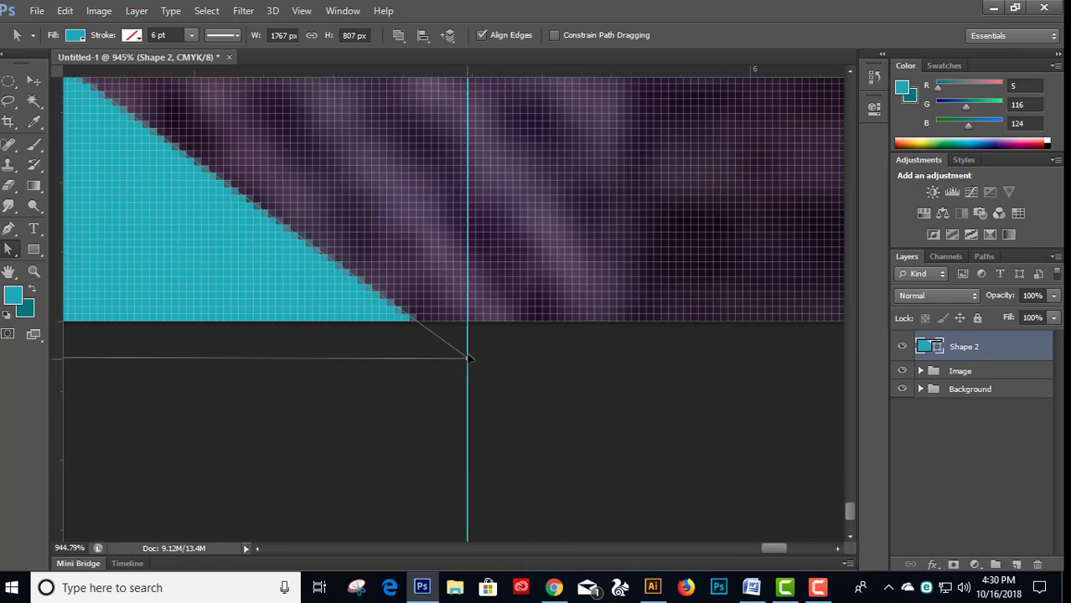
{"action": "mouse_move", "coordinate": [468, 358]}
{"action": "left_mouse_down"}
{"action": "mouse_move", "coordinate": [467, 323]}
{"action": "mouse_move", "coordinate": [258, 308]}
{"action": "mouse_move", "coordinate": [269, 266]}
{"action": "mouse_move", "coordinate": [320, 311]}
{"action": "mouse_move", "coordinate": [382, 340]}
{"action": "mouse_move", "coordinate": [332, 315]}
{"action": "mouse_move", "coordinate": [344, 324]}
{"action": "left_mouse_up"}
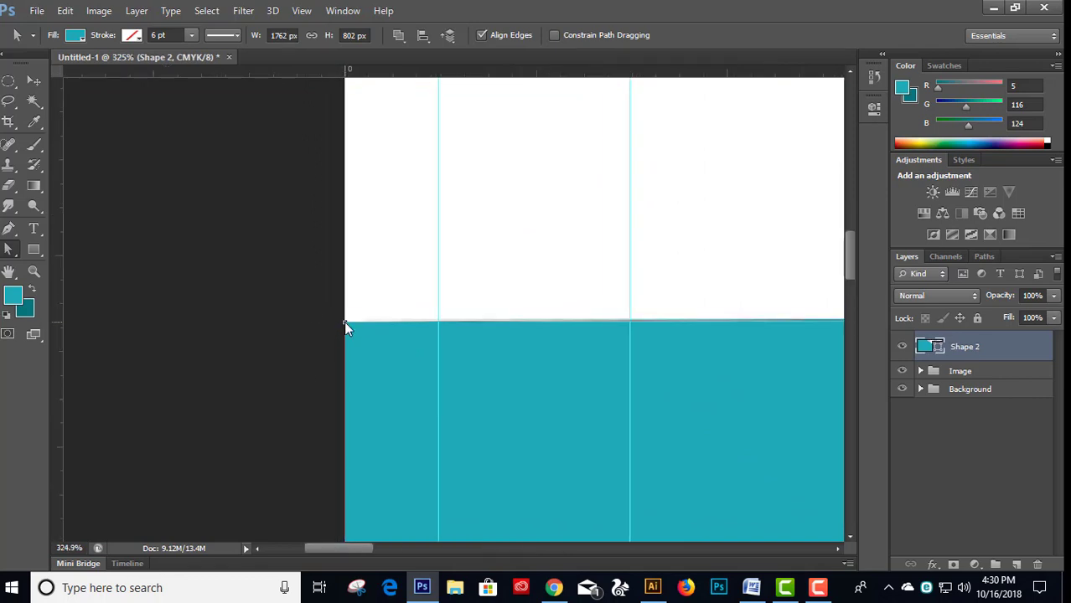
{"action": "mouse_move", "coordinate": [346, 324]}
{"action": "left_mouse_down"}
{"action": "mouse_move", "coordinate": [270, 308]}
{"action": "mouse_move", "coordinate": [190, 314]}
{"action": "left_mouse_up"}
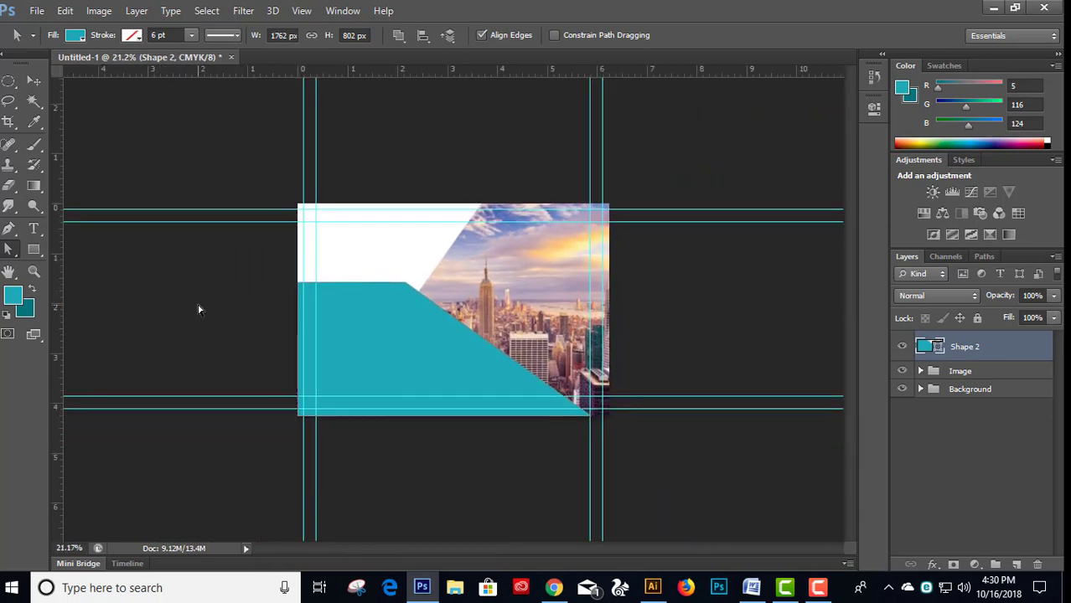
{"action": "left_click", "coordinate": [32, 81]}
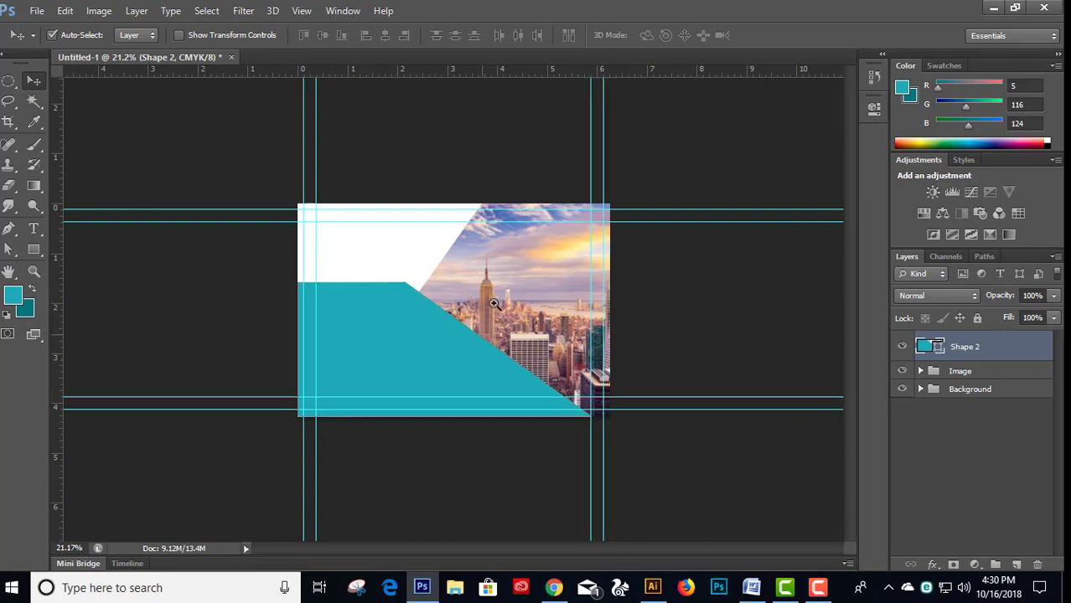
- Set Shape 2's layer opacity to 80% so the skyline shows through
{"action": "left_click", "coordinate": [431, 339]}
{"action": "left_click", "coordinate": [456, 299]}
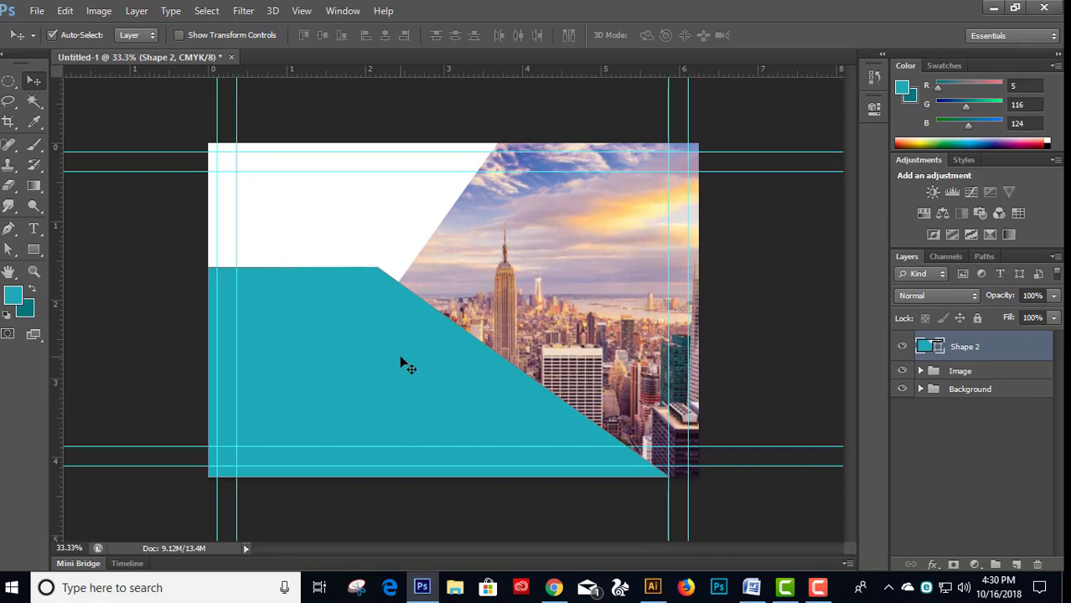
{"action": "left_click", "coordinate": [1054, 297]}
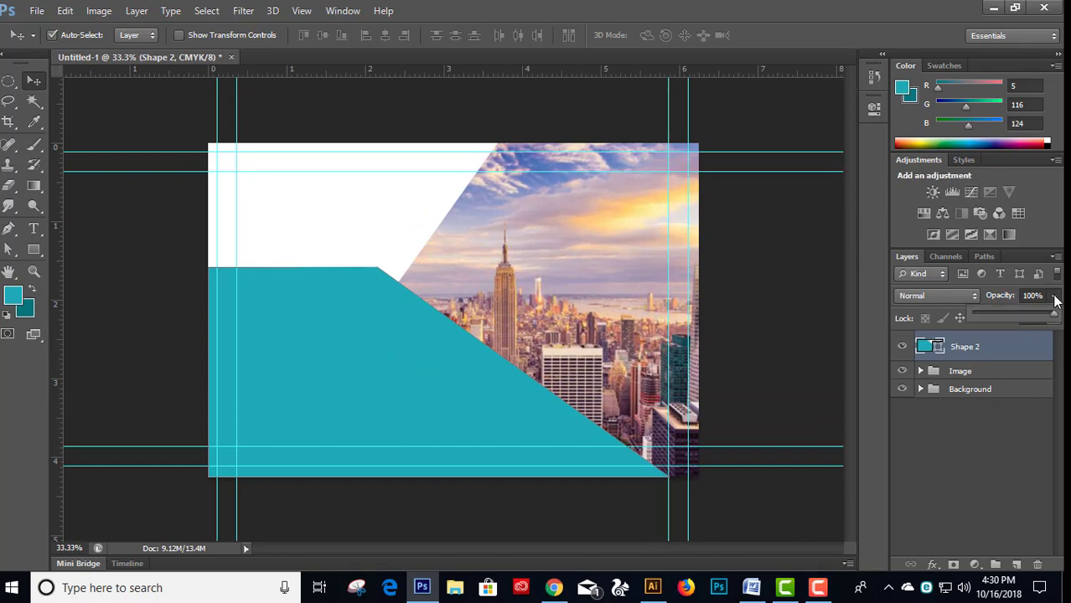
{"action": "left_click", "coordinate": [1046, 296]}
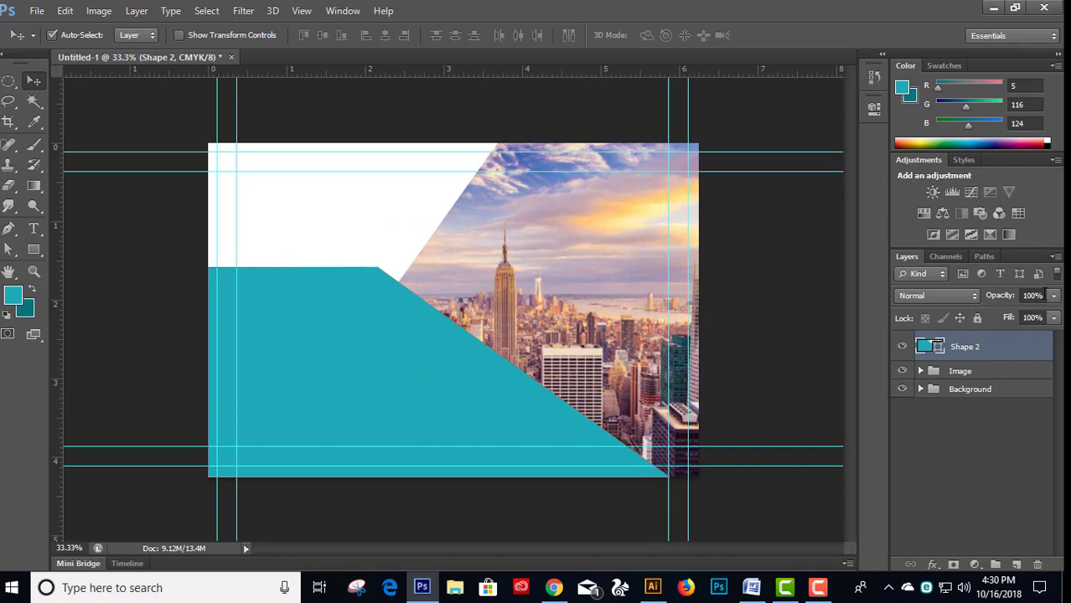
{"action": "left_click", "coordinate": [1039, 295]}
{"action": "type", "text": "70"}
{"action": "key", "text": "BackSpace"}
{"action": "key", "text": "BackSpace"}
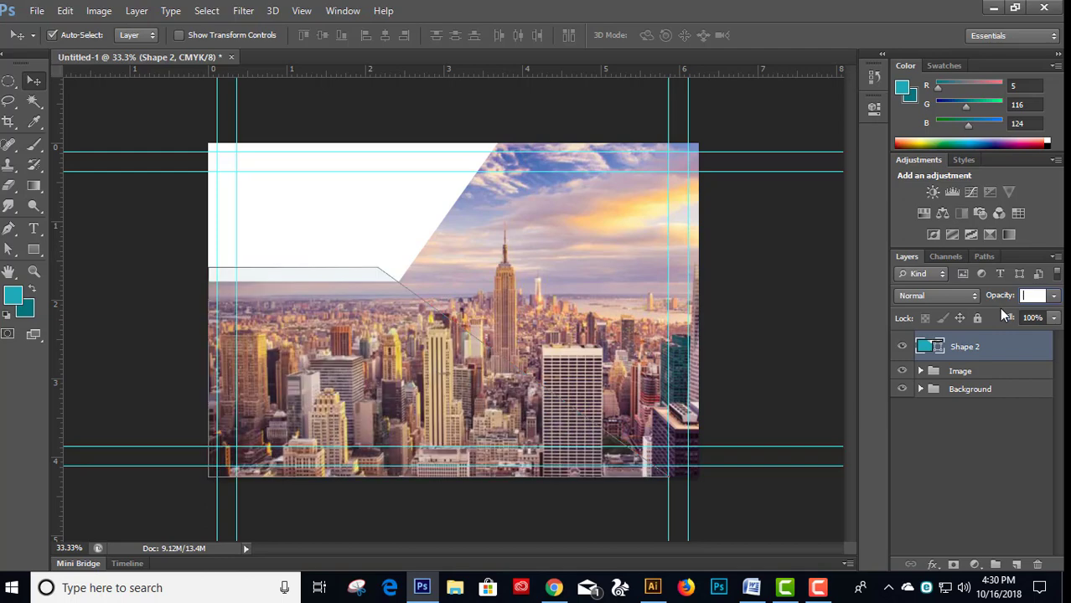
{"action": "type", "text": "80"}
{"action": "key", "text": "Return"}
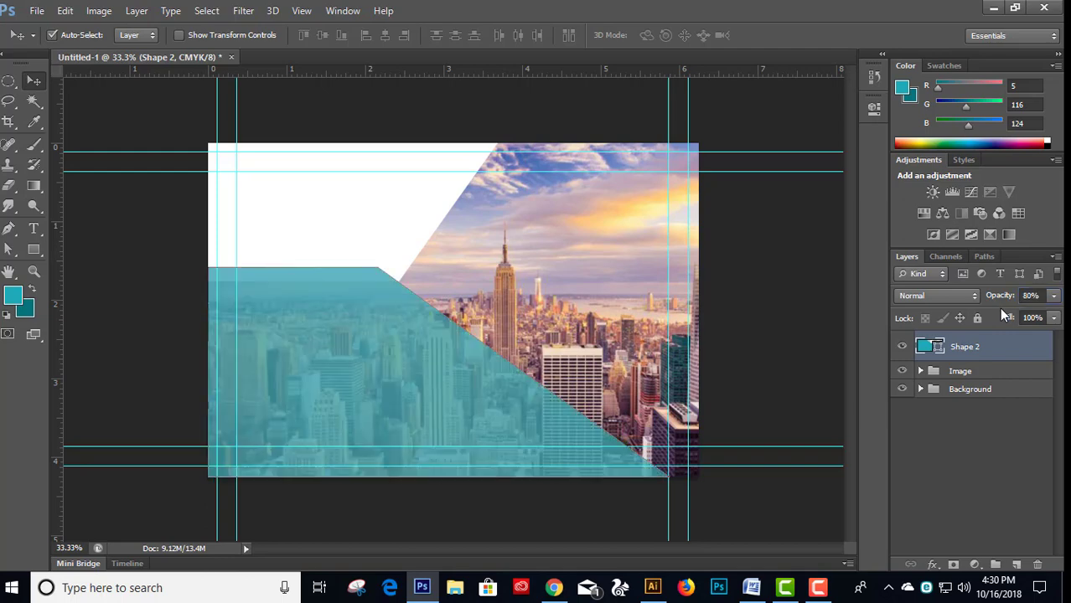
{"action": "left_click", "coordinate": [784, 387]}
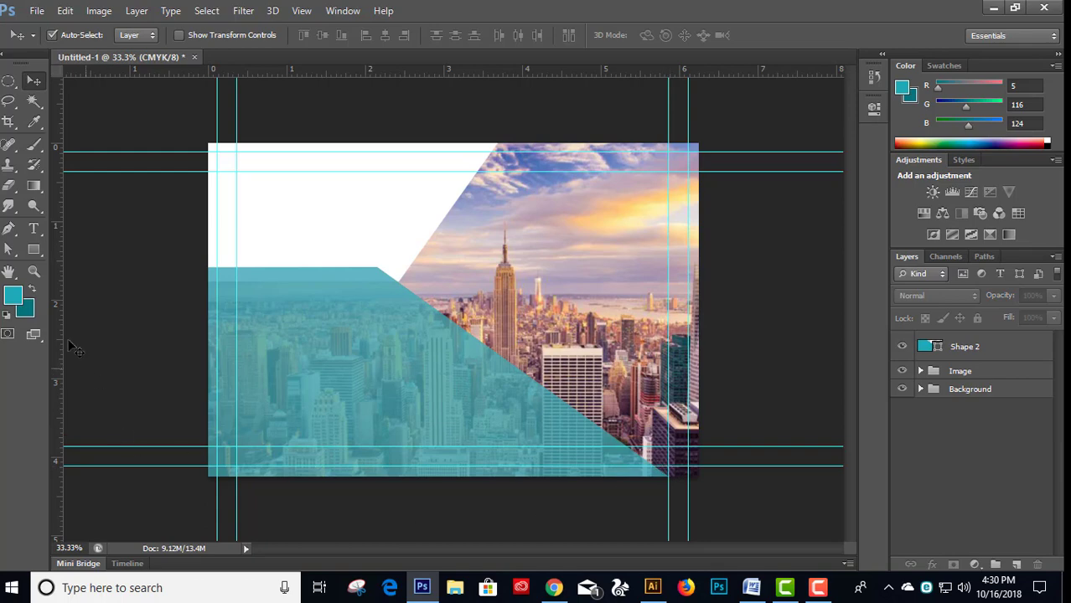
- Draw a teal triangle in the card's lower-right corner with the Pen tool
{"action": "left_click", "coordinate": [8, 228]}
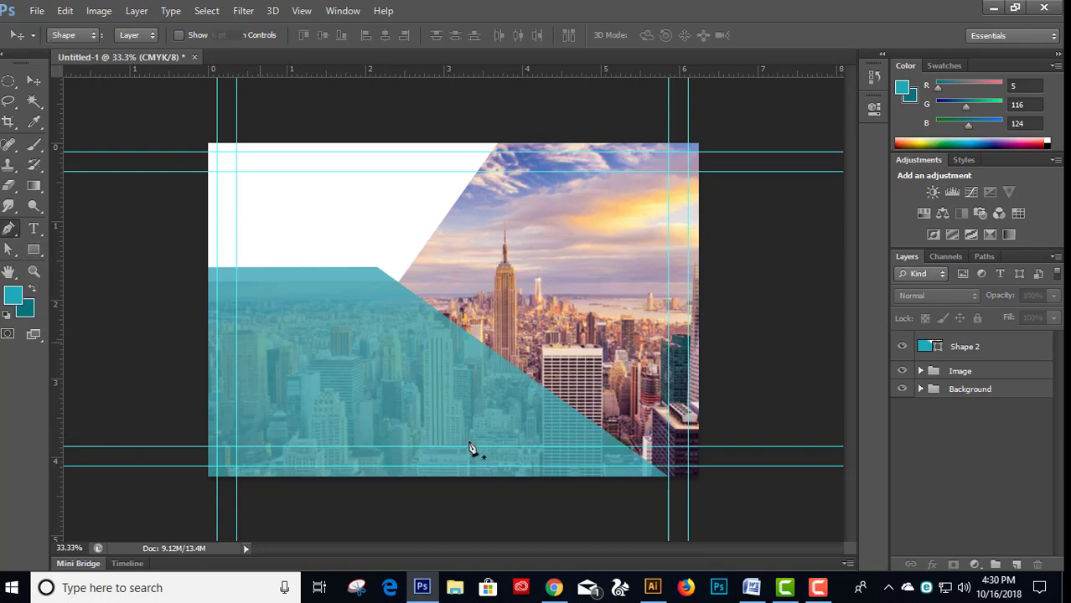
{"action": "left_click", "coordinate": [588, 479]}
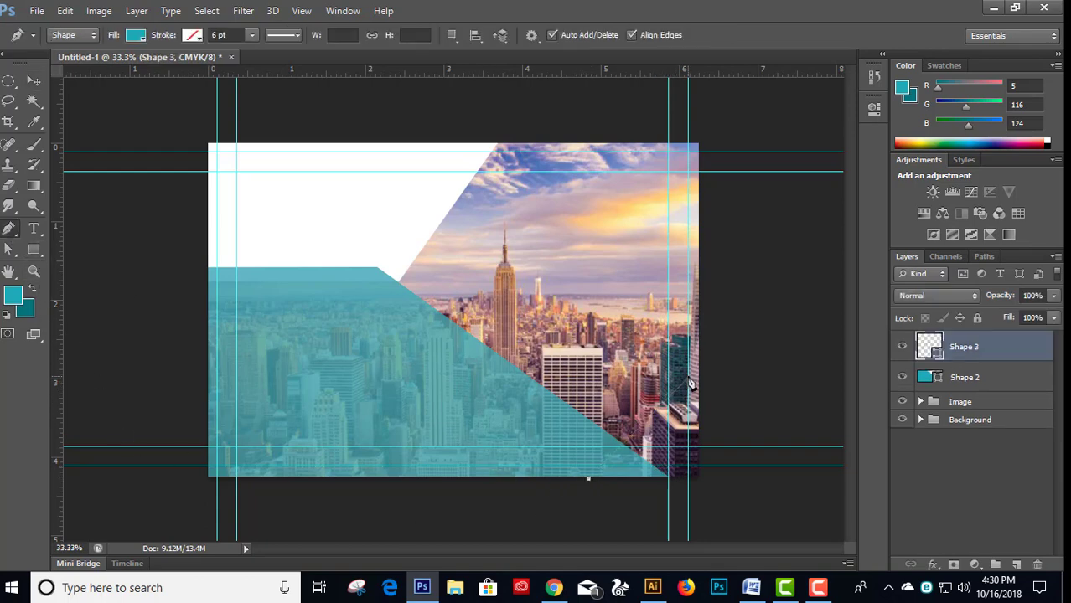
{"action": "left_click", "coordinate": [700, 377]}
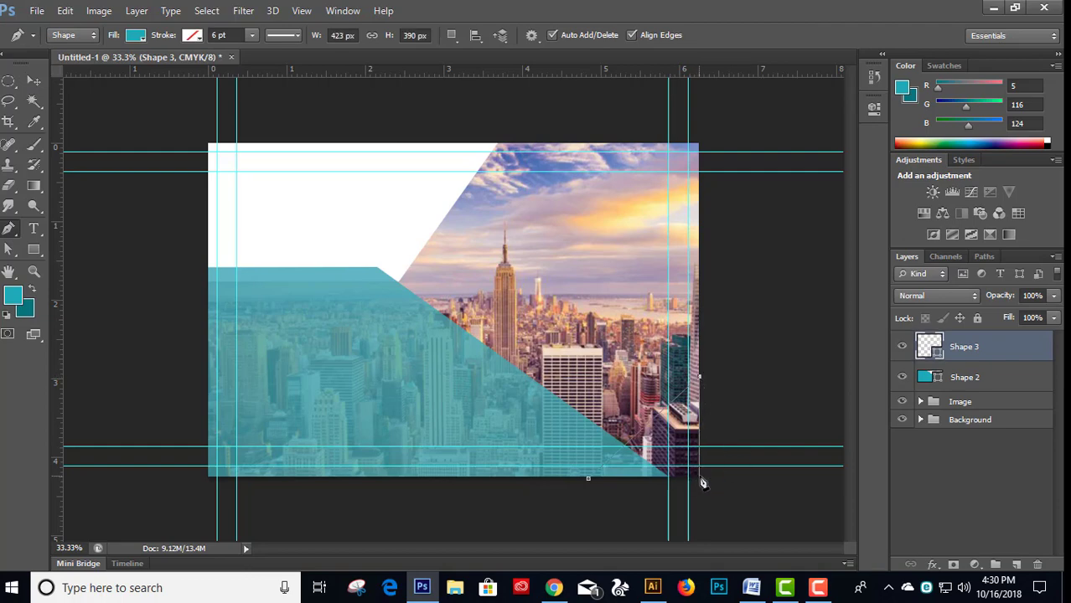
{"action": "left_click", "coordinate": [699, 476]}
{"action": "left_click", "coordinate": [588, 479]}
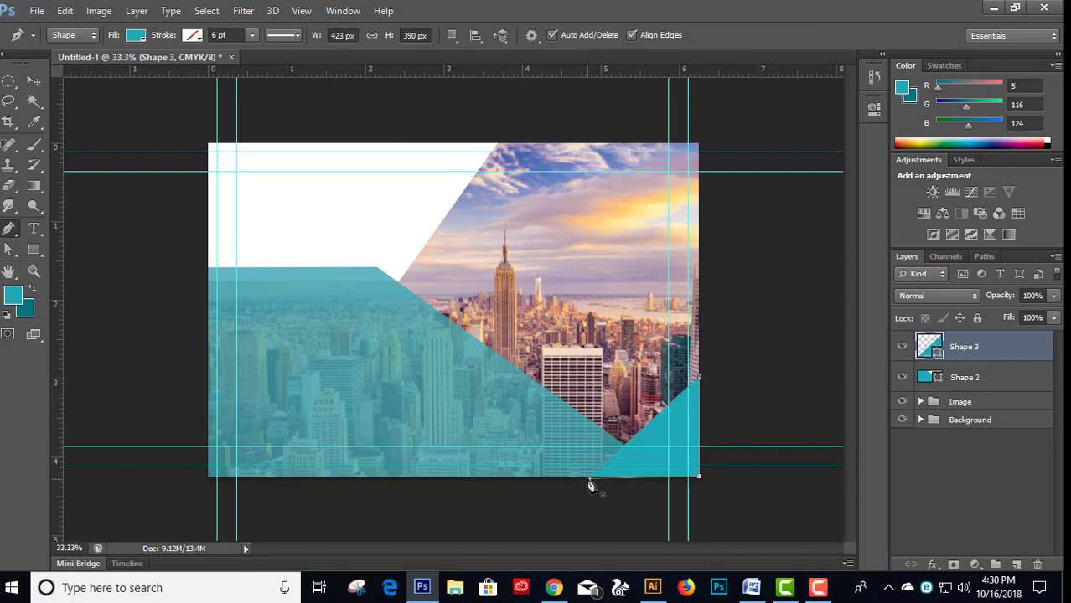
{"action": "scroll", "coordinate": [658, 479], "scroll_direction": "up", "scroll_amount": 3}
{"action": "scroll", "coordinate": [632, 481], "scroll_direction": "up", "scroll_amount": 3}
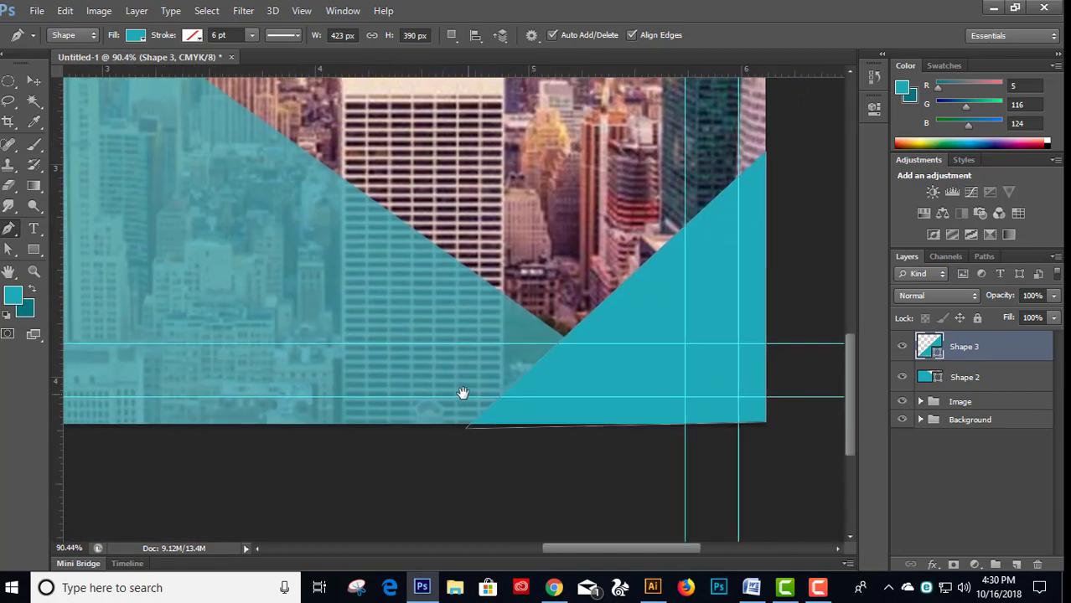
- Snap the triangle's bottom-left and bottom-right anchors to the card edges, then deselect the path
{"action": "key", "text": "a"}
{"action": "left_click_drag", "start_coordinate": [462, 432], "coordinate": [461, 426]}
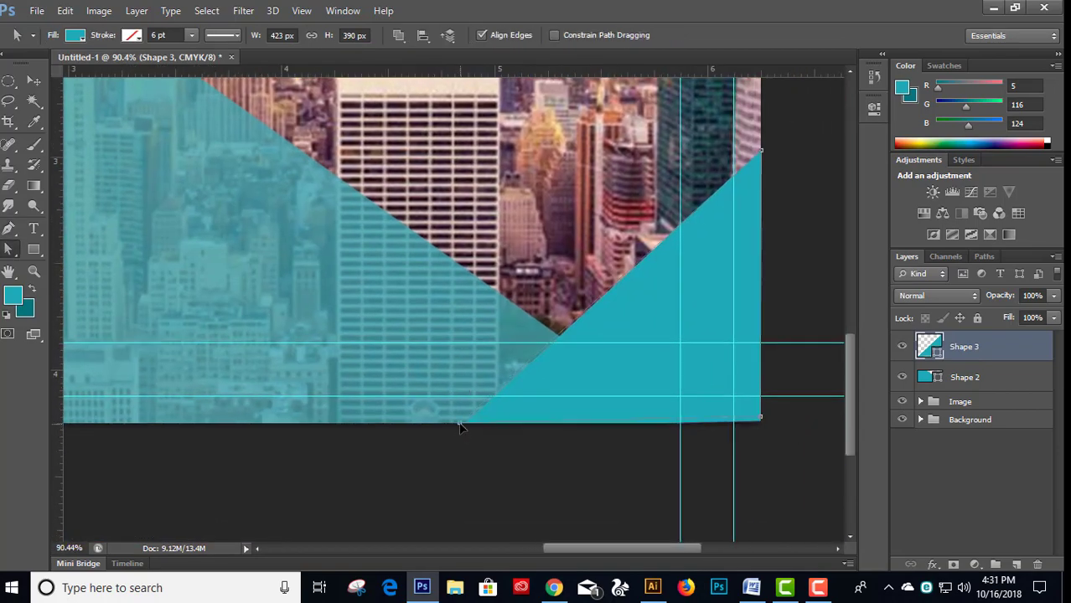
{"action": "left_click_drag", "start_coordinate": [787, 428], "coordinate": [839, 477]}
{"action": "scroll", "coordinate": [763, 437], "scroll_direction": "up", "scroll_amount": 2}
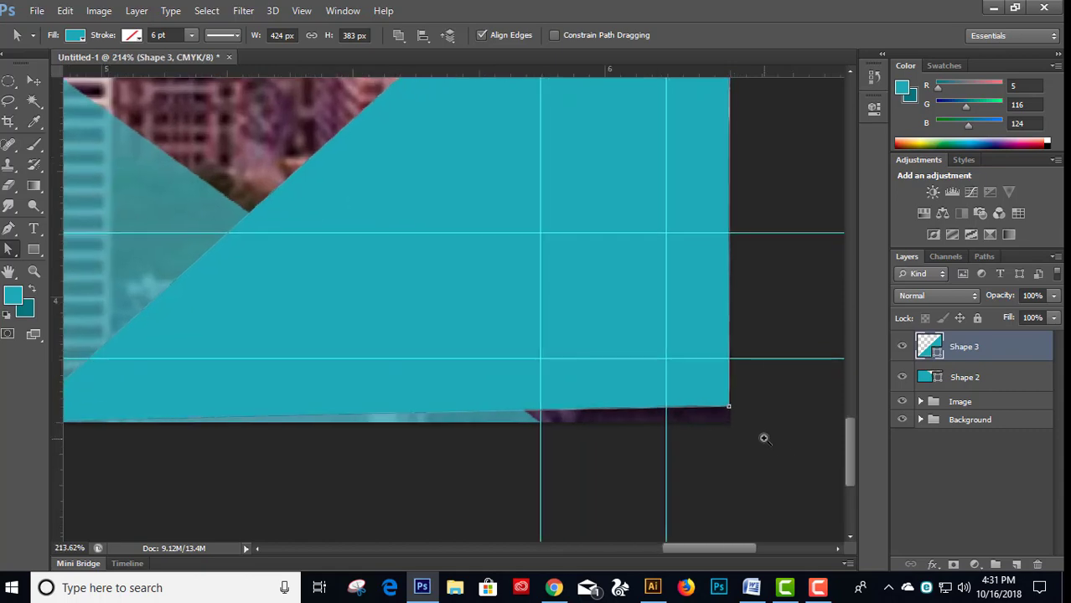
{"action": "scroll", "coordinate": [770, 448], "scroll_direction": "up", "scroll_amount": 2}
{"action": "left_click_drag", "start_coordinate": [705, 386], "coordinate": [709, 415]}
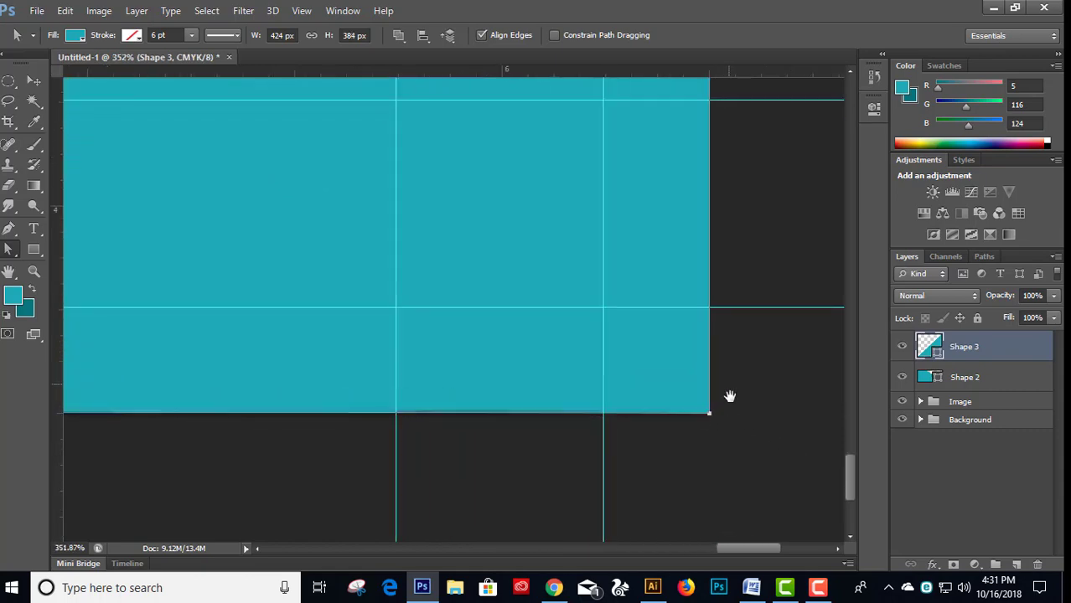
{"action": "scroll", "coordinate": [801, 449], "scroll_direction": "down", "scroll_amount": 2}
{"action": "scroll", "coordinate": [802, 450], "scroll_direction": "down", "scroll_amount": 2}
{"action": "left_click_drag", "start_coordinate": [674, 227], "coordinate": [588, 309]}
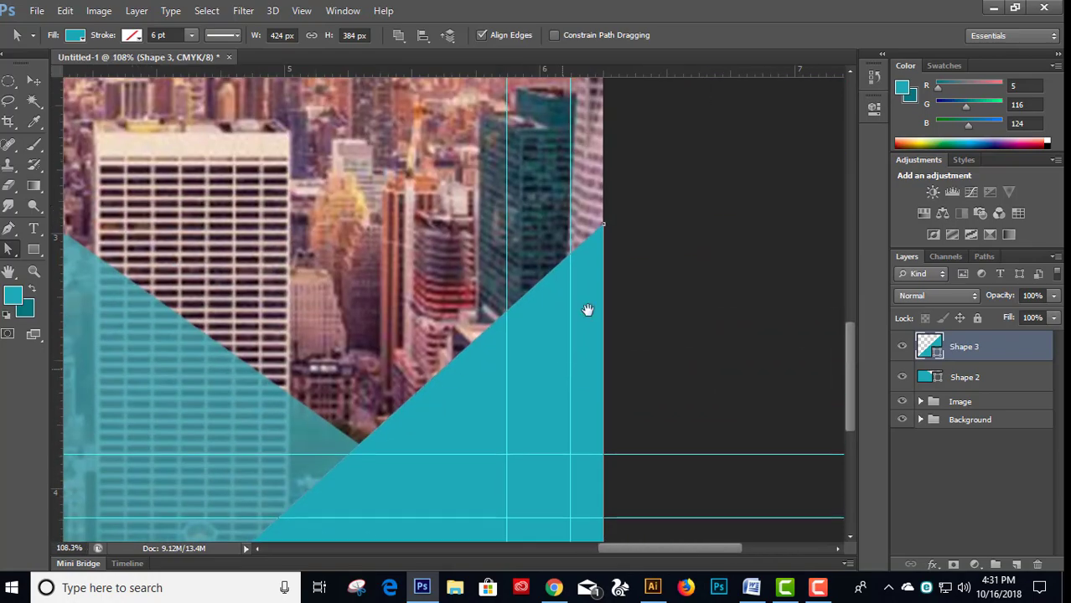
{"action": "left_click_drag", "start_coordinate": [611, 218], "coordinate": [561, 274]}
{"action": "scroll", "coordinate": [562, 274], "scroll_direction": "down", "scroll_amount": 4}
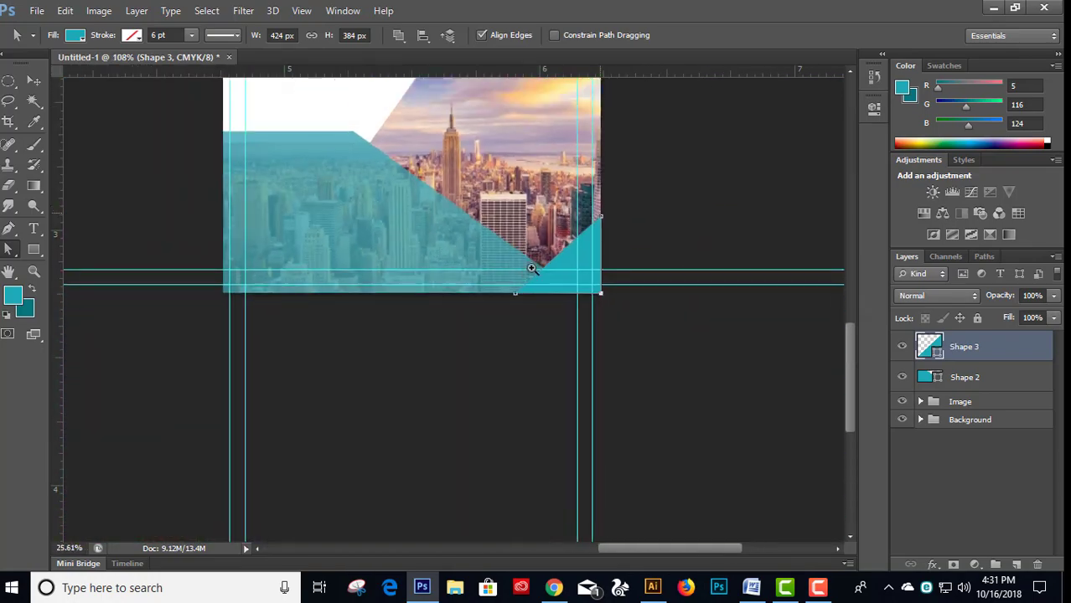
{"action": "left_click", "coordinate": [675, 289]}
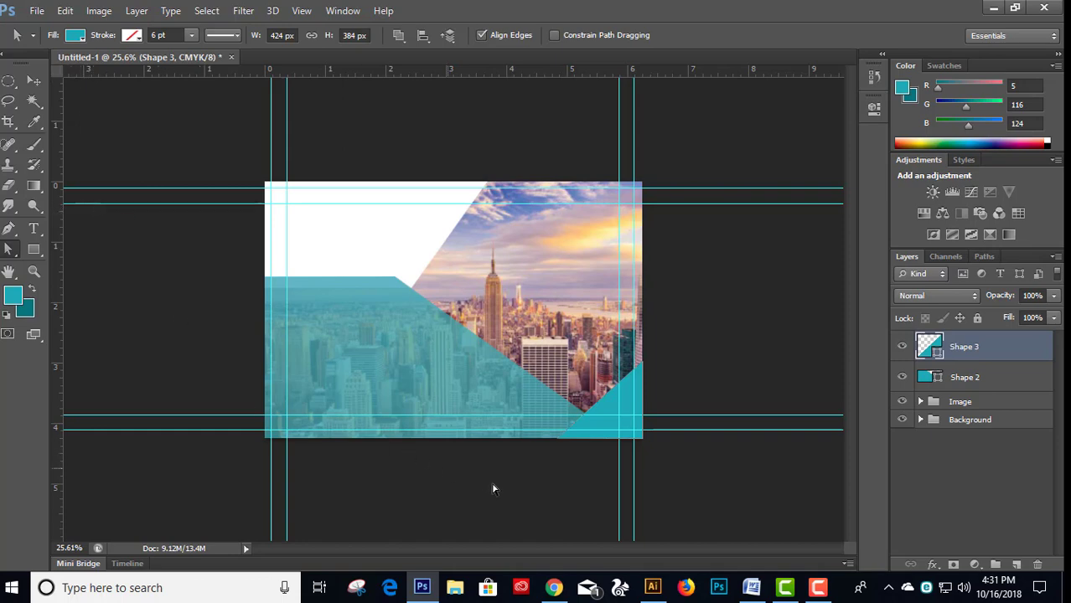
- Change Shape 3's triangle fill from teal to white (#ffffff)
{"action": "left_click", "coordinate": [34, 80]}
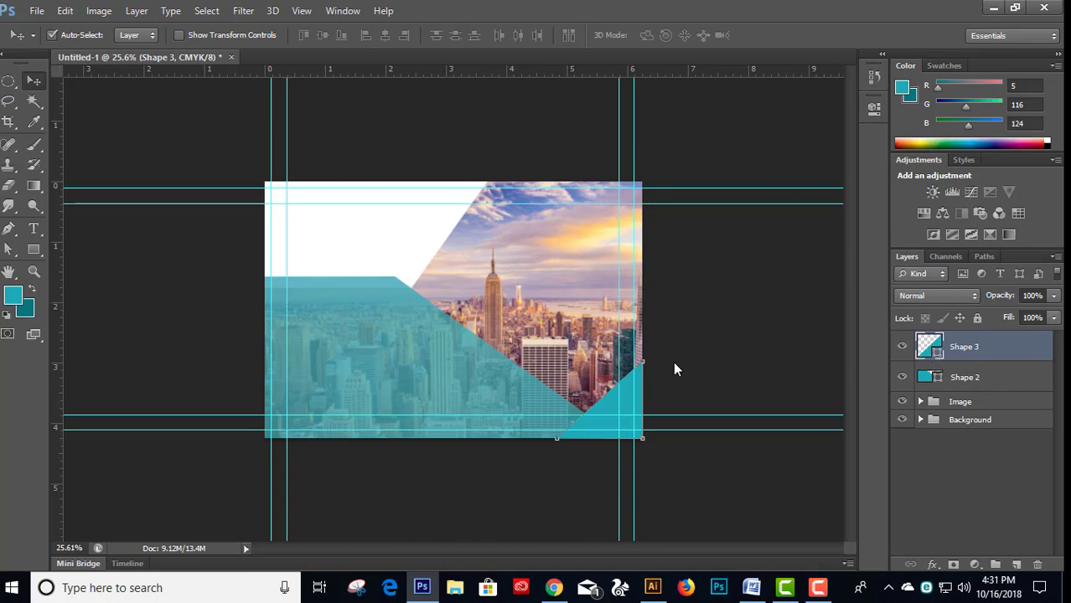
{"action": "left_click", "coordinate": [540, 287]}
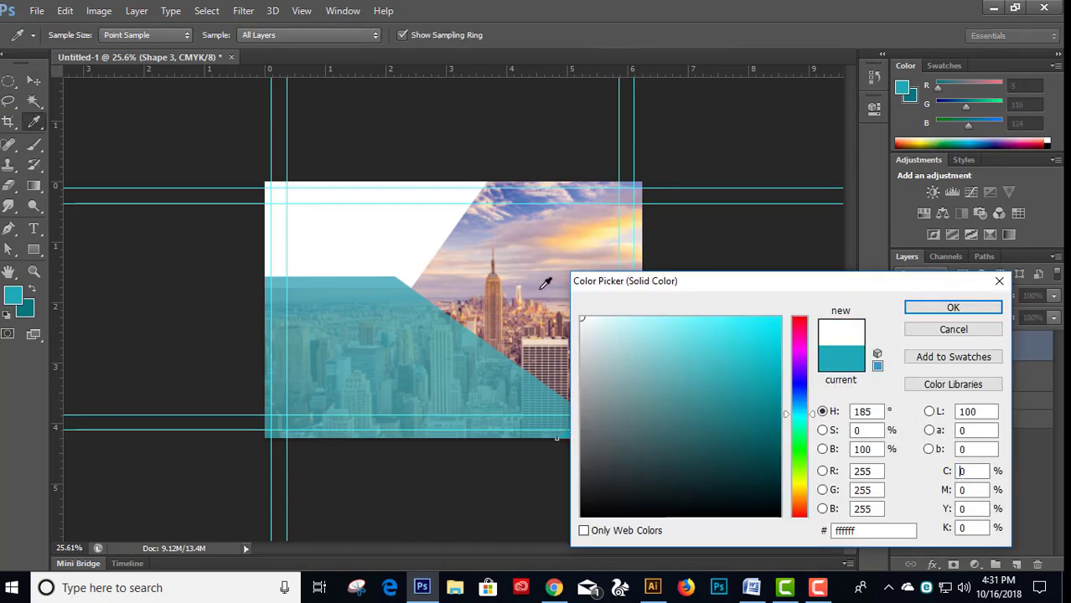
{"action": "left_click", "coordinate": [955, 308]}
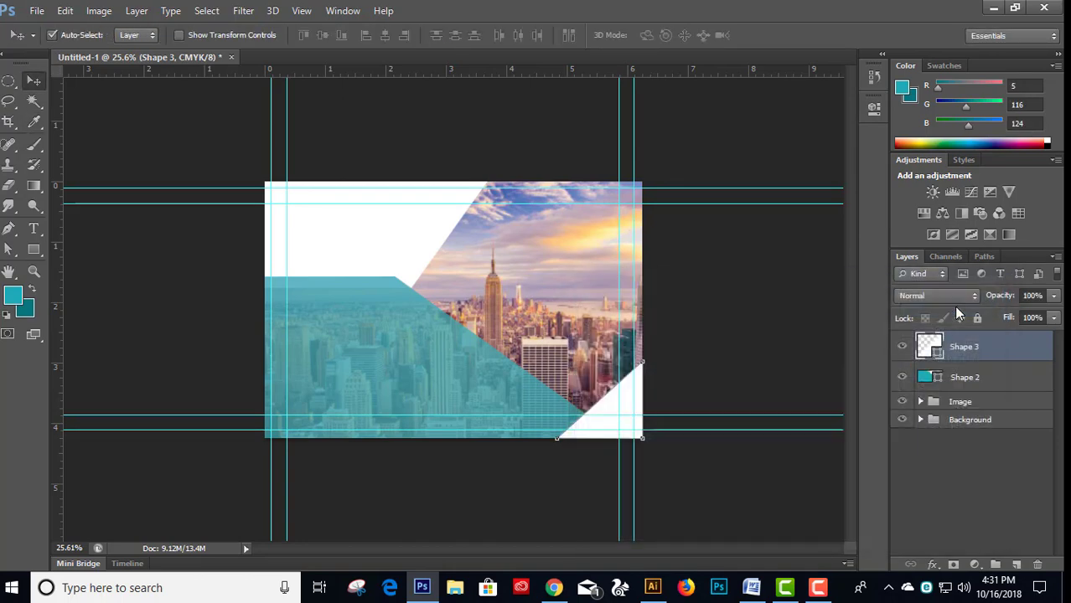
{"action": "left_click", "coordinate": [603, 409]}
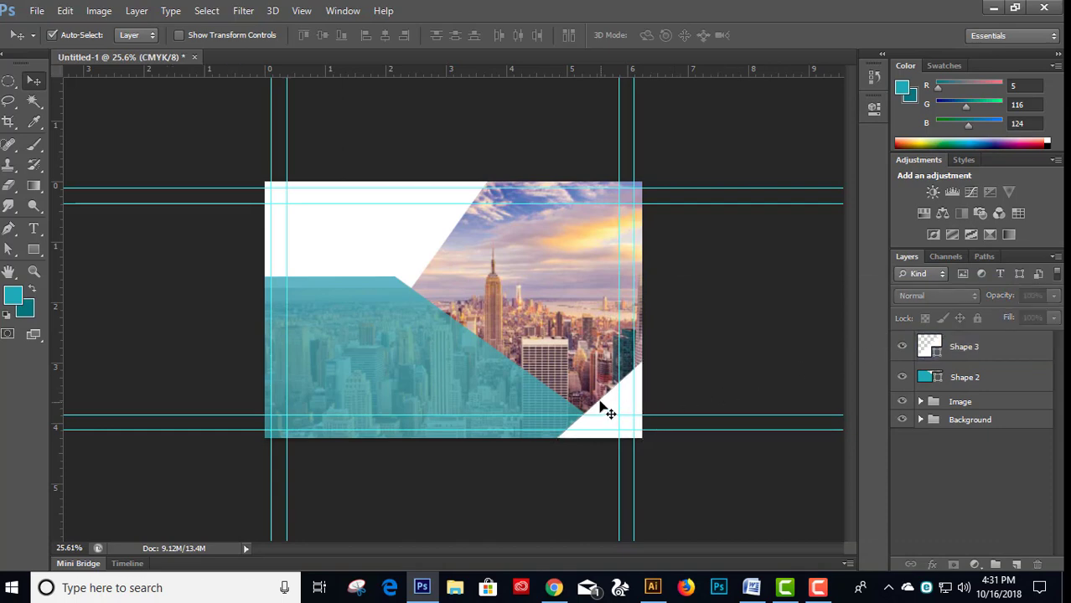
{"action": "left_click", "coordinate": [604, 411]}
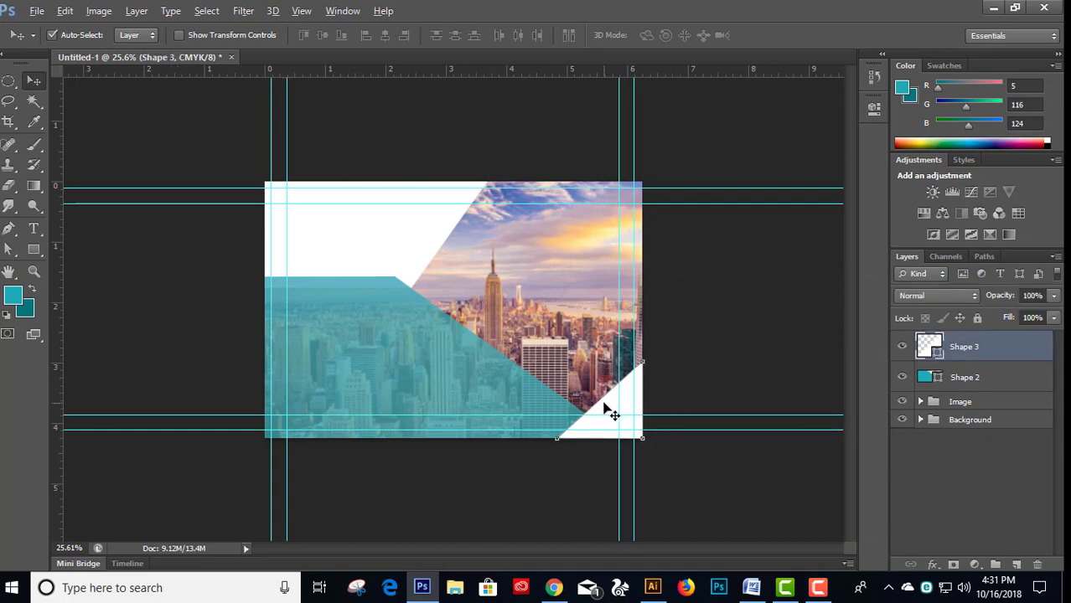
- Duplicate the Shape 3 layer as Shape 3 copy
{"action": "key", "text": "alt"}
{"action": "right_click", "coordinate": [995, 348]}
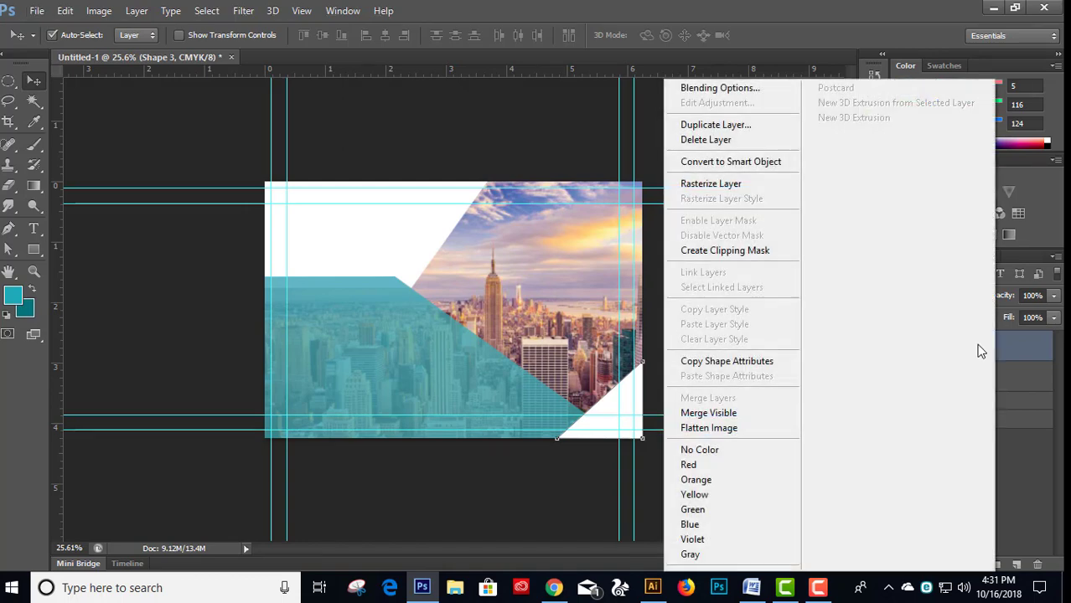
{"action": "left_click", "coordinate": [715, 125]}
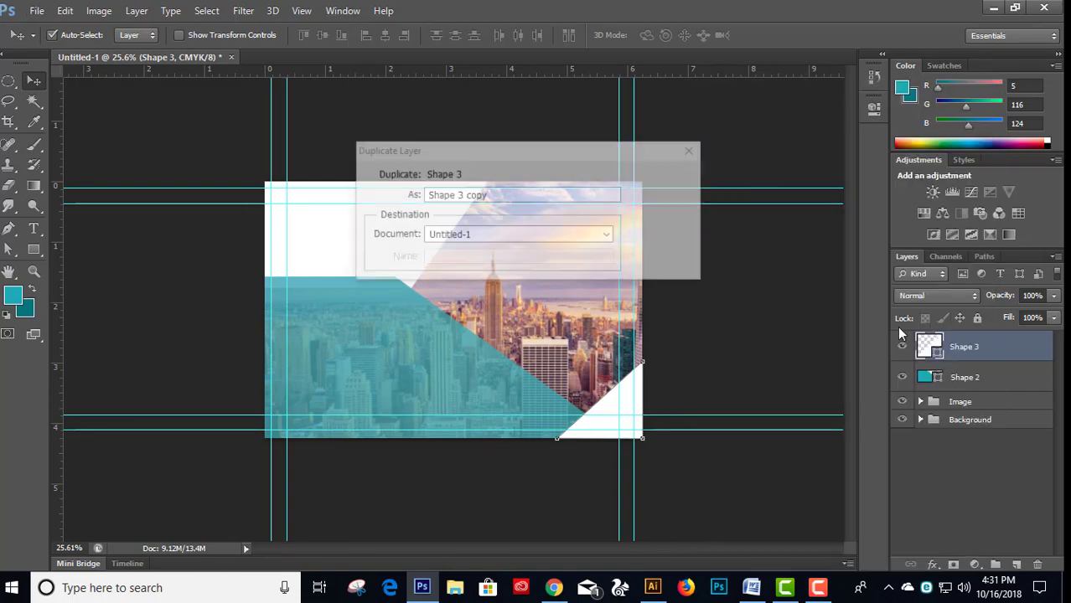
{"action": "left_click", "coordinate": [665, 176]}
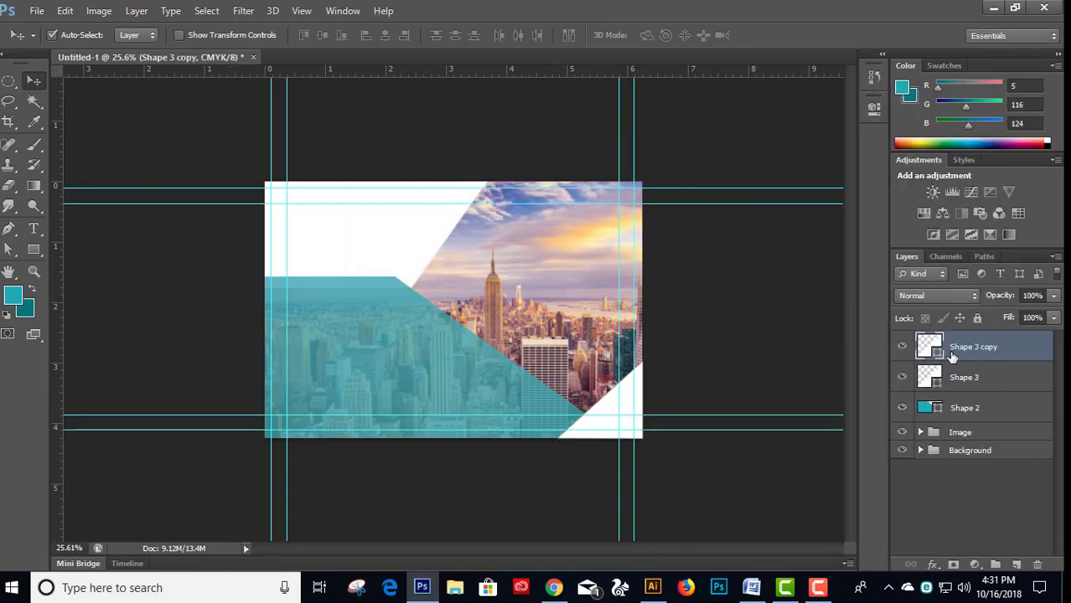
- Fill Shape 3 copy dark grey by setting K to 80
{"action": "key", "text": "alt"}
{"action": "mouse_move", "coordinate": [662, 366]}
{"action": "left_mouse_down"}
{"action": "mouse_move", "coordinate": [586, 473]}
{"action": "mouse_move", "coordinate": [603, 359]}
{"action": "mouse_move", "coordinate": [580, 318]}
{"action": "left_mouse_up"}
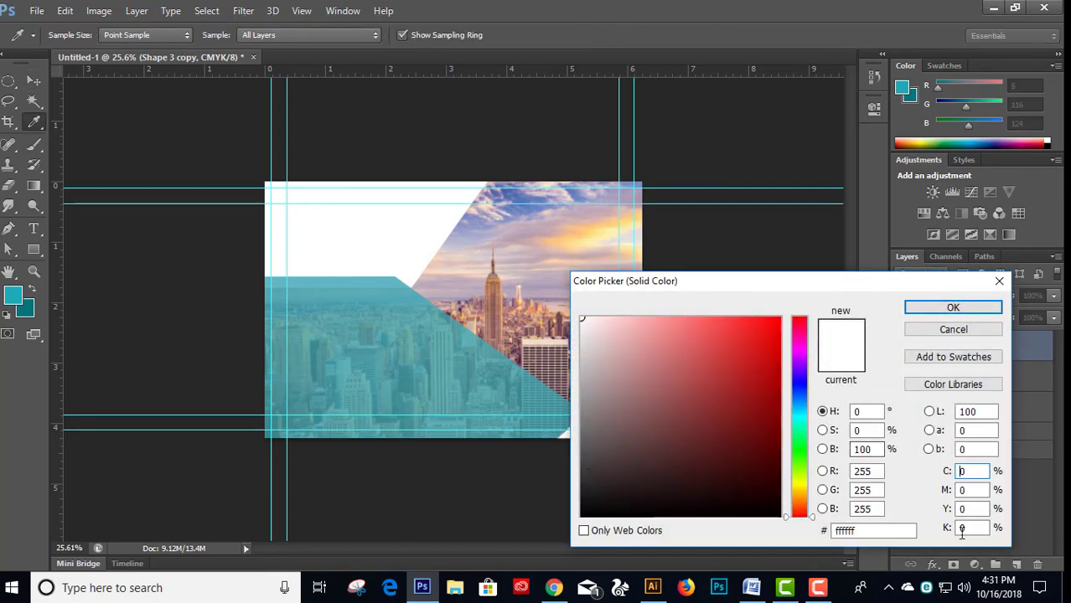
{"action": "type", "text": "80"}
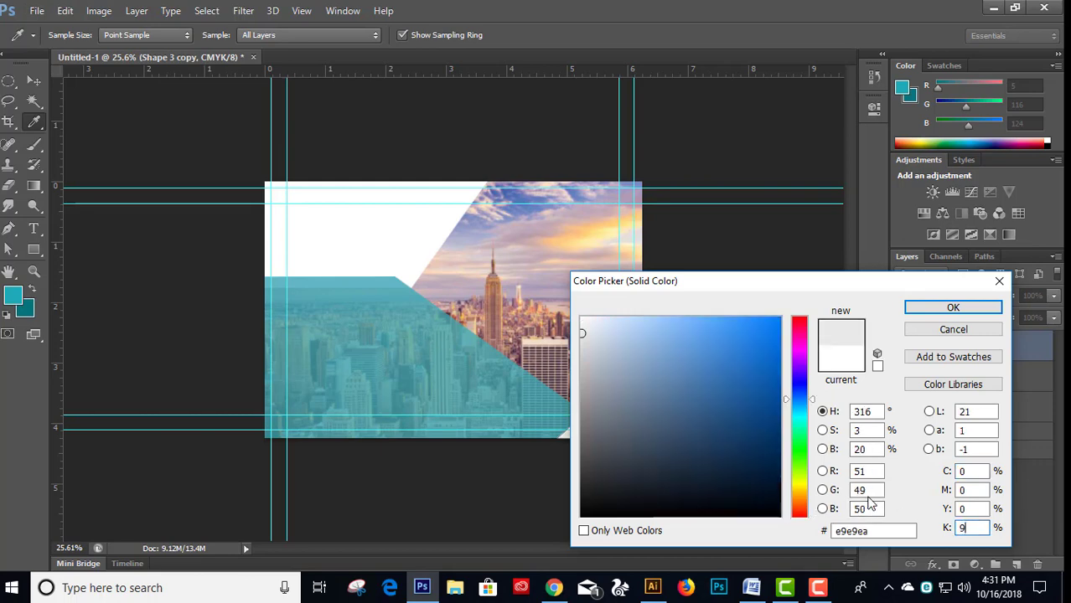
{"action": "key", "text": "Return"}
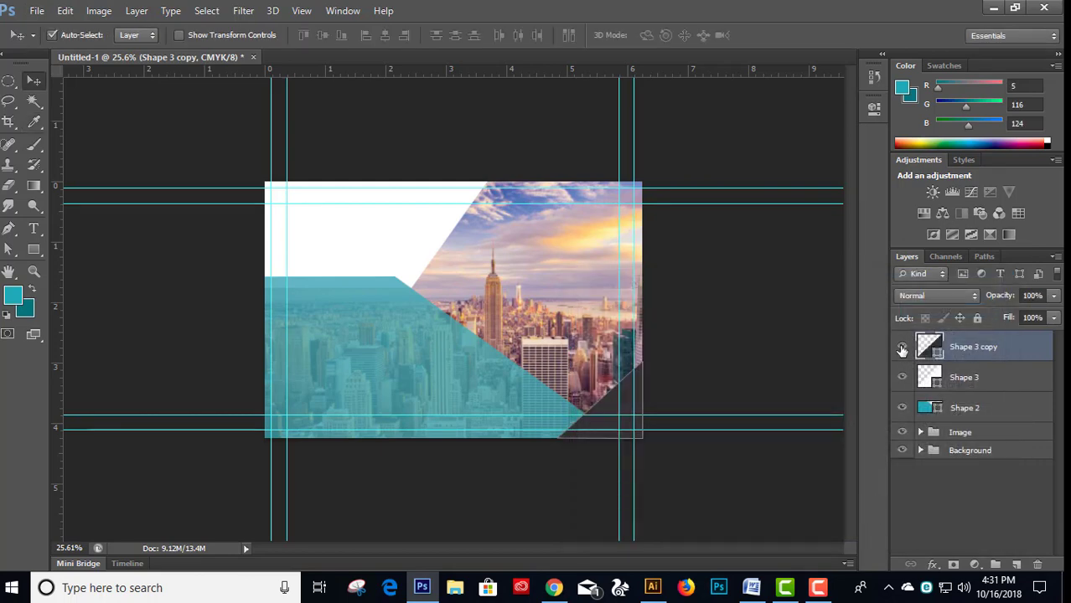
- Move the dark grey Shape 3 copy below Shape 3 and enlarge it to about 146%
{"action": "left_click_drag", "start_coordinate": [944, 356], "coordinate": [950, 379]}
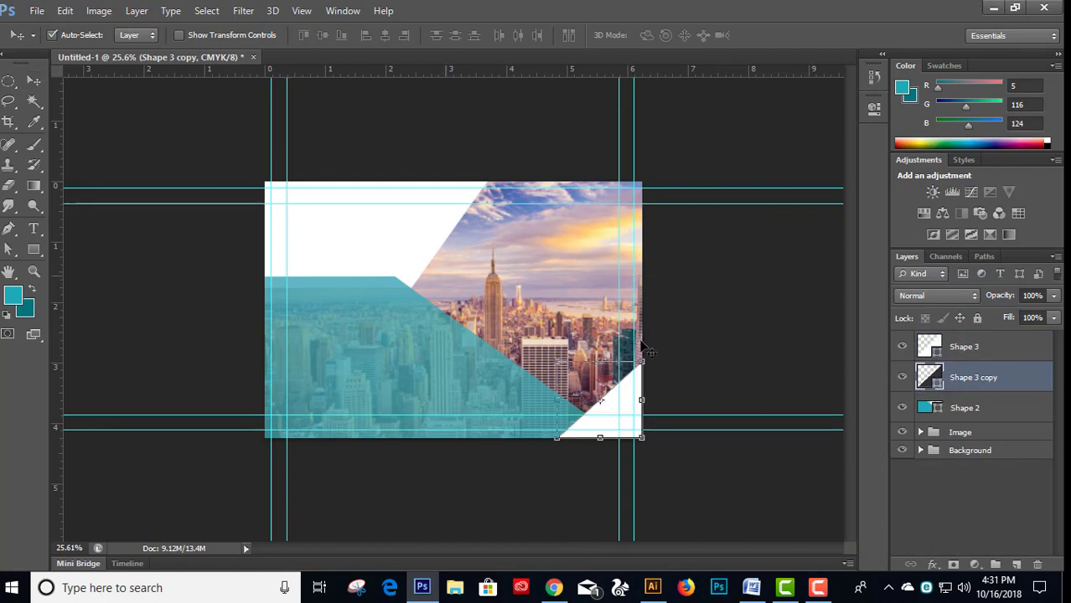
{"action": "key", "text": "ctrl+t"}
{"action": "left_click_drag", "start_coordinate": [642, 361], "coordinate": [662, 342]}
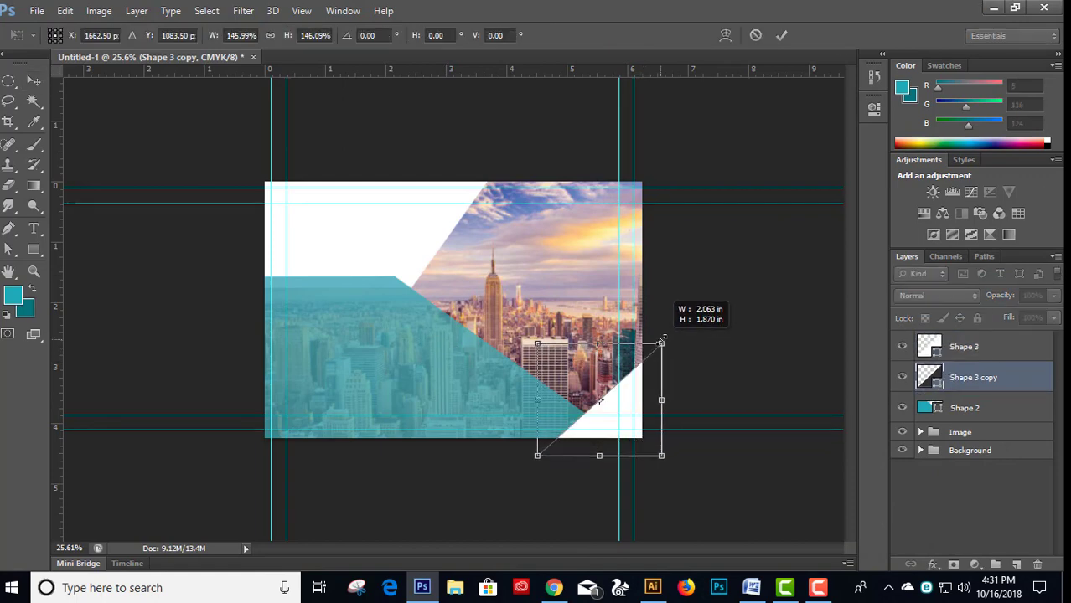
{"action": "key", "text": "Return"}
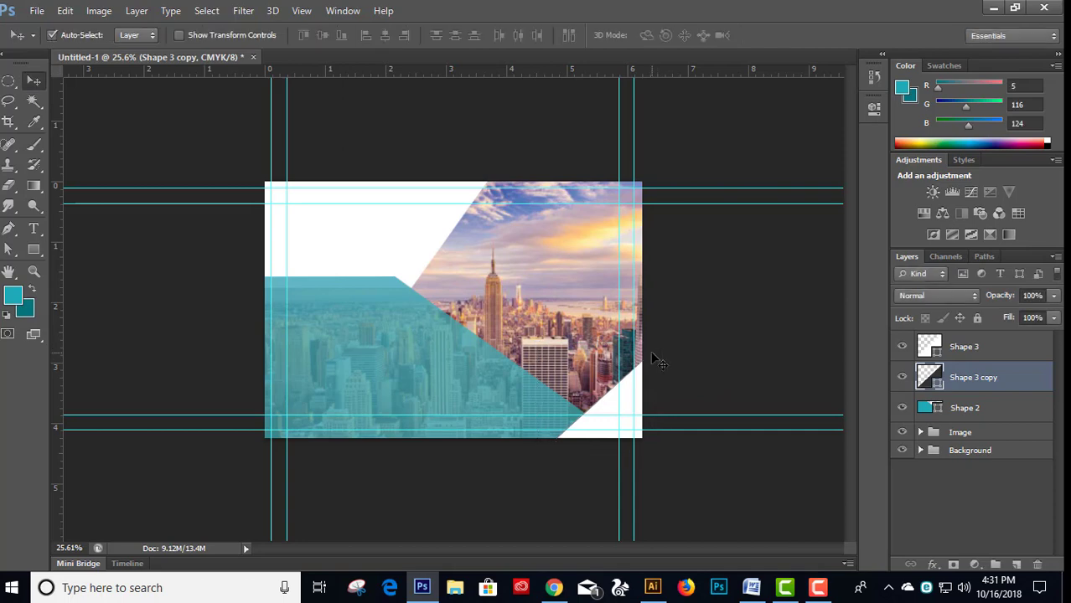
{"action": "left_click", "coordinate": [963, 408], "text": "shift"}
- Nudge the dark triangle copy slightly left and up
{"action": "left_click", "coordinate": [966, 389]}
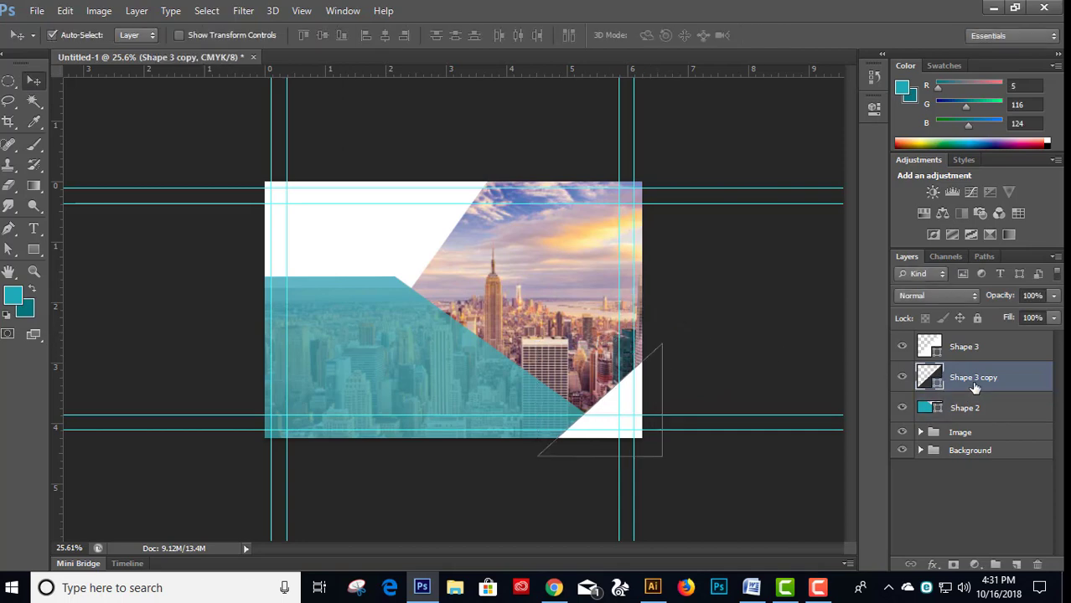
{"action": "key", "text": "shift+Left"}
{"action": "key", "text": "shift+Left"}
{"action": "key", "text": "shift+Left"}
{"action": "key", "text": "shift+Left"}
{"action": "key", "text": "shift+Left"}
{"action": "key", "text": "shift+Left"}
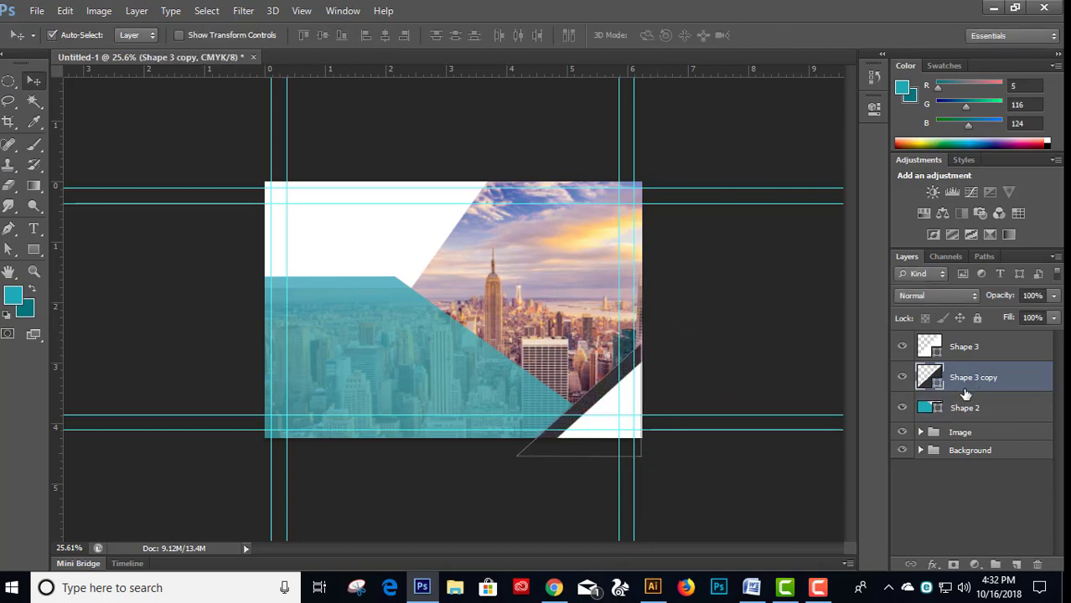
{"action": "key", "text": "shift+Left"}
{"action": "key", "text": "shift+Left"}
{"action": "key", "text": "shift+Left"}
{"action": "key", "text": "shift+Left"}
{"action": "key", "text": "shift+Left"}
{"action": "key", "text": "shift+Left"}
{"action": "key", "text": "shift+Up"}
{"action": "key", "text": "shift+Up"}
{"action": "key", "text": "shift+Up"}
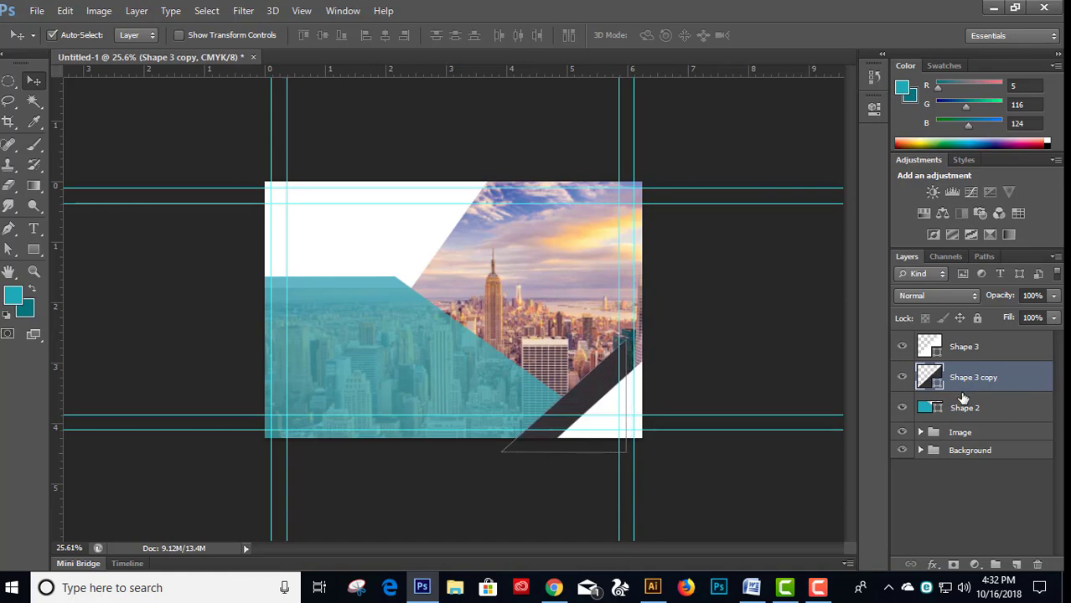
{"action": "key", "text": "shift+Up"}
{"action": "key", "text": "shift+Up"}
{"action": "key", "text": "shift+Up"}
{"action": "key", "text": "shift+Up"}
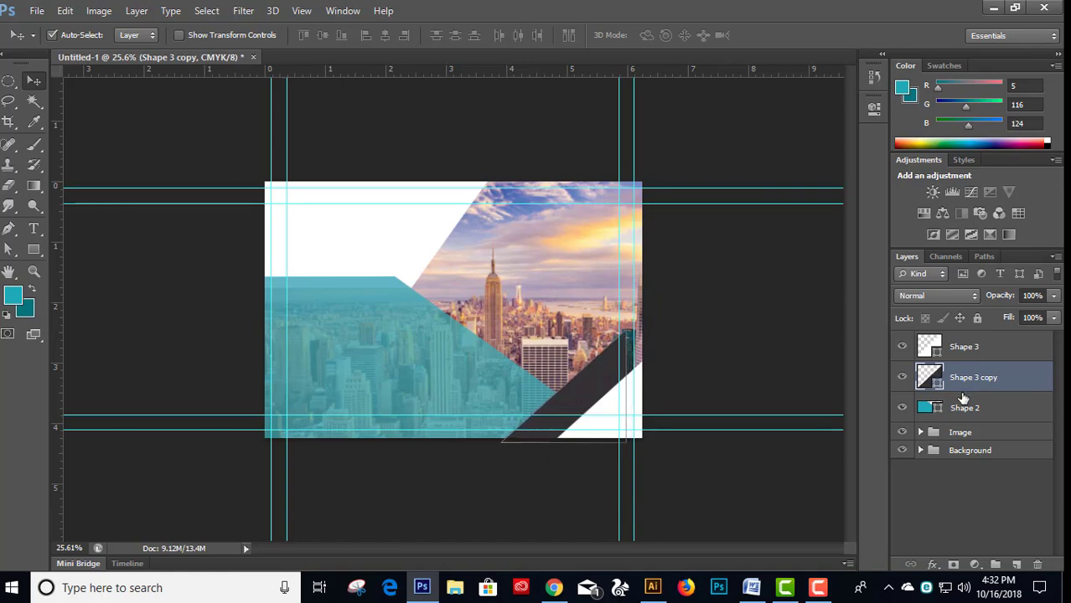
{"action": "key", "text": "shift+Up"}
{"action": "key", "text": "shift+Up"}
{"action": "key", "text": "shift+Up"}
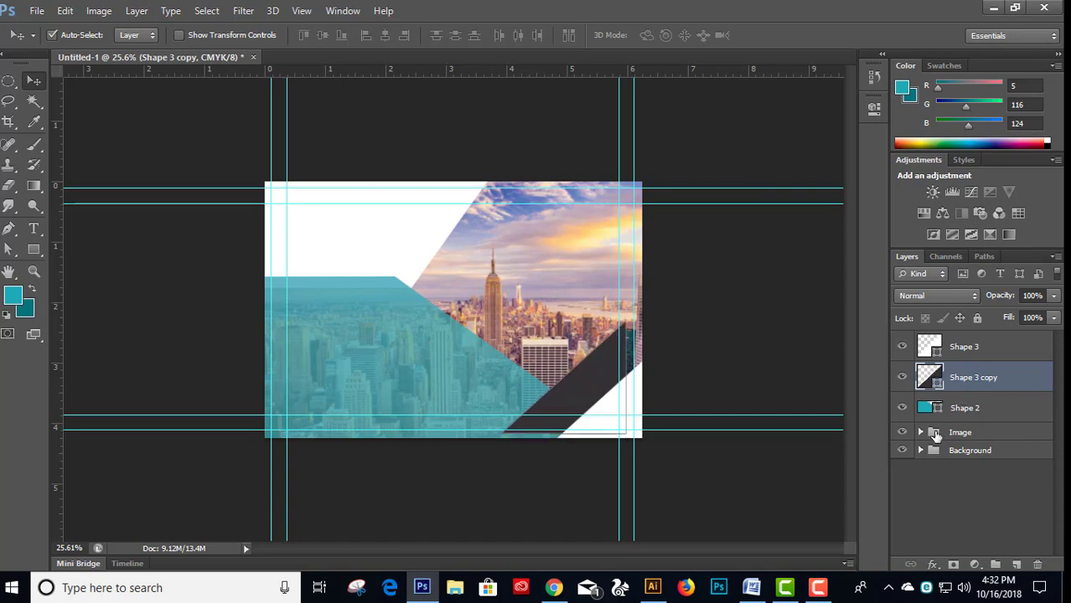
{"action": "key", "text": "shift+Up"}
{"action": "key", "text": "shift+Up"}
{"action": "key", "text": "shift+Up"}
- Align the dark triangle's bottom edge with the Background, then deselect all layers
{"action": "left_click", "coordinate": [972, 453], "text": "ctrl"}
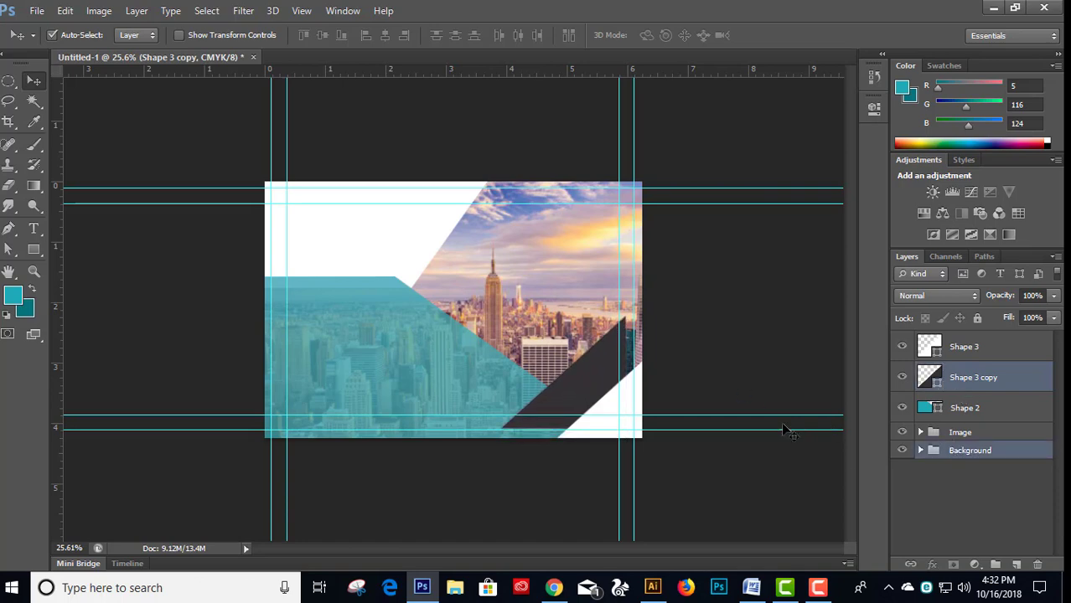
{"action": "left_click", "coordinate": [405, 35]}
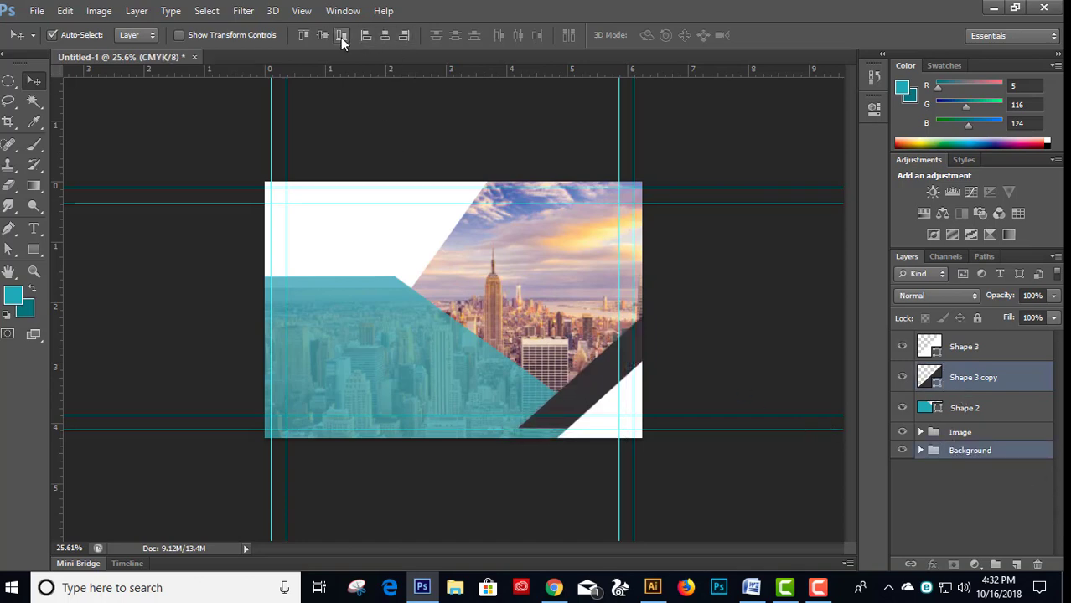
{"action": "left_click", "coordinate": [341, 35]}
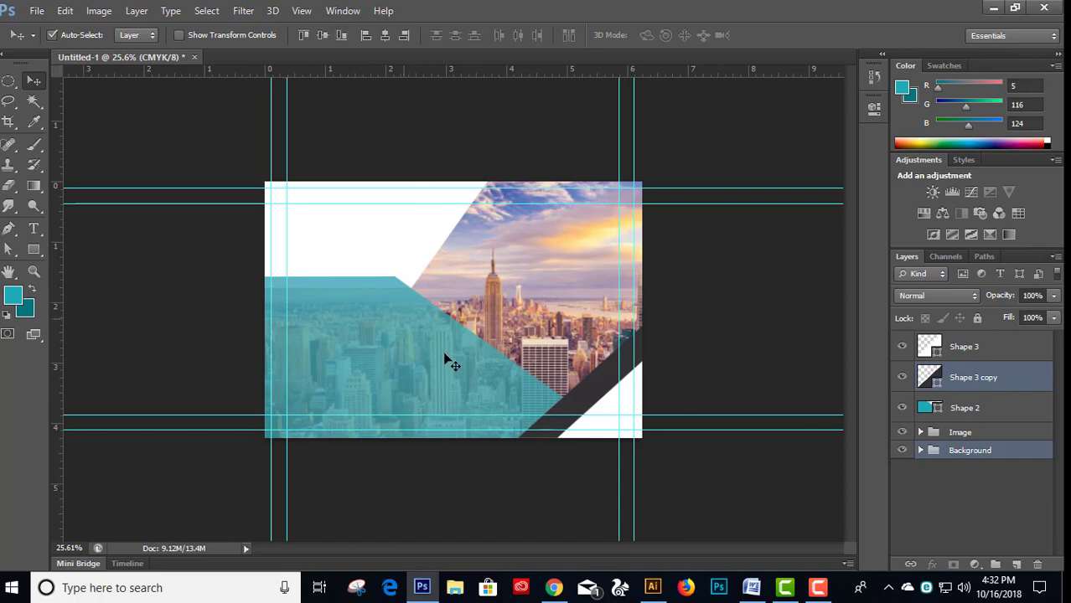
{"action": "left_click", "coordinate": [965, 358]}
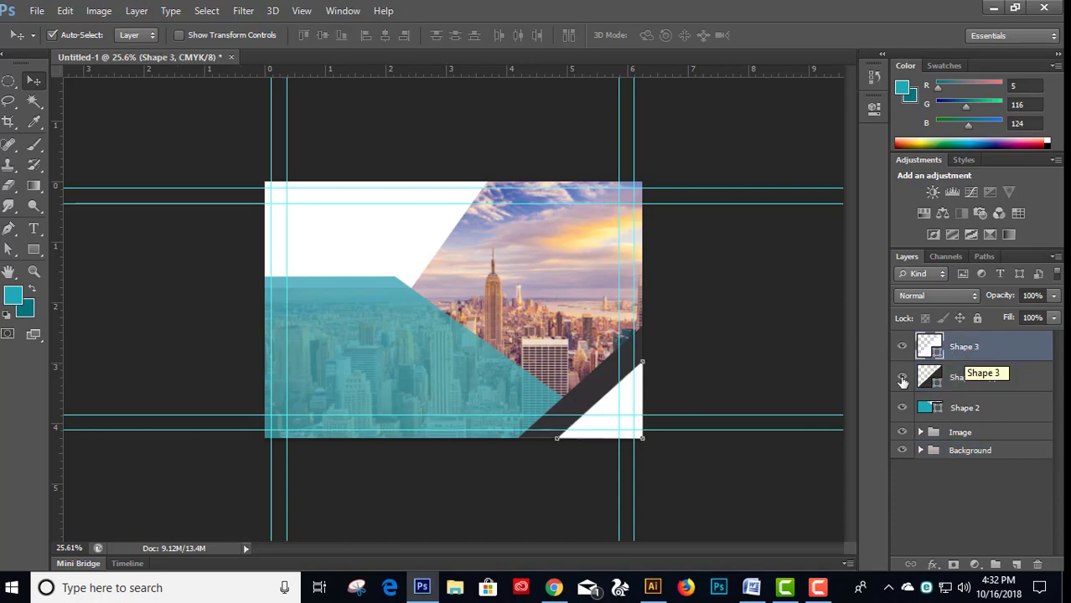
{"action": "left_click", "coordinate": [699, 381]}
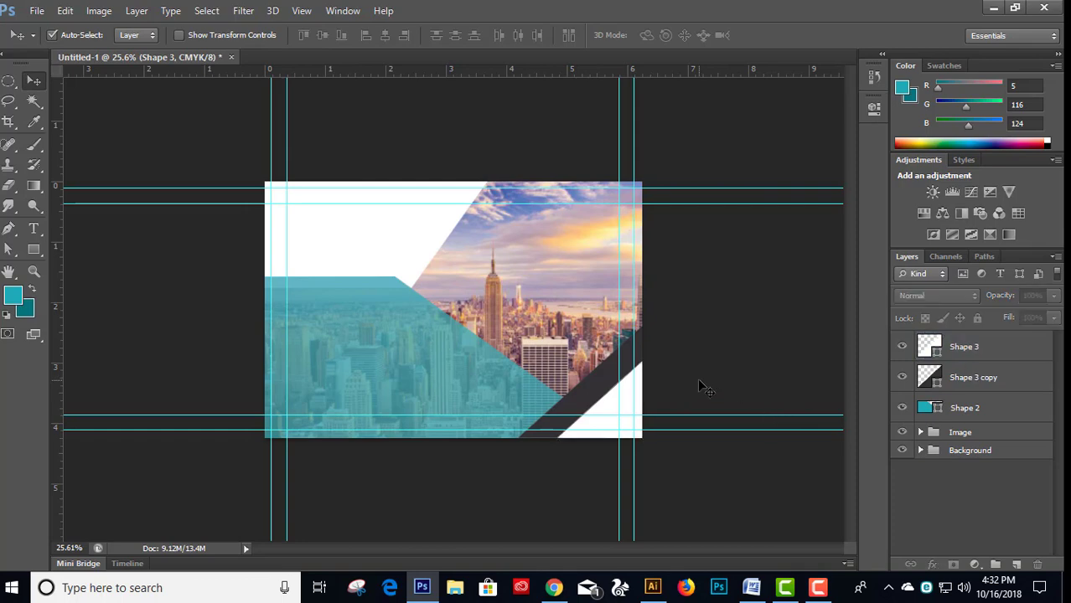
- Draw a 776 × 157 px bar across the card's lower right and fill it dark teal #05747c
{"action": "left_click", "coordinate": [33, 249]}
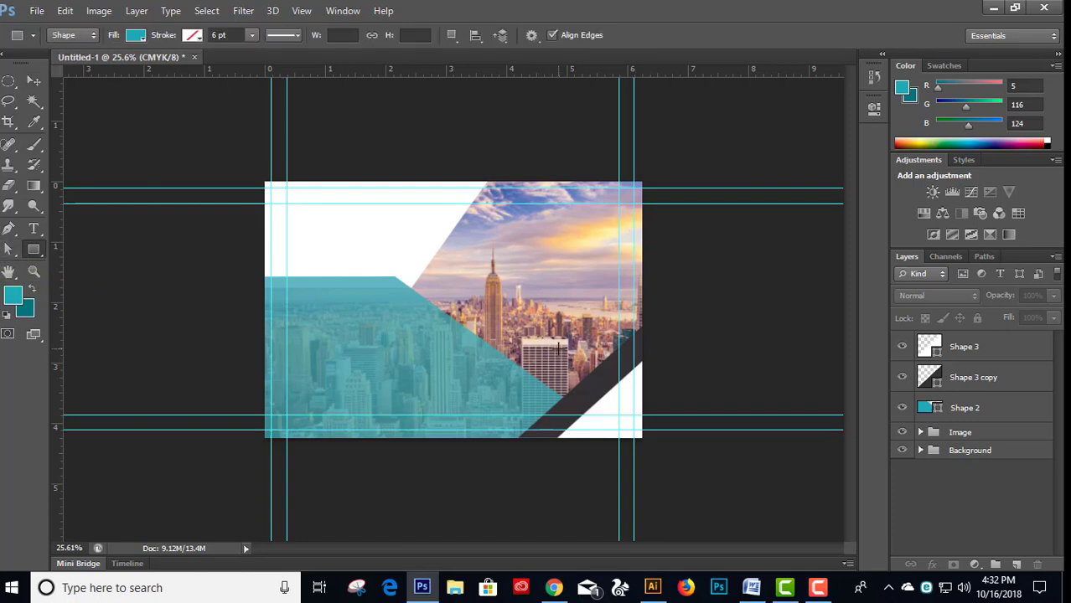
{"action": "mouse_move", "coordinate": [486, 362]}
{"action": "left_mouse_down"}
{"action": "mouse_move", "coordinate": [629, 408]}
{"action": "mouse_move", "coordinate": [641, 391]}
{"action": "left_mouse_up"}
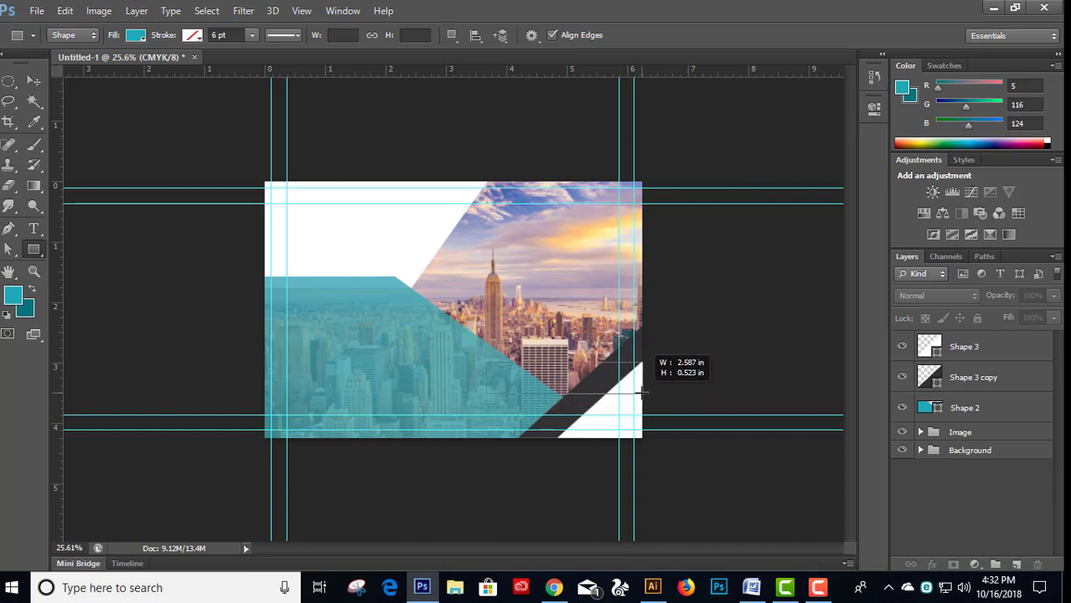
{"action": "left_click_drag", "start_coordinate": [641, 392], "coordinate": [641, 392]}
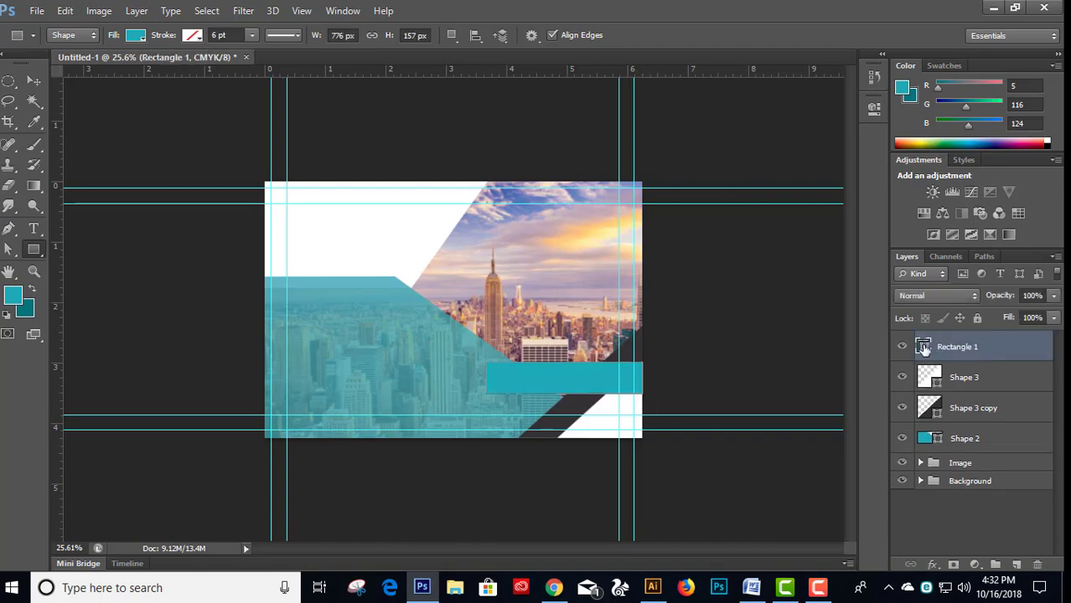
{"action": "double_click", "coordinate": [922, 347]}
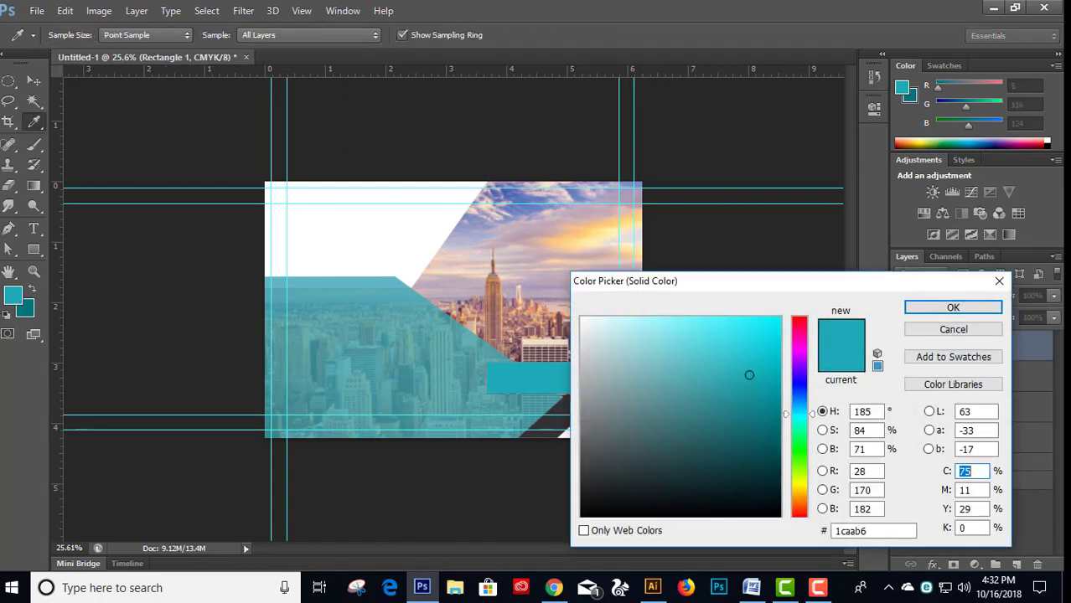
{"action": "left_click", "coordinate": [23, 310]}
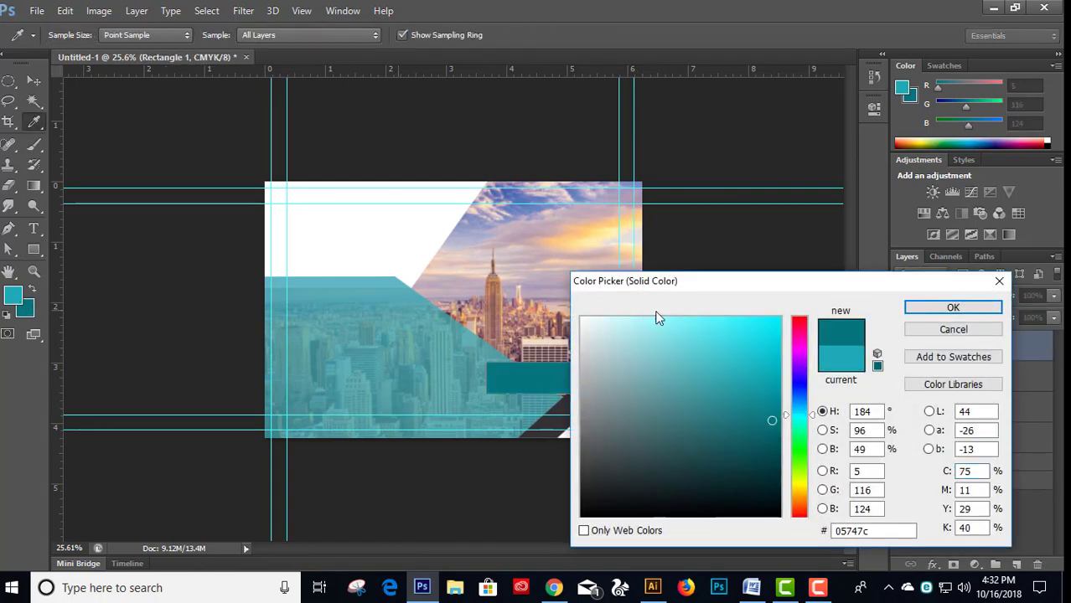
{"action": "left_click", "coordinate": [952, 308]}
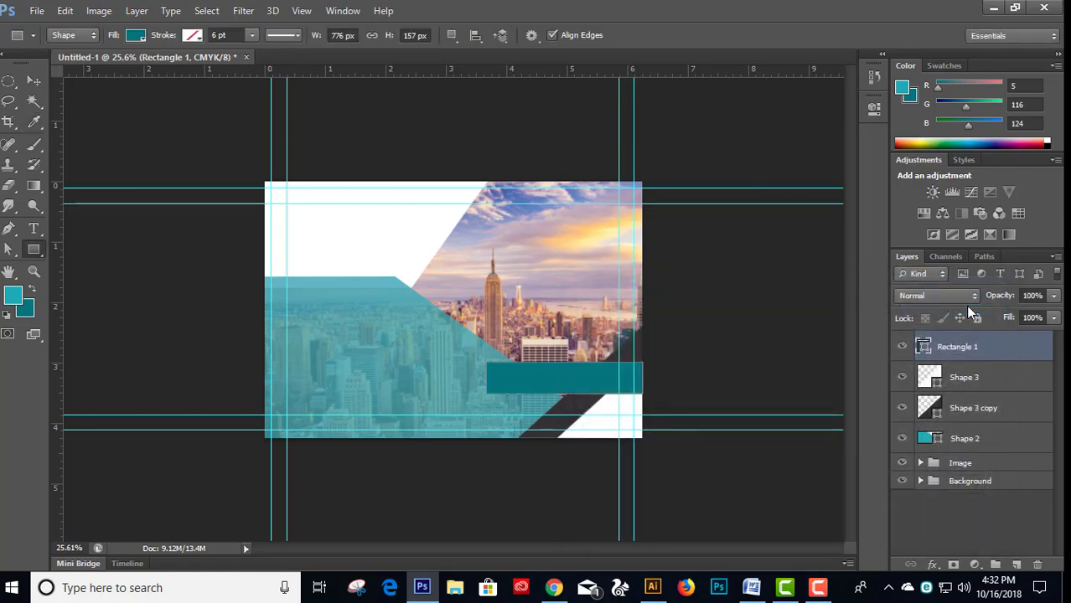
- Align the teal bar's right edge flush with the card's right edge
{"action": "left_click", "coordinate": [35, 81]}
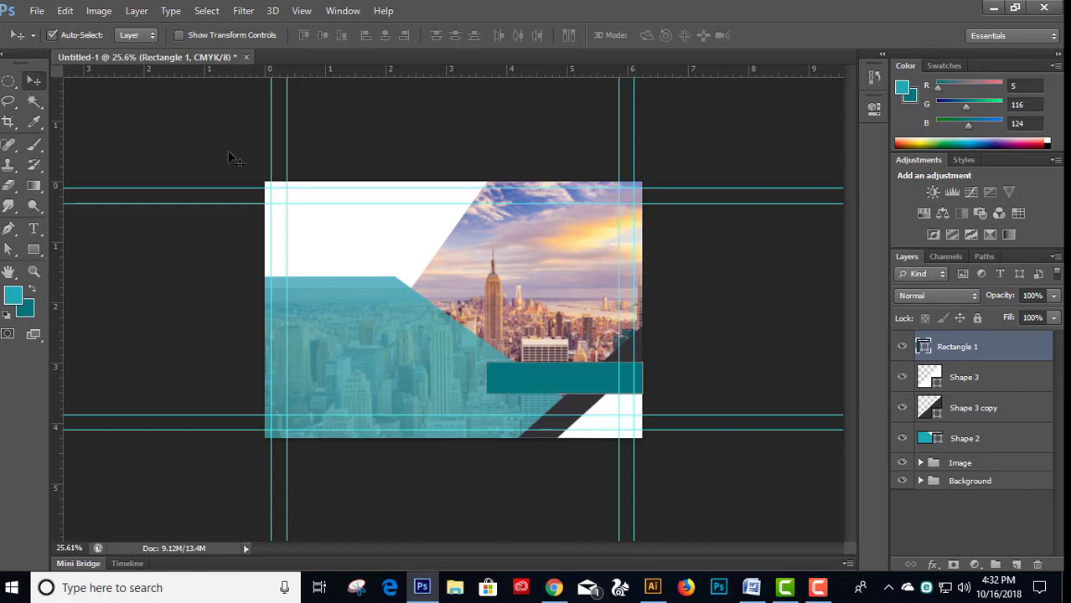
{"action": "left_click_drag", "start_coordinate": [527, 375], "coordinate": [513, 377]}
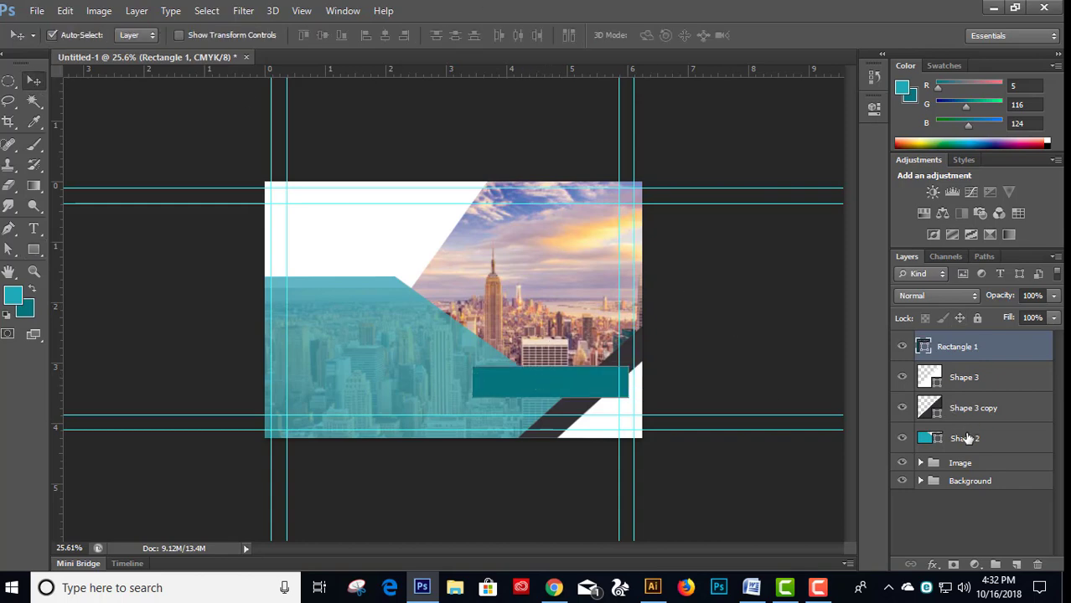
{"action": "left_click", "coordinate": [955, 484], "text": "ctrl"}
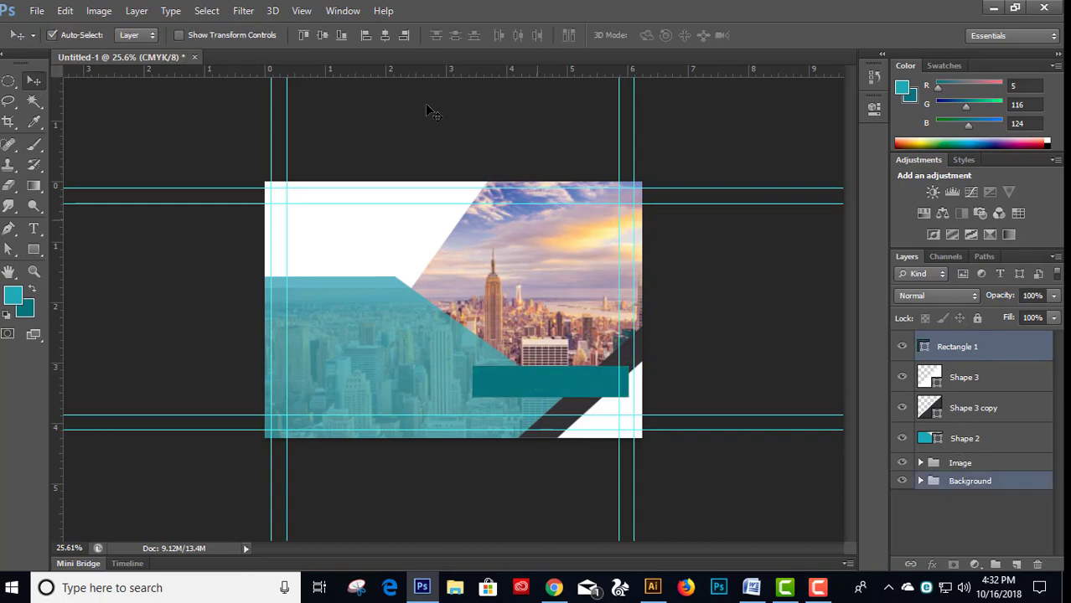
{"action": "left_click", "coordinate": [403, 35]}
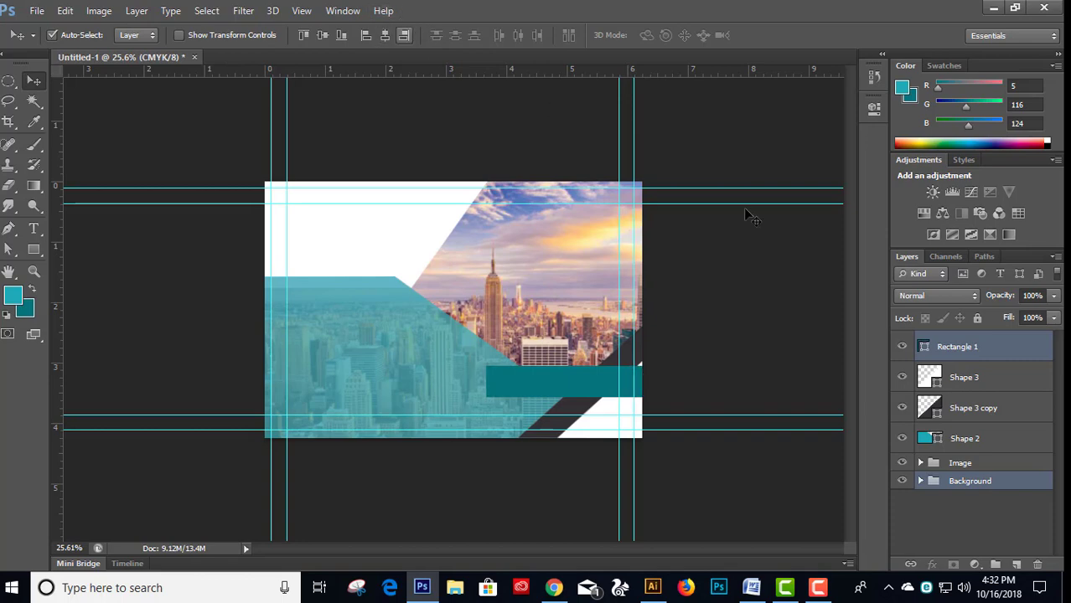
- Nudge the teal bar up and back down to settle it above the dark stripe
{"action": "left_click", "coordinate": [965, 350]}
{"action": "key", "text": "Up"}
{"action": "key", "text": "Up"}
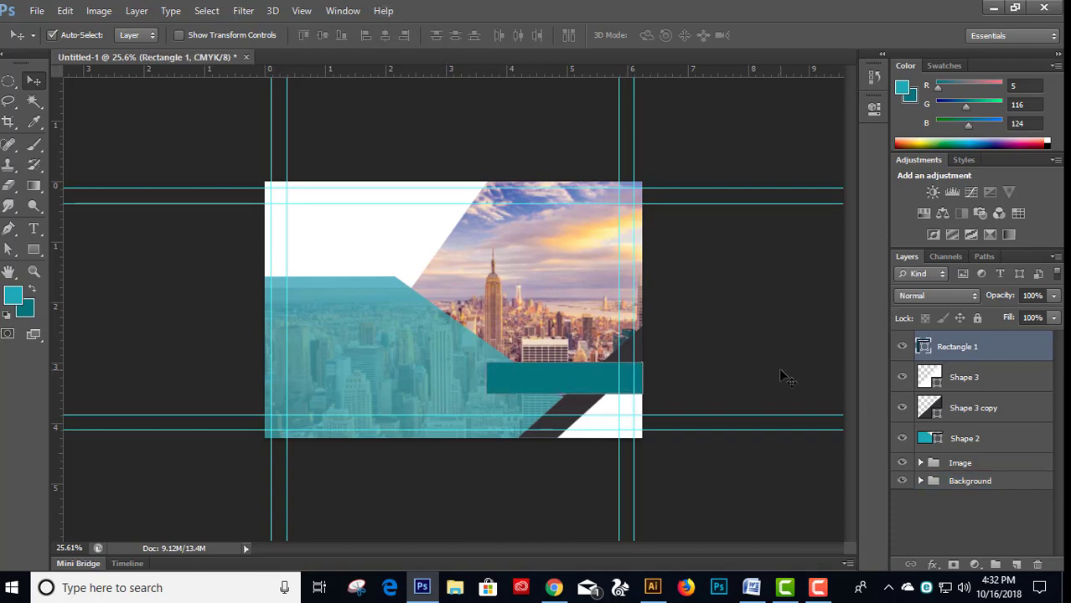
{"action": "key", "text": "Up"}
{"action": "key", "text": "Up"}
{"action": "key", "text": "Up"}
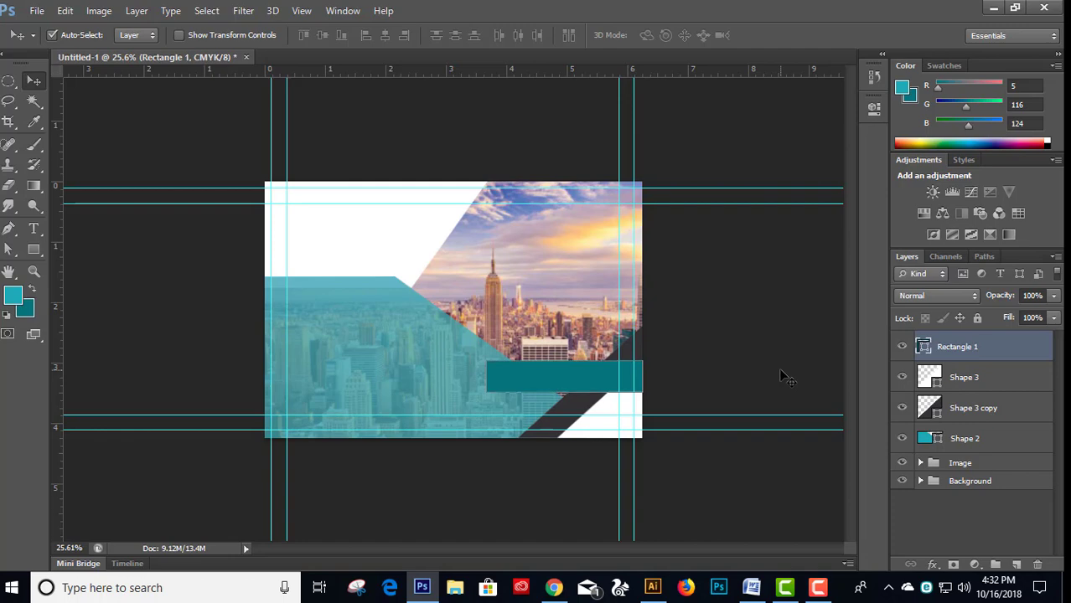
{"action": "key", "text": "Down"}
{"action": "key", "text": "Down"}
{"action": "key", "text": "Down"}
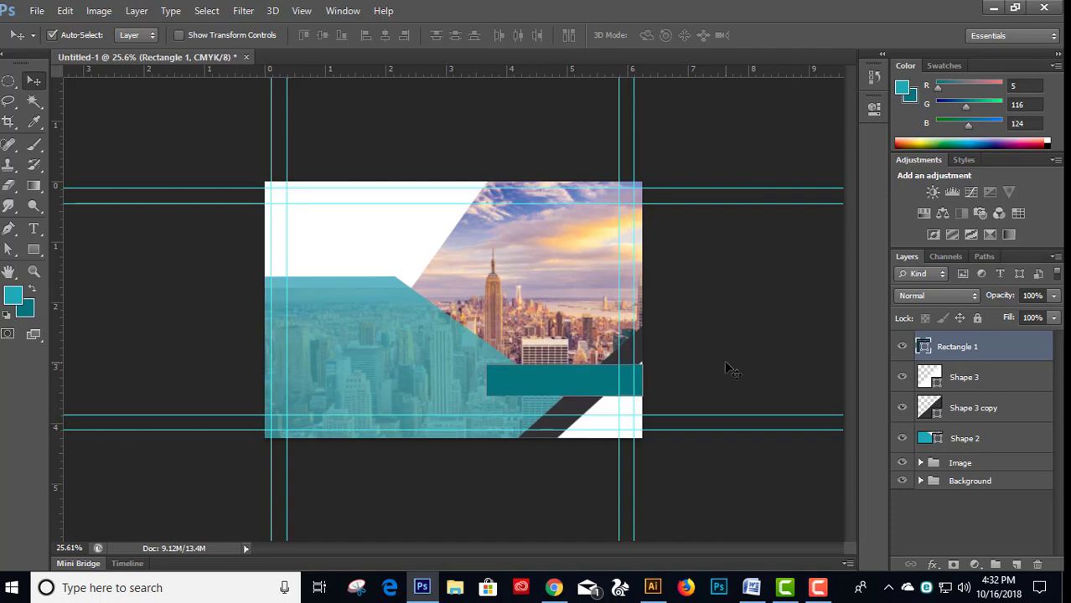
{"action": "key", "text": "Down"}
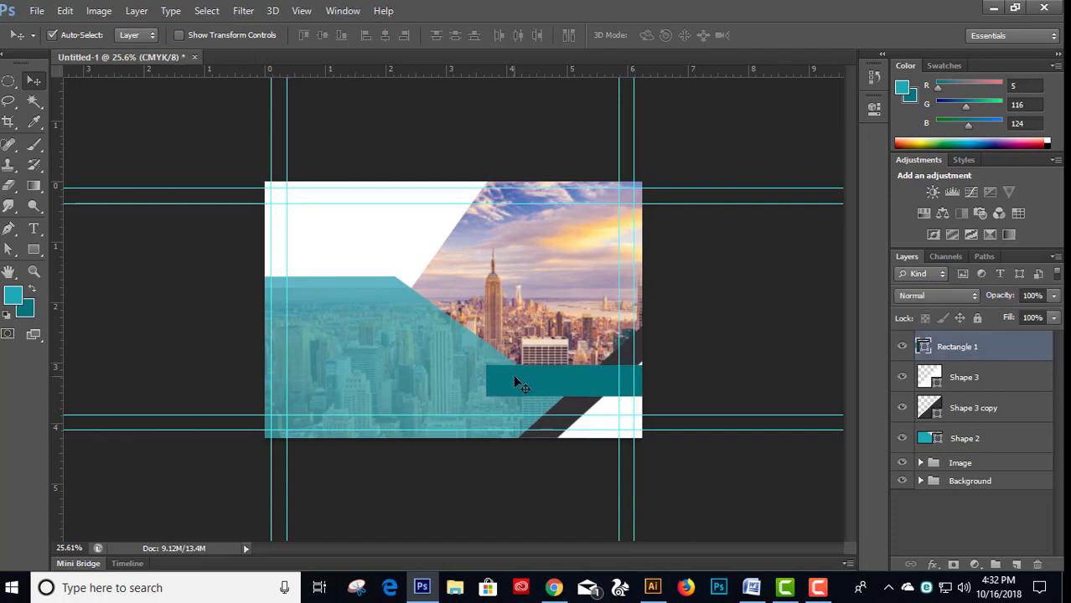
{"action": "key", "text": "a"}
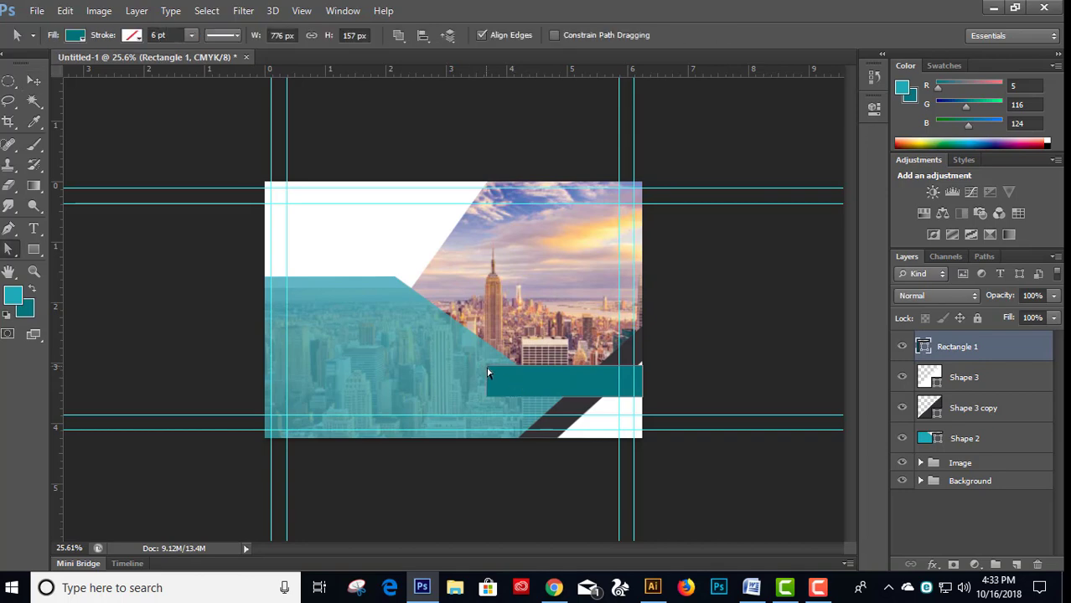
- Slant the bar's left end and pull the white triangle's tip down onto the bar
{"action": "left_click_drag", "start_coordinate": [506, 370], "coordinate": [506, 367]}
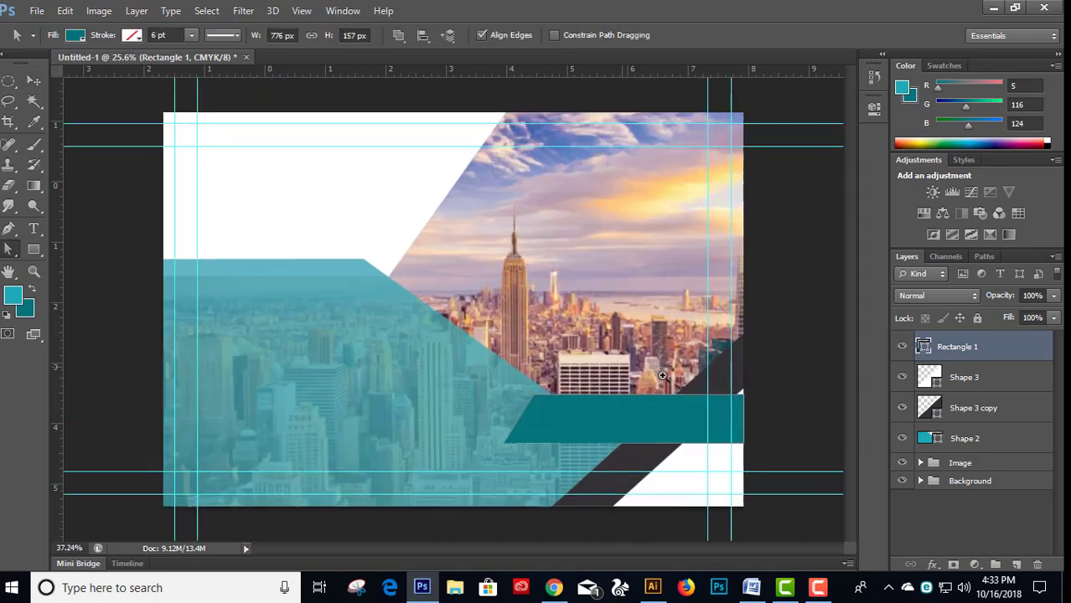
{"action": "left_click_drag", "start_coordinate": [622, 380], "coordinate": [754, 387]}
{"action": "left_click", "coordinate": [678, 344]}
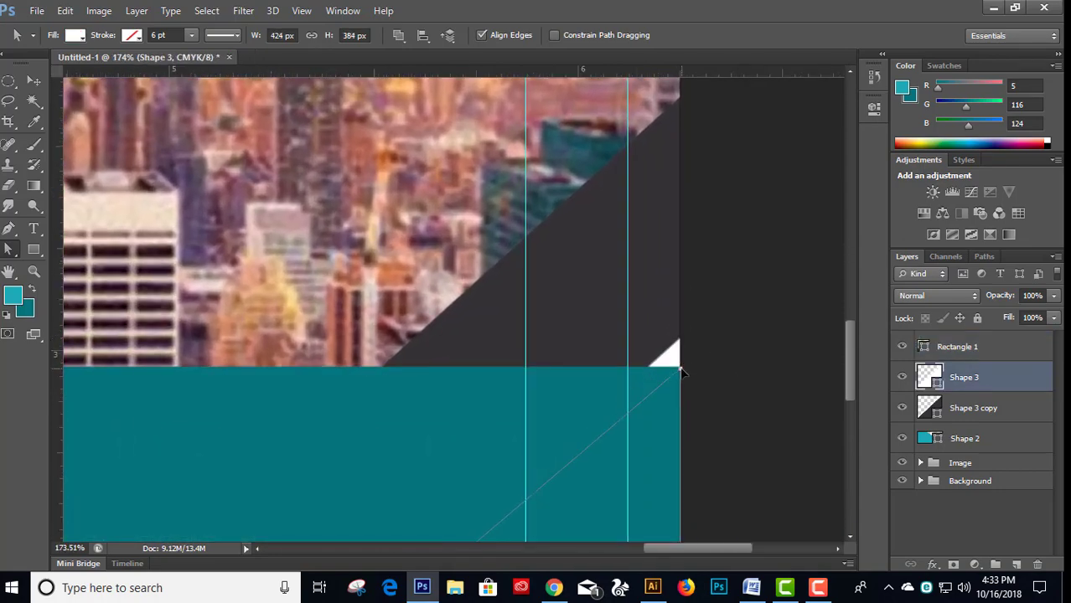
{"action": "left_click_drag", "start_coordinate": [681, 342], "coordinate": [680, 368]}
{"action": "left_click_drag", "start_coordinate": [719, 318], "coordinate": [636, 332]}
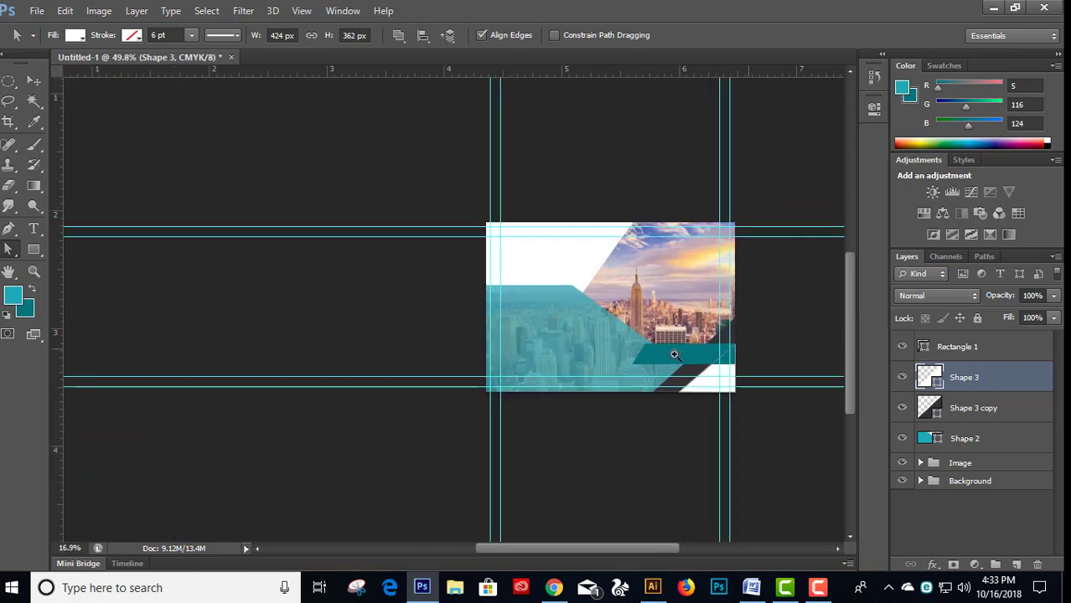
{"action": "left_click_drag", "start_coordinate": [745, 341], "coordinate": [677, 354]}
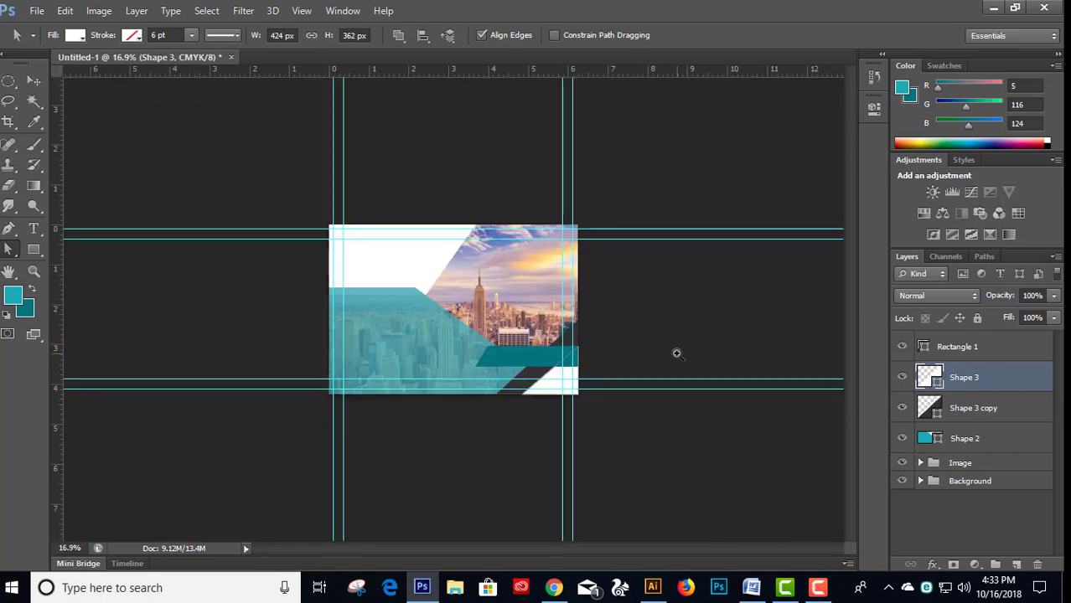
{"action": "left_click", "coordinate": [34, 80]}
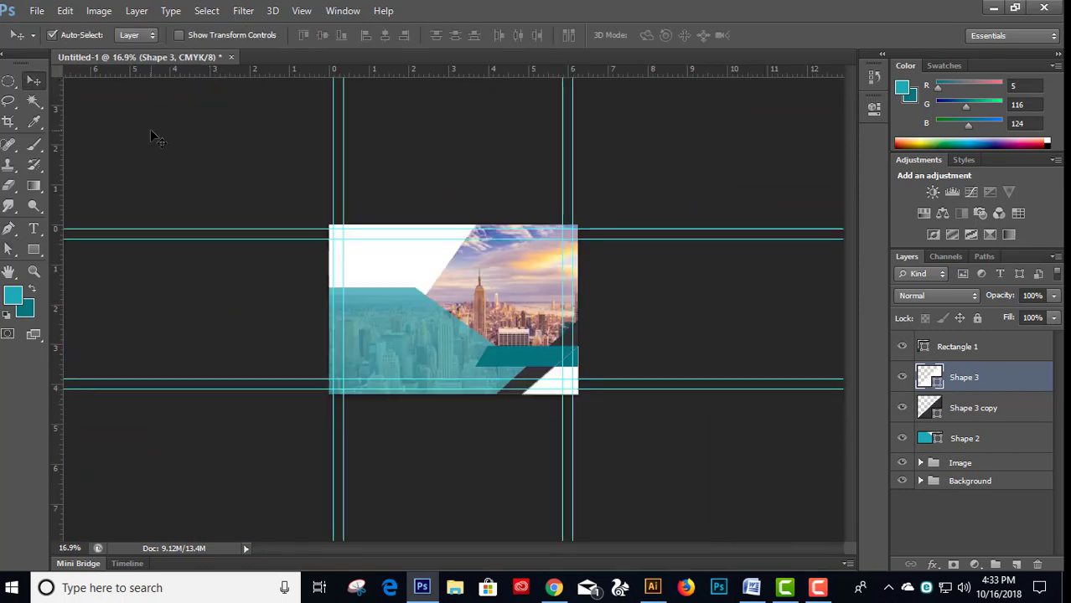
{"action": "left_click", "coordinate": [150, 129]}
{"action": "key", "text": "ctrl+plus"}
{"action": "key", "text": "ctrl+plus"}
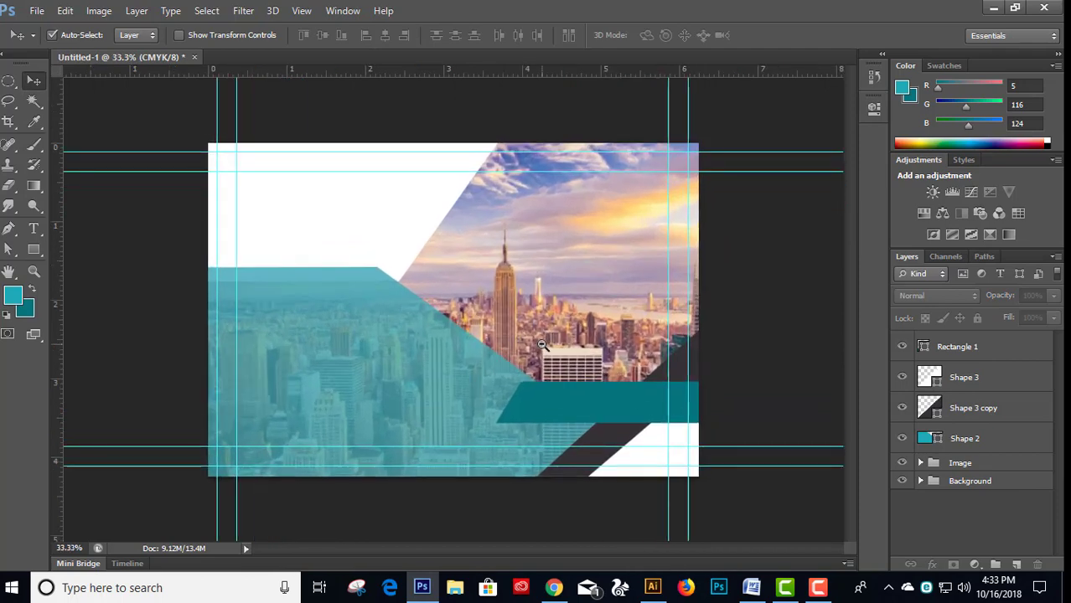
{"action": "scroll", "coordinate": [612, 389], "scroll_direction": "up", "scroll_amount": 1}
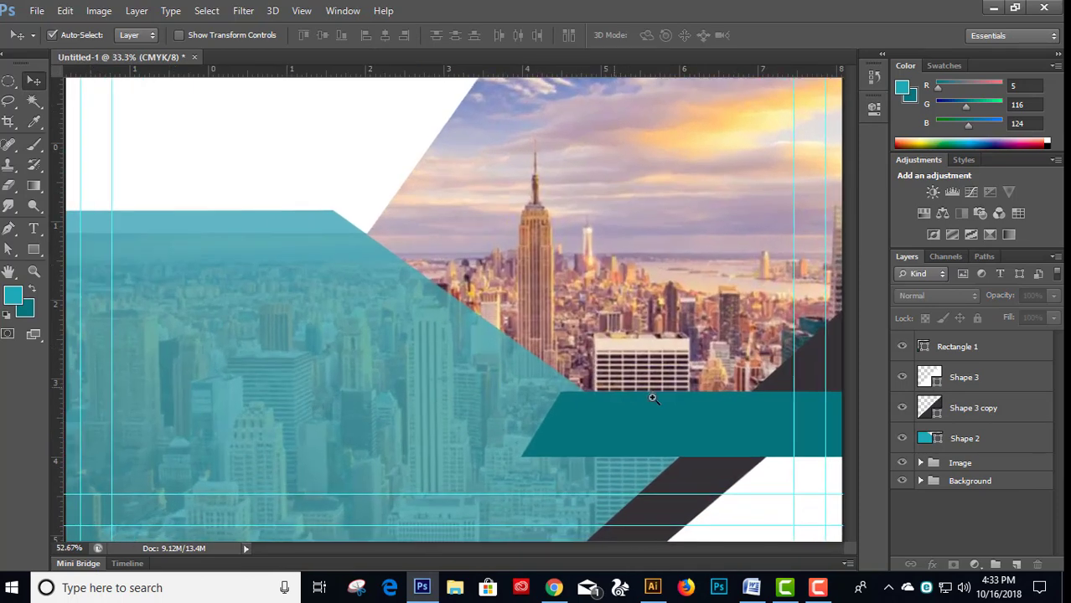
{"action": "scroll", "coordinate": [650, 390], "scroll_direction": "up", "scroll_amount": 1}
{"action": "scroll", "coordinate": [382, 336], "scroll_direction": "up", "scroll_amount": 1}
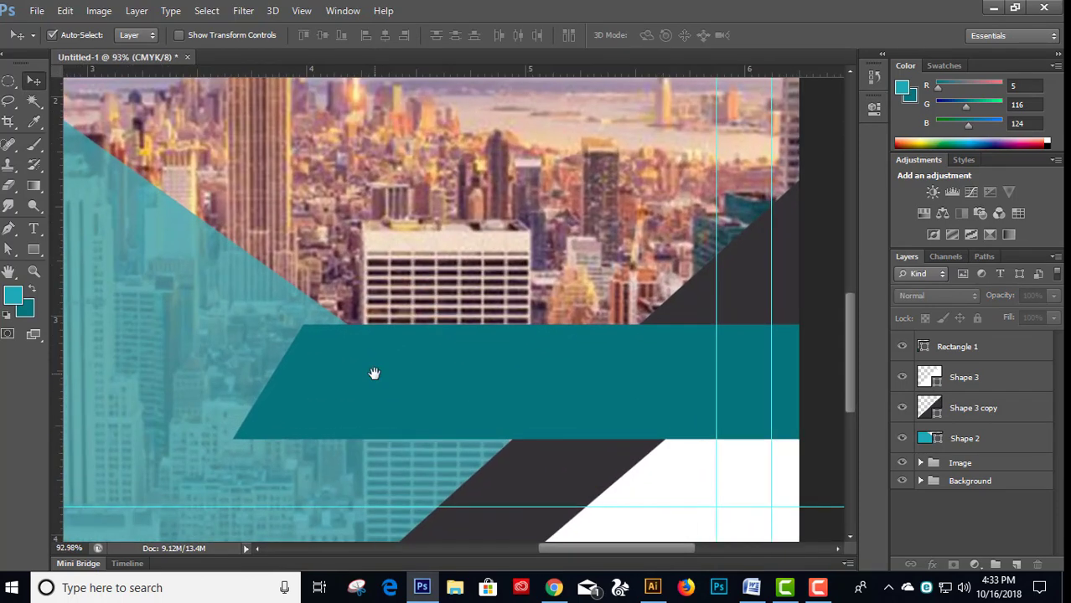
{"action": "key", "text": "t"}
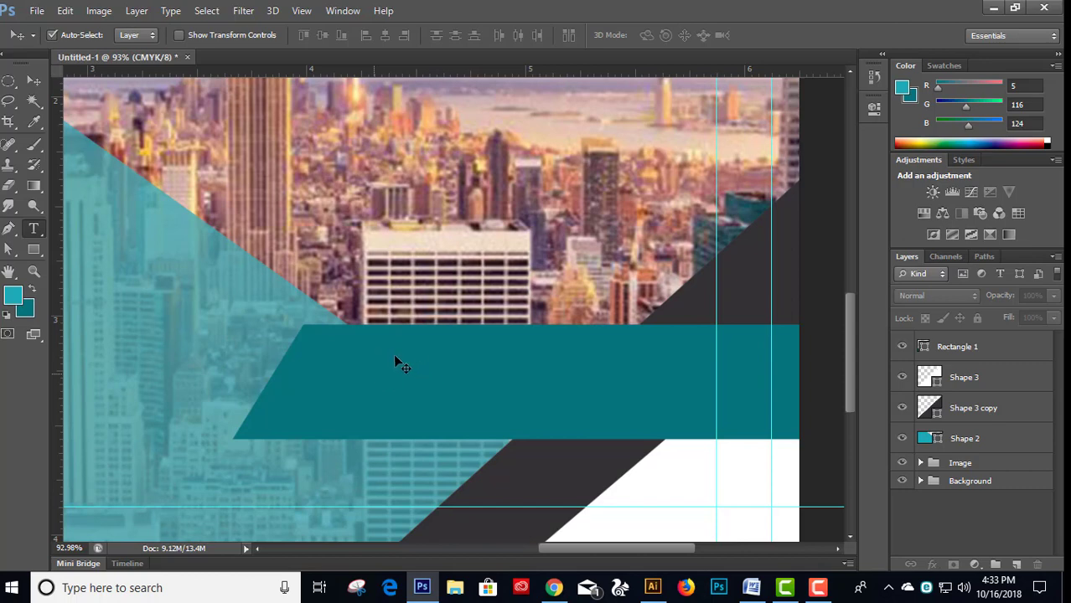
{"action": "key", "text": "t"}
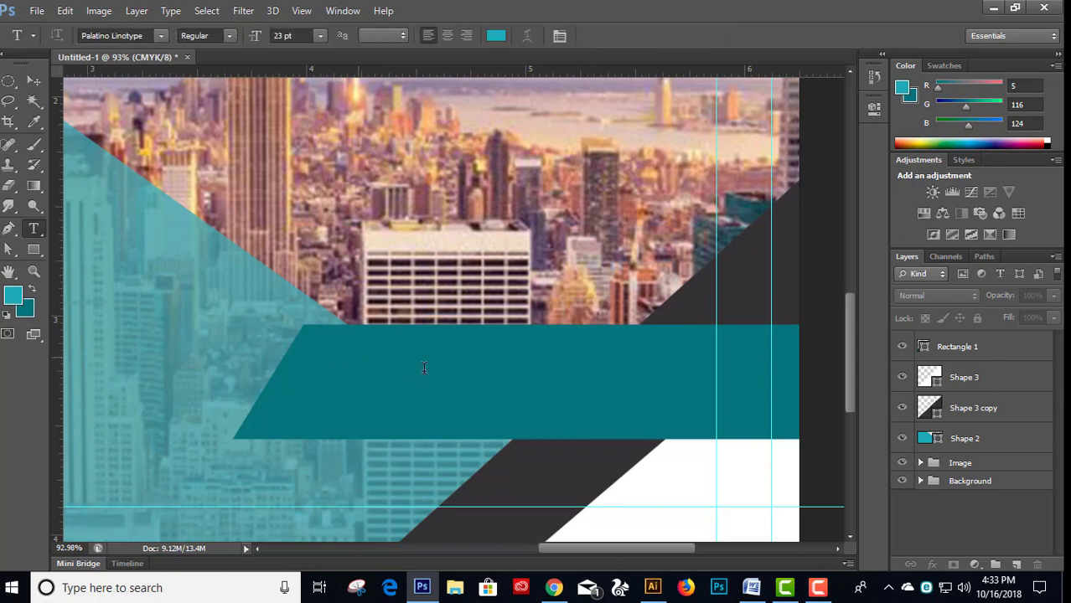
{"action": "left_click", "coordinate": [374, 357]}
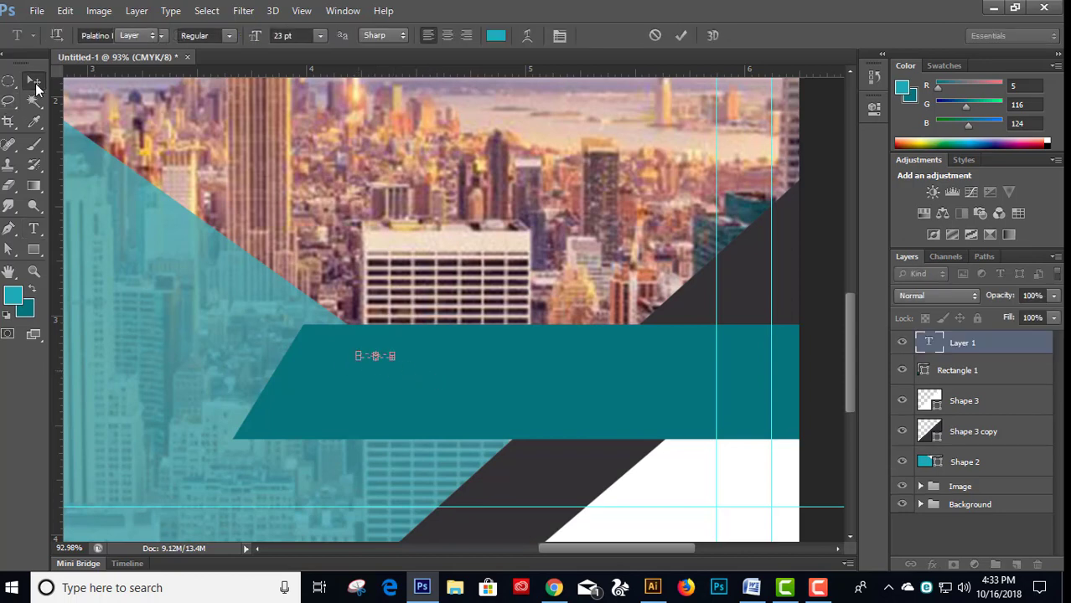
{"action": "left_click", "coordinate": [36, 87]}
{"action": "key", "text": "t"}
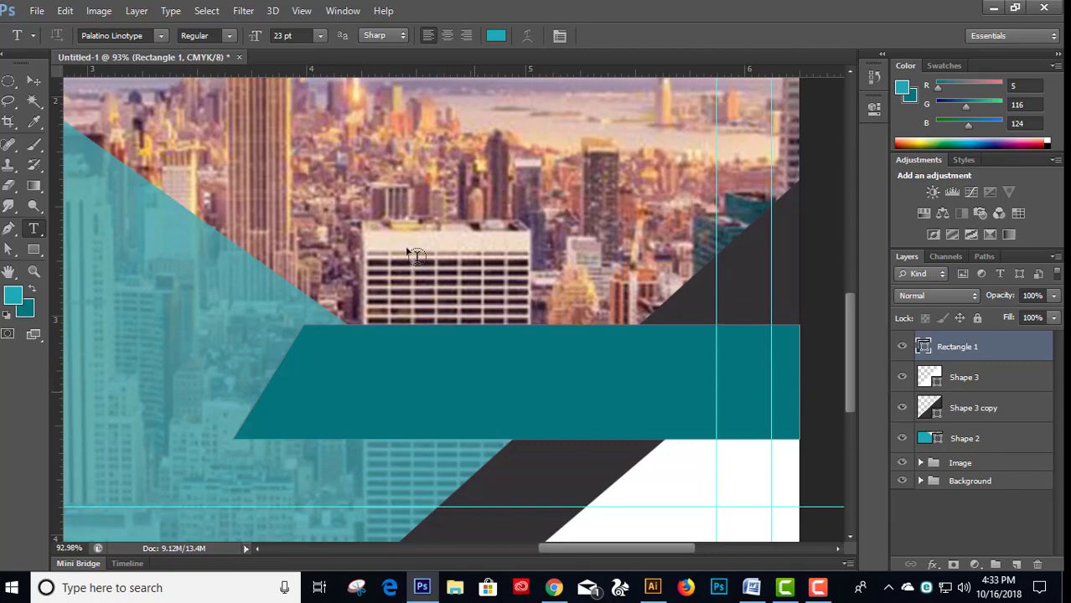
{"action": "scroll", "coordinate": [394, 252], "scroll_direction": "down", "scroll_amount": 3}
{"action": "scroll", "coordinate": [256, 202], "scroll_direction": "down", "scroll_amount": 2}
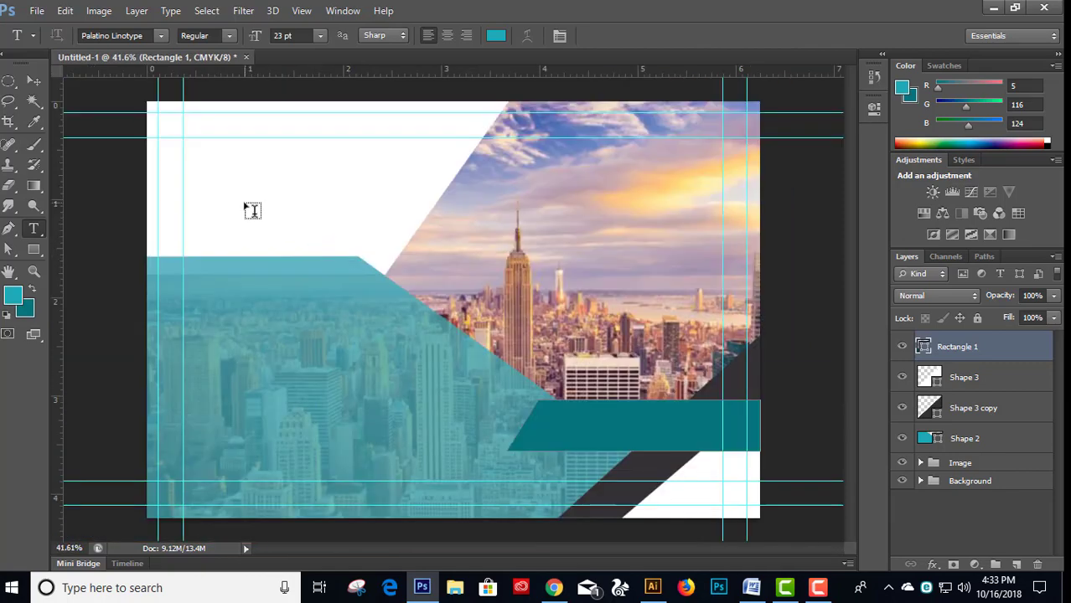
- Add the text 'Call Us Today' and set it to 10 pt
{"action": "left_click", "coordinate": [251, 203]}
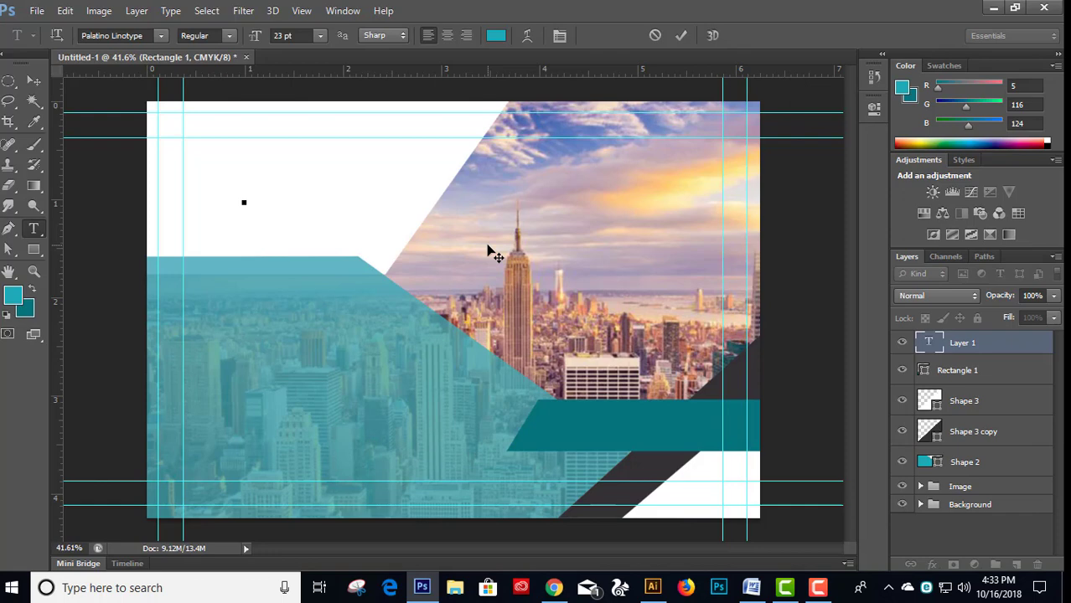
{"action": "type", "text": "Call Us Today"}
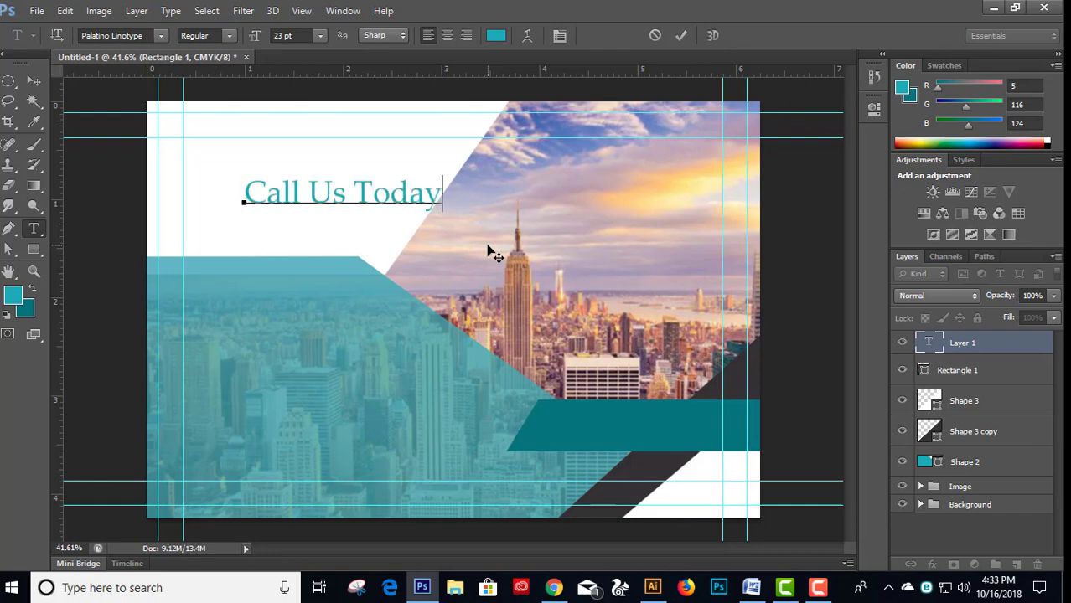
{"action": "left_click", "coordinate": [33, 84]}
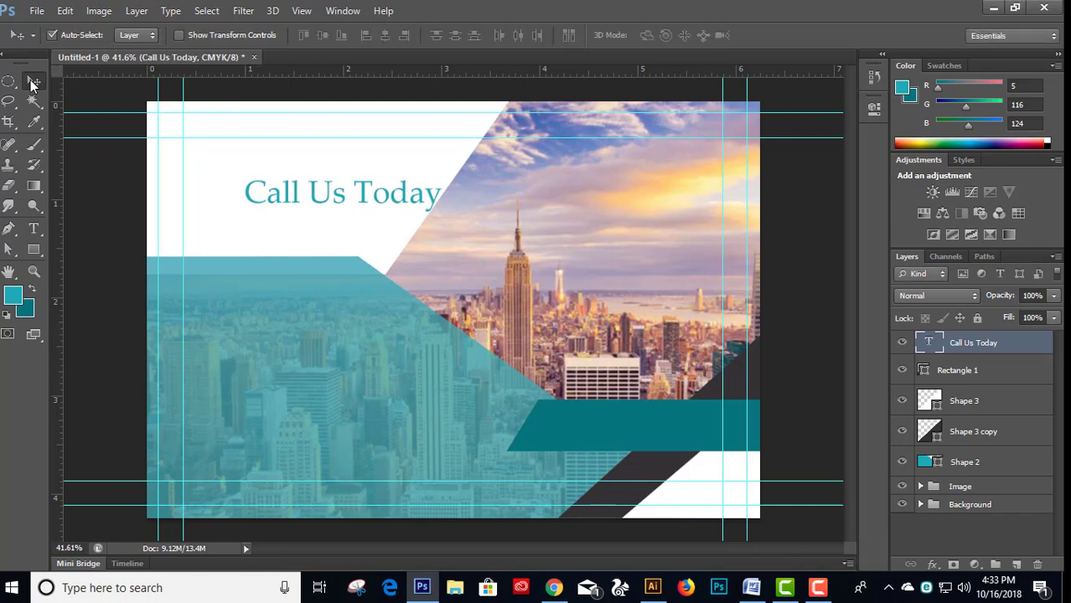
{"action": "key", "text": "t"}
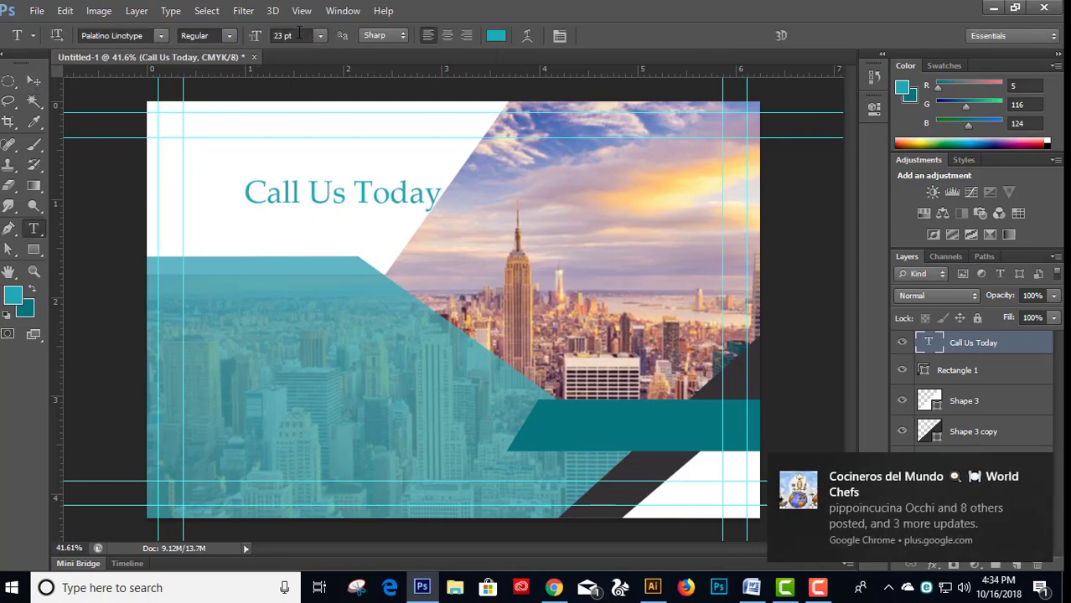
{"action": "left_click", "coordinate": [299, 34]}
{"action": "left_click", "coordinate": [320, 35]}
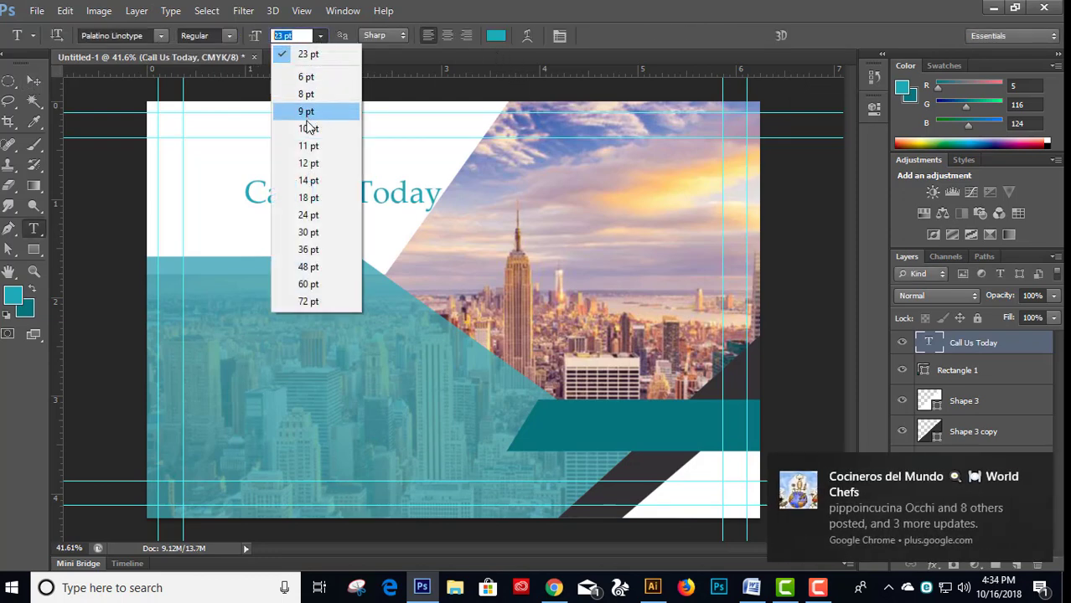
{"action": "left_click", "coordinate": [308, 112]}
- Move 'Call Us Today' onto the teal bar and fill it white
{"action": "left_click", "coordinate": [33, 80]}
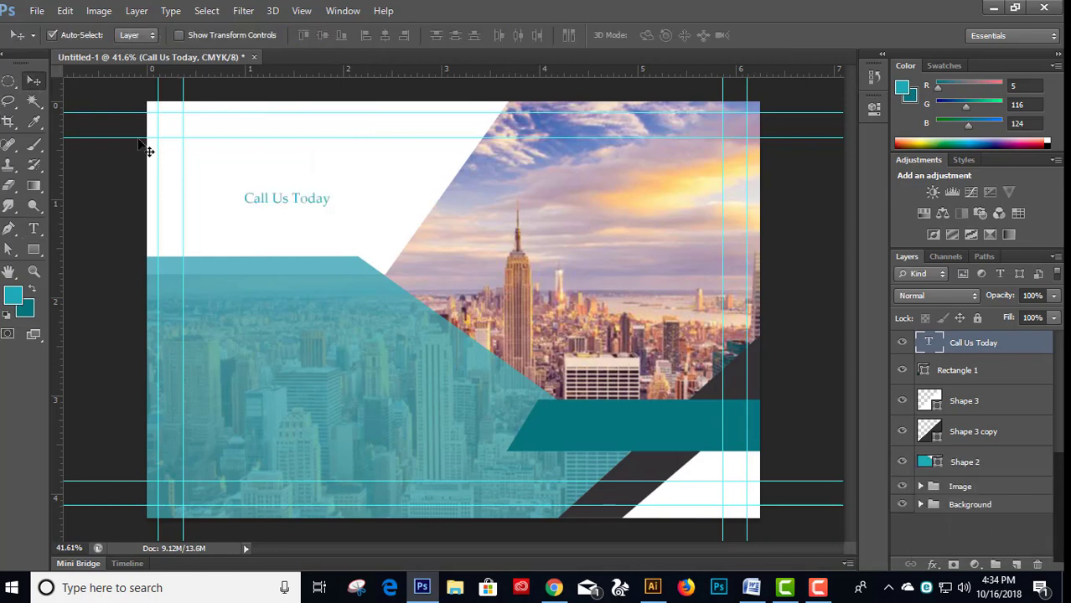
{"action": "left_click_drag", "start_coordinate": [260, 203], "coordinate": [607, 421]}
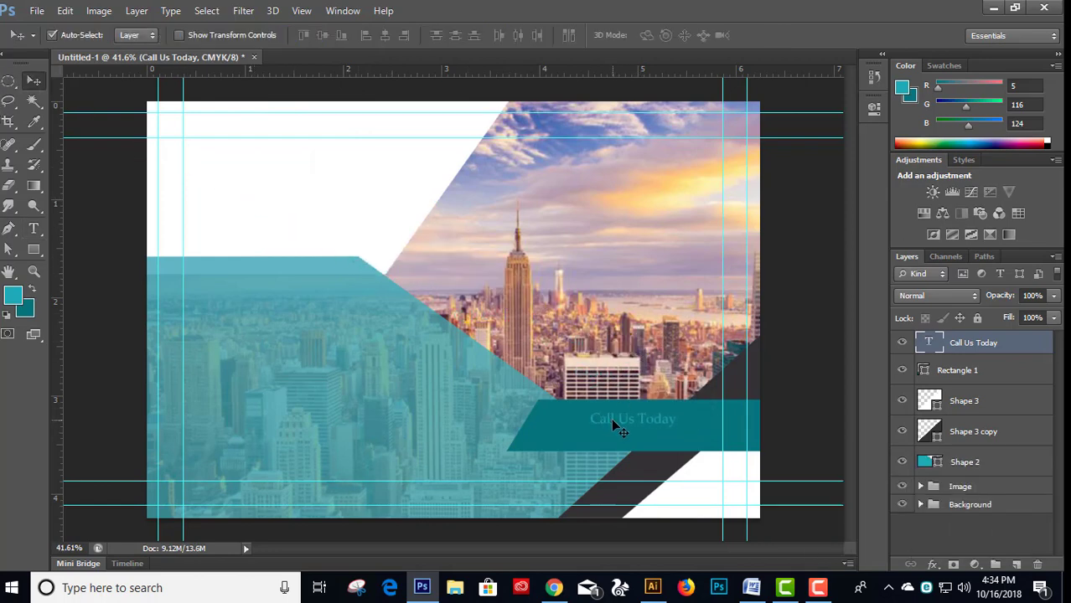
{"action": "key", "text": "d"}
{"action": "key", "text": "ctrl+BackSpace"}
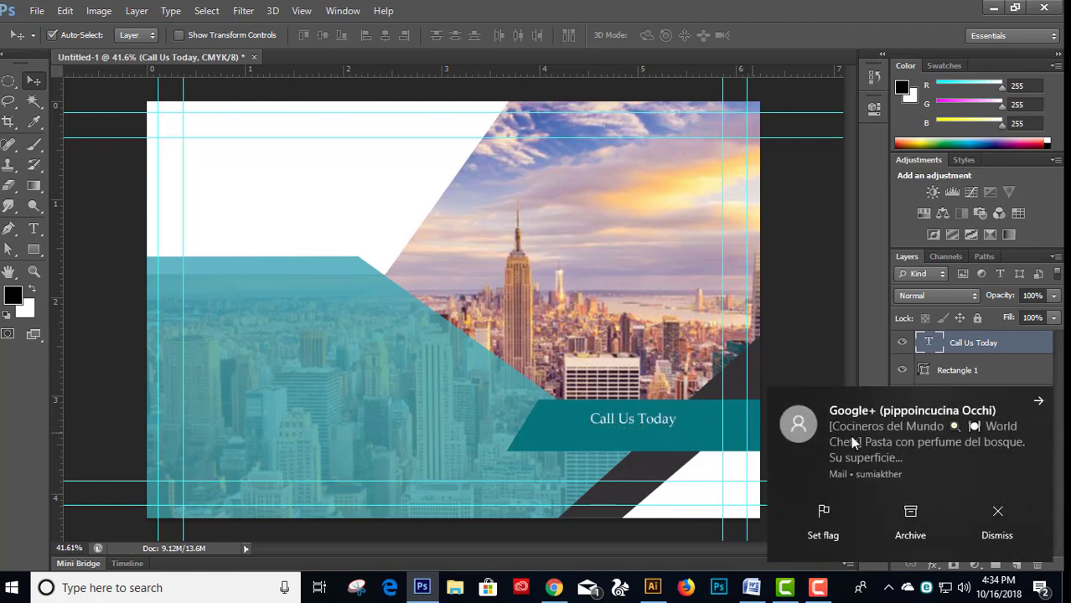
- Clear the Windows notifications and zoom in around the Call Us Today text
{"action": "left_click", "coordinate": [1039, 587]}
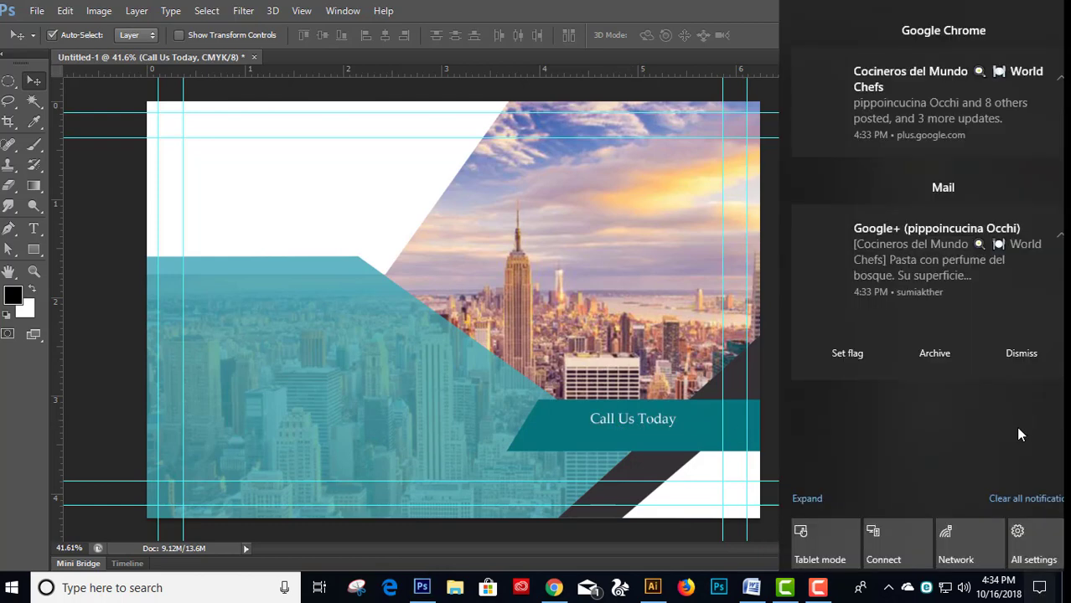
{"action": "left_click", "coordinate": [1008, 499]}
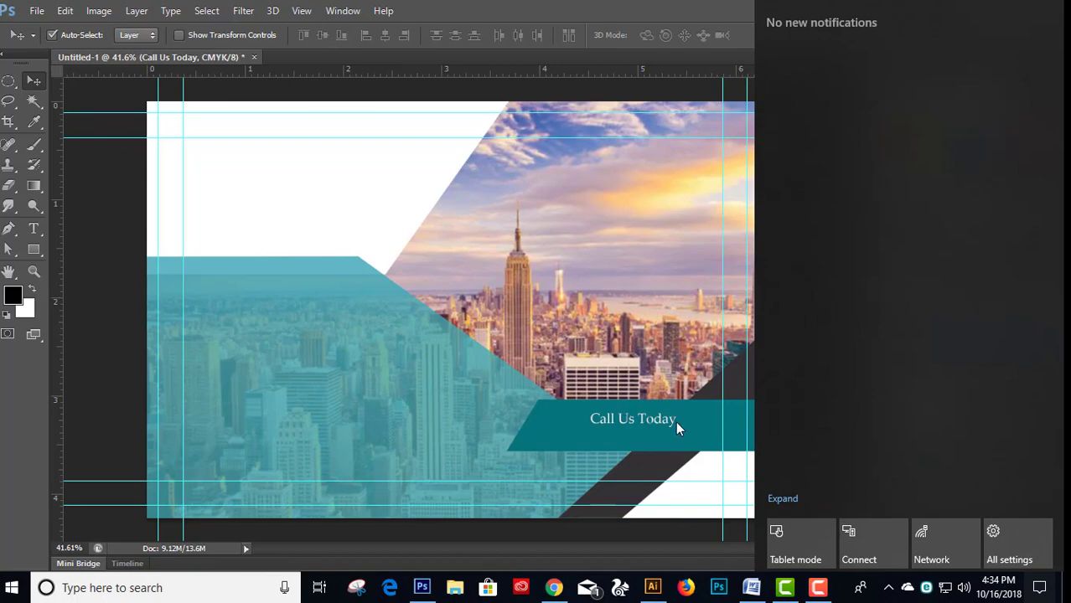
{"action": "left_click", "coordinate": [675, 422]}
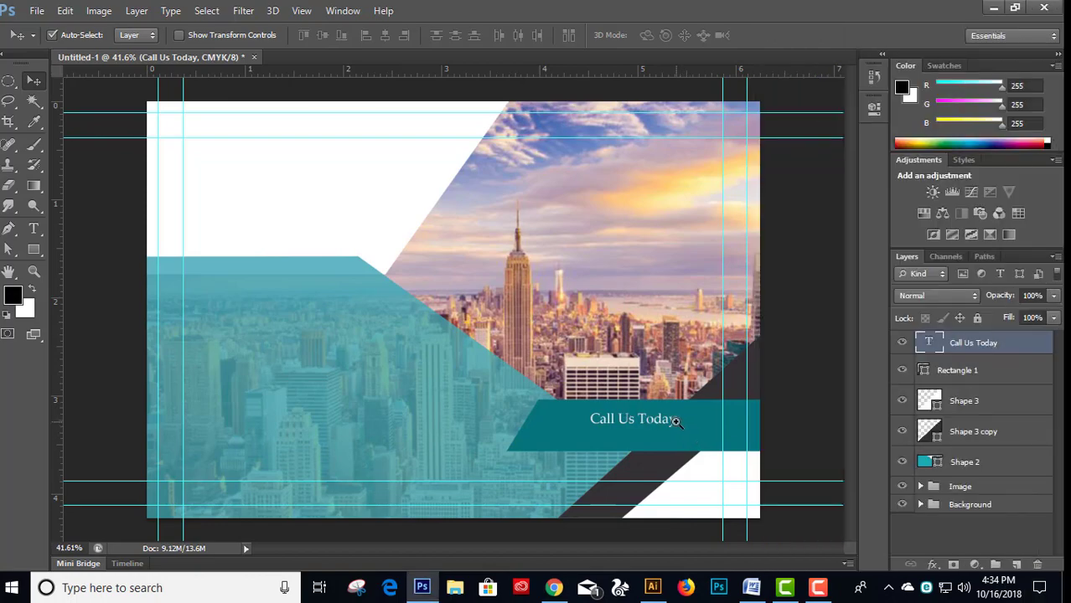
{"action": "left_click_drag", "start_coordinate": [675, 422], "coordinate": [424, 331]}
- Change the Call Us Today font to Roboto Slab
{"action": "key", "text": "t"}
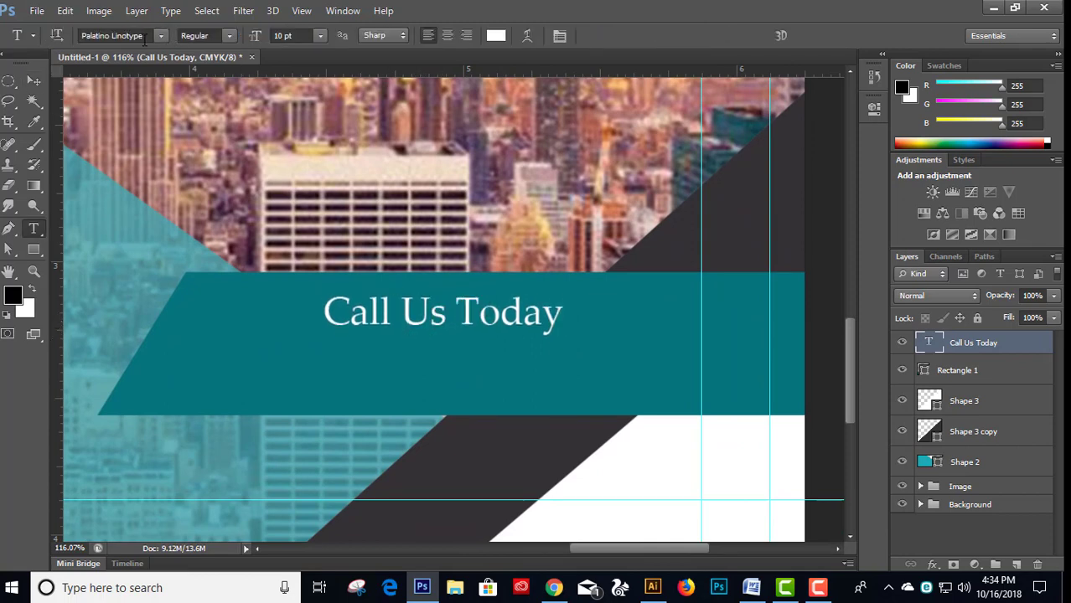
{"action": "left_click", "coordinate": [145, 36]}
{"action": "key", "text": "Down"}
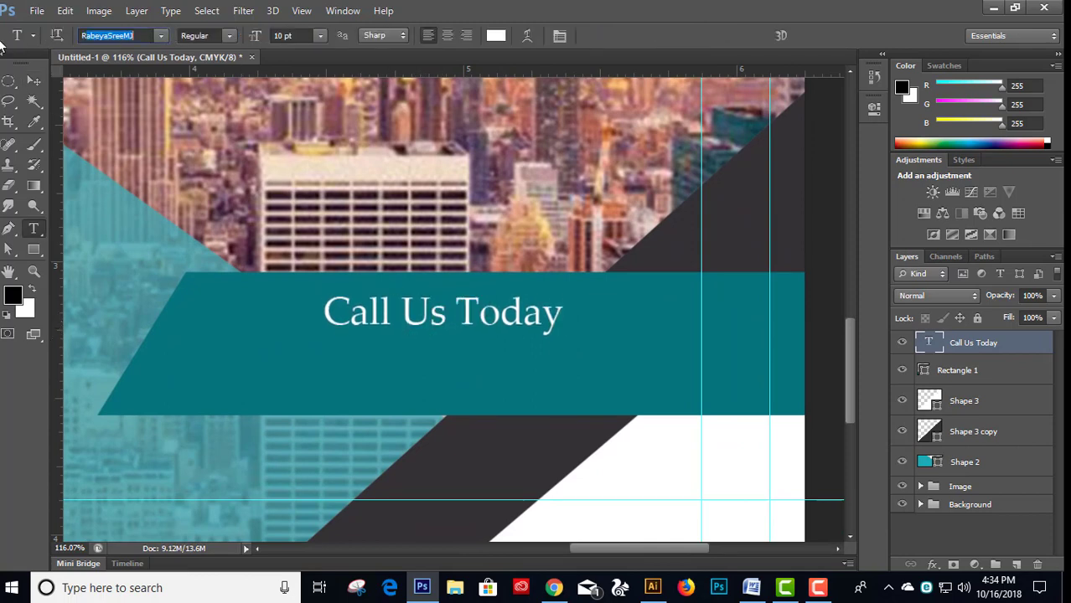
{"action": "type", "text": "Roboto"}
{"action": "key", "text": "Return"}
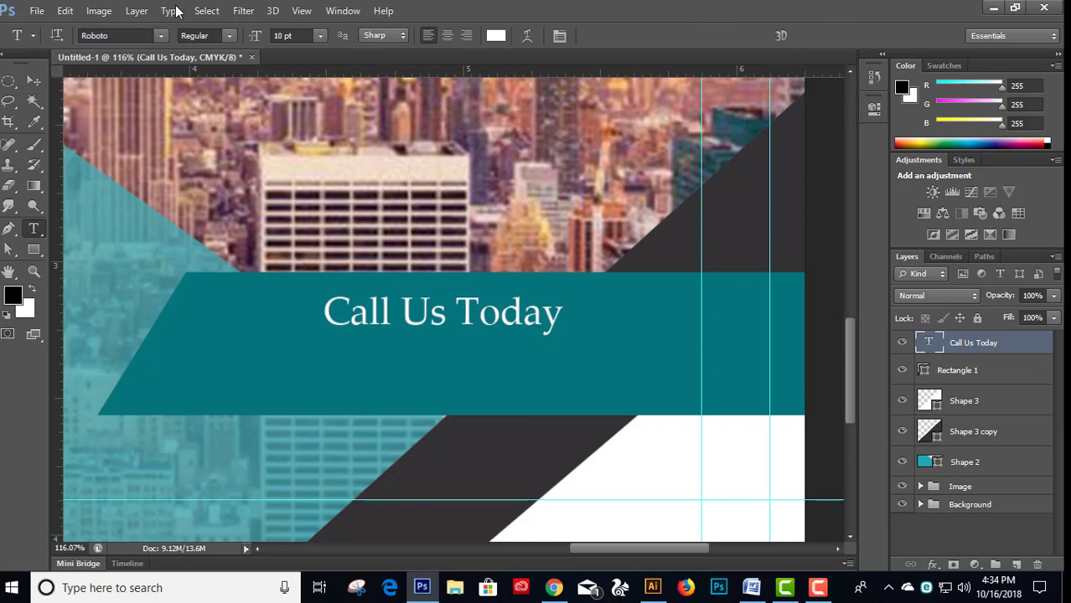
{"action": "left_click", "coordinate": [161, 37]}
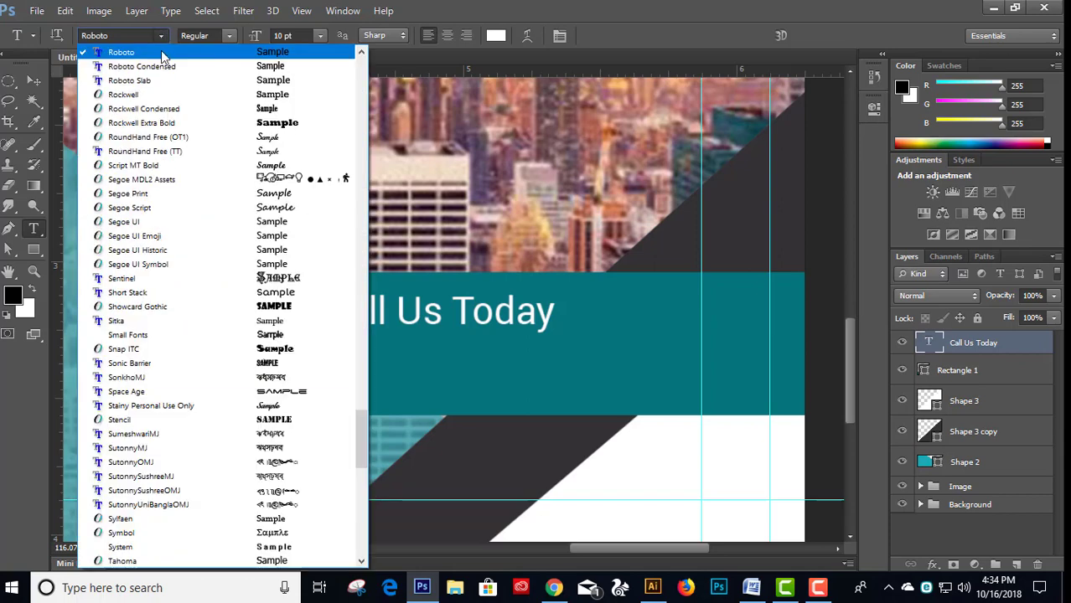
{"action": "left_click", "coordinate": [142, 78]}
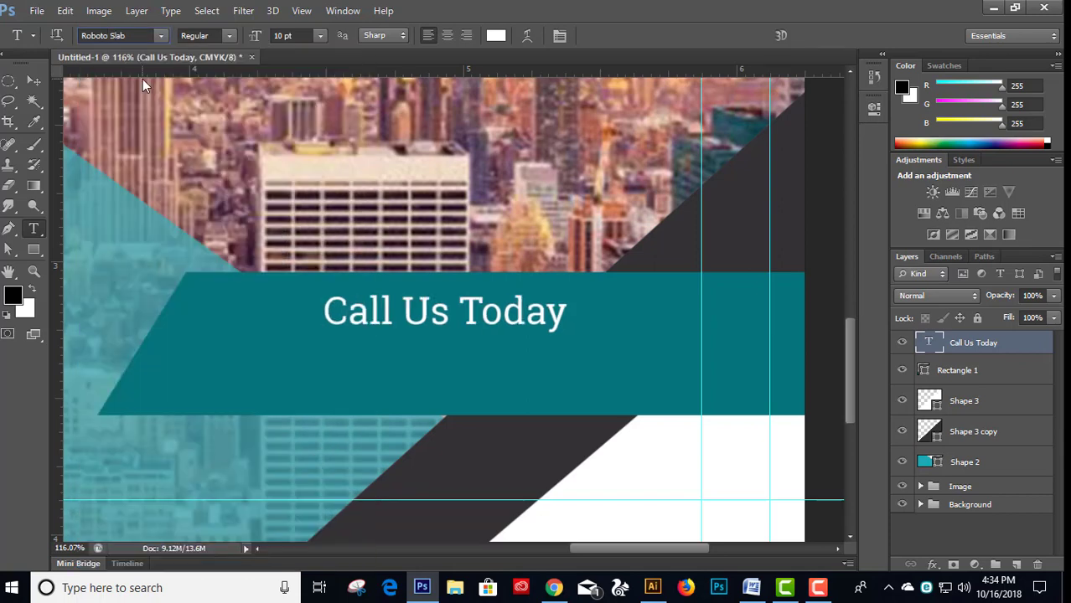
- Add a placeholder phone number on a new line beneath Call Us Today
{"action": "left_click", "coordinate": [563, 325]}
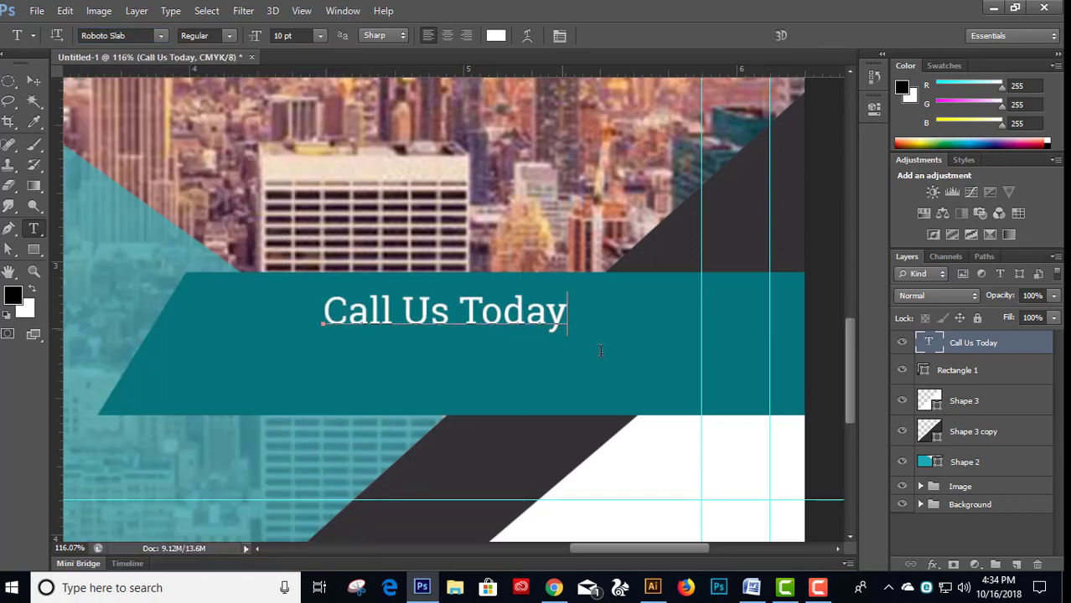
{"action": "key", "text": "Return"}
{"action": "type", "text": ")"}
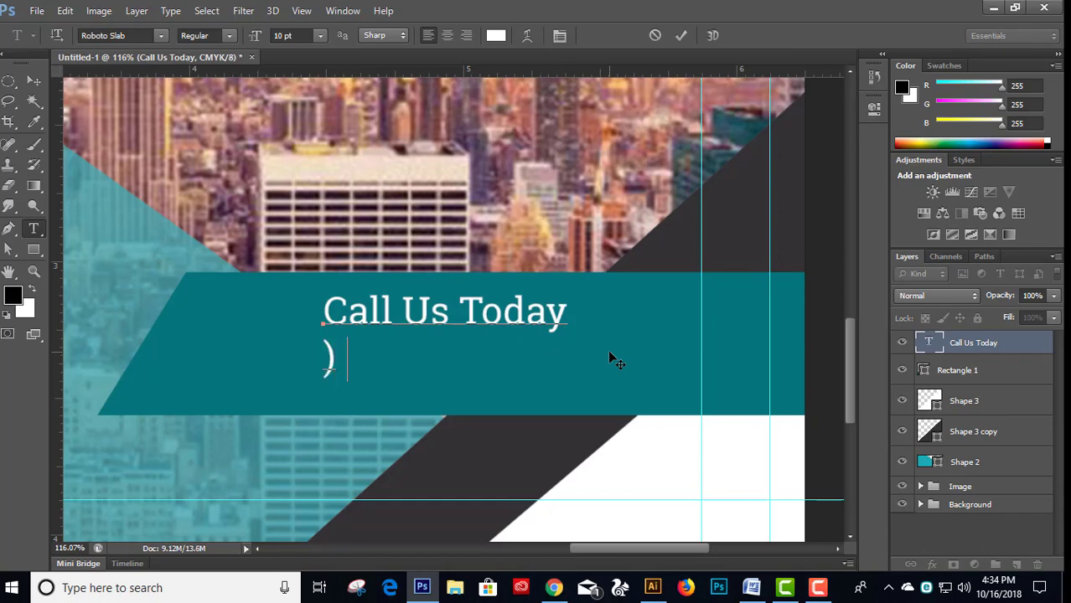
{"action": "type", "text": ")"}
{"action": "key", "text": "BackSpace"}
{"action": "key", "text": "BackSpace"}
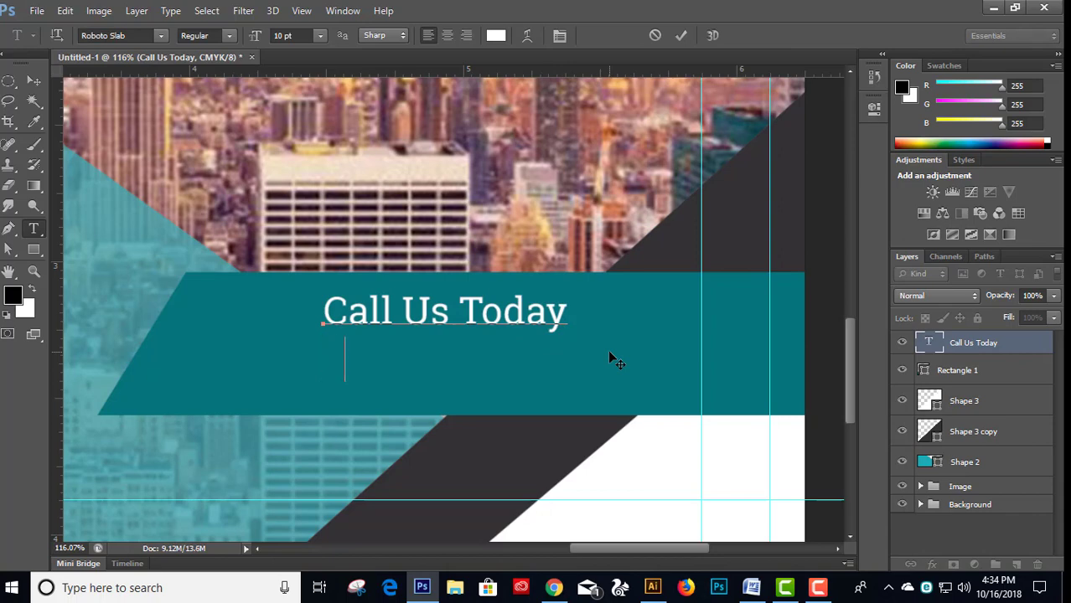
{"action": "type", "text": "000 12"}
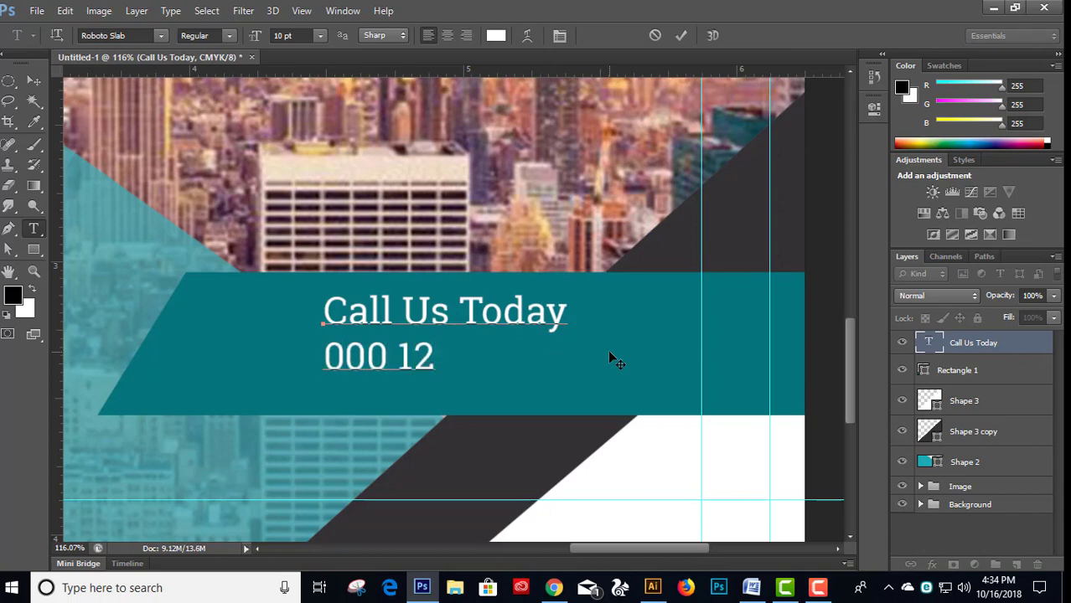
{"action": "type", "text": "3 45 "}
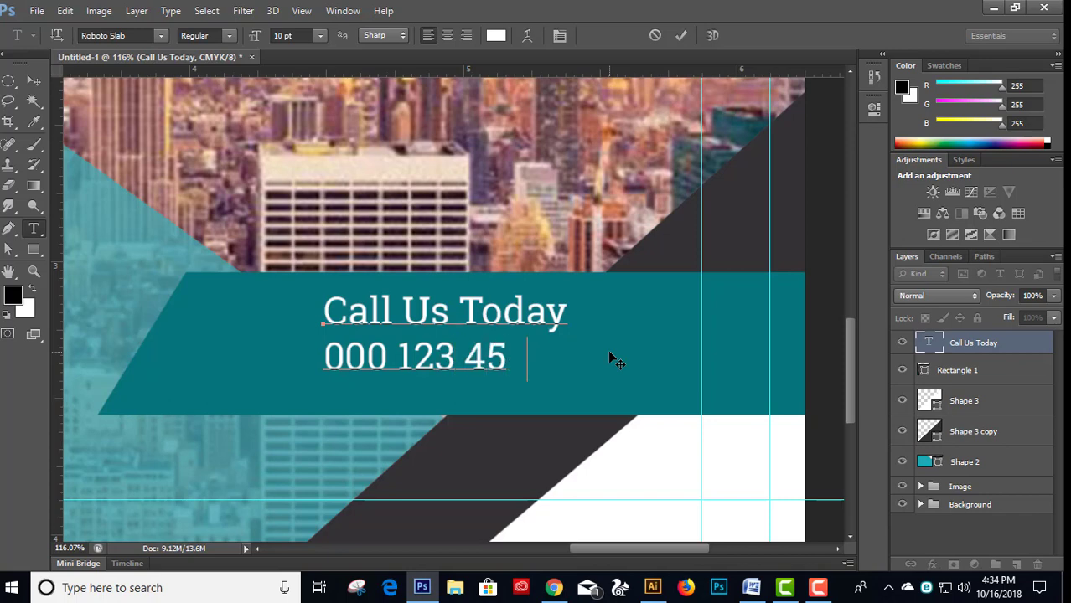
{"action": "type", "text": "6 789"}
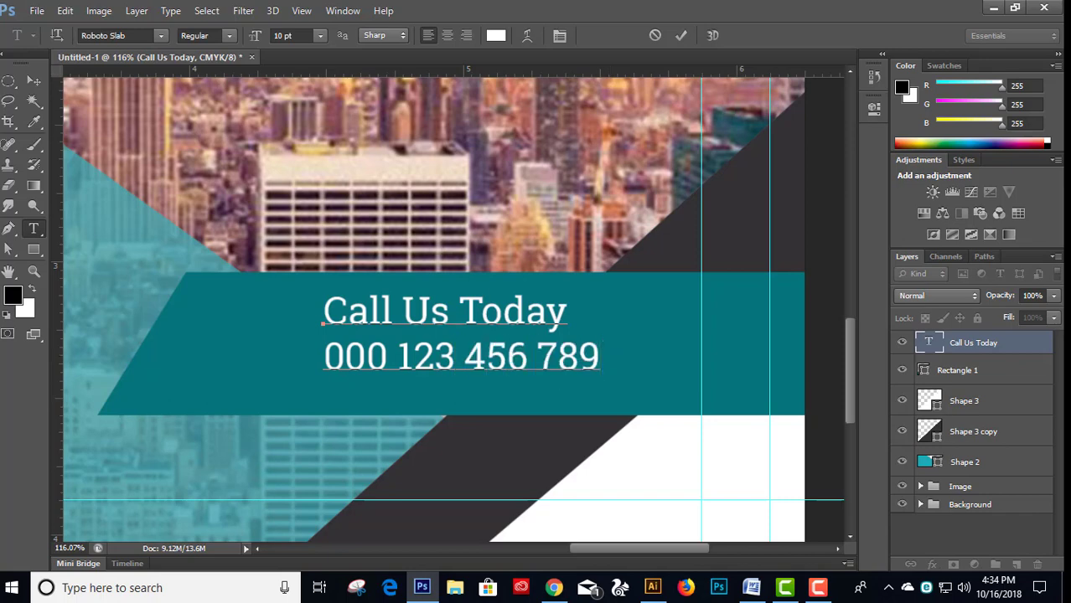
{"action": "left_click", "coordinate": [42, 88]}
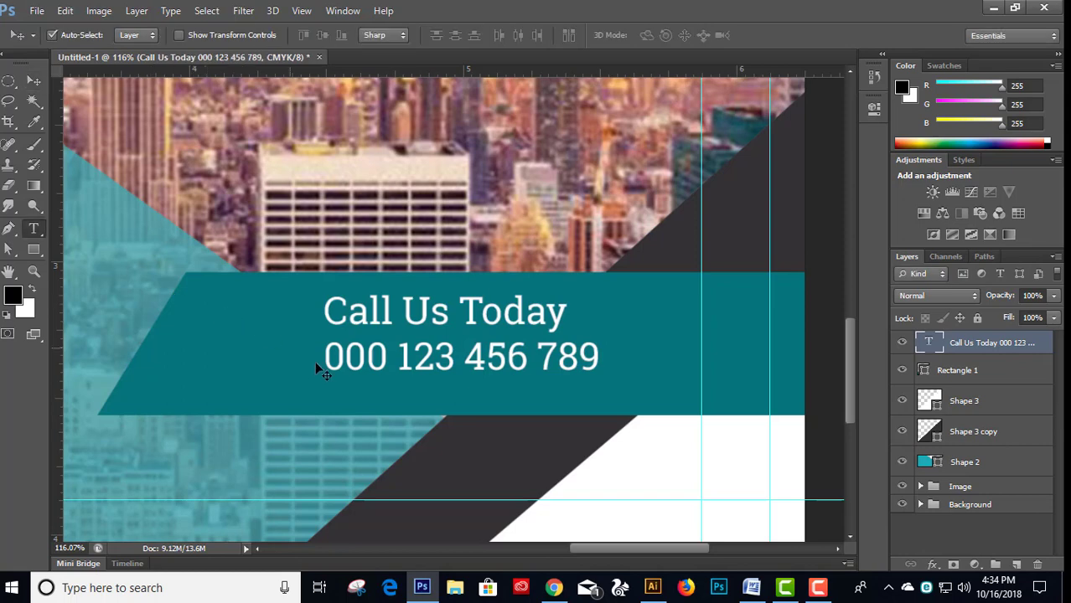
- Make the phone number line 14 pt
{"action": "key", "text": "t"}
{"action": "left_click_drag", "start_coordinate": [324, 361], "coordinate": [629, 352]}
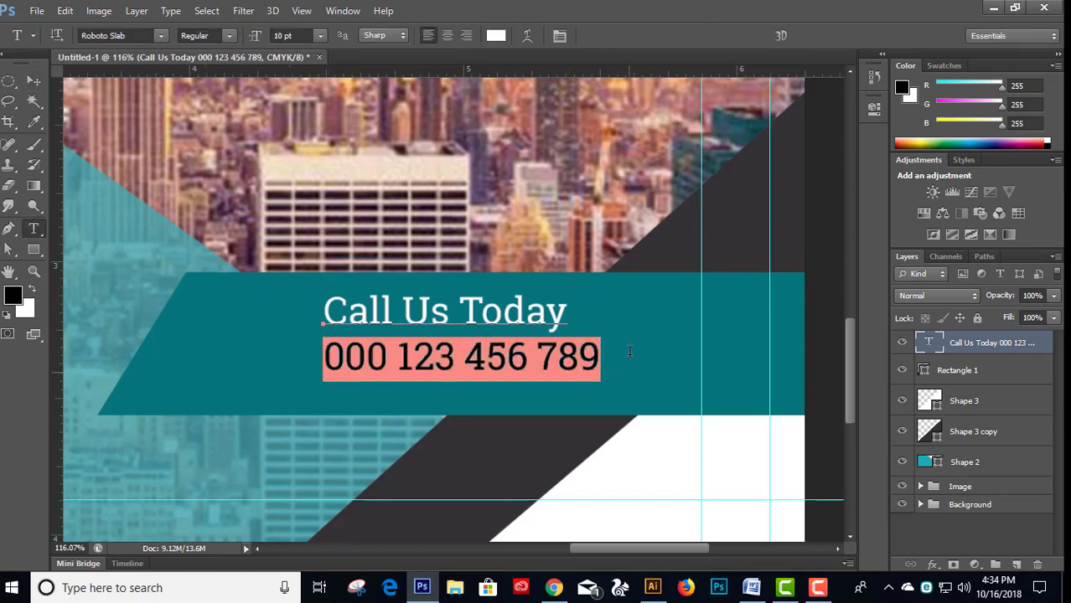
{"action": "left_click", "coordinate": [320, 36]}
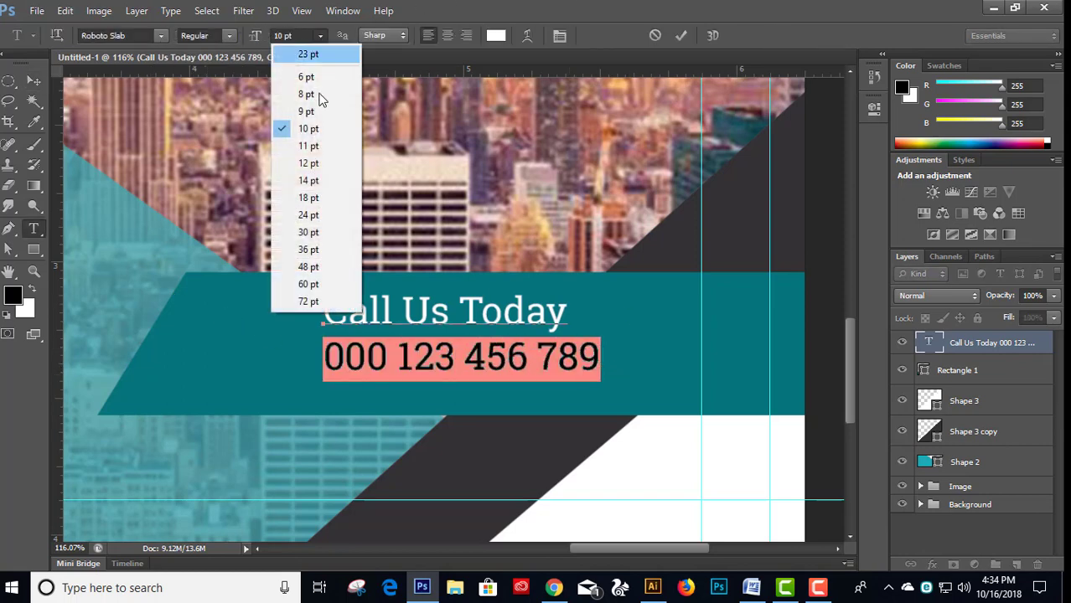
{"action": "left_click", "coordinate": [308, 181]}
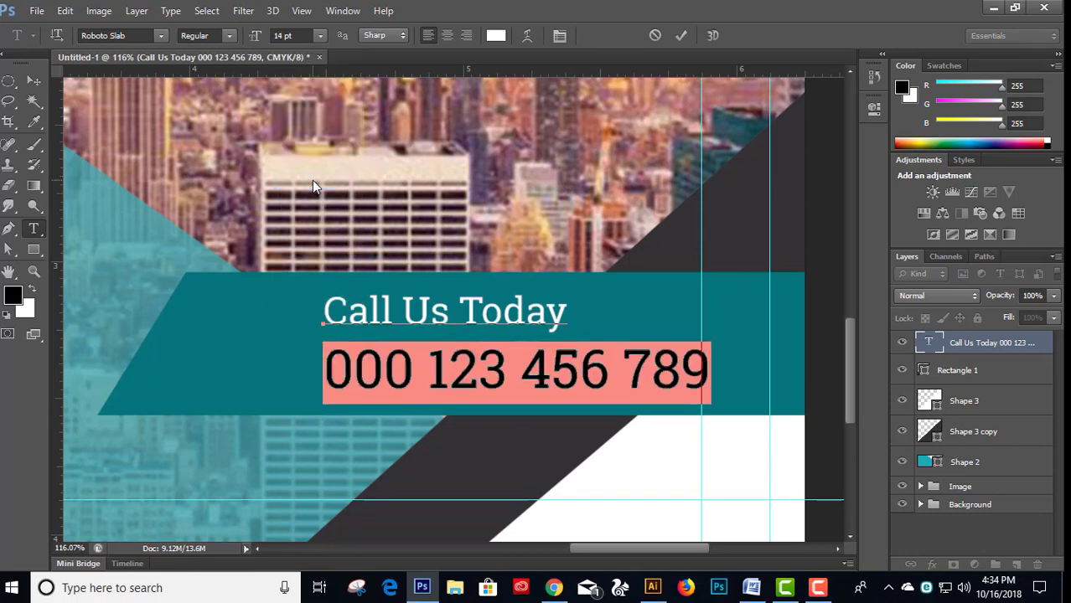
{"action": "left_click", "coordinate": [34, 82]}
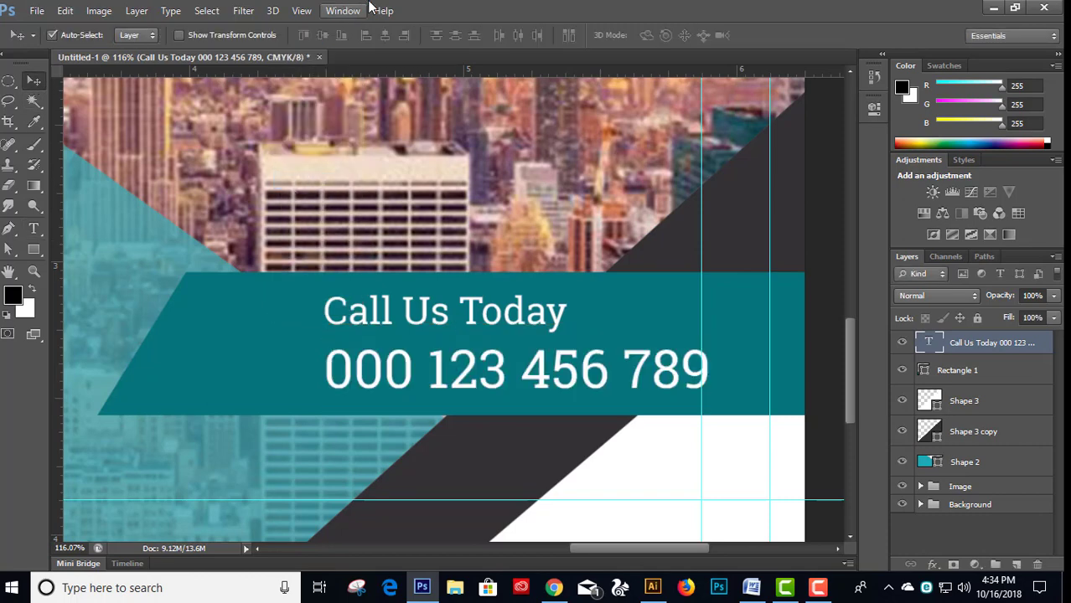
- Centre-align both text lines and shift the block right to centre it on the bar
{"action": "key", "text": "t"}
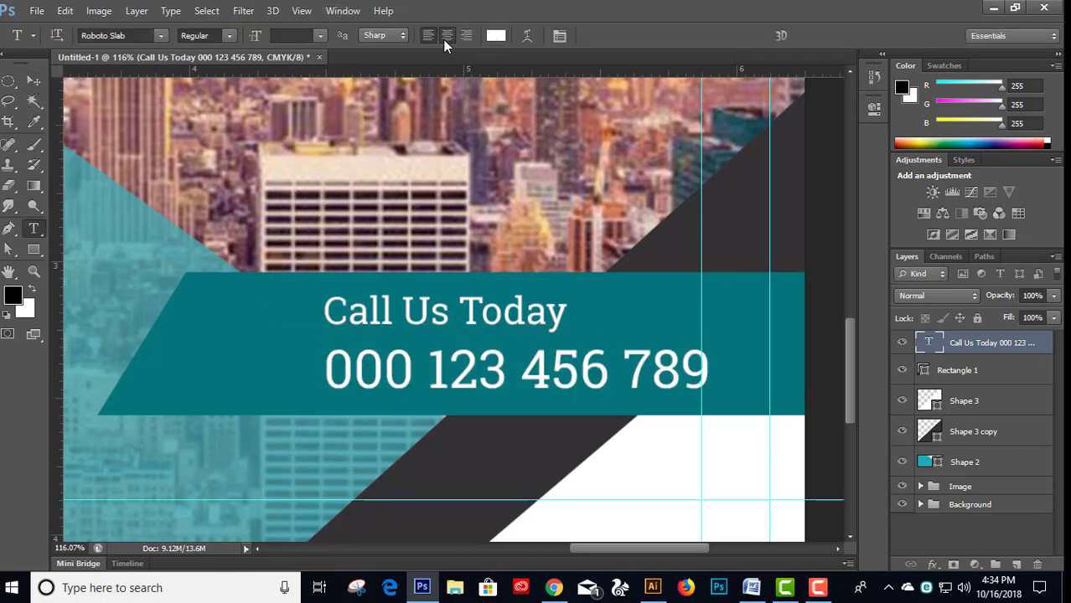
{"action": "left_click", "coordinate": [446, 37]}
{"action": "left_click", "coordinate": [34, 82]}
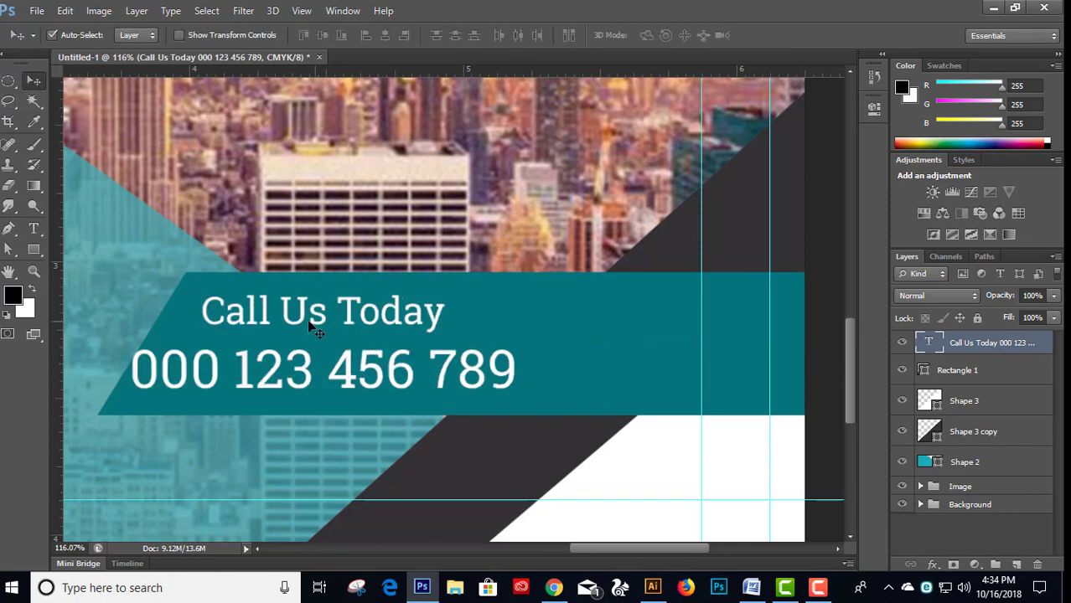
{"action": "mouse_move", "coordinate": [324, 326]}
{"action": "left_mouse_down"}
{"action": "mouse_move", "coordinate": [474, 328]}
{"action": "mouse_move", "coordinate": [447, 324]}
{"action": "mouse_move", "coordinate": [458, 324]}
{"action": "left_mouse_up"}
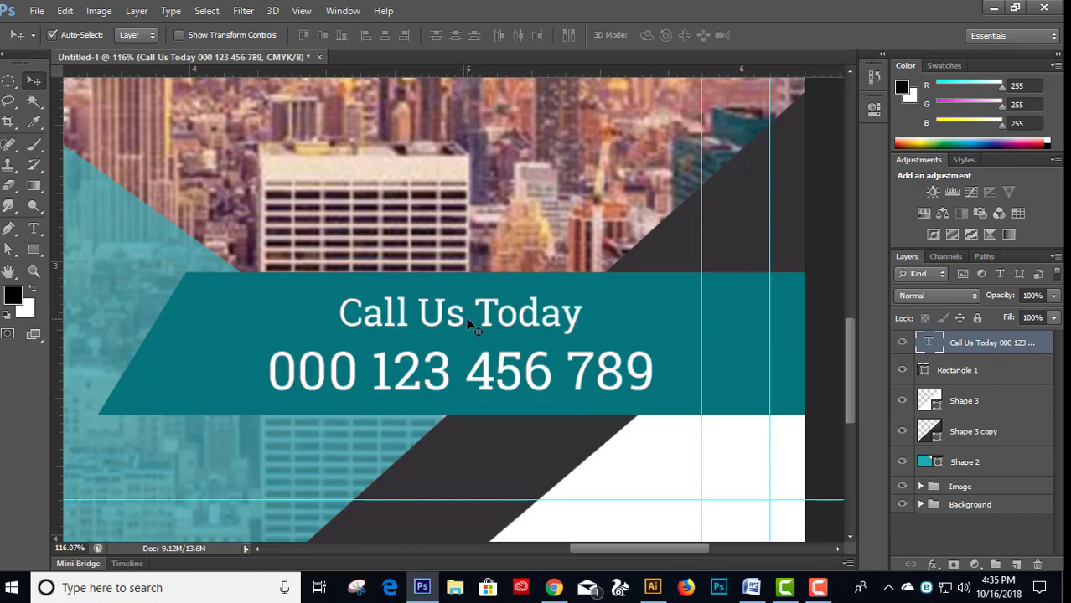
- Make the phone number bold, then zoom out to view the whole card
{"action": "key", "text": "t"}
{"action": "left_click_drag", "start_coordinate": [268, 372], "coordinate": [653, 373]}
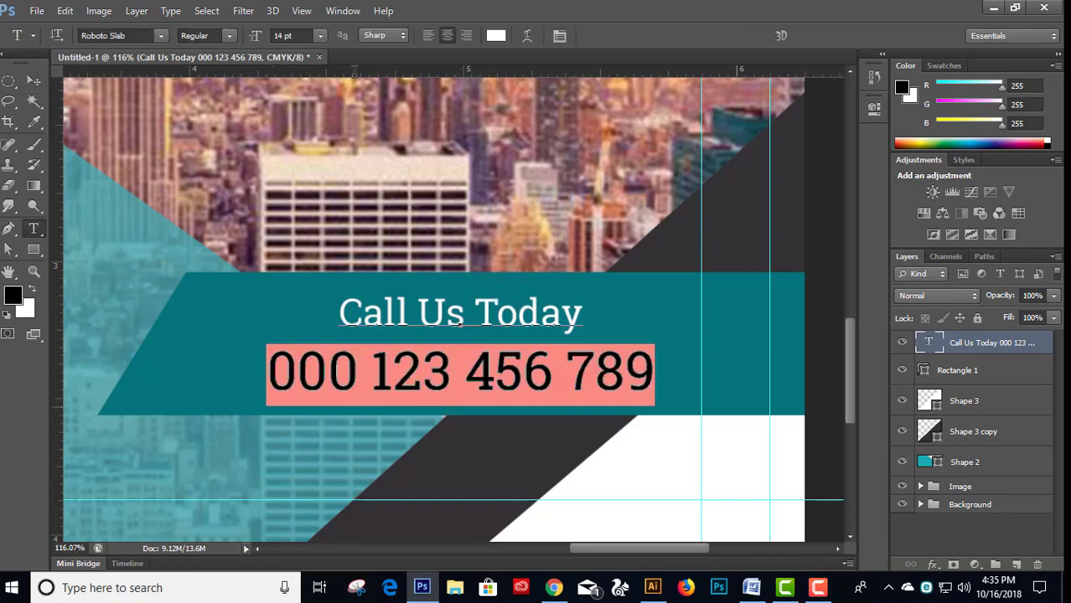
{"action": "left_click", "coordinate": [233, 35]}
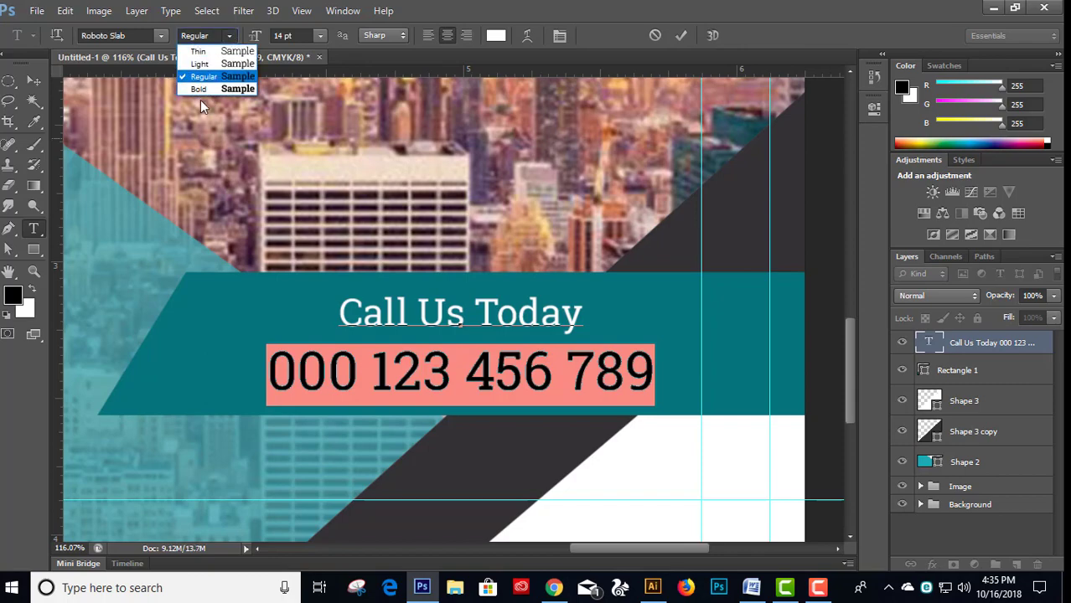
{"action": "left_click", "coordinate": [209, 87]}
{"action": "left_click", "coordinate": [34, 80]}
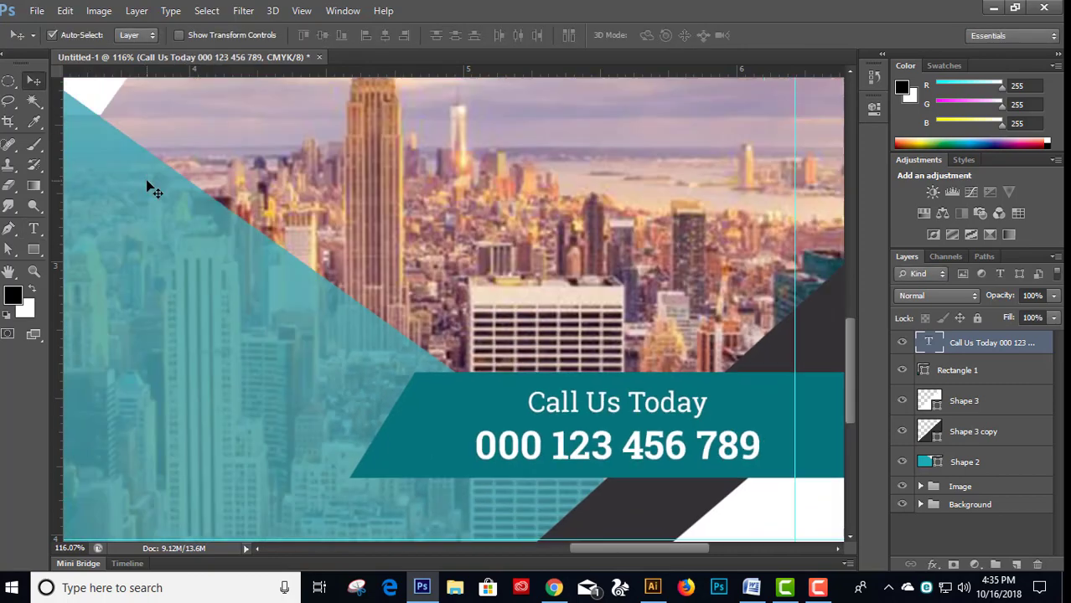
{"action": "key", "text": "ctrl+minus"}
{"action": "key", "text": "ctrl+minus"}
{"action": "key", "text": "ctrl+minus"}
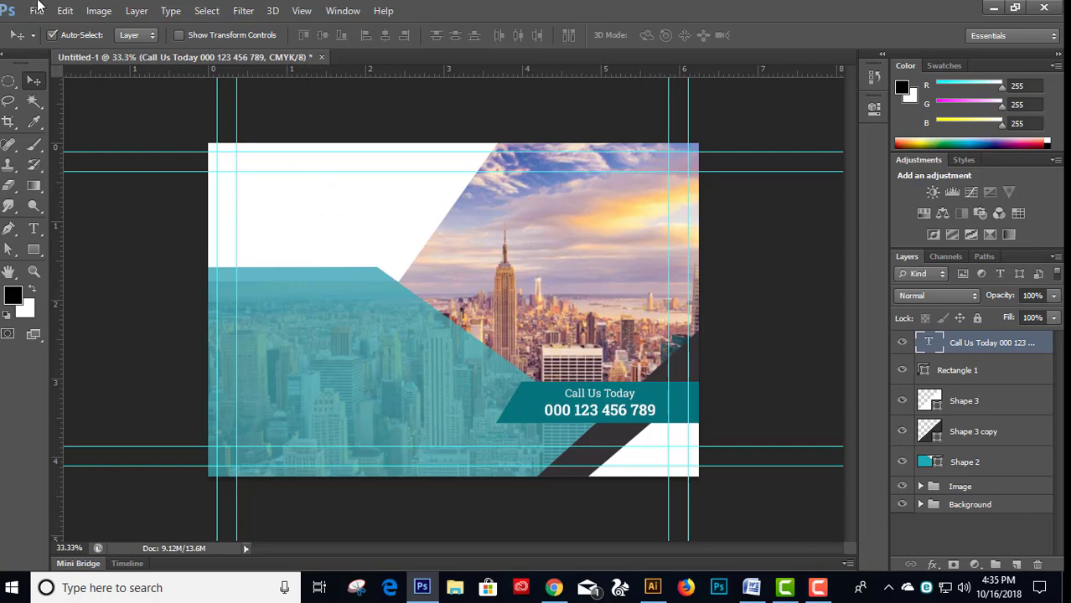
- Bring up the Open dialog and browse the Desktop's contents
{"action": "left_click", "coordinate": [37, 10]}
{"action": "left_click", "coordinate": [57, 41]}
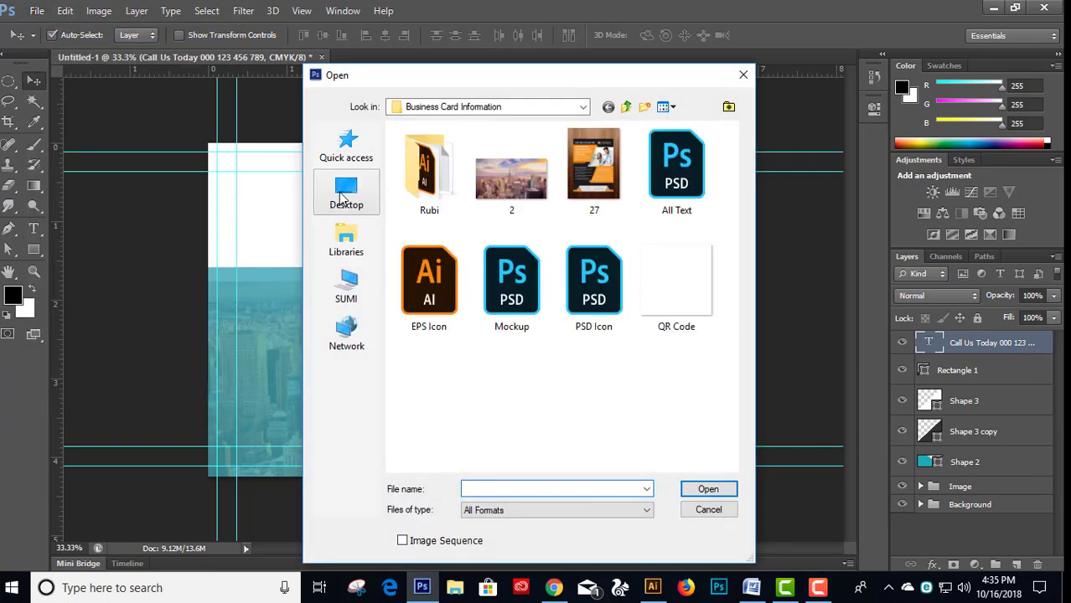
{"action": "left_click", "coordinate": [341, 194]}
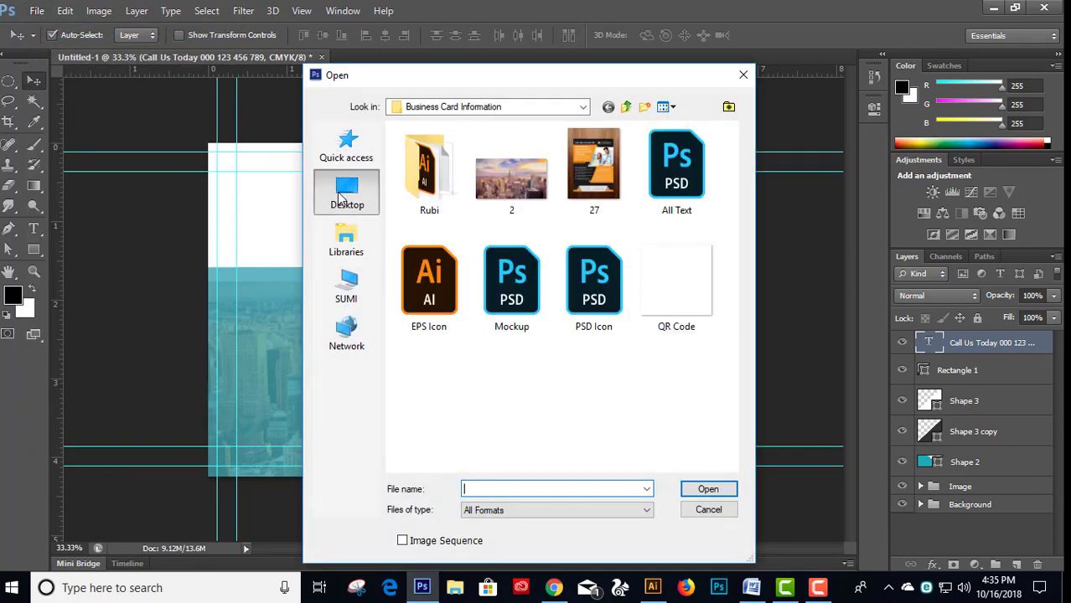
{"action": "scroll", "coordinate": [618, 352], "scroll_direction": "down", "scroll_amount": 3}
{"action": "scroll", "coordinate": [604, 333], "scroll_direction": "down", "scroll_amount": 3}
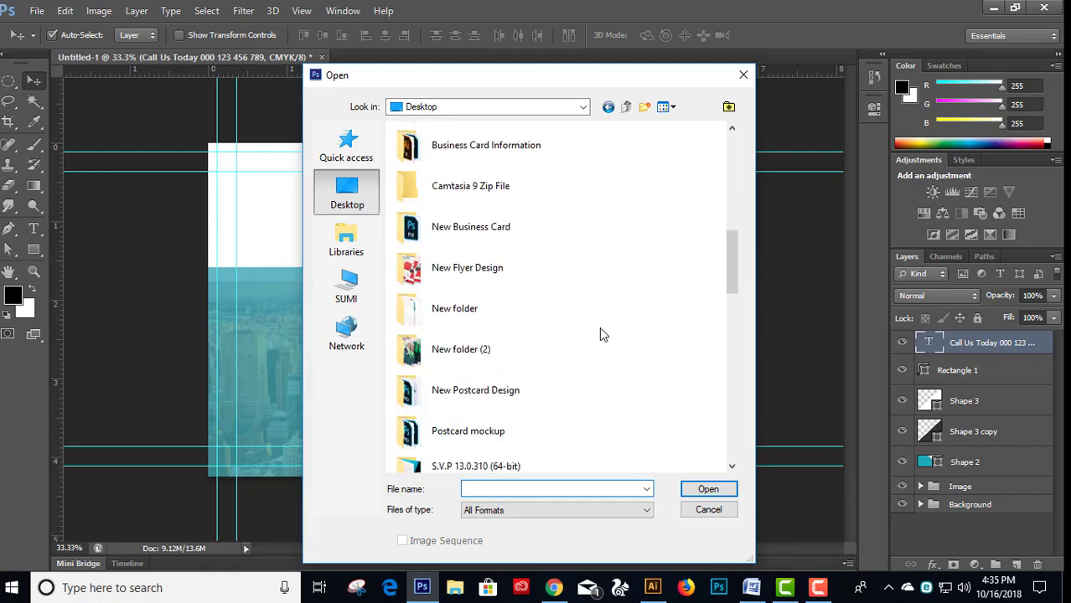
{"action": "scroll", "coordinate": [600, 331], "scroll_direction": "down", "scroll_amount": 3}
{"action": "scroll", "coordinate": [601, 327], "scroll_direction": "down", "scroll_amount": 3}
{"action": "scroll", "coordinate": [600, 328], "scroll_direction": "down", "scroll_amount": 3}
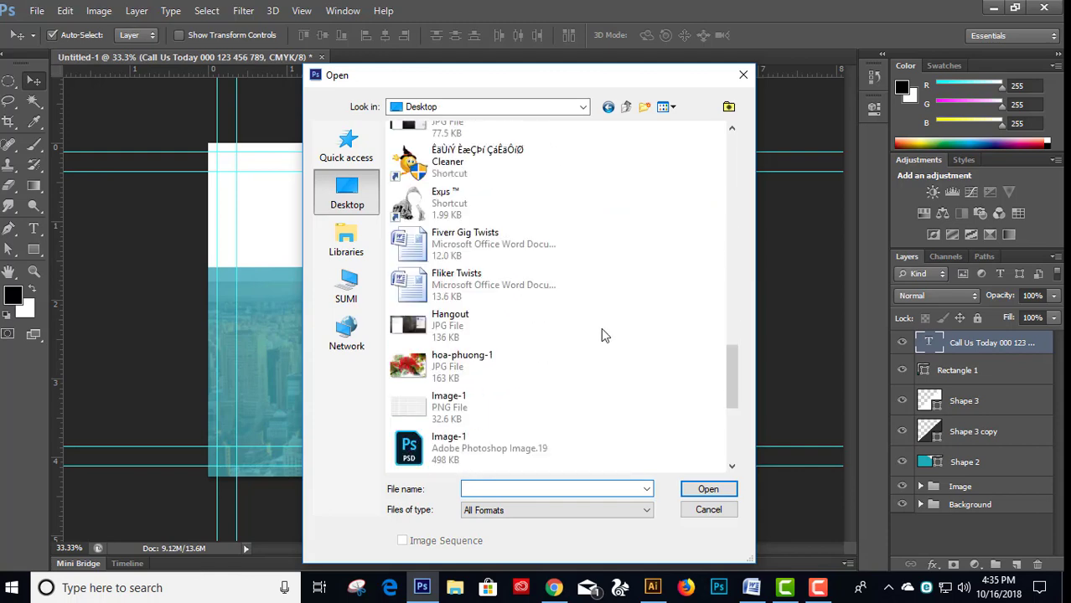
{"action": "scroll", "coordinate": [601, 328], "scroll_direction": "down", "scroll_amount": 3}
{"action": "scroll", "coordinate": [601, 330], "scroll_direction": "up", "scroll_amount": 3}
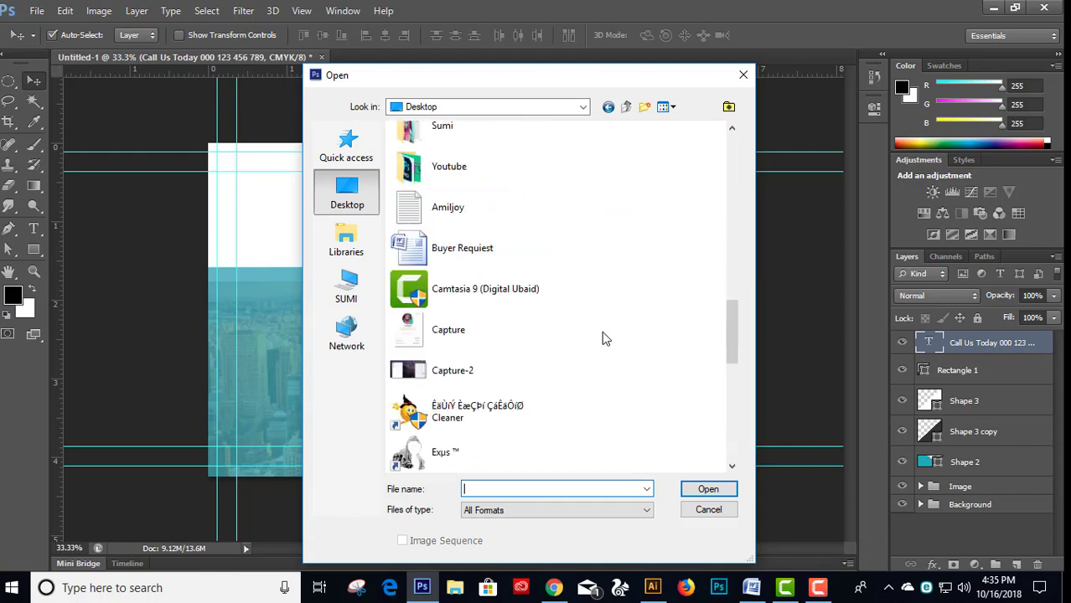
{"action": "scroll", "coordinate": [602, 331], "scroll_direction": "up", "scroll_amount": 2}
{"action": "scroll", "coordinate": [601, 331], "scroll_direction": "up", "scroll_amount": 3}
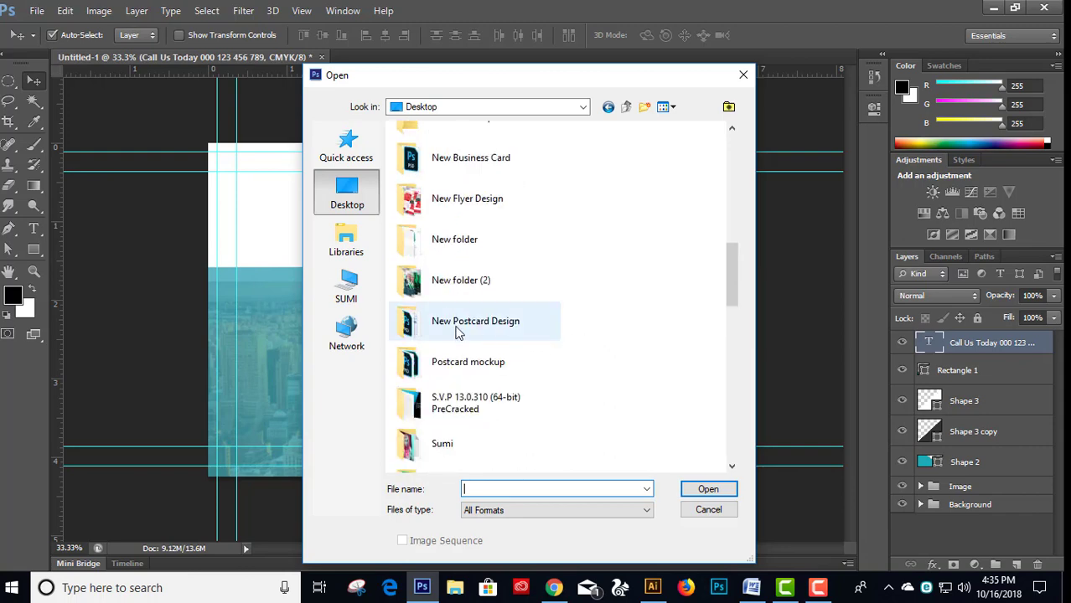
- Open PSD Icon.psd from the Desktop's New Postcard Design folder
{"action": "double_click", "coordinate": [447, 363]}
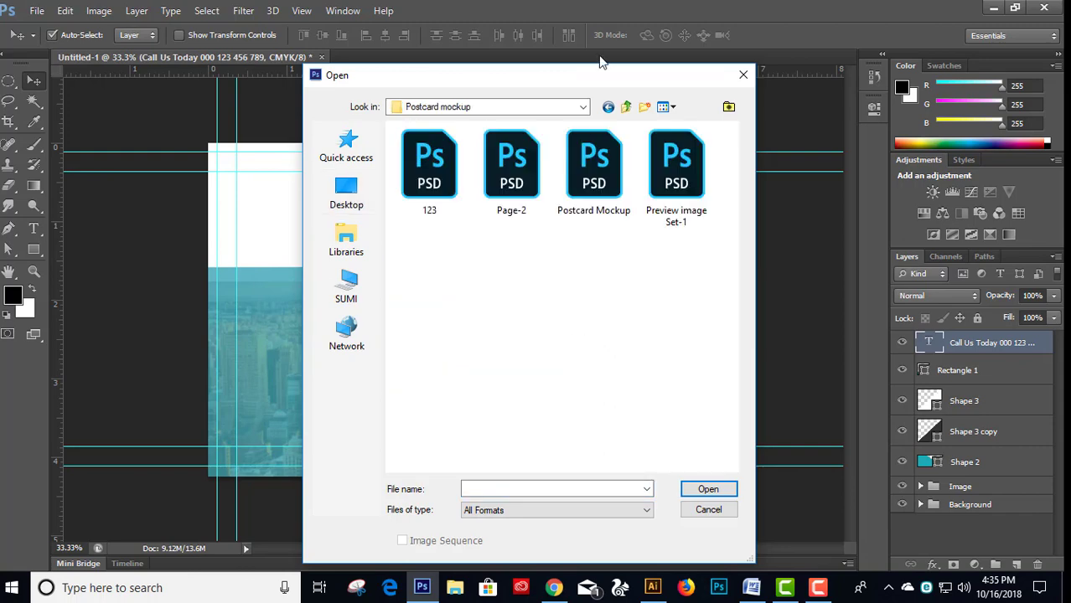
{"action": "left_click", "coordinate": [625, 106]}
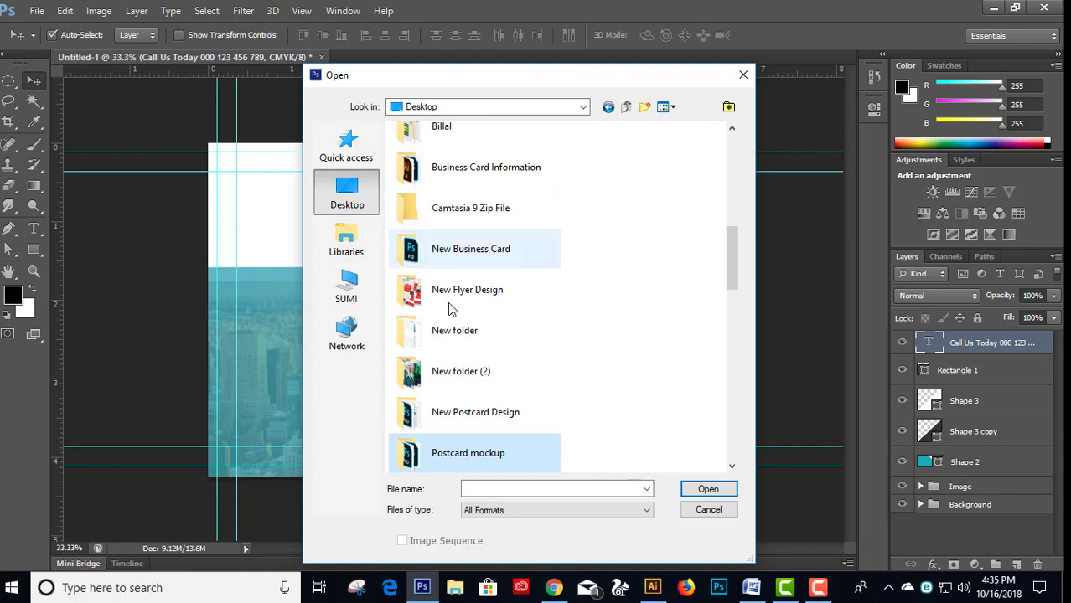
{"action": "double_click", "coordinate": [494, 421]}
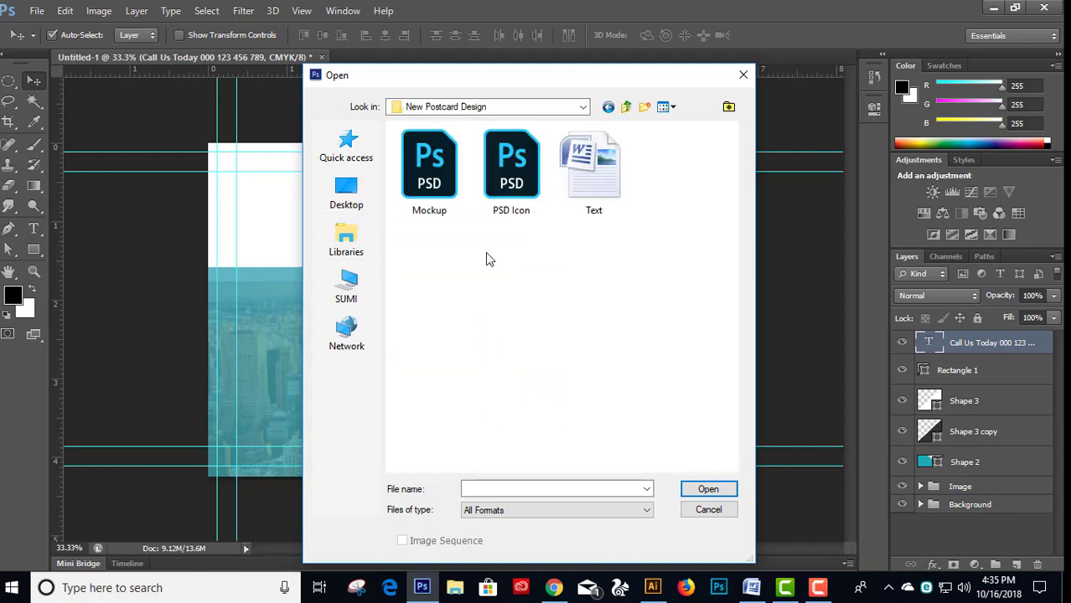
{"action": "left_click", "coordinate": [506, 190]}
{"action": "double_click", "coordinate": [506, 189]}
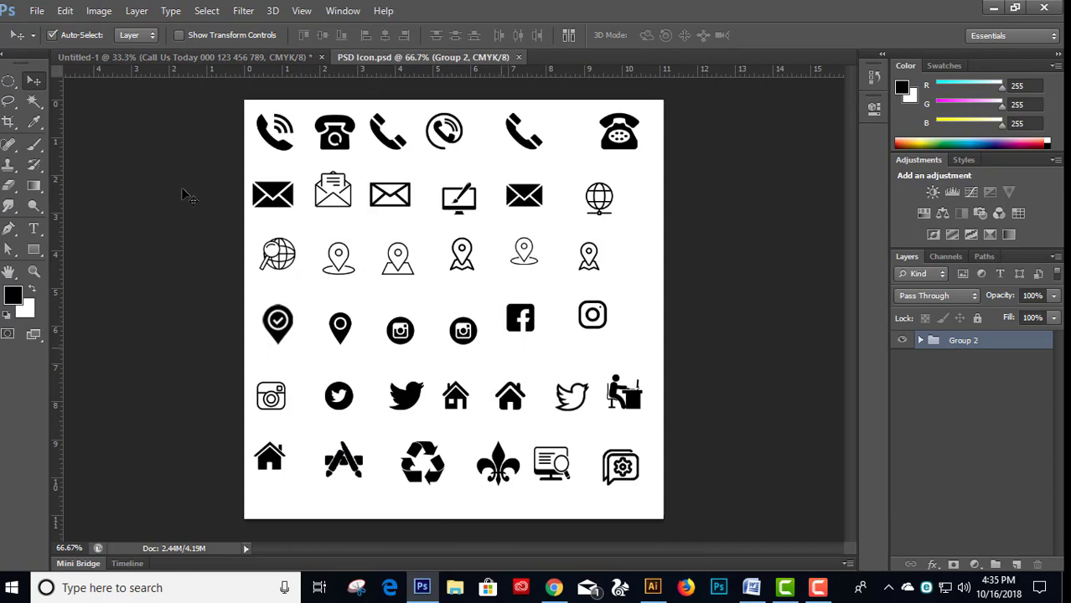
- Zoom into the postcard's left side, try placing the Logo icon, then remove it
{"action": "left_click", "coordinate": [183, 58]}
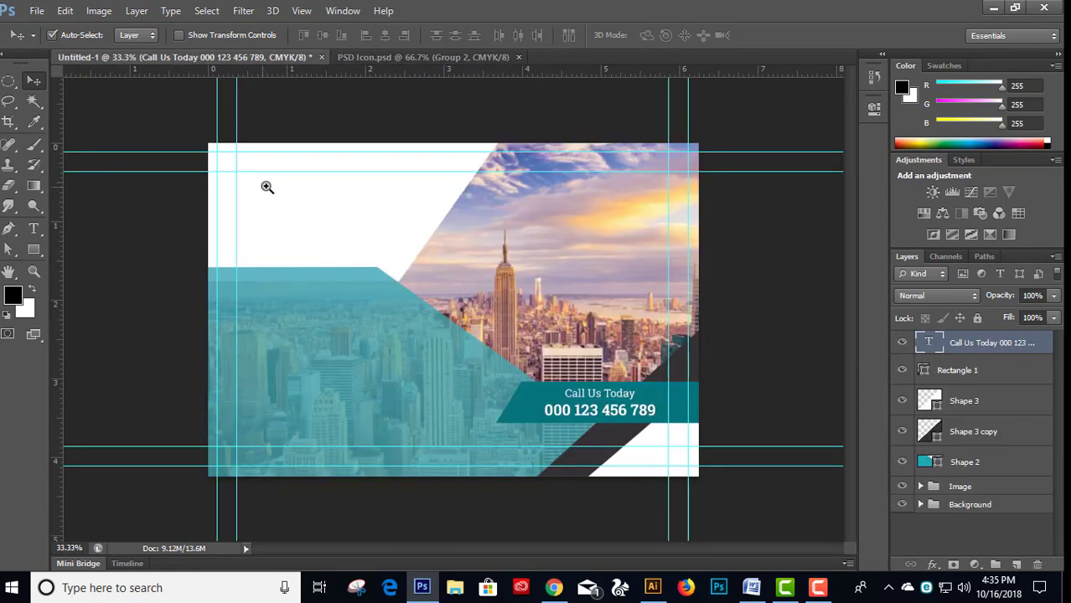
{"action": "left_click_drag", "start_coordinate": [267, 187], "coordinate": [316, 217]}
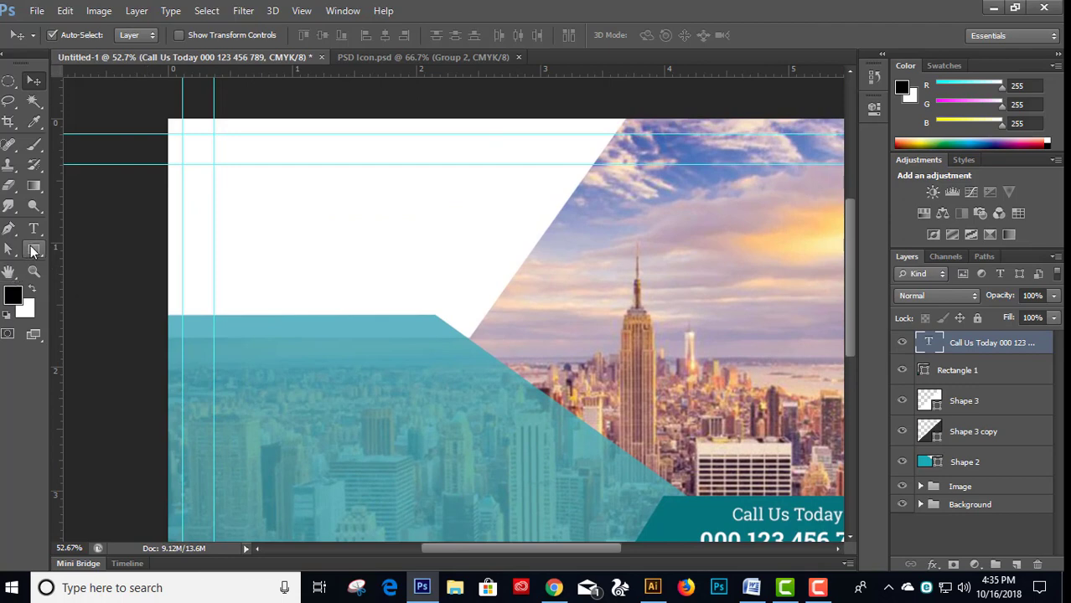
{"action": "left_click", "coordinate": [386, 57]}
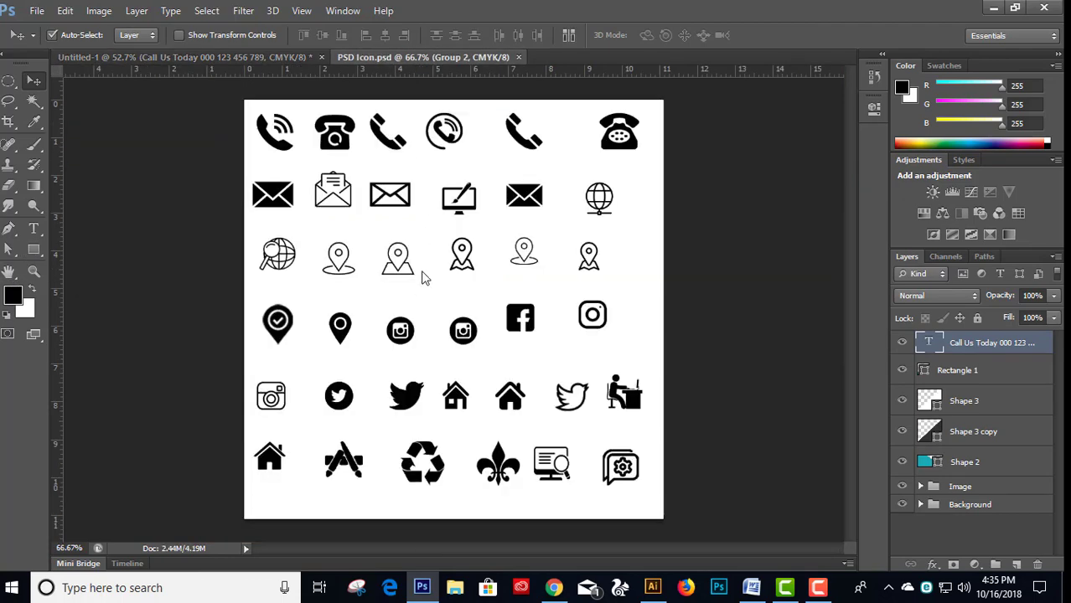
{"action": "left_click", "coordinate": [362, 474]}
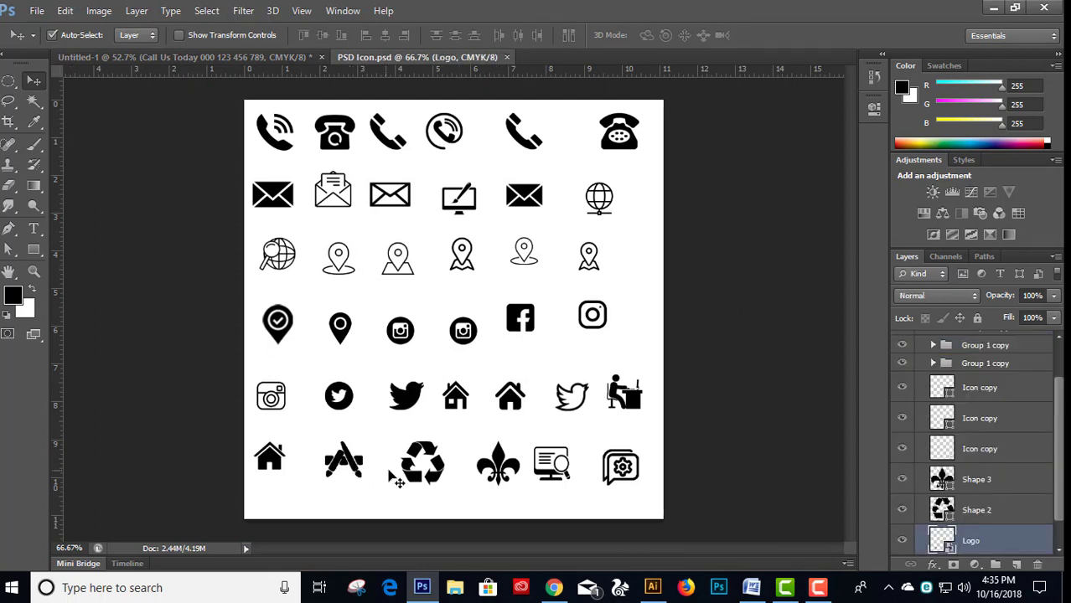
{"action": "mouse_move", "coordinate": [362, 474]}
{"action": "left_mouse_down"}
{"action": "mouse_move", "coordinate": [159, 61]}
{"action": "mouse_move", "coordinate": [163, 85]}
{"action": "left_mouse_up"}
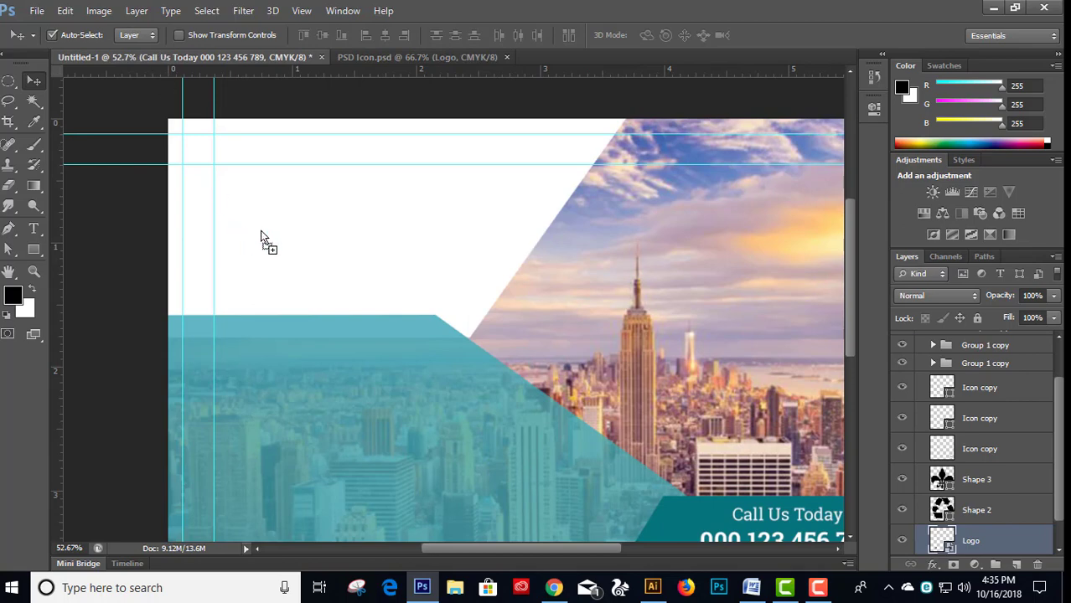
{"action": "left_click_drag", "start_coordinate": [261, 237], "coordinate": [264, 236]}
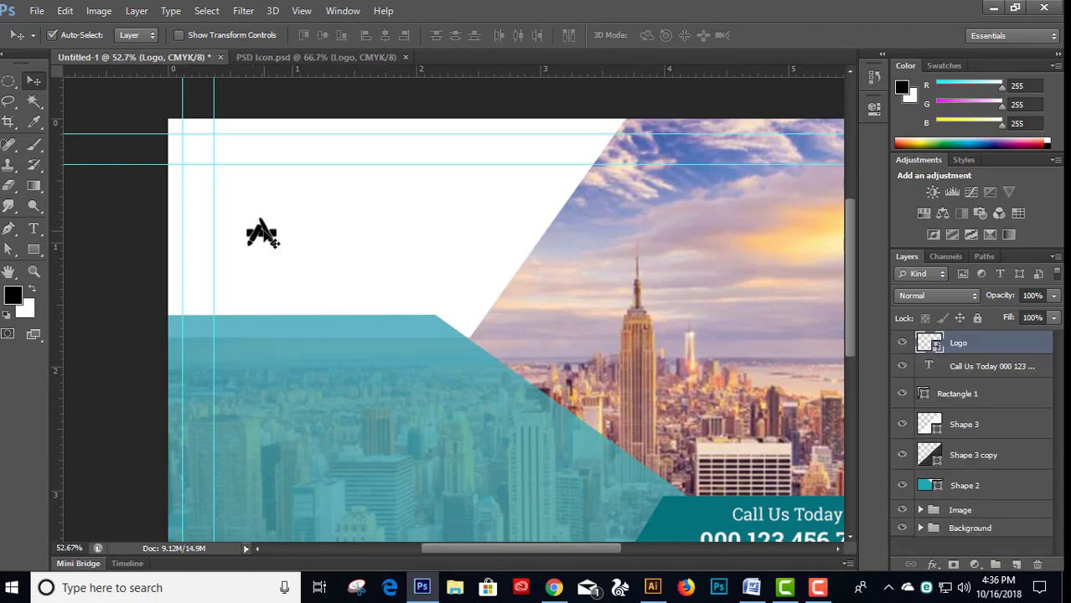
{"action": "key", "text": "Delete"}
- Copy the fleur-de-lis (Shape 3) into the postcard's white upper-left area
{"action": "left_click", "coordinate": [397, 55]}
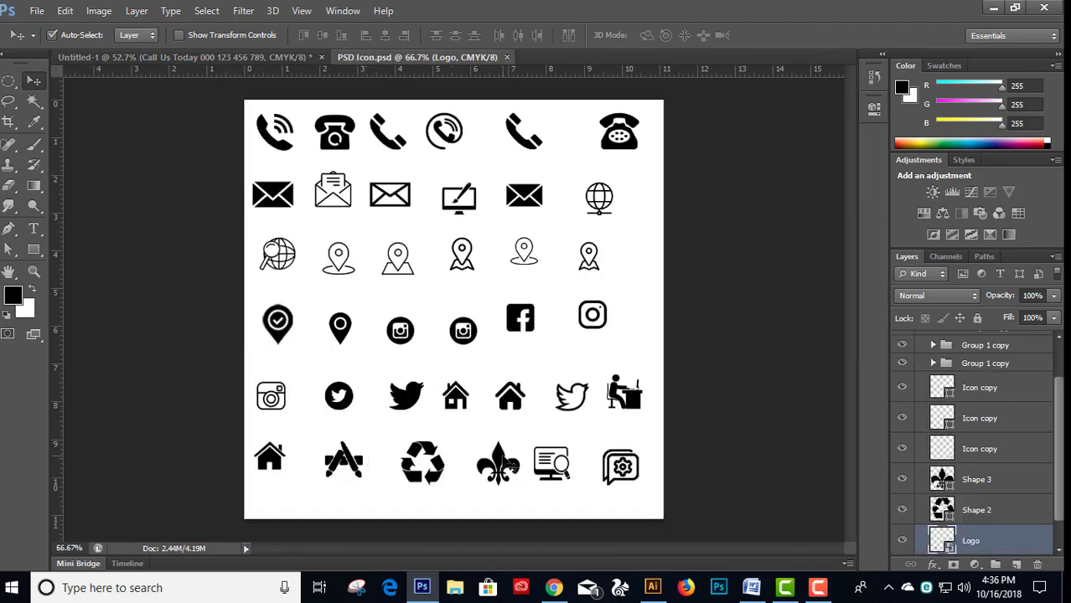
{"action": "left_click_drag", "start_coordinate": [510, 466], "coordinate": [206, 60]}
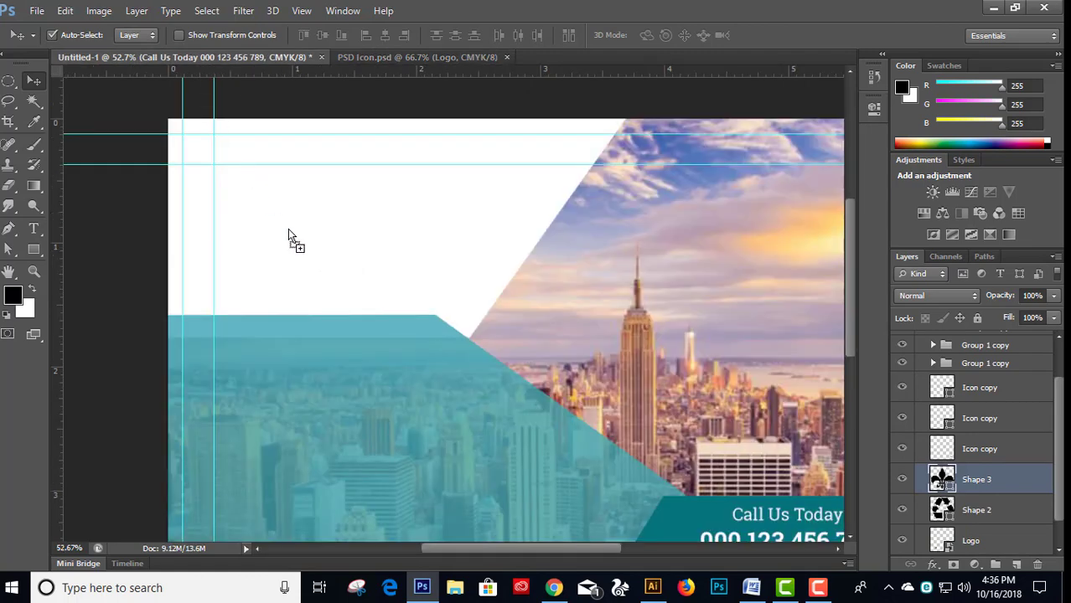
{"action": "mouse_move", "coordinate": [205, 61]}
{"action": "left_mouse_down"}
{"action": "mouse_move", "coordinate": [287, 229]}
{"action": "mouse_move", "coordinate": [277, 226]}
{"action": "left_mouse_up"}
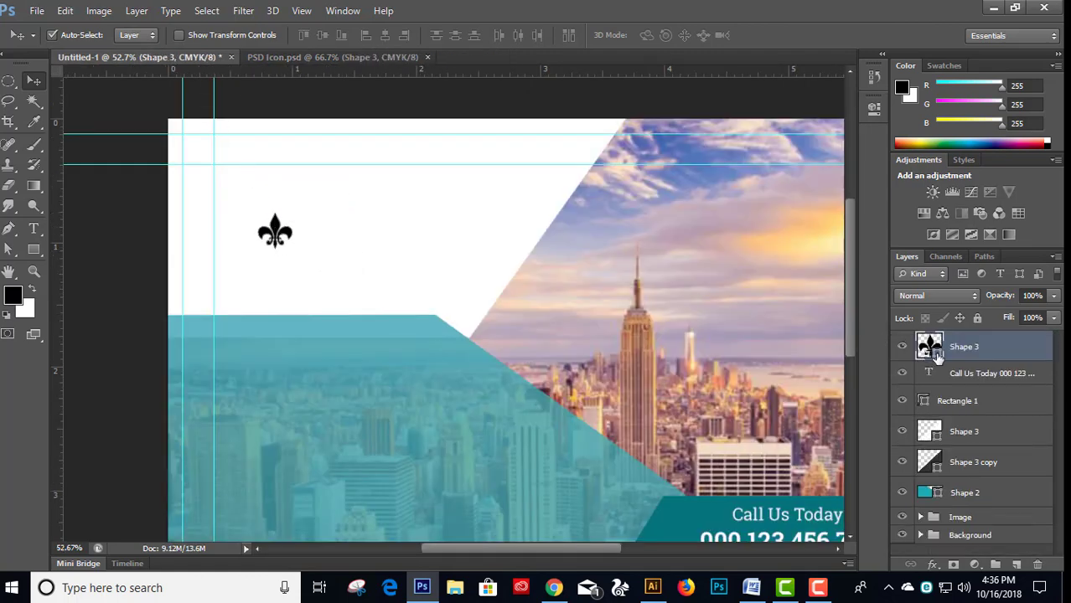
- Fill the fleur-de-lis with the postcard's teal, with K set to 0
{"action": "double_click", "coordinate": [920, 357]}
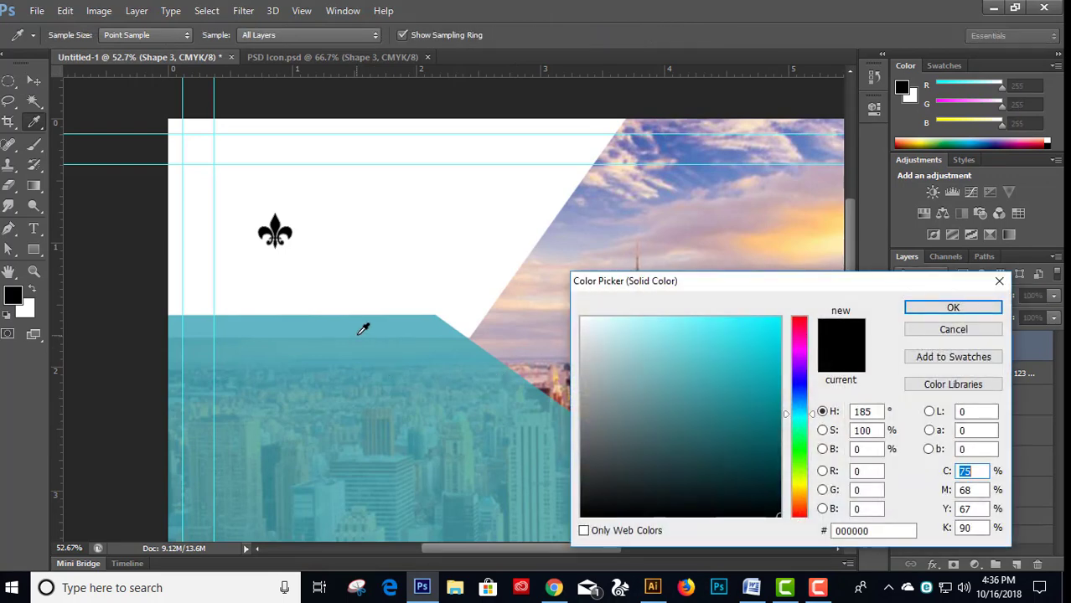
{"action": "left_click_drag", "start_coordinate": [855, 286], "coordinate": [479, 216]}
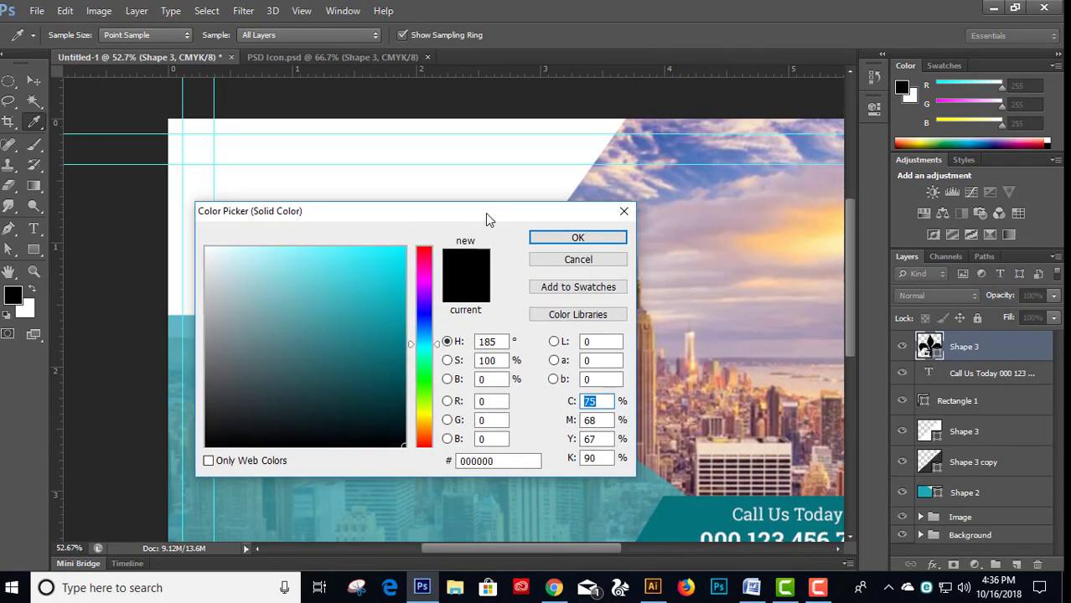
{"action": "left_click", "coordinate": [683, 506]}
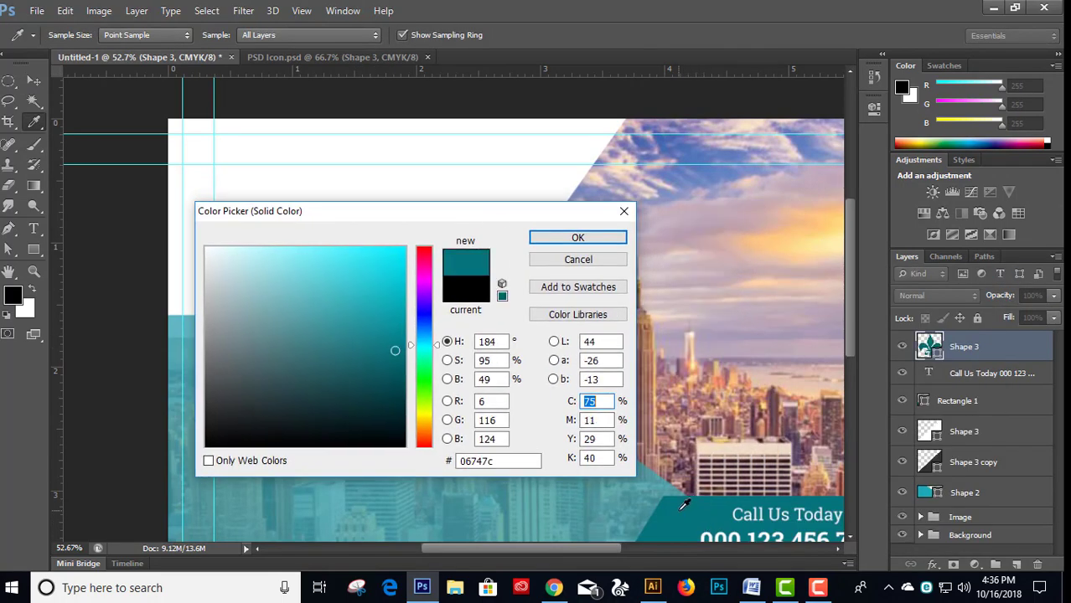
{"action": "left_click", "coordinate": [591, 457]}
{"action": "type", "text": "0"}
{"action": "key", "text": "Return"}
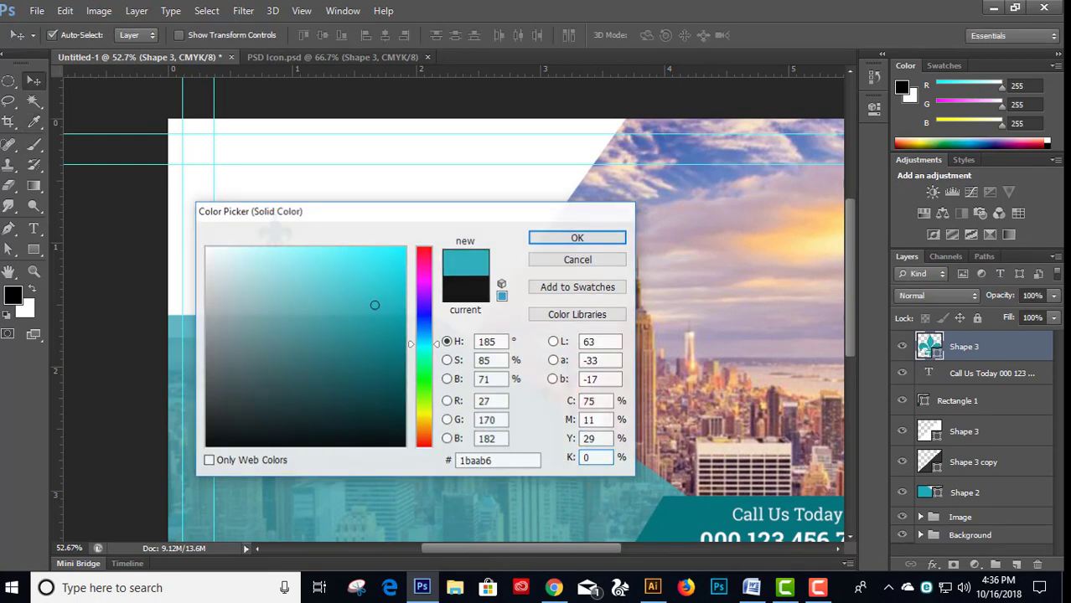
- Scale the fleur-de-lis up to about 158%
{"action": "key", "text": "ctrl+t"}
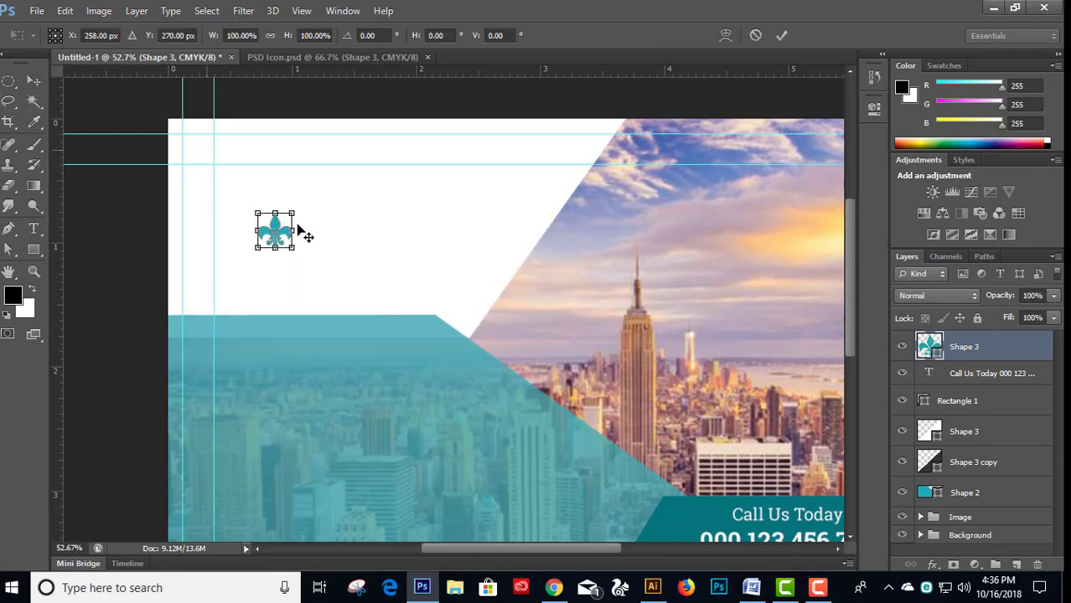
{"action": "left_click_drag", "start_coordinate": [293, 213], "coordinate": [308, 207]}
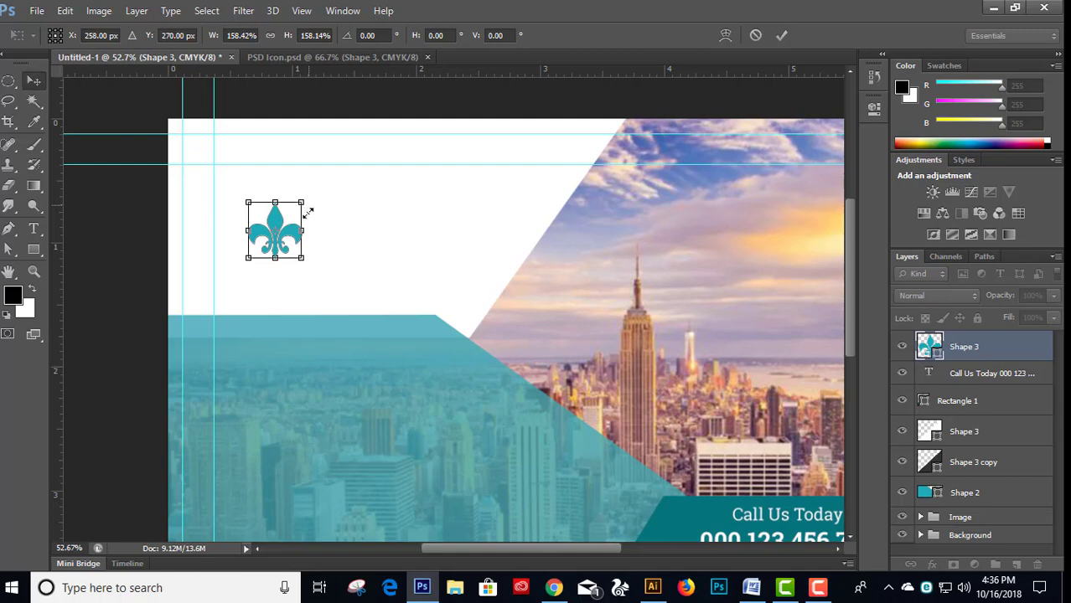
{"action": "key", "text": "Return"}
- Add the Company Name text beside the logo, filled with the fleur-de-lis teal
{"action": "key", "text": "t"}
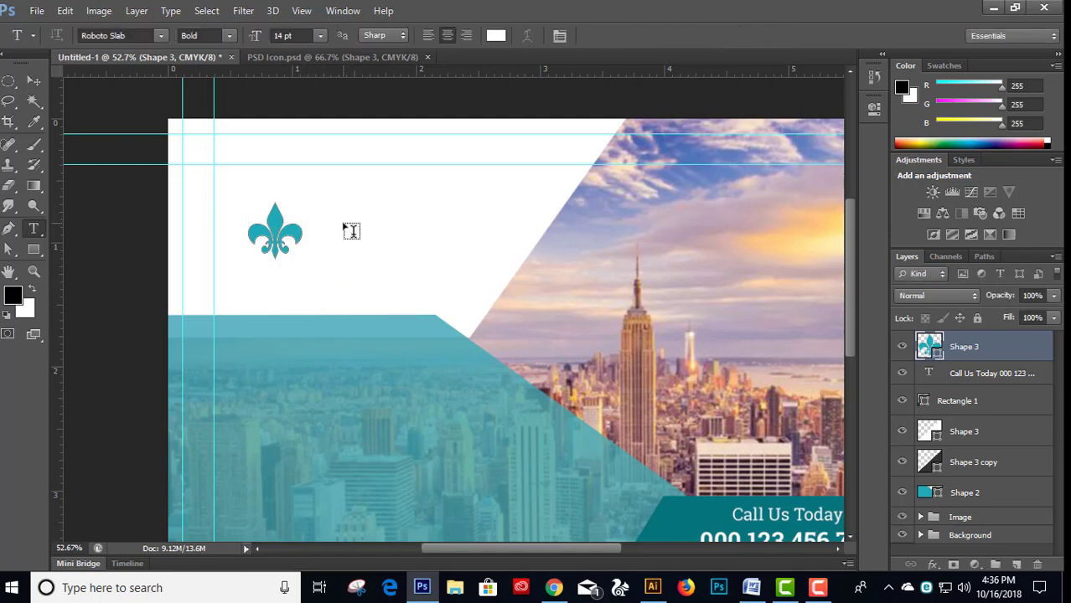
{"action": "left_click", "coordinate": [345, 228]}
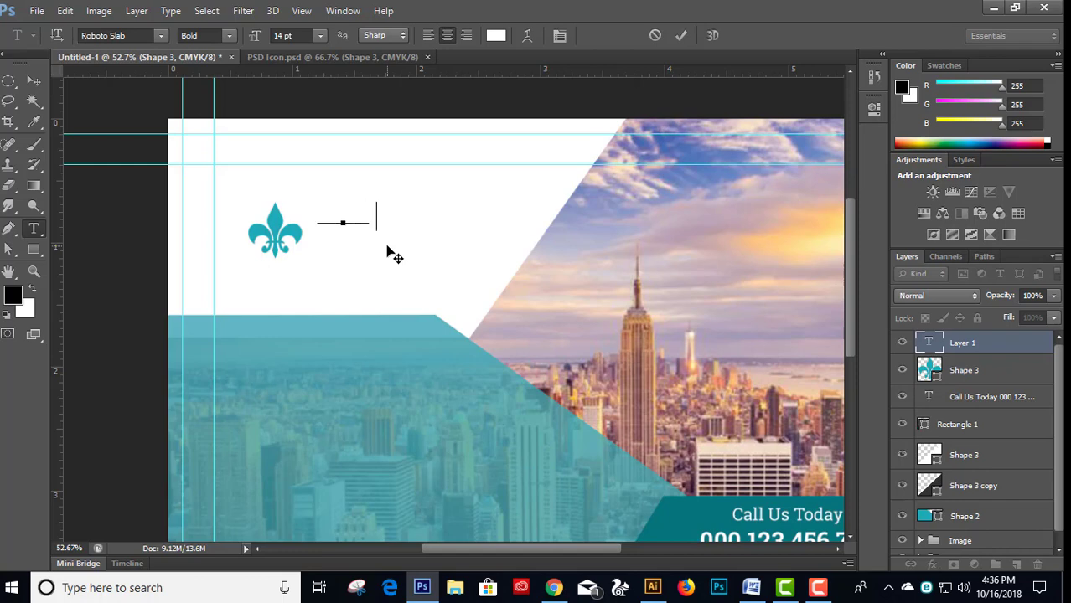
{"action": "type", "text": "LO"}
{"action": "left_click", "coordinate": [34, 81]}
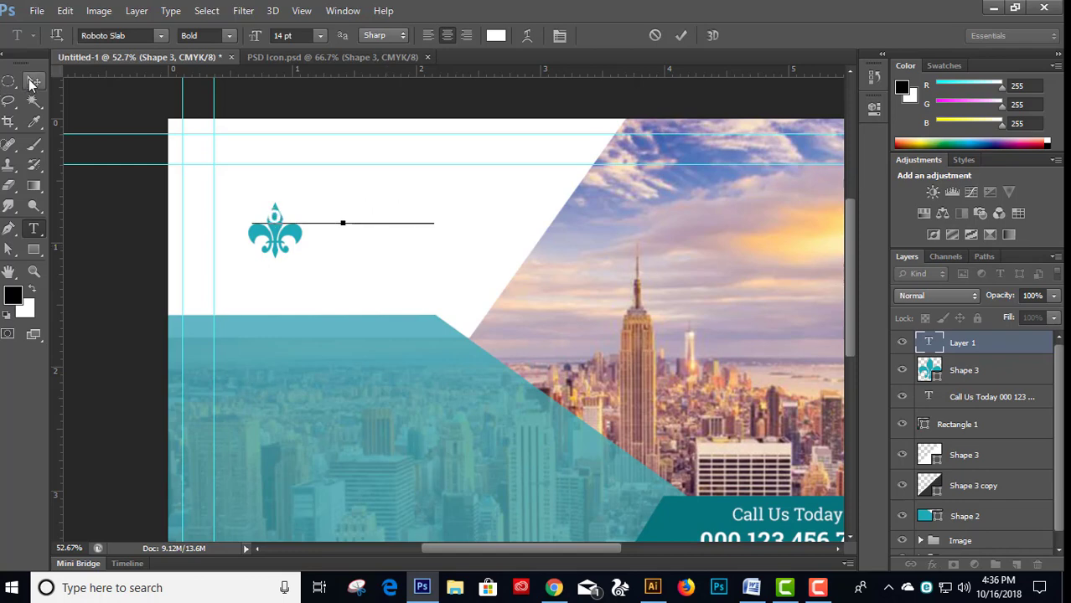
{"action": "left_click", "coordinate": [13, 292]}
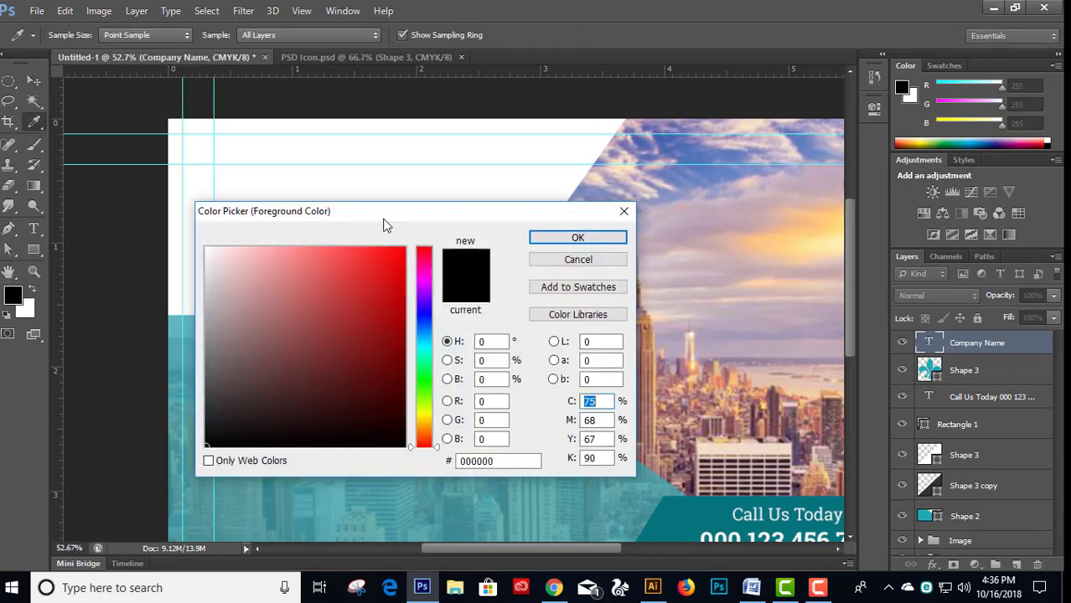
{"action": "left_click", "coordinate": [261, 233]}
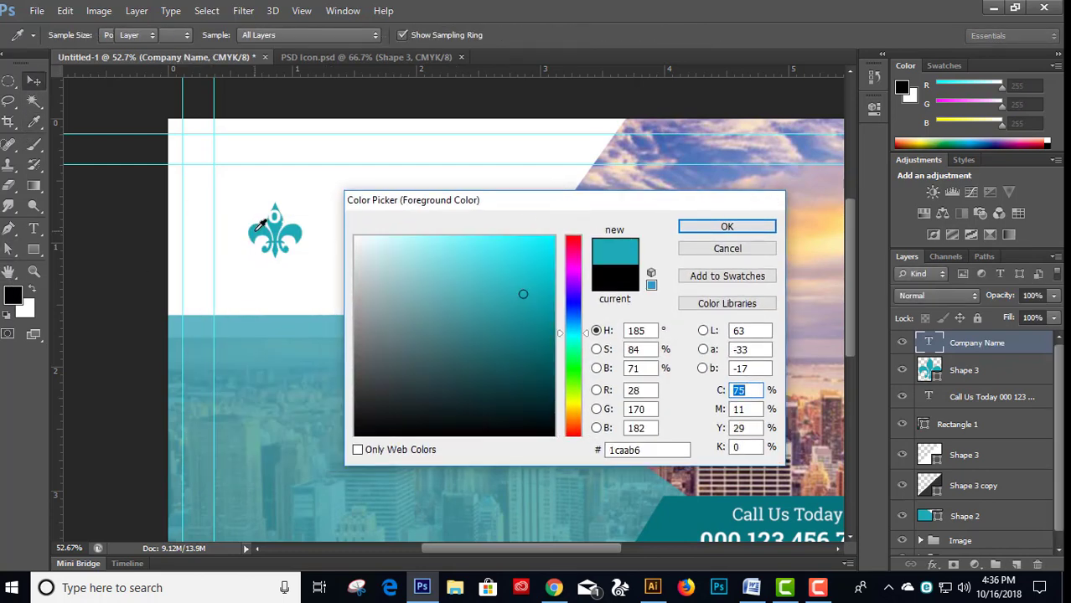
{"action": "key", "text": "Return"}
{"action": "key", "text": "alt+BackSpace"}
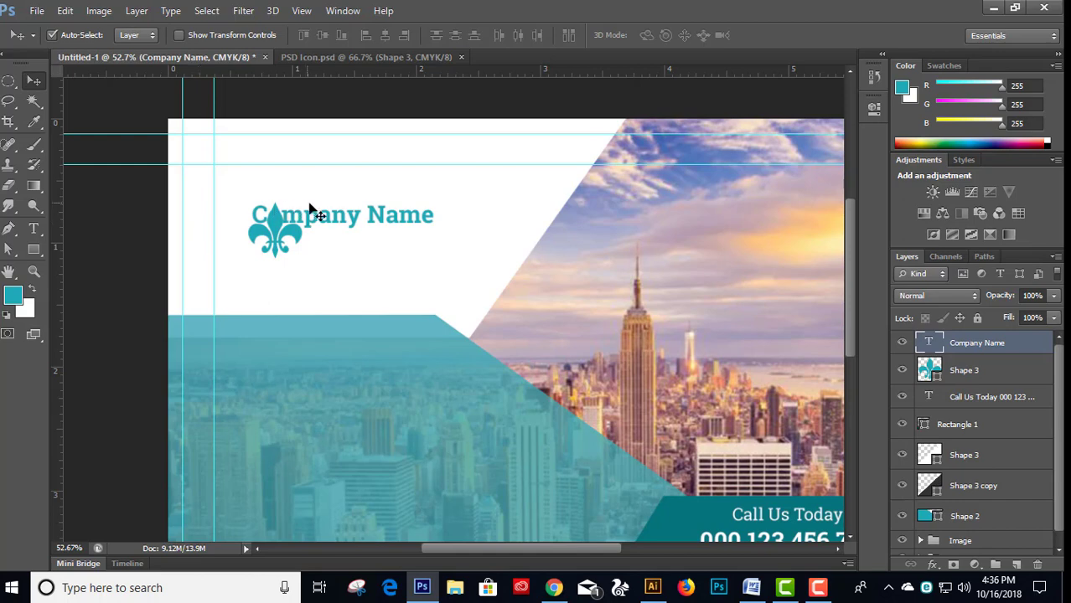
{"action": "left_click_drag", "start_coordinate": [320, 215], "coordinate": [380, 232]}
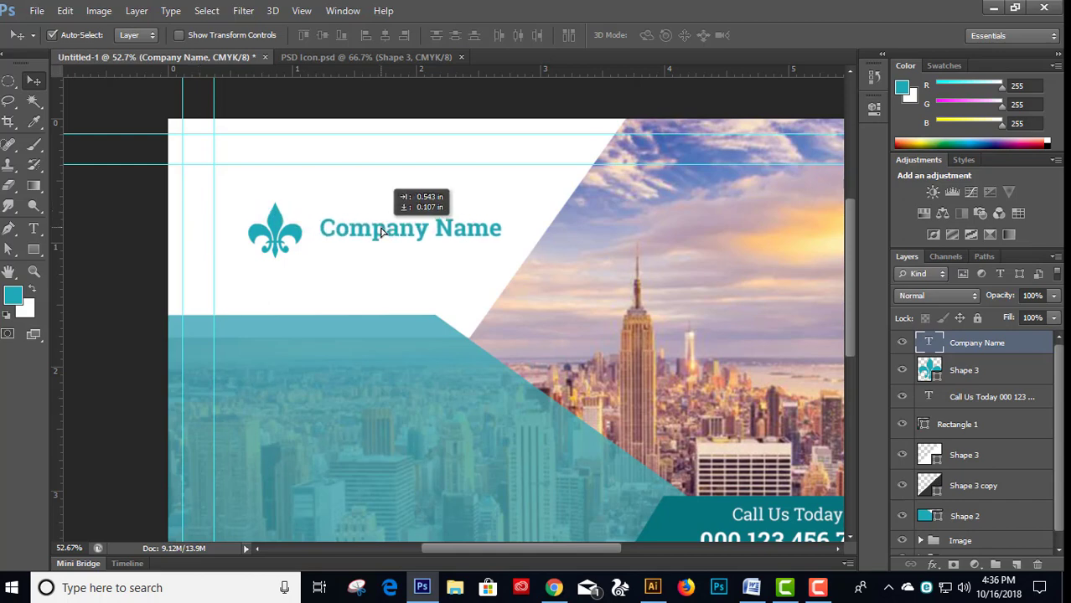
- Make Company Name 12 pt and add a Light-weight 'Sologan Here' line beneath it
{"action": "key", "text": "t"}
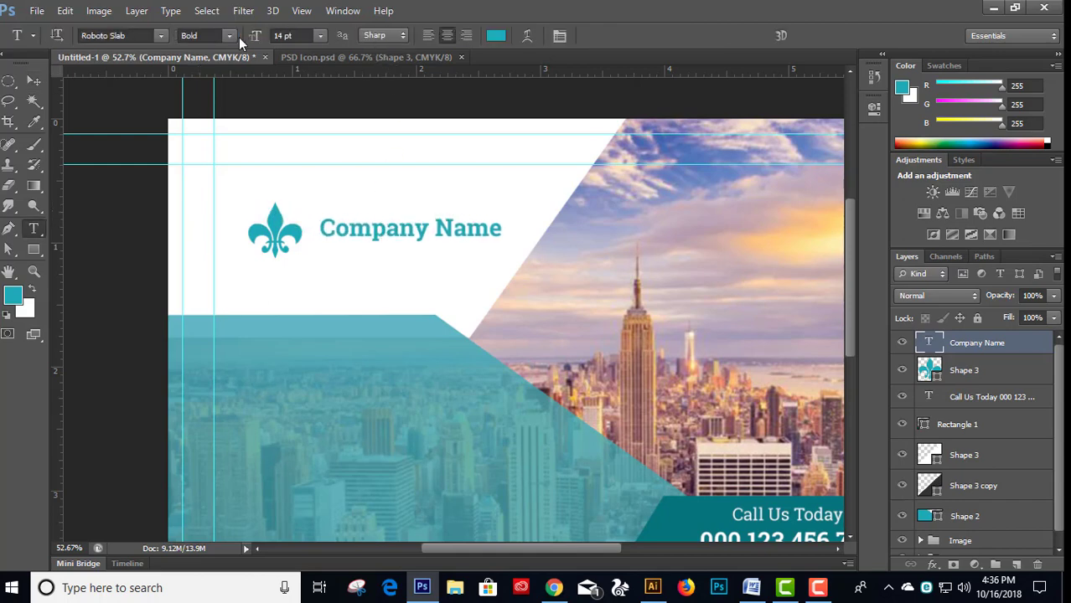
{"action": "left_click", "coordinate": [320, 37]}
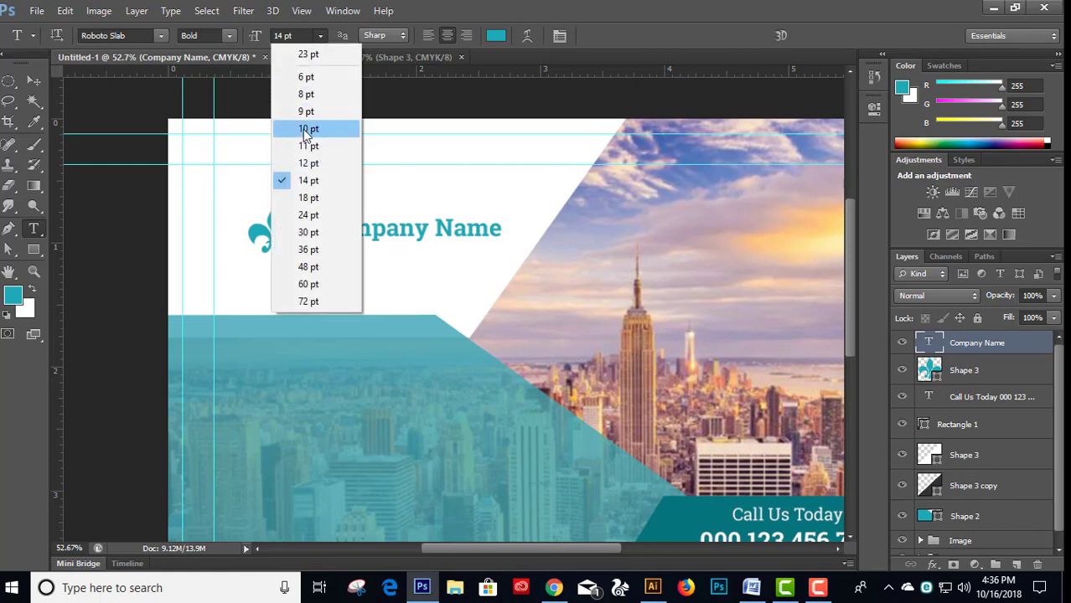
{"action": "left_click", "coordinate": [308, 163]}
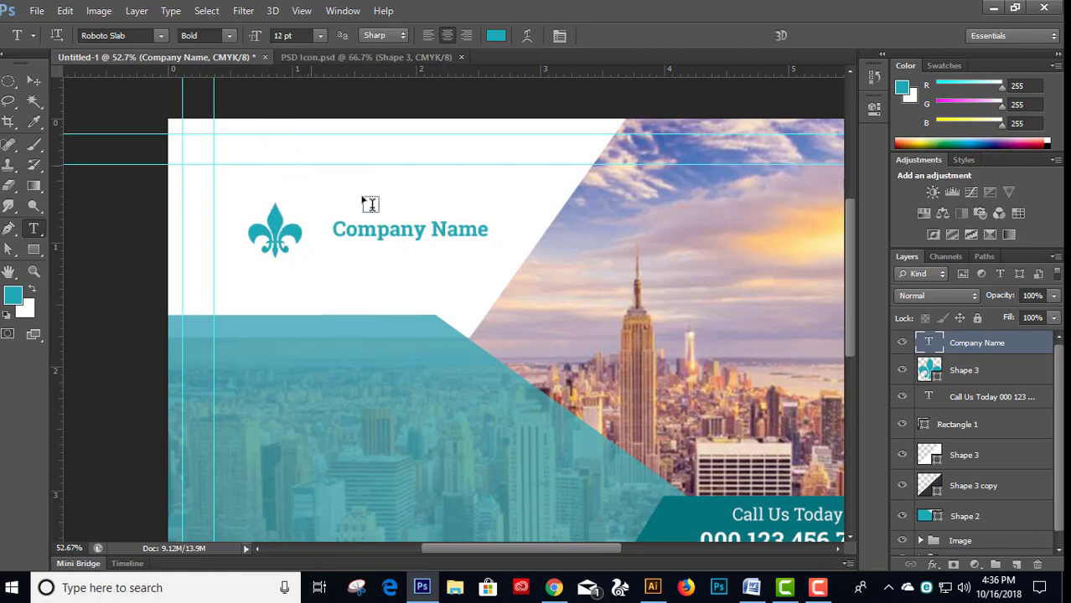
{"action": "left_click", "coordinate": [486, 229]}
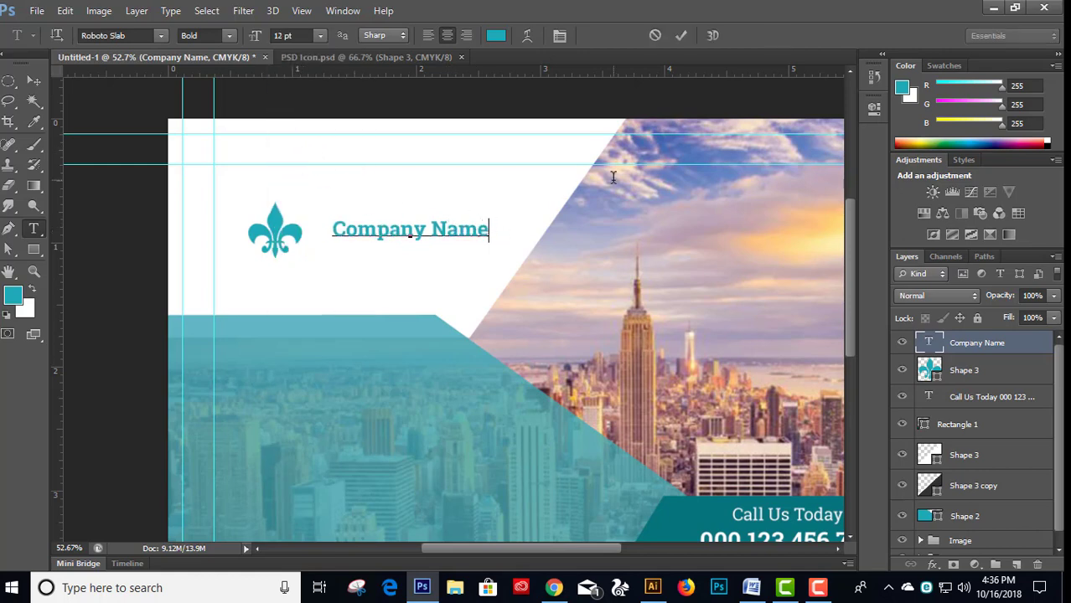
{"action": "key", "text": "Return"}
{"action": "type", "text": "So"}
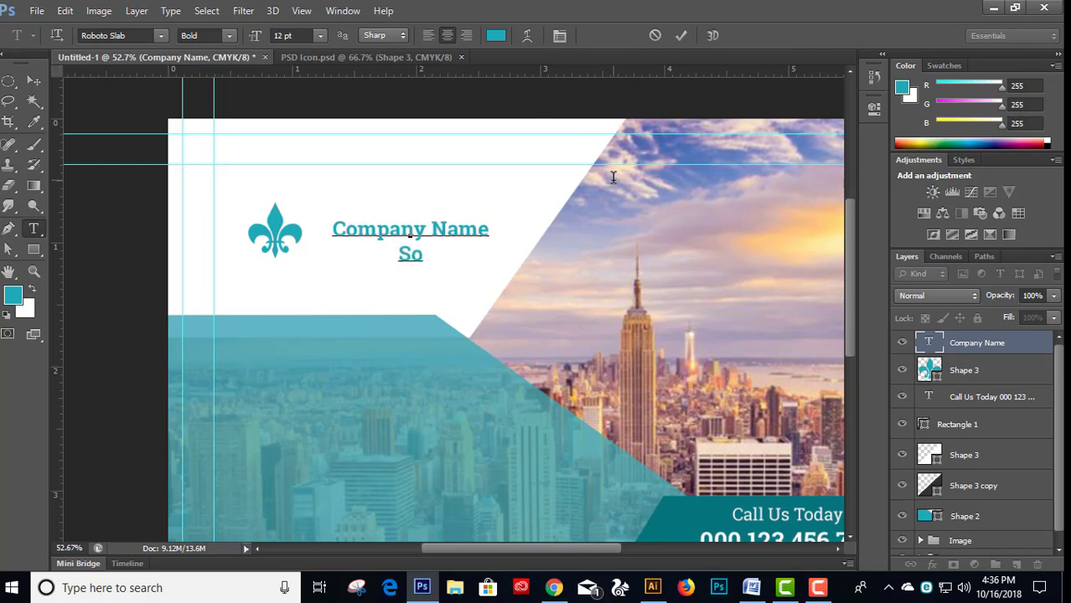
{"action": "type", "text": "logan "}
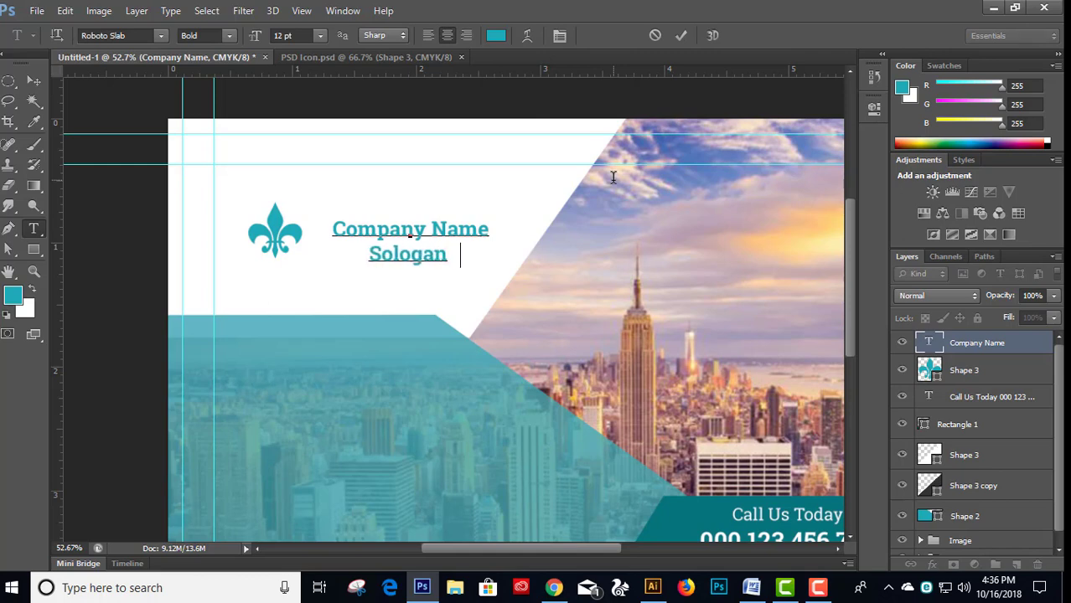
{"action": "type", "text": "Here"}
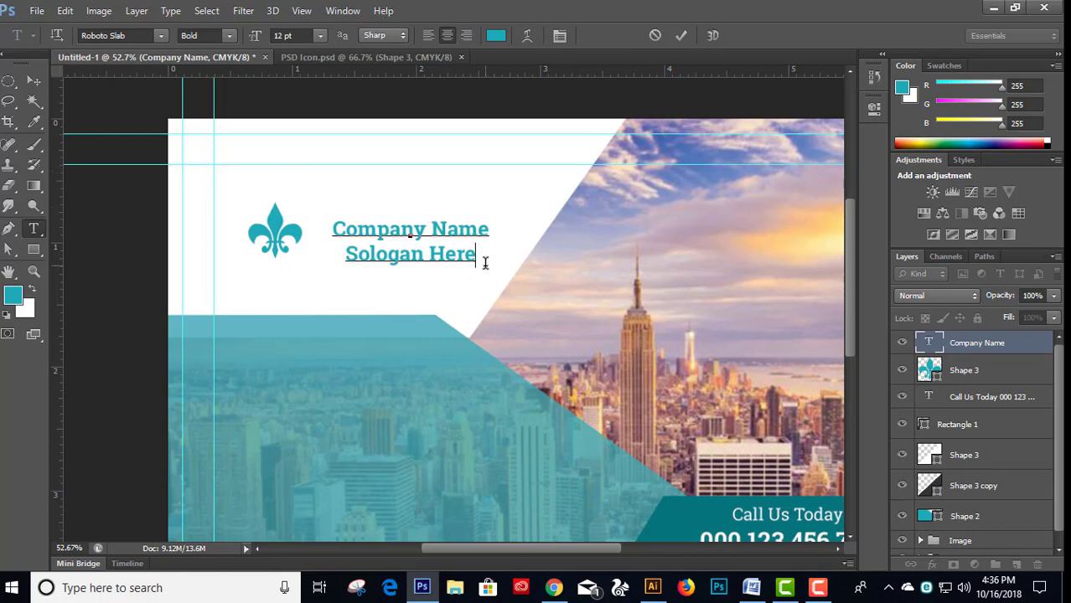
{"action": "left_click_drag", "start_coordinate": [483, 259], "coordinate": [307, 261]}
{"action": "left_click", "coordinate": [234, 34]}
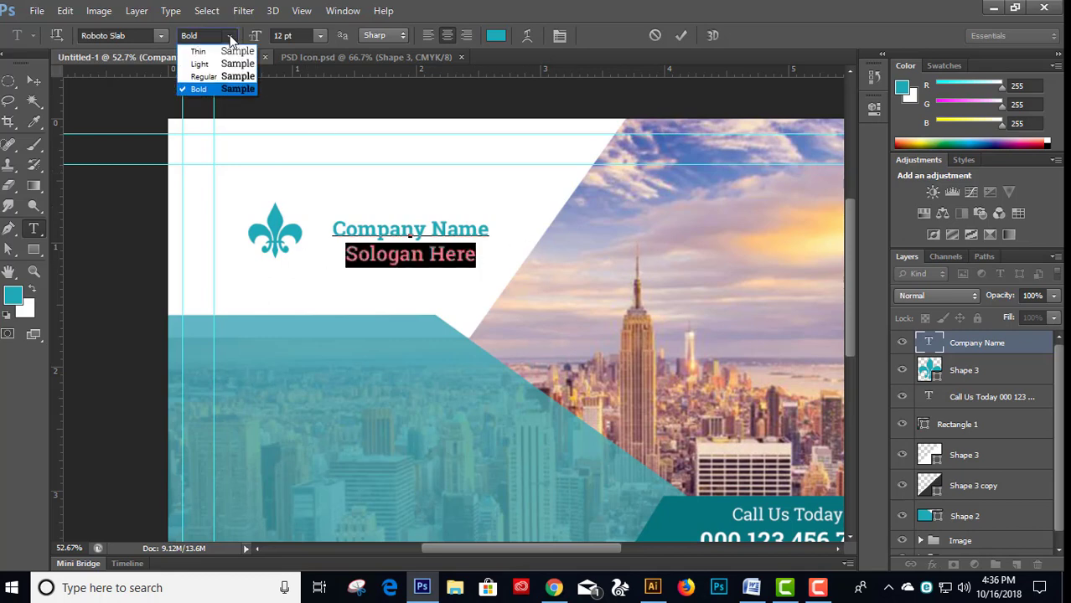
{"action": "left_click", "coordinate": [210, 65]}
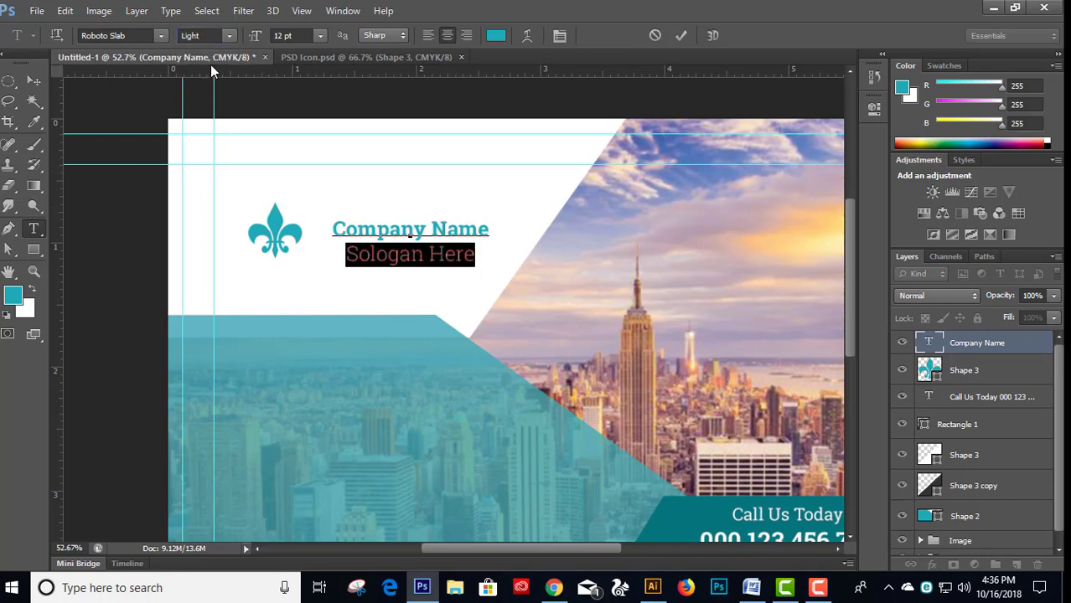
{"action": "left_click", "coordinate": [33, 81]}
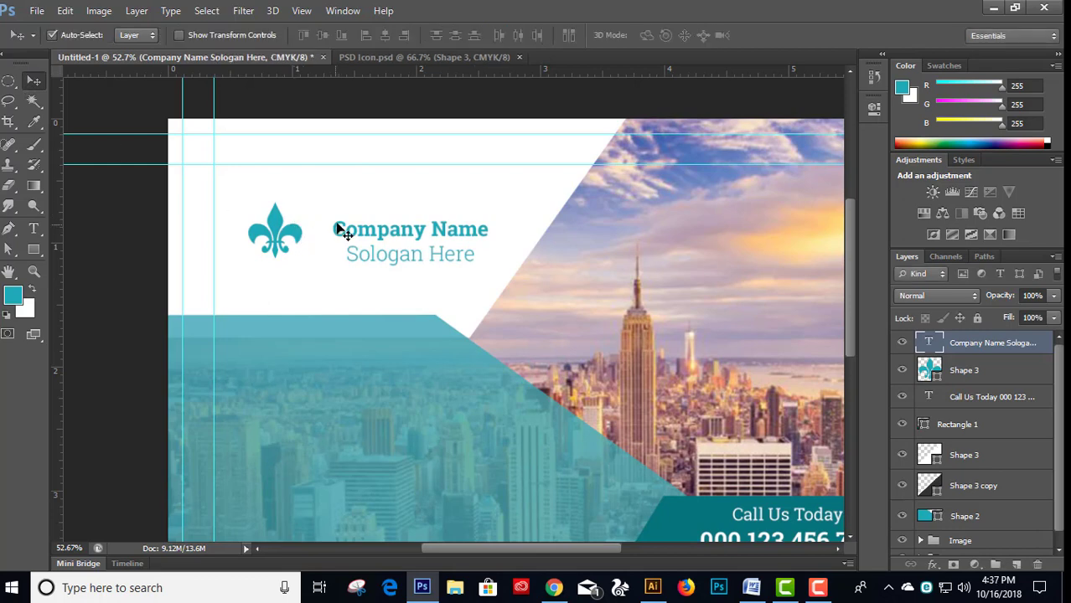
- Align the text block's vertical centre with the Shape 3 logo
{"action": "scroll", "coordinate": [335, 226], "scroll_direction": "down", "scroll_amount": 3}
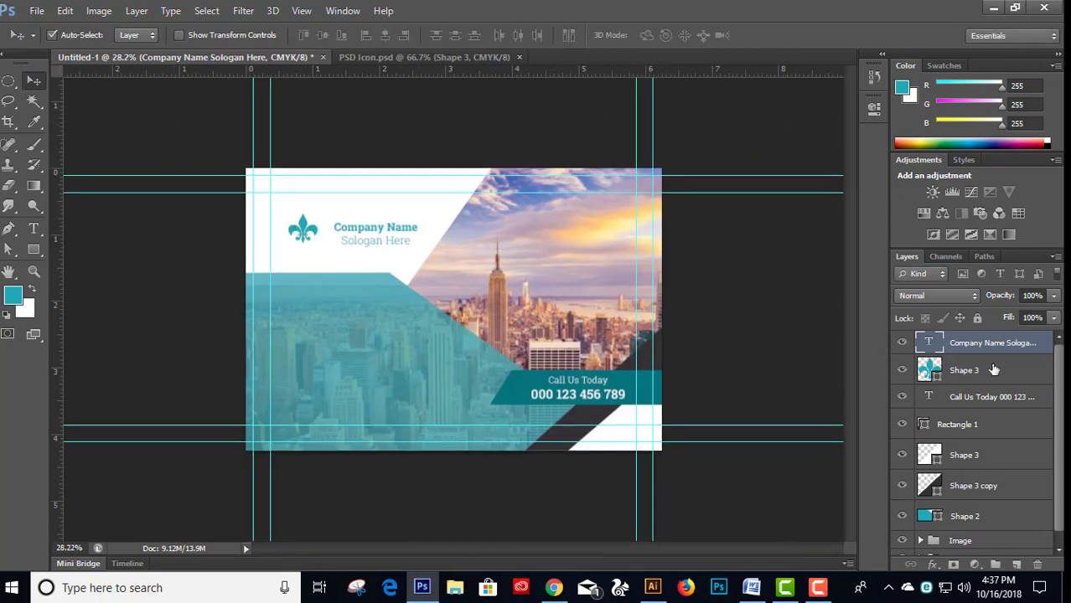
{"action": "left_click", "coordinate": [993, 369], "text": "shift"}
{"action": "left_click", "coordinate": [321, 40]}
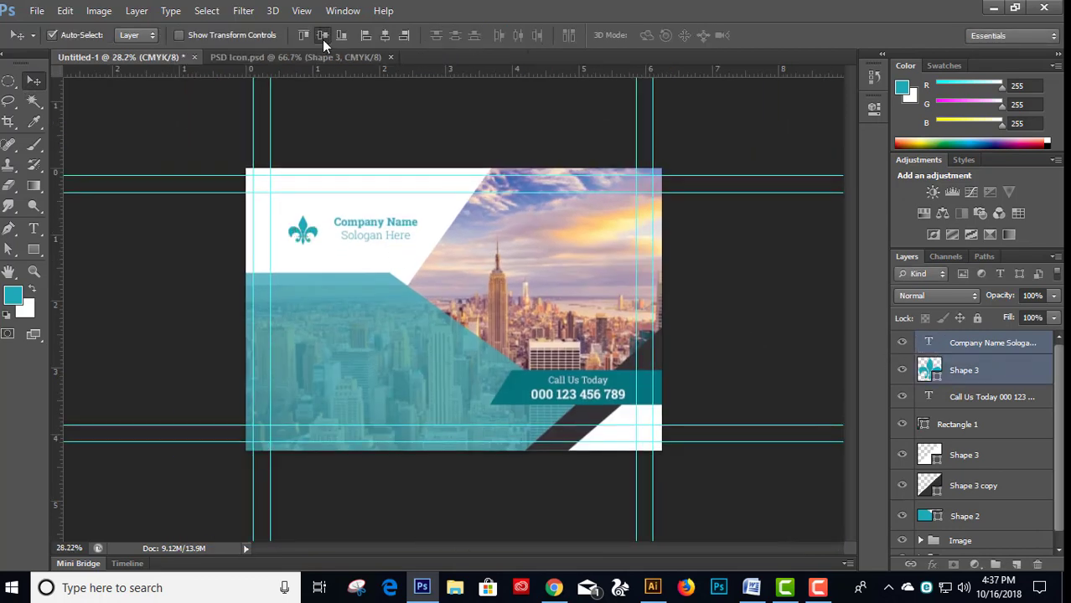
{"action": "left_click", "coordinate": [321, 39]}
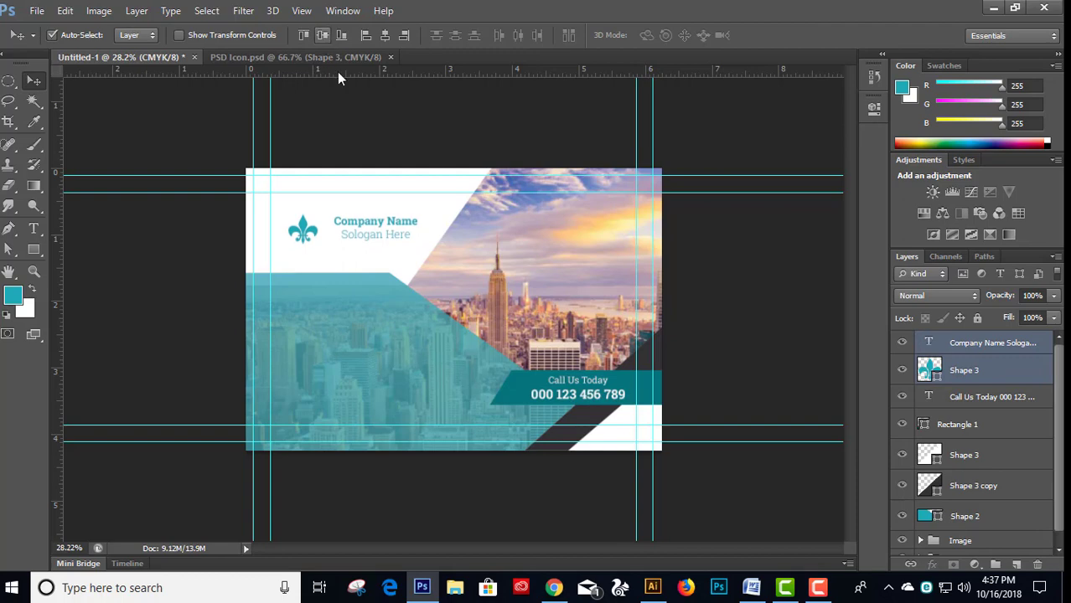
- Enlarge the Shape 3 fleur-de-lis logo by about a third
{"action": "left_click", "coordinate": [994, 369]}
{"action": "key", "text": "ctrl+t"}
{"action": "left_click_drag", "start_coordinate": [319, 210], "coordinate": [326, 203]}
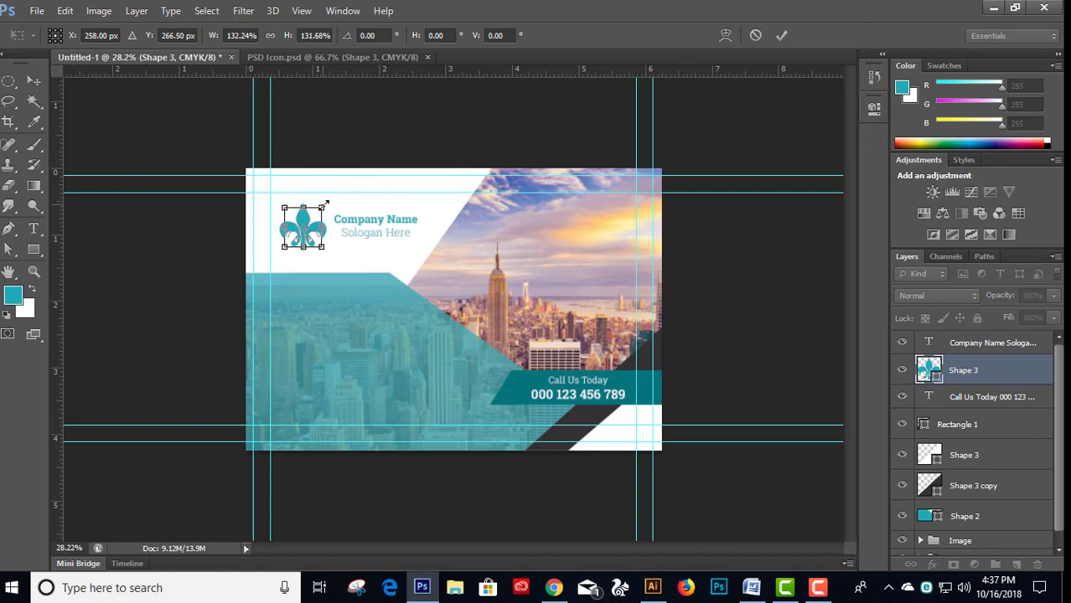
{"action": "key", "text": "Return"}
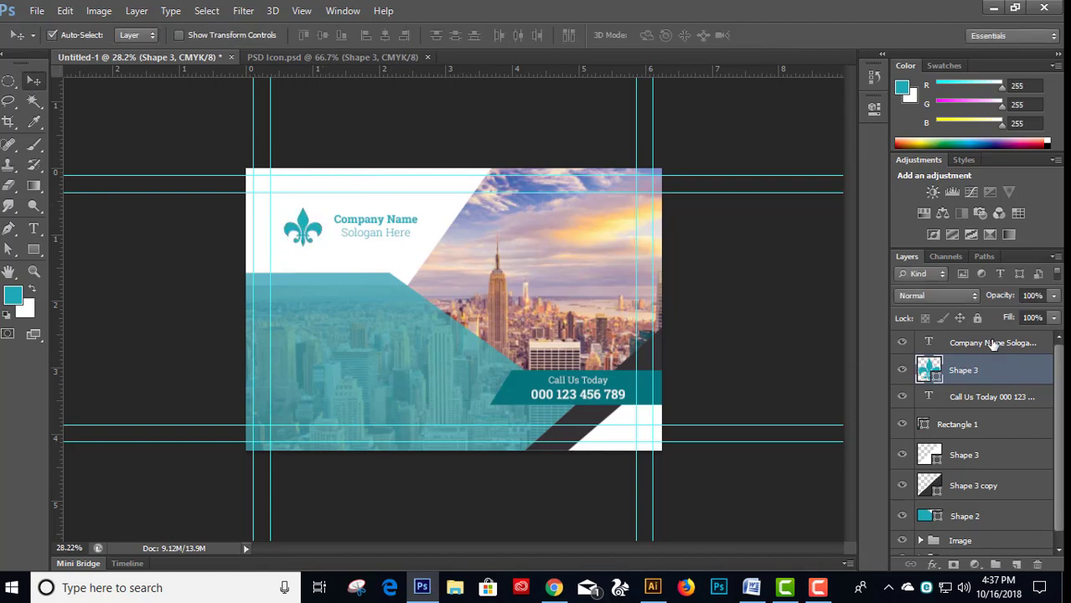
- Nudge the logo and company text together into final position with arrow keys
{"action": "left_click", "coordinate": [992, 344], "text": "ctrl"}
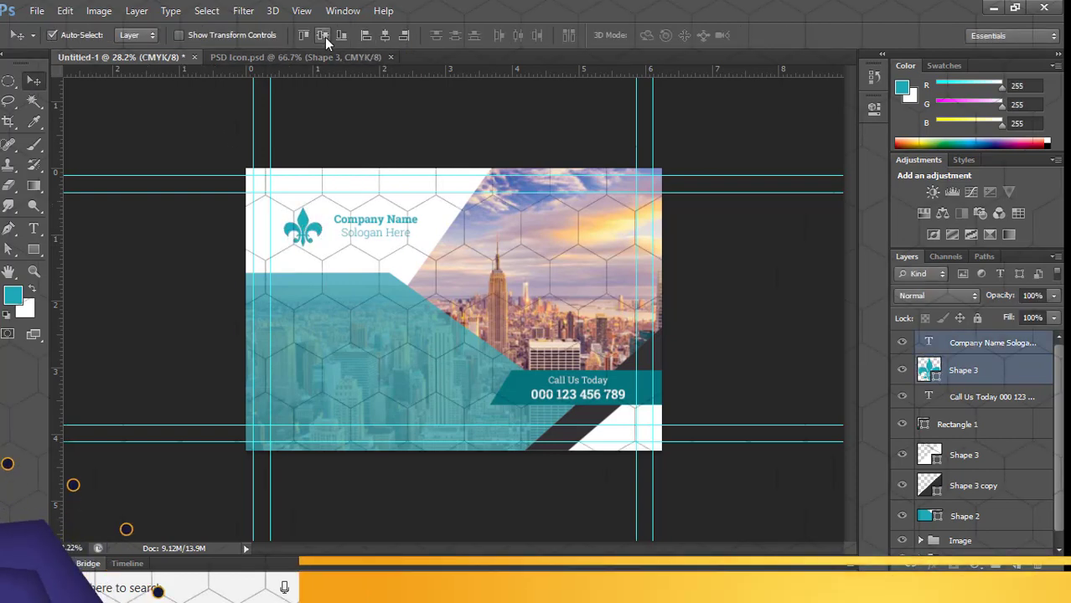
{"action": "key", "text": "Left"}
{"action": "key", "text": "Left"}
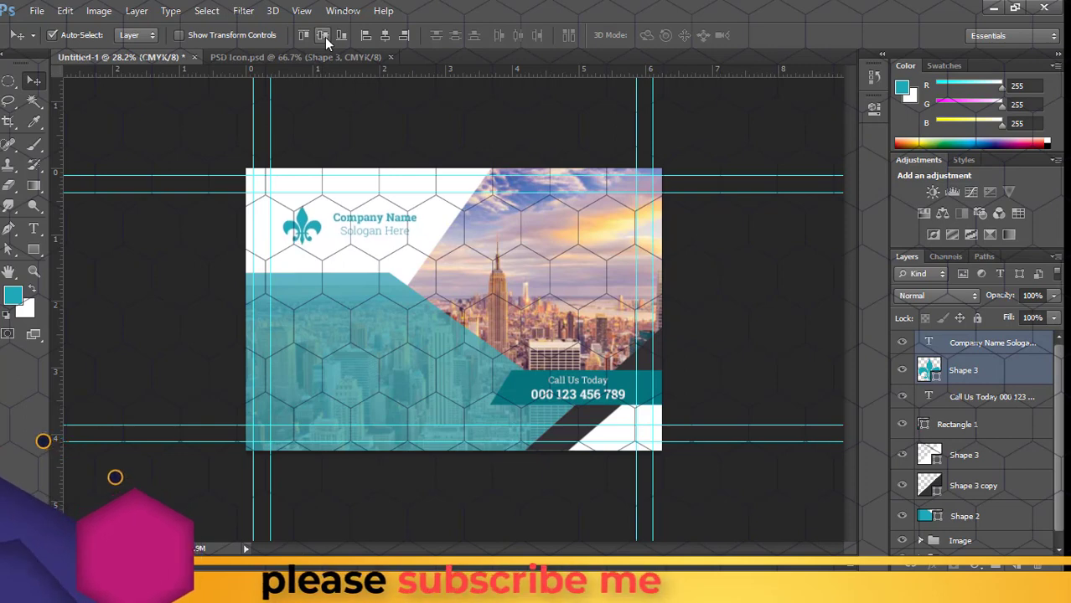
{"action": "key", "text": "Left"}
{"action": "key", "text": "Up"}
{"action": "key", "text": "Right"}
{"action": "key", "text": "Down"}
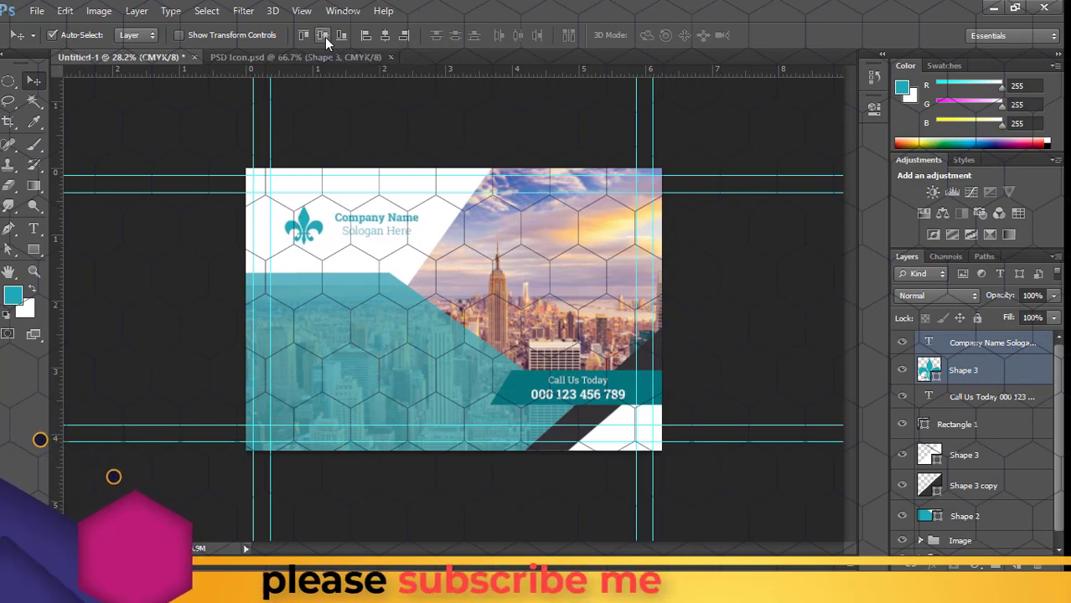
{"action": "key", "text": "Right"}
{"action": "key", "text": "Down"}
- Deselect the layers and zoom out to view the whole card
{"action": "left_click", "coordinate": [151, 279]}
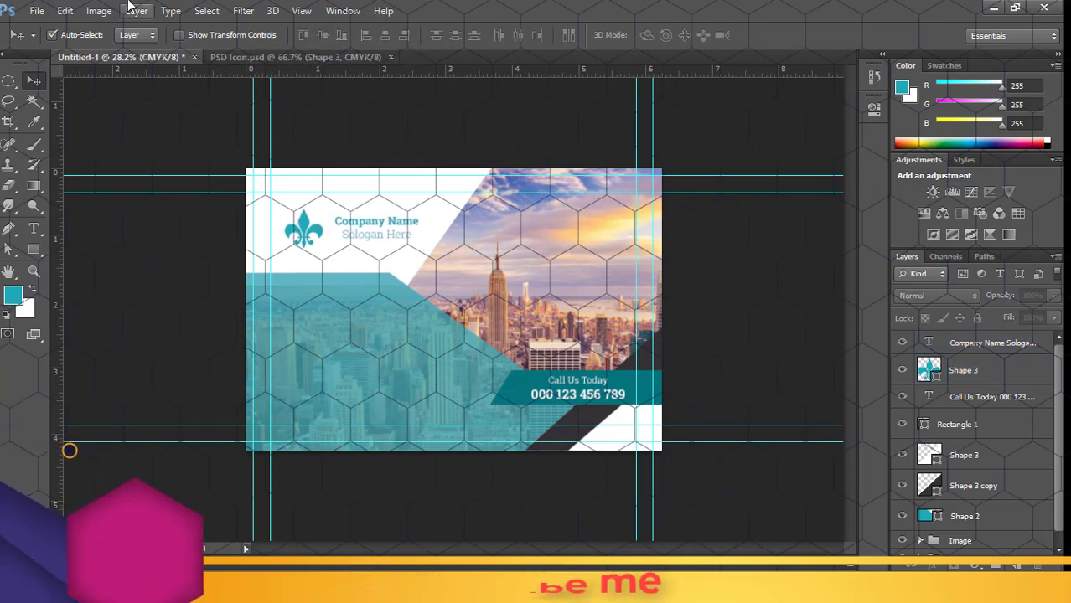
{"action": "left_click_drag", "start_coordinate": [431, 299], "coordinate": [417, 317]}
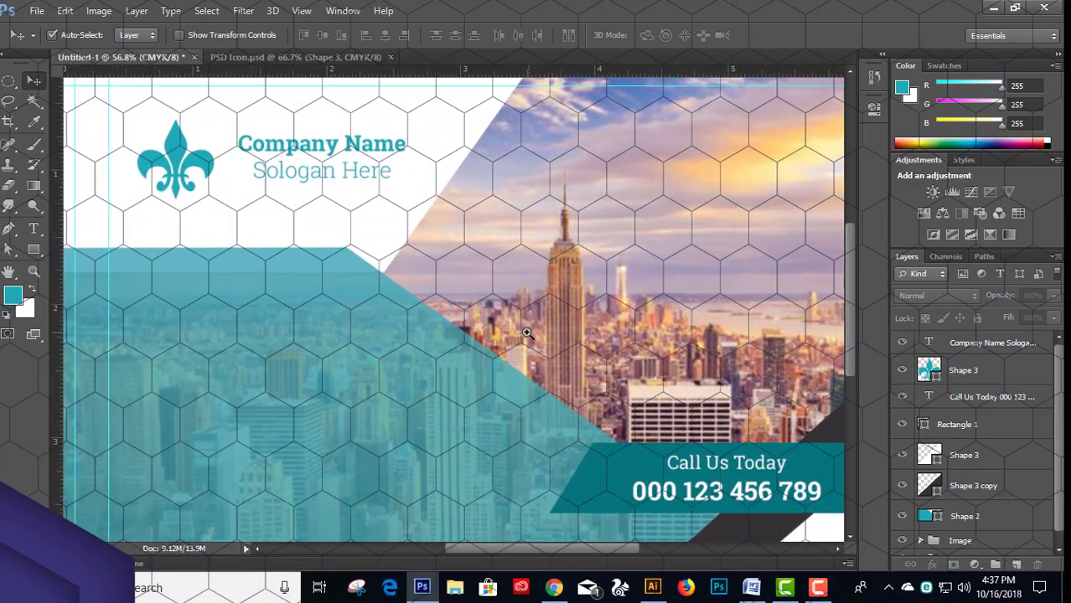
{"action": "left_click_drag", "start_coordinate": [527, 333], "coordinate": [423, 366]}
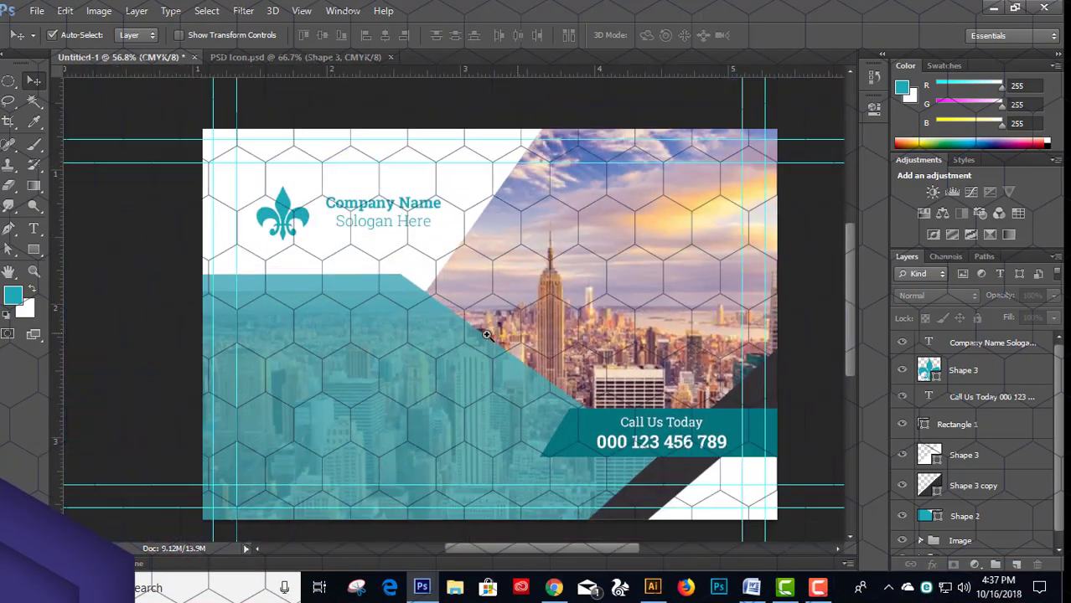
{"action": "key", "text": "t"}
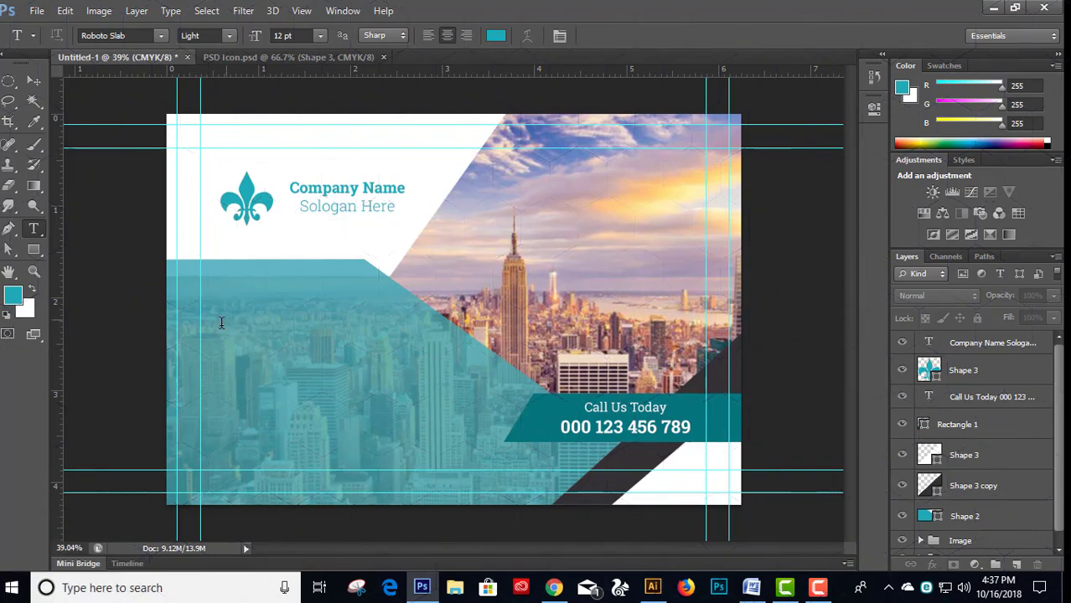
- Add 'We can' text on the teal area in 18 pt Bold
{"action": "left_click", "coordinate": [223, 321]}
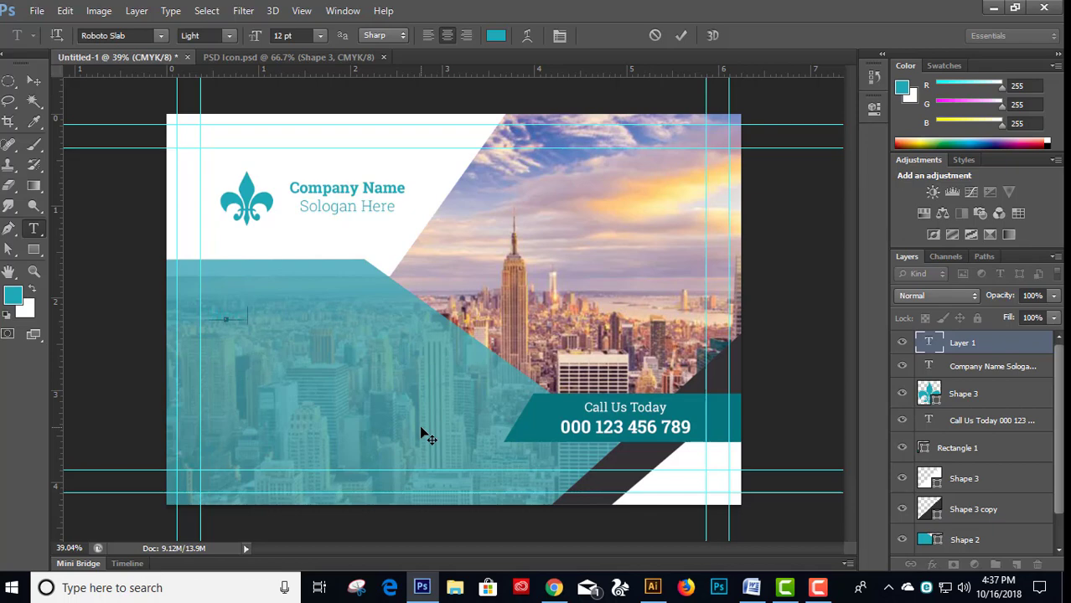
{"action": "left_click", "coordinate": [33, 80]}
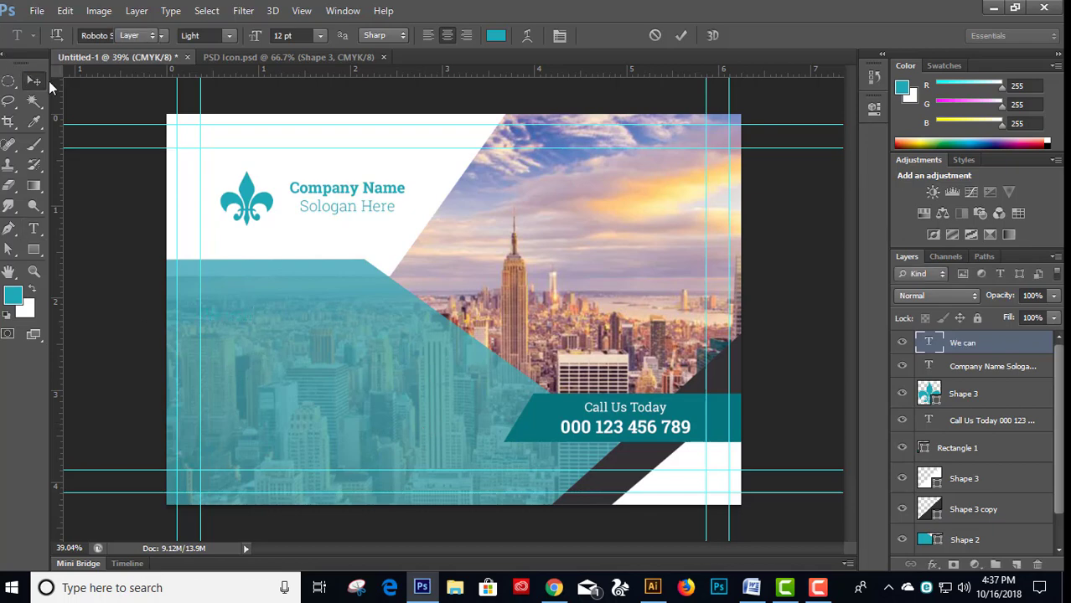
{"action": "key", "text": "t"}
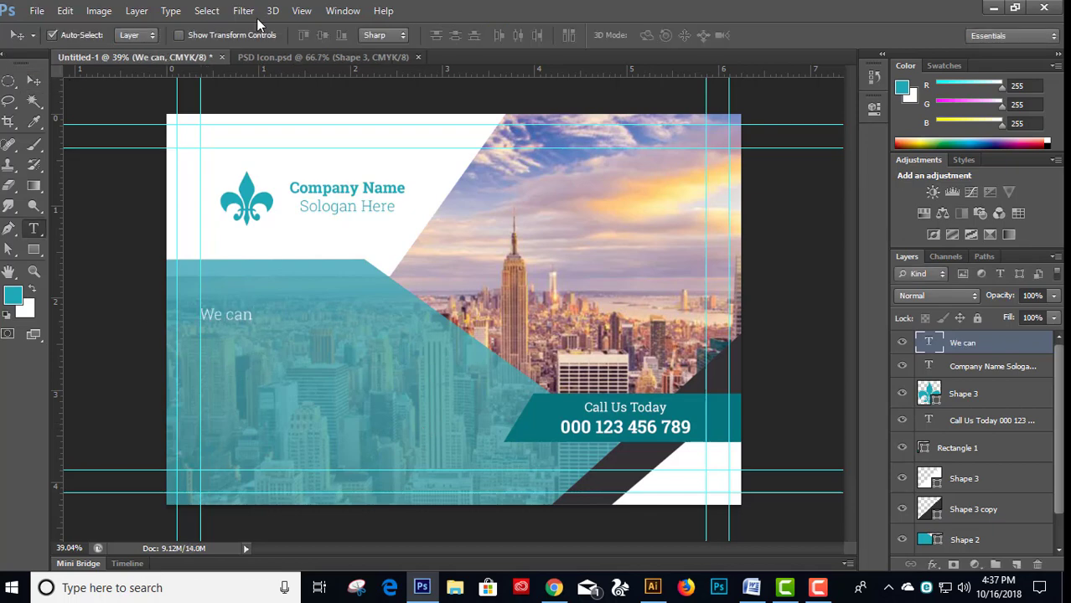
{"action": "left_click", "coordinate": [319, 35]}
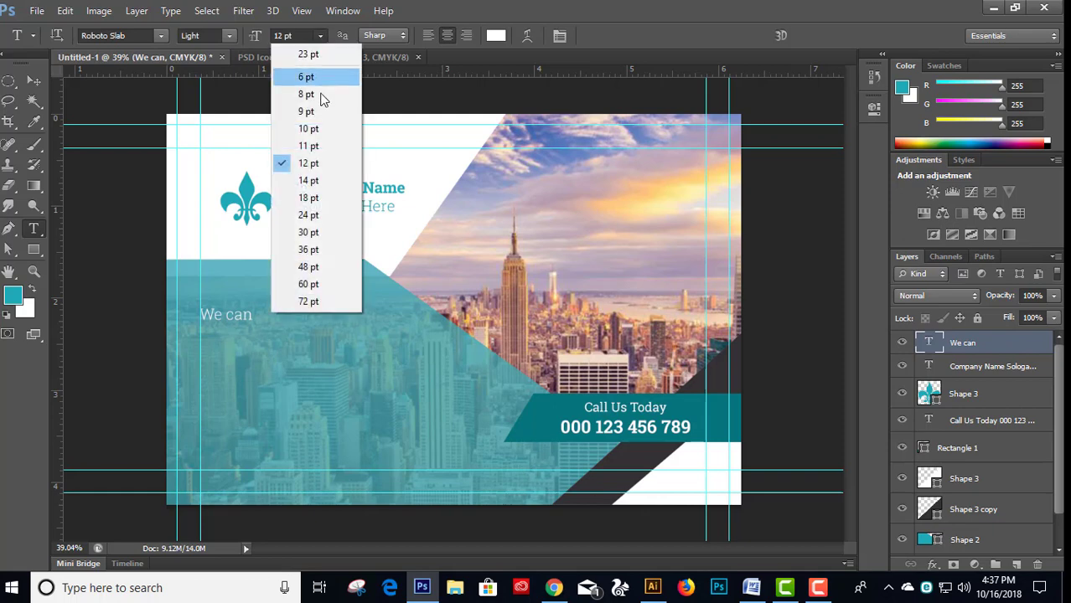
{"action": "left_click", "coordinate": [319, 199]}
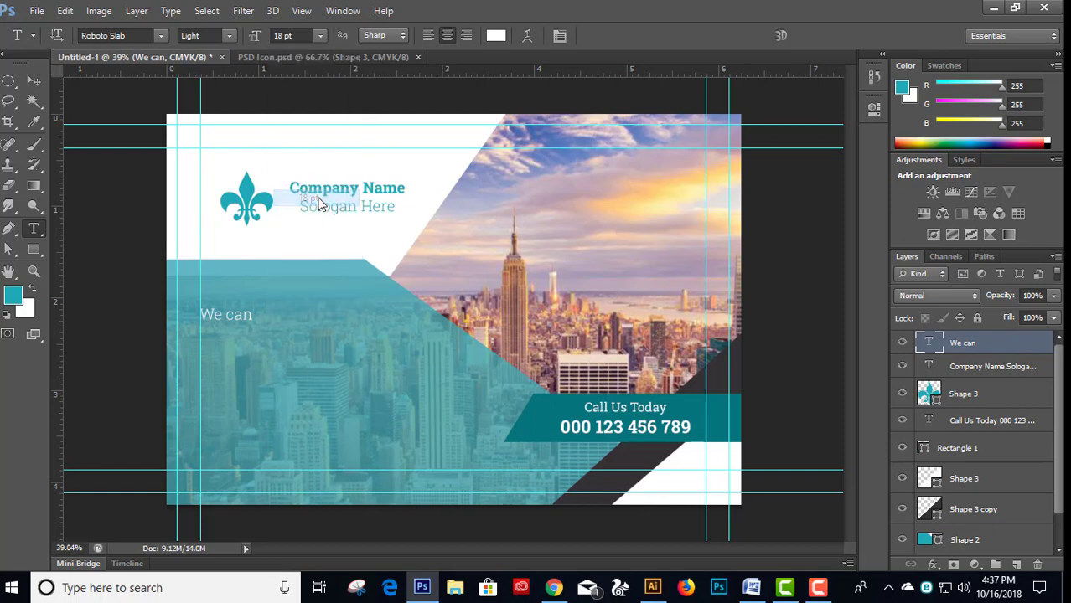
{"action": "left_click", "coordinate": [228, 35]}
{"action": "left_click", "coordinate": [196, 94]}
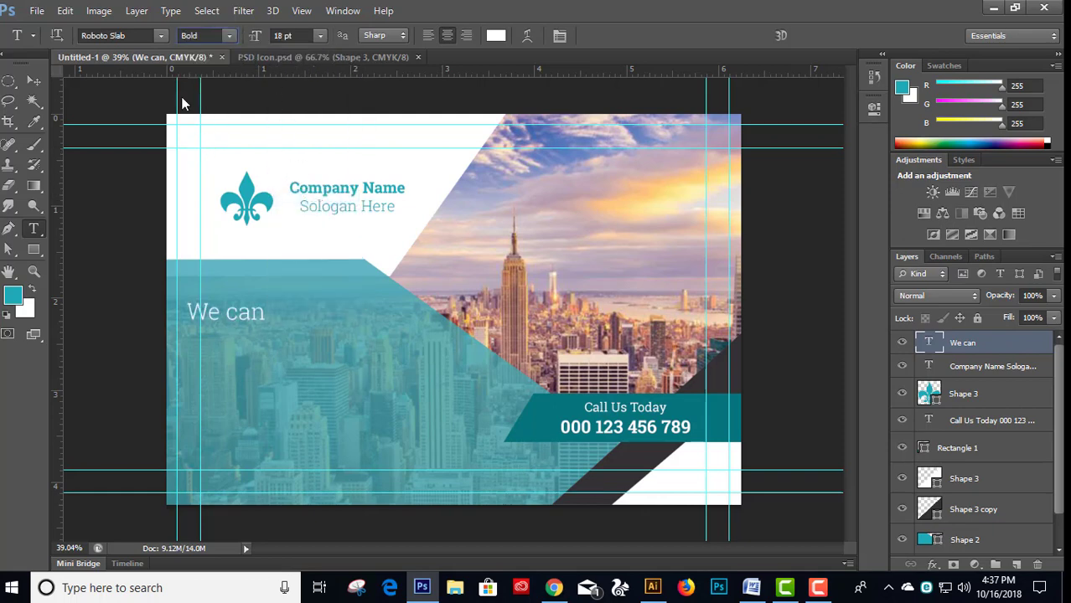
- Complete the headline 'We can help your business grow properly' and centre it on the teal area
{"action": "left_click", "coordinate": [33, 79]}
{"action": "left_click_drag", "start_coordinate": [233, 320], "coordinate": [248, 324]}
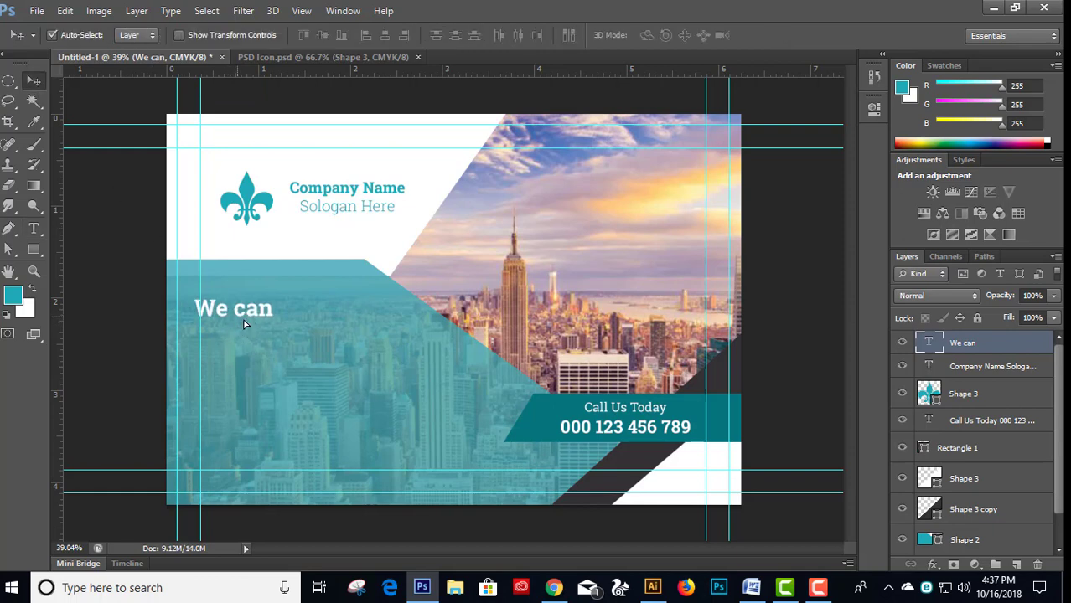
{"action": "key", "text": "t"}
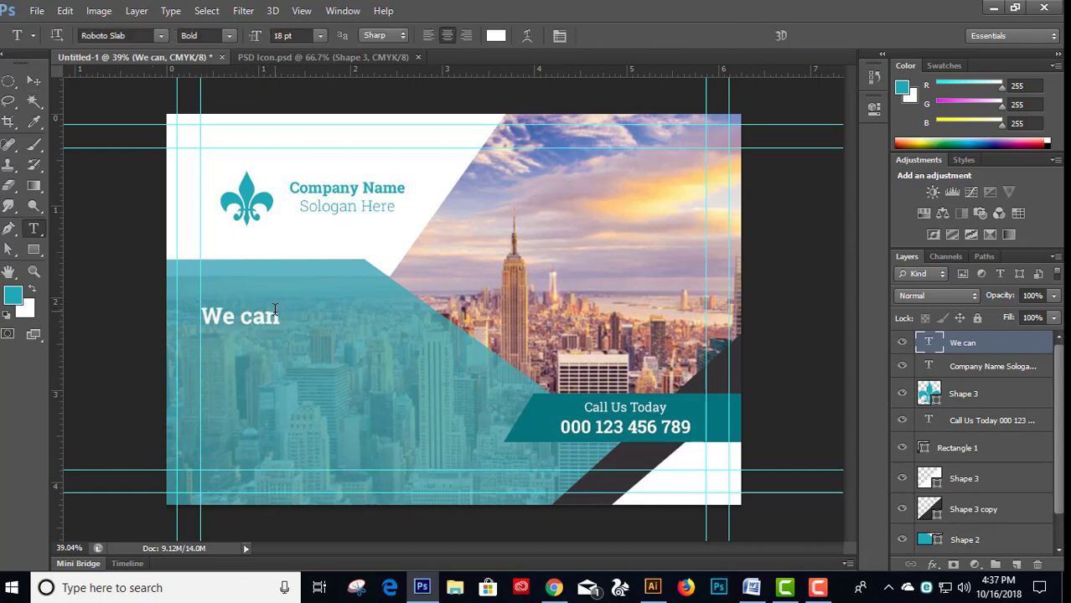
{"action": "left_click", "coordinate": [276, 315]}
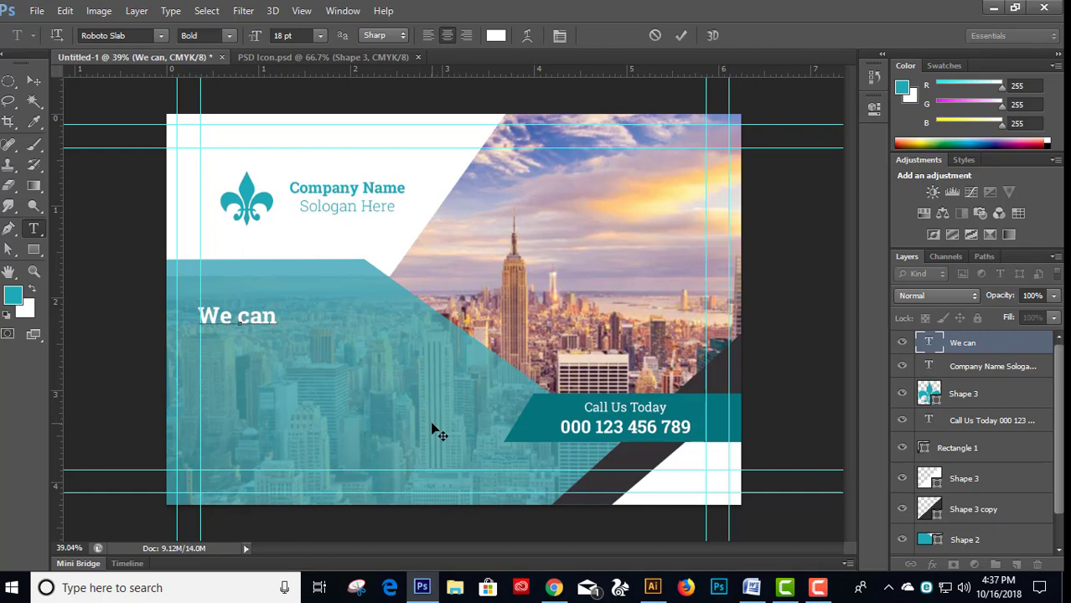
{"action": "type", "text": "help "}
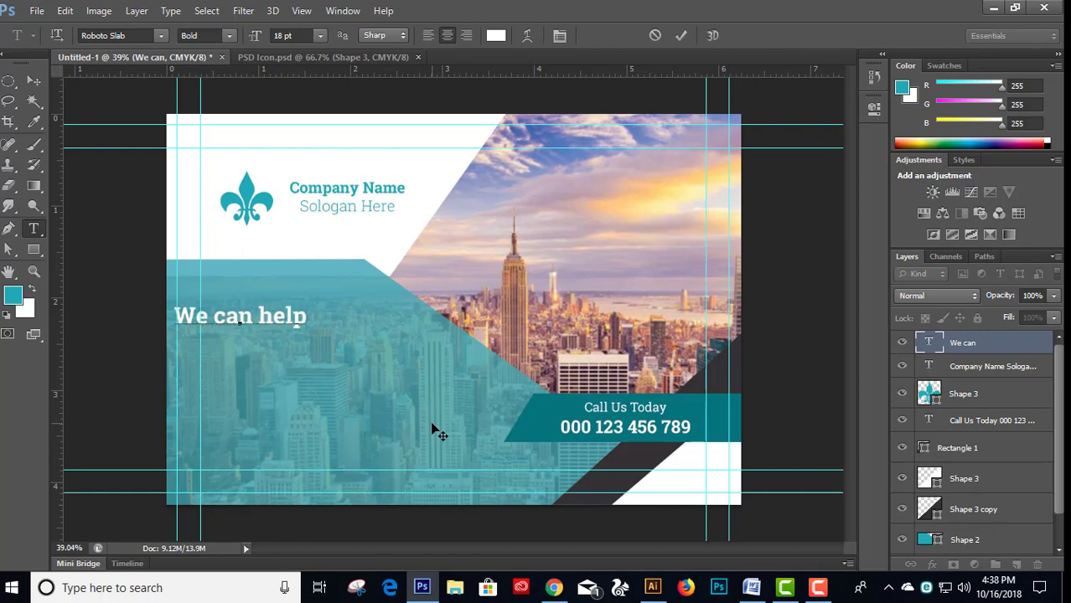
{"action": "type", "text": "y"}
{"action": "type", "text": "our"}
{"action": "type", "text": " busin"}
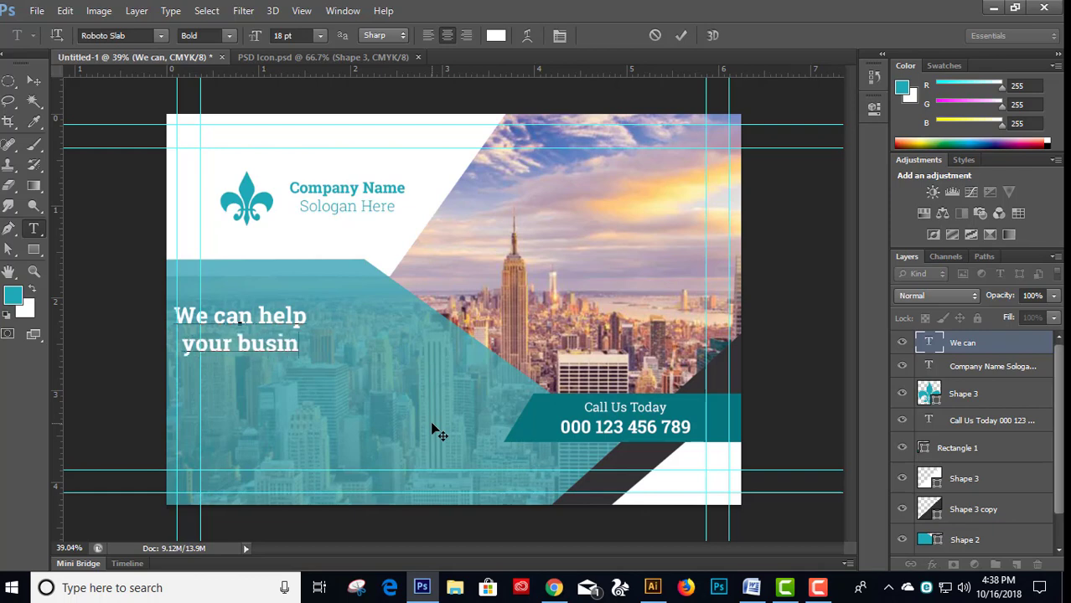
{"action": "type", "text": "ess"}
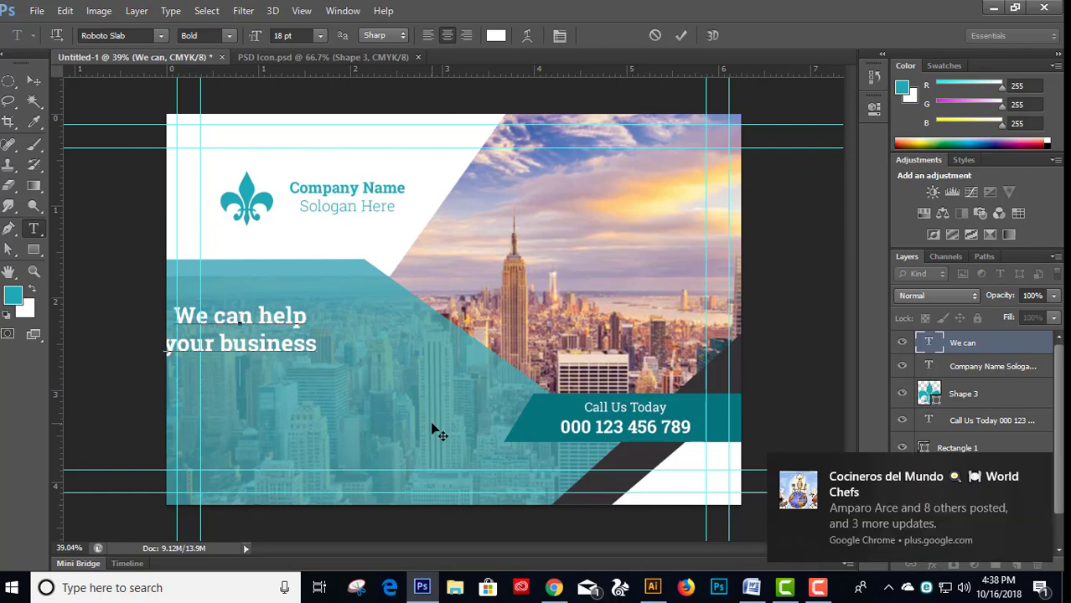
{"action": "type", "text": "gr"}
{"action": "type", "text": "ow P"}
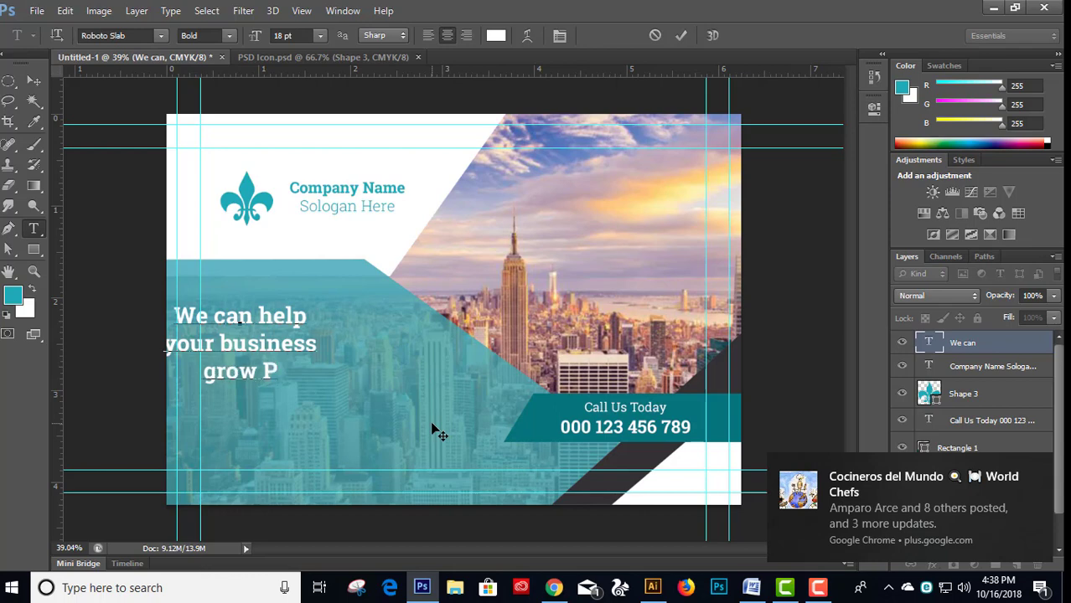
{"action": "key", "text": "BackSpace"}
{"action": "type", "text": "p"}
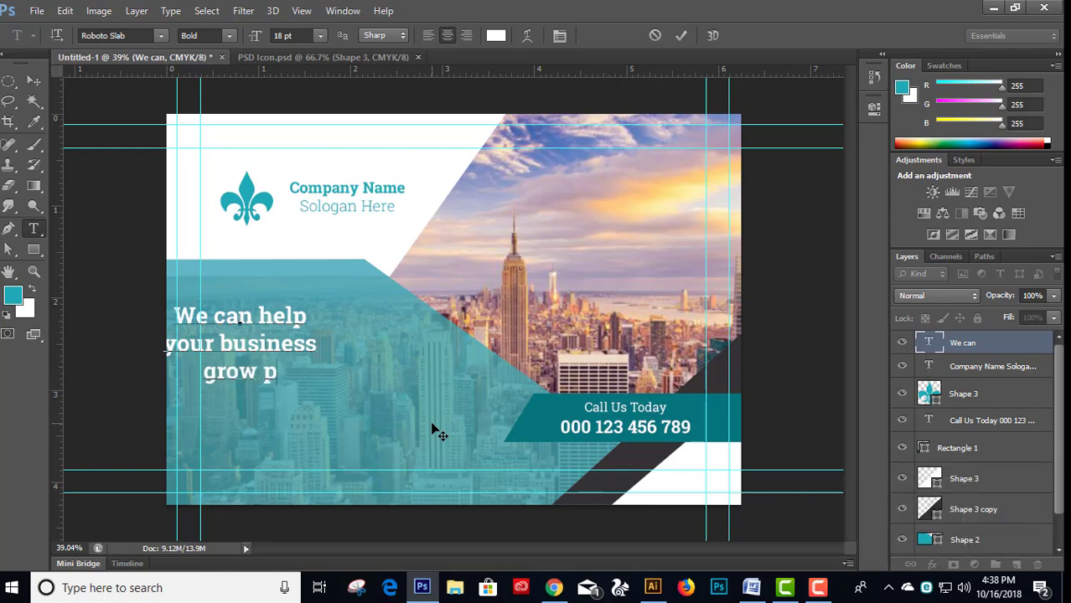
{"action": "type", "text": "roperl"}
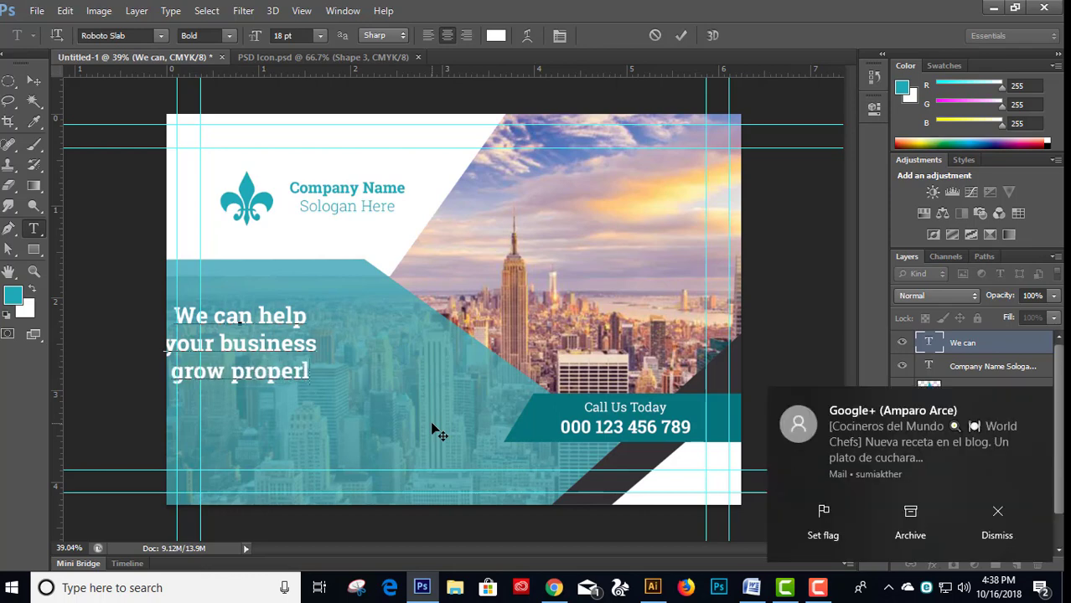
{"action": "type", "text": "y"}
{"action": "left_click", "coordinate": [33, 80]}
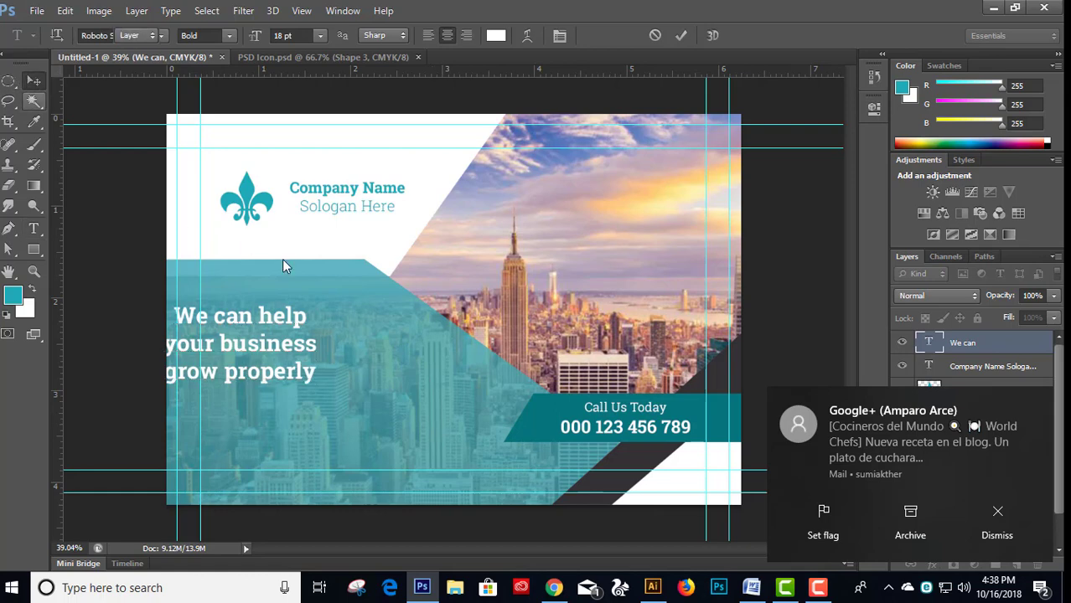
{"action": "left_click_drag", "start_coordinate": [244, 323], "coordinate": [318, 326]}
- Left-align the headline and move it to the left of the teal band
{"action": "key", "text": "t"}
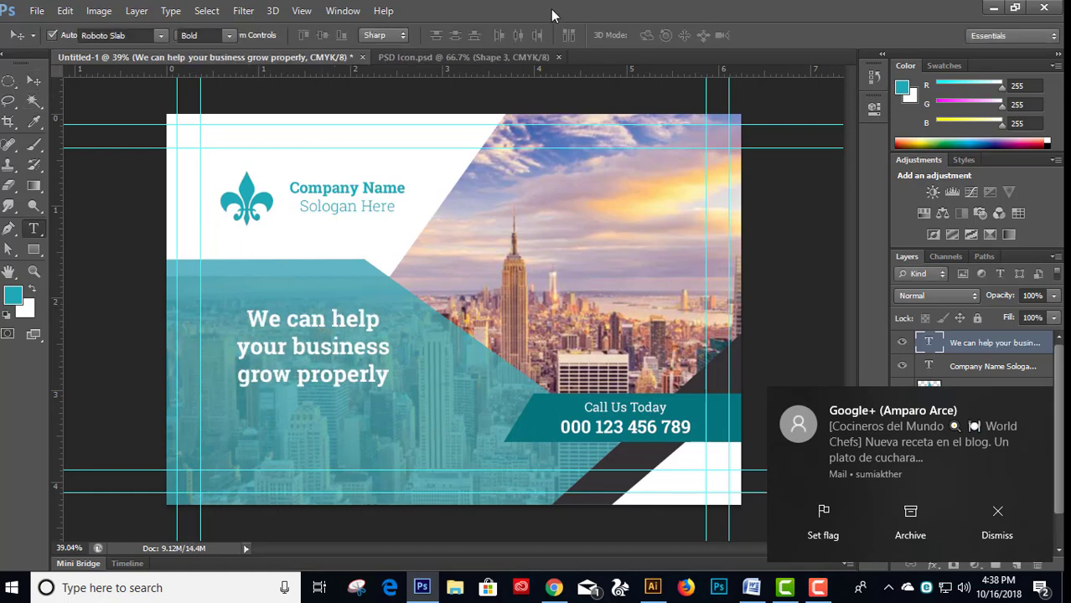
{"action": "left_click", "coordinate": [427, 35]}
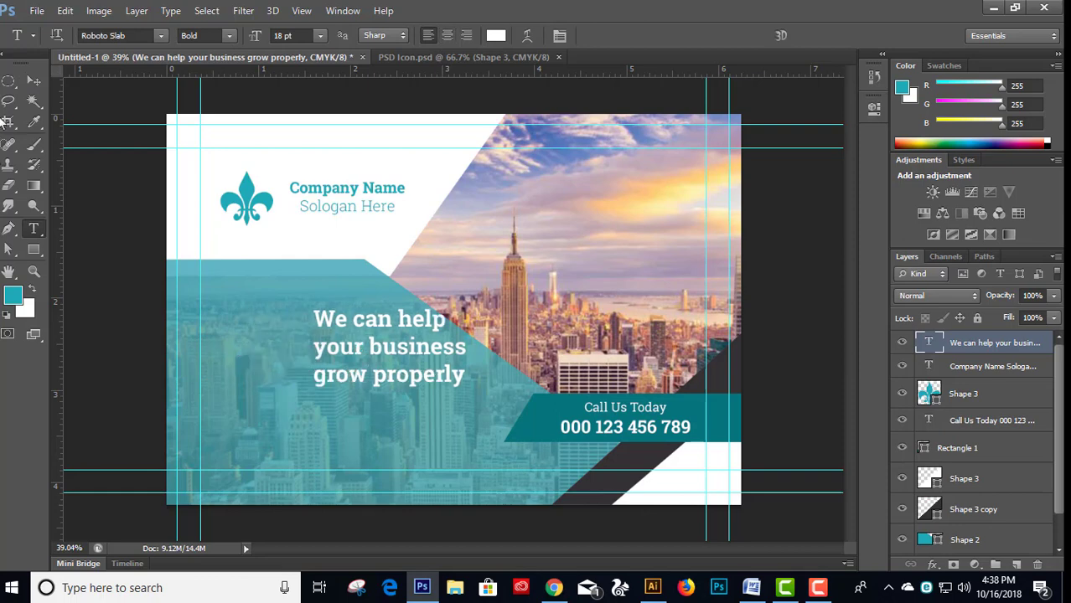
{"action": "left_click", "coordinate": [34, 81]}
{"action": "left_click_drag", "start_coordinate": [330, 331], "coordinate": [218, 326]}
- Set the headline to 26 pt and nudge it up slightly
{"action": "key", "text": "t"}
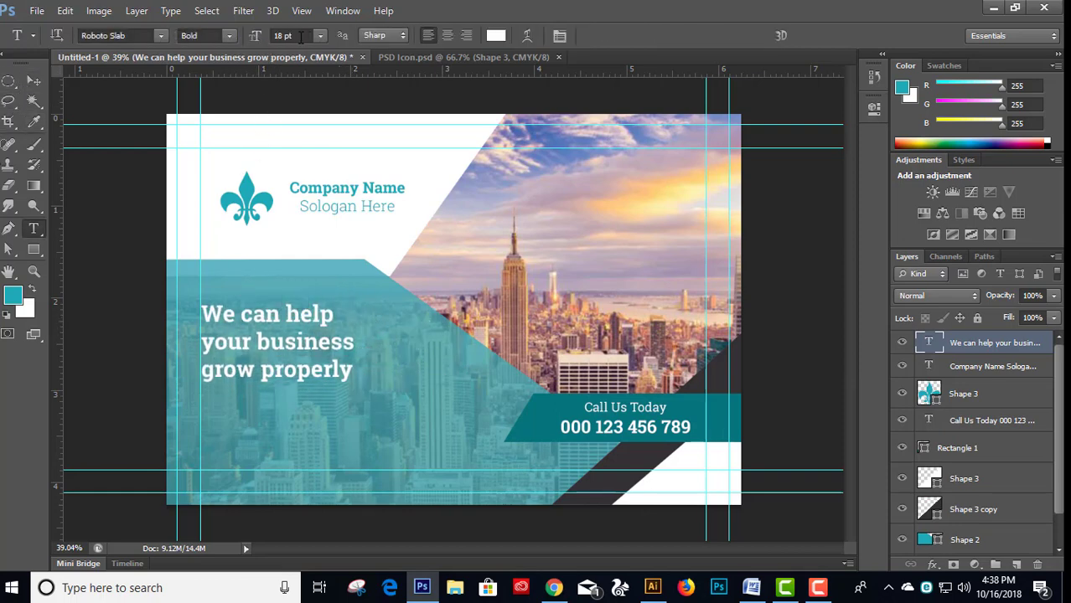
{"action": "left_click", "coordinate": [320, 38]}
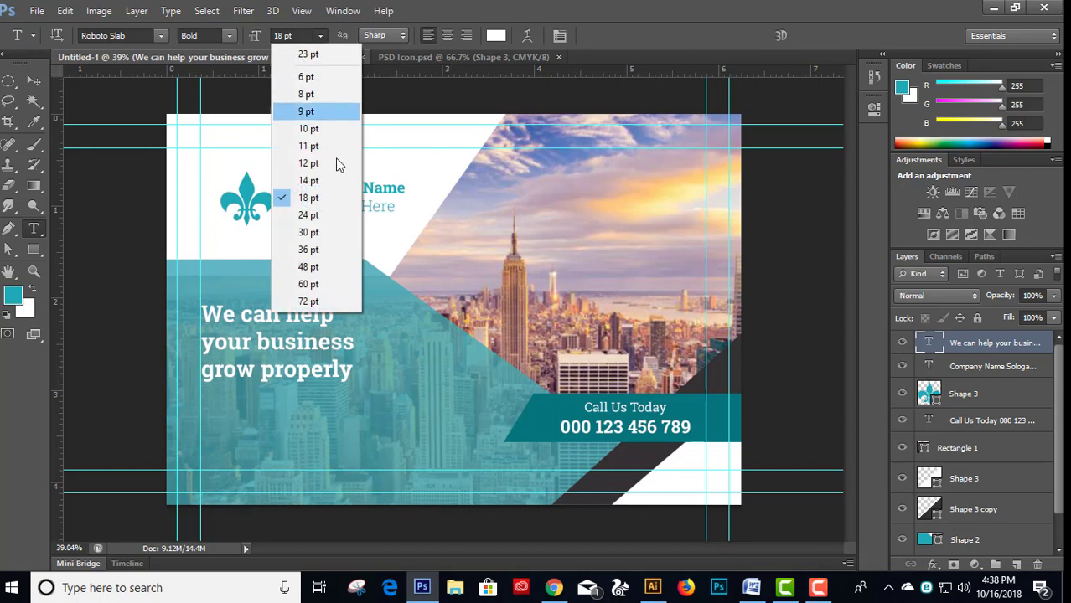
{"action": "left_click", "coordinate": [310, 233]}
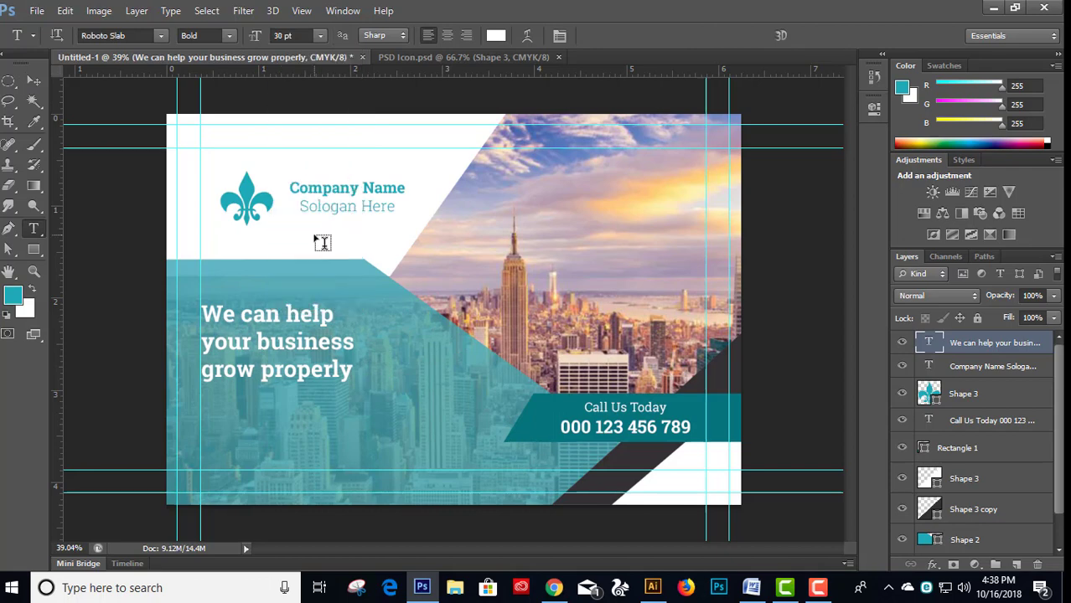
{"action": "left_click", "coordinate": [285, 35]}
{"action": "type", "text": "2"}
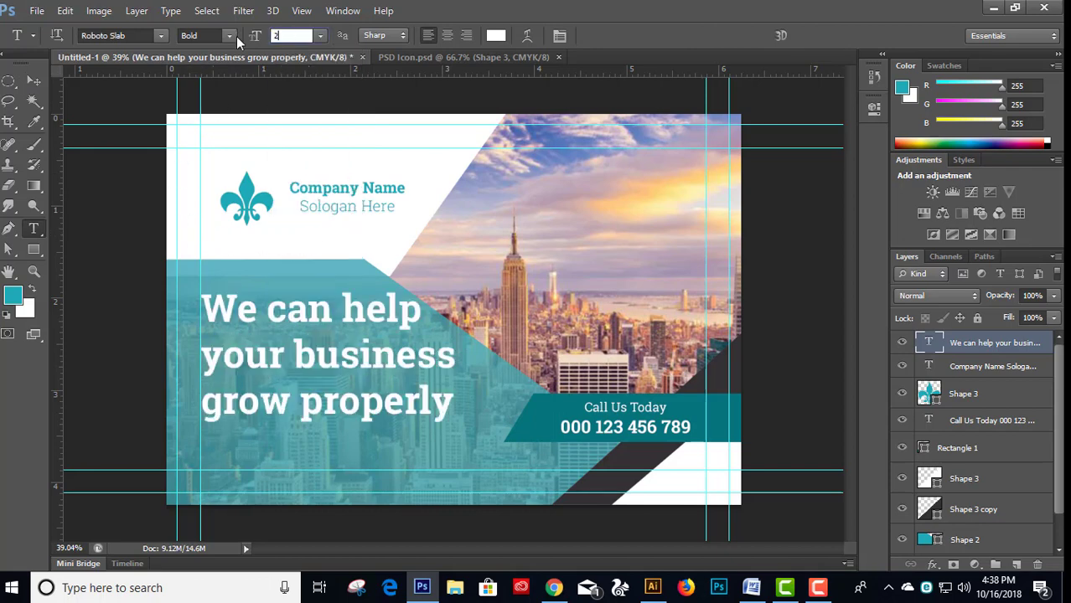
{"action": "type", "text": "6"}
{"action": "key", "text": "Return"}
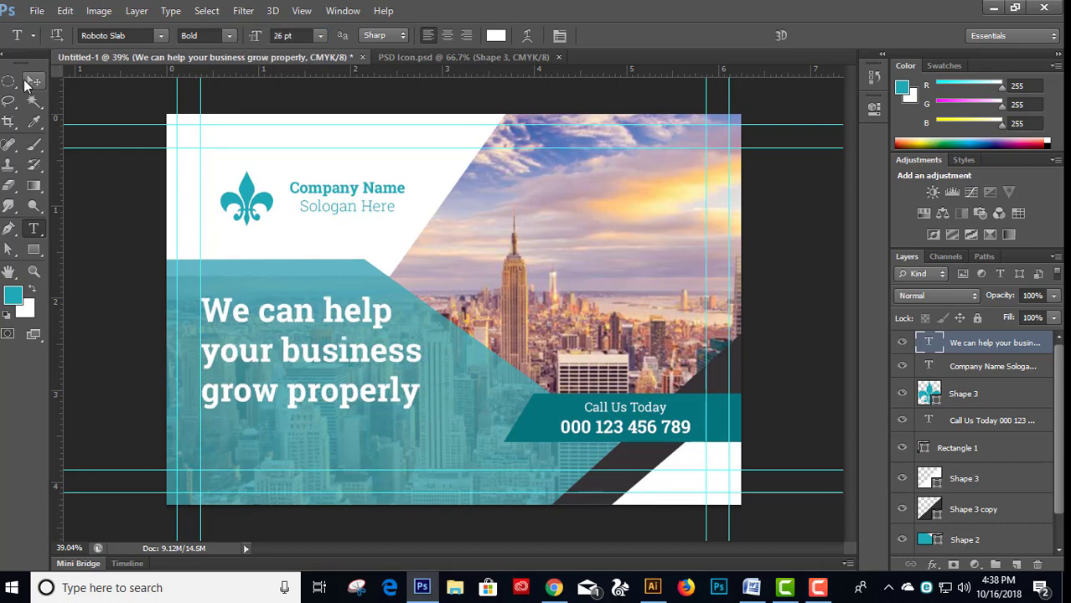
{"action": "left_click", "coordinate": [31, 82]}
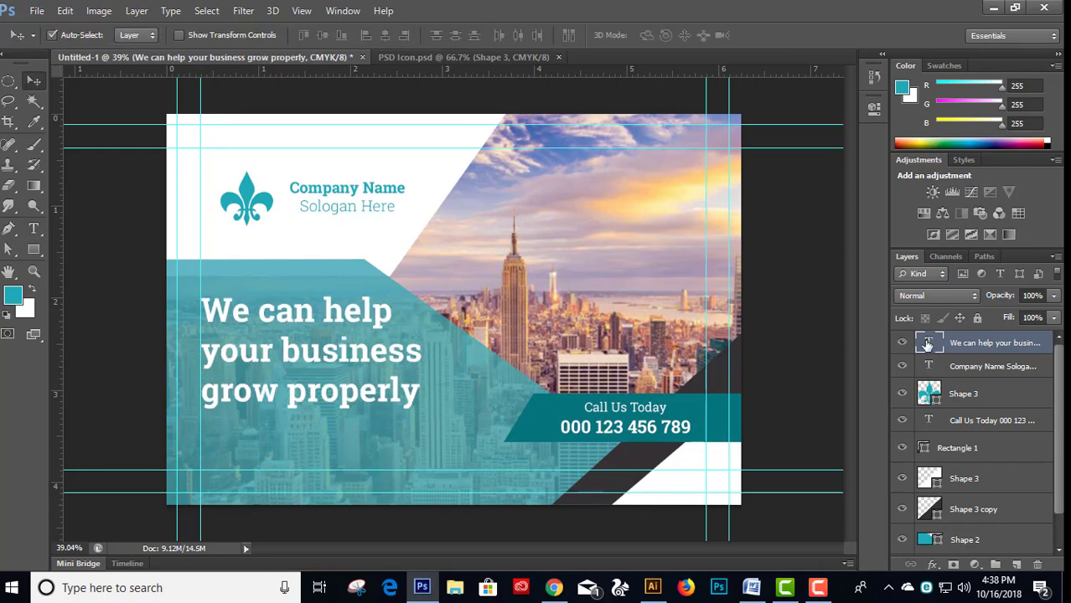
{"action": "left_click_drag", "start_coordinate": [211, 388], "coordinate": [212, 372]}
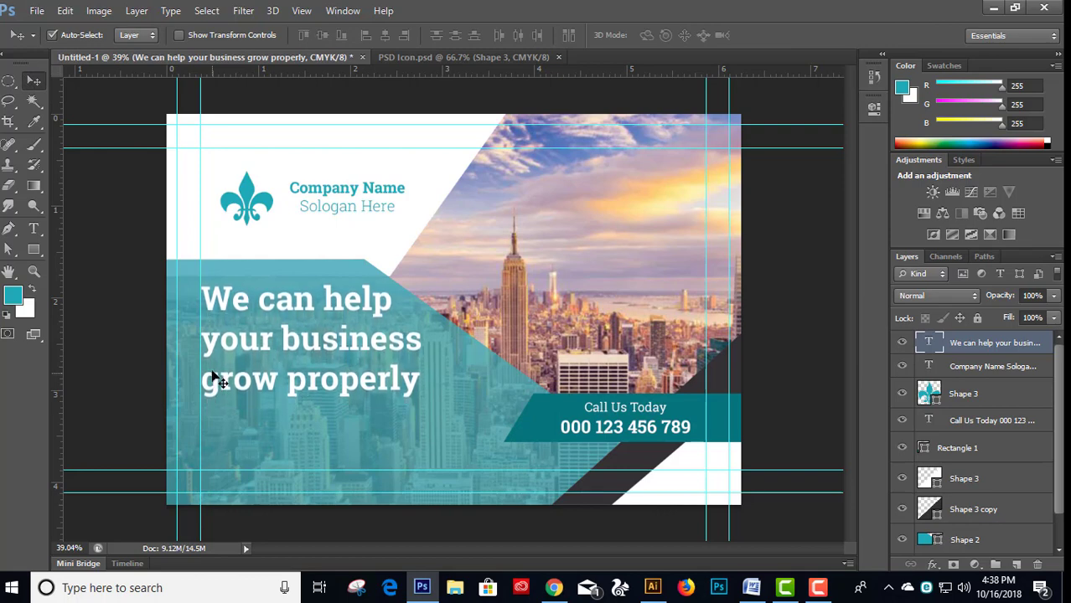
- Keep Auto line spacing in the Character panel, nudge the headline up, and close the panel
{"action": "key", "text": "t"}
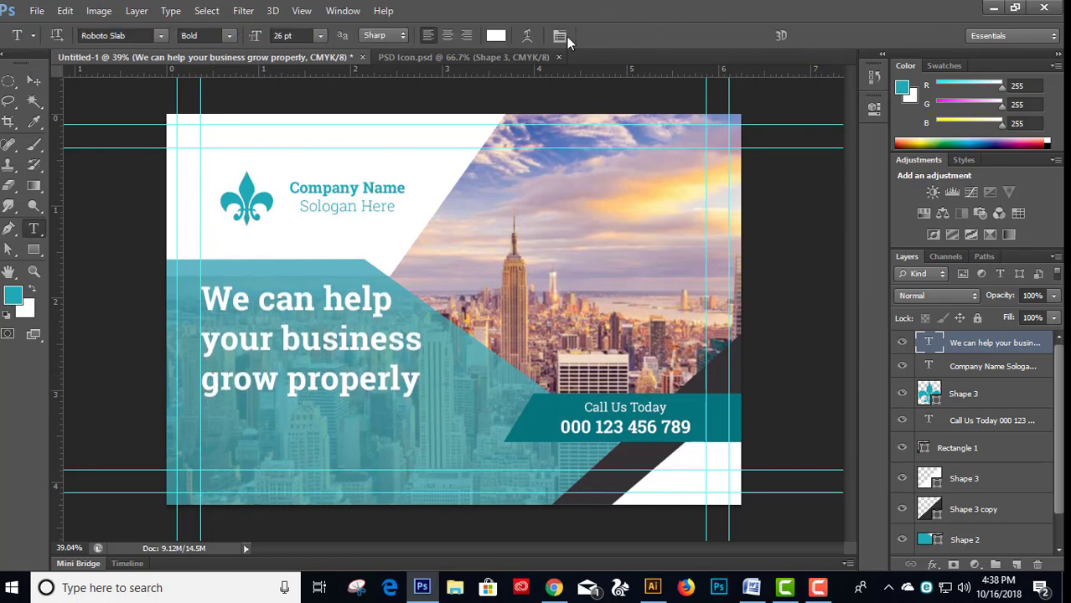
{"action": "left_click", "coordinate": [559, 35]}
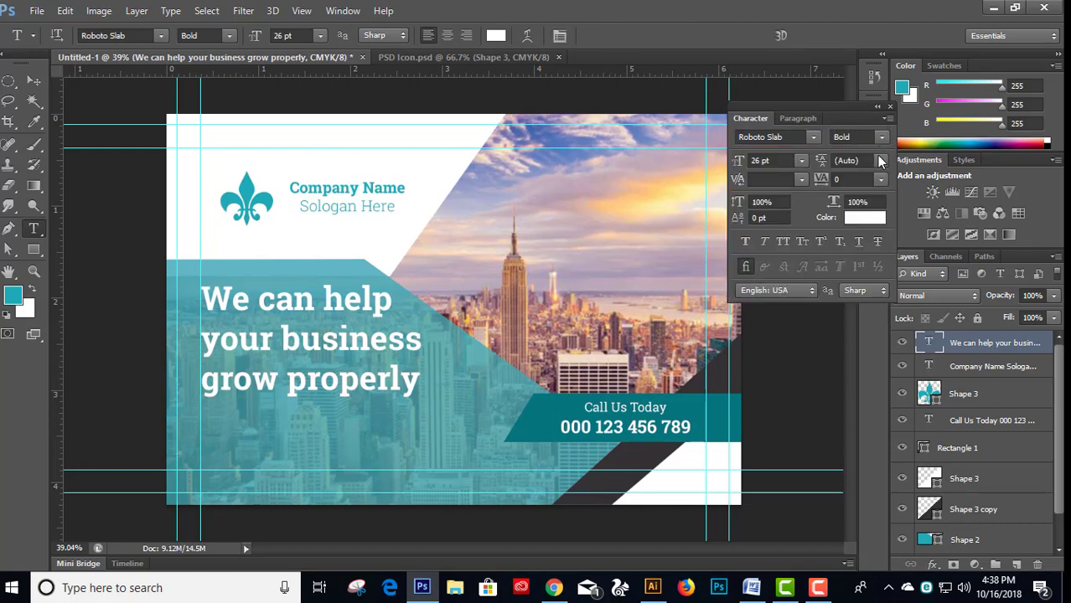
{"action": "left_click", "coordinate": [879, 160]}
{"action": "left_click", "coordinate": [868, 179]}
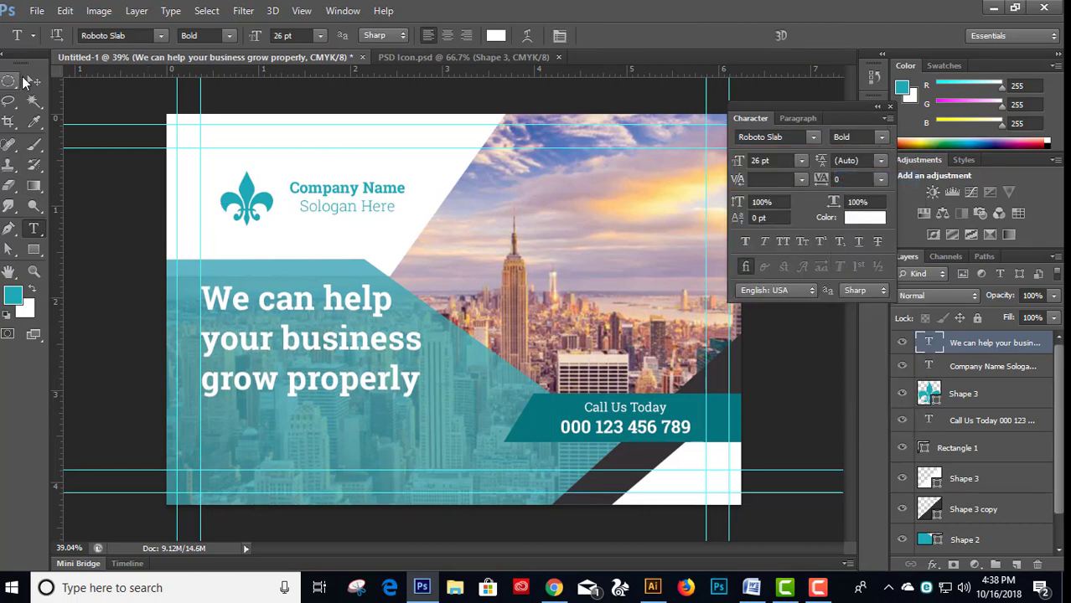
{"action": "left_click", "coordinate": [34, 80]}
{"action": "key", "text": "Up"}
{"action": "key", "text": "Up"}
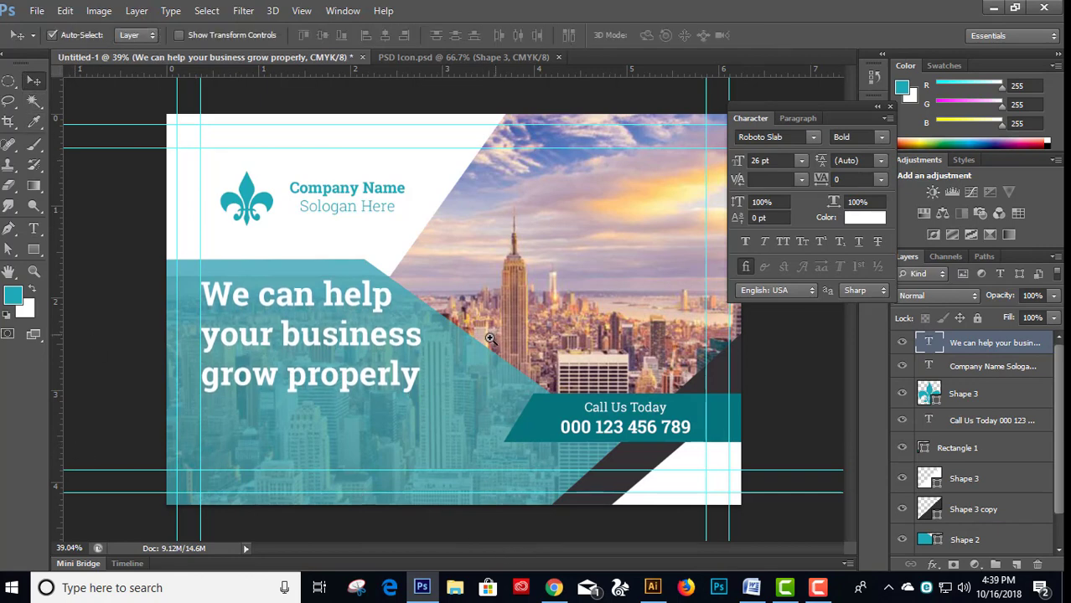
{"action": "scroll", "coordinate": [503, 327], "scroll_direction": "down", "scroll_amount": 1, "text": "alt"}
{"action": "left_click", "coordinate": [890, 106]}
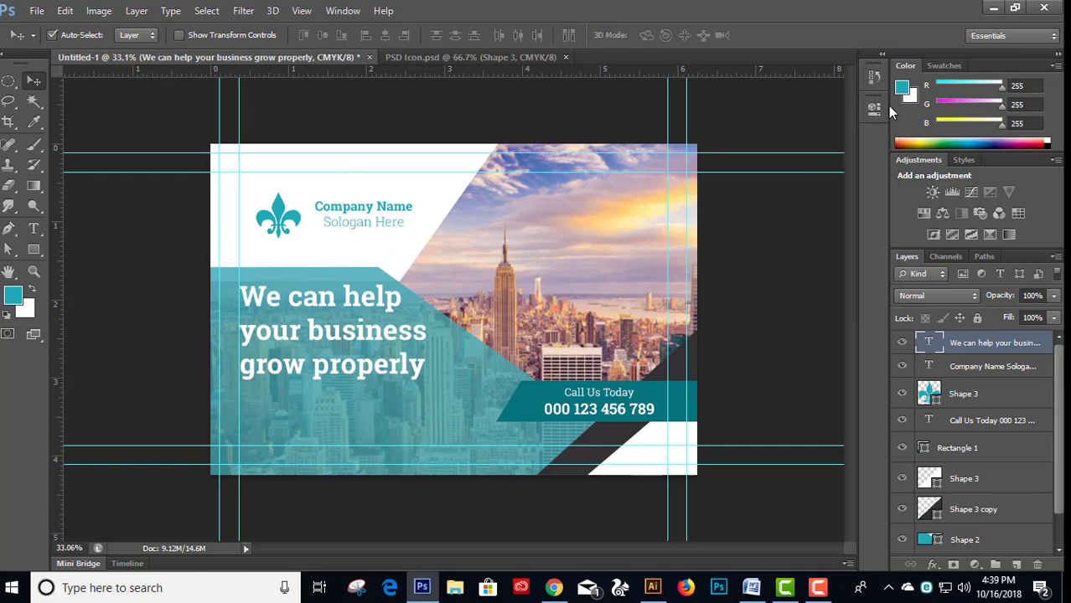
{"action": "left_click", "coordinate": [553, 587]}
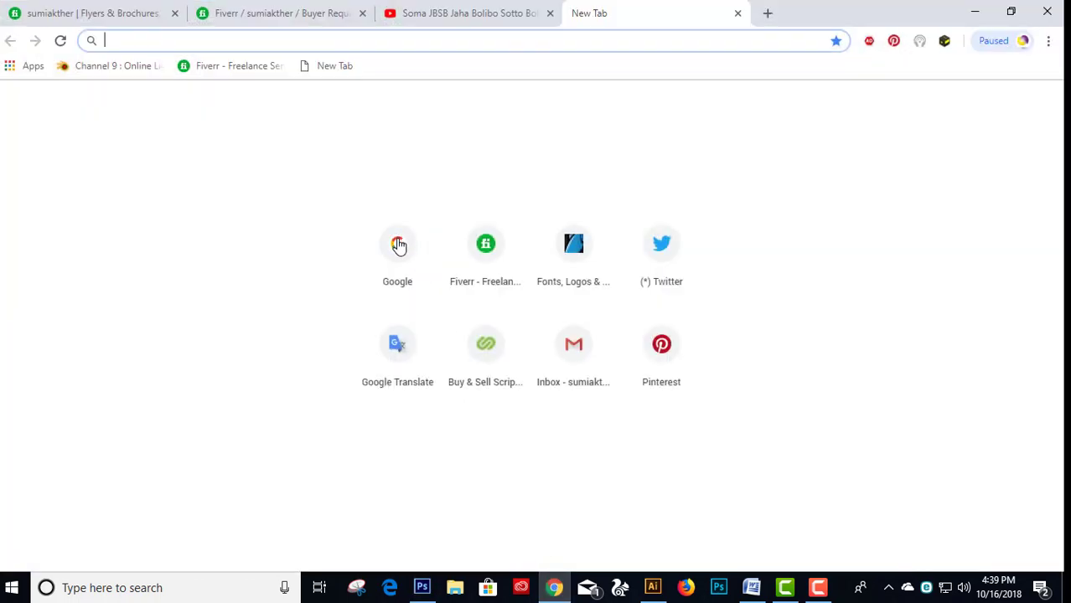
- Search Google for 'lorem ipsum' and open the lipsum.com result
{"action": "left_click", "coordinate": [400, 251]}
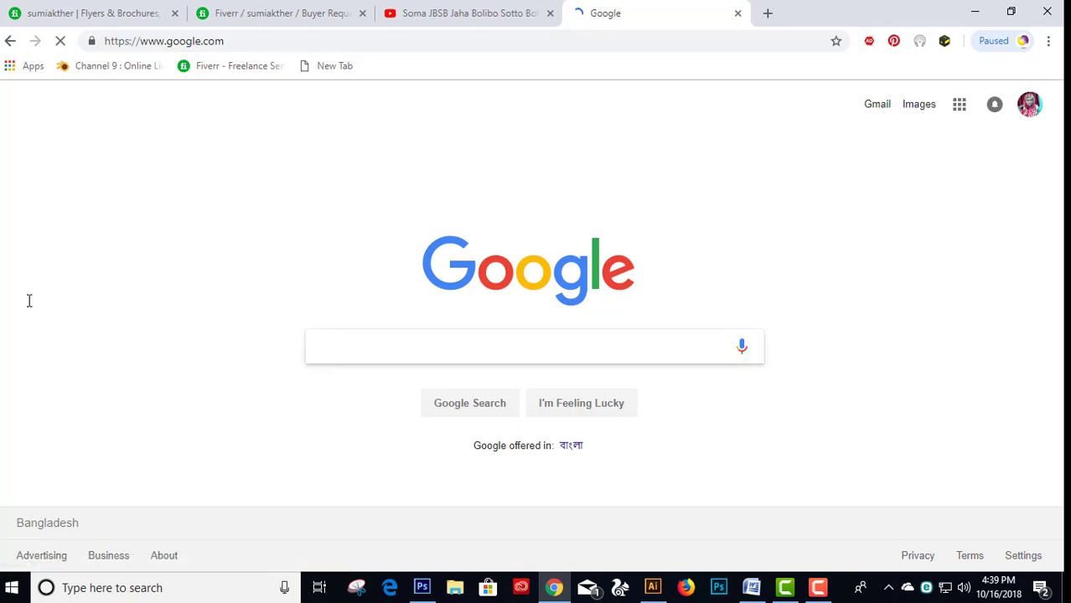
{"action": "type", "text": "lorem"}
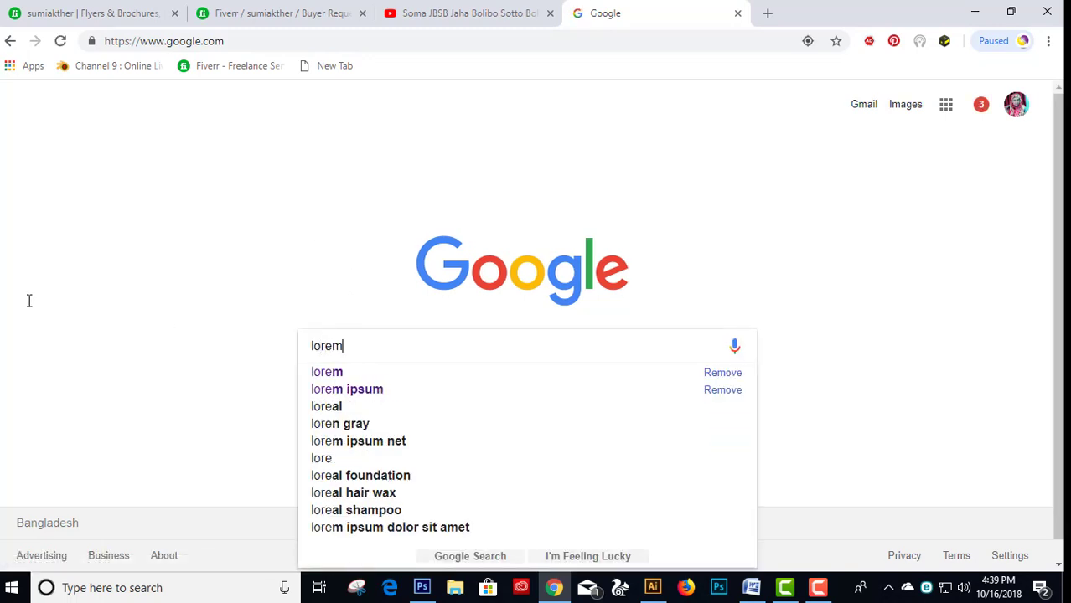
{"action": "type", "text": " ipsum"}
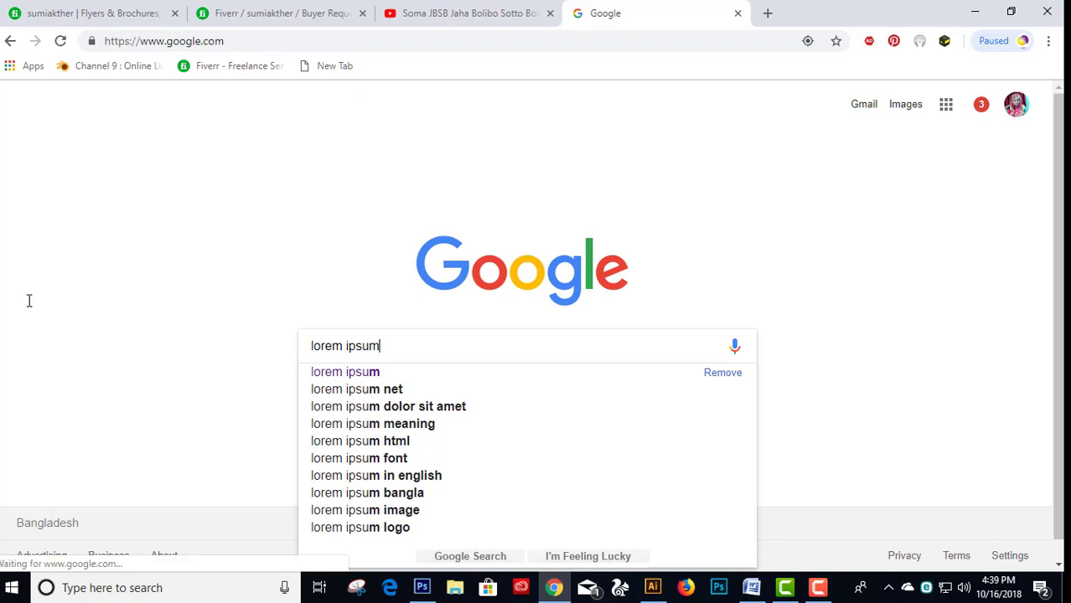
{"action": "left_click", "coordinate": [28, 301]}
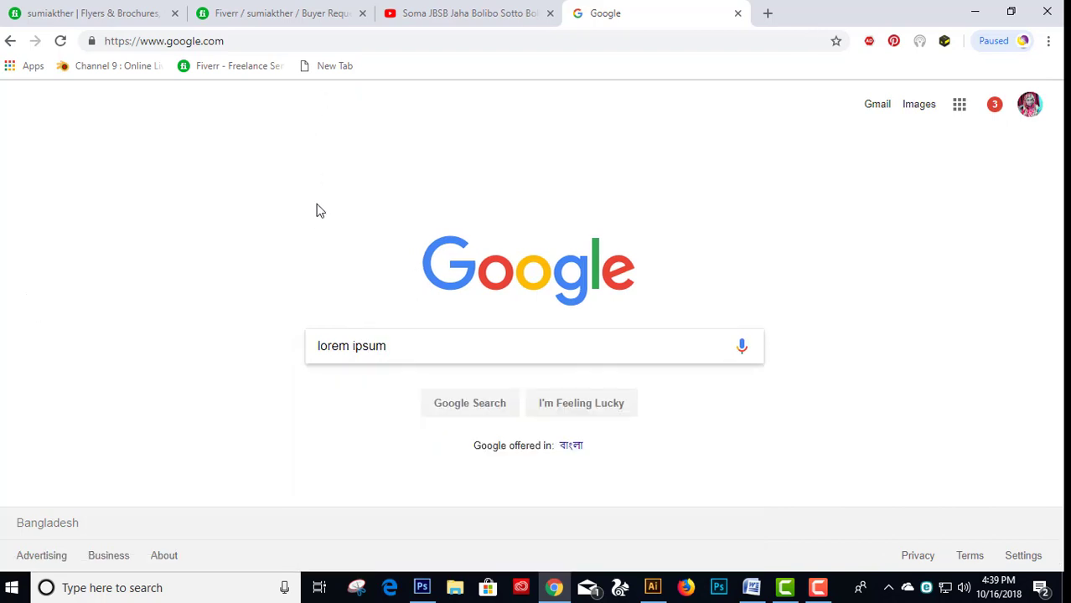
{"action": "key", "text": "Return"}
{"action": "middle_click", "coordinate": [210, 228]}
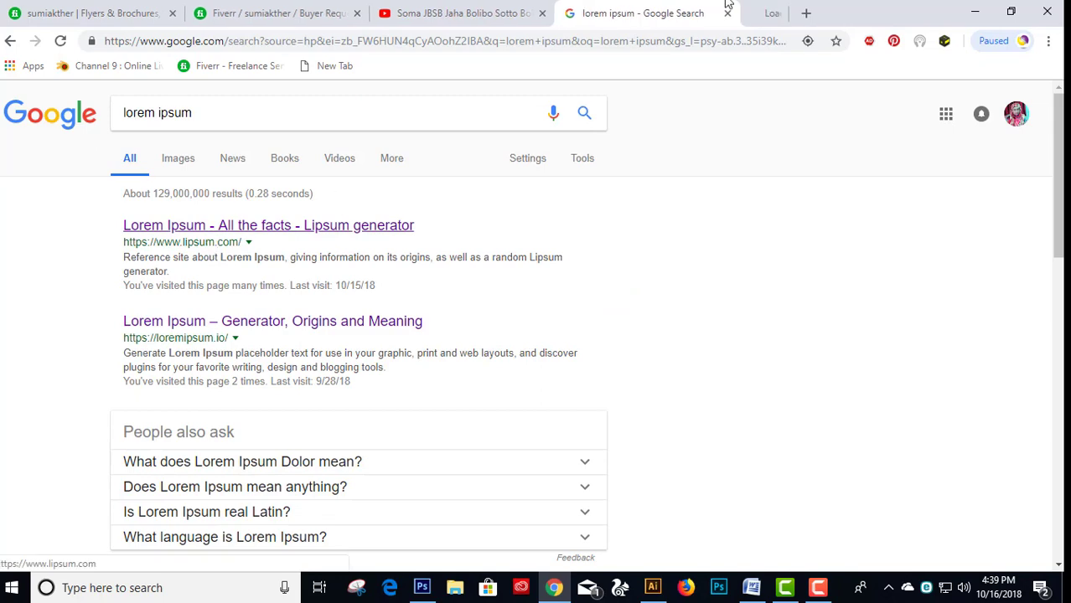
{"action": "left_click", "coordinate": [770, 10]}
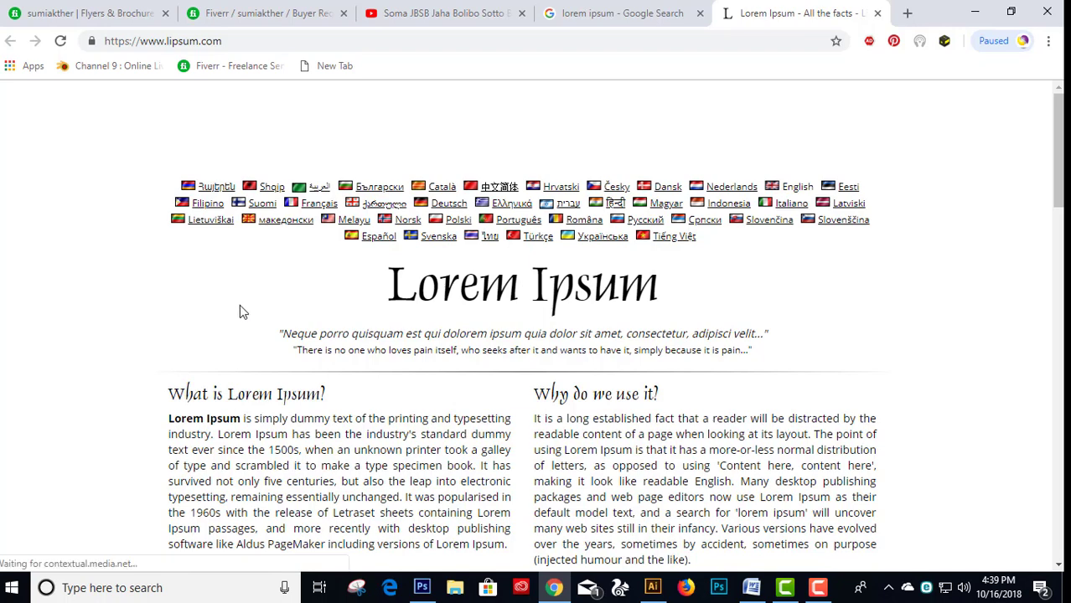
- Select the opening lines of the 'What is Lorem Ipsum?' paragraph
{"action": "scroll", "coordinate": [197, 412], "scroll_direction": "down", "scroll_amount": 4}
{"action": "scroll", "coordinate": [197, 412], "scroll_direction": "down", "scroll_amount": 5}
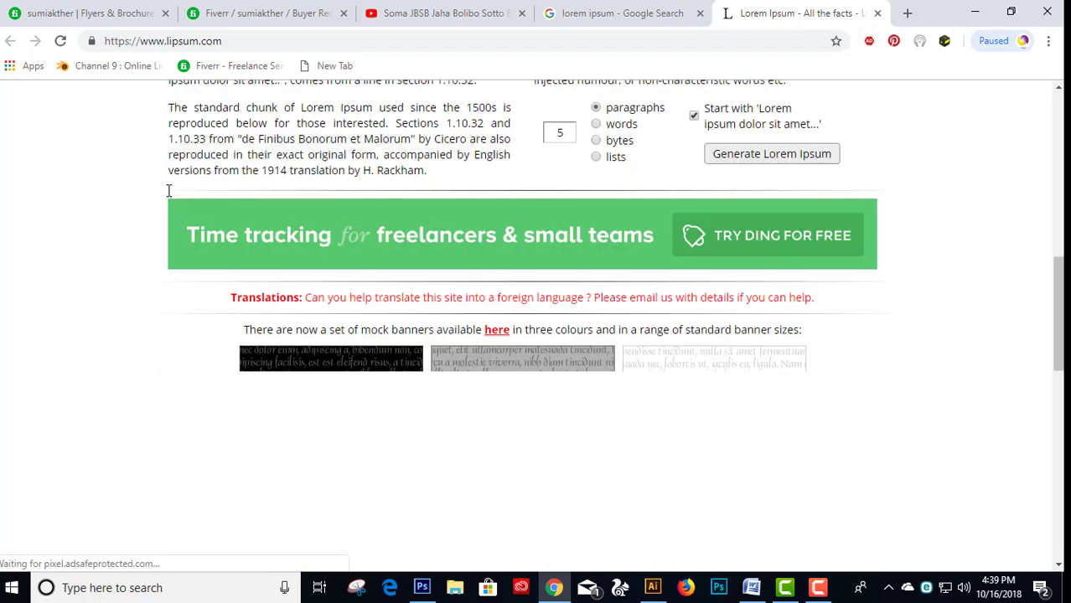
{"action": "scroll", "coordinate": [216, 226], "scroll_direction": "up", "scroll_amount": 2}
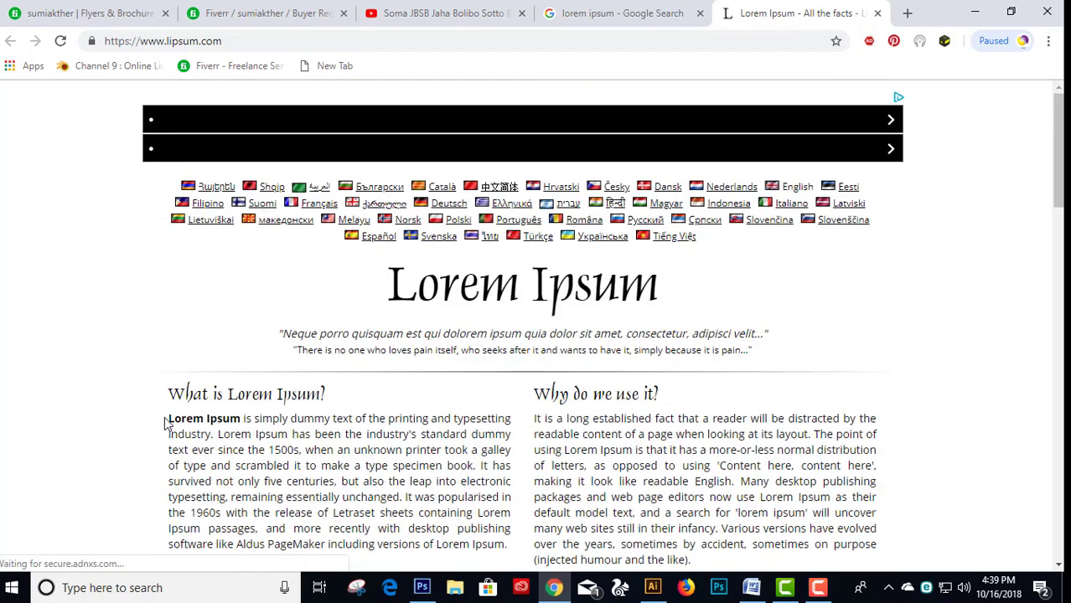
{"action": "left_click_drag", "start_coordinate": [170, 418], "coordinate": [490, 451]}
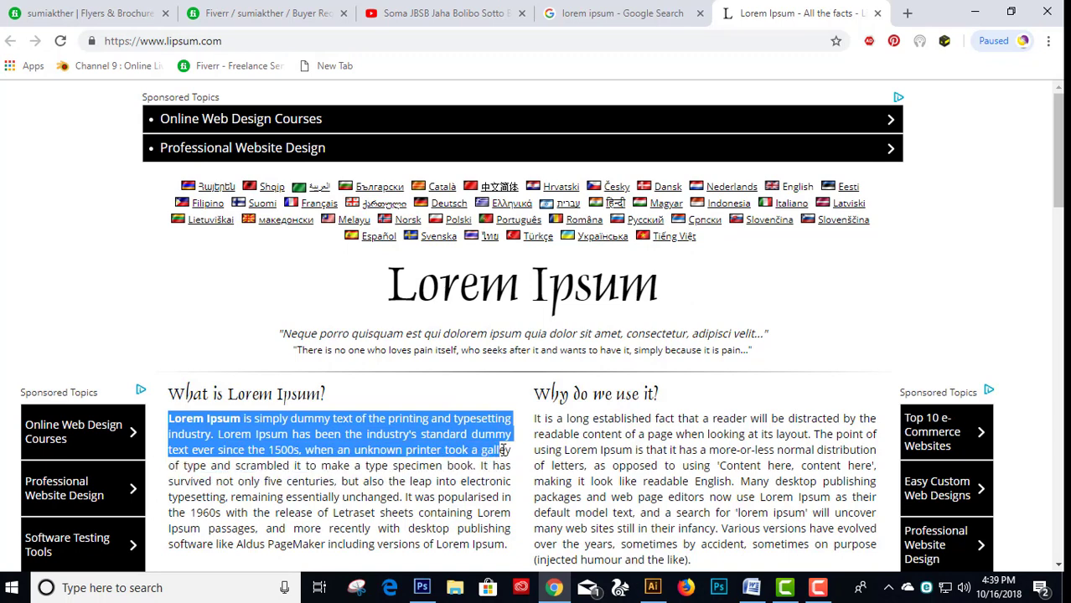
{"action": "mouse_move", "coordinate": [490, 451]}
{"action": "left_mouse_down"}
{"action": "mouse_move", "coordinate": [317, 465]}
{"action": "mouse_move", "coordinate": [247, 450]}
{"action": "left_mouse_up"}
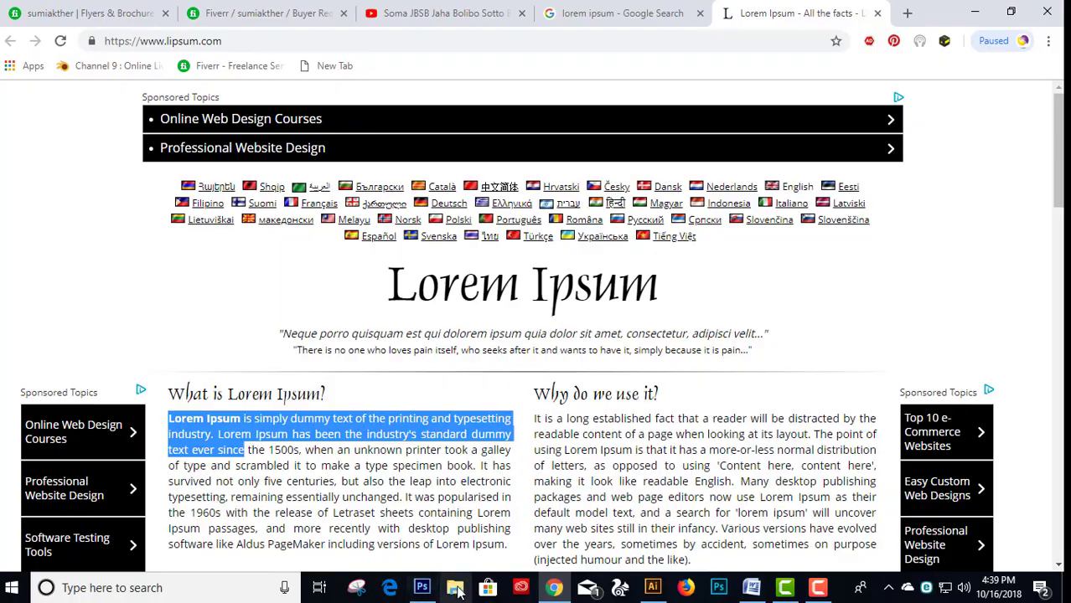
{"action": "left_click", "coordinate": [422, 587]}
- Paste the Lorem Ipsum text below the headline as Roboto Slab Regular 12 pt
{"action": "key", "text": "t"}
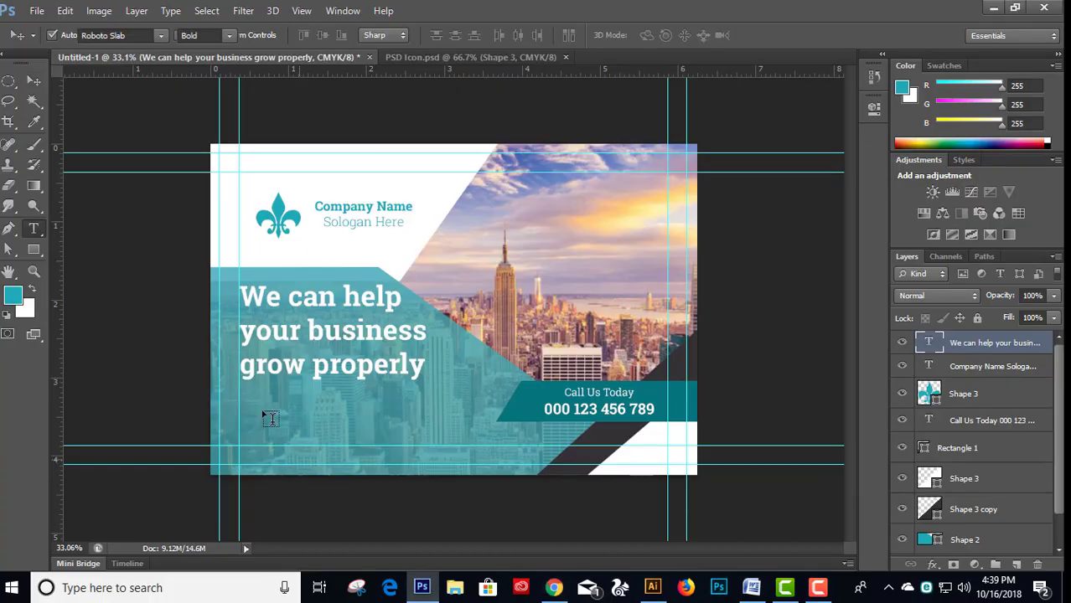
{"action": "left_click", "coordinate": [274, 414]}
{"action": "key", "text": "ctrl+v"}
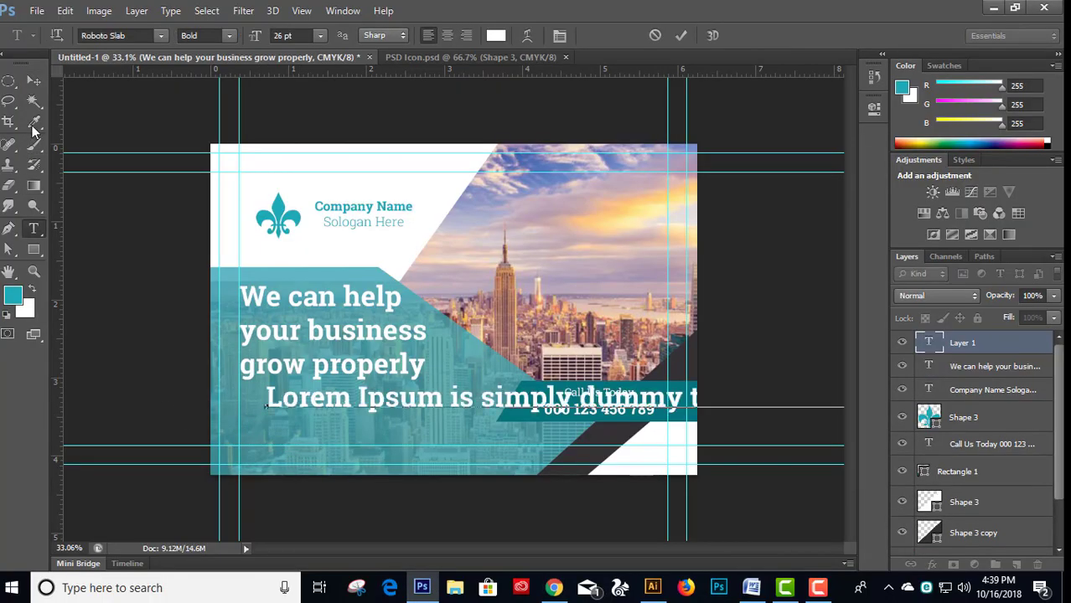
{"action": "key", "text": "ctrl+Return"}
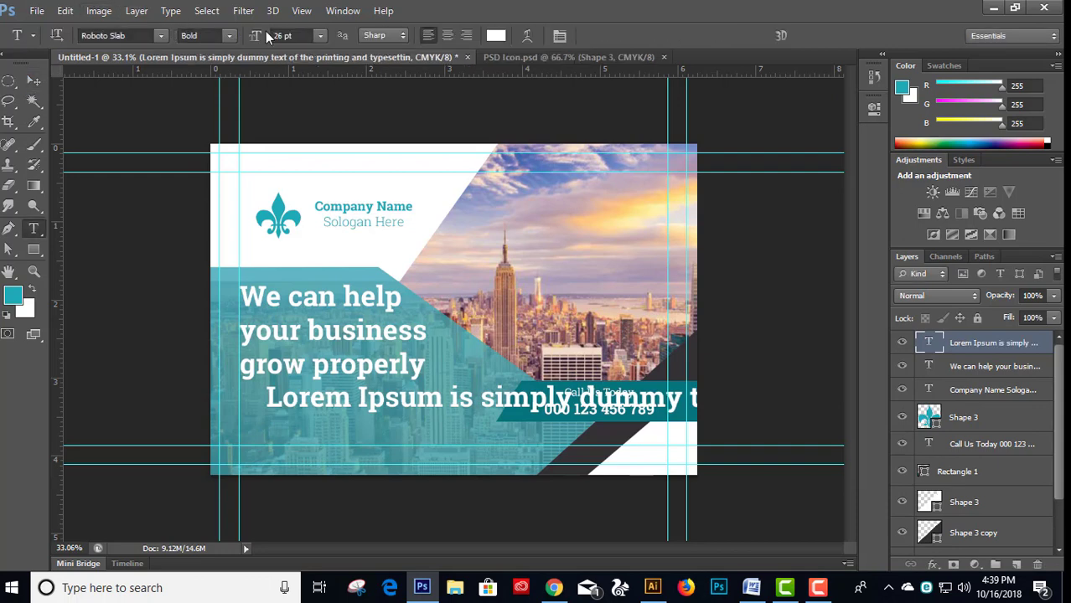
{"action": "left_click", "coordinate": [229, 36]}
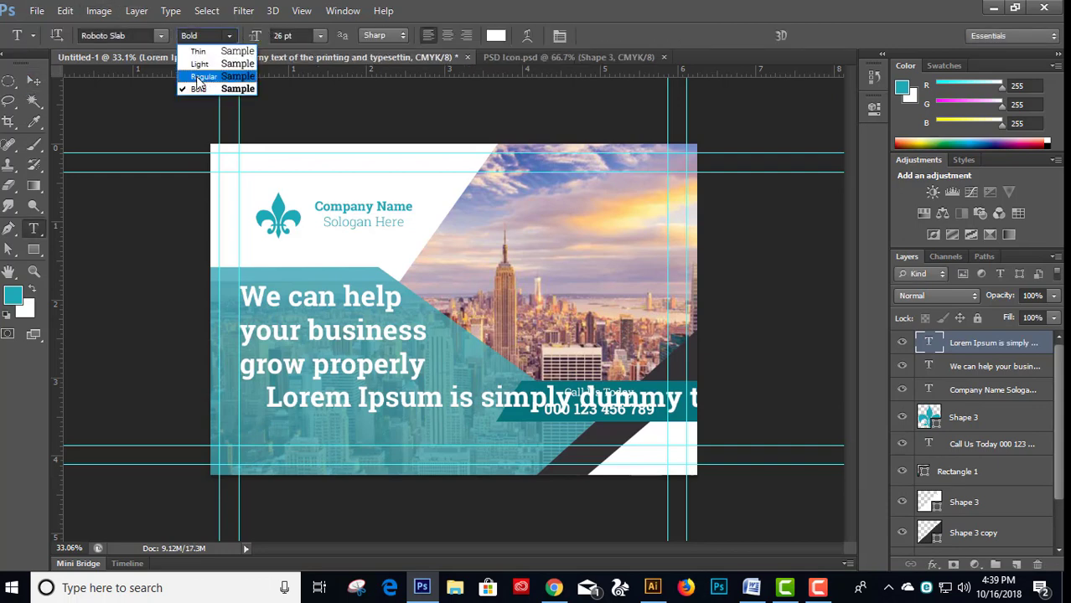
{"action": "left_click", "coordinate": [197, 72]}
{"action": "left_click", "coordinate": [318, 35]}
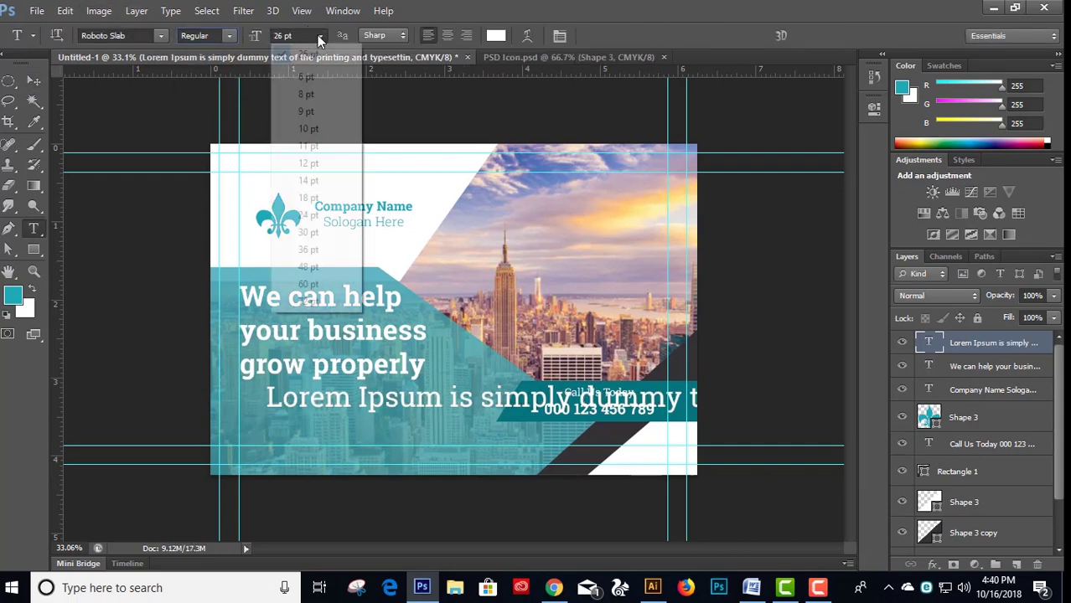
{"action": "left_click", "coordinate": [318, 162]}
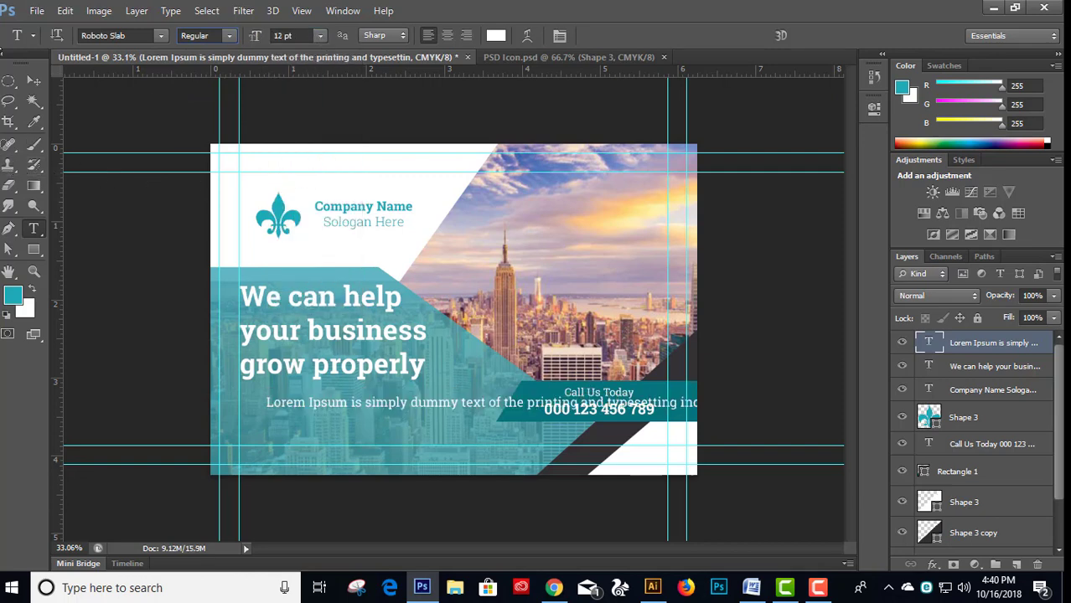
{"action": "left_click", "coordinate": [33, 81]}
- Resize the 'We can help your business grow properly' headline to 24 pt, trying 22 pt first
{"action": "left_click", "coordinate": [257, 294]}
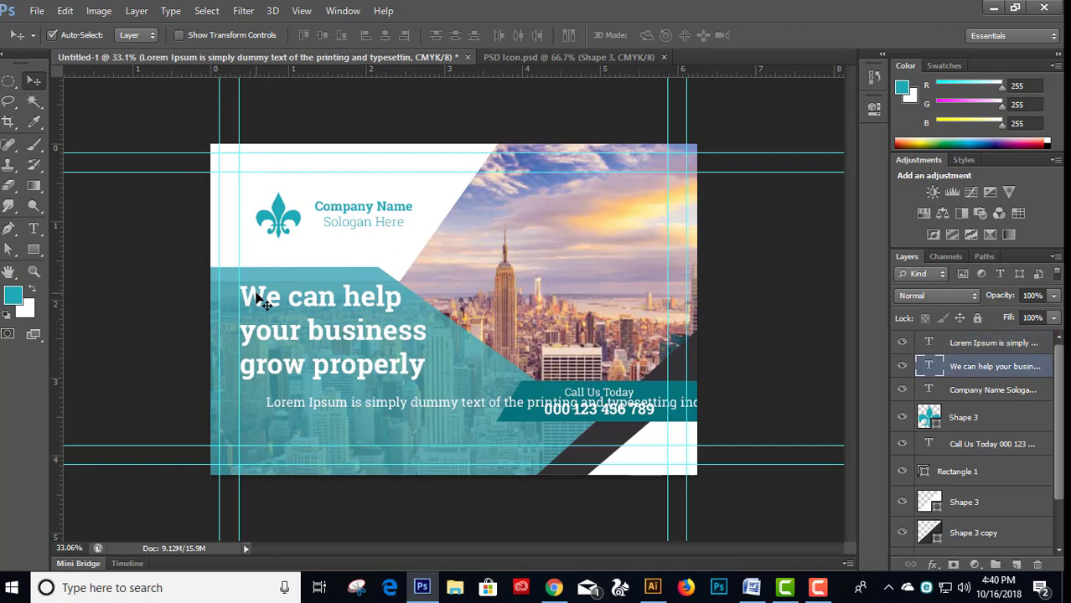
{"action": "key", "text": "t"}
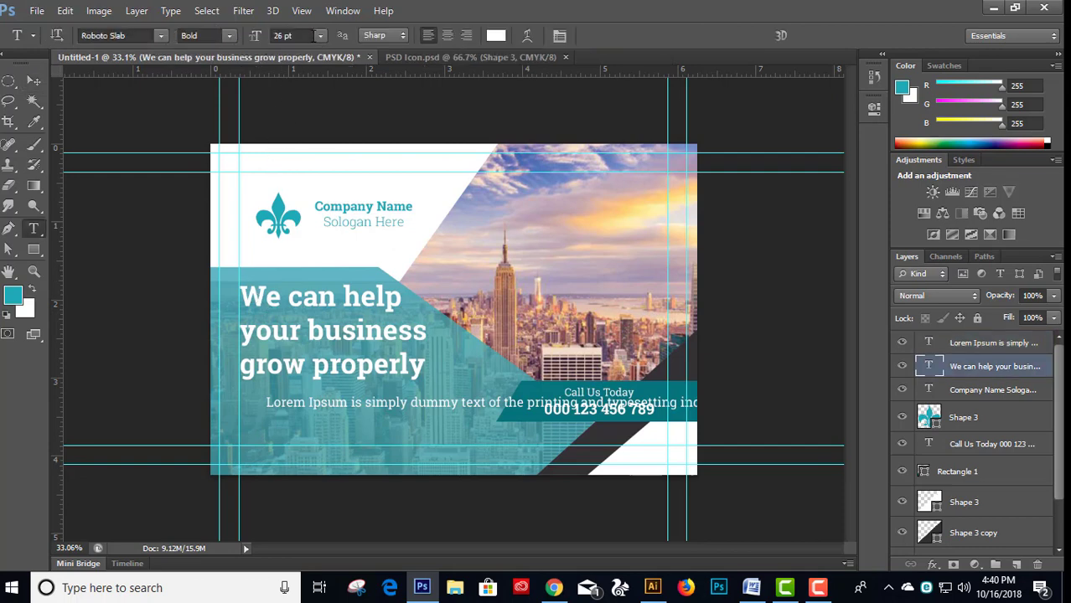
{"action": "left_click", "coordinate": [289, 35]}
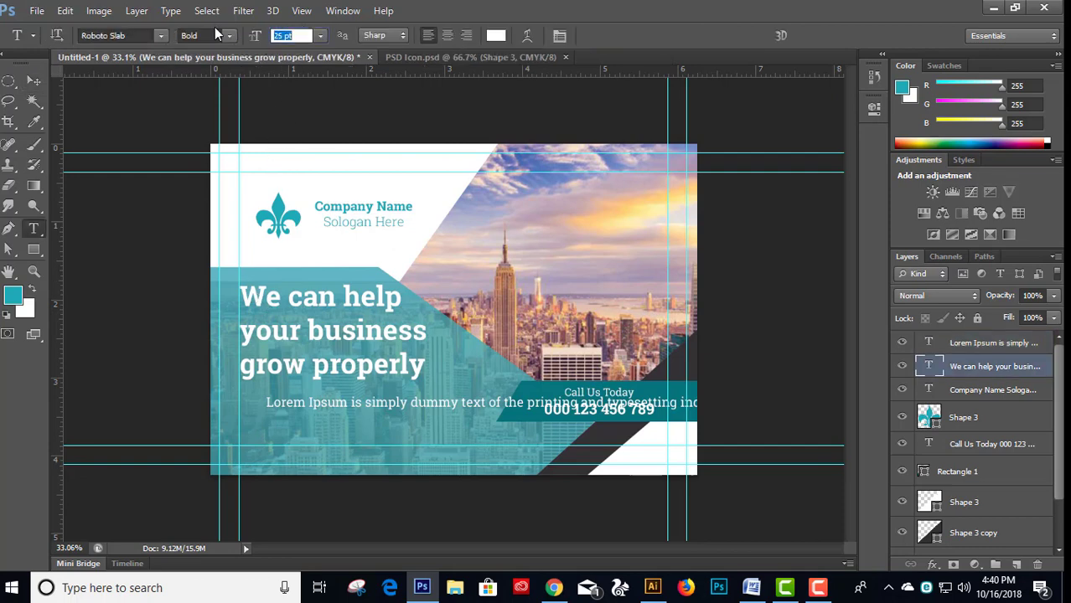
{"action": "type", "text": "22"}
{"action": "key", "text": "Return"}
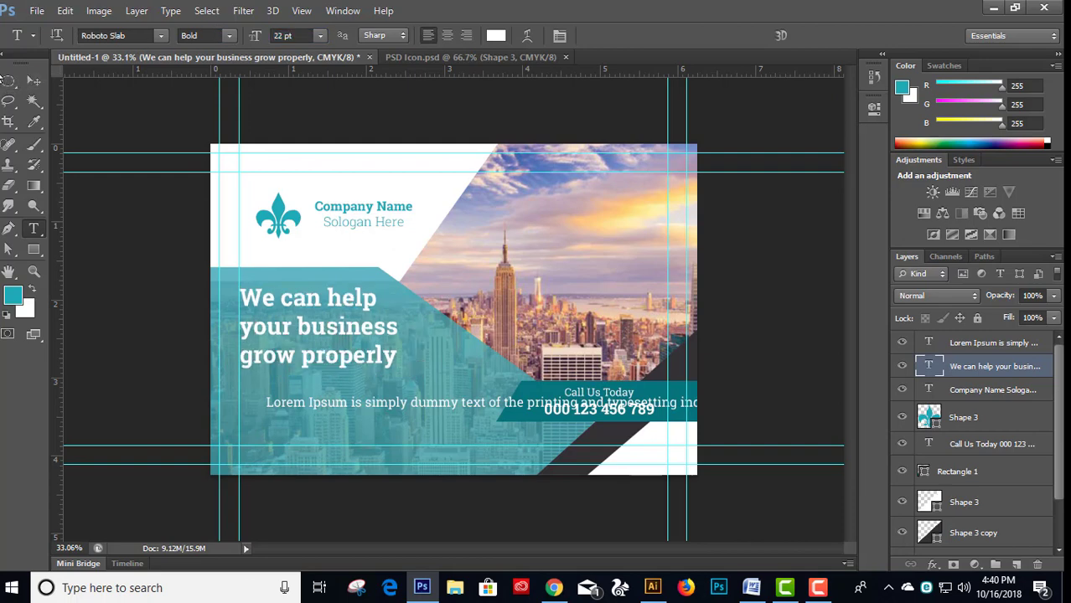
{"action": "left_click", "coordinate": [298, 33]}
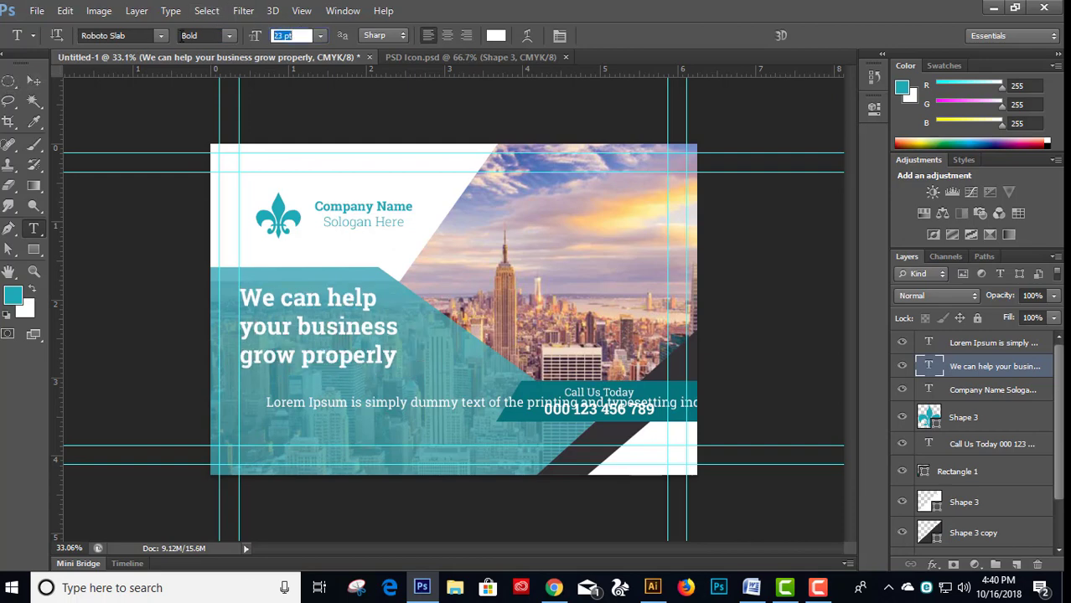
{"action": "type", "text": "24"}
{"action": "key", "text": "Return"}
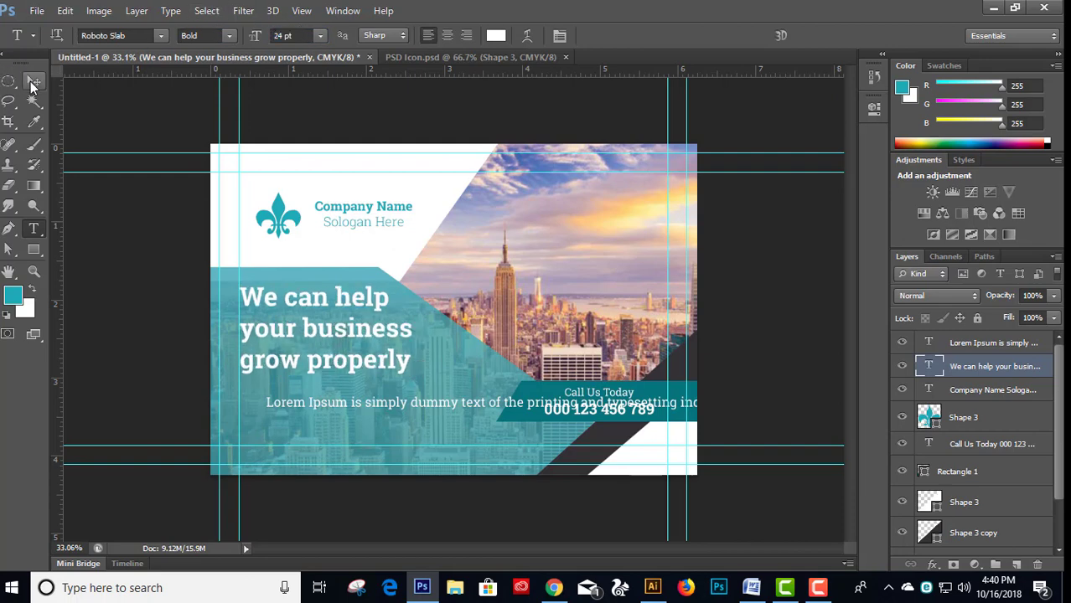
{"action": "left_click", "coordinate": [33, 80]}
- Move the Lorem Ipsum paragraph under the headline and wrap it after 'text of', 'industry', 'industry's'
{"action": "left_click_drag", "start_coordinate": [312, 409], "coordinate": [282, 397]}
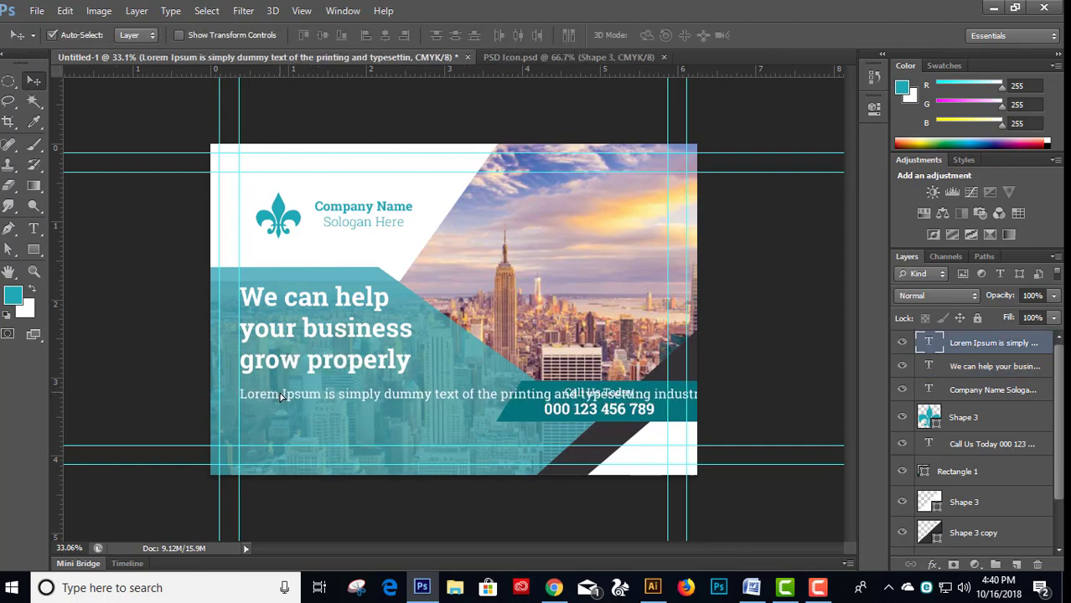
{"action": "key", "text": "t"}
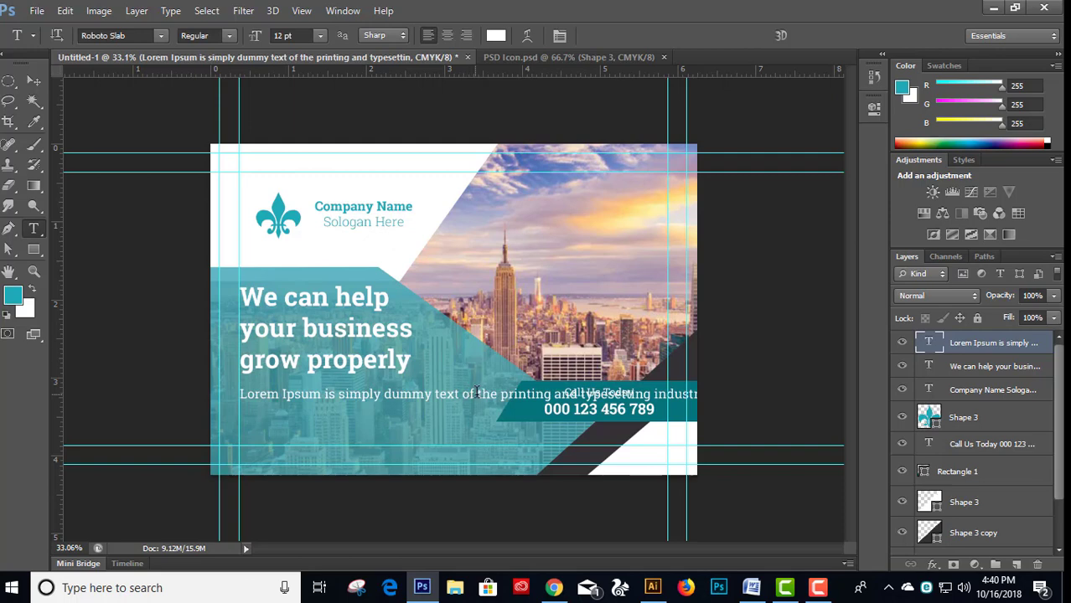
{"action": "left_click", "coordinate": [475, 394]}
{"action": "key", "text": "Return"}
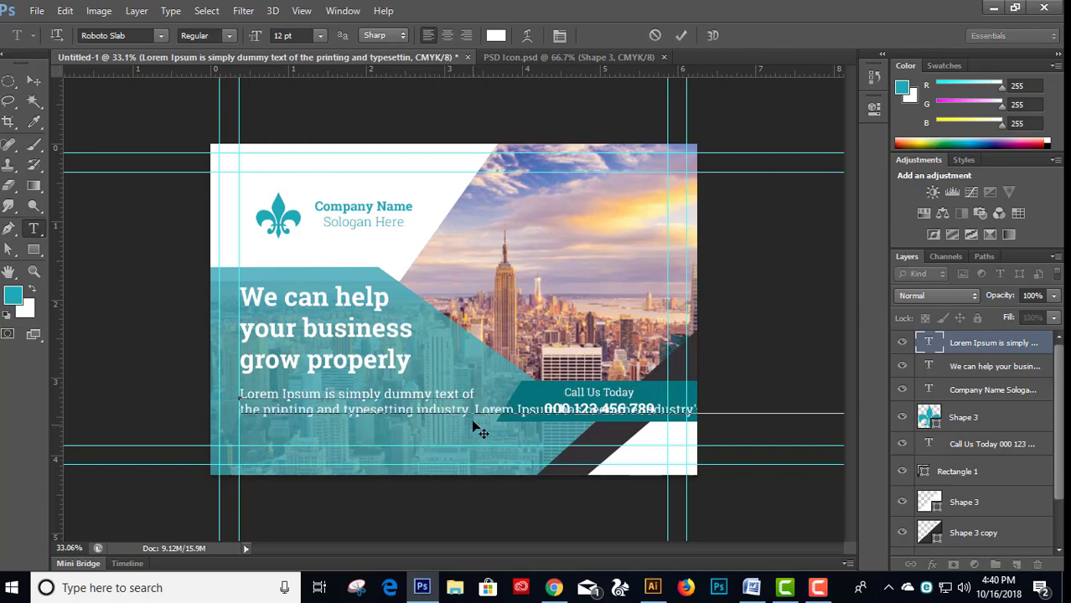
{"action": "left_click", "coordinate": [475, 409]}
{"action": "key", "text": "Return"}
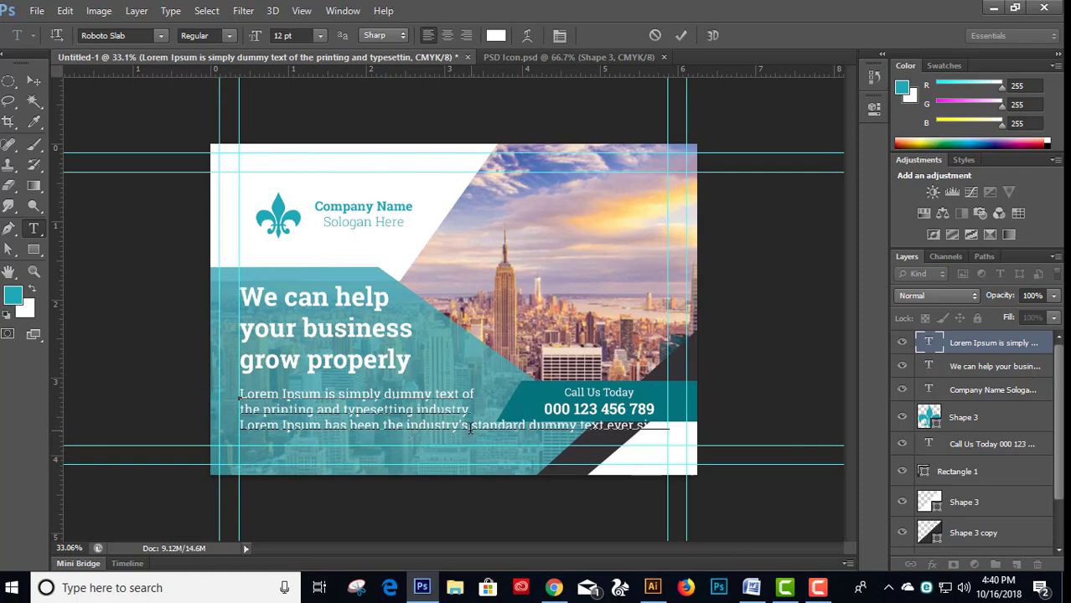
{"action": "left_click", "coordinate": [469, 425]}
{"action": "key", "text": "Return"}
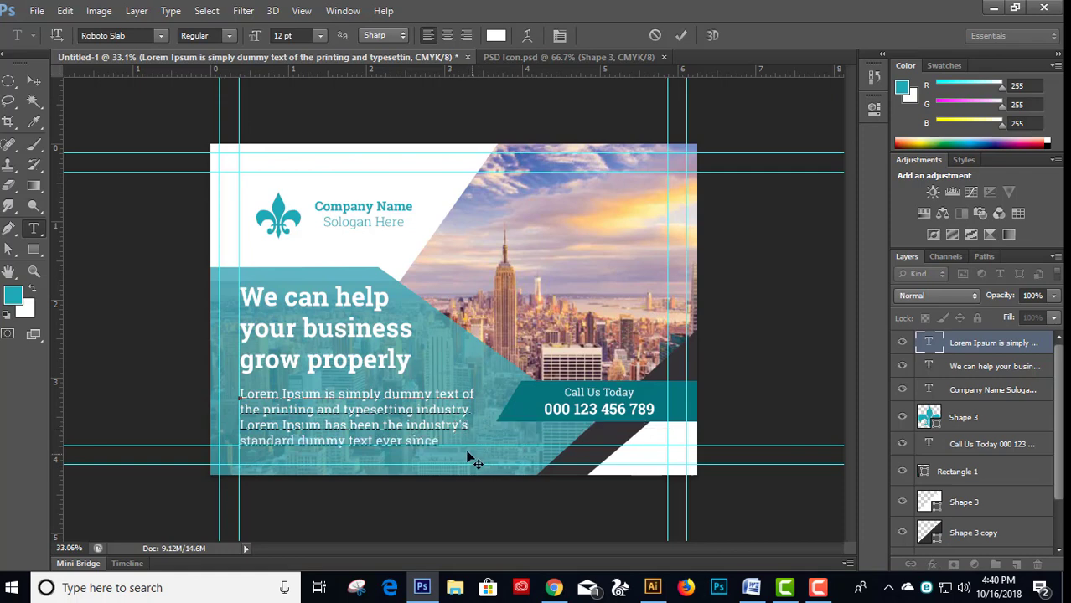
{"action": "left_click", "coordinate": [33, 81]}
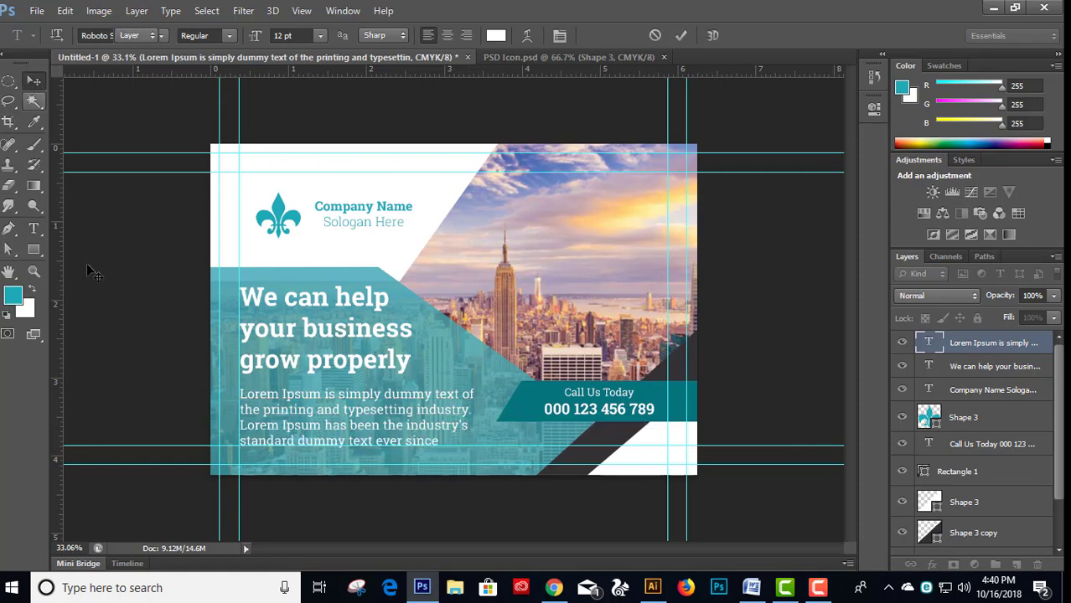
- Nudge the headline down two steps with the arrow key
{"action": "left_click", "coordinate": [296, 367]}
{"action": "key", "text": "Down"}
{"action": "key", "text": "Down"}
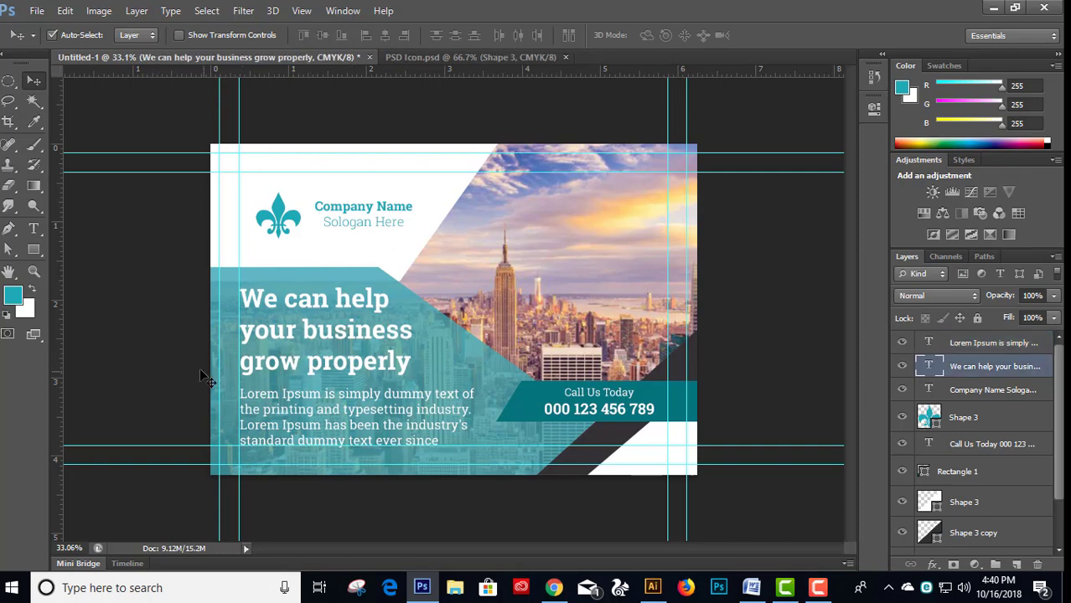
{"action": "key", "text": "Down"}
{"action": "left_click", "coordinate": [165, 352]}
- Gather the four text layers, including Call Us Today and Company Name, into a group named Text
{"action": "key", "text": "z"}
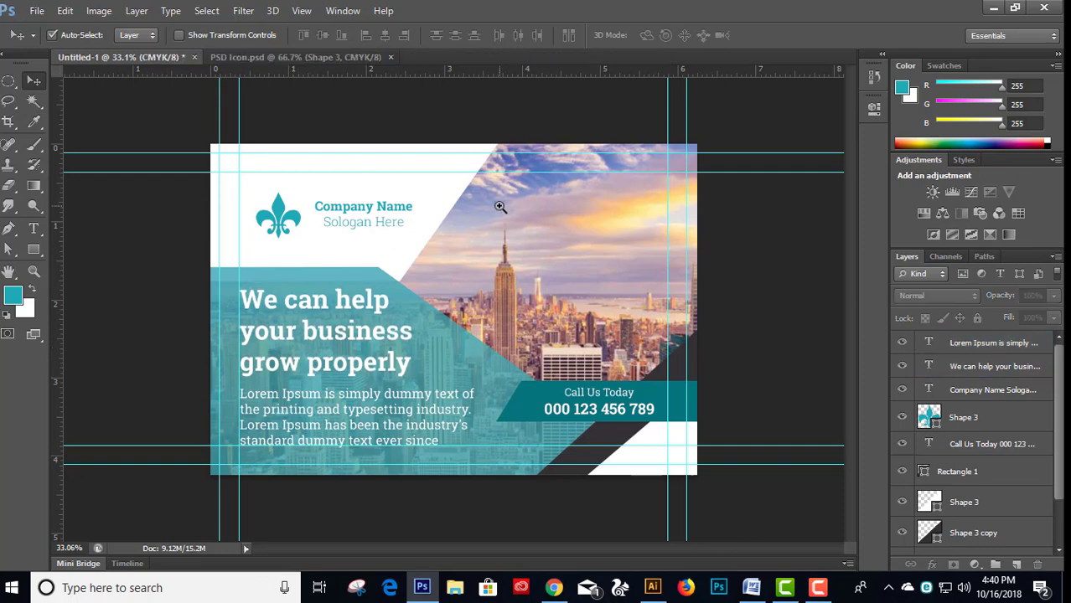
{"action": "mouse_move", "coordinate": [482, 211]}
{"action": "left_mouse_down"}
{"action": "mouse_move", "coordinate": [494, 224]}
{"action": "mouse_move", "coordinate": [482, 227]}
{"action": "left_mouse_up"}
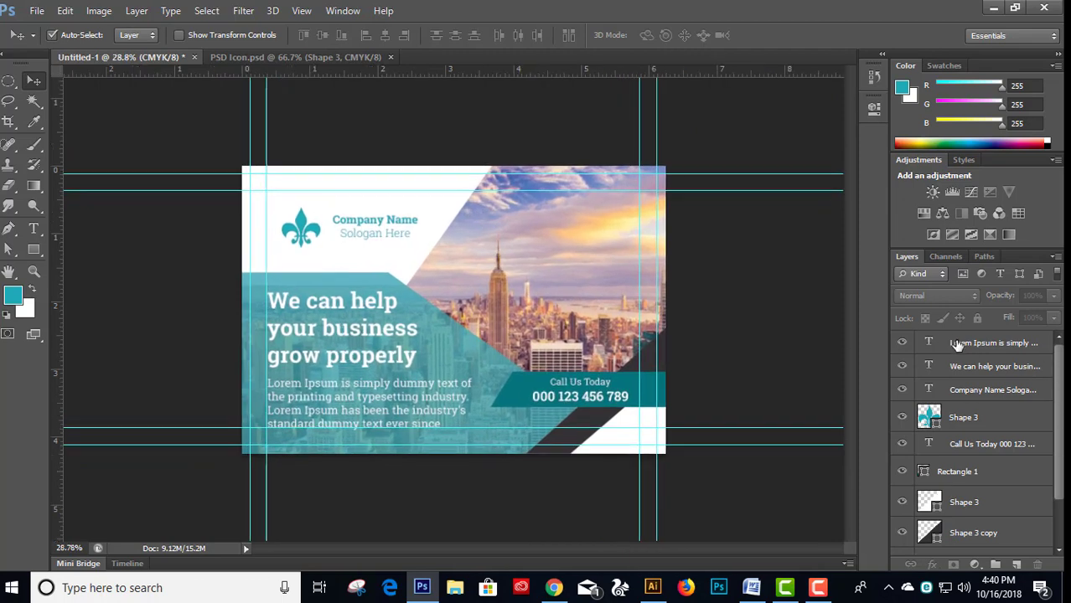
{"action": "left_click", "coordinate": [956, 344]}
{"action": "left_click", "coordinate": [961, 392], "text": "shift"}
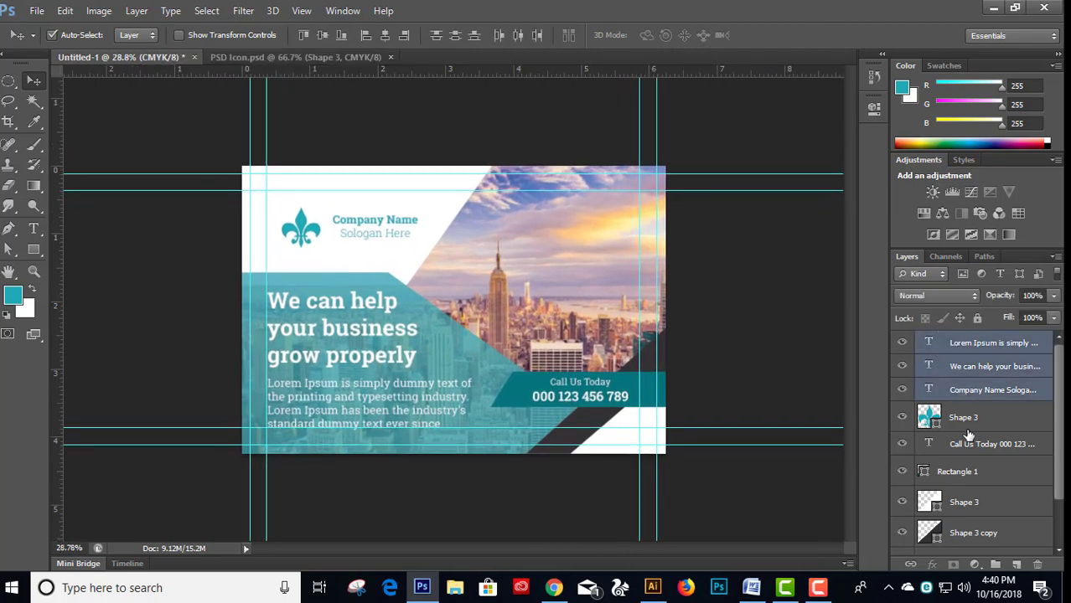
{"action": "left_click_drag", "start_coordinate": [967, 447], "coordinate": [970, 381]}
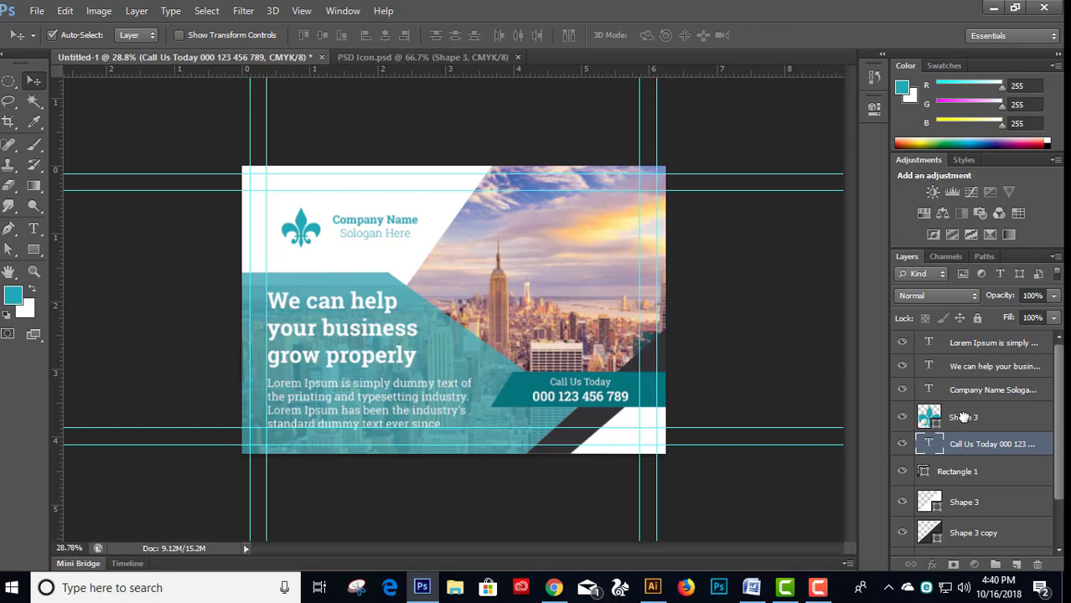
{"action": "left_click", "coordinate": [972, 344], "text": "shift"}
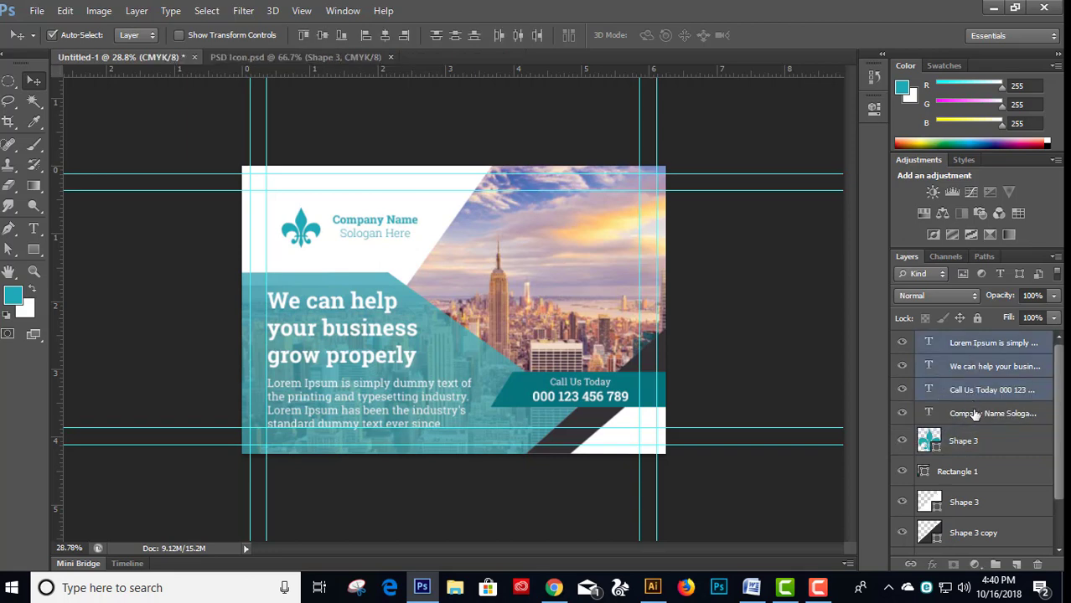
{"action": "left_click", "coordinate": [975, 414], "text": "shift"}
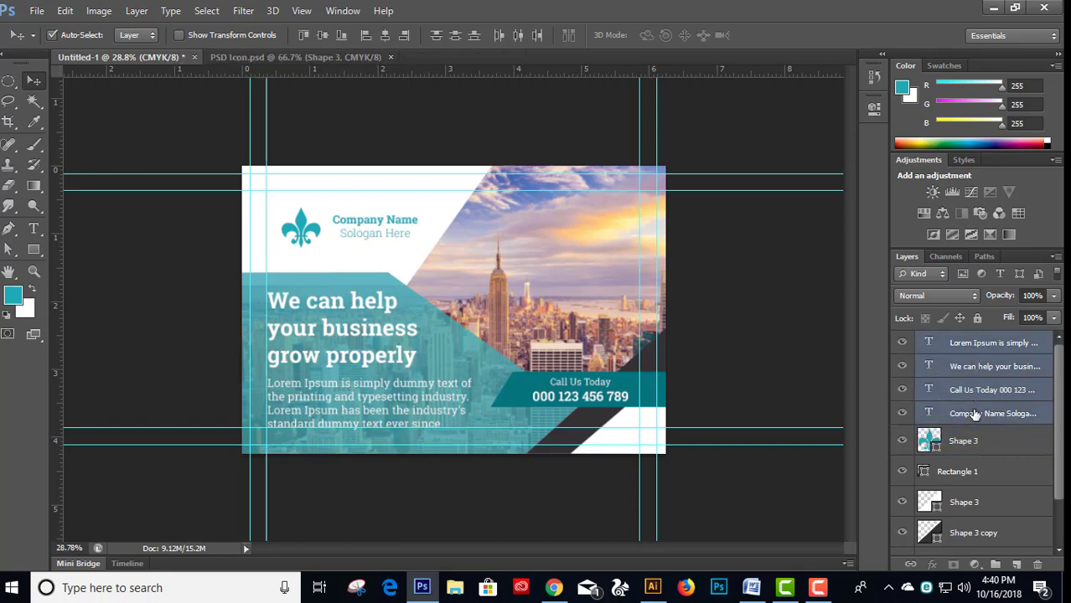
{"action": "key", "text": "ctrl+g"}
{"action": "double_click", "coordinate": [968, 341]}
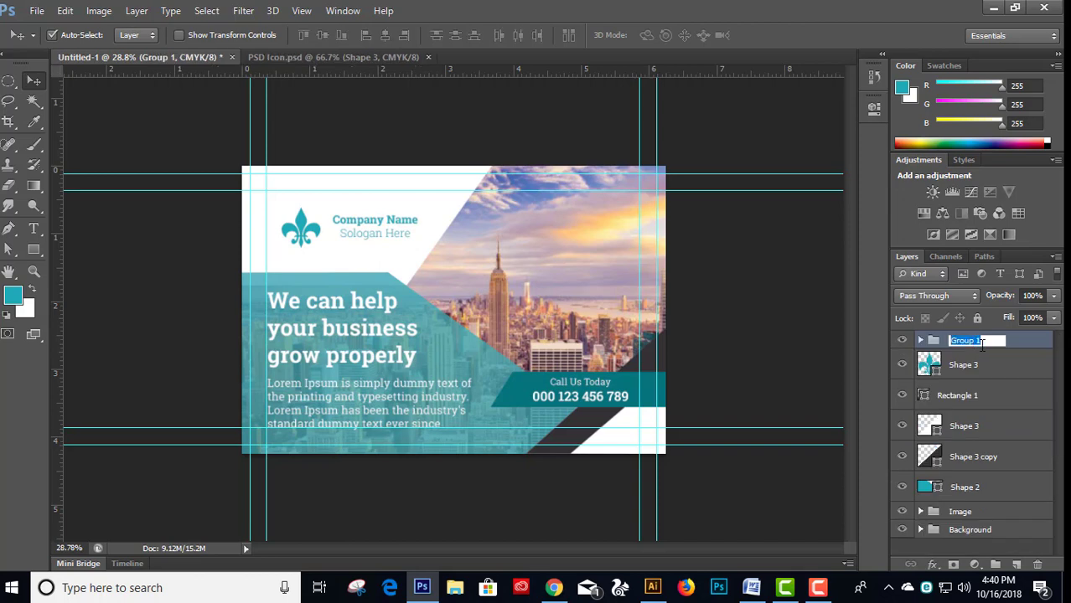
{"action": "type", "text": "Text"}
{"action": "key", "text": "Return"}
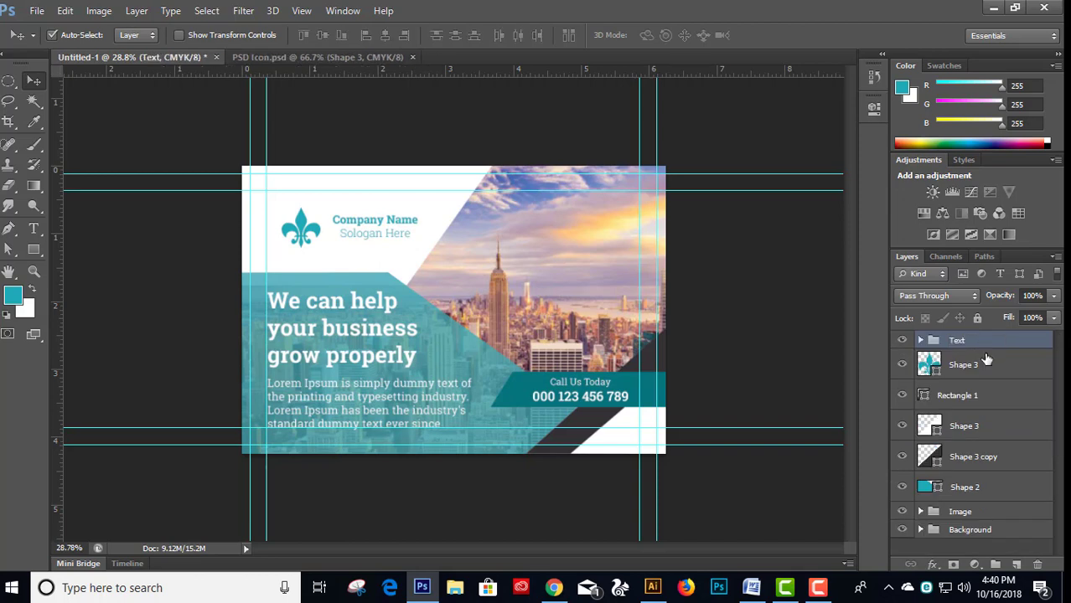
- Put the Shape 3 logo layer into its own group named Logo
{"action": "left_click", "coordinate": [974, 372]}
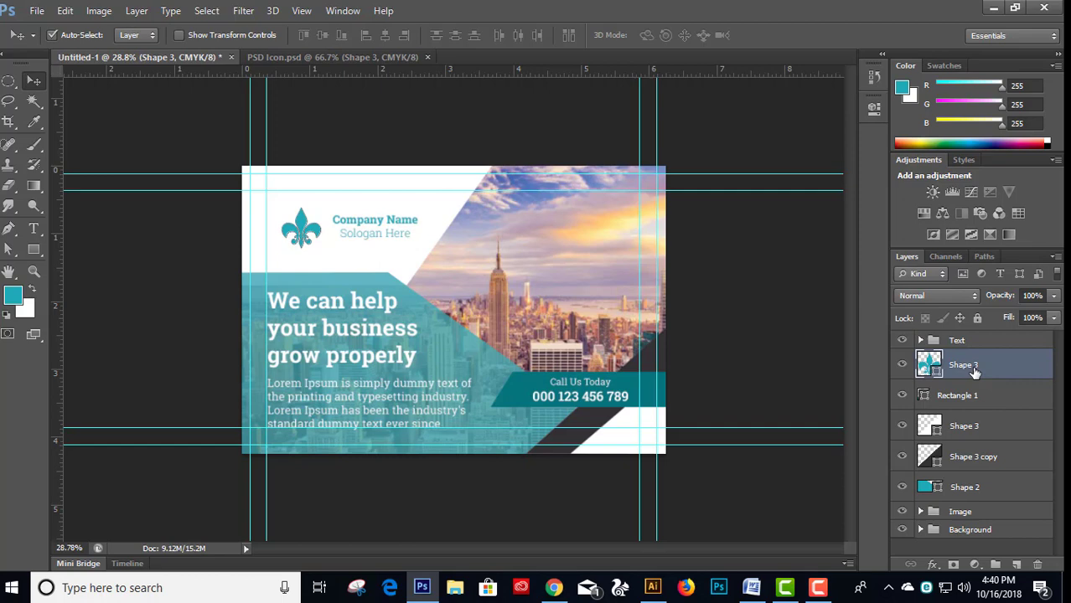
{"action": "key", "text": "ctrl+g"}
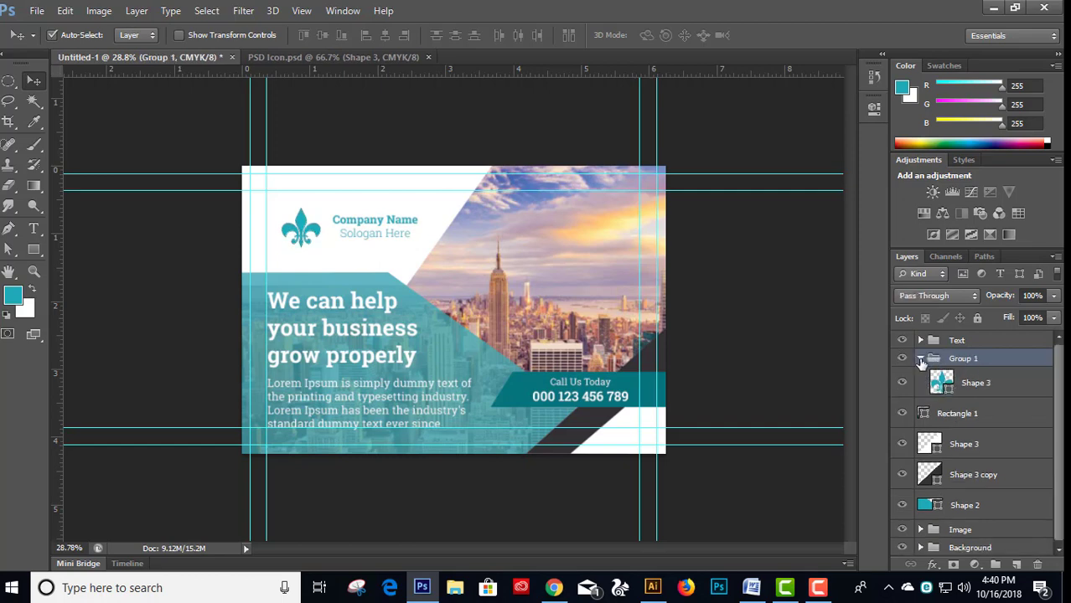
{"action": "left_click", "coordinate": [920, 360]}
{"action": "double_click", "coordinate": [964, 358]}
{"action": "type", "text": "Lo"}
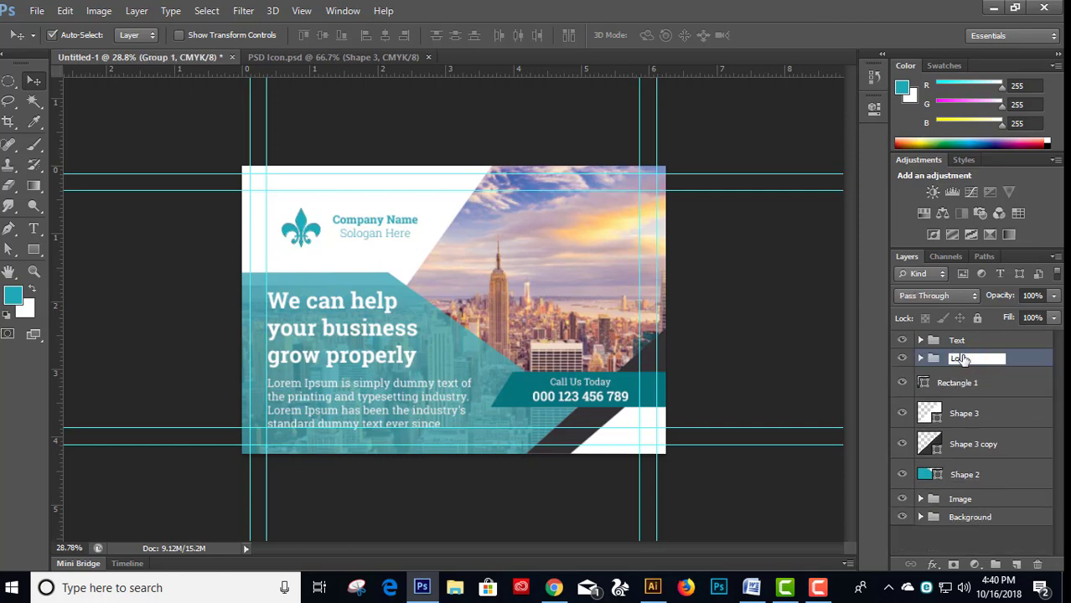
{"action": "type", "text": "go"}
{"action": "key", "text": "Return"}
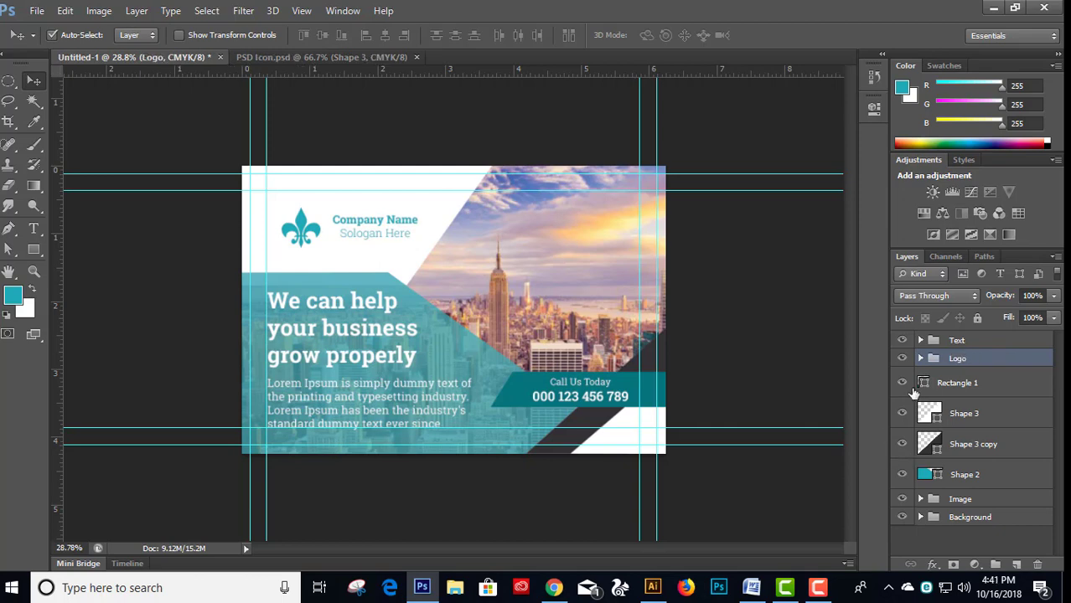
- Group the layers from Rectangle 1 down to Shape 2 into a group named Shape
{"action": "left_click", "coordinate": [961, 390]}
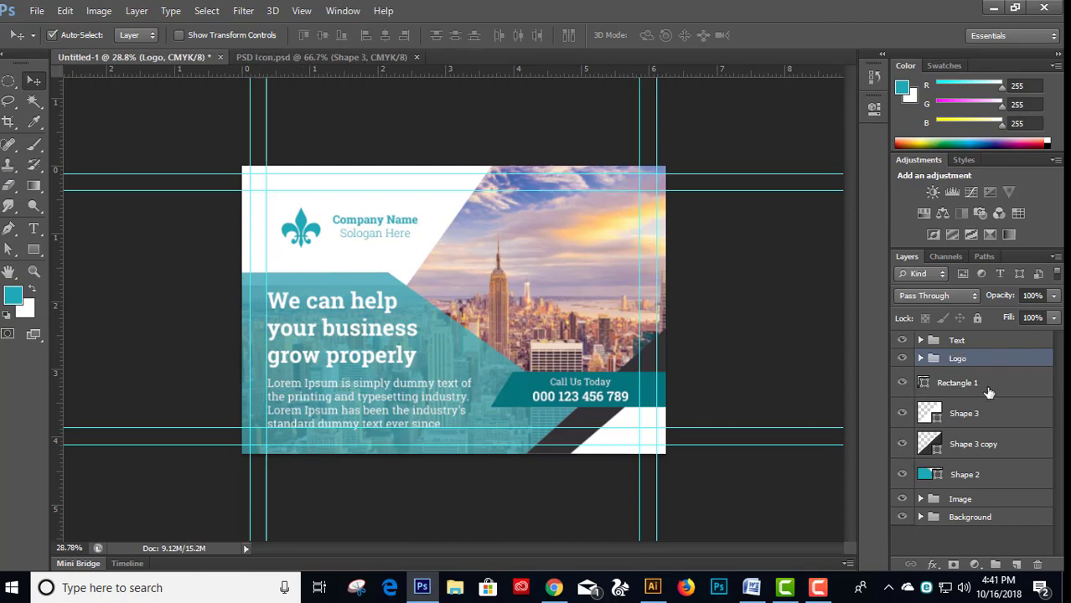
{"action": "left_click", "coordinate": [970, 463], "text": "shift"}
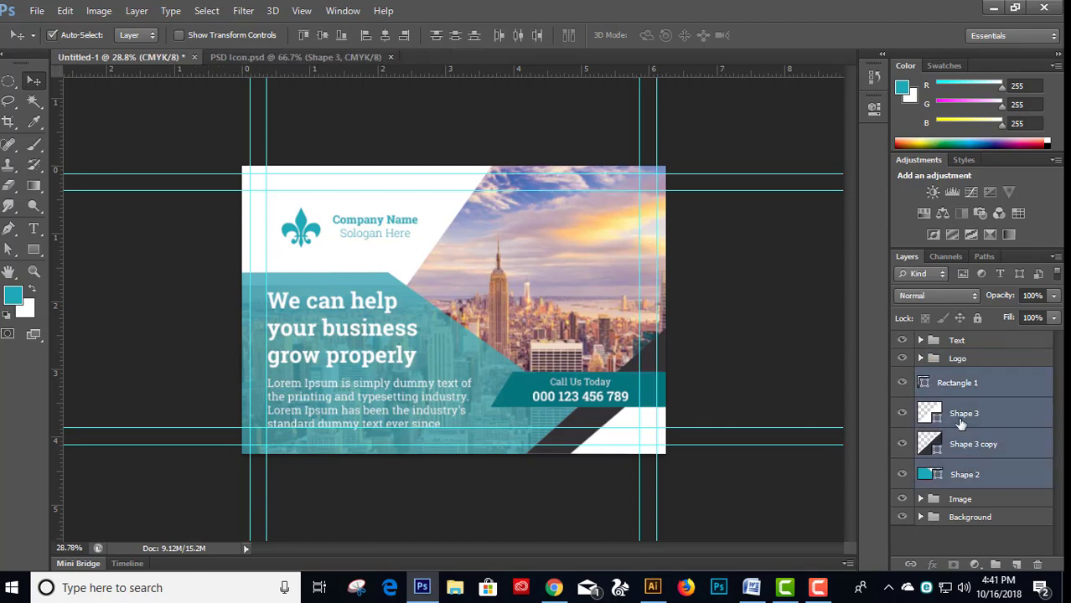
{"action": "key", "text": "ctrl+g"}
{"action": "double_click", "coordinate": [967, 377]}
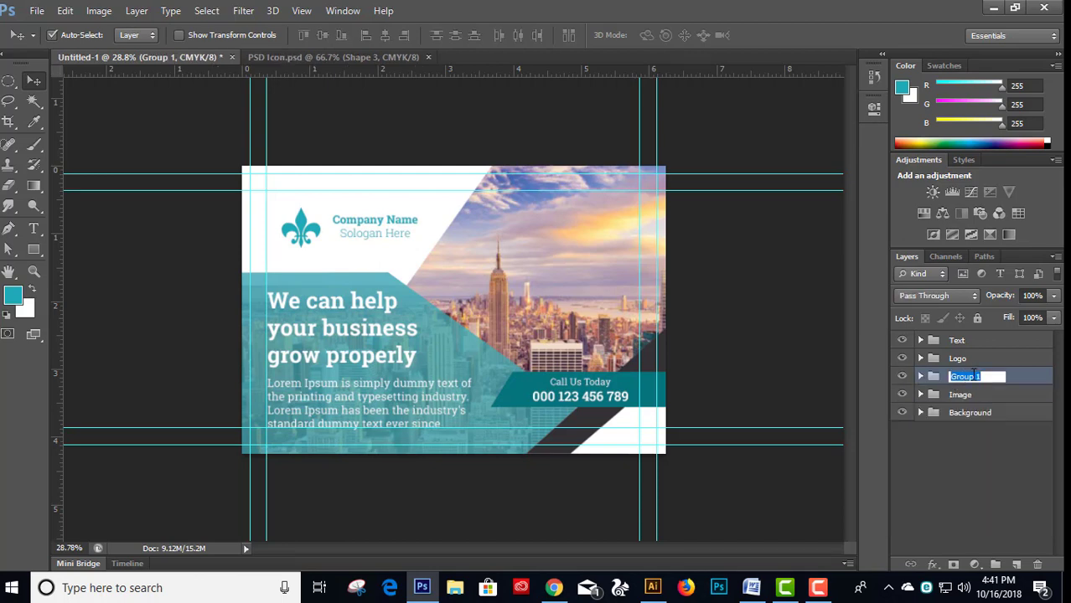
{"action": "type", "text": "Shape"}
{"action": "key", "text": "Return"}
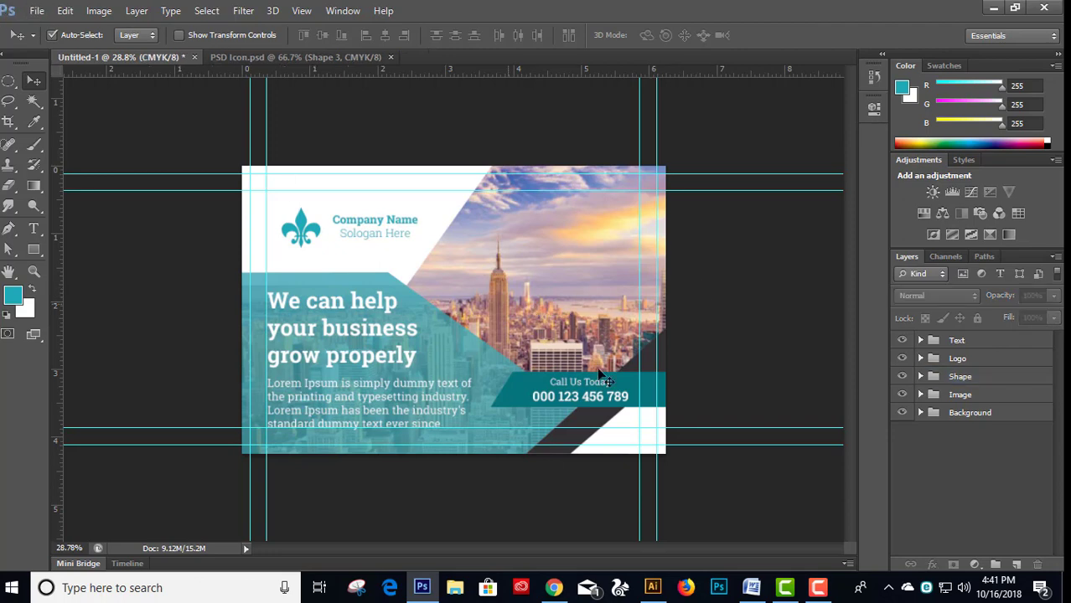
- Set the teal Shape 2 layer's opacity to 85%
{"action": "left_click", "coordinate": [438, 342]}
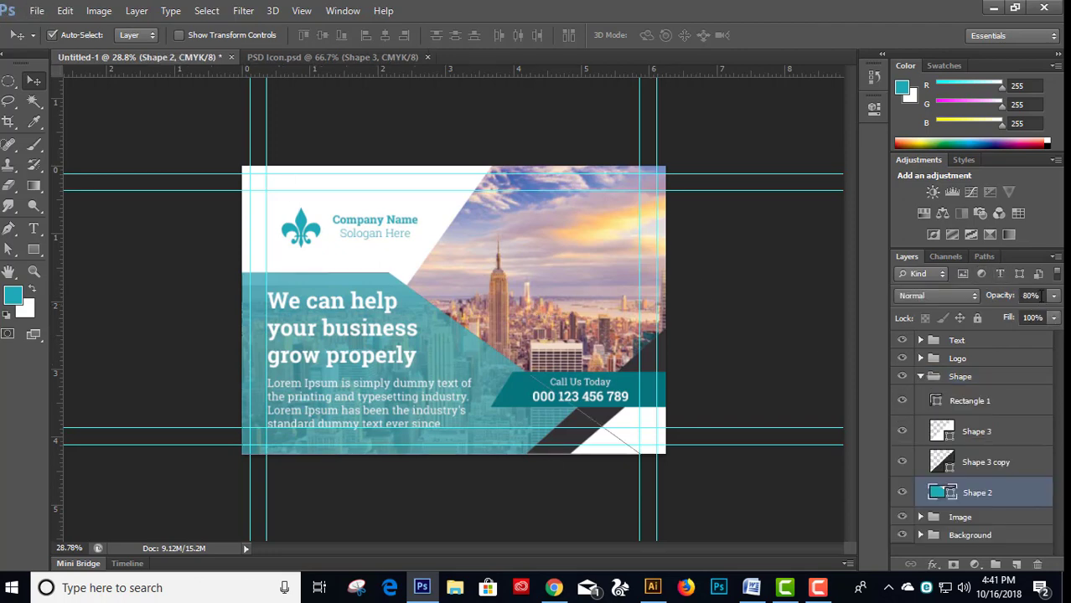
{"action": "left_click", "coordinate": [1035, 295]}
{"action": "type", "text": "85"}
{"action": "key", "text": "Return"}
{"action": "left_click", "coordinate": [920, 377]}
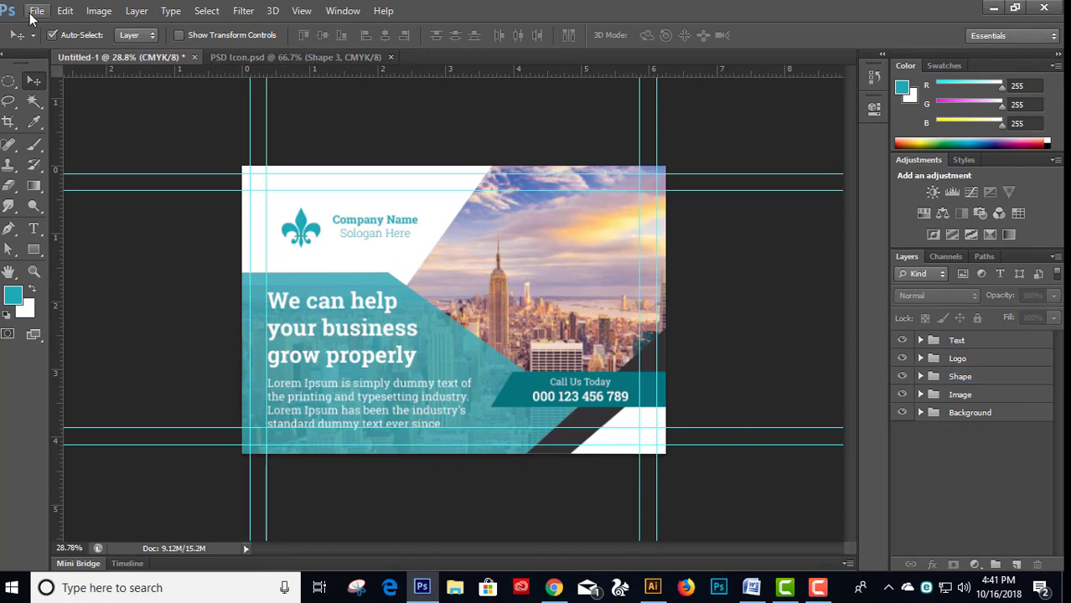
- Save the postcard design as Front.psd
{"action": "left_click", "coordinate": [37, 10]}
{"action": "left_click", "coordinate": [80, 199]}
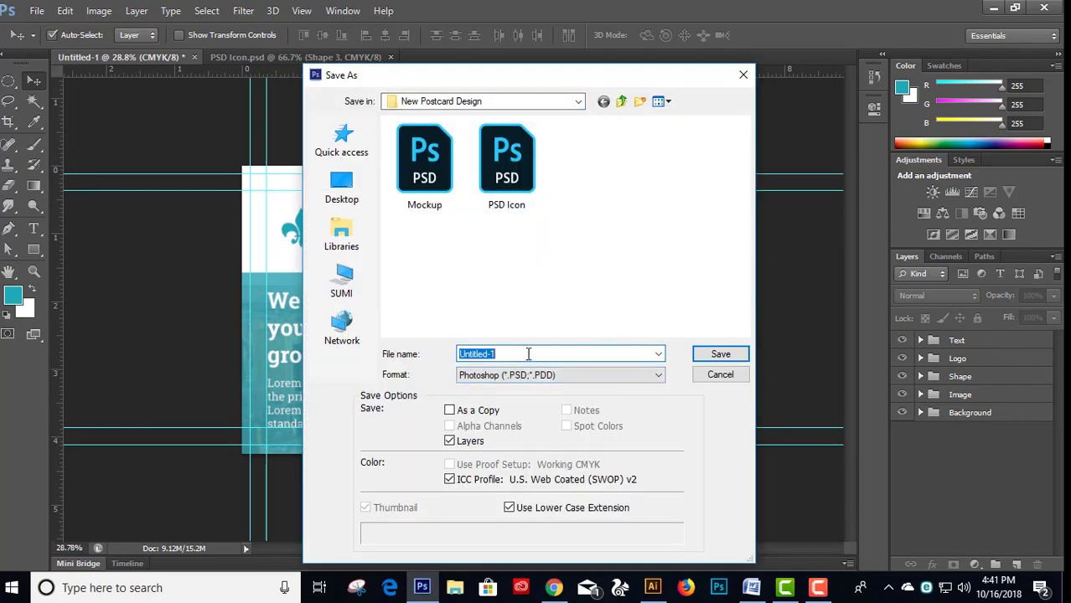
{"action": "type", "text": "Front"}
{"action": "key", "text": "Return"}
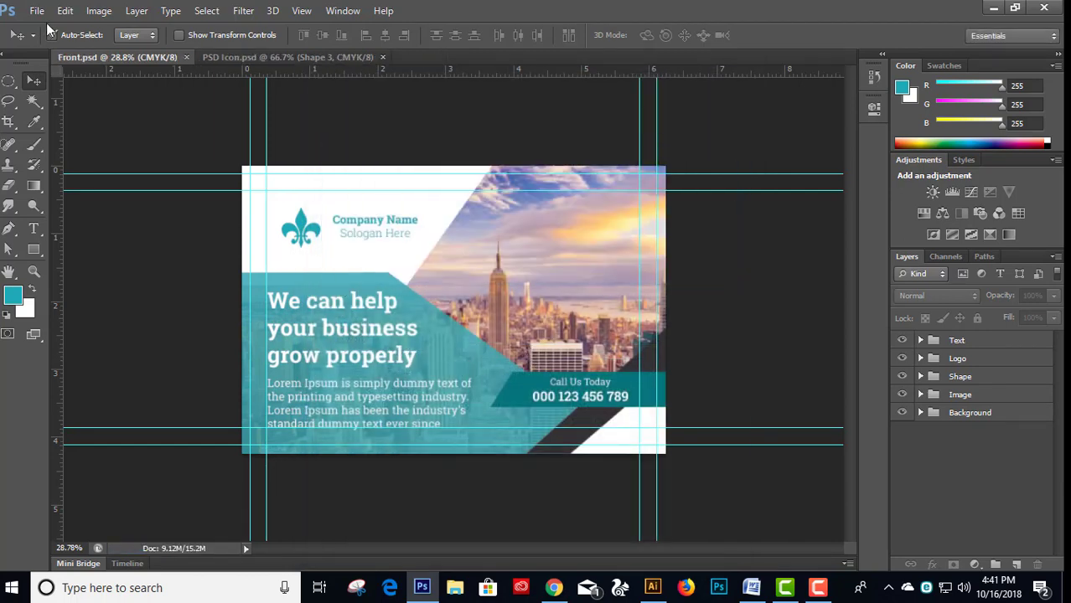
- Start saving another copy with JPEG chosen as the format
{"action": "left_click", "coordinate": [37, 11]}
{"action": "left_click", "coordinate": [56, 201]}
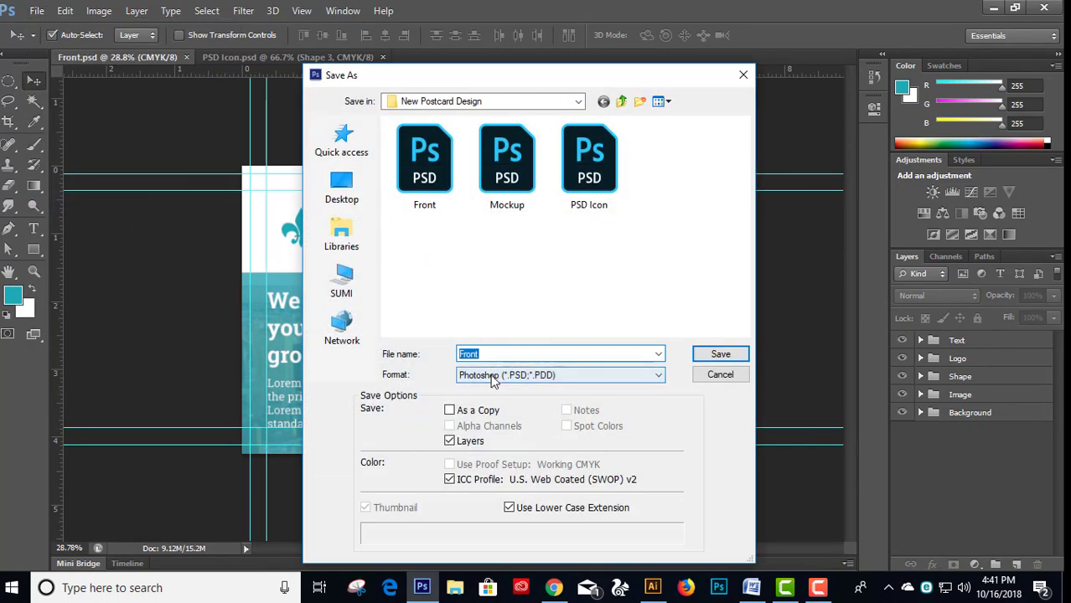
{"action": "left_click", "coordinate": [499, 375]}
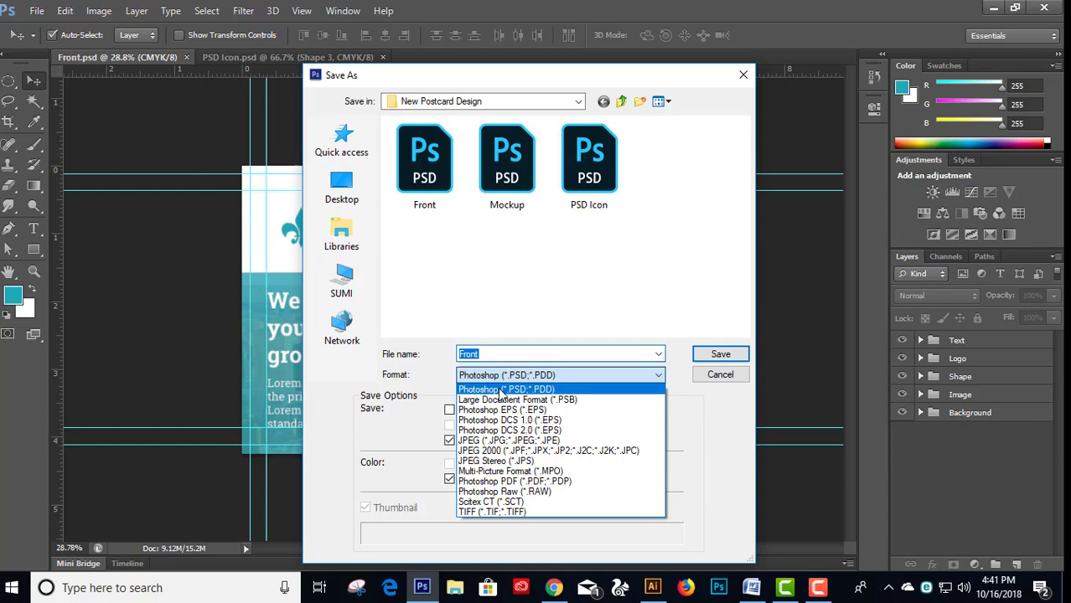
{"action": "left_click", "coordinate": [545, 441]}
- Finish saving the Front JPEG copy, accepting the default quality settings
{"action": "key", "text": "Return"}
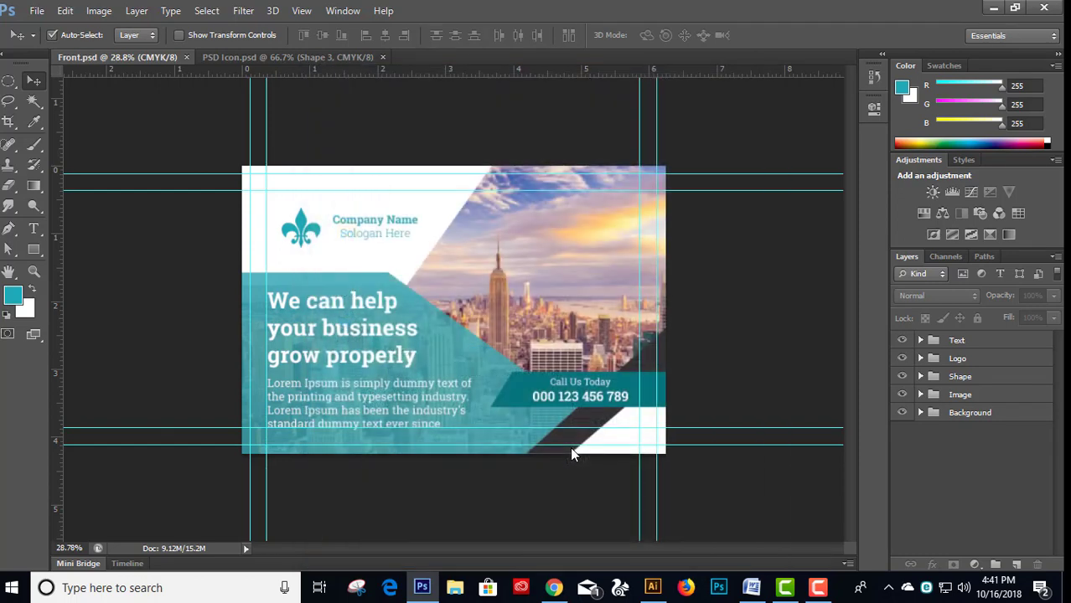
{"action": "key", "text": "Return"}
{"action": "left_click", "coordinate": [317, 59]}
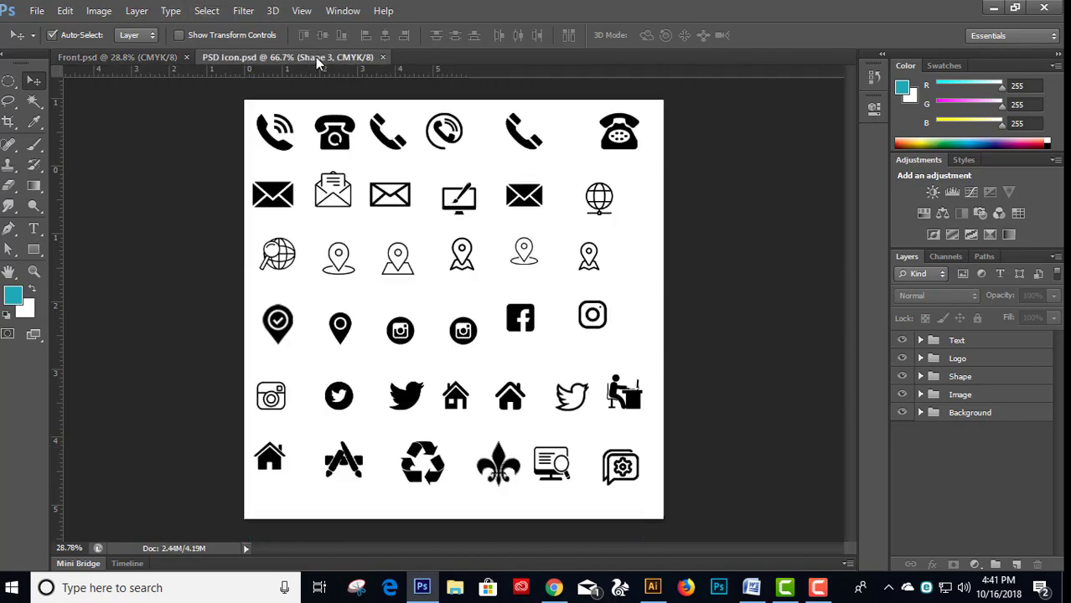
{"action": "left_click", "coordinate": [139, 58]}
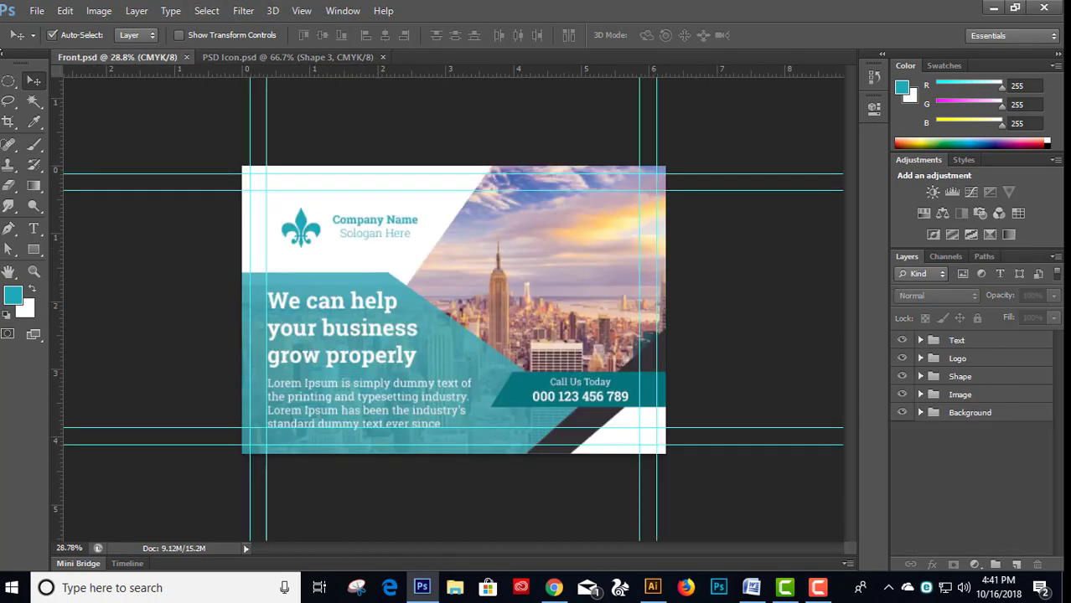
- Save the design under the new name Back.psd
{"action": "left_click", "coordinate": [36, 10]}
{"action": "left_click", "coordinate": [56, 203]}
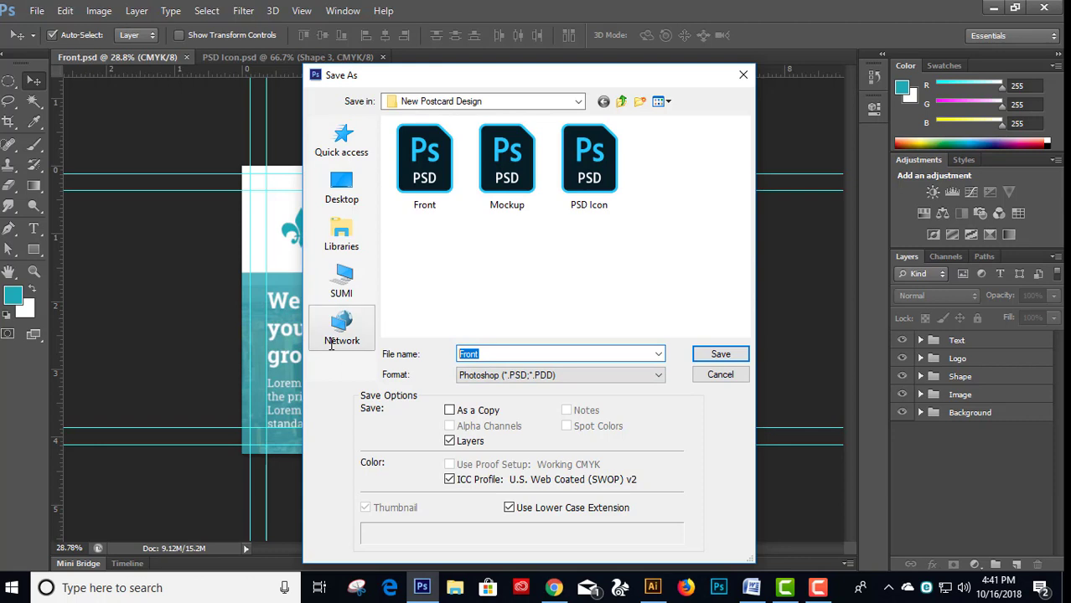
{"action": "type", "text": "Back"}
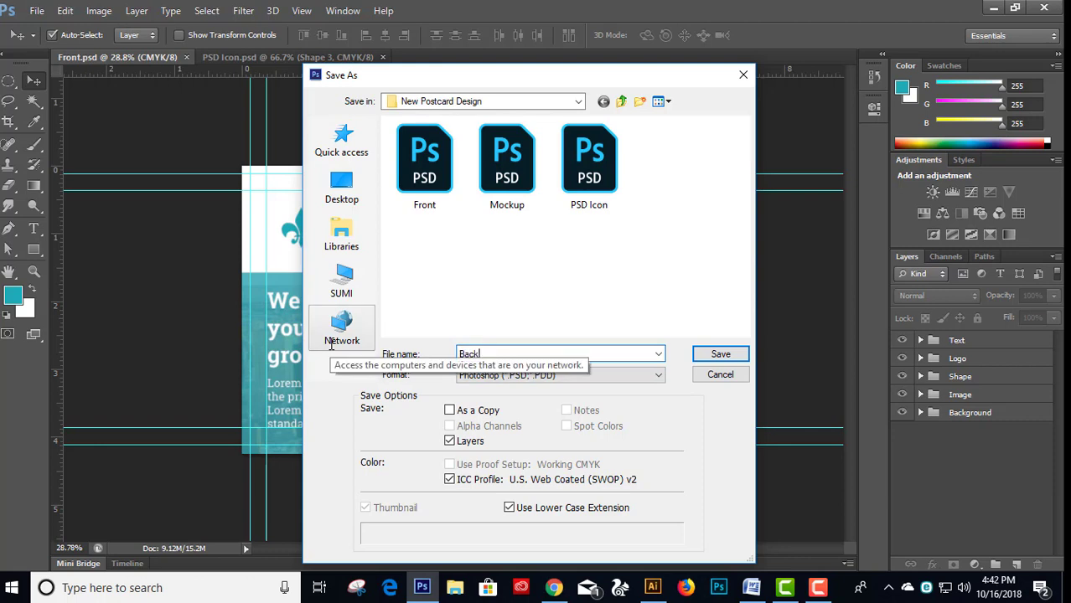
{"action": "key", "text": "Return"}
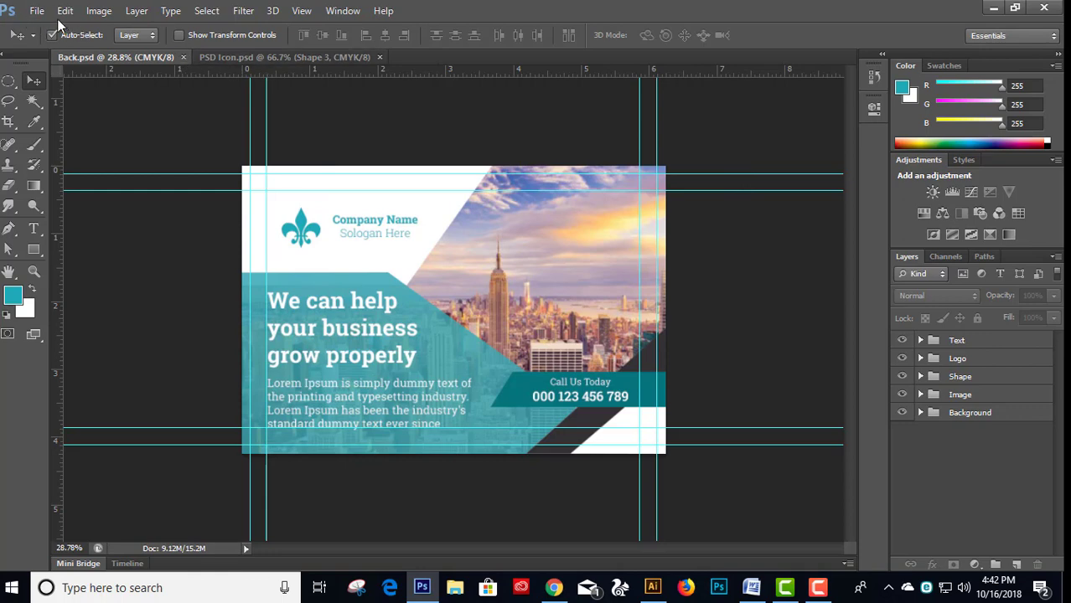
- Reopen Front.psd, then close it and return to Back.psd
{"action": "left_click", "coordinate": [45, 14]}
{"action": "left_click", "coordinate": [50, 43]}
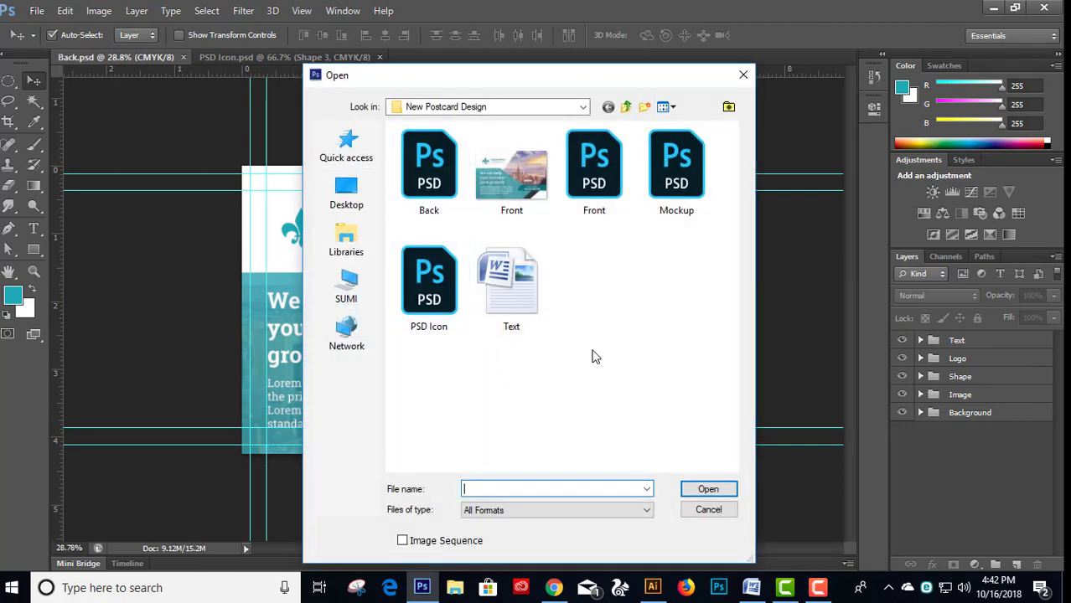
{"action": "double_click", "coordinate": [603, 179]}
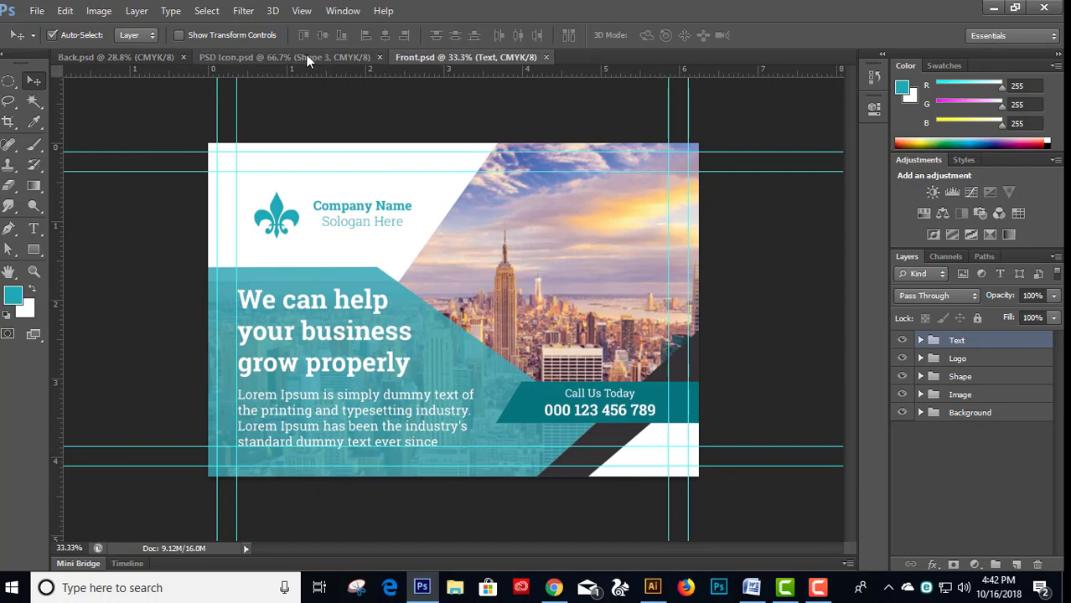
{"action": "left_click", "coordinate": [120, 64]}
{"action": "left_click", "coordinate": [469, 56]}
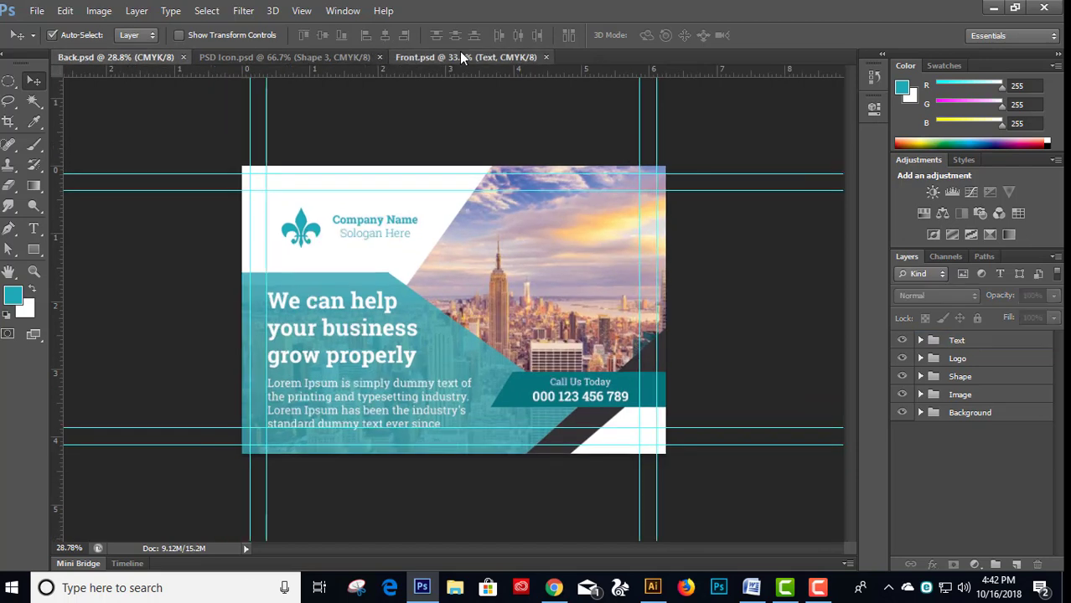
{"action": "left_click", "coordinate": [545, 57]}
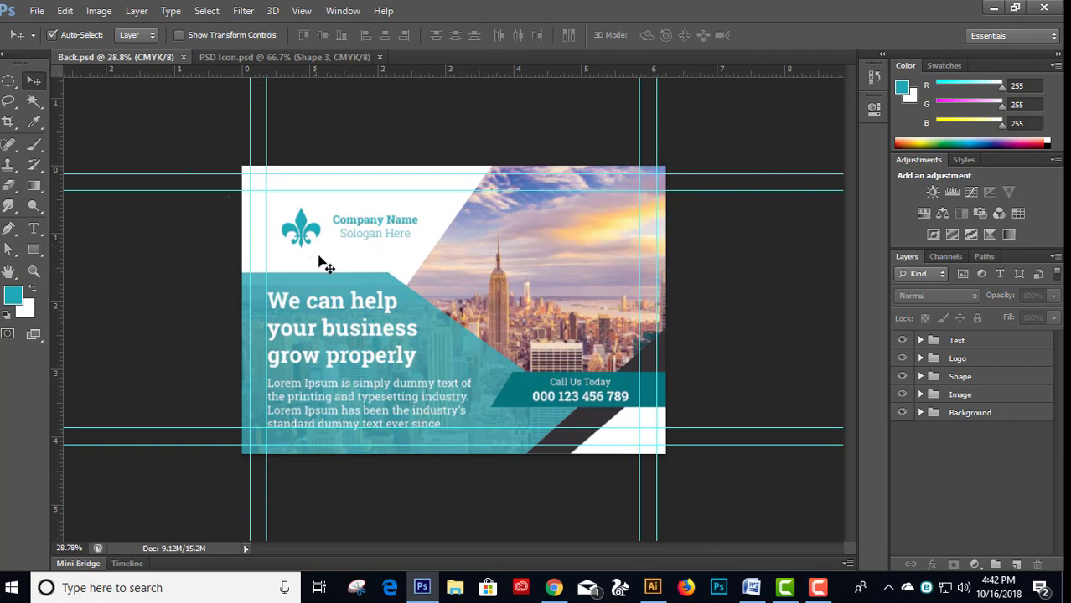
- Delete the Image group with the city photo, the Shape group and the Logo group
{"action": "left_click", "coordinate": [556, 328]}
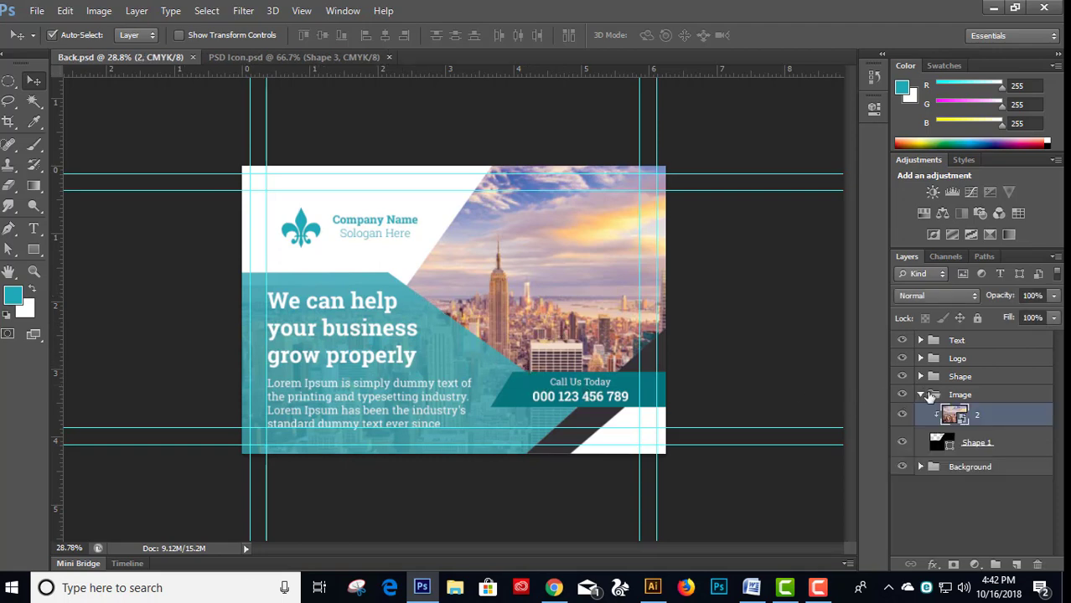
{"action": "left_click", "coordinate": [947, 394]}
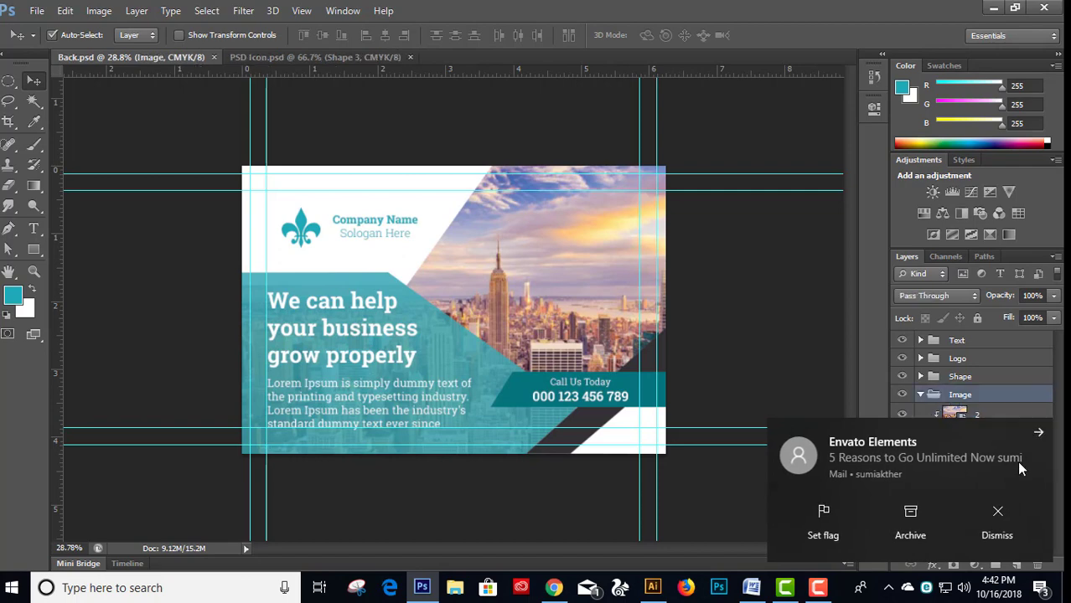
{"action": "left_click", "coordinate": [995, 501]}
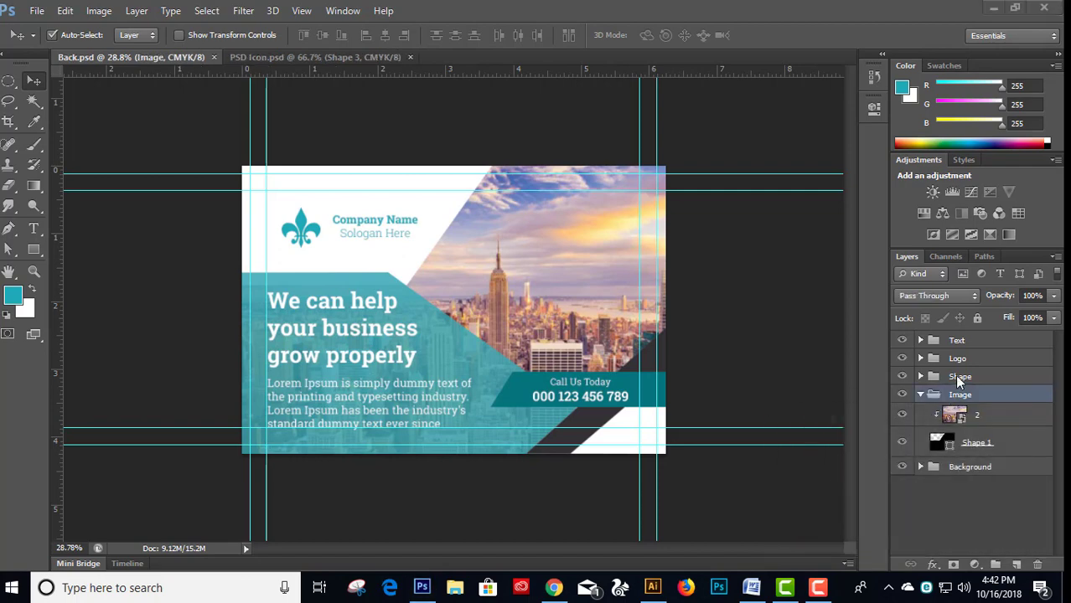
{"action": "key", "text": "Delete"}
{"action": "left_click", "coordinate": [905, 378]}
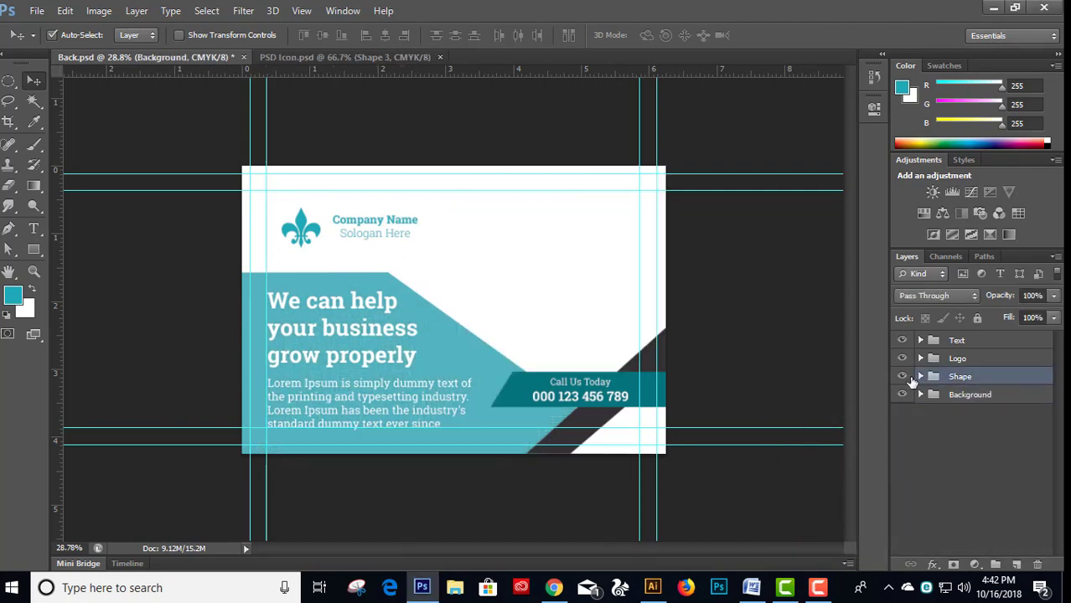
{"action": "left_click", "coordinate": [902, 377]}
{"action": "key", "text": "Delete"}
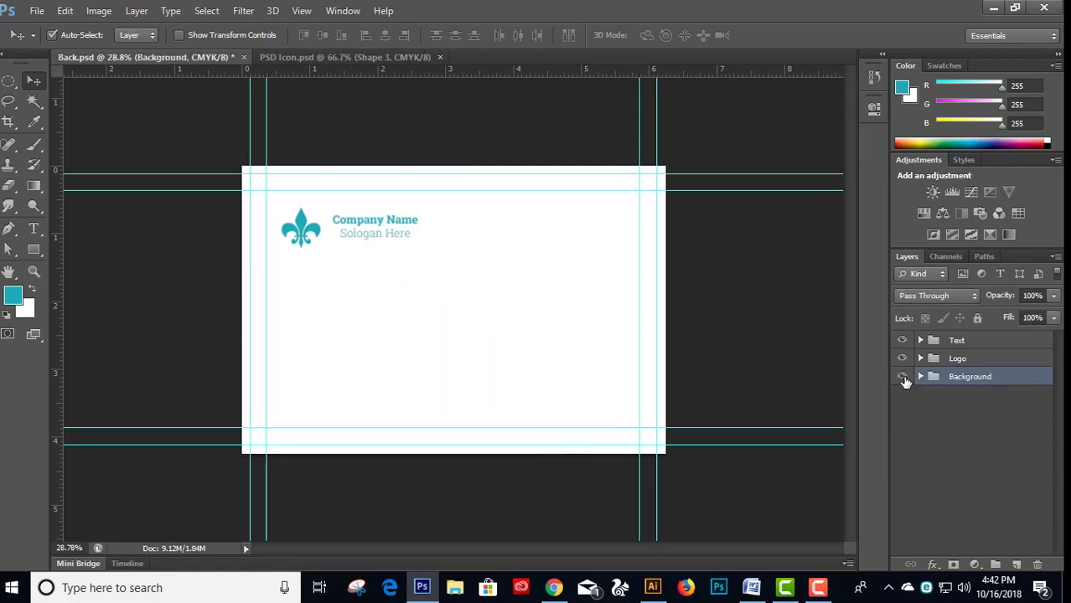
{"action": "left_click", "coordinate": [901, 358]}
{"action": "left_click", "coordinate": [960, 359]}
{"action": "key", "text": "Delete"}
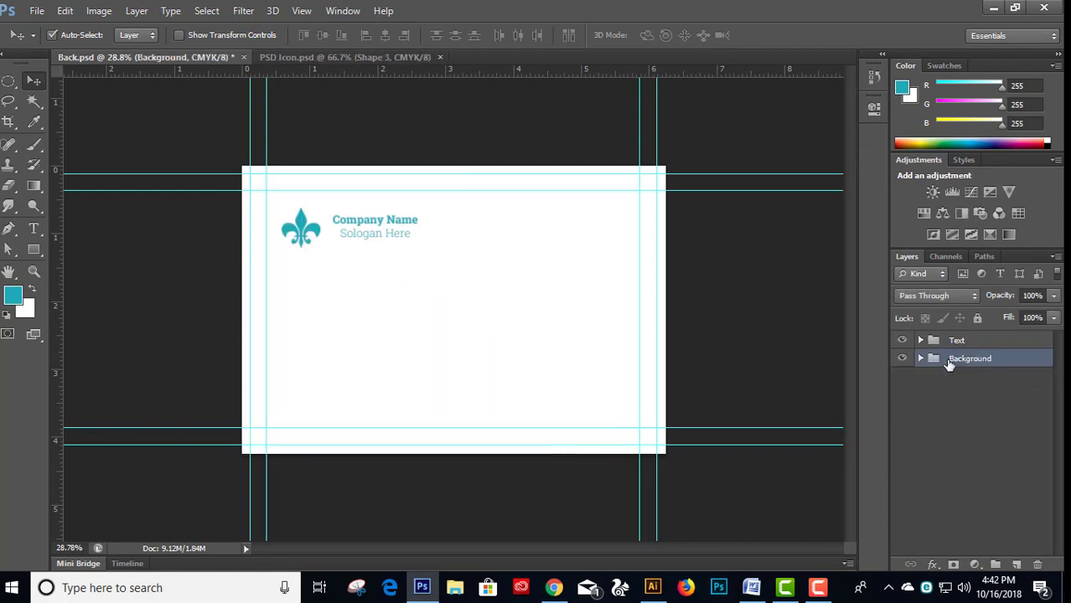
- Keep the Lorem Ipsum paragraph visible and delete the other text layers in the Text group
{"action": "left_click", "coordinate": [920, 342]}
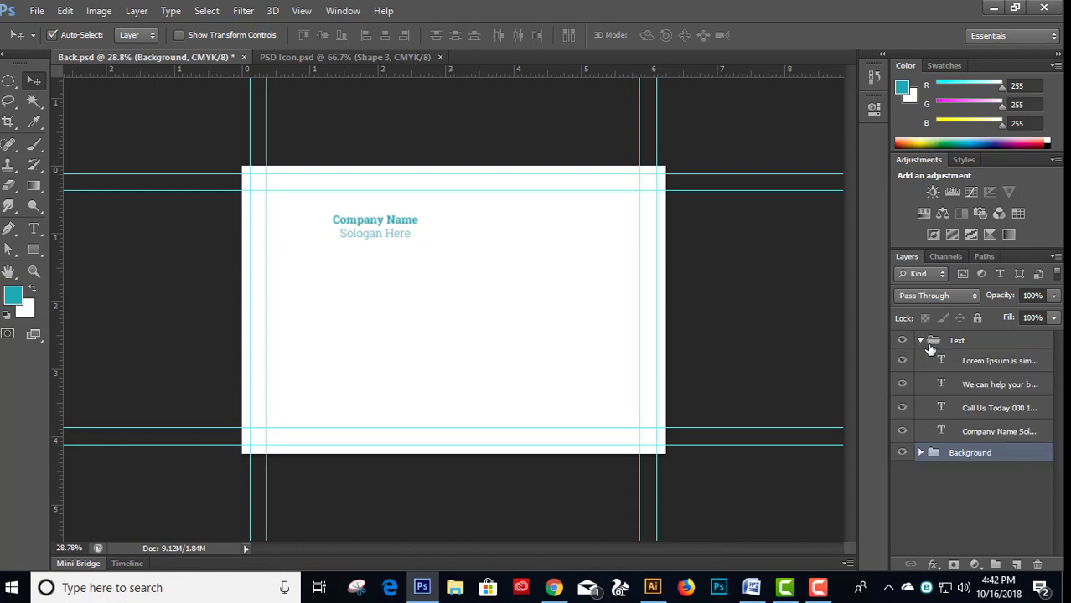
{"action": "left_click", "coordinate": [901, 366]}
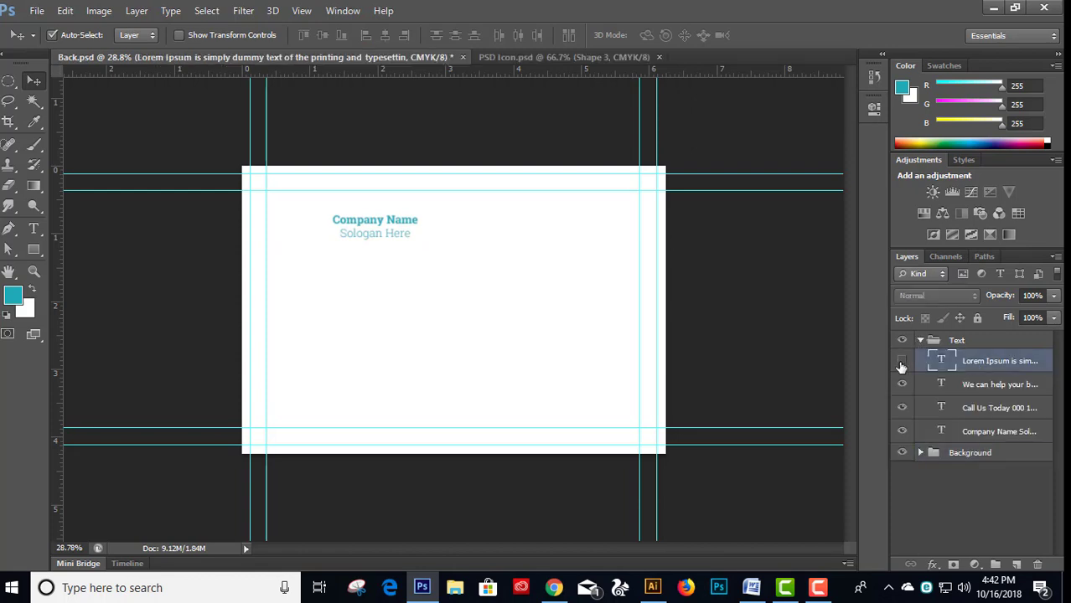
{"action": "left_click", "coordinate": [902, 363]}
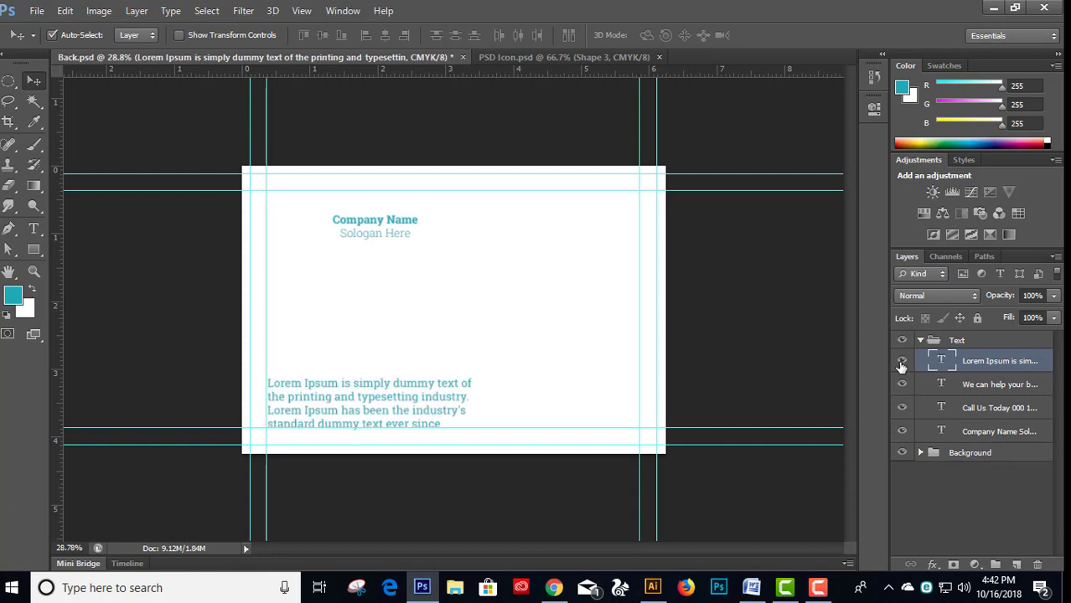
{"action": "left_click", "coordinate": [986, 390]}
{"action": "key", "text": "Delete"}
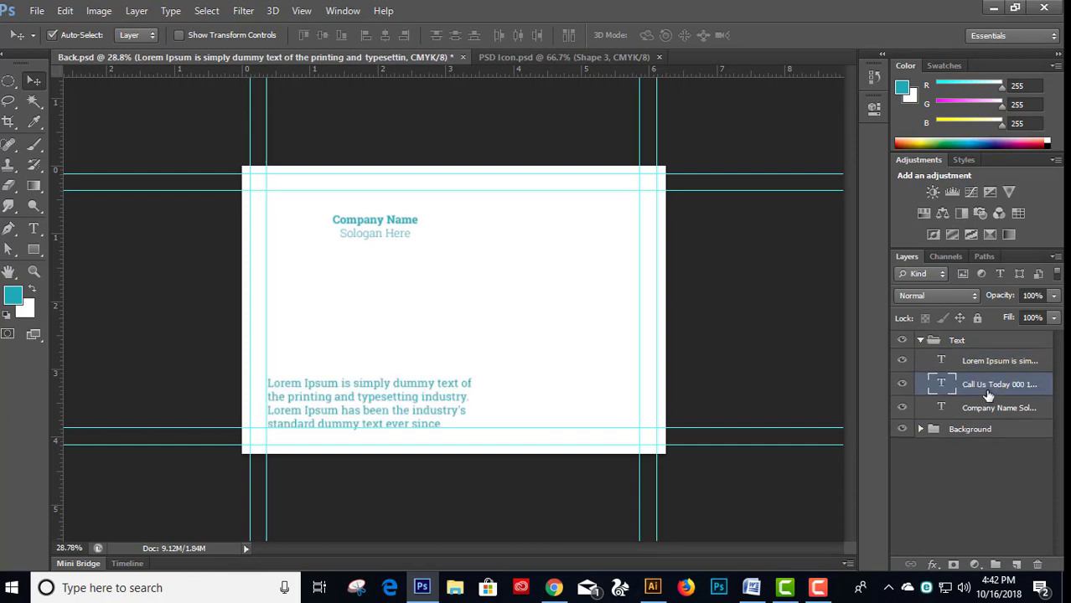
{"action": "key", "text": "Delete"}
{"action": "key", "text": "Delete"}
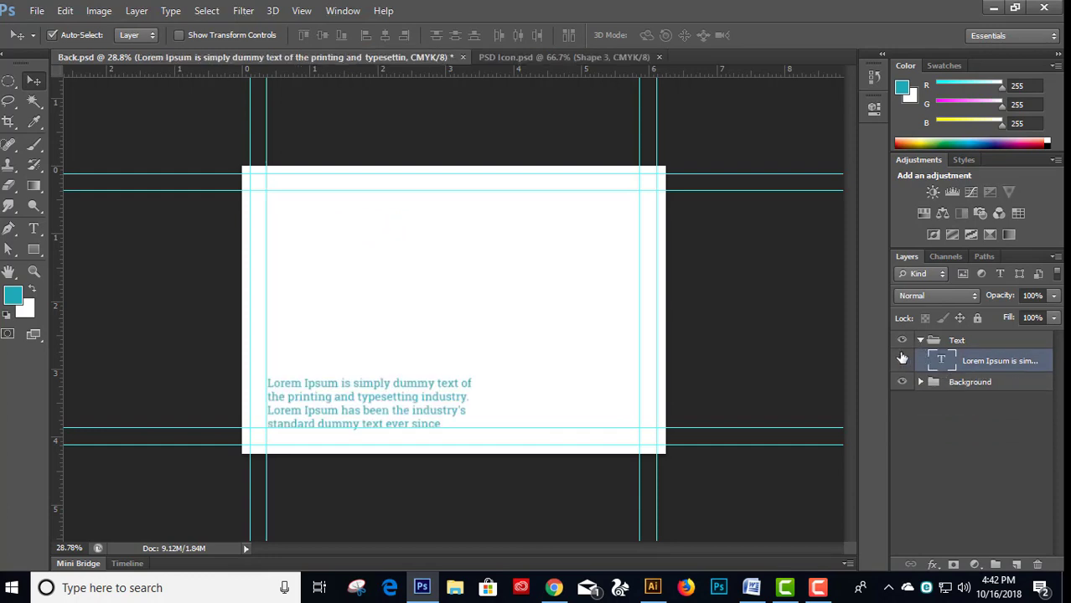
- Recolour the Lorem Ipsum text black, then set the foreground colour to 80% black grey
{"action": "key", "text": "d"}
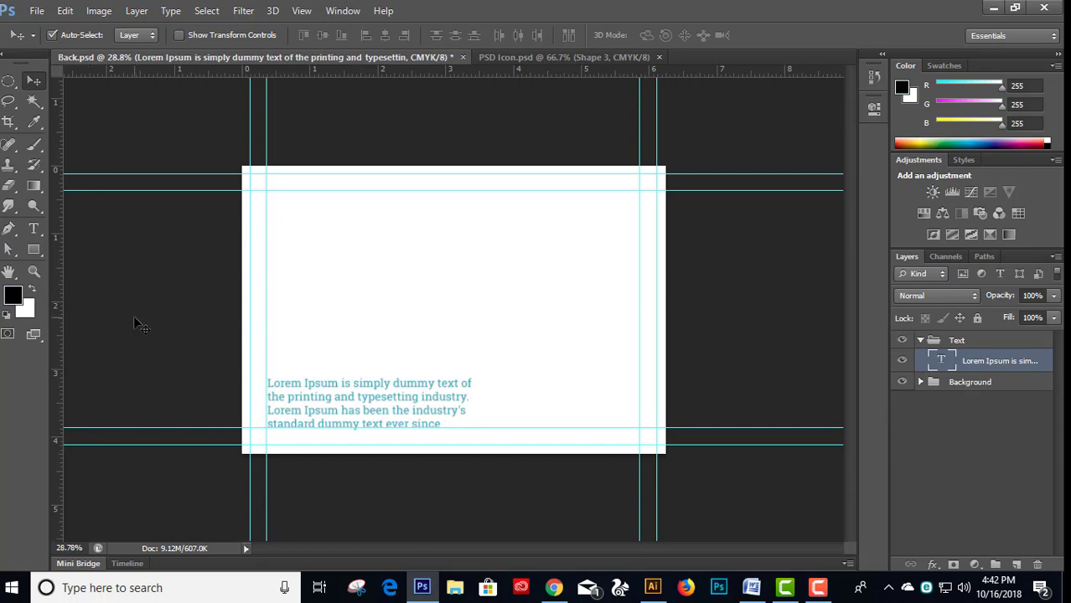
{"action": "key", "text": "alt+BackSpace"}
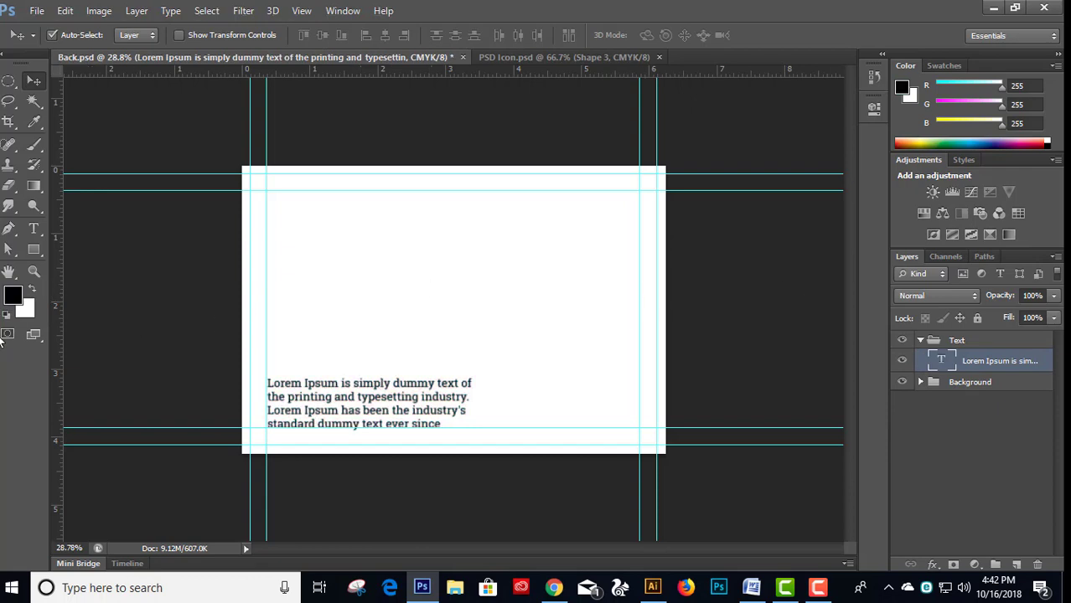
{"action": "left_click", "coordinate": [20, 303]}
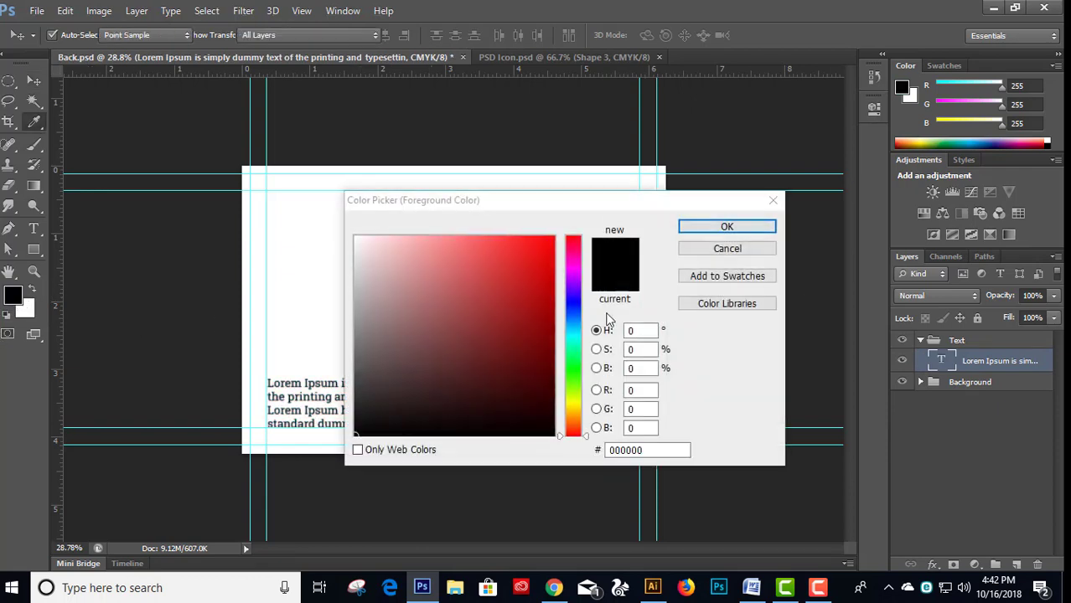
{"action": "left_click", "coordinate": [419, 281]}
{"action": "left_click_drag", "start_coordinate": [380, 267], "coordinate": [320, 196]}
{"action": "key", "text": "Tab"}
{"action": "key", "text": "Tab"}
{"action": "key", "text": "Tab"}
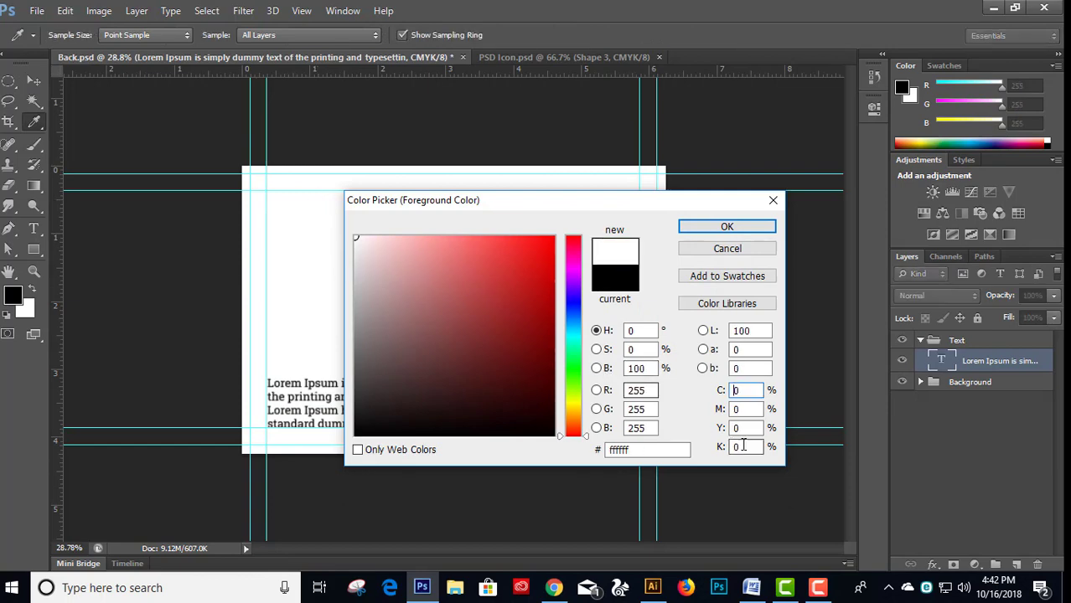
{"action": "type", "text": "80"}
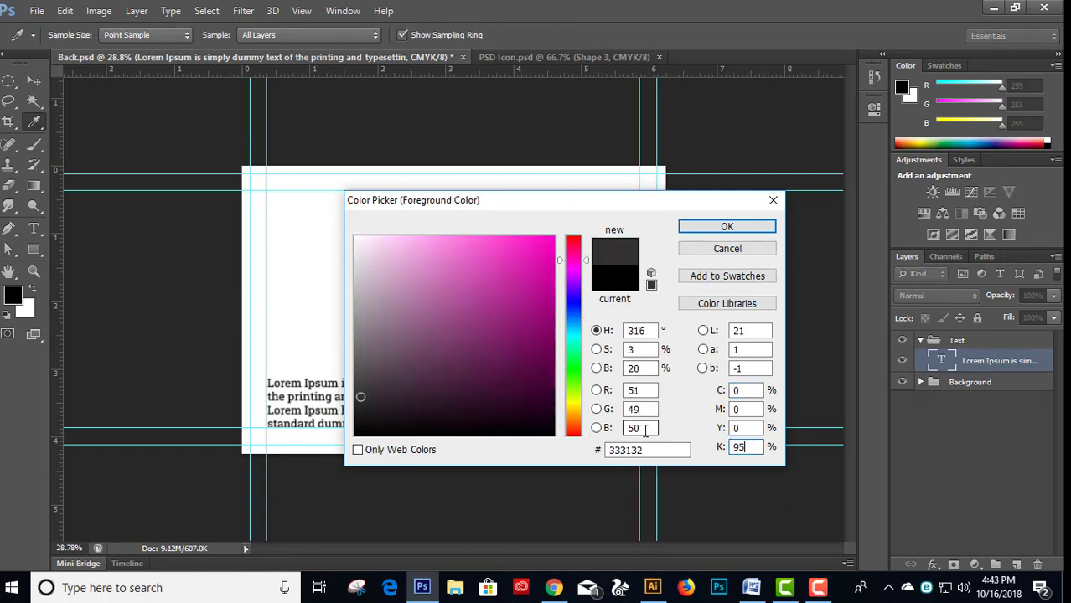
{"action": "key", "text": "Return"}
- Collapse and hide the Text group so the card appears blank
{"action": "key", "text": "v"}
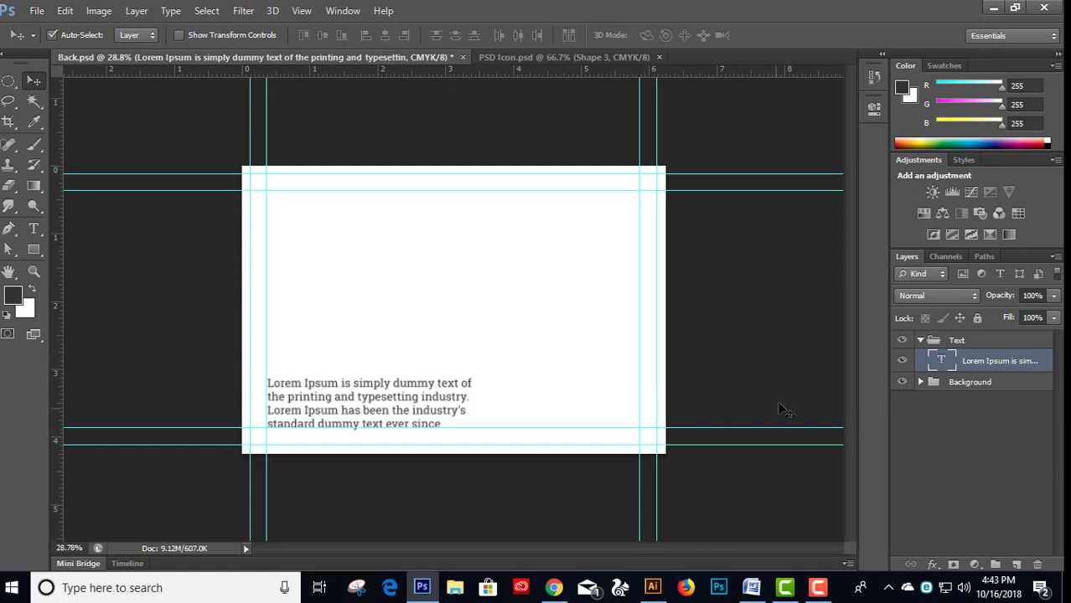
{"action": "left_click", "coordinate": [921, 342]}
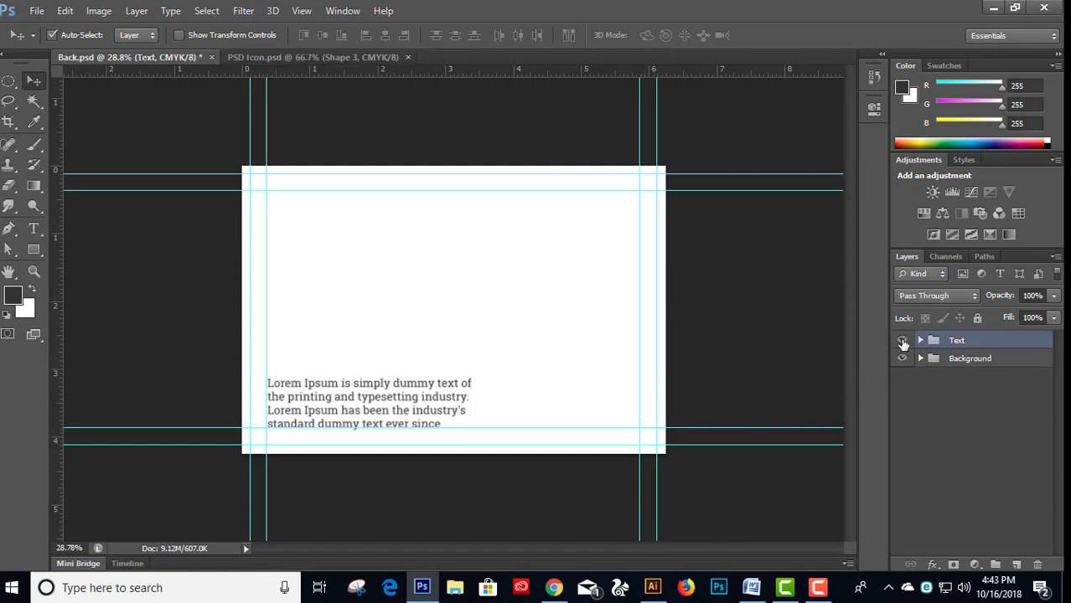
{"action": "left_click", "coordinate": [902, 342]}
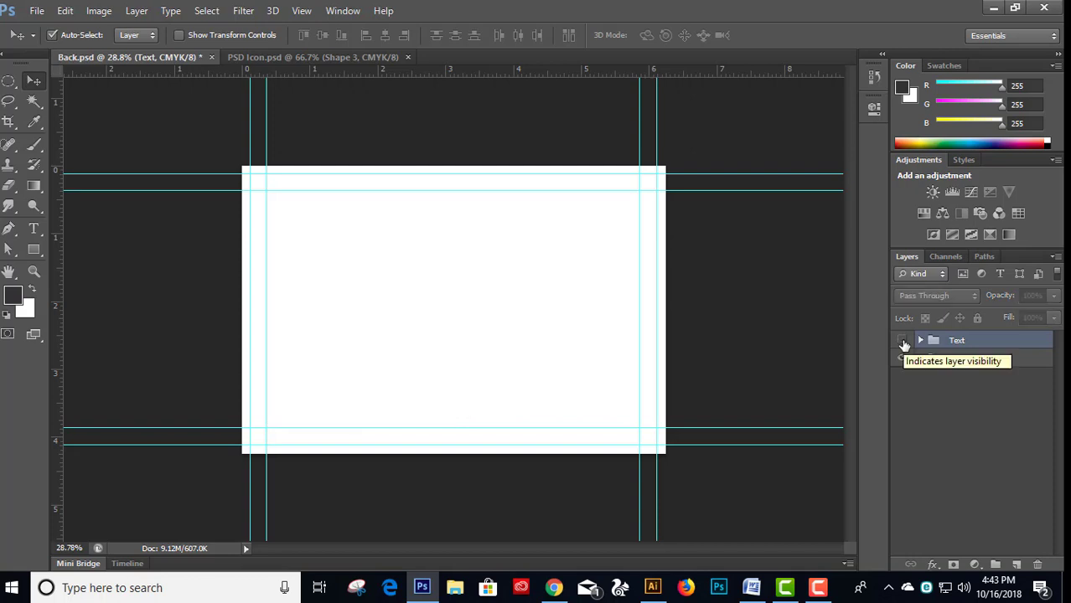
{"action": "scroll", "coordinate": [415, 275], "scroll_direction": "up", "scroll_amount": 1}
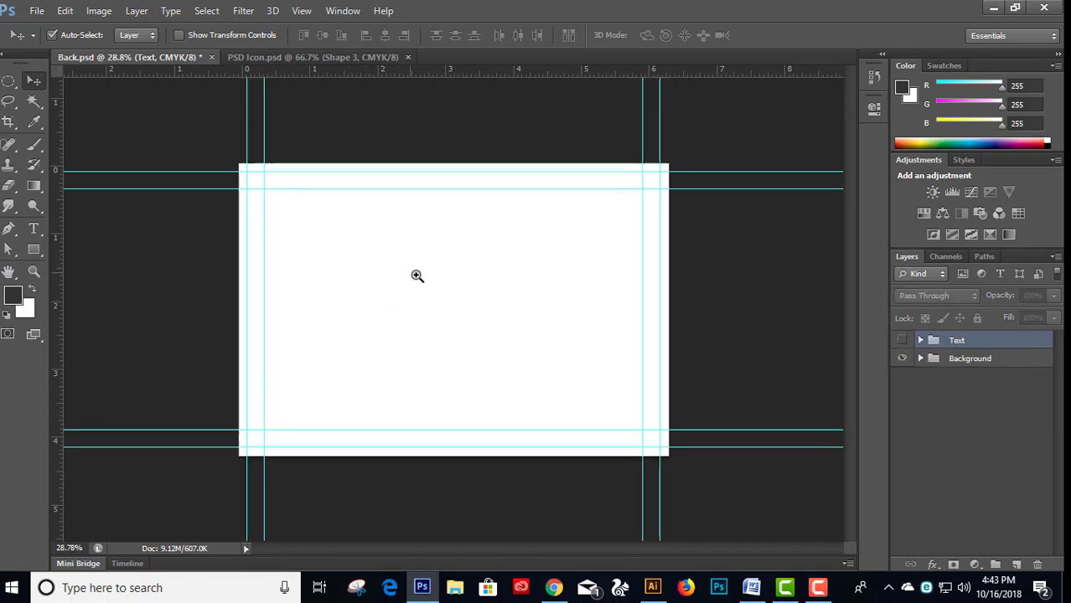
{"action": "scroll", "coordinate": [421, 280], "scroll_direction": "up", "scroll_amount": 1}
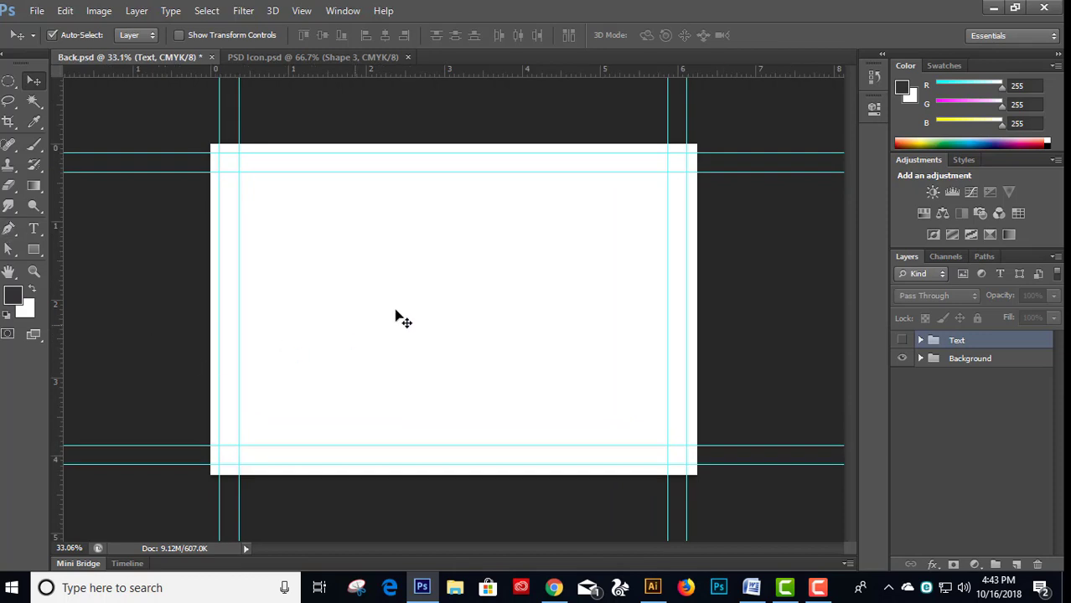
- Duplicate the Background layer inside the Background group, cancelling an accidental delete
{"action": "left_click", "coordinate": [976, 381]}
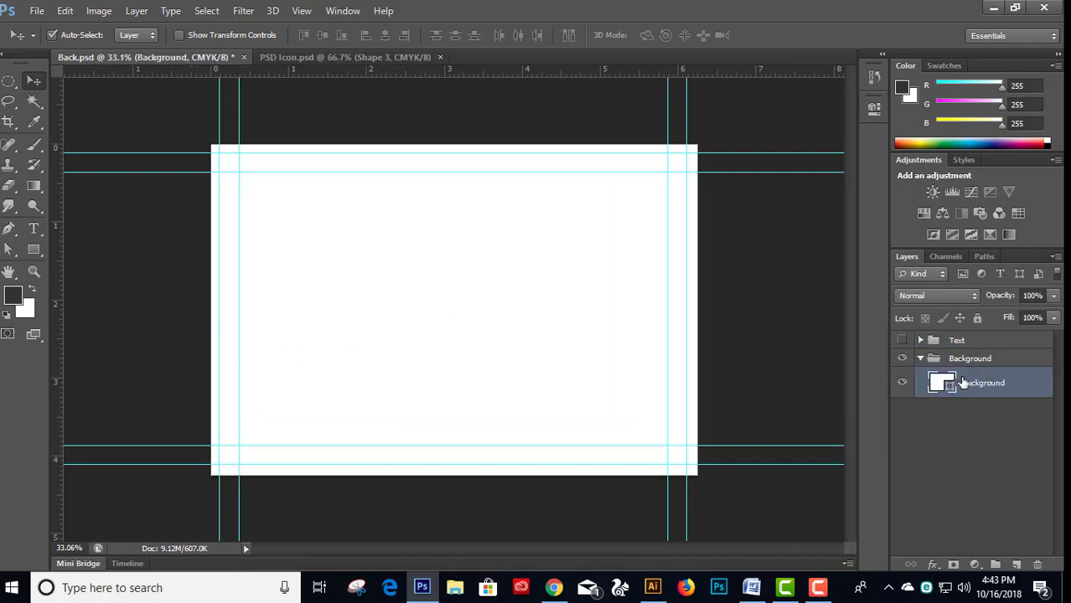
{"action": "right_click", "coordinate": [1001, 396]}
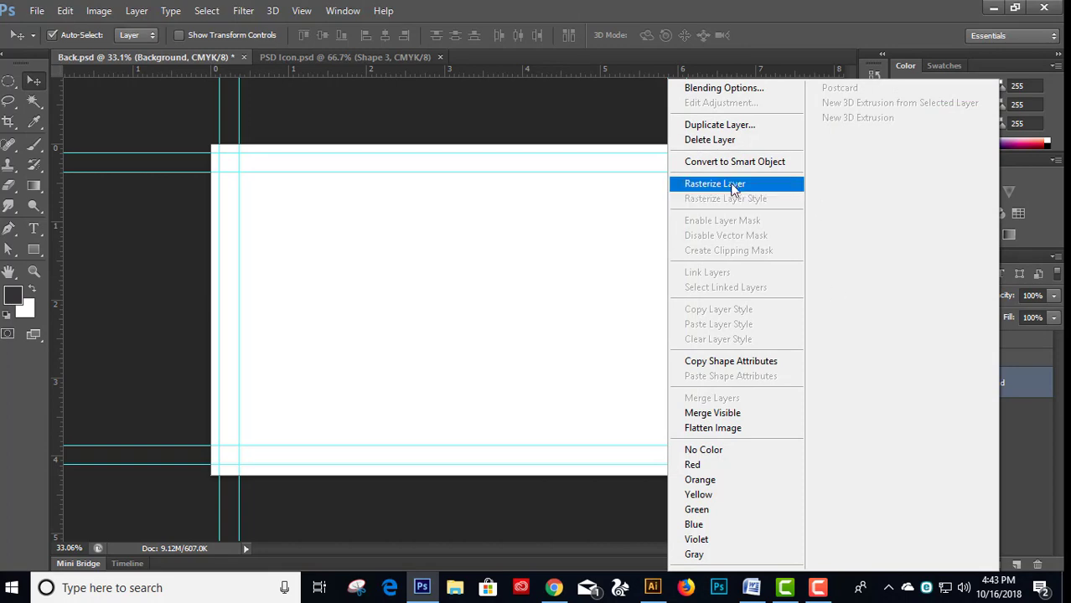
{"action": "left_click", "coordinate": [744, 139]}
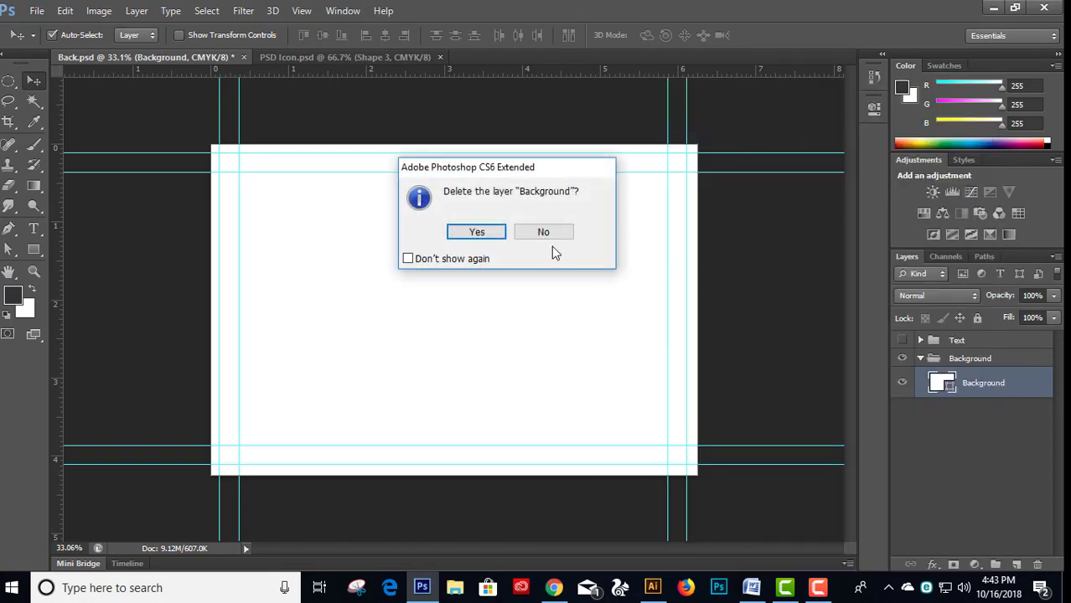
{"action": "left_click", "coordinate": [543, 232]}
{"action": "right_click", "coordinate": [662, 250]}
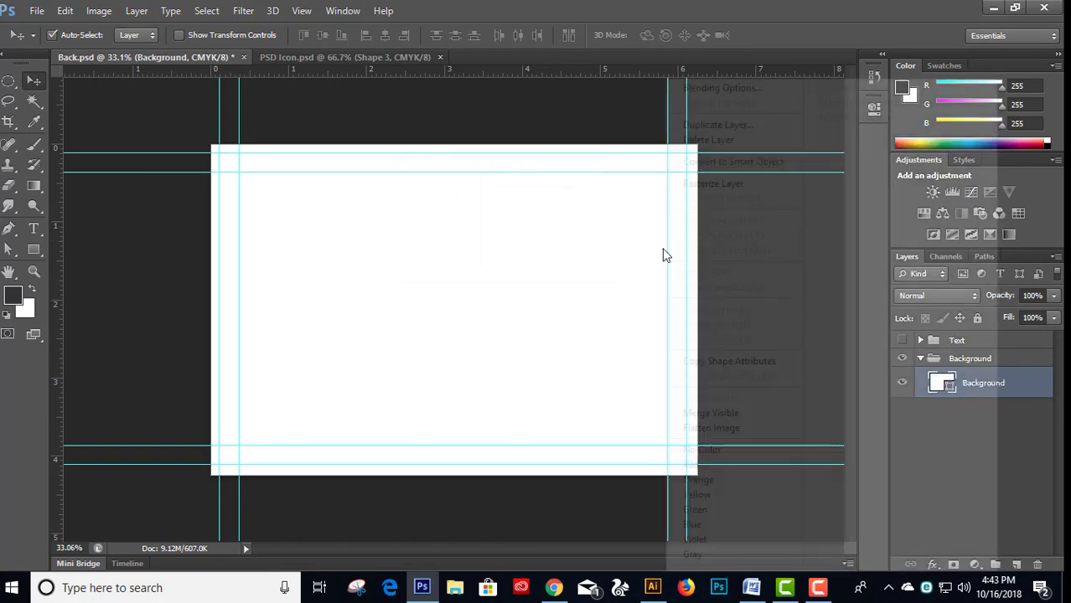
{"action": "left_click", "coordinate": [729, 126]}
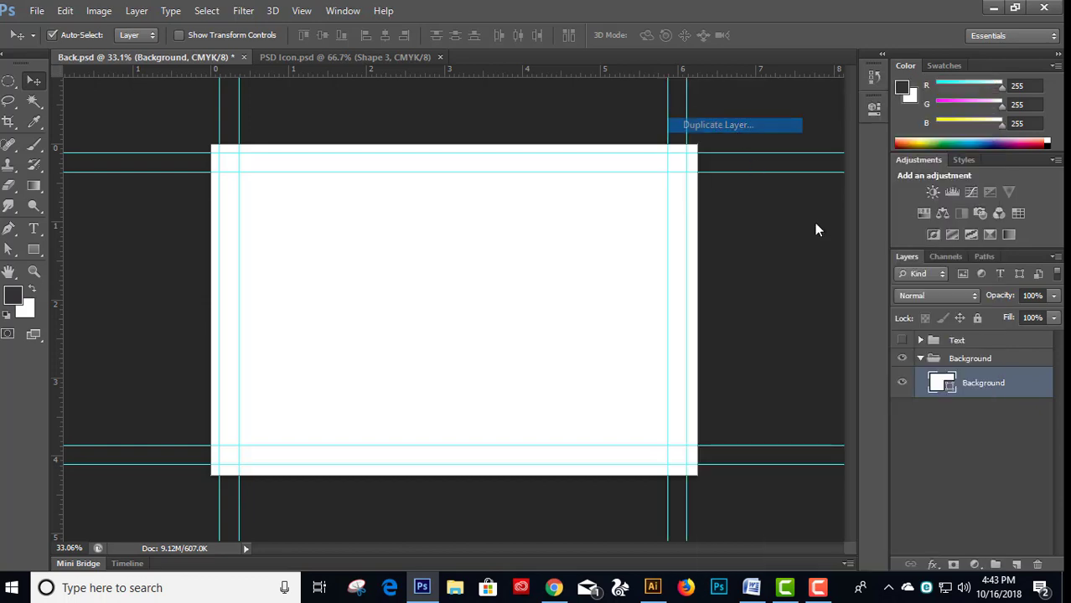
{"action": "left_click", "coordinate": [680, 177]}
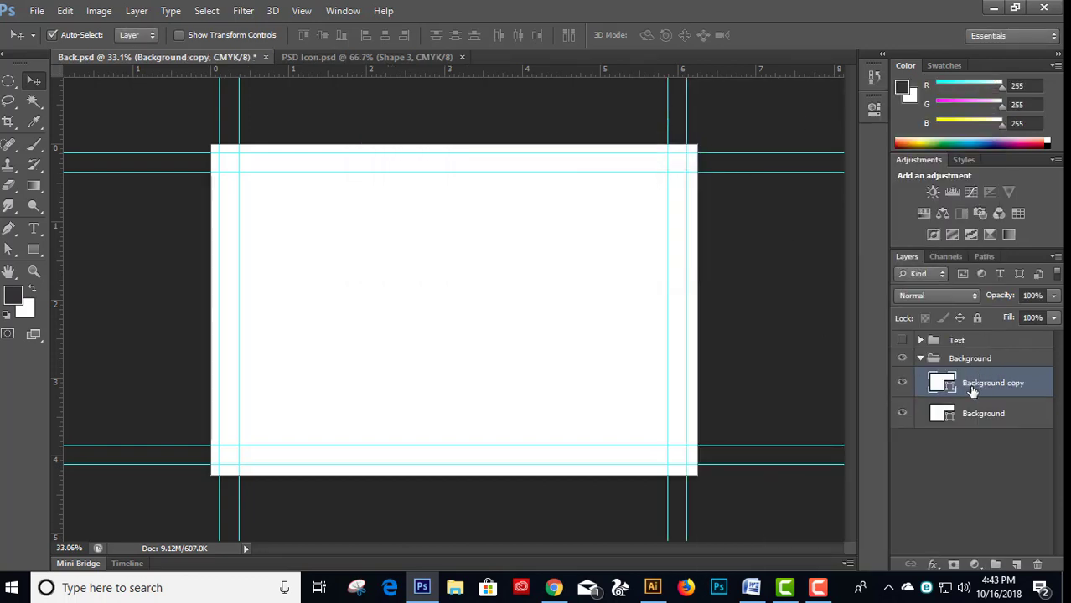
- Move the Background copy above the Background group and rename it Shape
{"action": "mouse_move", "coordinate": [939, 385]}
{"action": "left_mouse_down"}
{"action": "mouse_move", "coordinate": [966, 348]}
{"action": "mouse_move", "coordinate": [964, 359]}
{"action": "left_mouse_up"}
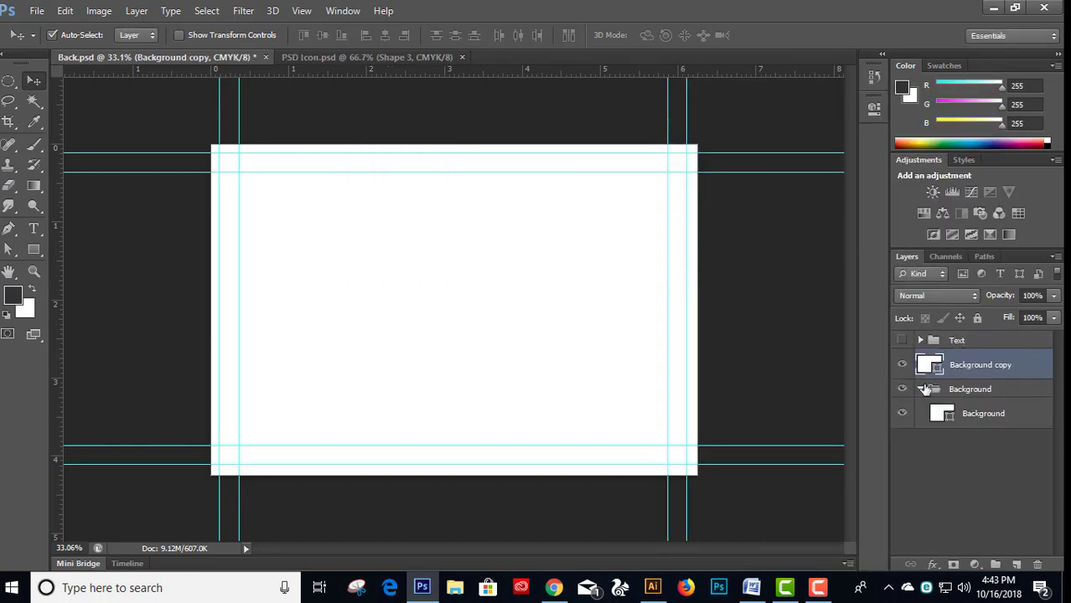
{"action": "left_click", "coordinate": [920, 389]}
{"action": "double_click", "coordinate": [971, 366]}
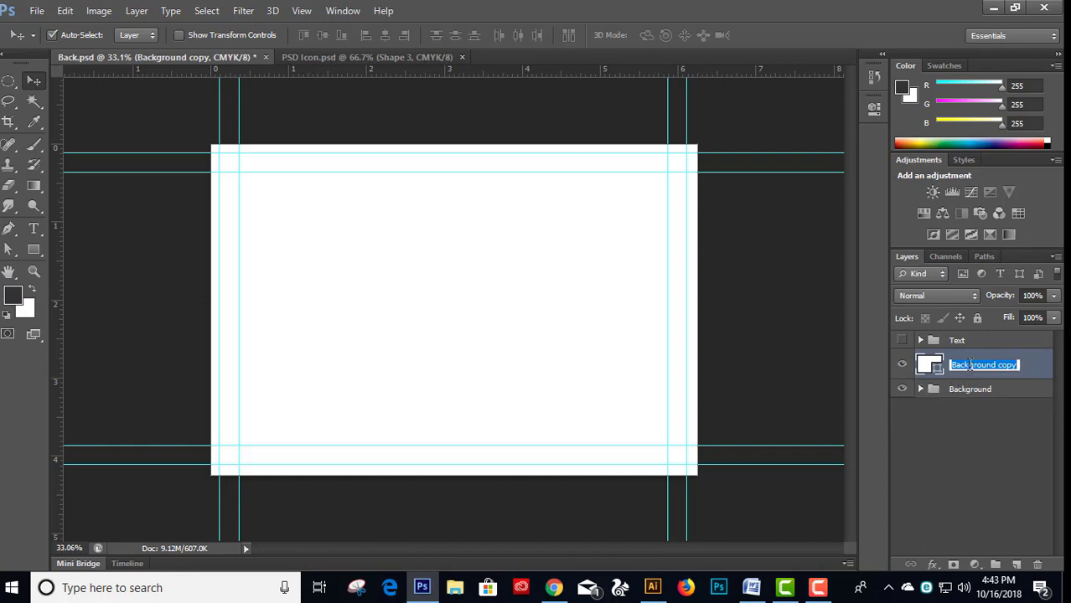
{"action": "type", "text": "Shape"}
{"action": "key", "text": "Return"}
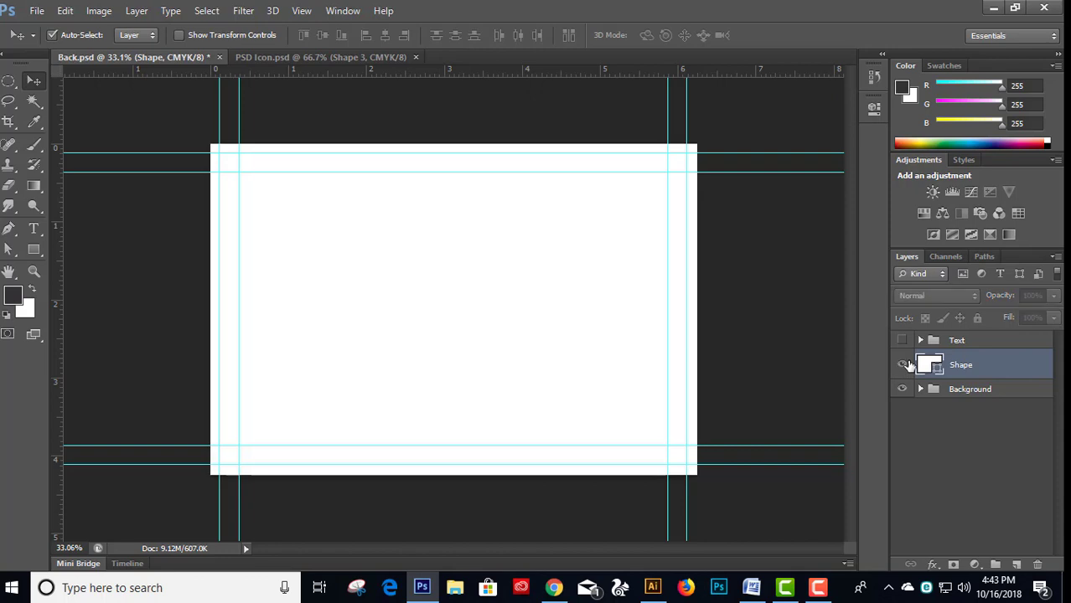
- Fill the Shape layer with a dark grey at 88% black
{"action": "double_click", "coordinate": [932, 367]}
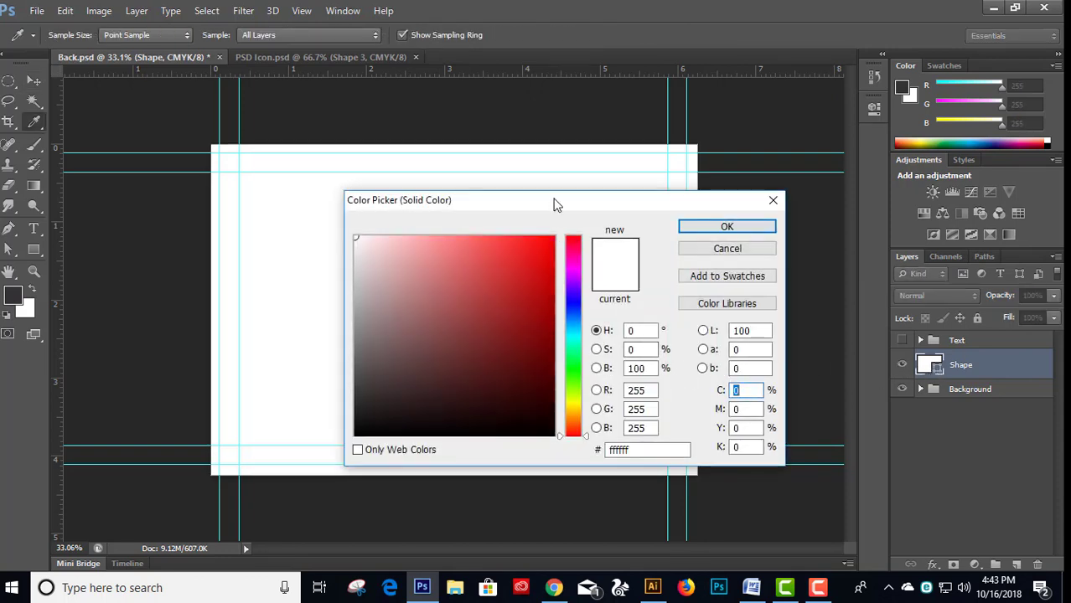
{"action": "left_click_drag", "start_coordinate": [553, 205], "coordinate": [586, 189]}
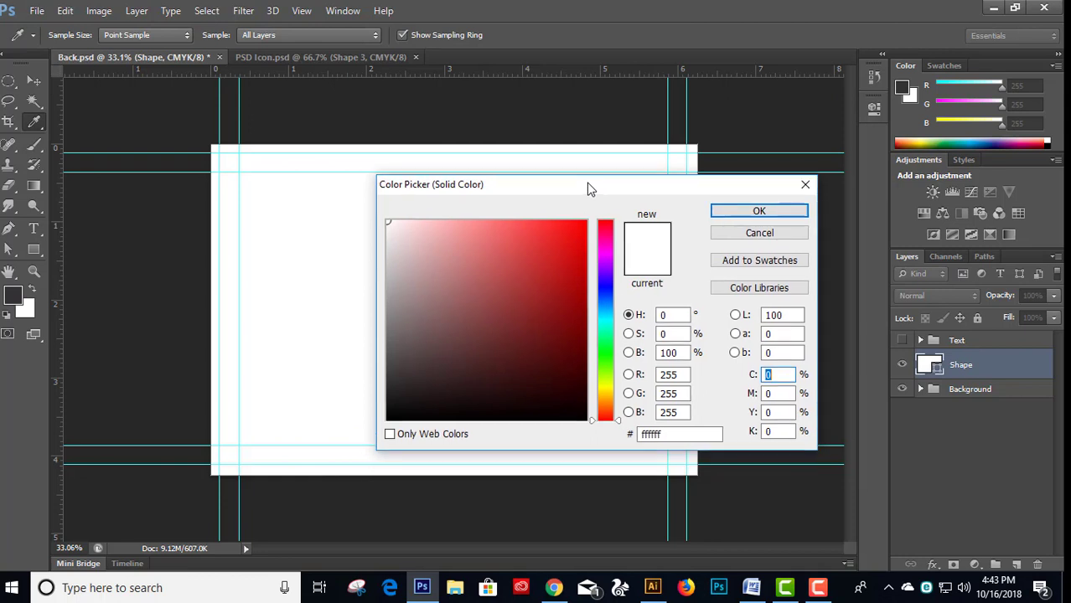
{"action": "left_click", "coordinate": [607, 292]}
{"action": "left_click", "coordinate": [440, 342]}
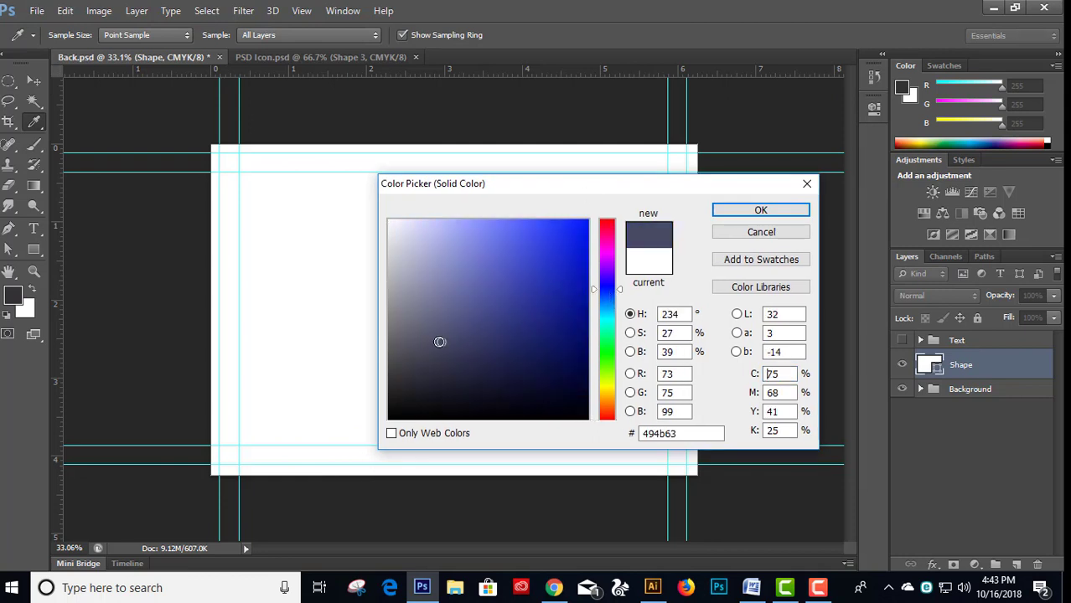
{"action": "mouse_move", "coordinate": [440, 341]}
{"action": "left_mouse_down"}
{"action": "mouse_move", "coordinate": [407, 367]}
{"action": "mouse_move", "coordinate": [377, 216]}
{"action": "left_mouse_up"}
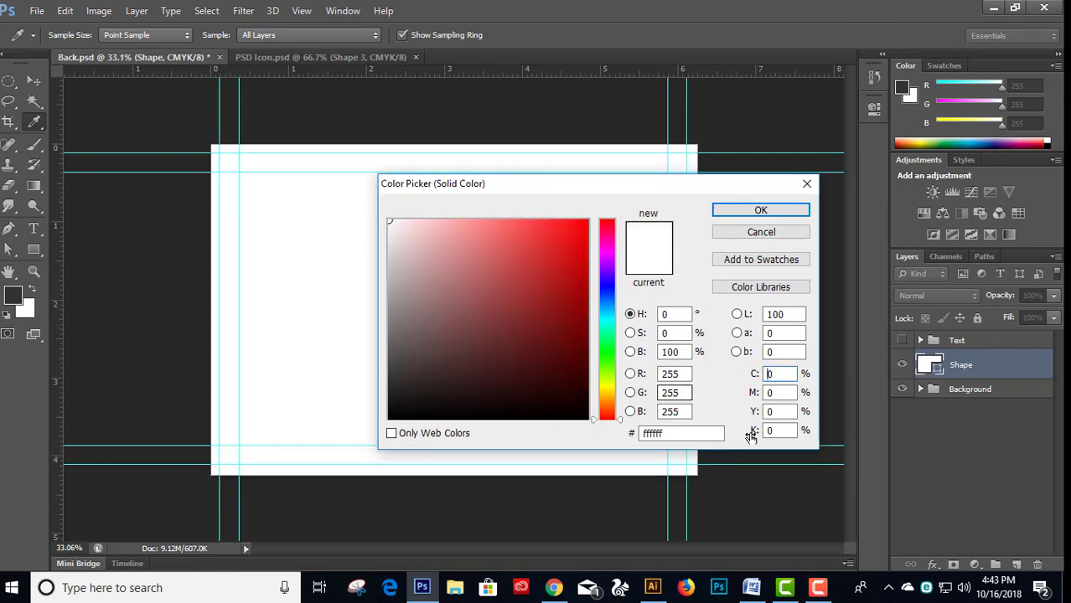
{"action": "left_click", "coordinate": [753, 432]}
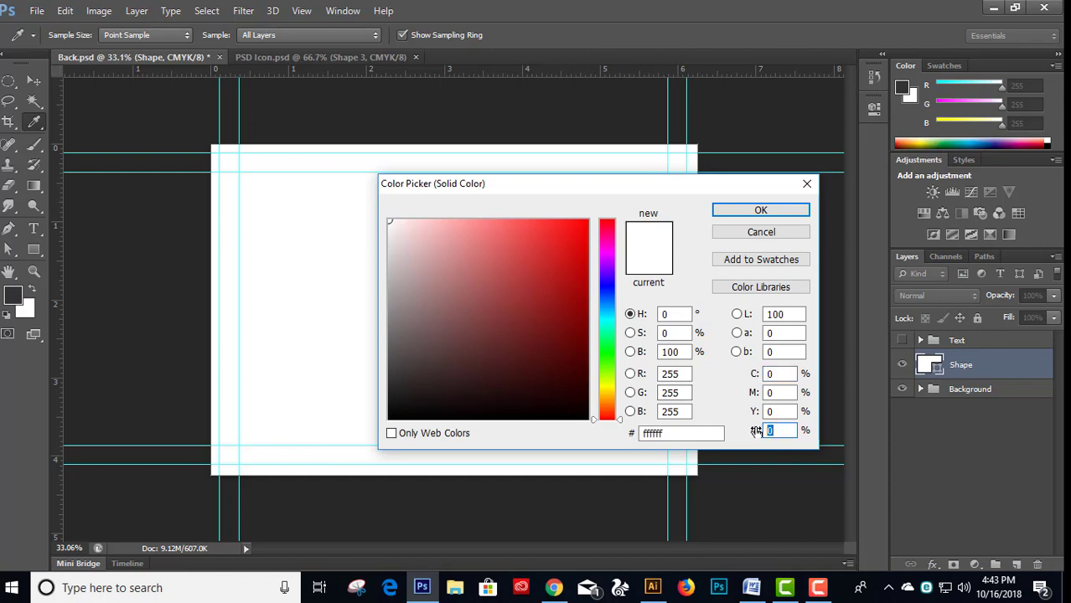
{"action": "type", "text": "88"}
{"action": "key", "text": "Return"}
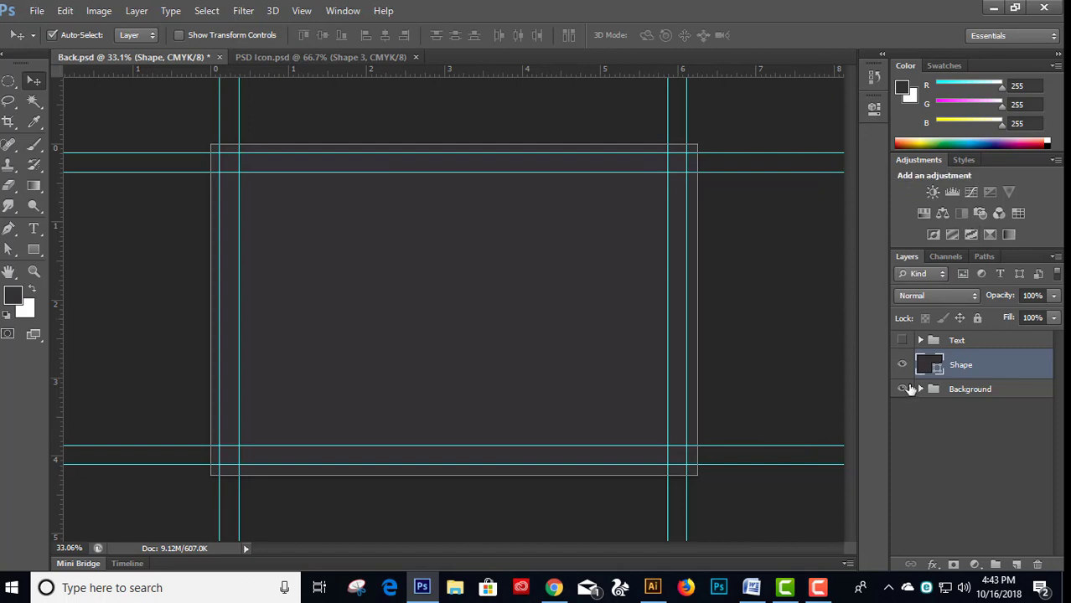
- Free-transform the Shape layer so it covers only the postcard's left half
{"action": "left_click", "coordinate": [65, 11]}
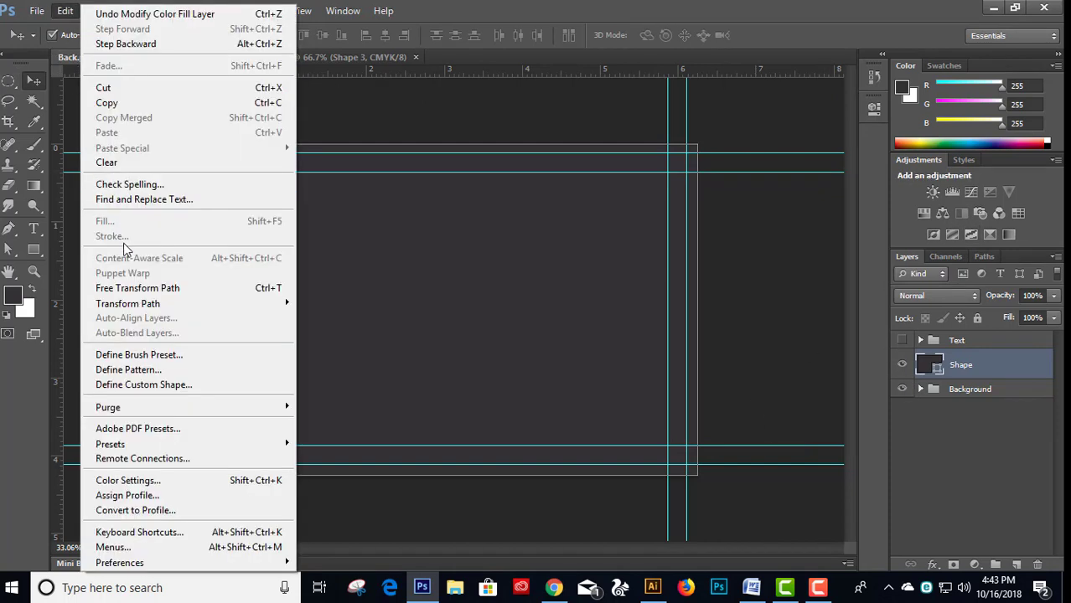
{"action": "left_click", "coordinate": [134, 288]}
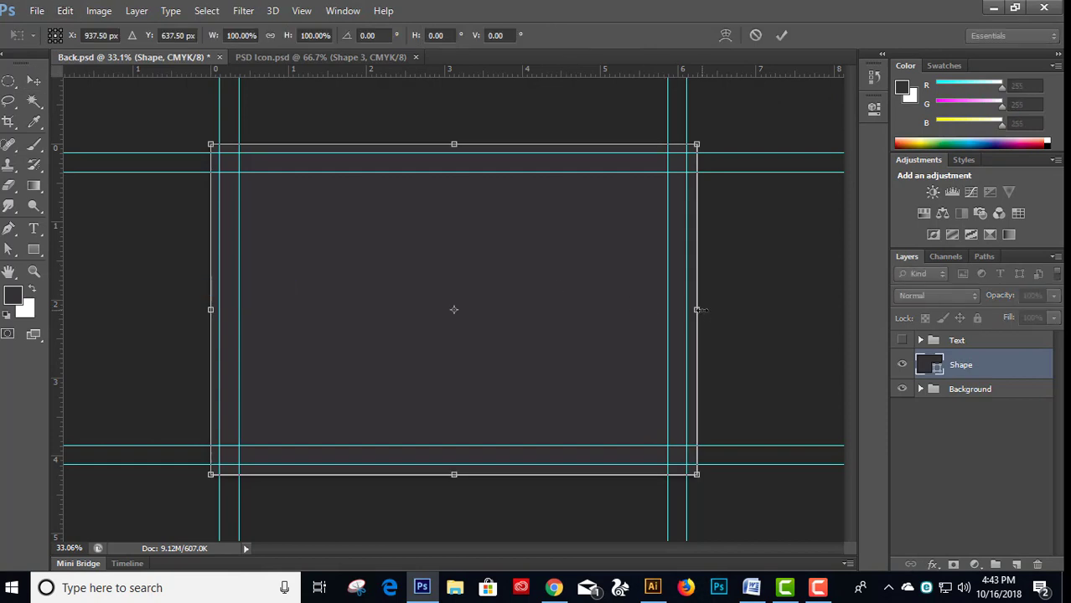
{"action": "left_click_drag", "start_coordinate": [699, 310], "coordinate": [450, 310]}
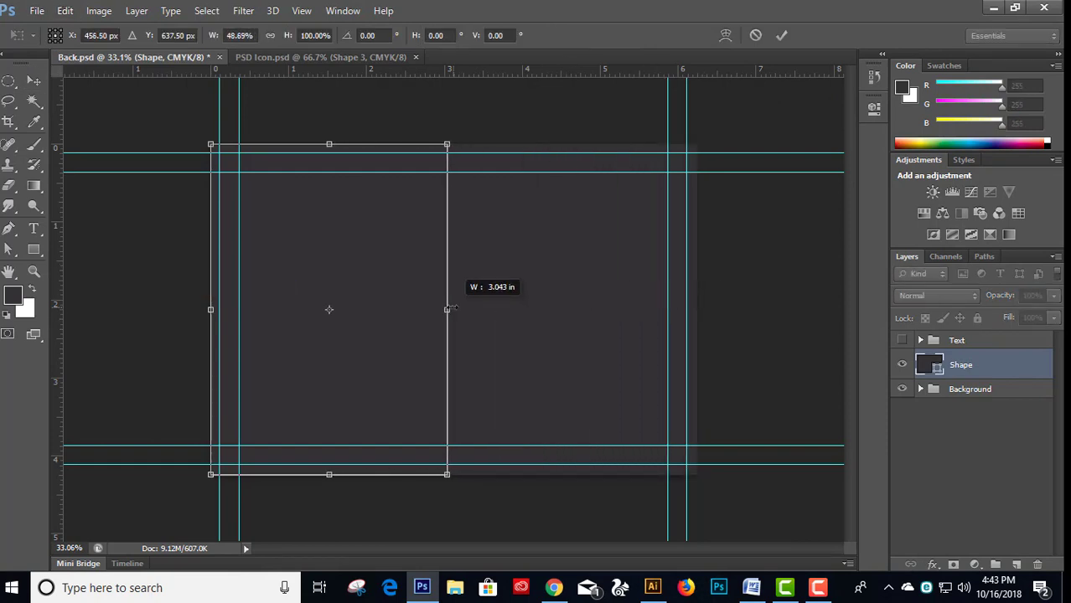
{"action": "key", "text": "Return"}
{"action": "left_click", "coordinate": [717, 284]}
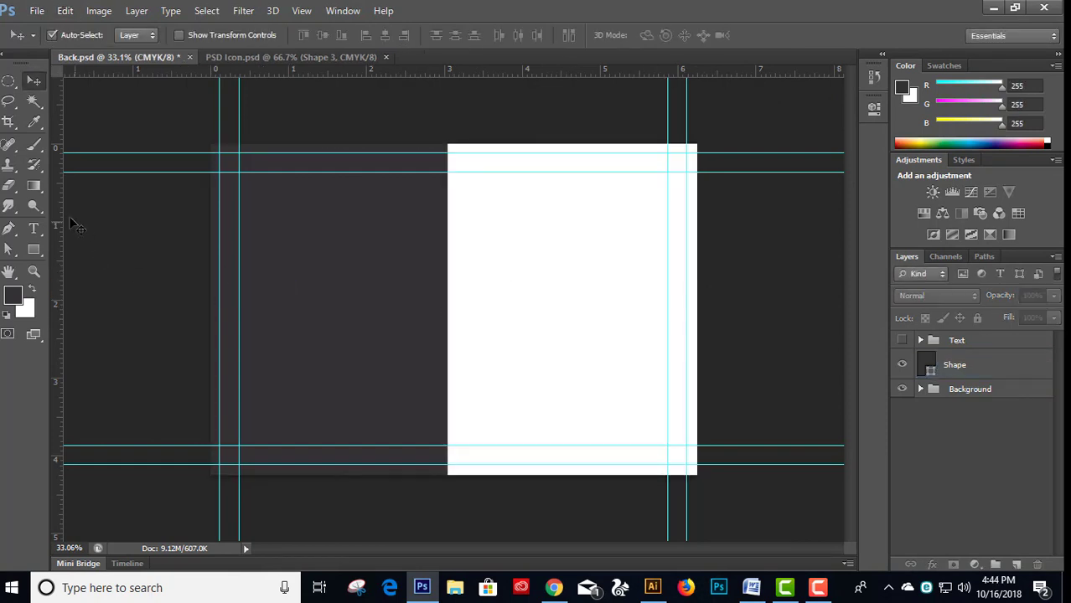
{"action": "left_click", "coordinate": [34, 249]}
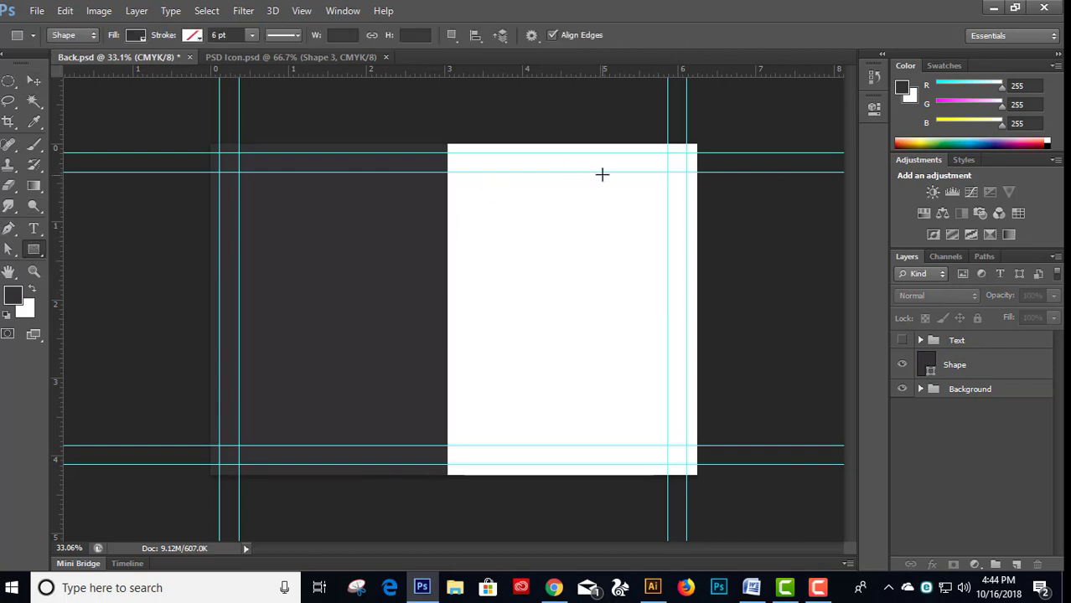
- Draw the stamp box at the white half's top right with no fill and a 0.5 pt dark grey outline
{"action": "left_click_drag", "start_coordinate": [601, 173], "coordinate": [662, 244]}
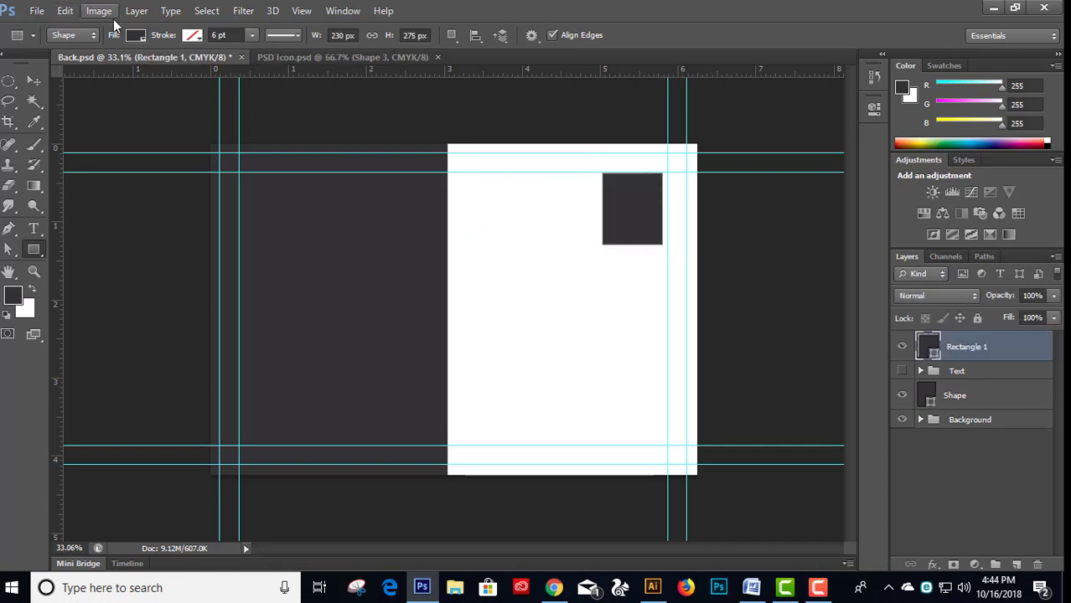
{"action": "left_click", "coordinate": [135, 34]}
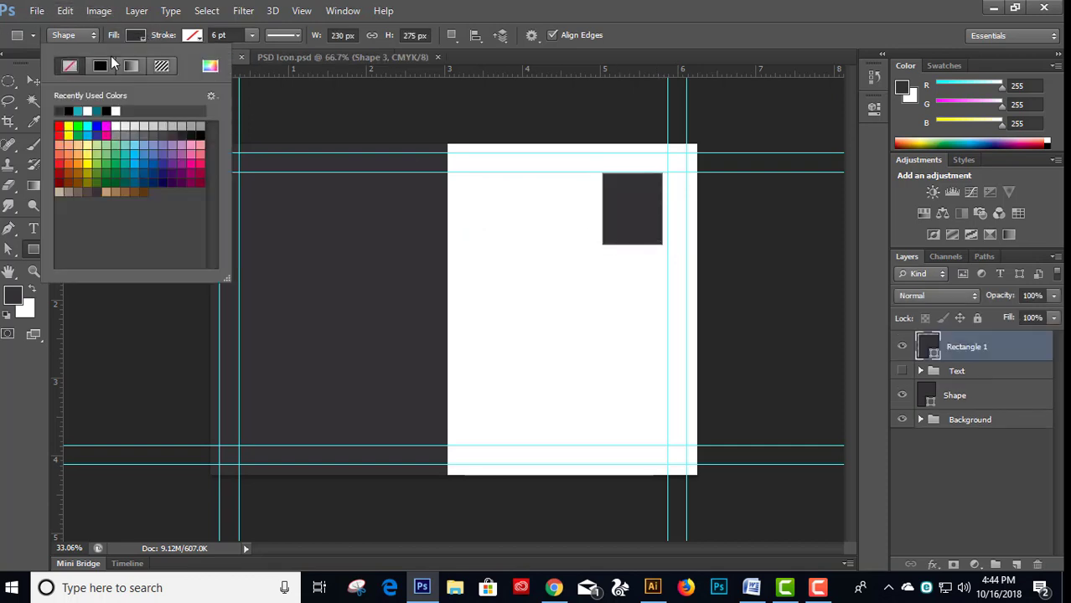
{"action": "left_click", "coordinate": [61, 67]}
{"action": "left_click", "coordinate": [191, 38]}
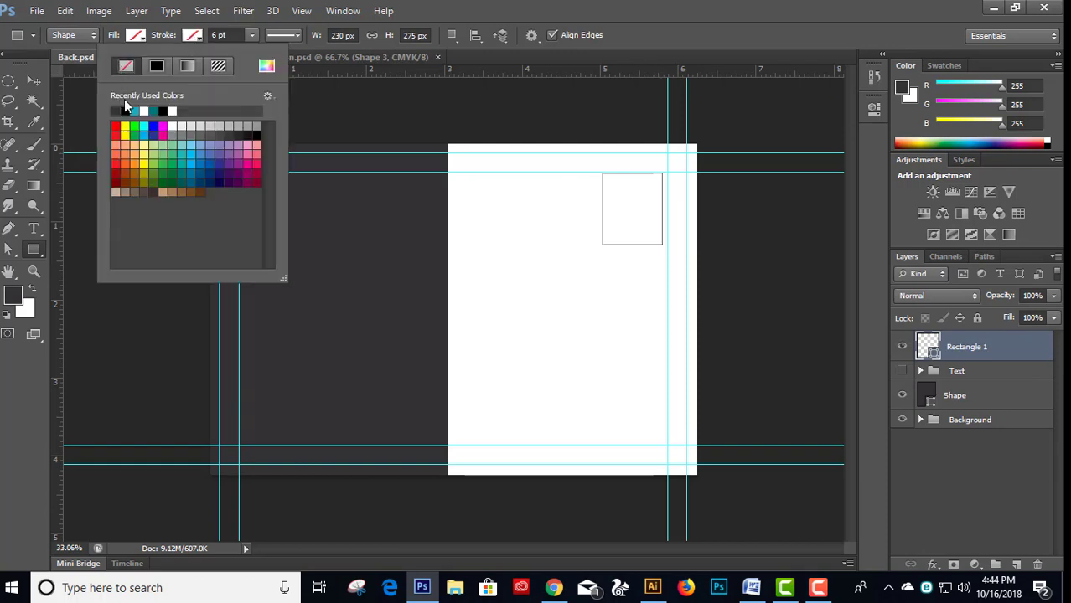
{"action": "left_click", "coordinate": [124, 109]}
{"action": "left_click", "coordinate": [235, 35]}
{"action": "type", "text": "5"}
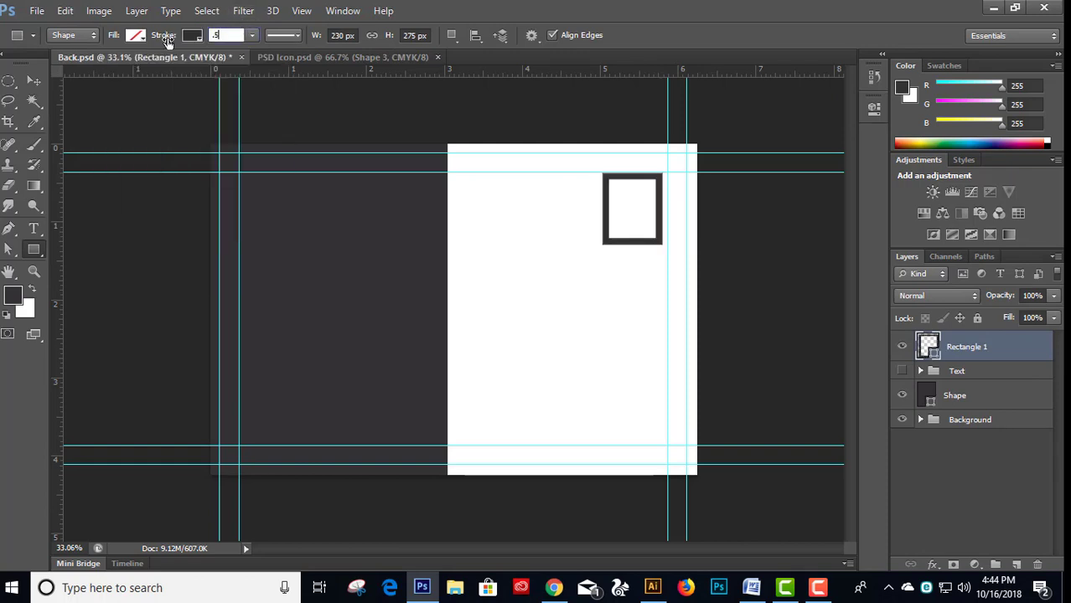
{"action": "key", "text": "Return"}
- Free Transform the stamp box slightly wider and shorter, then nudge it right into the corner
{"action": "left_click", "coordinate": [33, 81]}
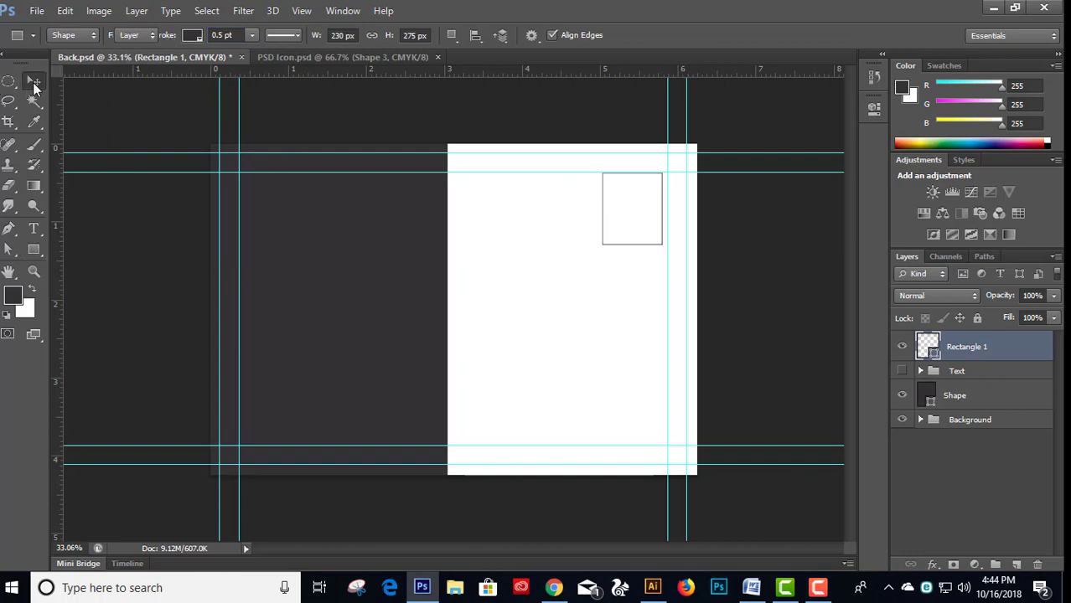
{"action": "left_click", "coordinate": [65, 11]}
{"action": "left_click", "coordinate": [161, 289]}
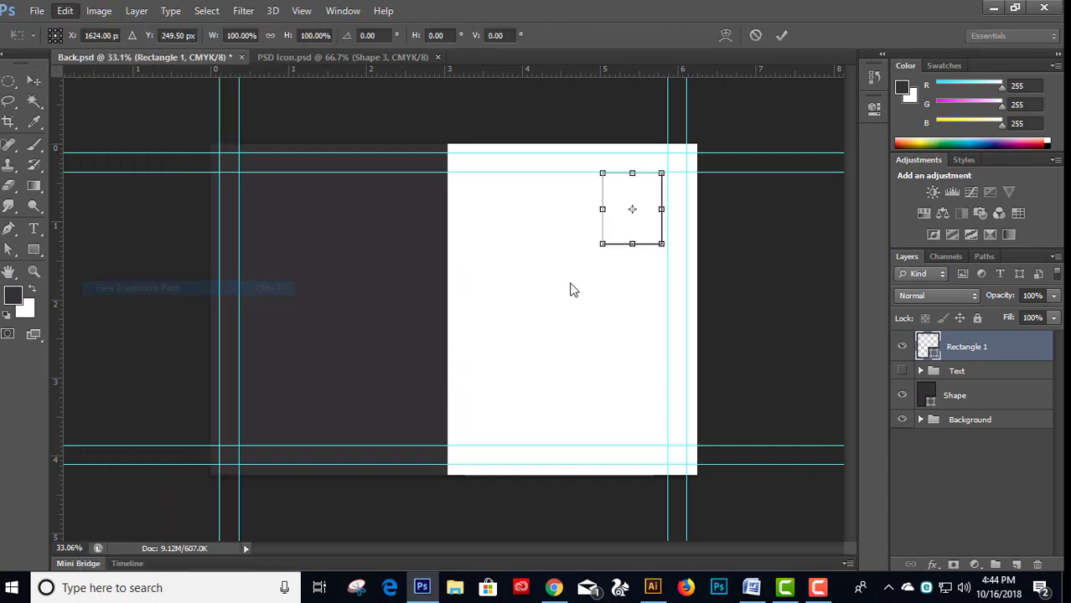
{"action": "left_click_drag", "start_coordinate": [603, 244], "coordinate": [598, 241]}
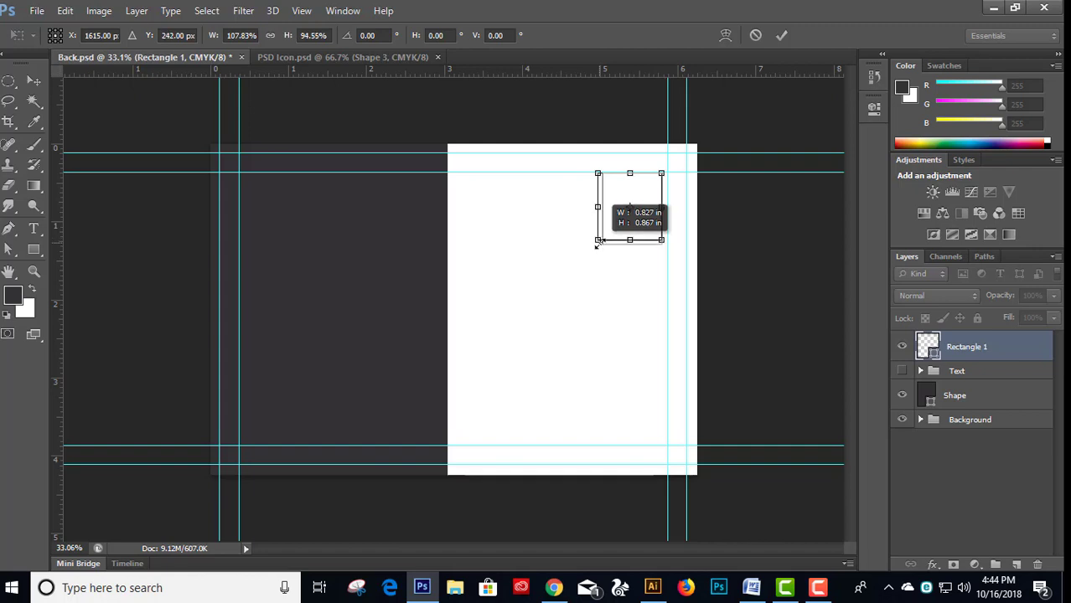
{"action": "key", "text": "Return"}
{"action": "left_click", "coordinate": [756, 242]}
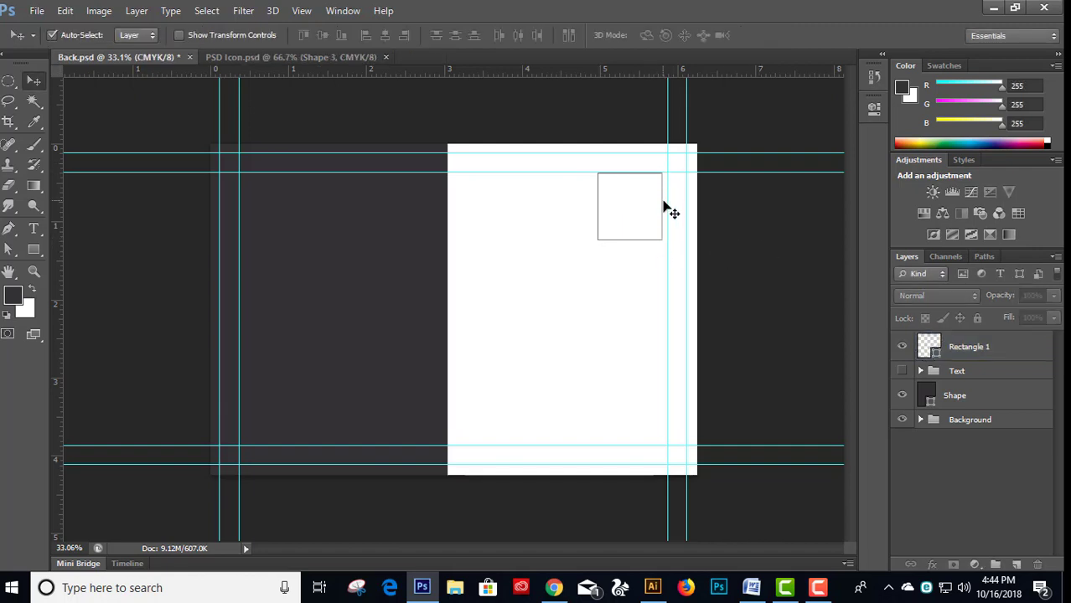
{"action": "left_click", "coordinate": [972, 347]}
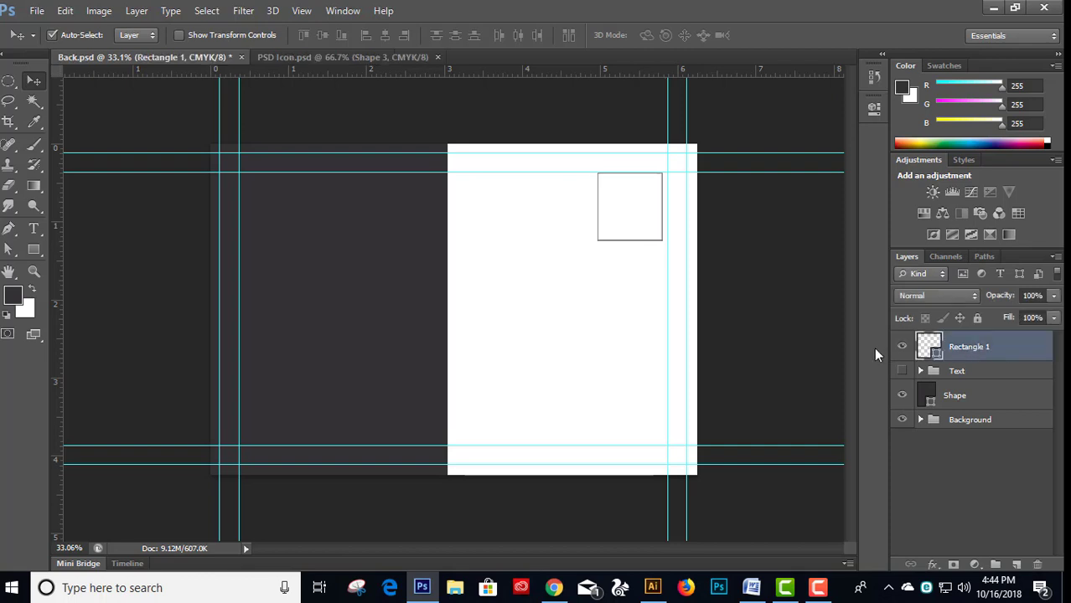
{"action": "key", "text": "shift+Right"}
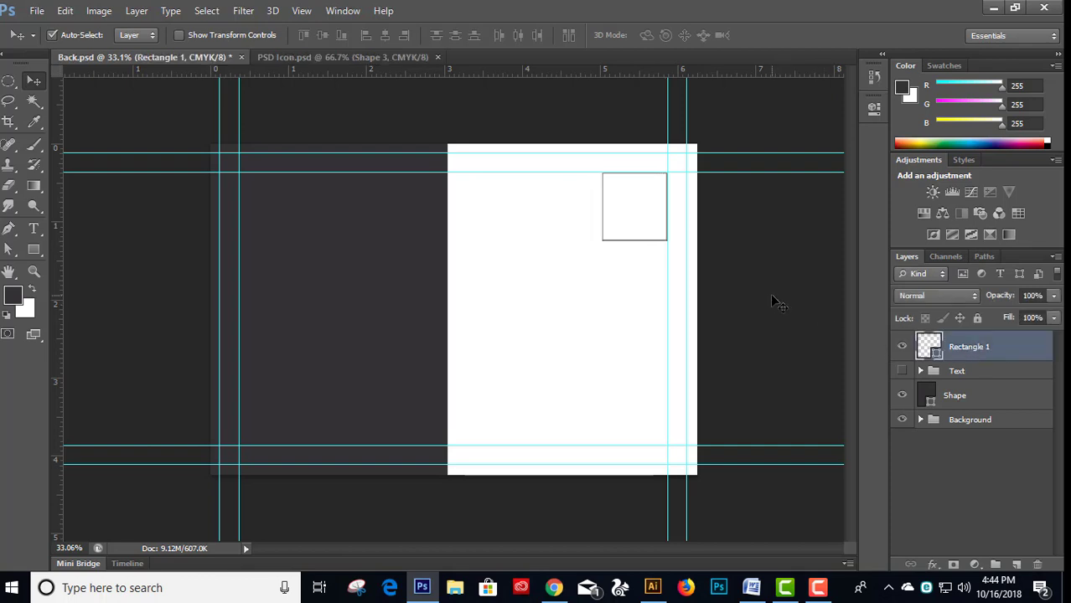
{"action": "left_click", "coordinate": [733, 308]}
- Draw a horizontal line below the stamp box with no fill and a solid black stroke
{"action": "left_click_drag", "start_coordinate": [34, 249], "coordinate": [76, 261]}
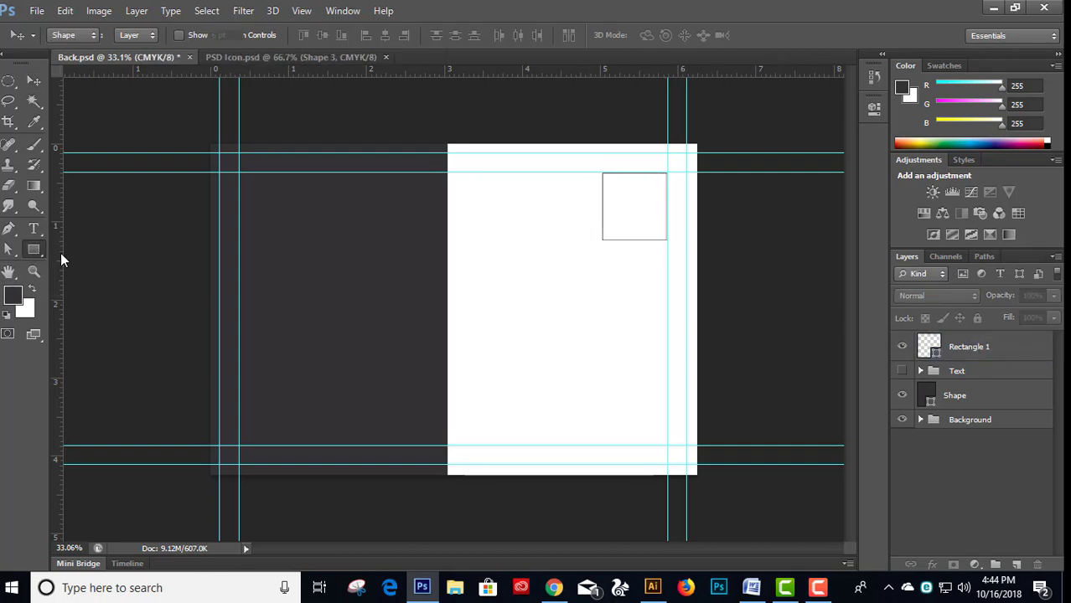
{"action": "left_click_drag", "start_coordinate": [83, 302], "coordinate": [84, 306]}
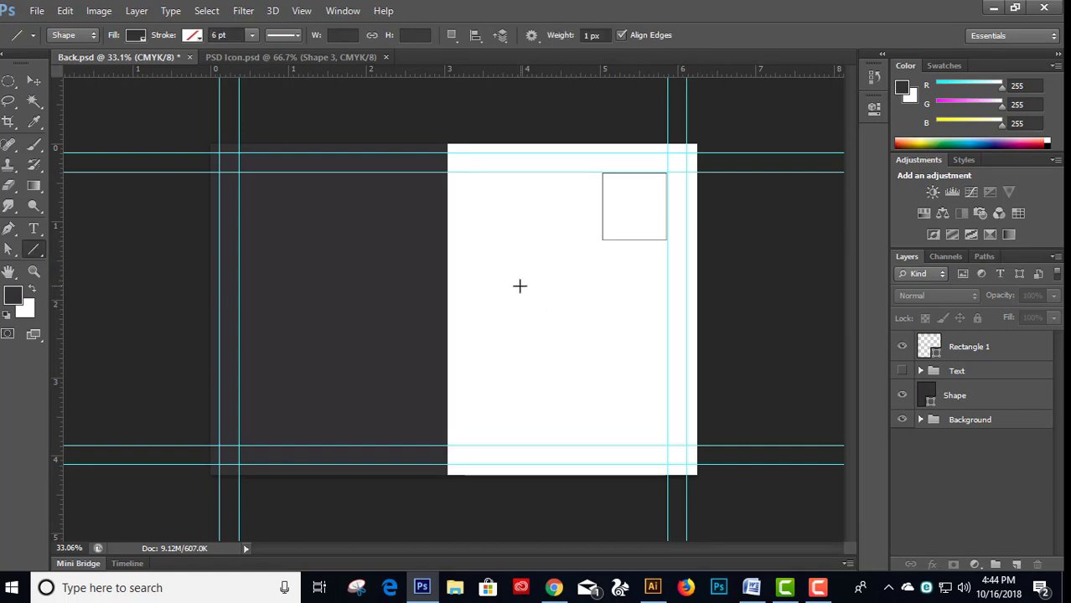
{"action": "left_click_drag", "start_coordinate": [514, 277], "coordinate": [668, 277]}
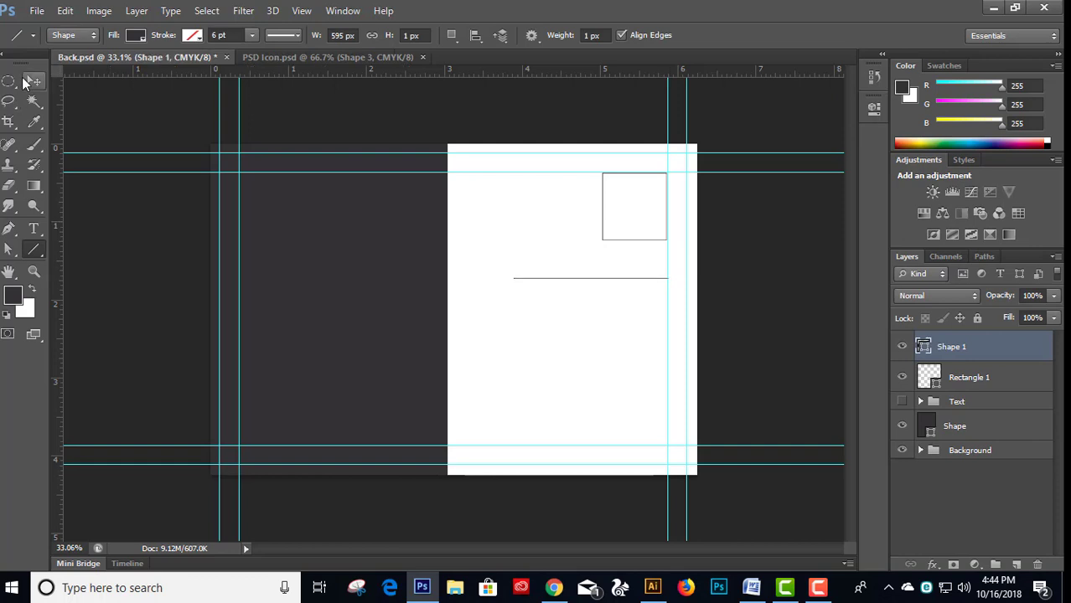
{"action": "left_click", "coordinate": [135, 36]}
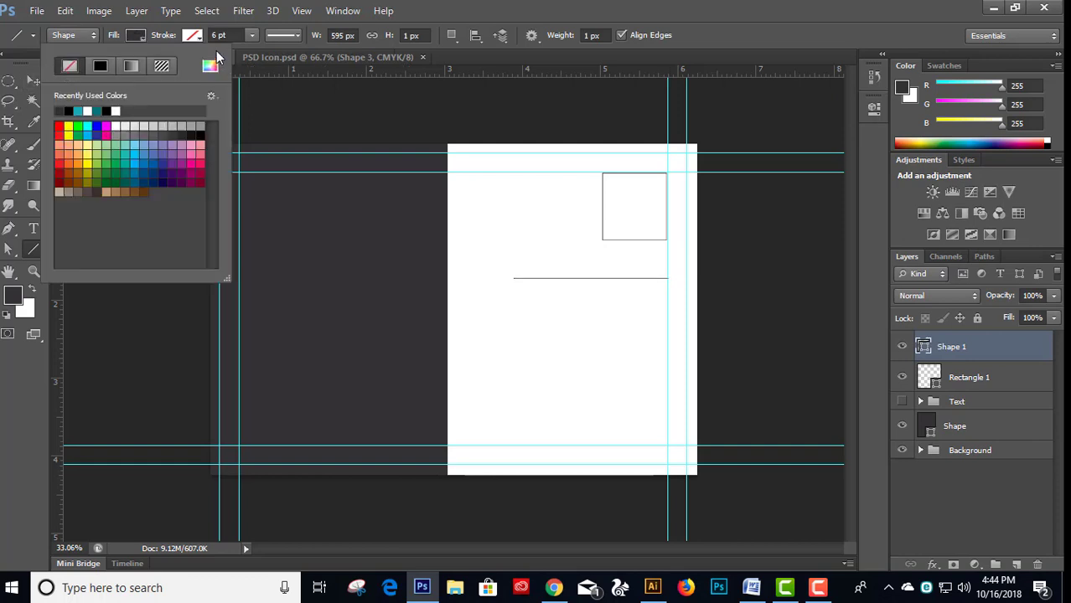
{"action": "left_click", "coordinate": [65, 68]}
{"action": "left_click", "coordinate": [193, 35]}
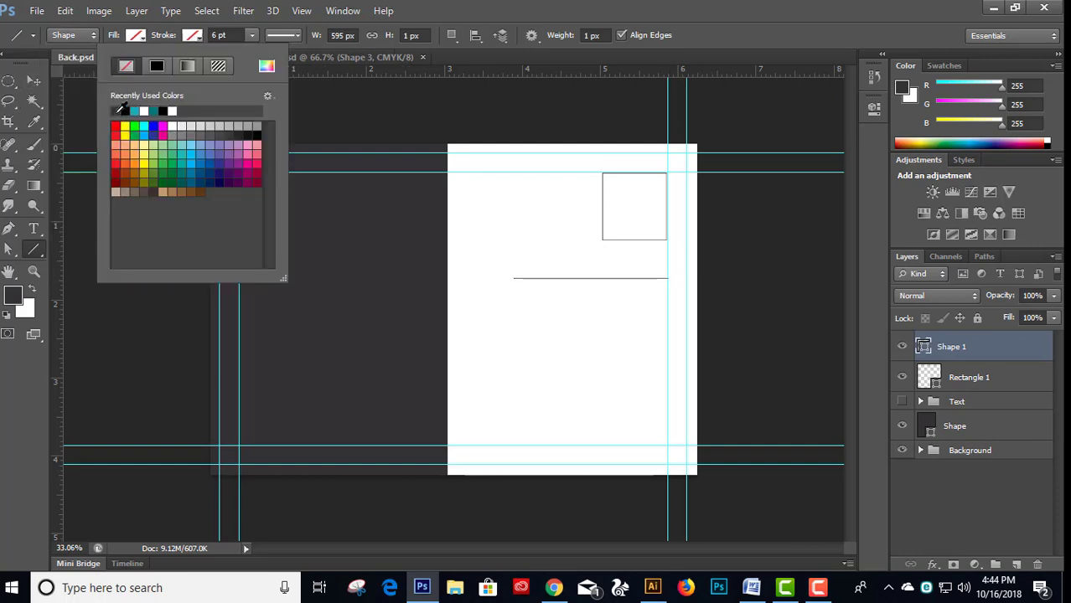
{"action": "left_click", "coordinate": [156, 66]}
- Adjust the line's stroke width, then reselect the line layer and zoom in on it
{"action": "left_click", "coordinate": [232, 34]}
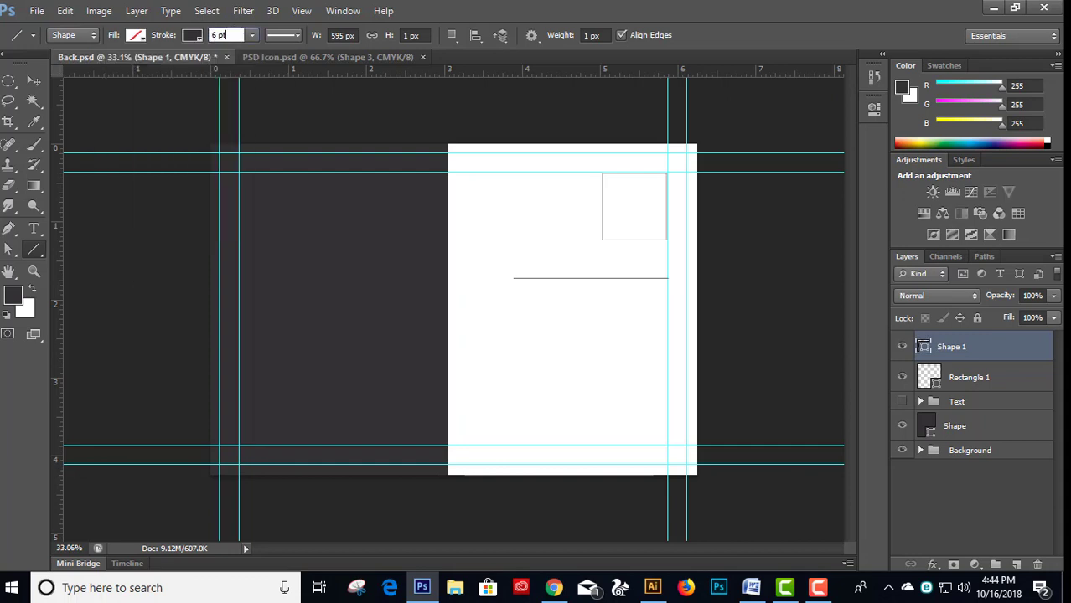
{"action": "left_click", "coordinate": [33, 80]}
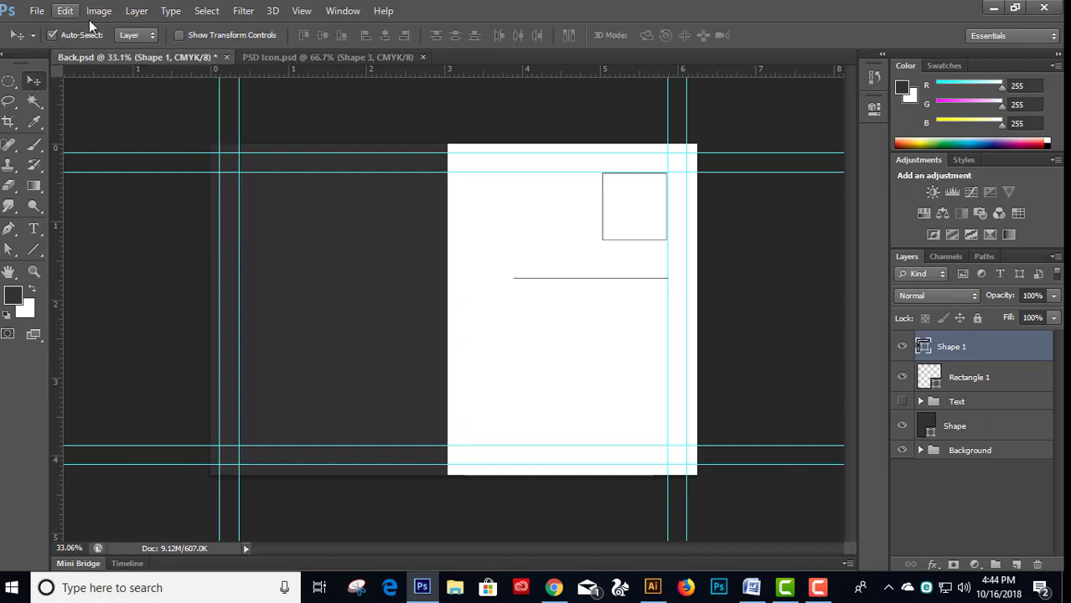
{"action": "left_click", "coordinate": [935, 381]}
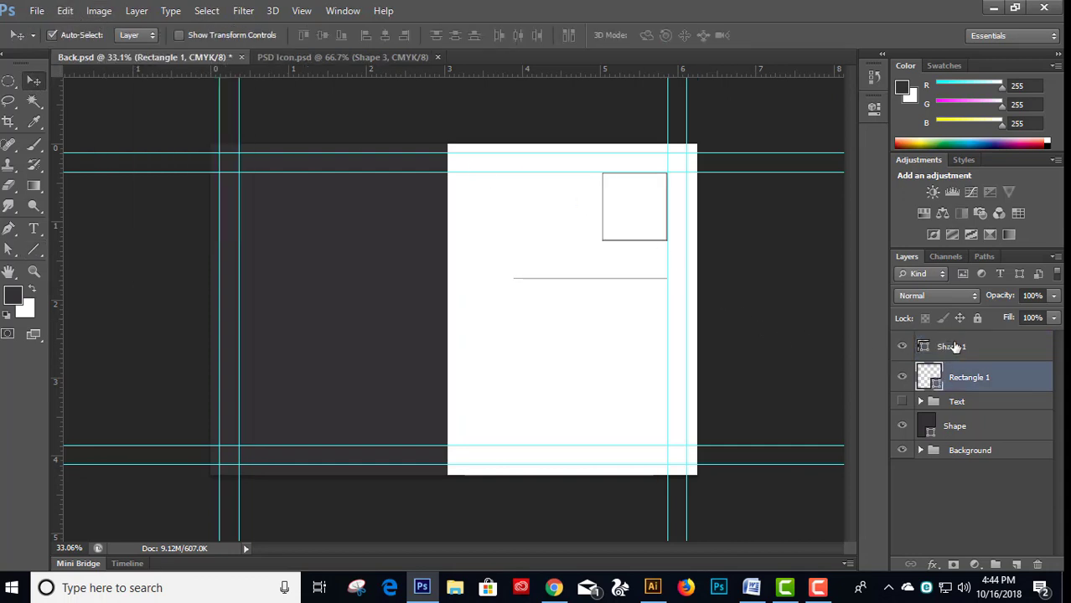
{"action": "left_click", "coordinate": [919, 346]}
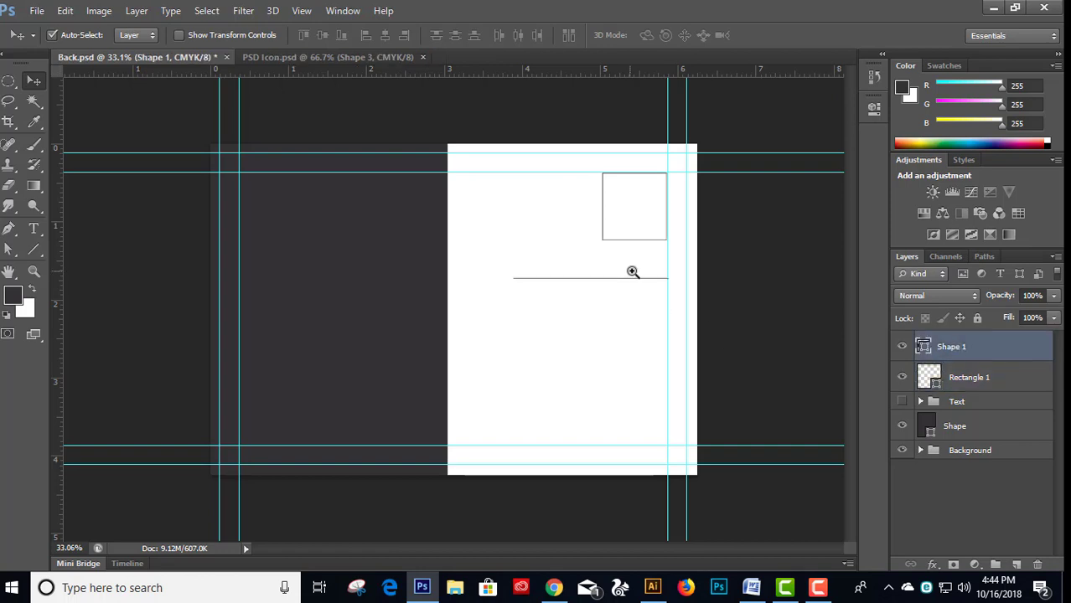
{"action": "mouse_move", "coordinate": [633, 274]}
{"action": "left_mouse_down"}
{"action": "mouse_move", "coordinate": [559, 285]}
{"action": "mouse_move", "coordinate": [428, 263]}
{"action": "left_mouse_up"}
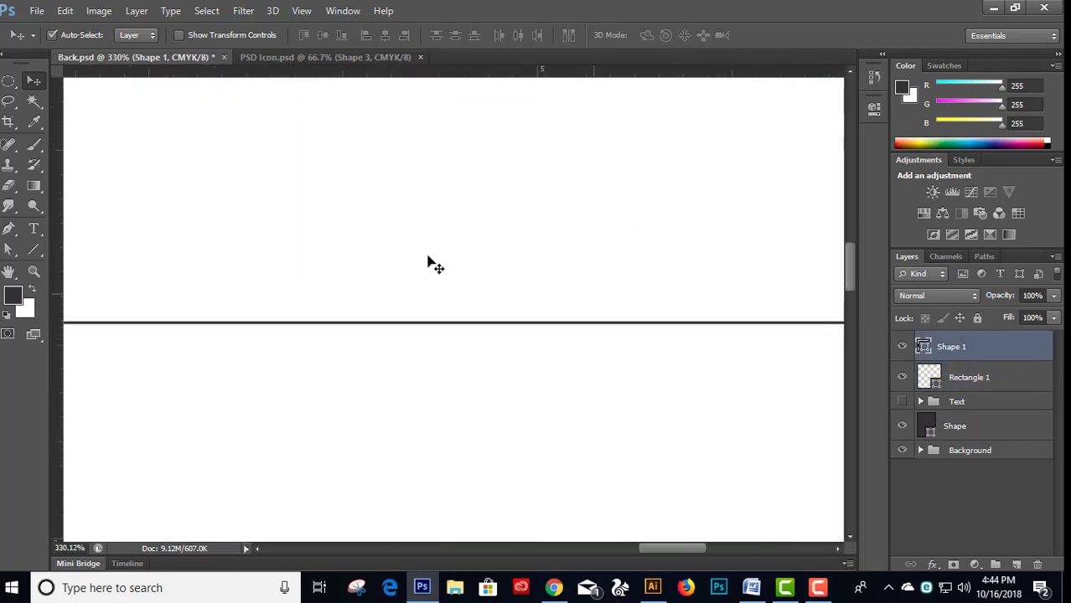
- Apply a Free Transform to the address line
{"action": "left_click", "coordinate": [65, 10]}
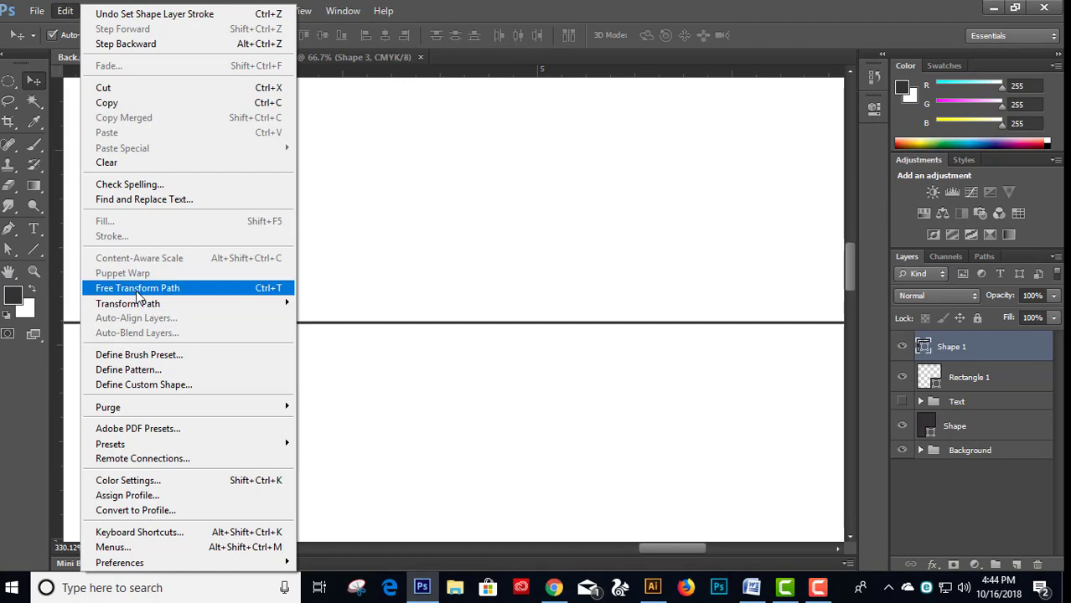
{"action": "left_click", "coordinate": [126, 287]}
{"action": "mouse_move", "coordinate": [520, 328]}
{"action": "left_mouse_down"}
{"action": "mouse_move", "coordinate": [519, 253]}
{"action": "mouse_move", "coordinate": [280, 259]}
{"action": "left_mouse_up"}
{"action": "key", "text": "ctrl+0"}
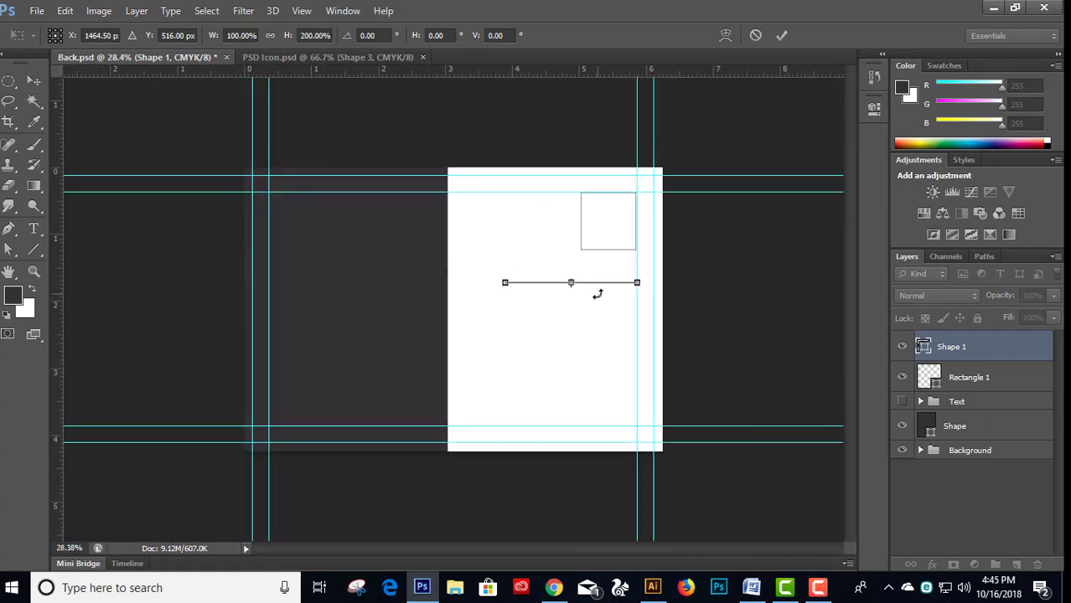
{"action": "key", "text": "Return"}
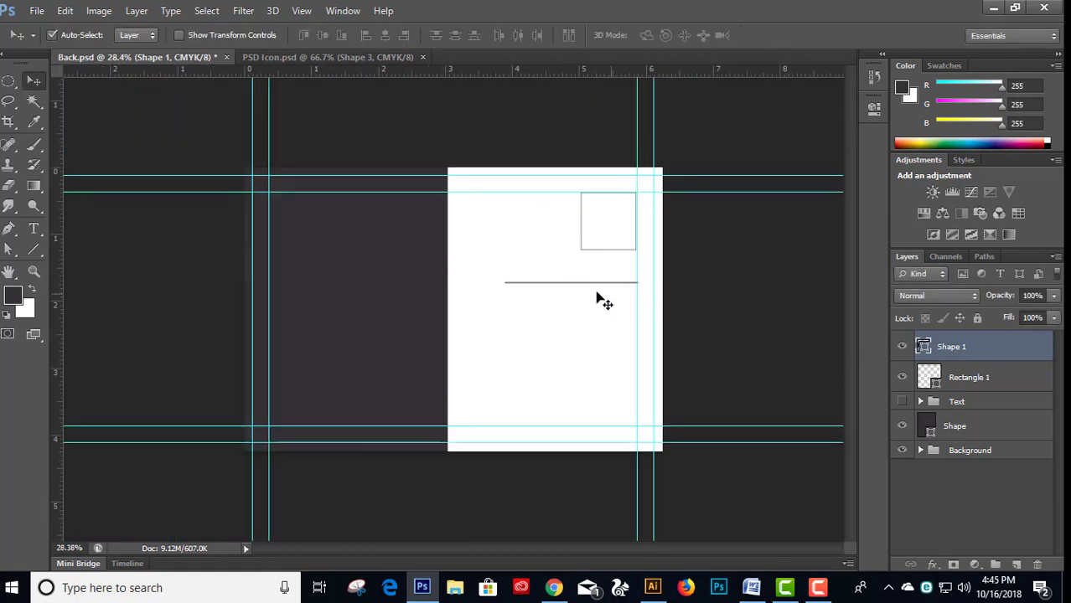
- Copy the line into four address lines and distribute their vertical centres evenly
{"action": "left_click_drag", "start_coordinate": [589, 288], "coordinate": [587, 341]}
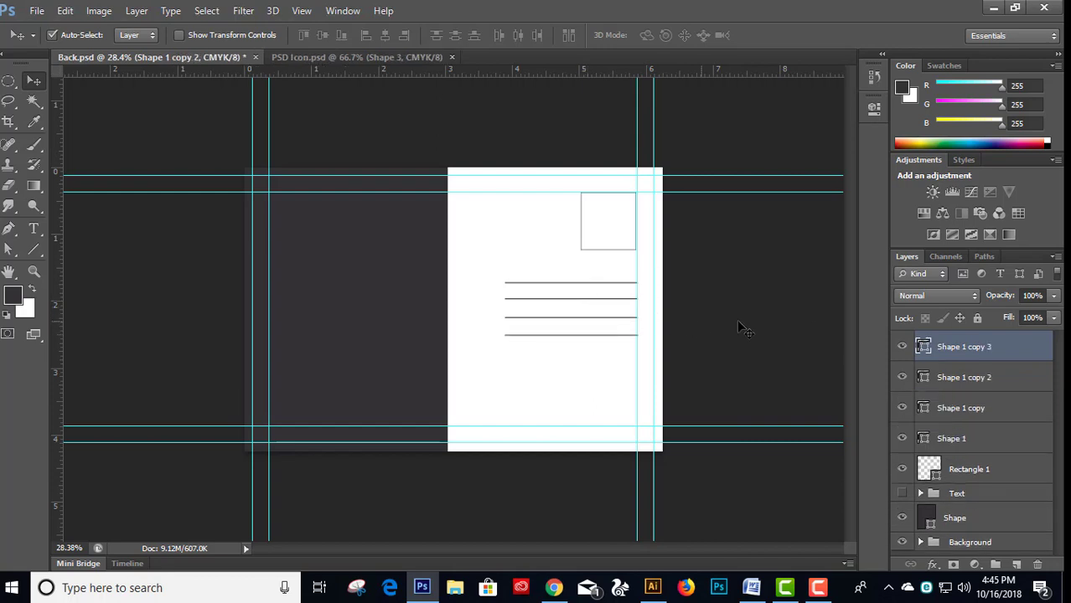
{"action": "left_click", "coordinate": [955, 438], "text": "shift"}
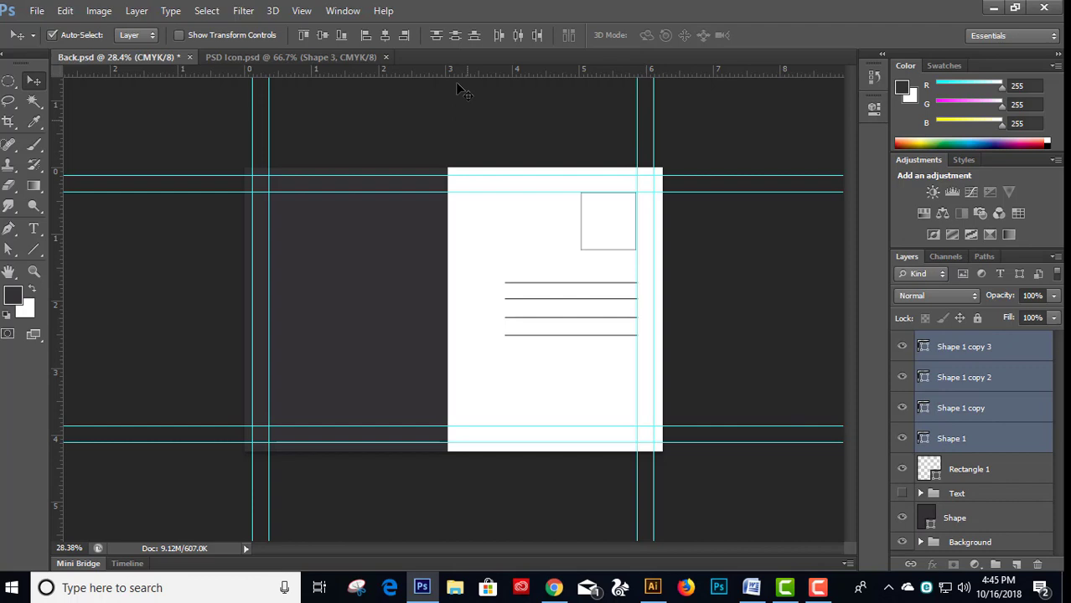
{"action": "left_click", "coordinate": [455, 37]}
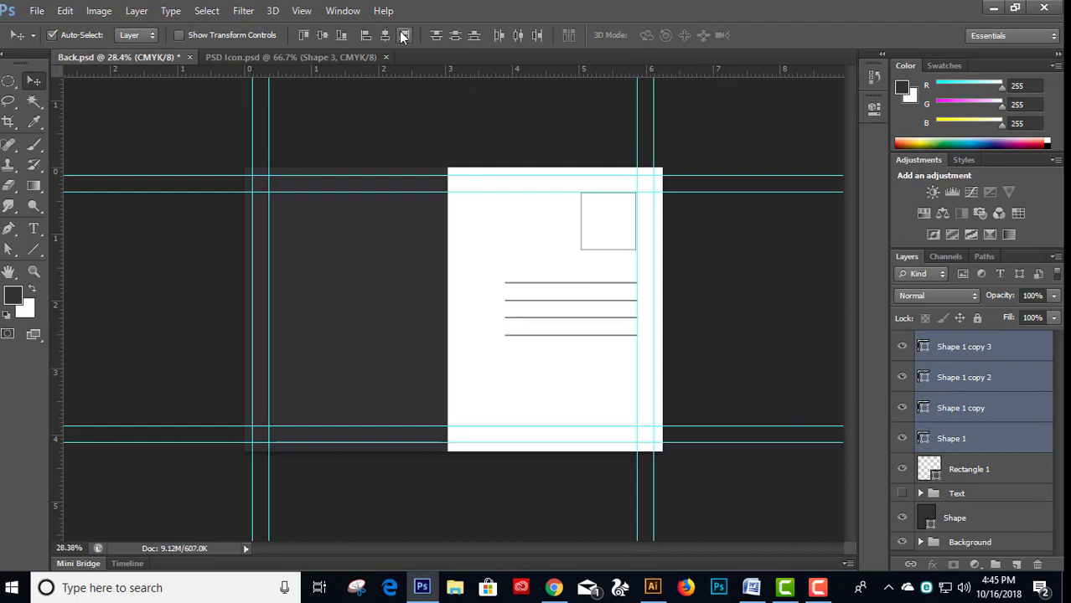
- Right-align the stamp box with the four lines, nudge them into place, and group them as Group 1
{"action": "left_click", "coordinate": [969, 471], "text": "shift"}
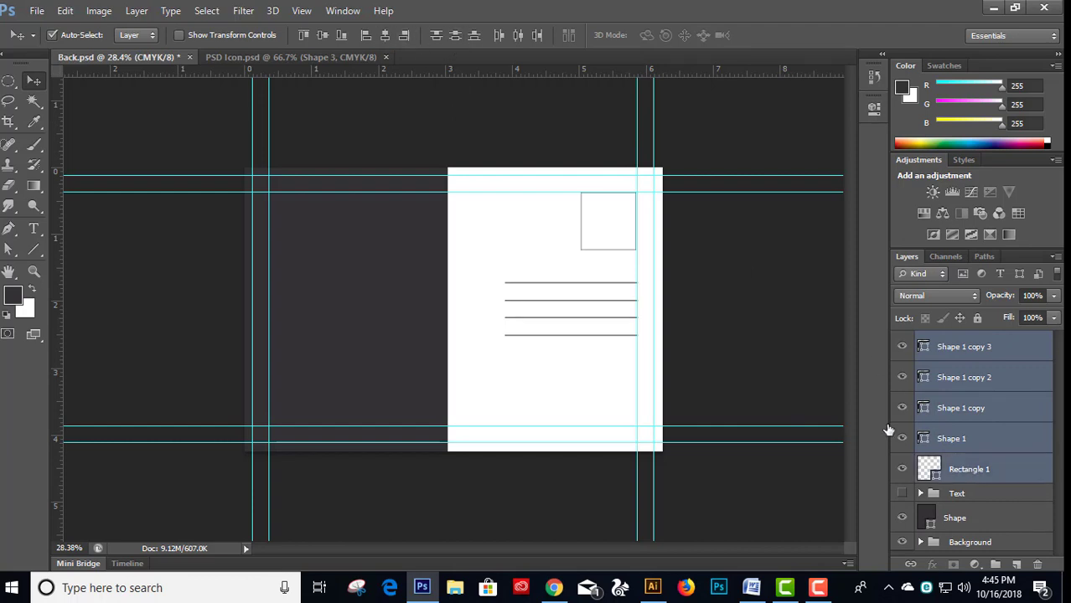
{"action": "left_click", "coordinate": [405, 36]}
{"action": "key", "text": "shift+Left"}
{"action": "key", "text": "Up"}
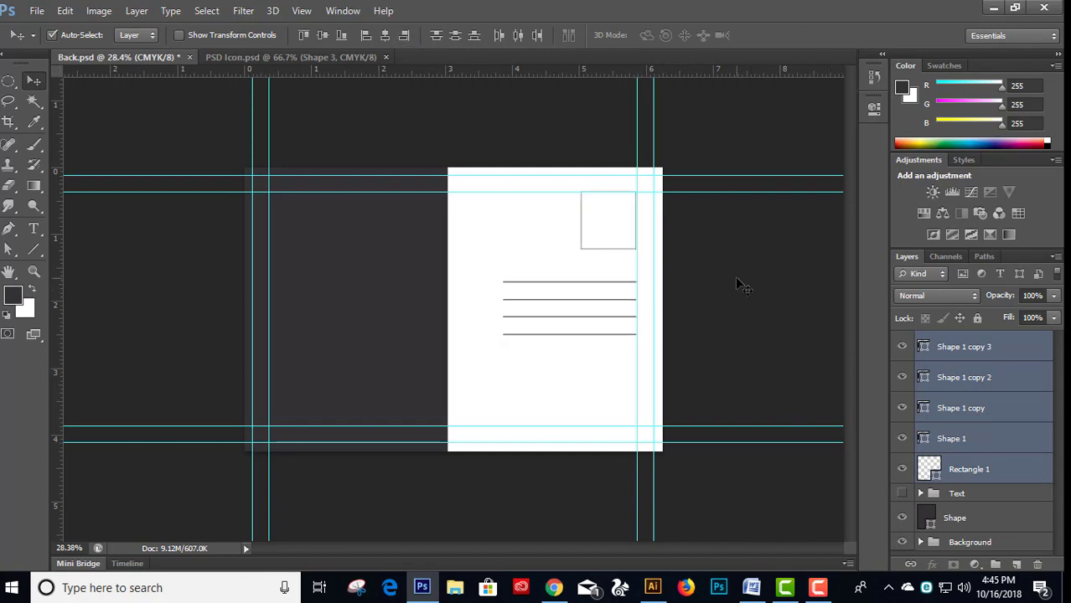
{"action": "key", "text": "ctrl+g"}
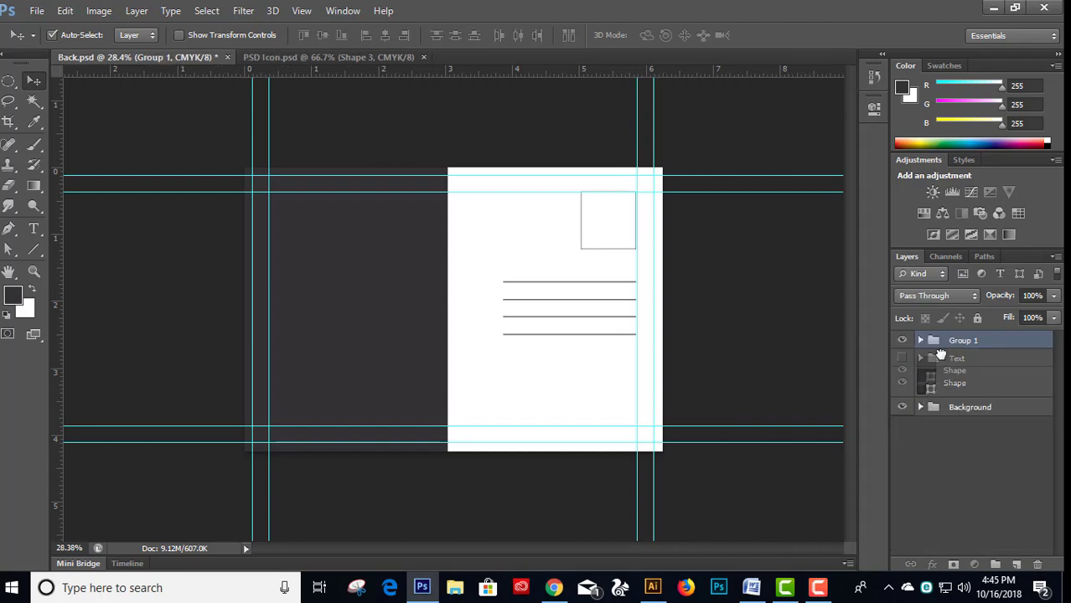
- Move the dark Shape layer into Group 1 and rename the group 'Shape'
{"action": "left_click_drag", "start_coordinate": [940, 382], "coordinate": [951, 345]}
{"action": "double_click", "coordinate": [963, 340]}
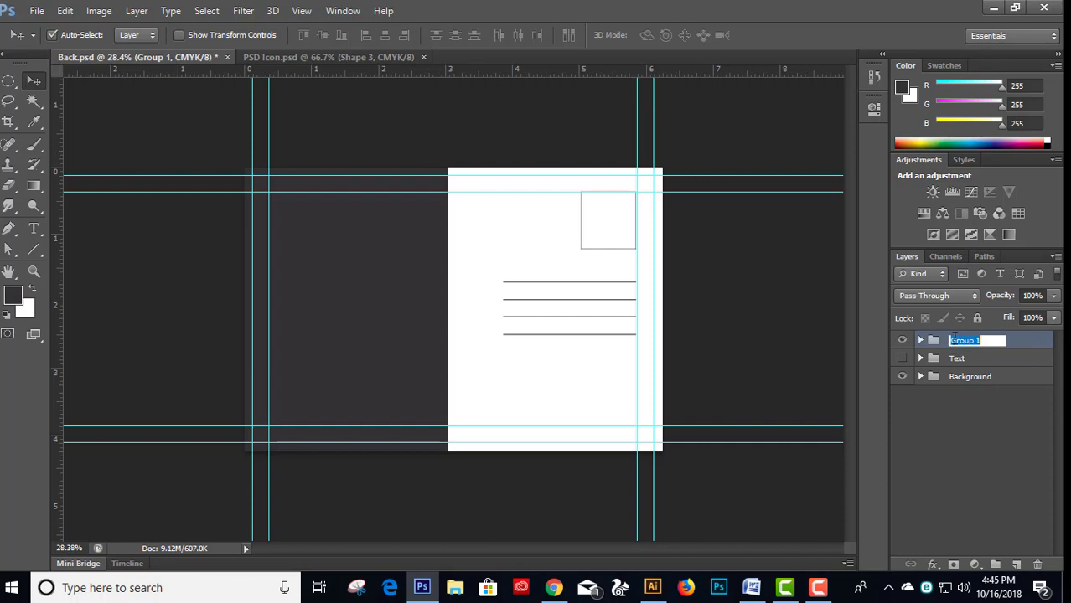
{"action": "type", "text": "Shap"}
{"action": "type", "text": "e"}
{"action": "key", "text": "Return"}
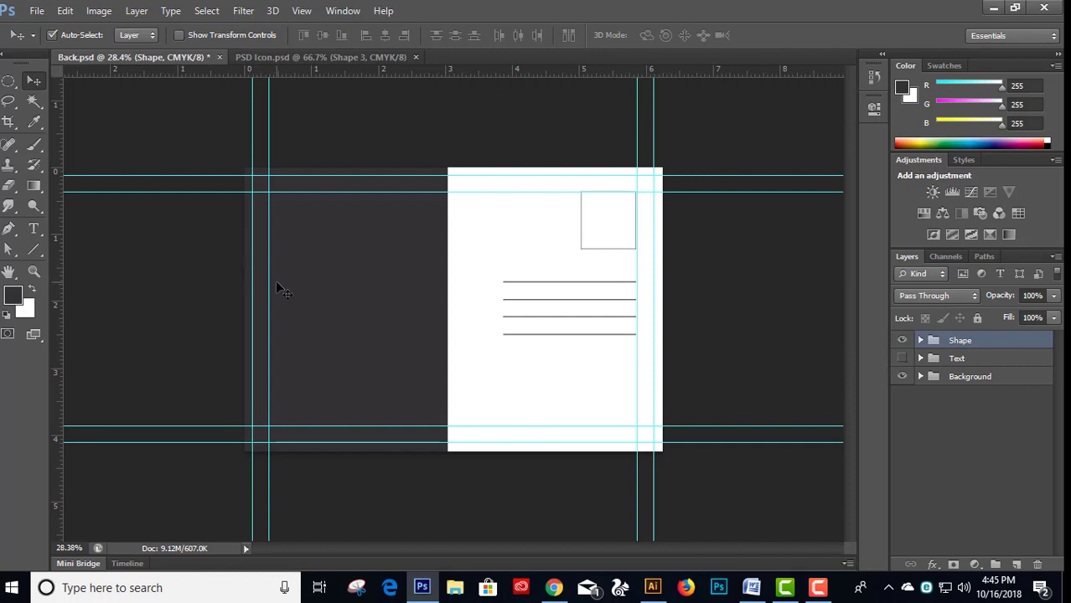
- Zoom in slightly and start a new text layer on the dark left half
{"action": "key", "text": "ctrl+plus"}
{"action": "scroll", "coordinate": [309, 285], "scroll_direction": "up", "scroll_amount": 1}
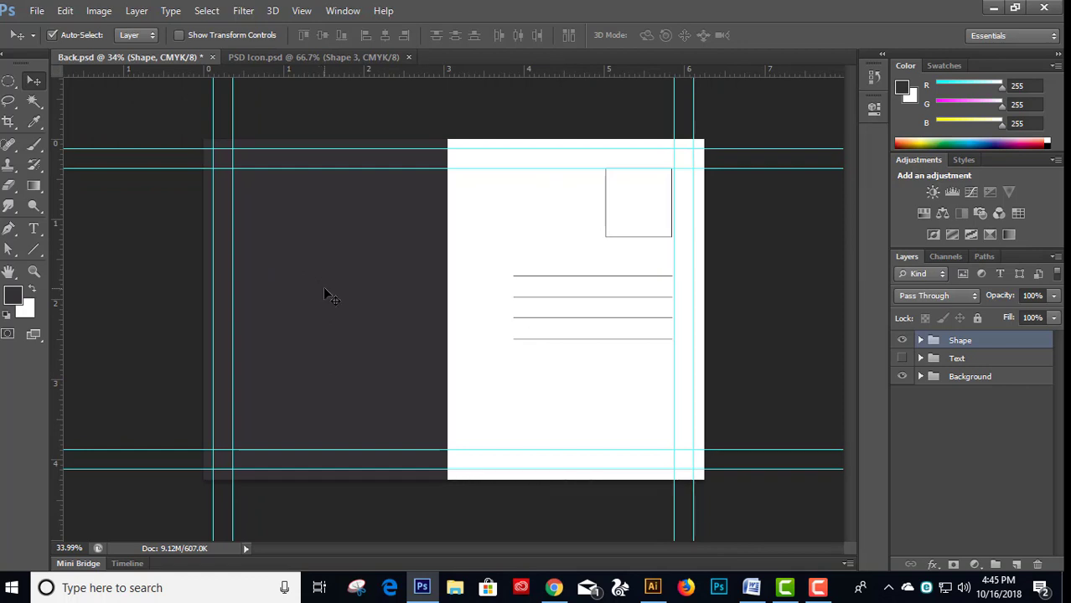
{"action": "key", "text": "t"}
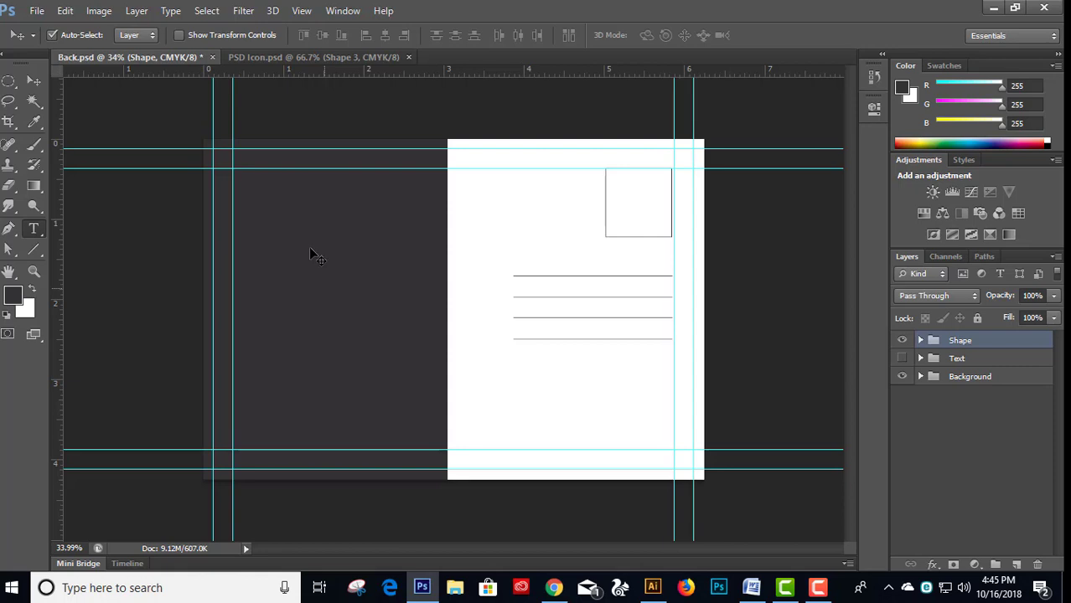
{"action": "left_click", "coordinate": [264, 215]}
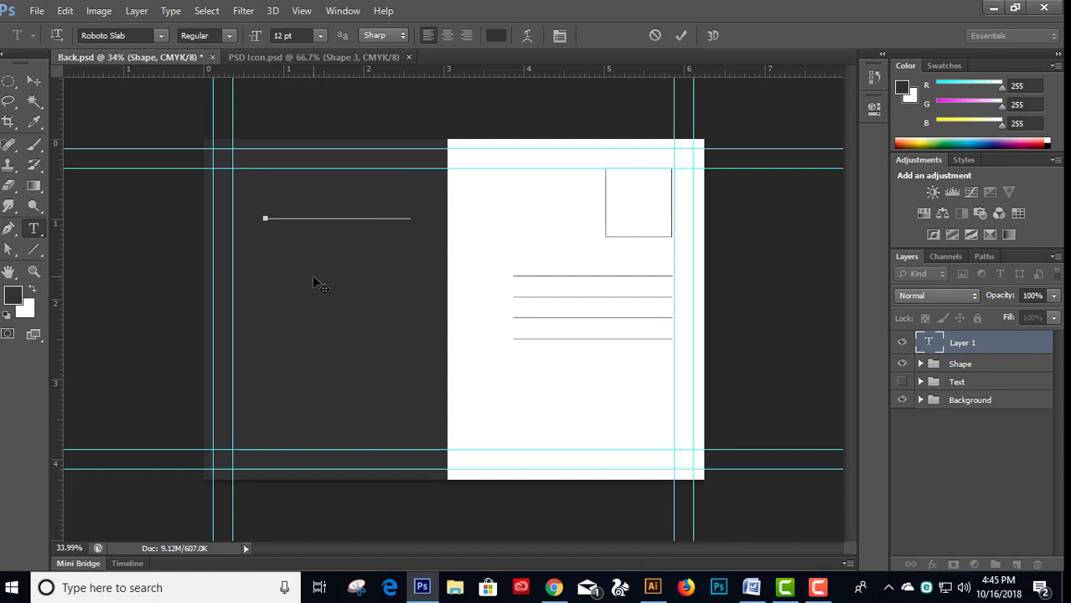
- Make the Business Development heading Roboto Slab Bold 14 pt, aligned to the top-left guide intersection
{"action": "left_click", "coordinate": [34, 81]}
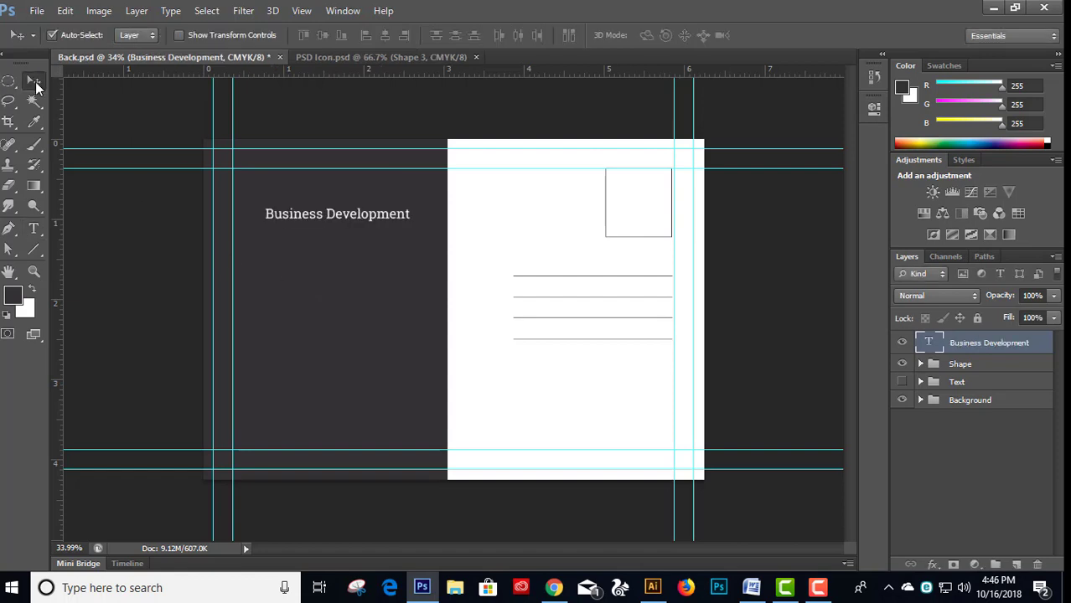
{"action": "left_click_drag", "start_coordinate": [319, 214], "coordinate": [307, 200]}
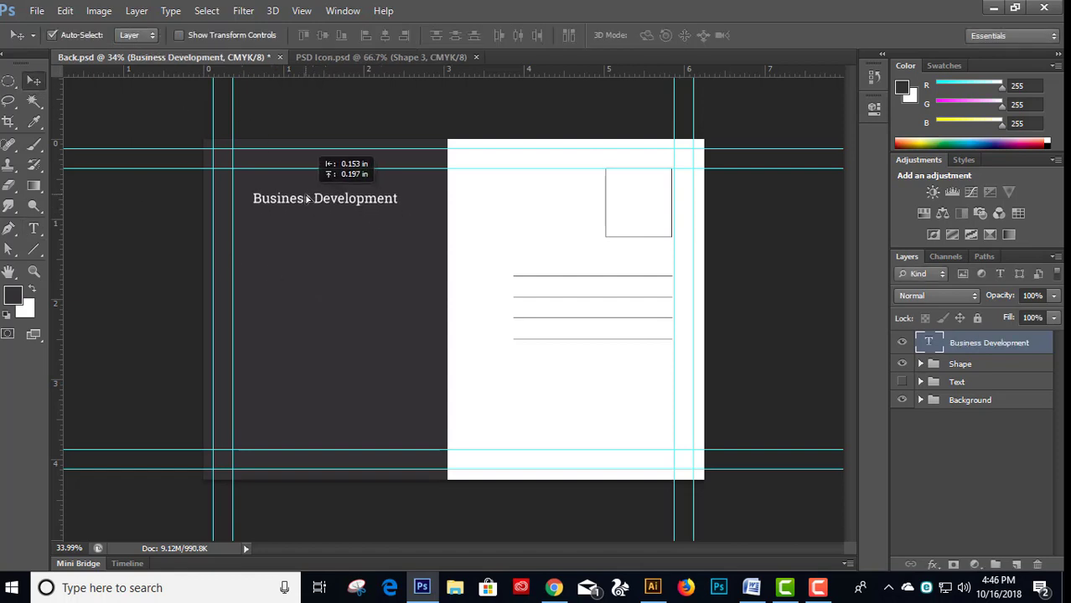
{"action": "key", "text": "t"}
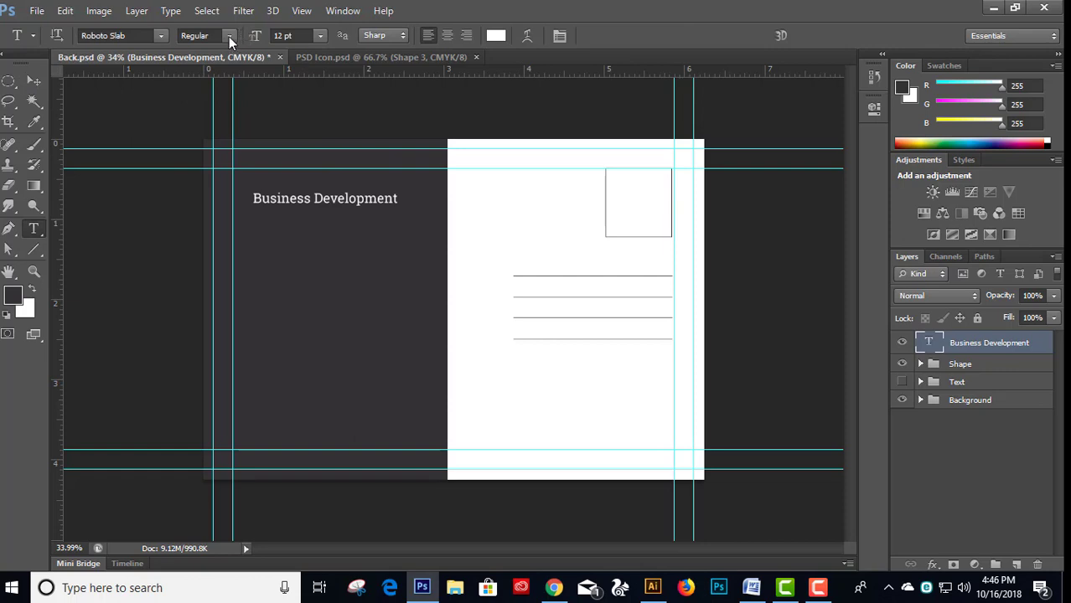
{"action": "left_click", "coordinate": [229, 36]}
{"action": "left_click", "coordinate": [203, 90]}
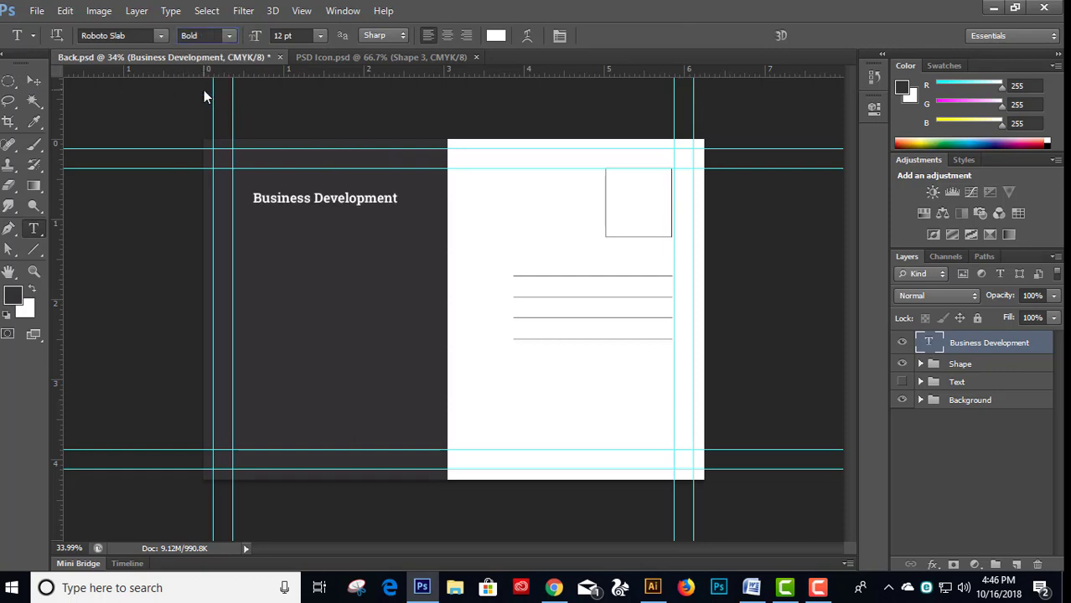
{"action": "left_click", "coordinate": [319, 36]}
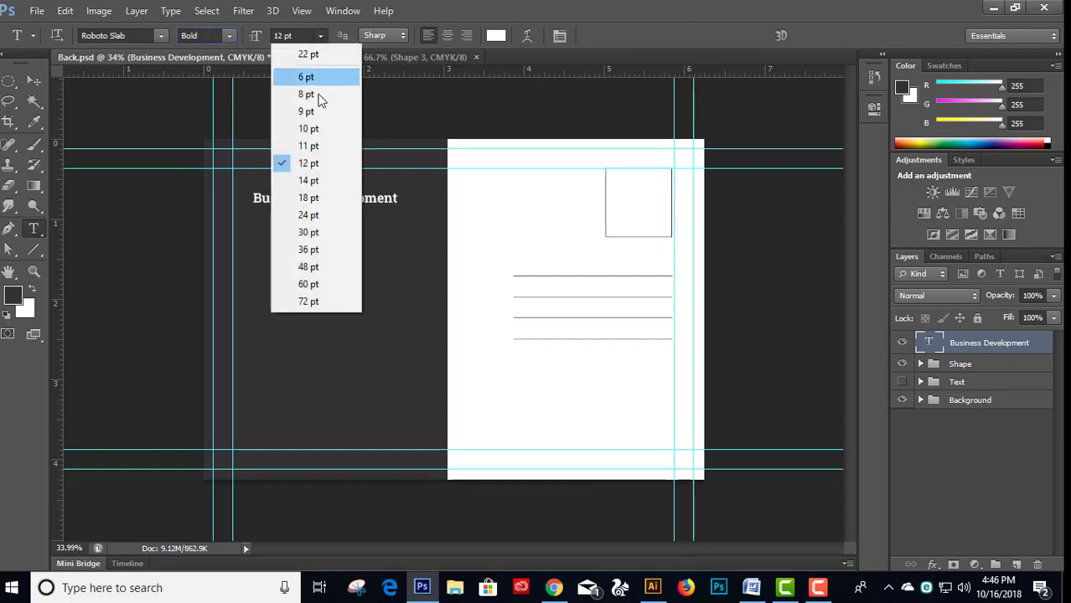
{"action": "left_click", "coordinate": [307, 181]}
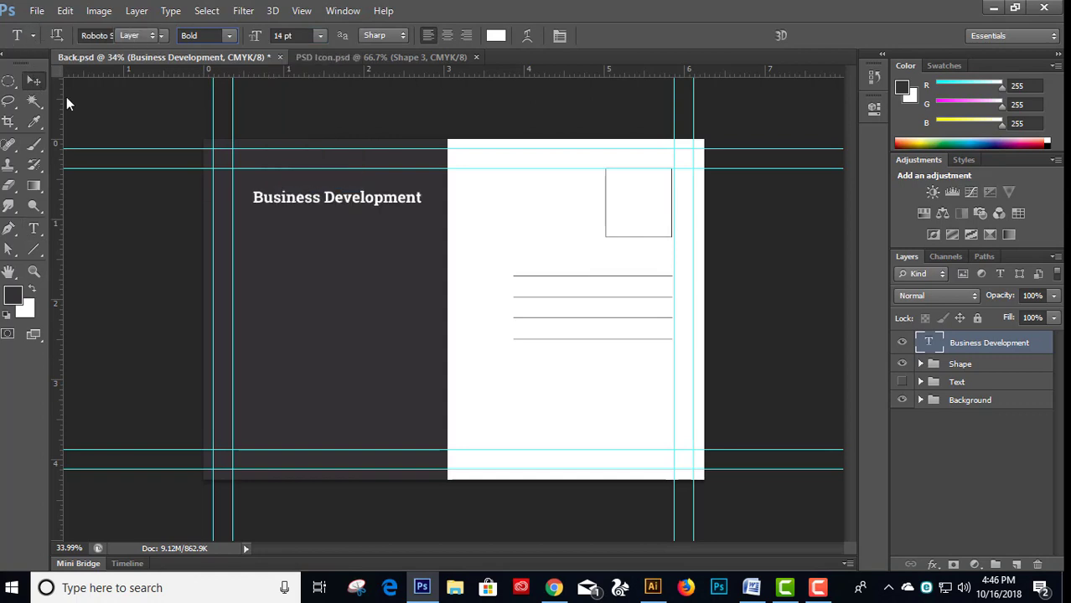
{"action": "left_click", "coordinate": [34, 81]}
{"action": "left_click_drag", "start_coordinate": [290, 198], "coordinate": [270, 176]}
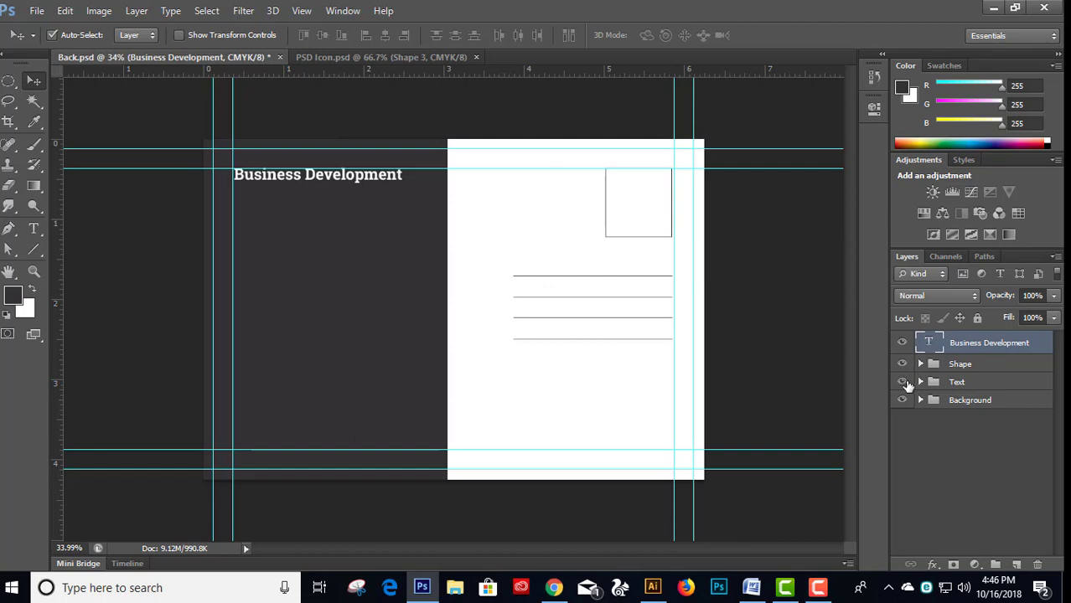
- Move the heading and Lorem Ipsum paragraph layers into the Text group
{"action": "left_click", "coordinate": [903, 383]}
{"action": "left_click", "coordinate": [963, 403]}
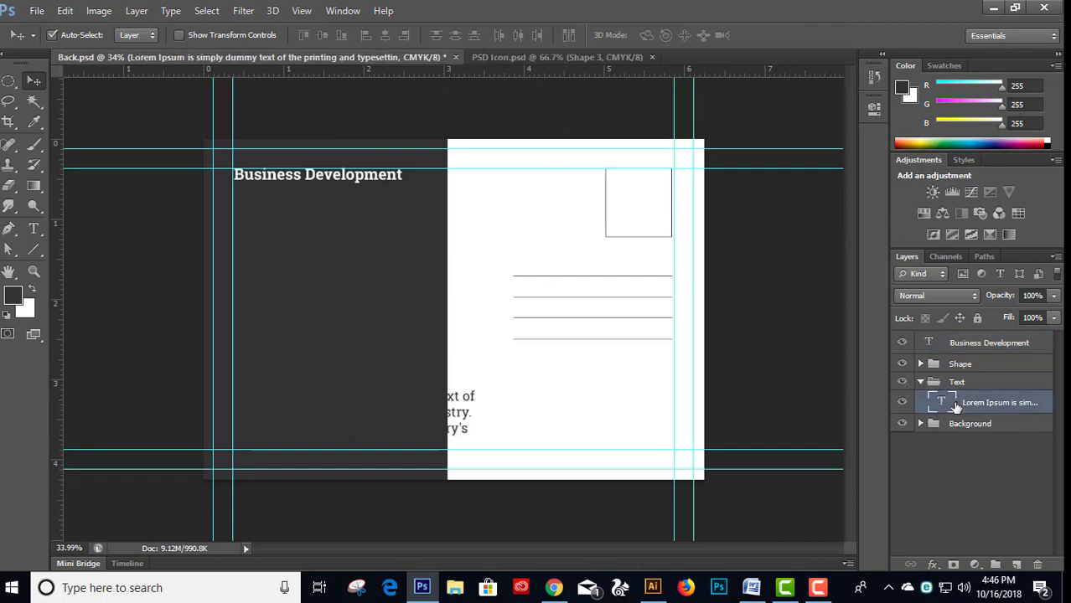
{"action": "mouse_move", "coordinate": [964, 404]}
{"action": "left_mouse_down"}
{"action": "mouse_move", "coordinate": [966, 344]}
{"action": "mouse_move", "coordinate": [956, 384]}
{"action": "left_mouse_up"}
{"action": "left_click", "coordinate": [964, 384]}
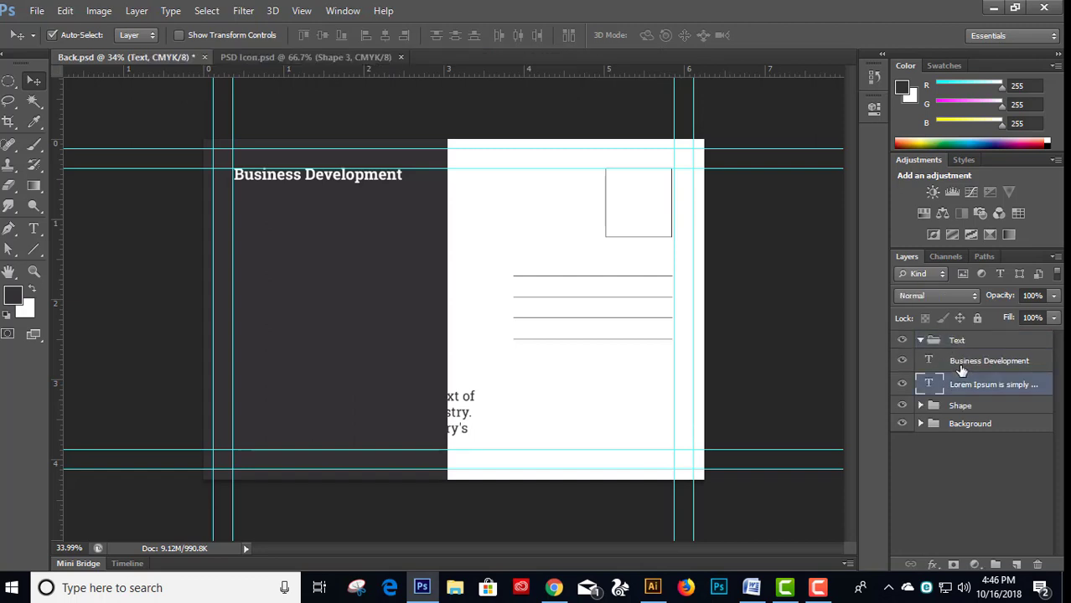
{"action": "left_click", "coordinate": [949, 361], "text": "shift"}
{"action": "left_click_drag", "start_coordinate": [948, 360], "coordinate": [942, 346]}
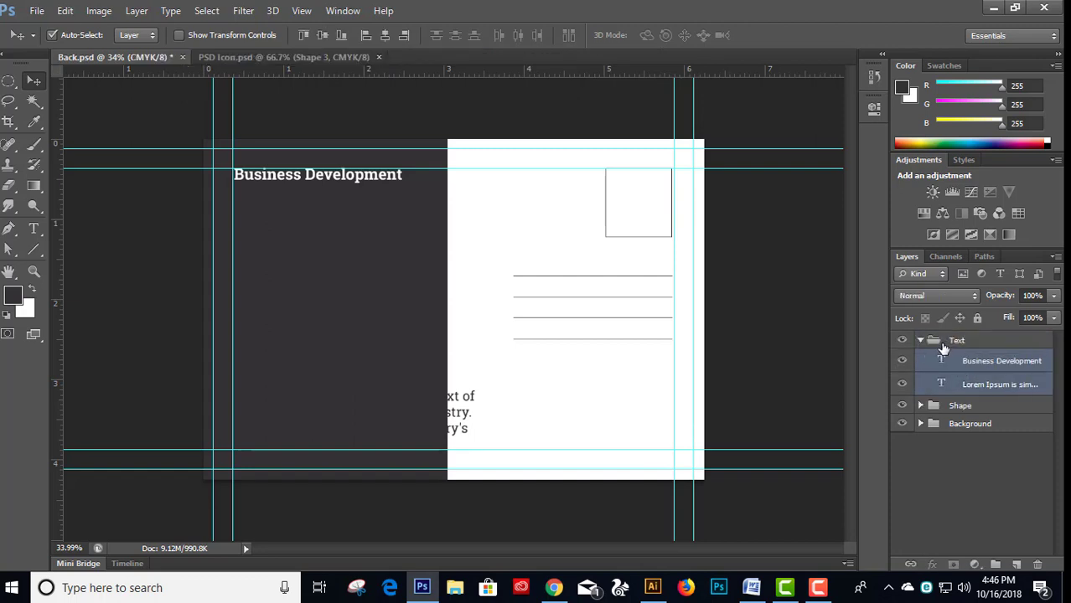
{"action": "left_click", "coordinate": [971, 382]}
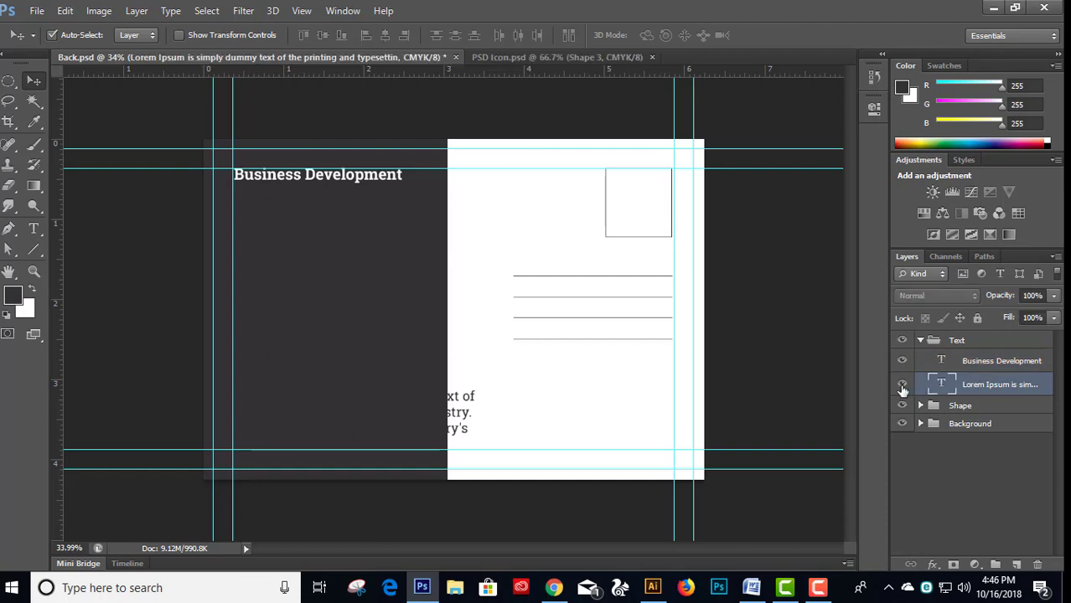
- Make the paragraph white at 11 pt and move it under the heading
{"action": "key", "text": "ctrl+BackSpace"}
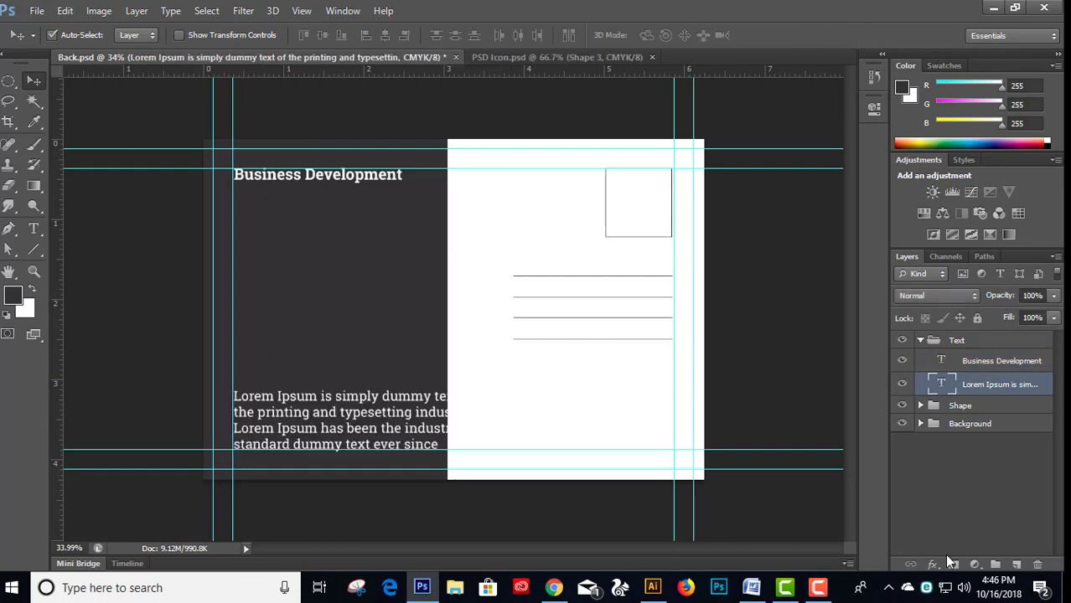
{"action": "left_click_drag", "start_coordinate": [333, 403], "coordinate": [335, 206]}
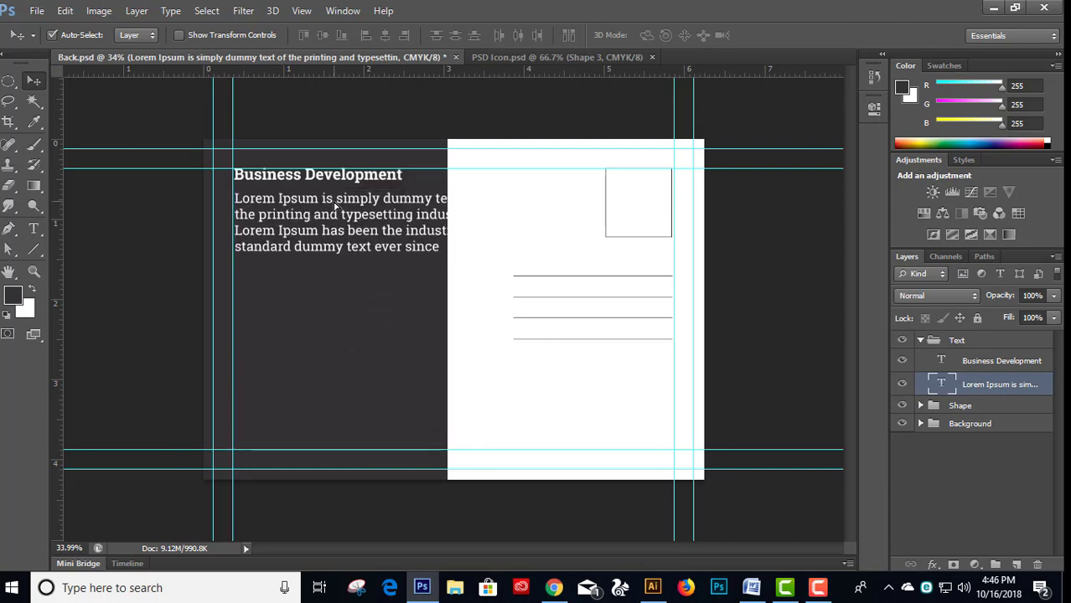
{"action": "key", "text": "t"}
{"action": "left_click", "coordinate": [296, 35]}
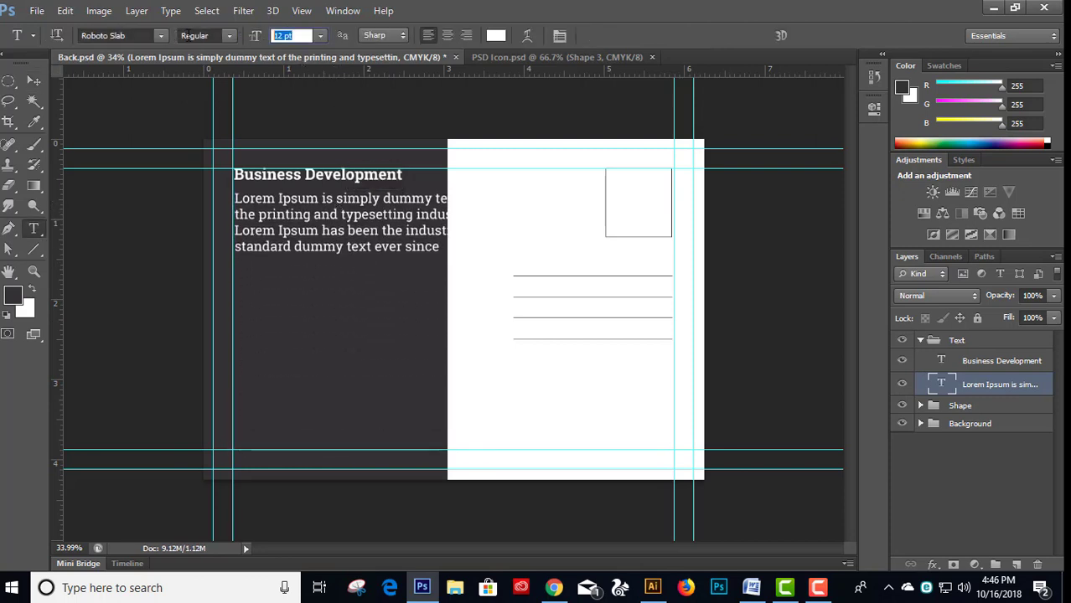
{"action": "type", "text": "11"}
{"action": "key", "text": "Return"}
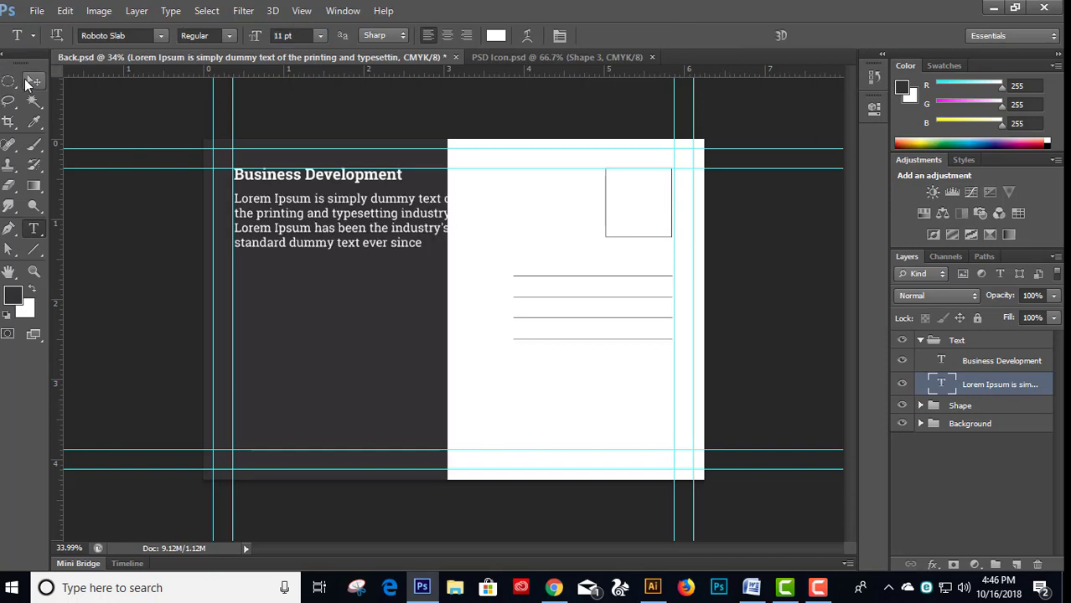
{"action": "left_click", "coordinate": [32, 81]}
- Rebreak the paragraph lines and delete the words from 'has been' through 'since'
{"action": "key", "text": "t"}
{"action": "left_click", "coordinate": [419, 194]}
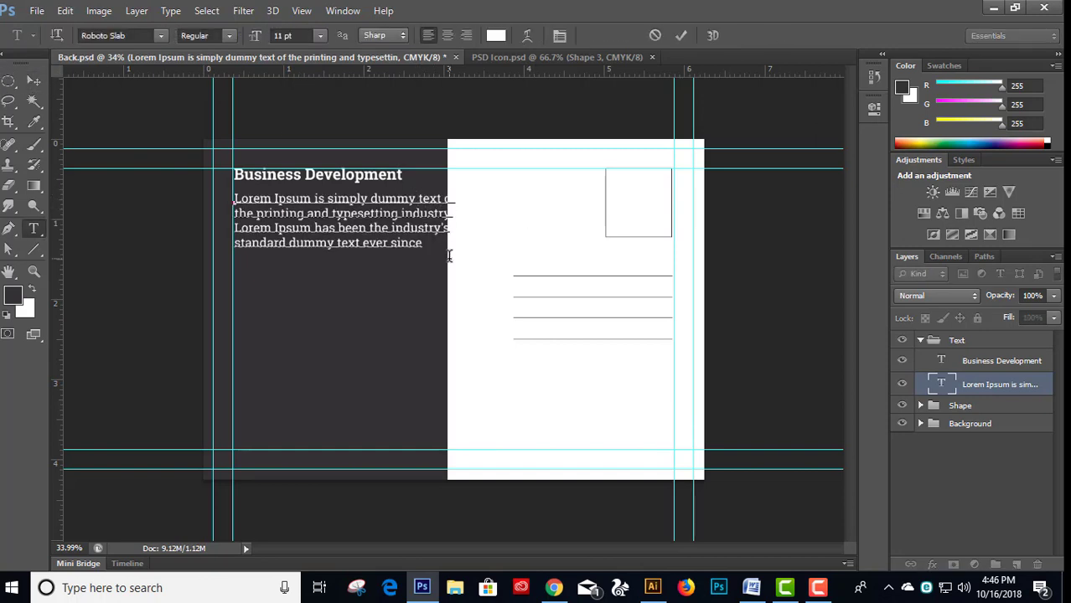
{"action": "key", "text": "Return"}
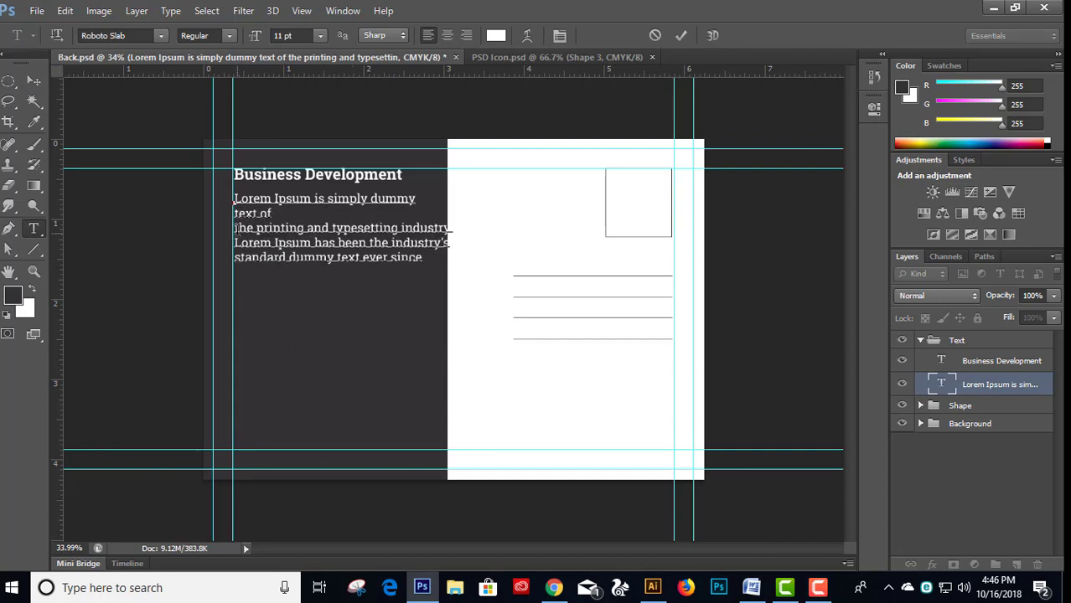
{"action": "key", "text": "Delete"}
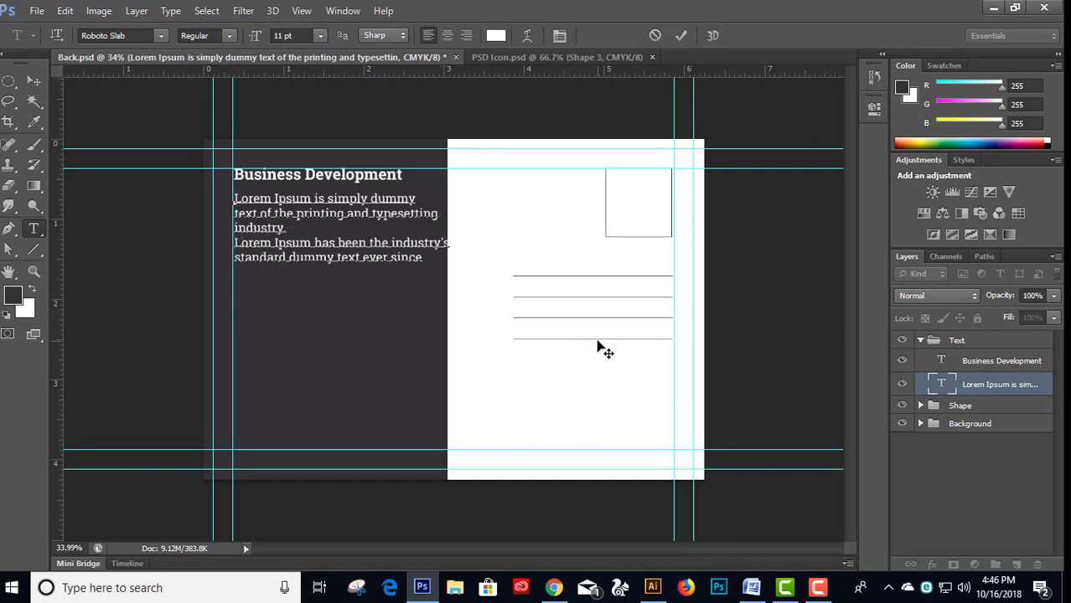
{"action": "key", "text": "BackSpace"}
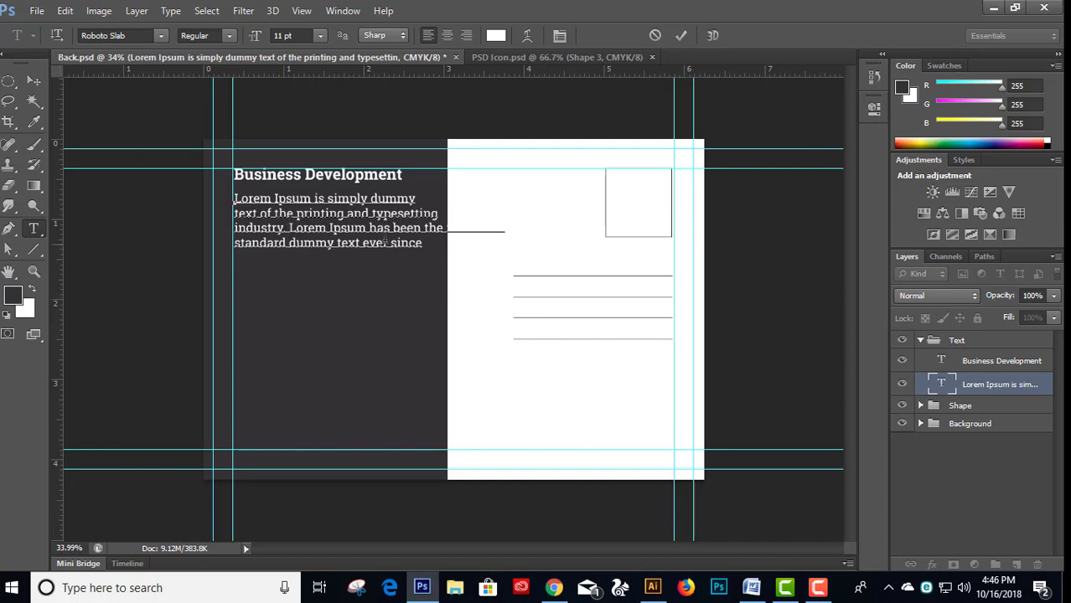
{"action": "left_click_drag", "start_coordinate": [370, 227], "coordinate": [484, 289]}
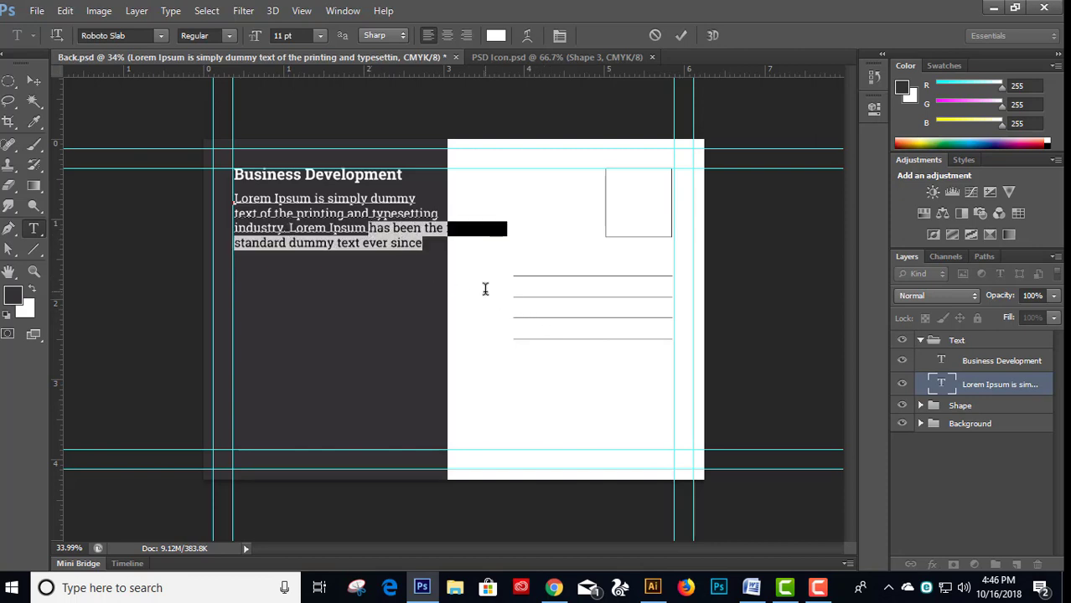
{"action": "key", "text": "BackSpace"}
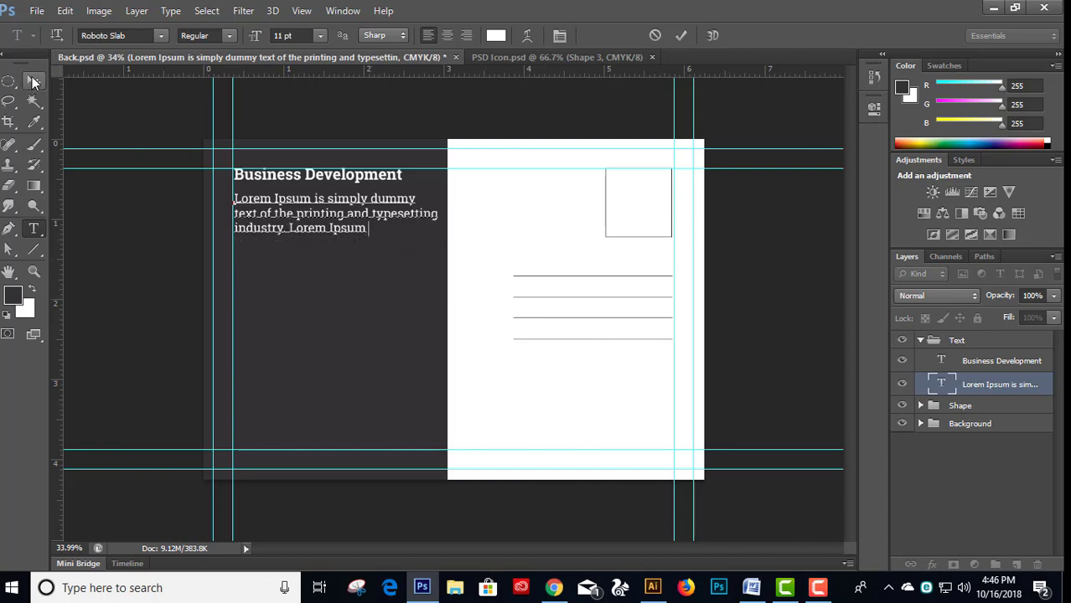
{"action": "left_click", "coordinate": [33, 81]}
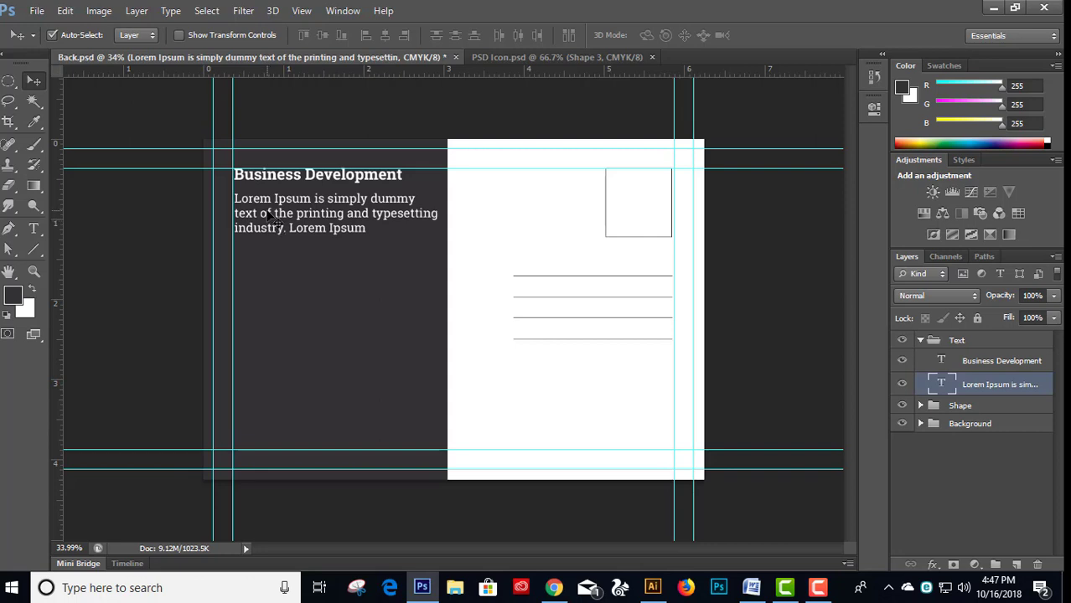
{"action": "left_click_drag", "start_coordinate": [274, 218], "coordinate": [267, 217]}
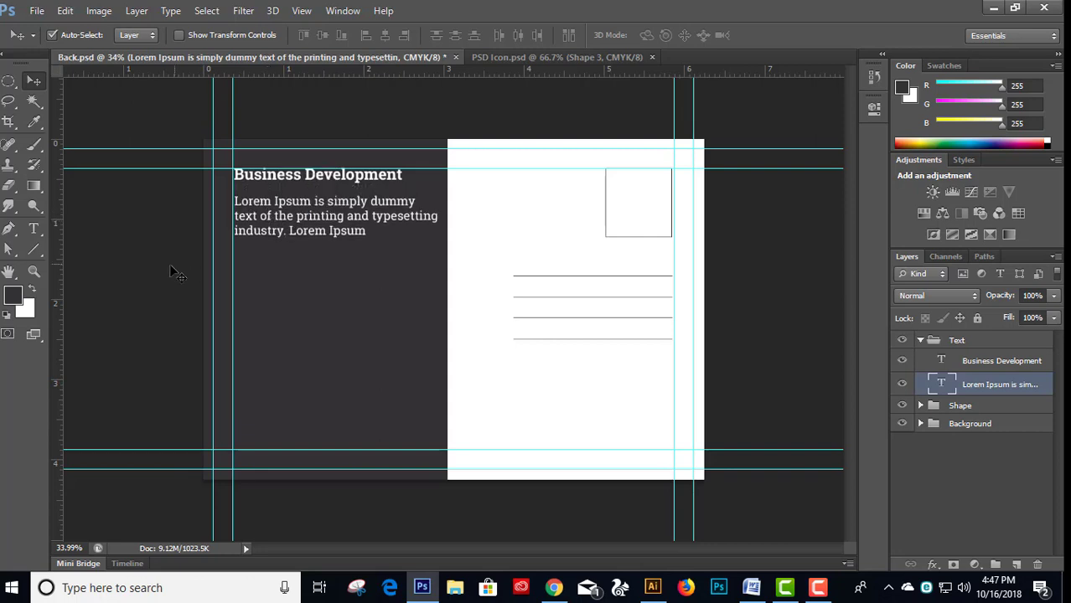
{"action": "left_click", "coordinate": [172, 273]}
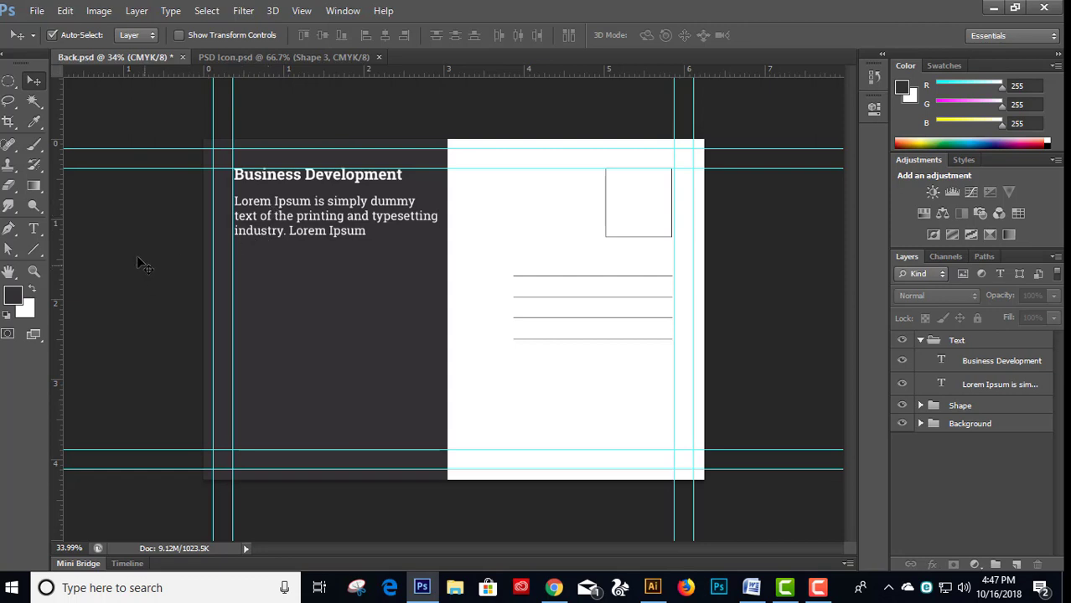
- Nudge the paragraph up and trim it to two lines ending 'typesetting.'
{"action": "left_click", "coordinate": [310, 211]}
{"action": "key", "text": "shift+Up"}
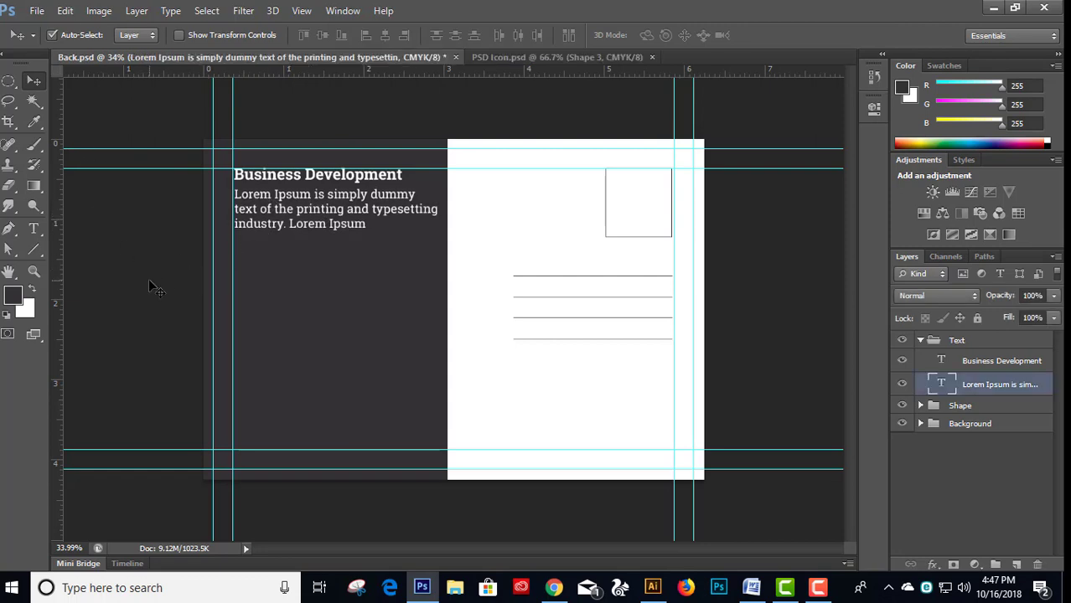
{"action": "key", "text": "shift+Up"}
{"action": "key", "text": "shift+Up"}
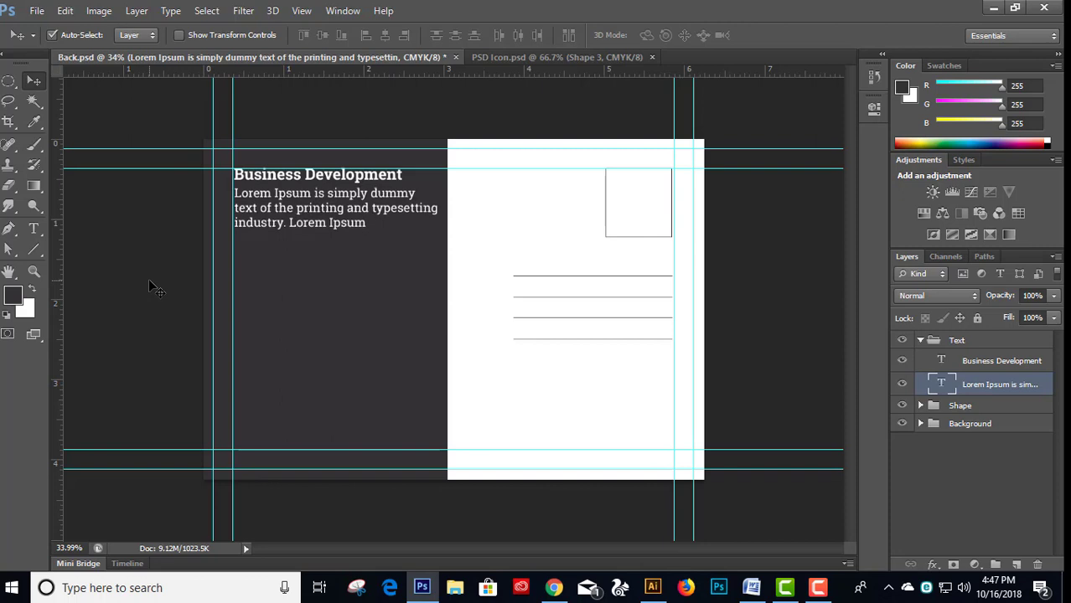
{"action": "key", "text": "t"}
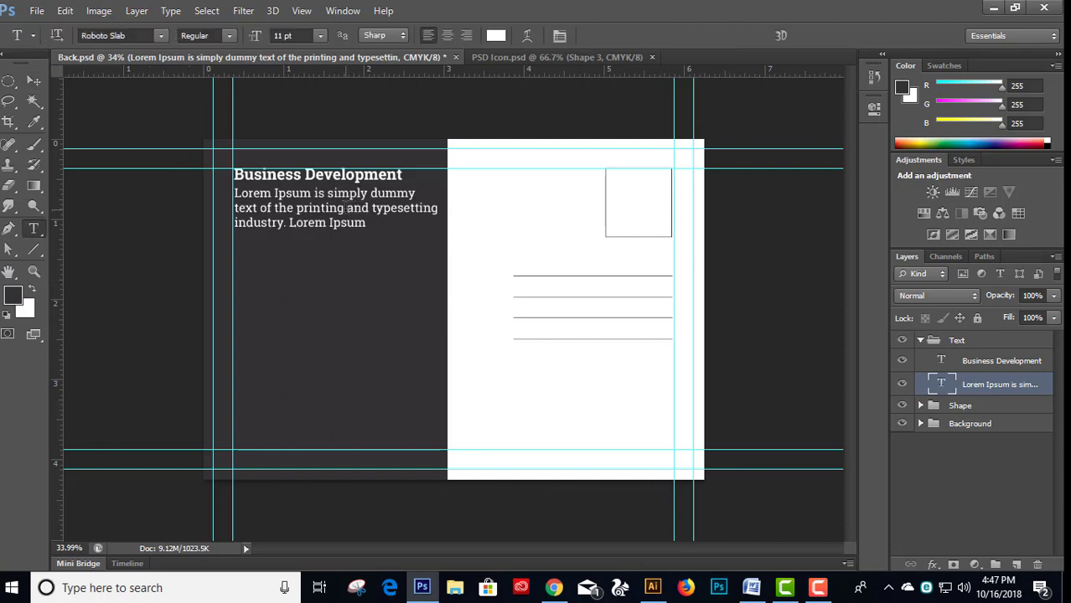
{"action": "double_click", "coordinate": [359, 207]}
{"action": "key", "text": "BackSpace"}
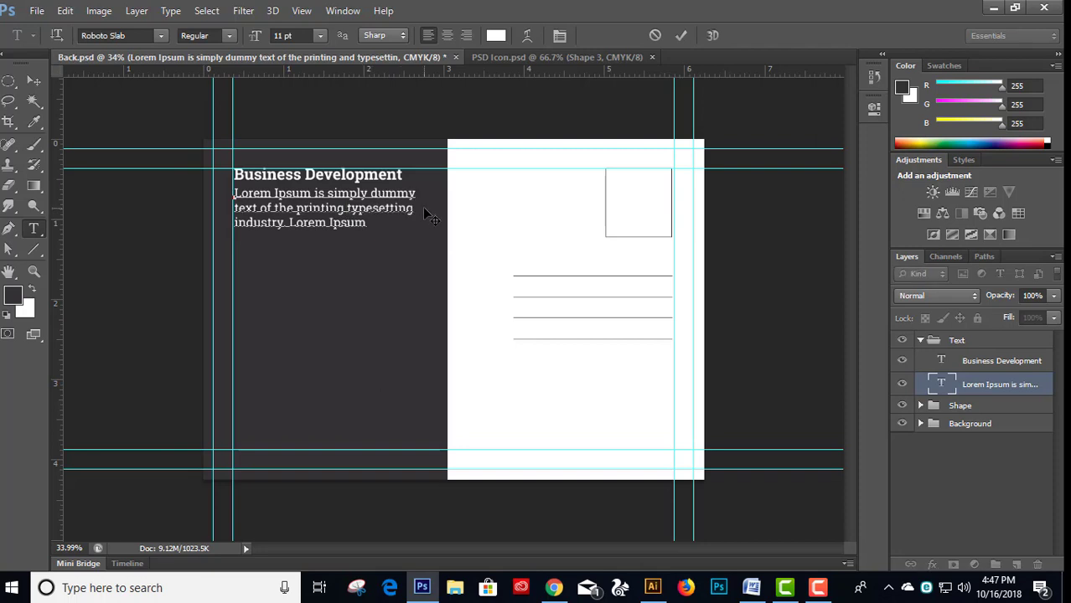
{"action": "left_click_drag", "start_coordinate": [416, 208], "coordinate": [424, 224]}
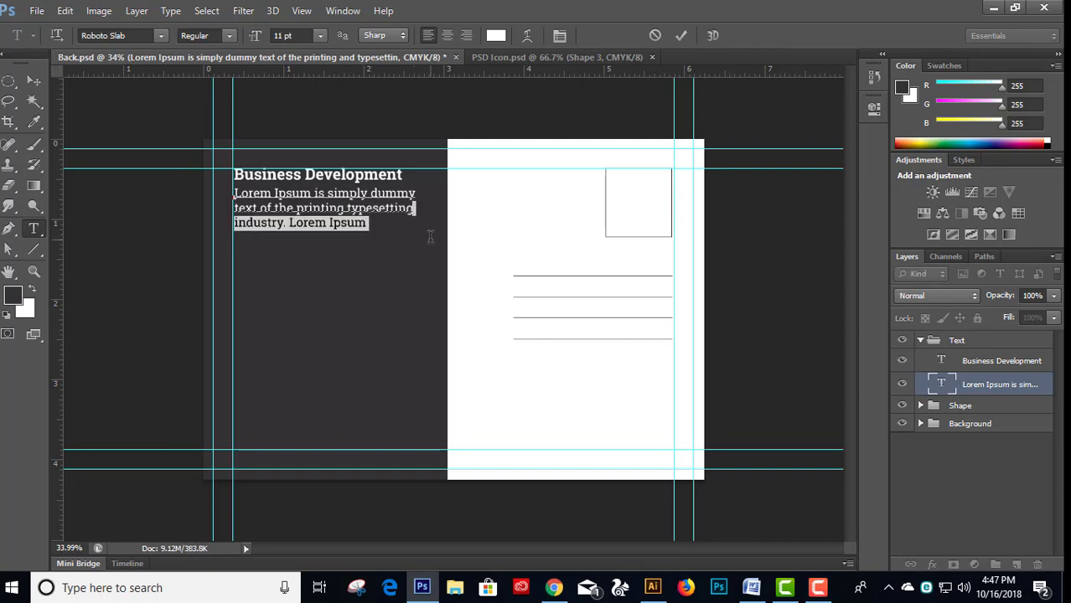
{"action": "key", "text": "BackSpace"}
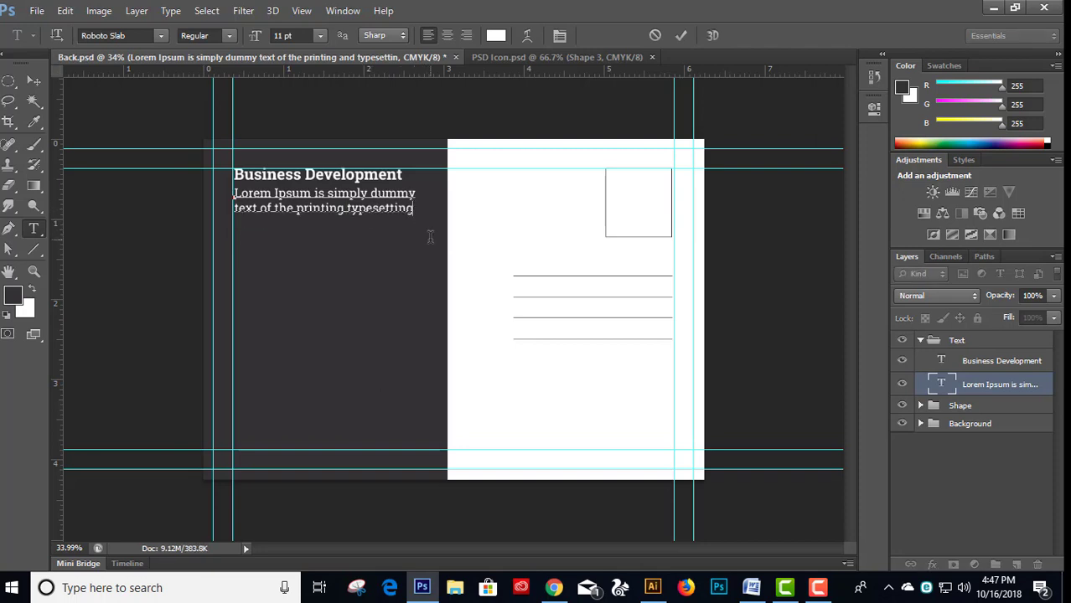
{"action": "type", "text": ".."}
{"action": "left_click", "coordinate": [34, 81]}
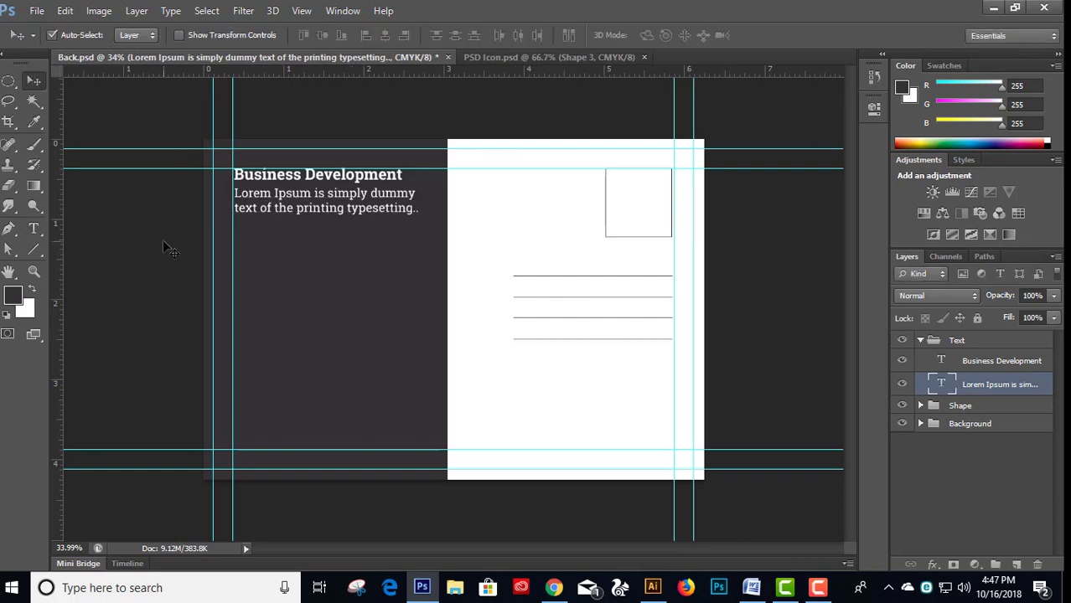
- Add a 'Marketing Strategy' heading in Bold 14 pt below the first pair
{"action": "key", "text": "t"}
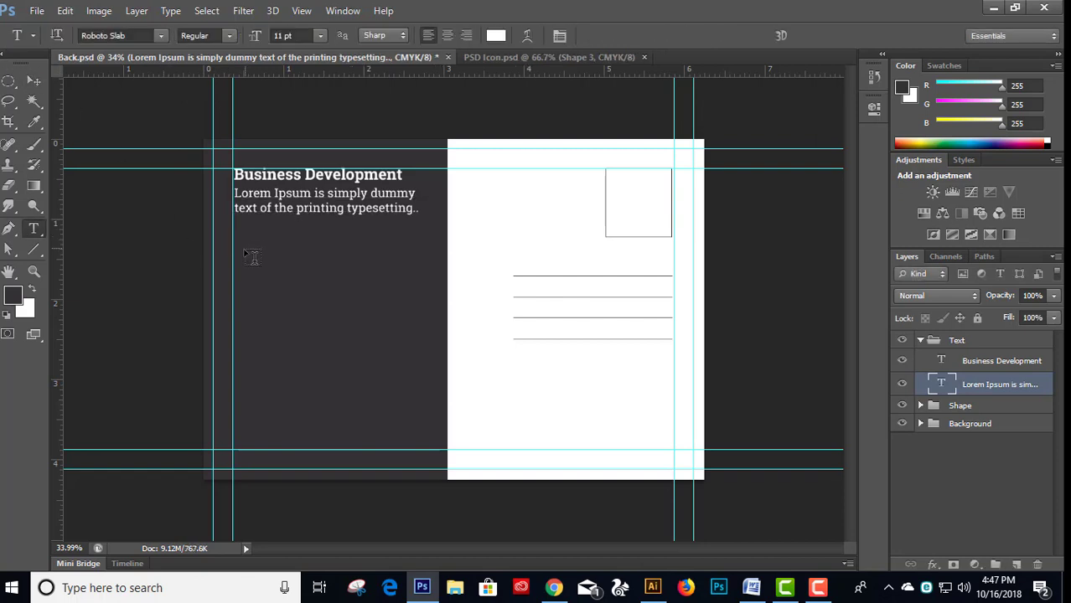
{"action": "left_click", "coordinate": [244, 249]}
{"action": "type", "text": "Marketi"}
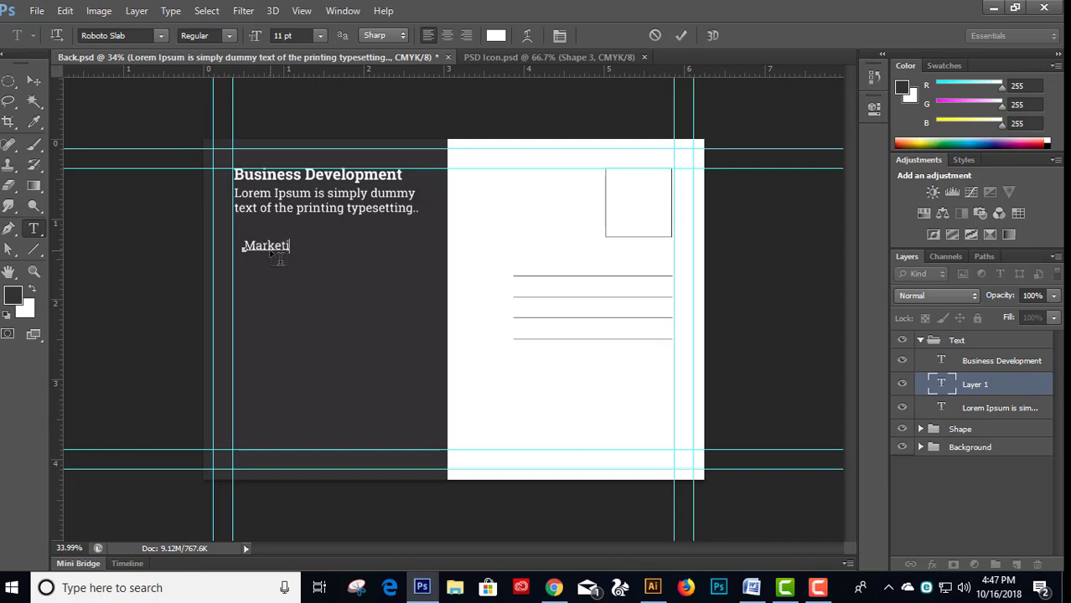
{"action": "type", "text": "ng Strat"}
{"action": "type", "text": "egy"}
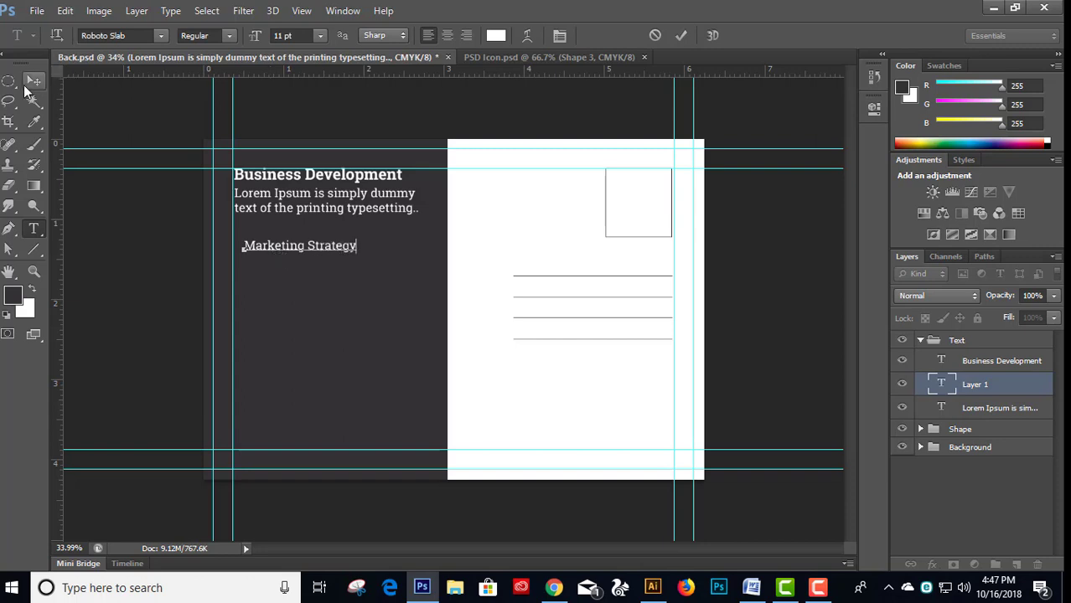
{"action": "key", "text": "ctrl+Return"}
{"action": "left_click", "coordinate": [320, 36]}
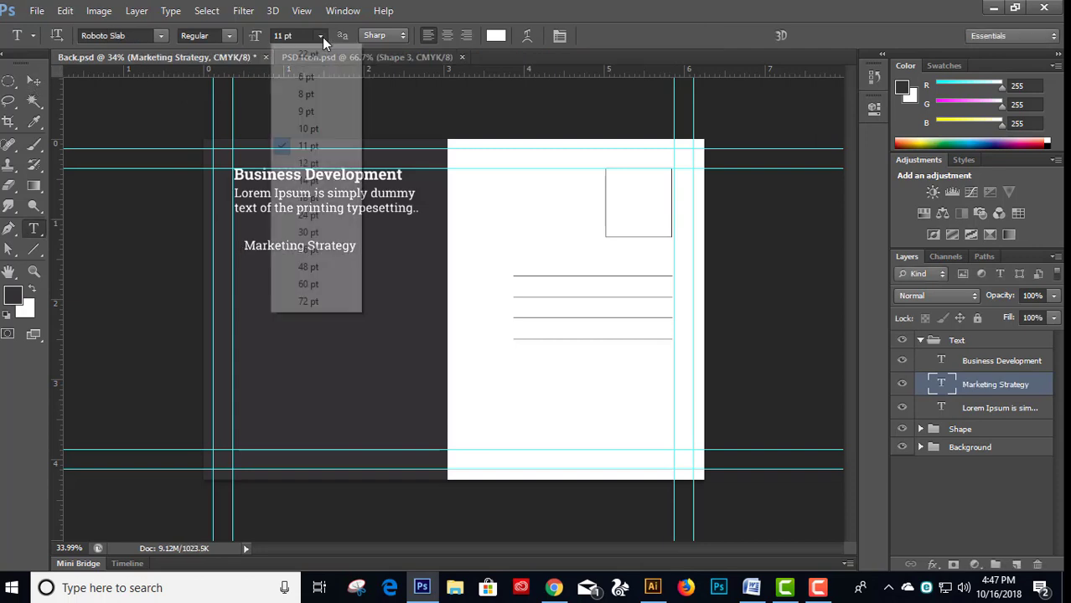
{"action": "left_click", "coordinate": [307, 180]}
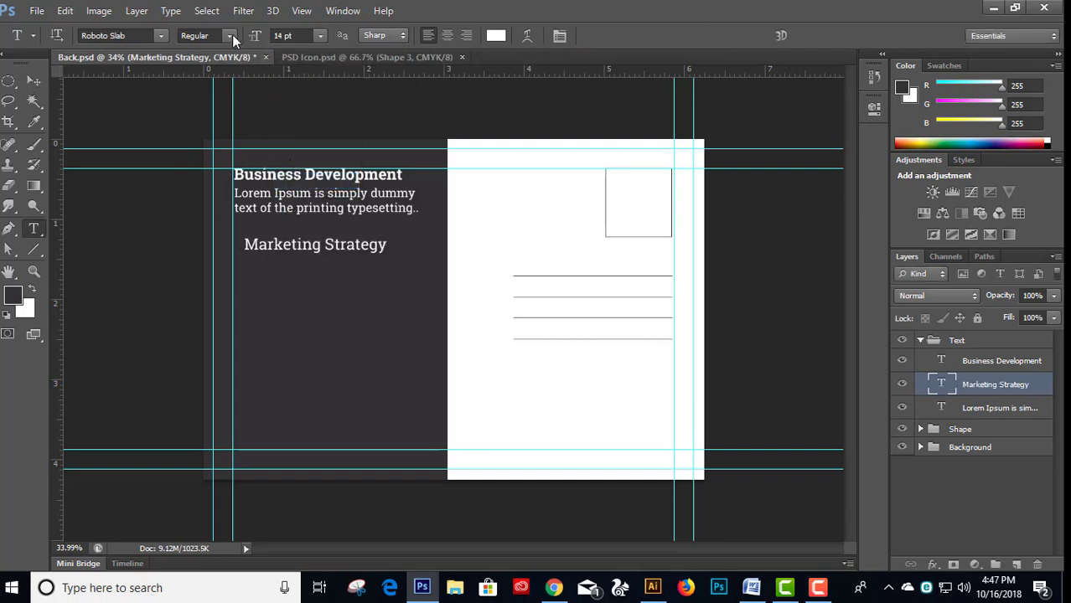
{"action": "left_click", "coordinate": [228, 36]}
{"action": "left_click", "coordinate": [201, 89]}
- Align Marketing Strategy to the left guide with a duplicated Lorem Ipsum paragraph beneath it
{"action": "left_click", "coordinate": [33, 80]}
{"action": "mouse_move", "coordinate": [294, 245]}
{"action": "left_mouse_down"}
{"action": "mouse_move", "coordinate": [283, 244]}
{"action": "mouse_move", "coordinate": [284, 285]}
{"action": "left_mouse_up"}
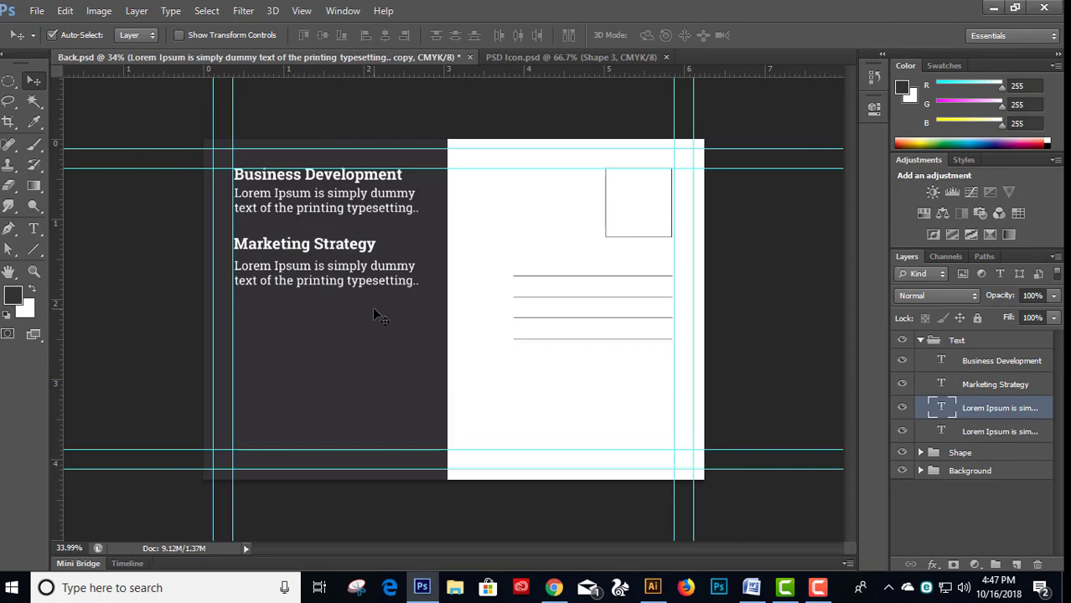
{"action": "key", "text": "Up"}
{"action": "key", "text": "Up"}
{"action": "key", "text": "Up"}
{"action": "key", "text": "Up"}
{"action": "key", "text": "Up"}
{"action": "key", "text": "Up"}
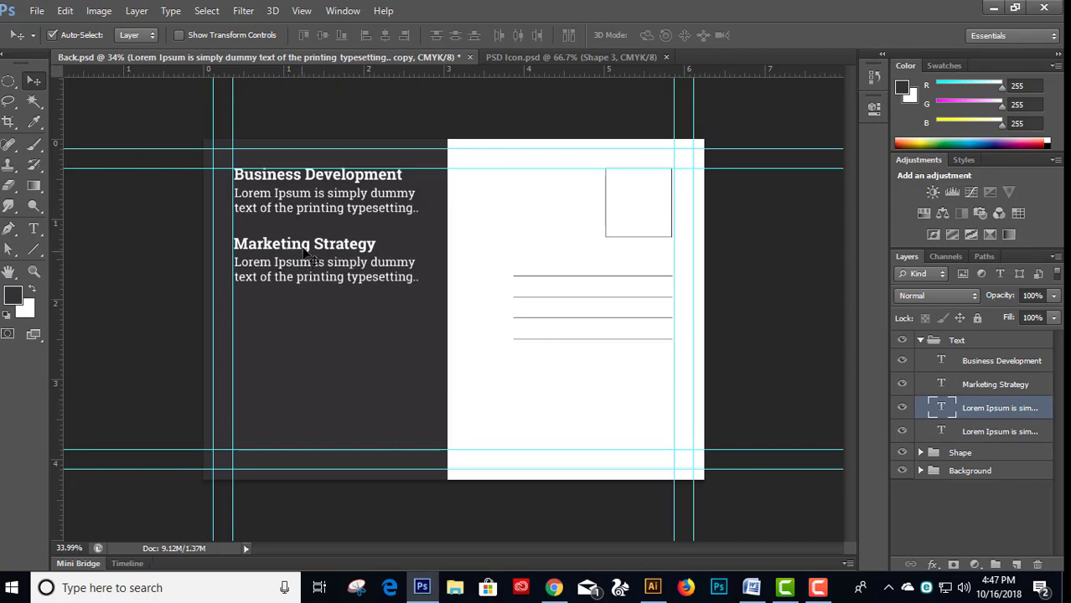
{"action": "left_click", "coordinate": [310, 250]}
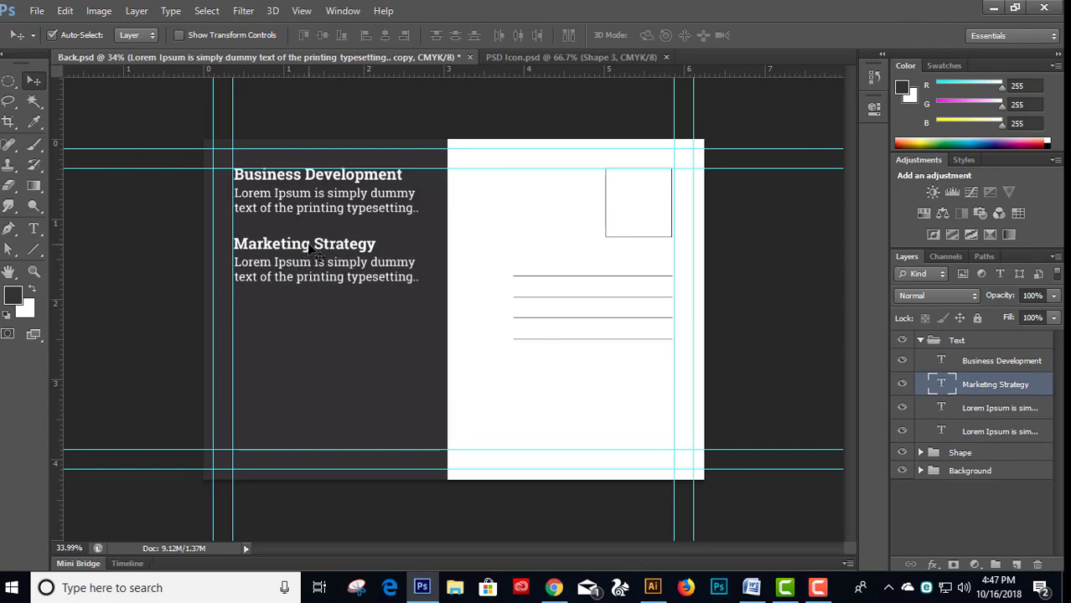
{"action": "left_click", "coordinate": [982, 411], "text": "shift"}
{"action": "key", "text": "shift+Up"}
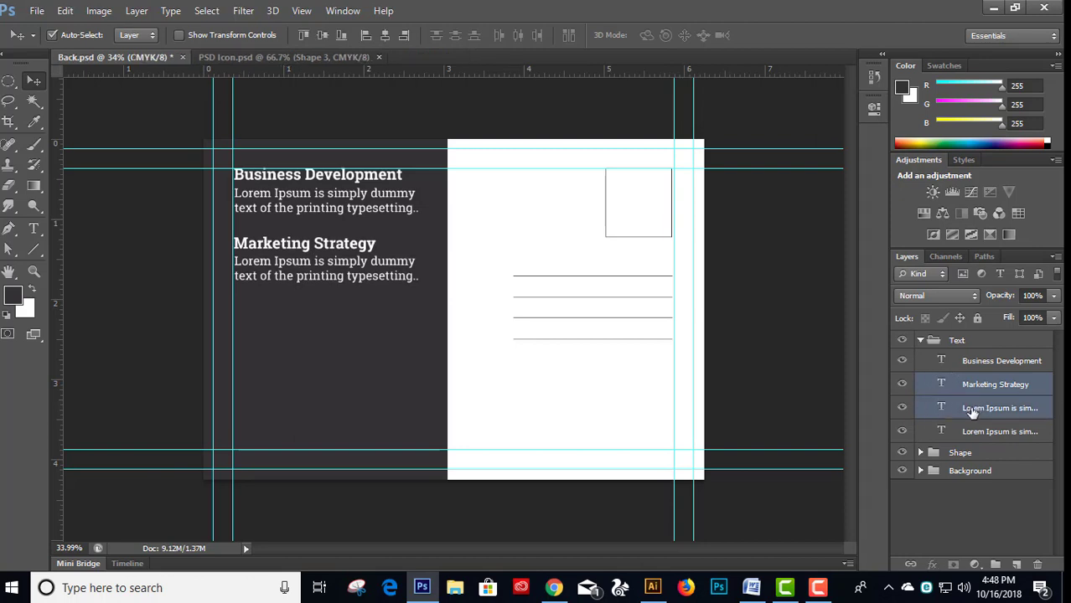
{"action": "key", "text": "shift+Up"}
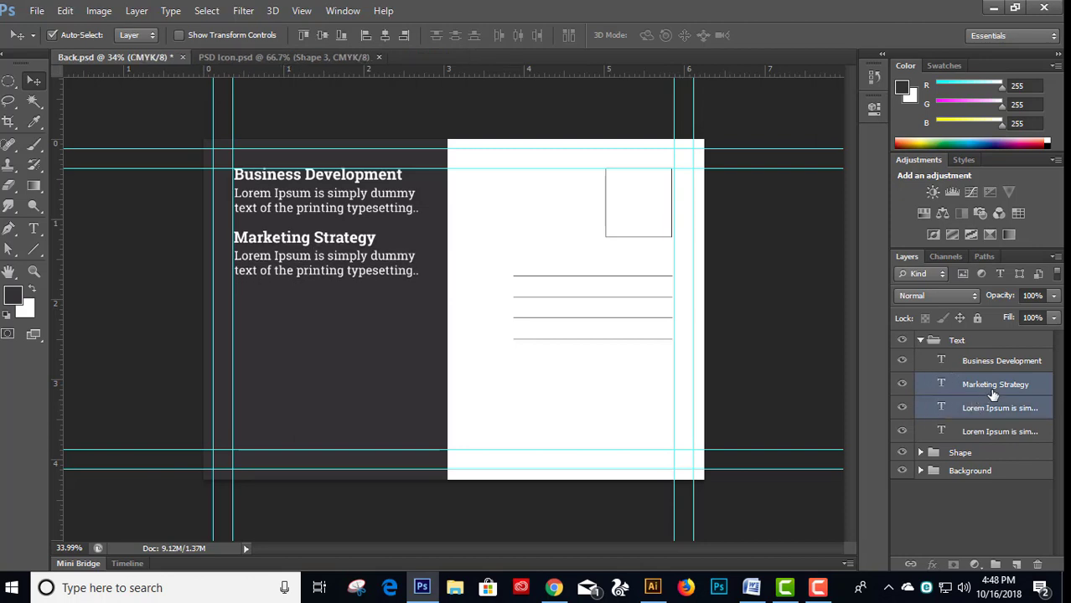
{"action": "left_click", "coordinate": [993, 385]}
{"action": "key", "text": "Down"}
{"action": "key", "text": "Down"}
{"action": "key", "text": "Down"}
- Add a 'Corporate Branding' heading below Marketing Strategy, aligned with the left guide
{"action": "key", "text": "t"}
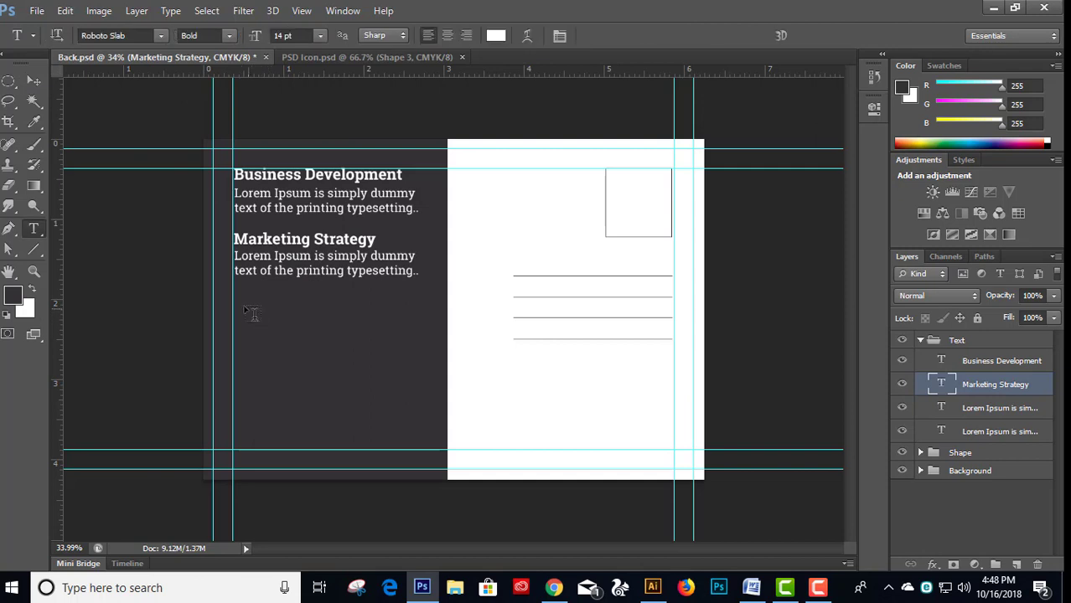
{"action": "left_click", "coordinate": [247, 312]}
{"action": "type", "text": "C"}
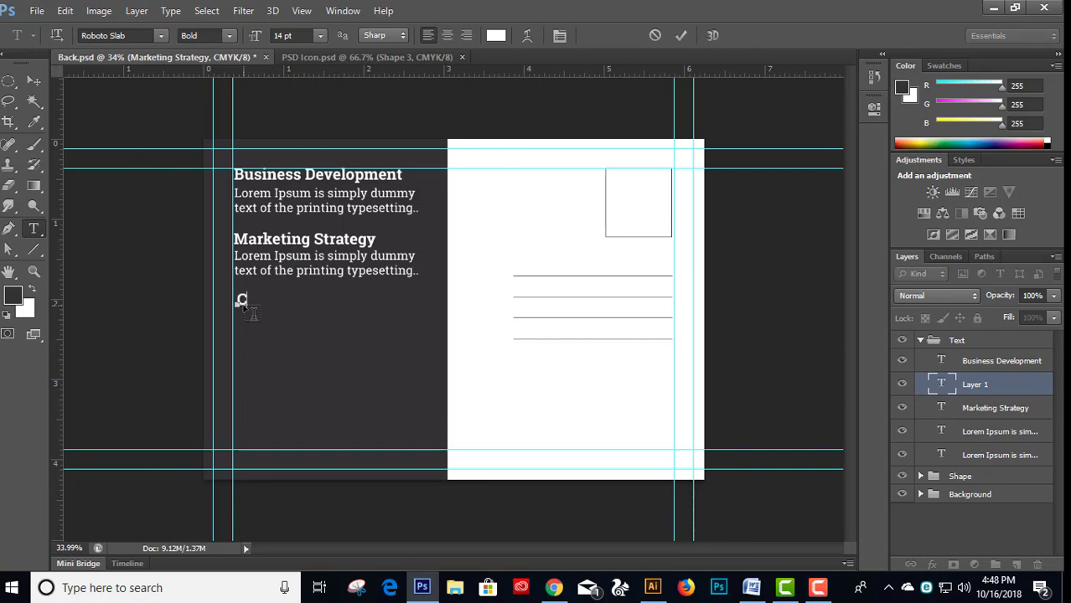
{"action": "type", "text": "orporate B"}
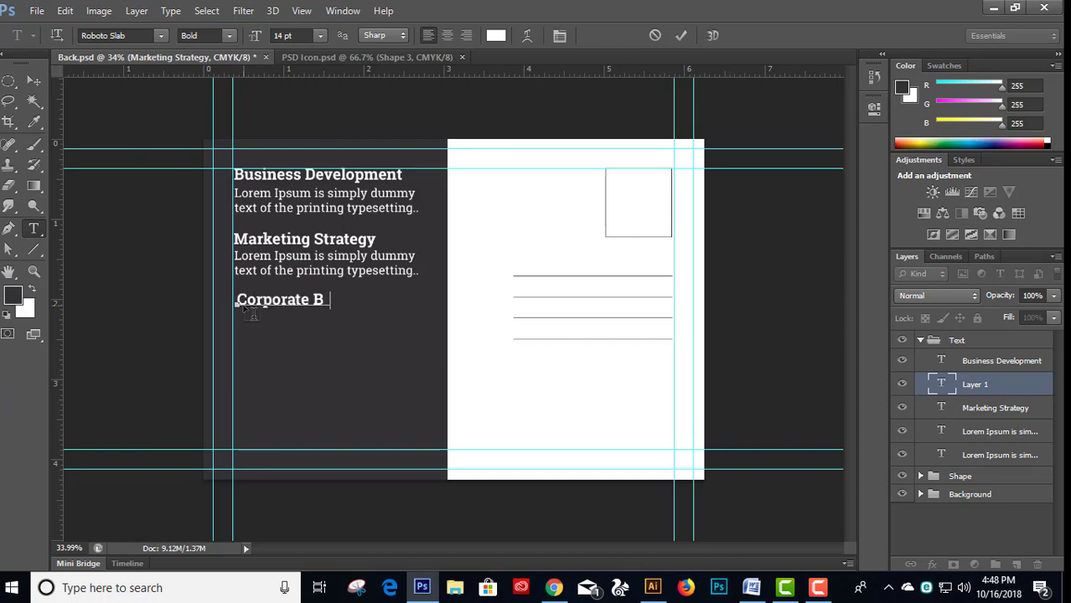
{"action": "type", "text": "randing"}
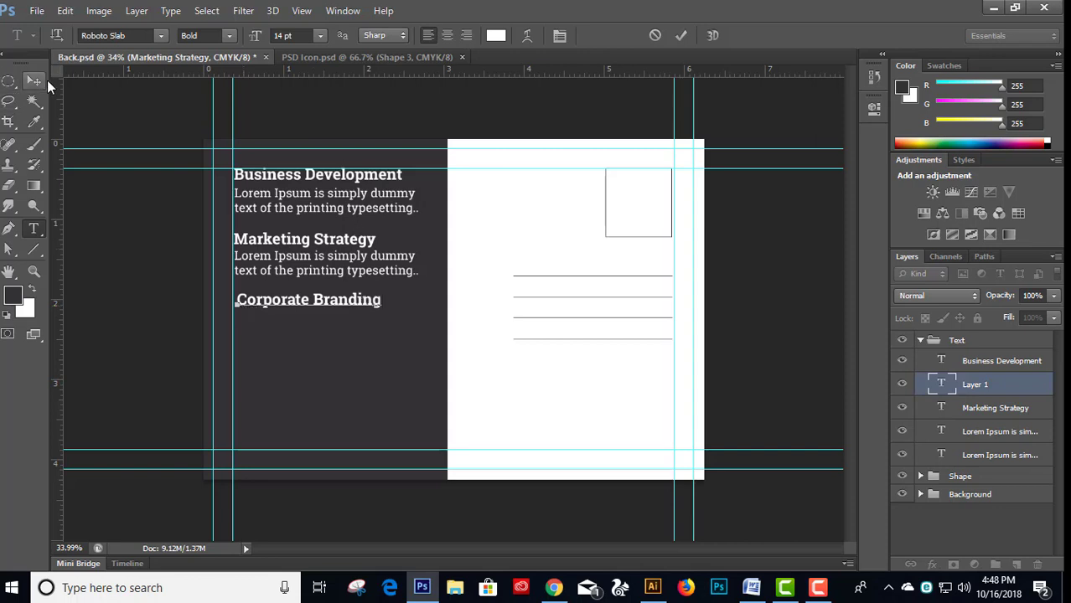
{"action": "left_click", "coordinate": [35, 80]}
{"action": "left_click_drag", "start_coordinate": [259, 305], "coordinate": [293, 335]}
- Group the Business Development heading with its body text layer
{"action": "left_click", "coordinate": [979, 360]}
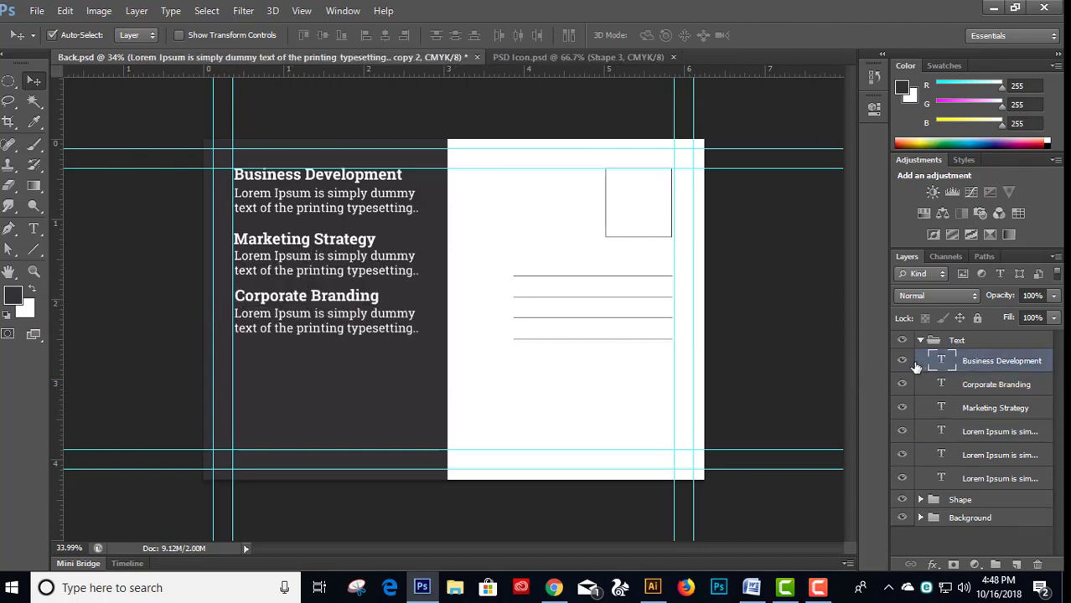
{"action": "left_click", "coordinate": [901, 361]}
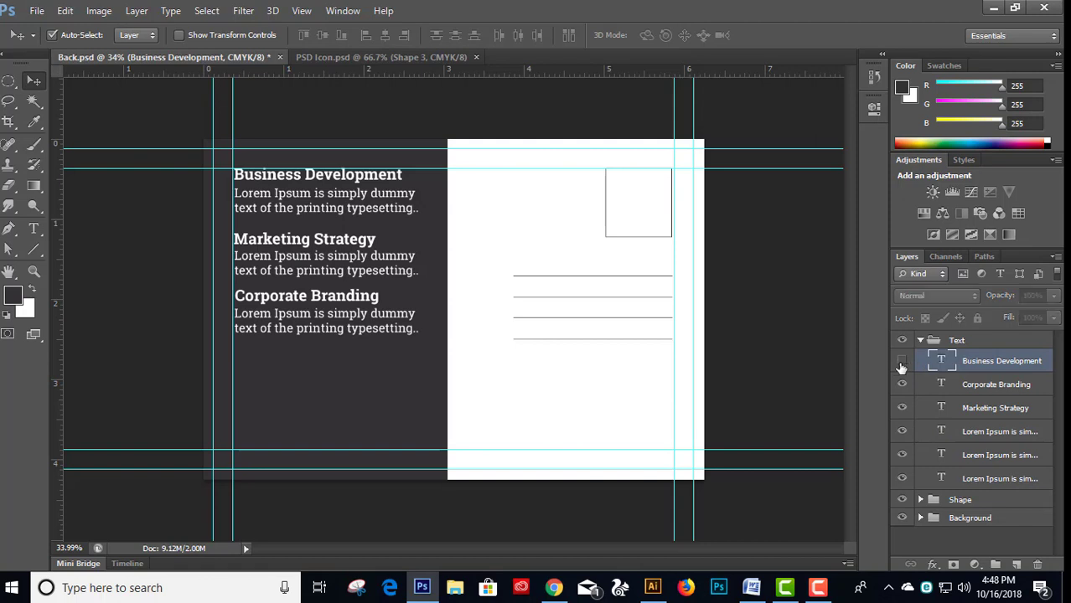
{"action": "left_click", "coordinate": [374, 216]}
{"action": "left_click_drag", "start_coordinate": [961, 478], "coordinate": [981, 373]}
{"action": "left_click", "coordinate": [984, 367], "text": "shift"}
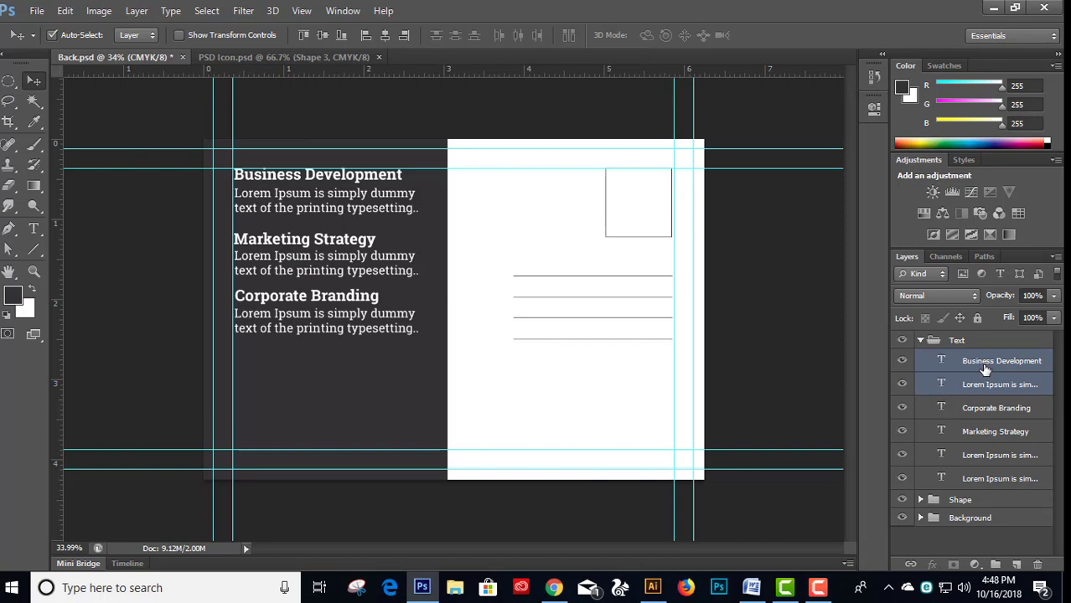
{"action": "key", "text": "ctrl+g"}
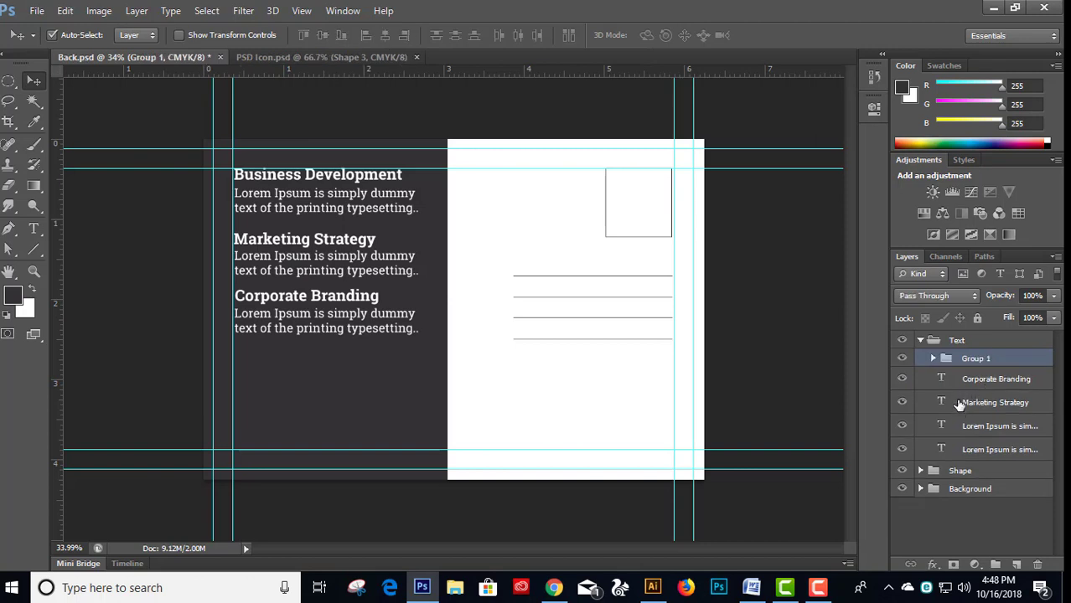
- Group the Corporate Branding heading with its body text layer
{"action": "left_click", "coordinate": [972, 380]}
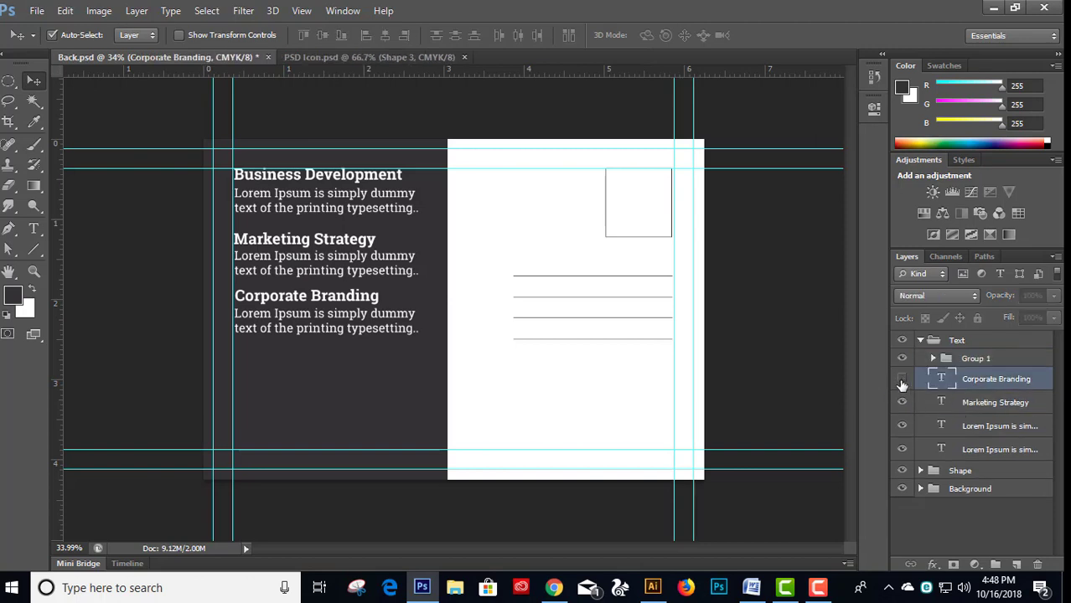
{"action": "left_click", "coordinate": [902, 379]}
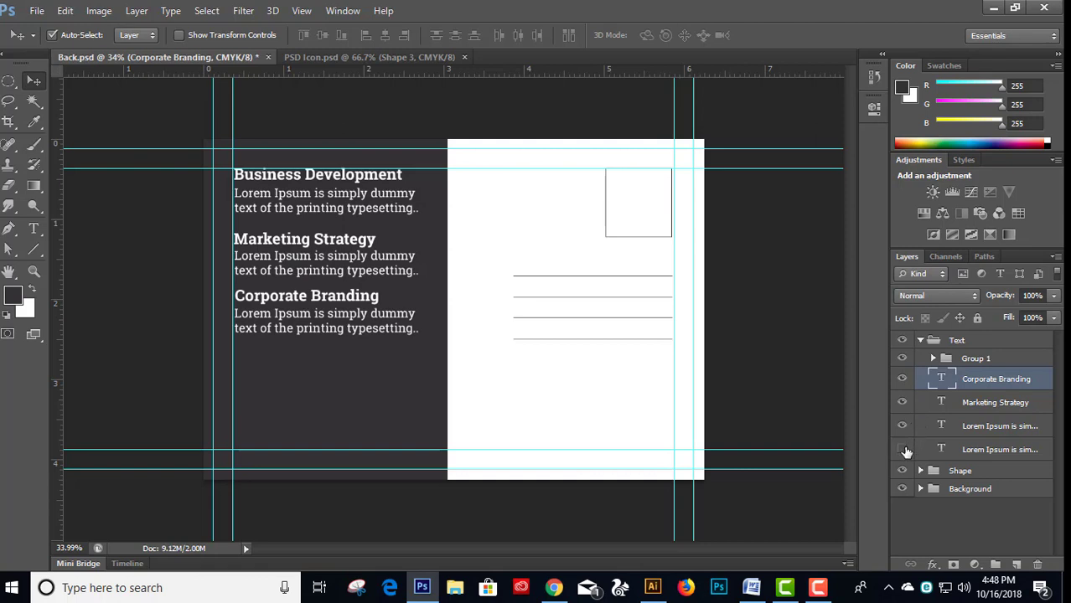
{"action": "left_click", "coordinate": [903, 450]}
{"action": "left_click", "coordinate": [975, 429]}
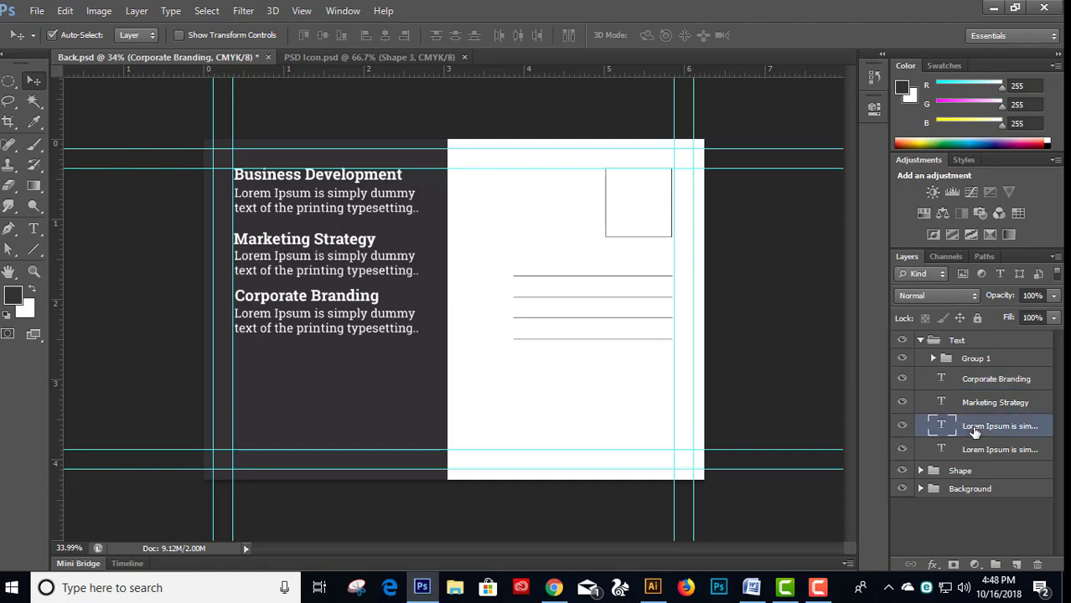
{"action": "left_click_drag", "start_coordinate": [975, 429], "coordinate": [976, 392]}
{"action": "left_click", "coordinate": [991, 382], "text": "ctrl"}
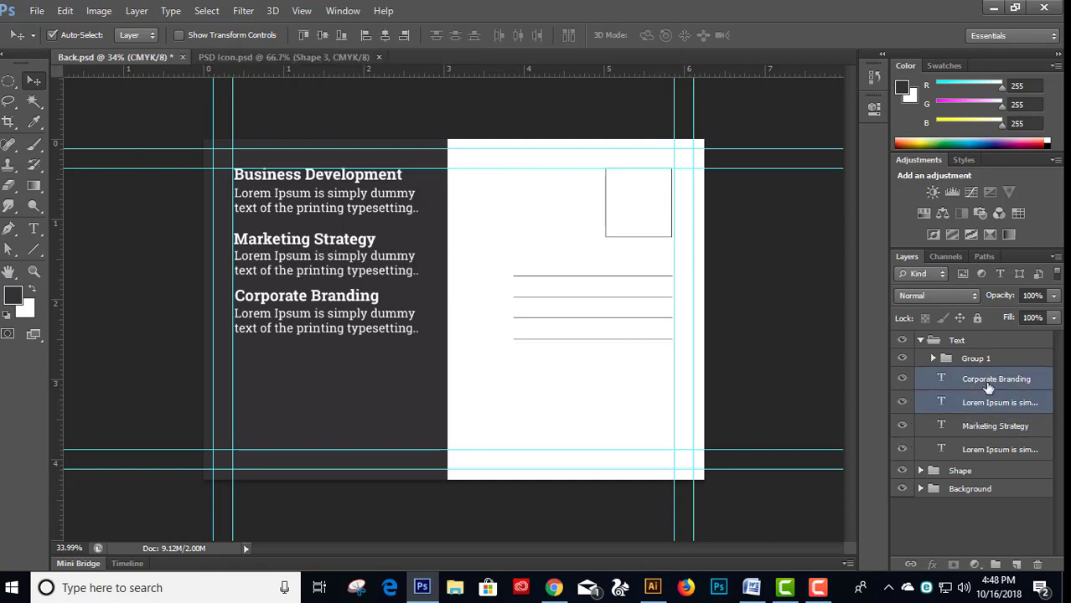
{"action": "key", "text": "ctrl+g"}
{"action": "left_click", "coordinate": [901, 377]}
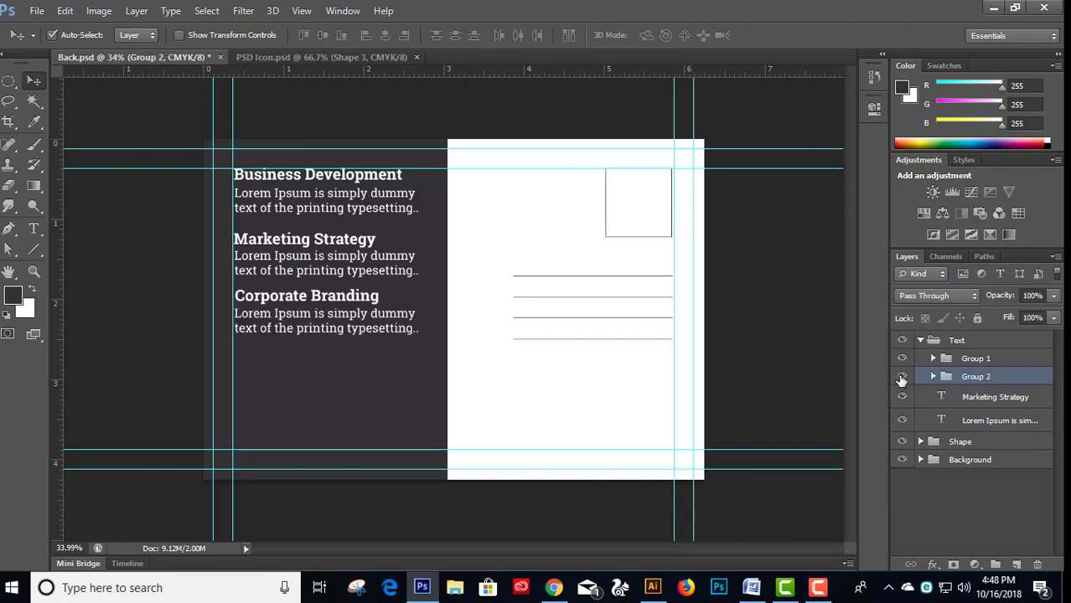
- Group the Marketing Strategy heading with the remaining body text layer
{"action": "left_click", "coordinate": [989, 397]}
{"action": "left_click", "coordinate": [978, 421], "text": "shift"}
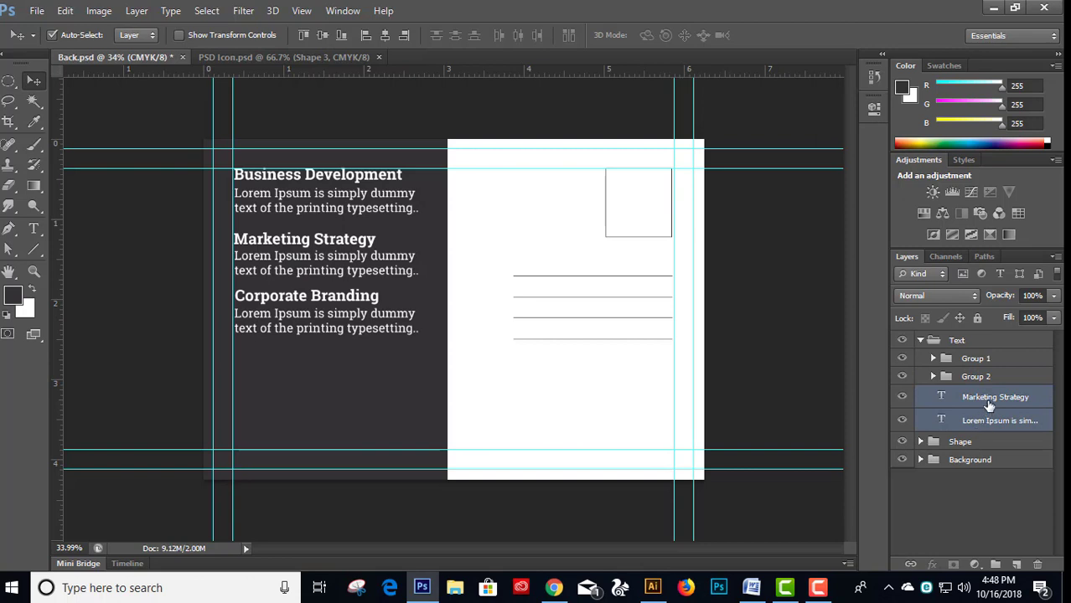
{"action": "key", "text": "ctrl+g"}
{"action": "left_click_drag", "start_coordinate": [984, 400], "coordinate": [981, 369]}
{"action": "key", "text": "ctrl+z"}
- Left-align the three text groups and space them evenly top to bottom
{"action": "left_click", "coordinate": [976, 394], "text": "shift"}
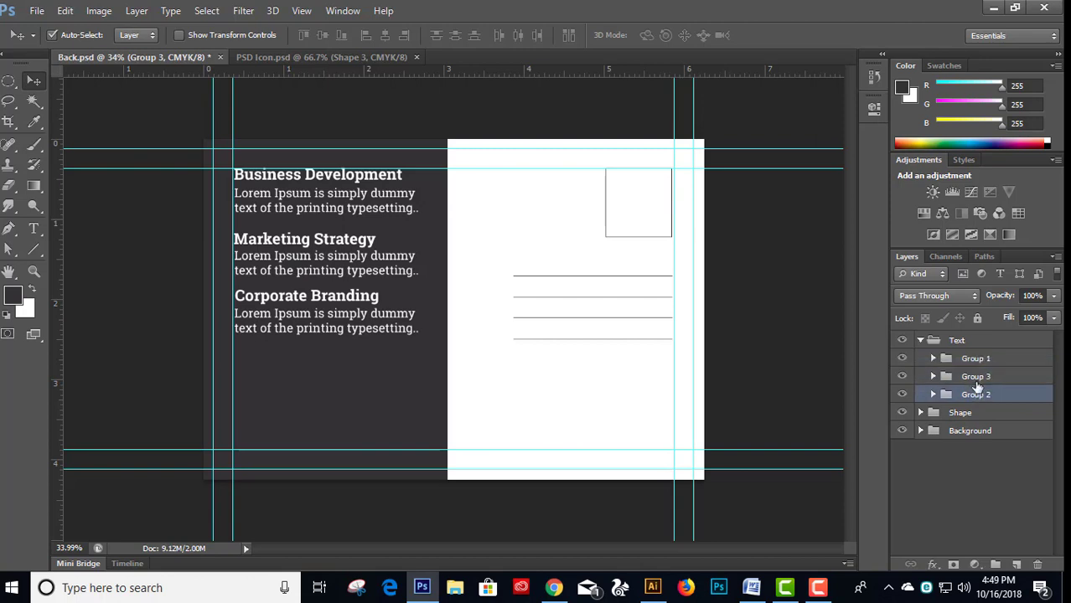
{"action": "left_click", "coordinate": [976, 358], "text": "shift"}
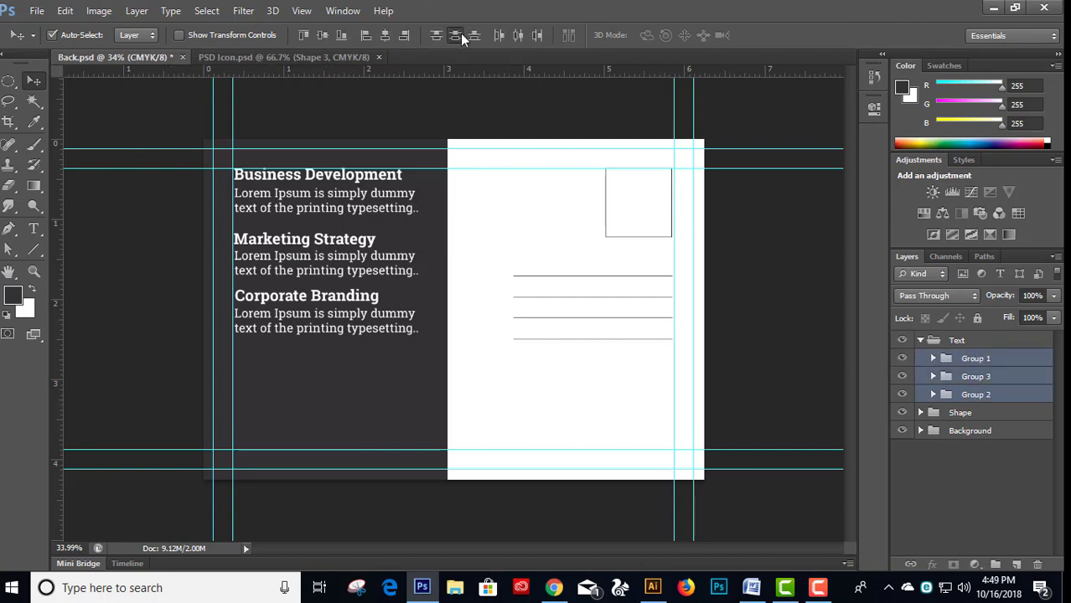
{"action": "left_click", "coordinate": [460, 37]}
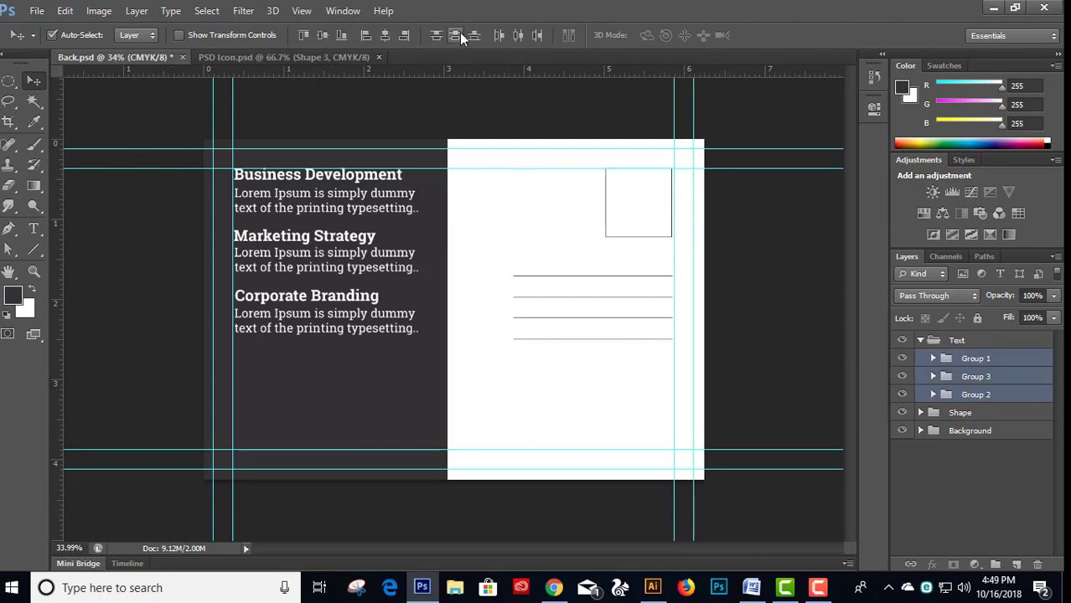
{"action": "left_click", "coordinate": [364, 36]}
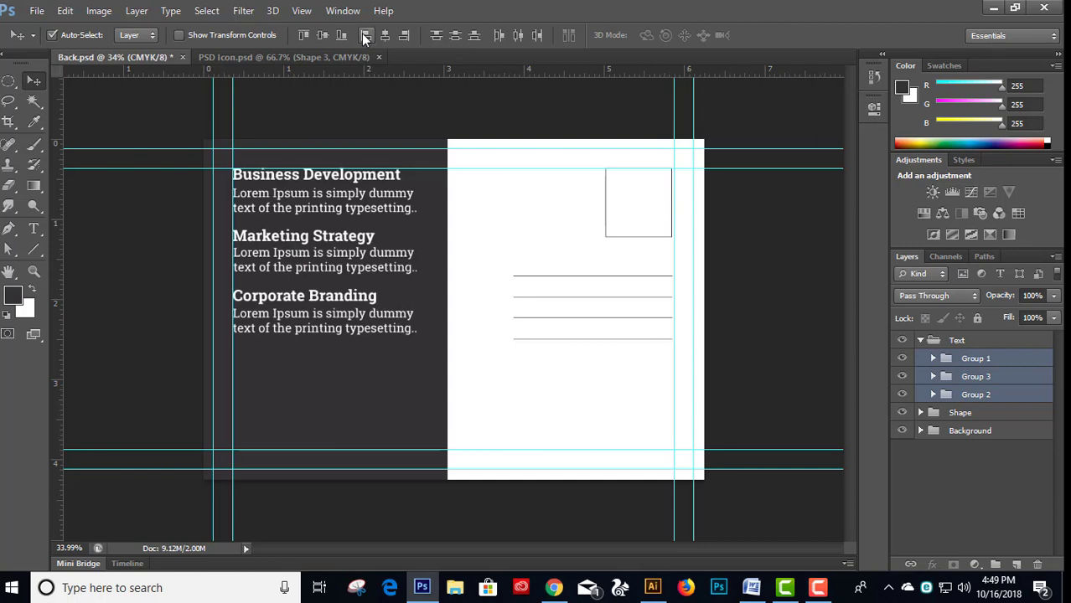
{"action": "left_click", "coordinate": [966, 395]}
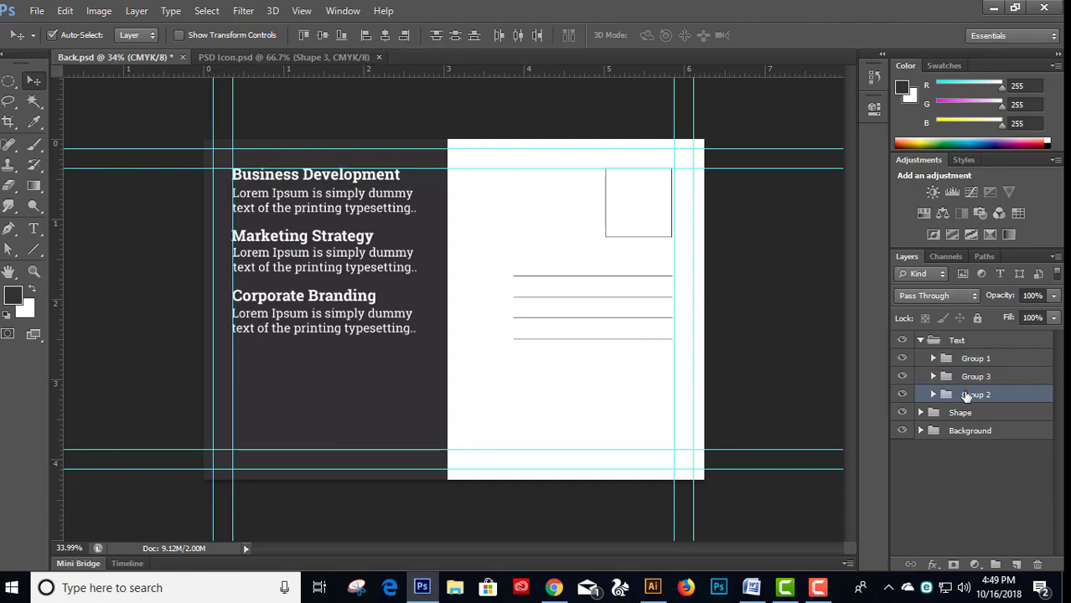
{"action": "key", "text": "shift+Up"}
{"action": "key", "text": "shift+Up"}
{"action": "key", "text": "shift+Up"}
{"action": "key", "text": "shift+Up"}
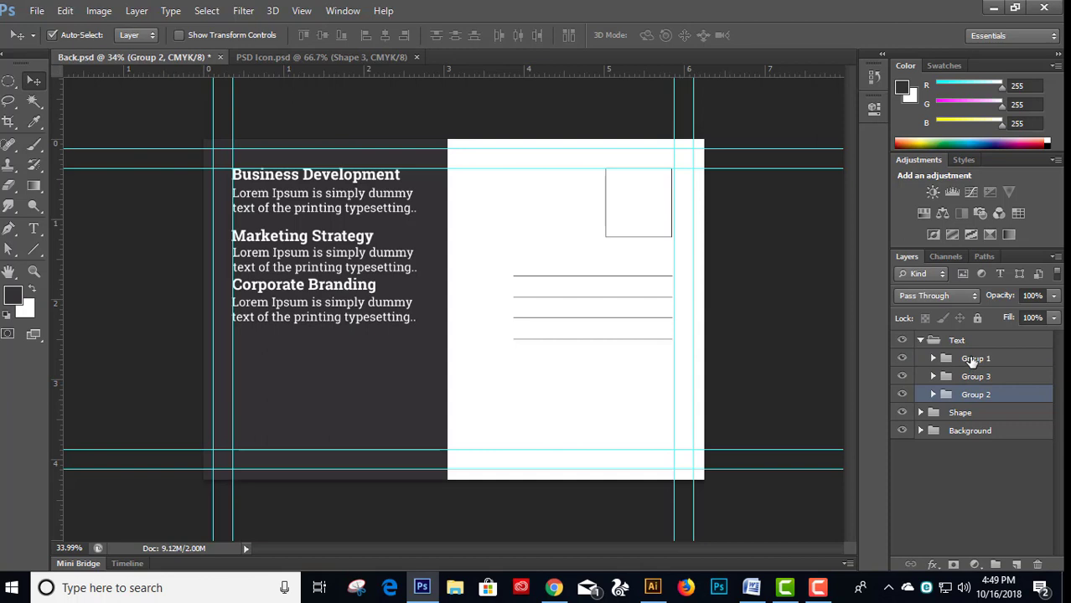
{"action": "left_click", "coordinate": [972, 361], "text": "shift"}
{"action": "left_click", "coordinate": [455, 36]}
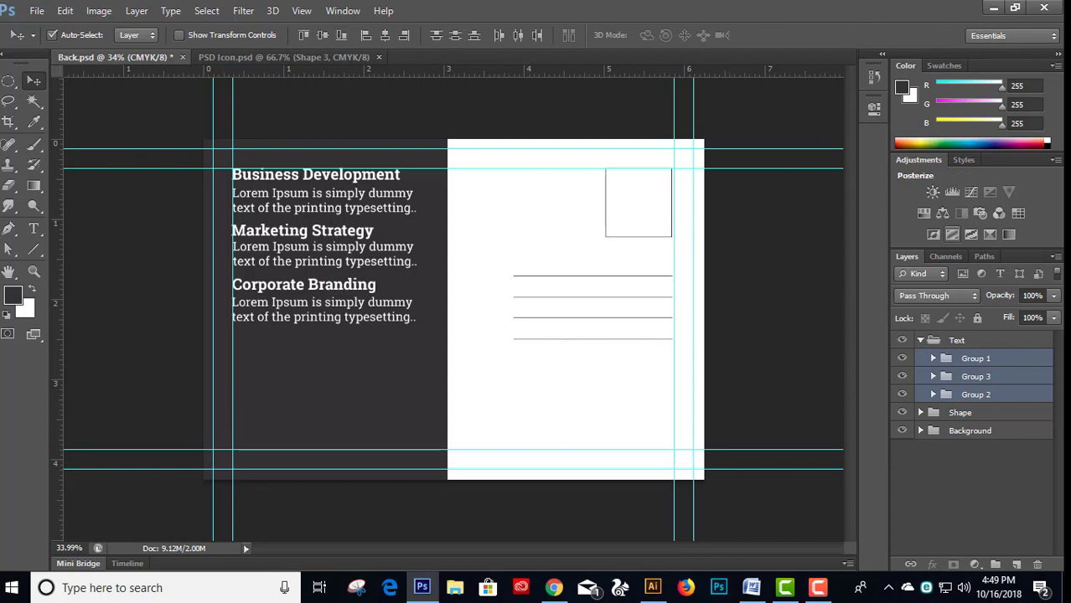
- Nudge the Business Development, Marketing Strategy and Corporate Branding paragraphs up slightly
{"action": "left_click", "coordinate": [935, 363]}
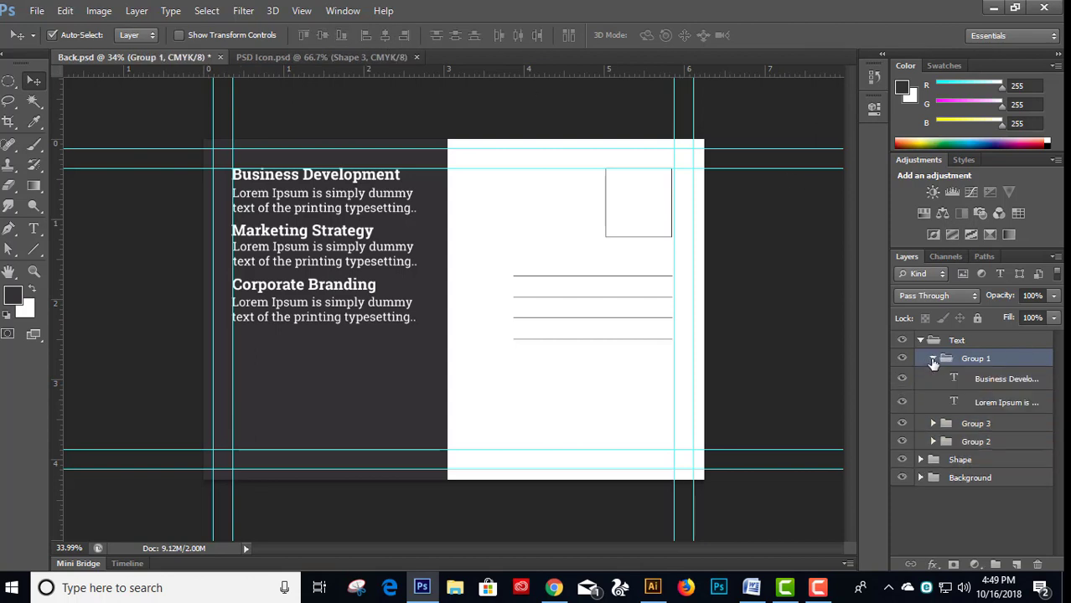
{"action": "left_click", "coordinate": [988, 400]}
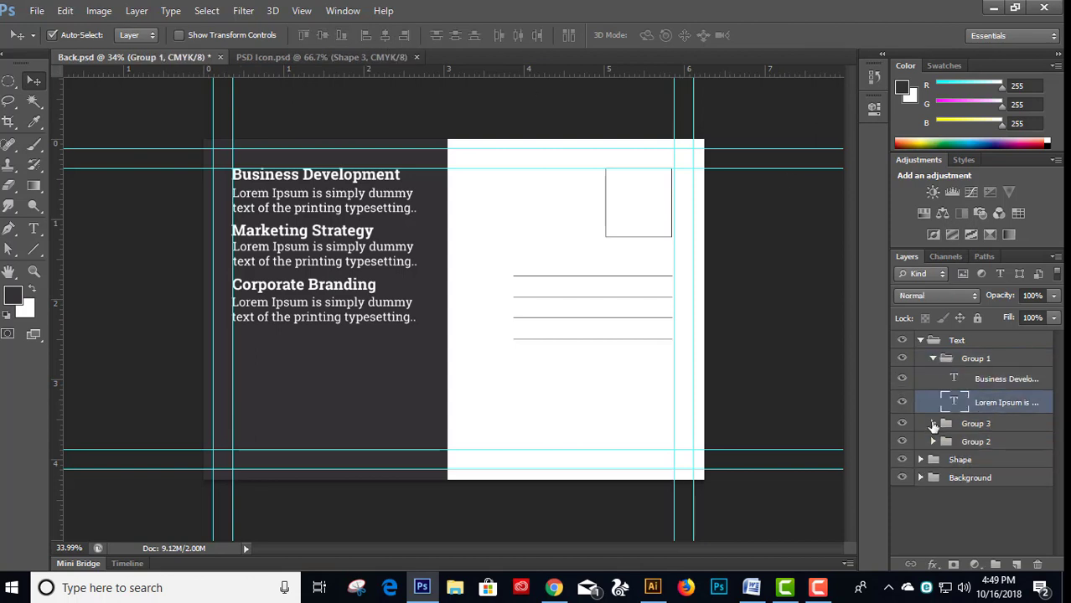
{"action": "key", "text": "Up"}
{"action": "key", "text": "Up"}
{"action": "key", "text": "Up"}
{"action": "key", "text": "Up"}
{"action": "key", "text": "Up"}
{"action": "key", "text": "Up"}
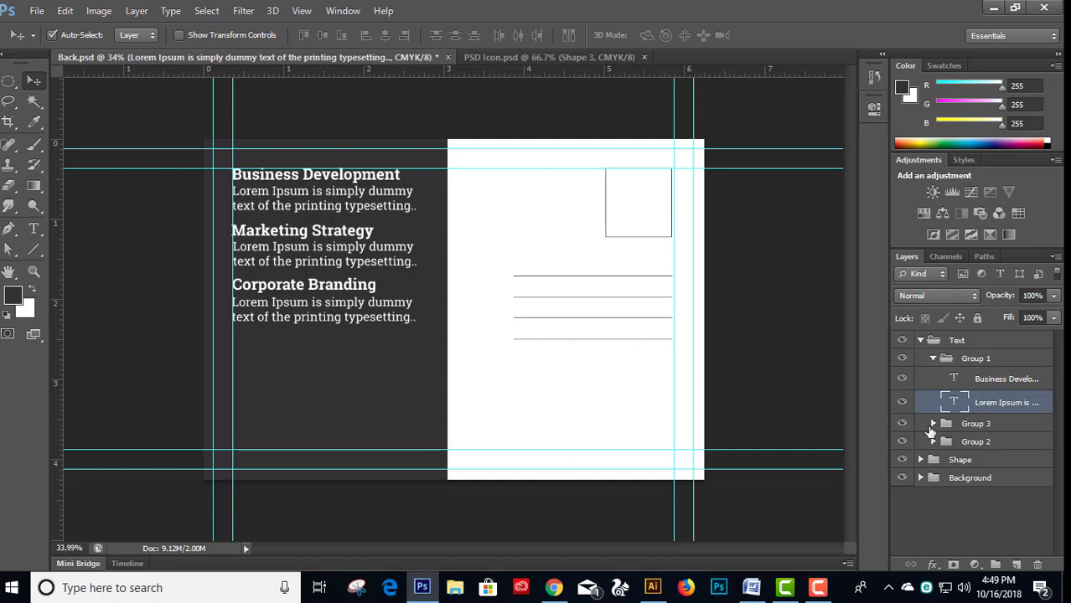
{"action": "left_click", "coordinate": [932, 424]}
{"action": "left_click", "coordinate": [977, 466]}
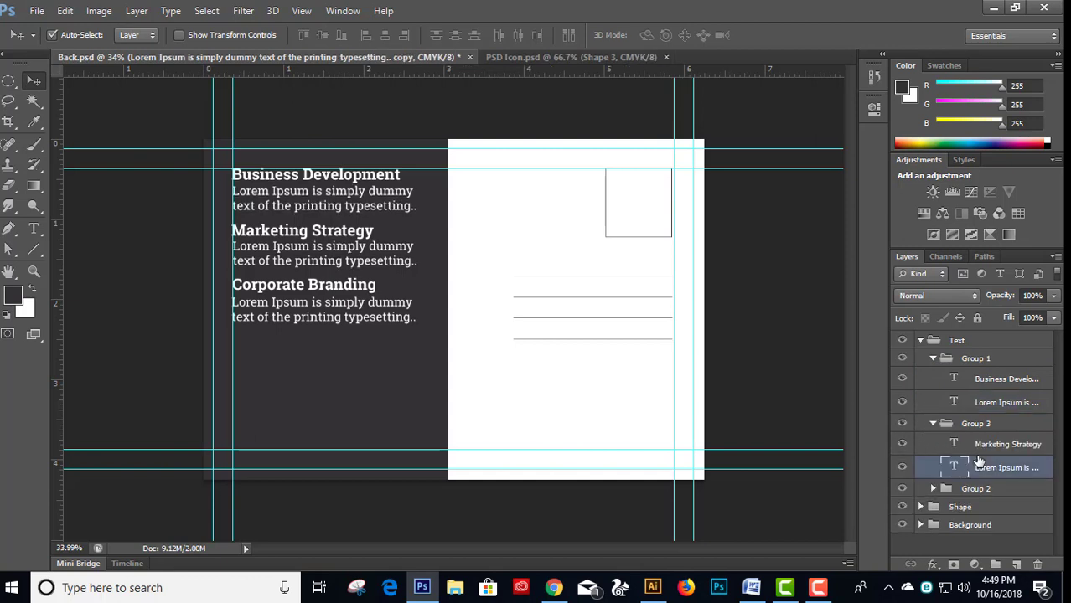
{"action": "key", "text": "Up"}
{"action": "key", "text": "Up"}
{"action": "key", "text": "Up"}
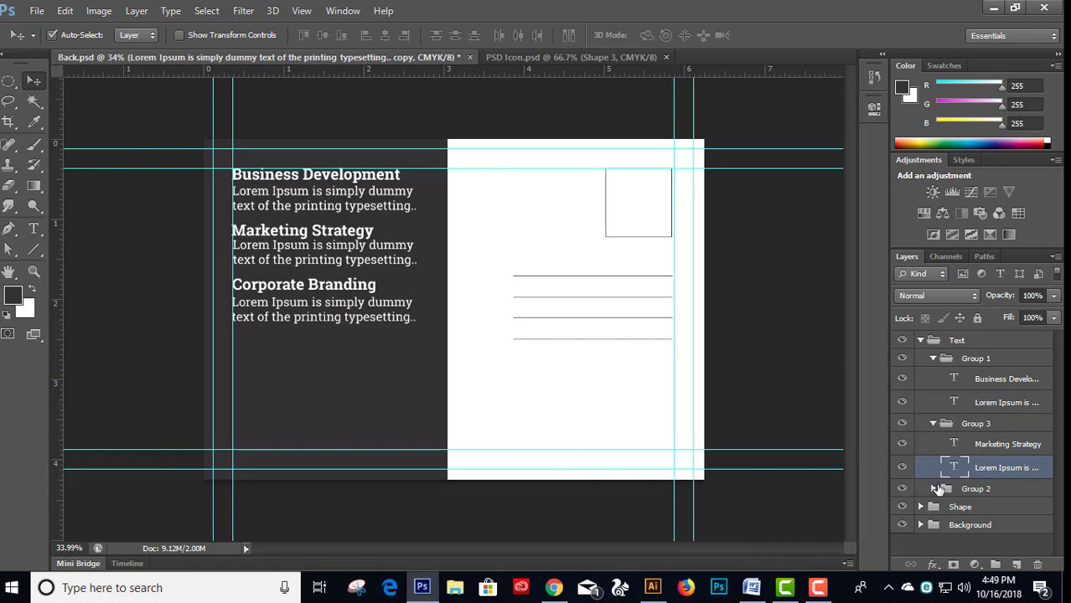
{"action": "left_click", "coordinate": [932, 489]}
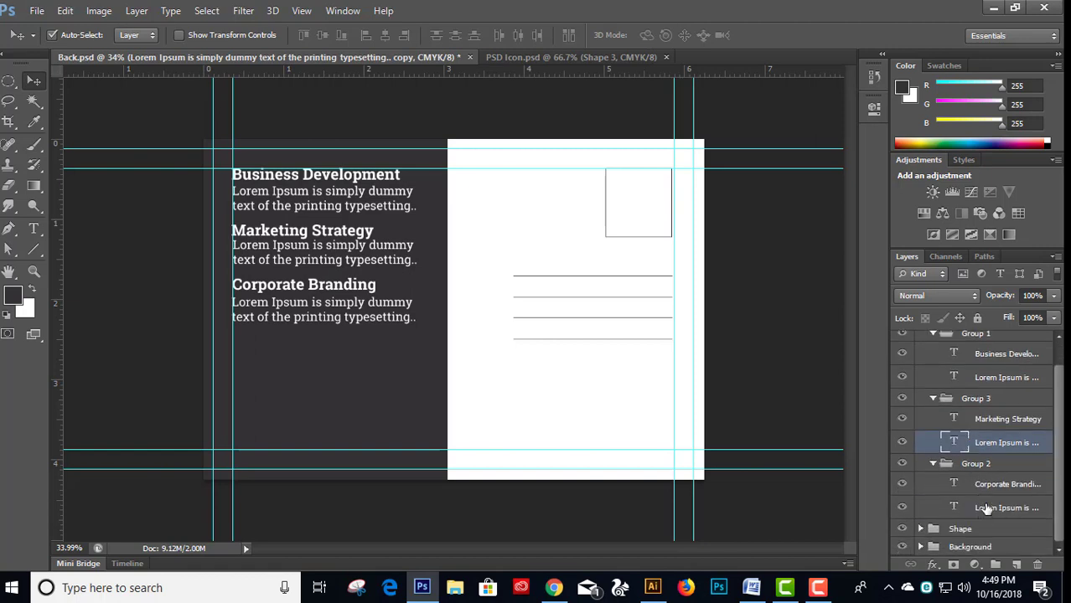
{"action": "left_click", "coordinate": [982, 508]}
{"action": "key", "text": "Up"}
{"action": "key", "text": "Up"}
{"action": "key", "text": "Up"}
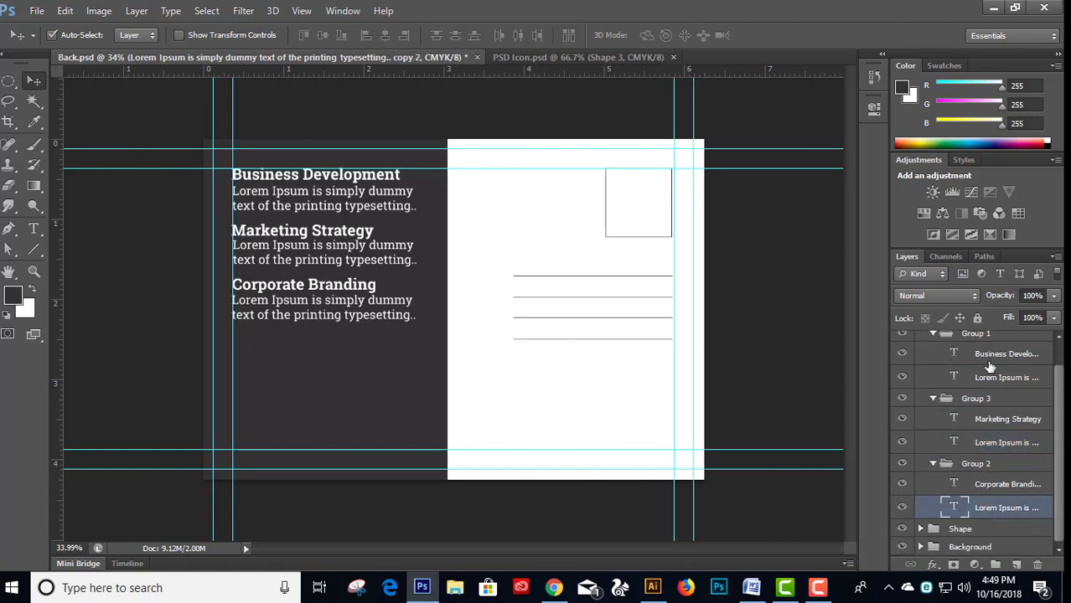
- Collapse Groups 1, 3 and 2, then save Back.psd
{"action": "scroll", "coordinate": [1057, 402], "scroll_direction": "up", "scroll_amount": 2}
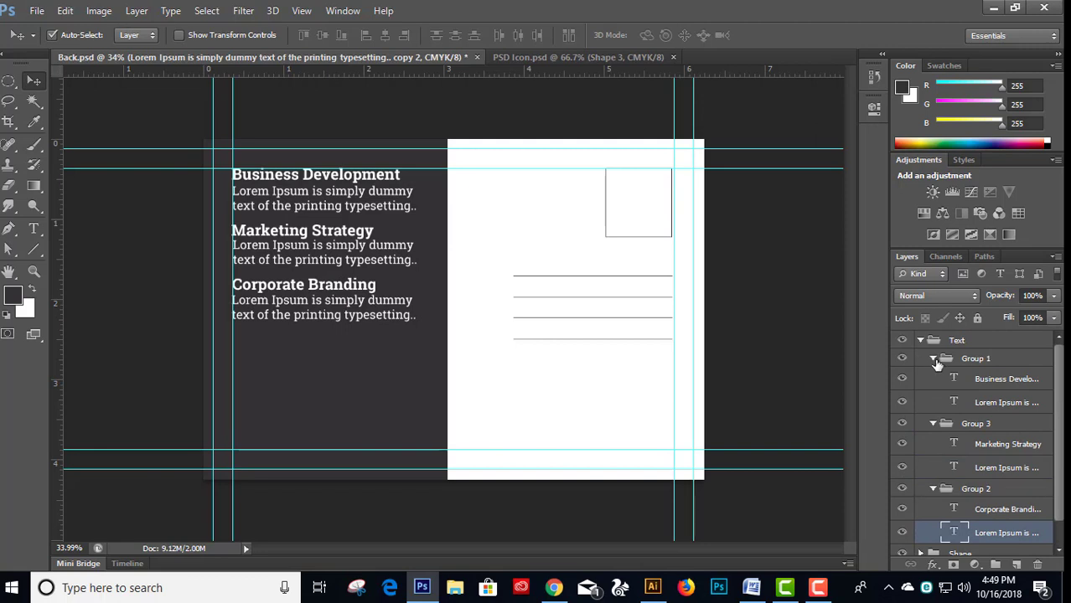
{"action": "left_click", "coordinate": [934, 360]}
{"action": "left_click", "coordinate": [933, 378]}
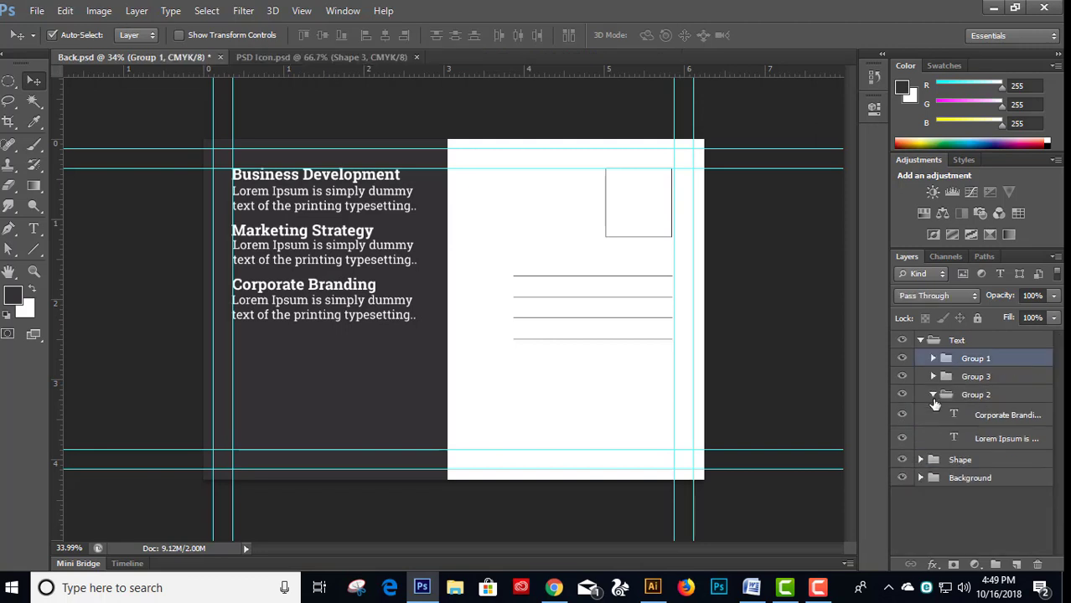
{"action": "left_click", "coordinate": [933, 395]}
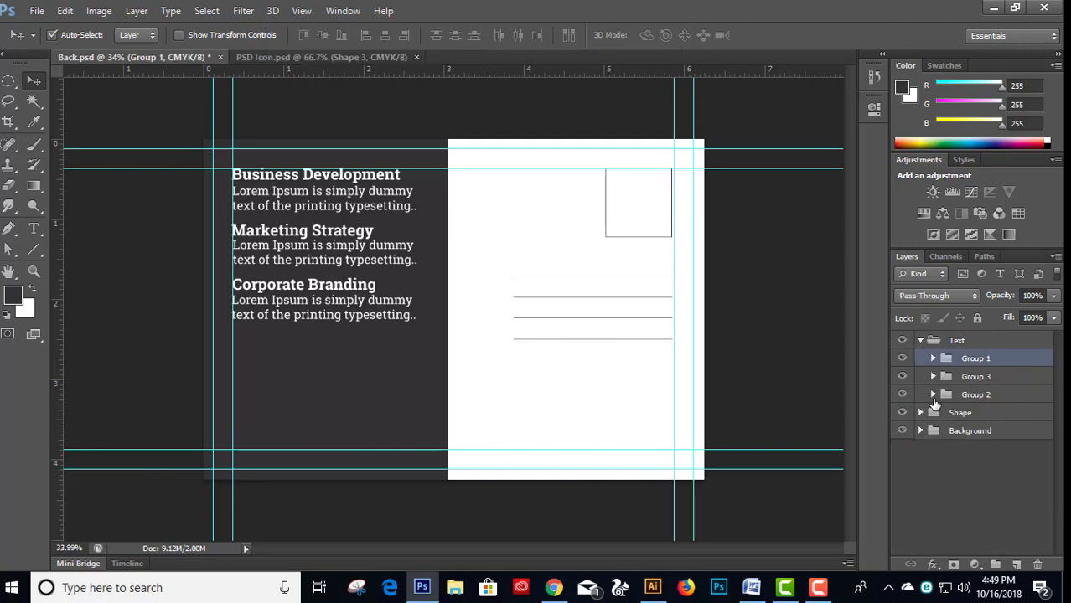
{"action": "key", "text": "ctrl+s"}
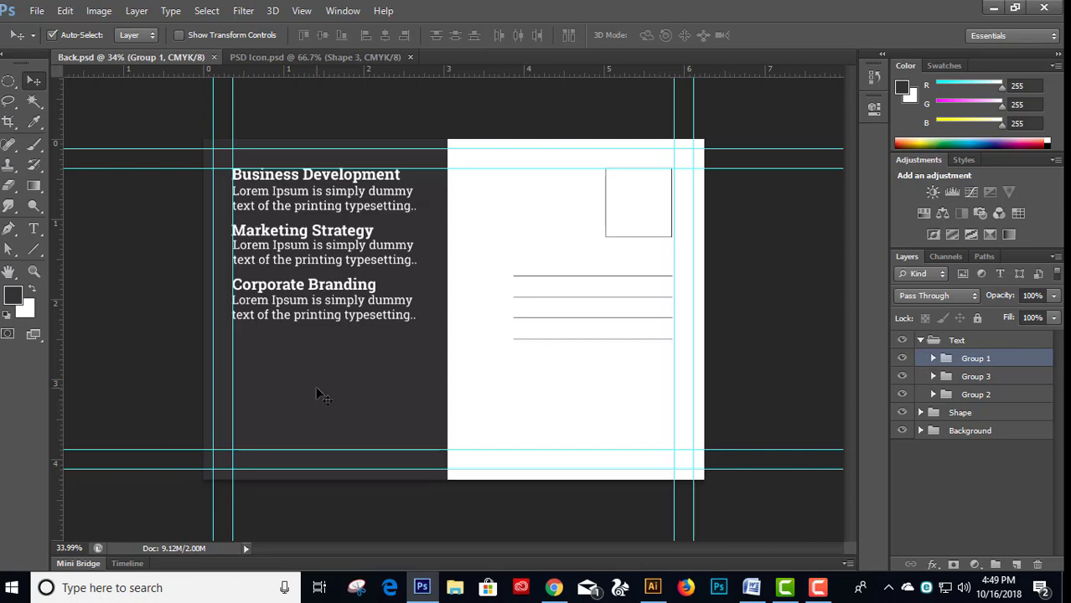
- Duplicate the dark left panel's Shape layer as a Shape copy layer
{"action": "key", "text": "t"}
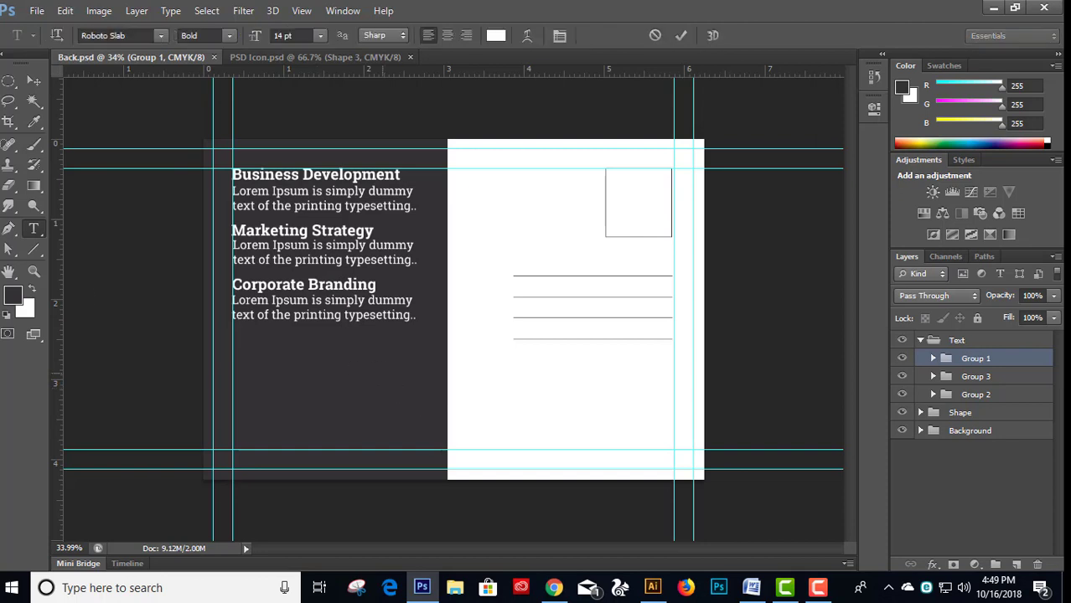
{"action": "left_click", "coordinate": [354, 388]}
{"action": "left_click", "coordinate": [35, 82]}
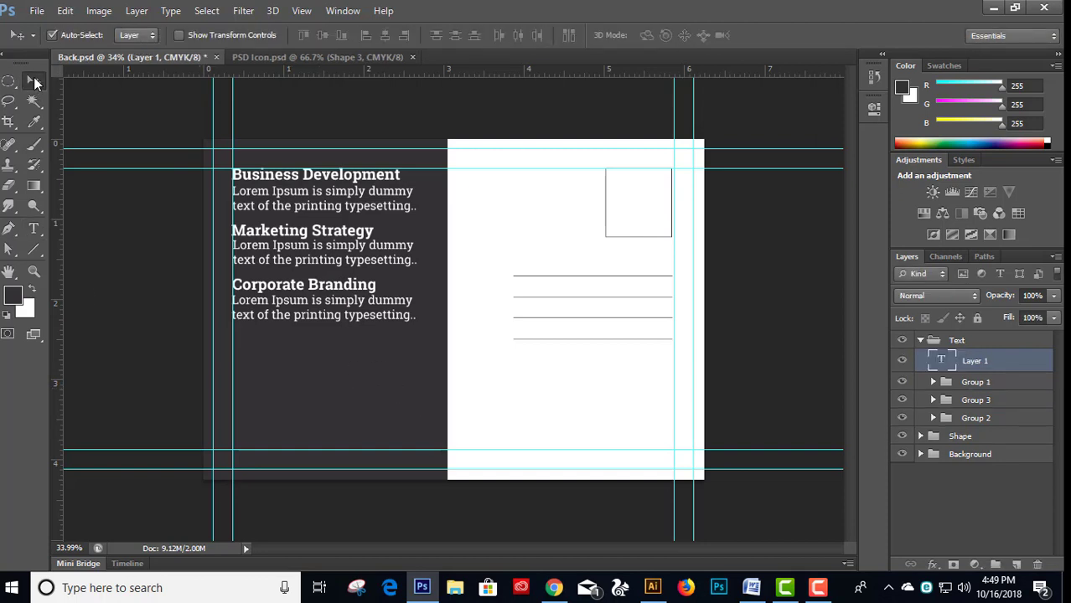
{"action": "left_click", "coordinate": [414, 411]}
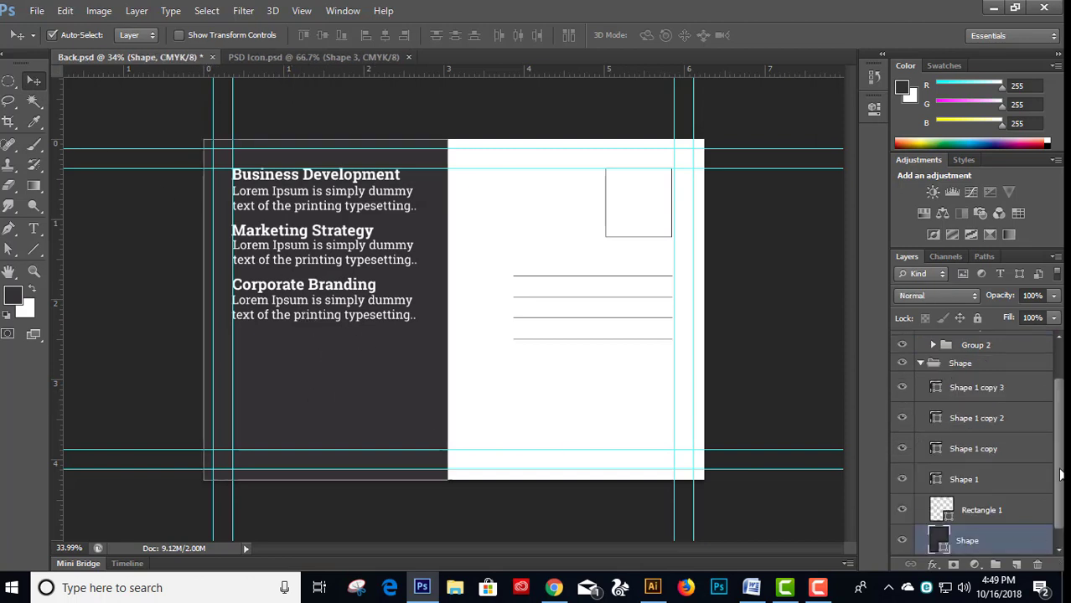
{"action": "scroll", "coordinate": [1060, 475], "scroll_direction": "down", "scroll_amount": 1}
{"action": "right_click", "coordinate": [970, 524]}
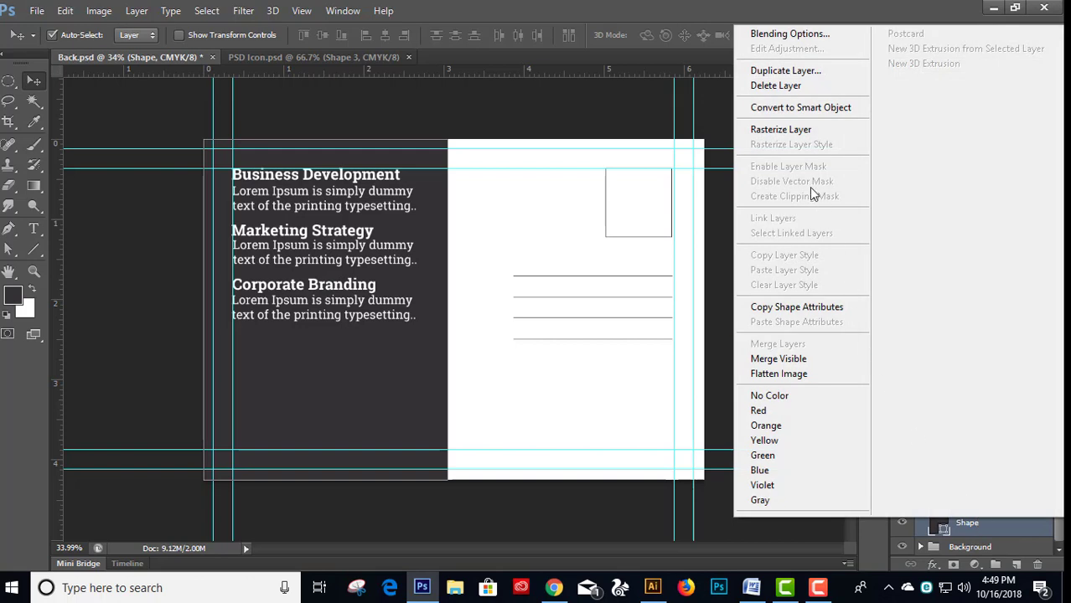
{"action": "left_click", "coordinate": [794, 72]}
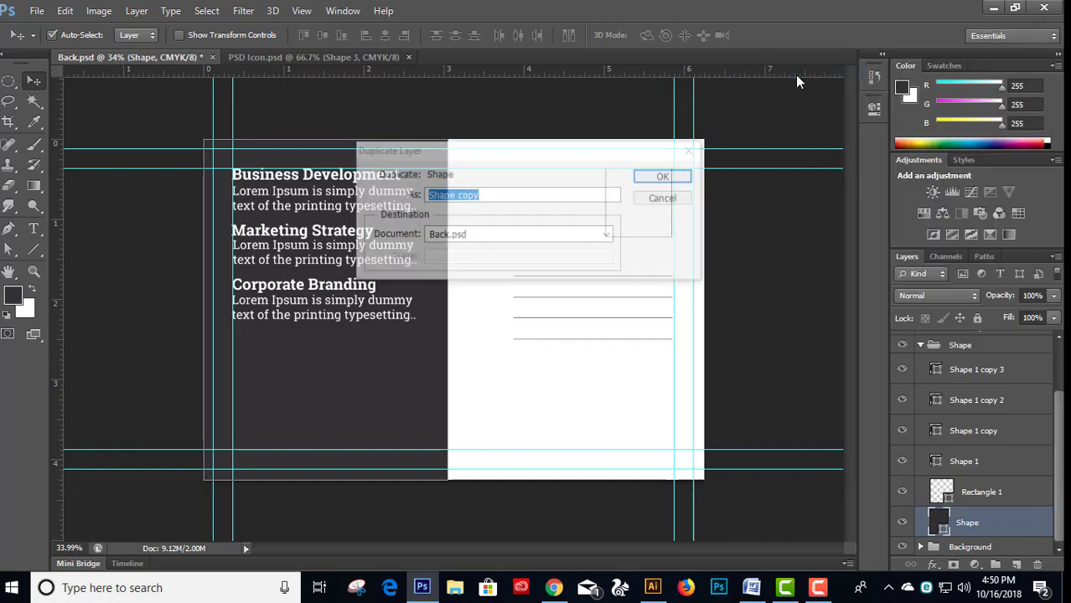
{"action": "left_click", "coordinate": [670, 178]}
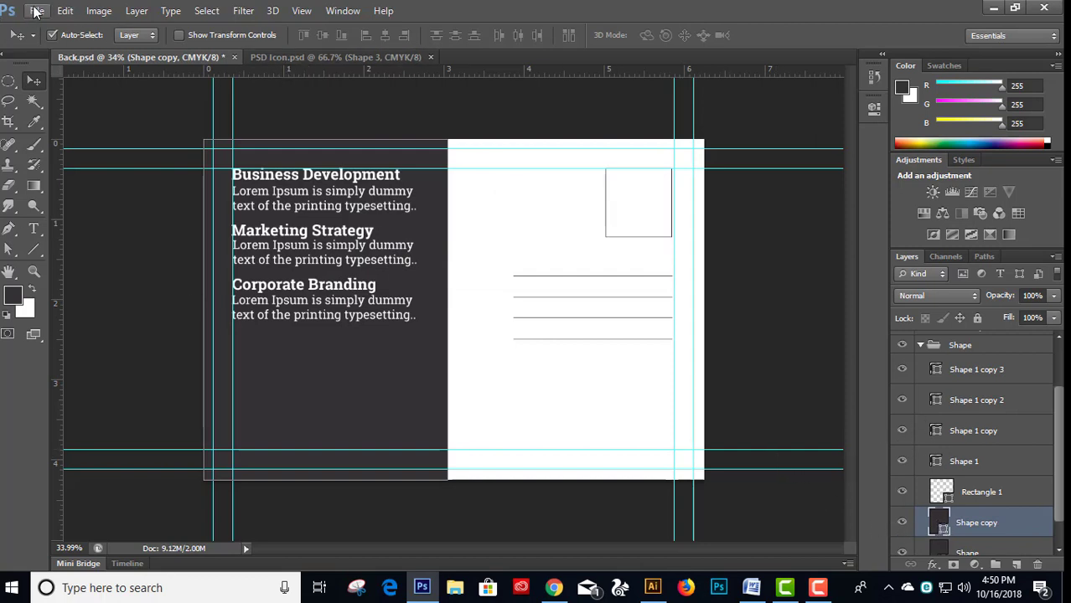
{"action": "left_click", "coordinate": [36, 10]}
- Open Front.psd and sample logo teal #1caab6 as foreground and a dark teal as background
{"action": "left_click", "coordinate": [71, 57]}
{"action": "double_click", "coordinate": [594, 172]}
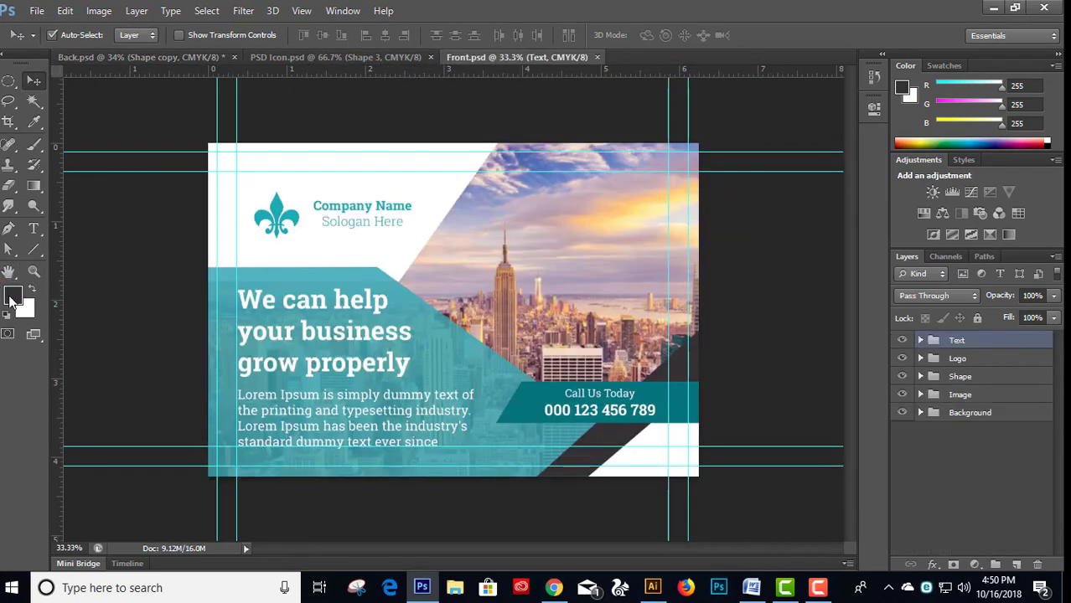
{"action": "left_click", "coordinate": [12, 294]}
{"action": "left_click_drag", "start_coordinate": [610, 187], "coordinate": [817, 225]}
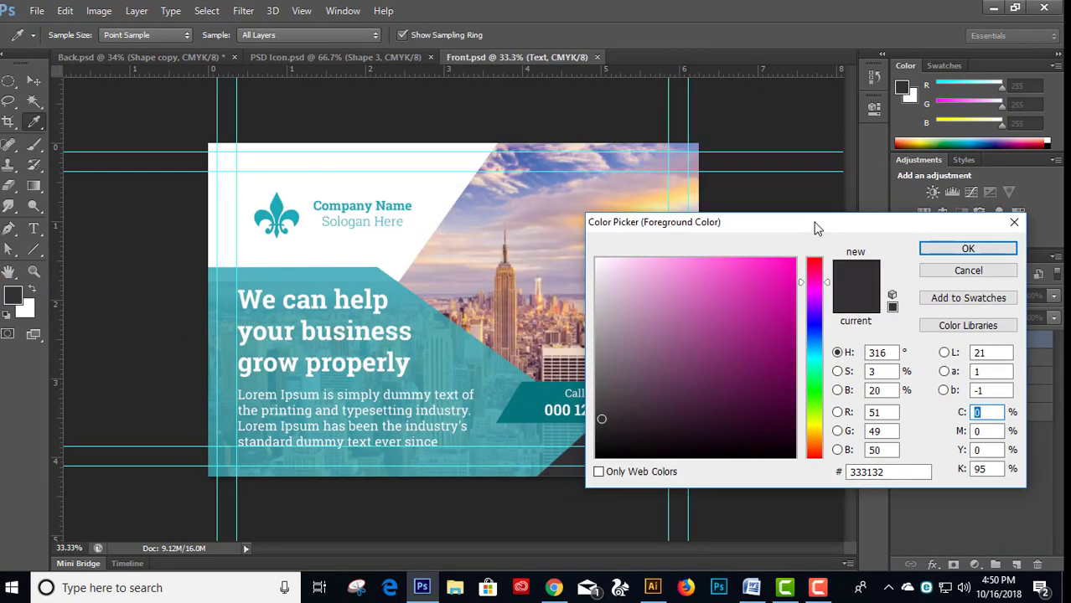
{"action": "left_click", "coordinate": [274, 208]}
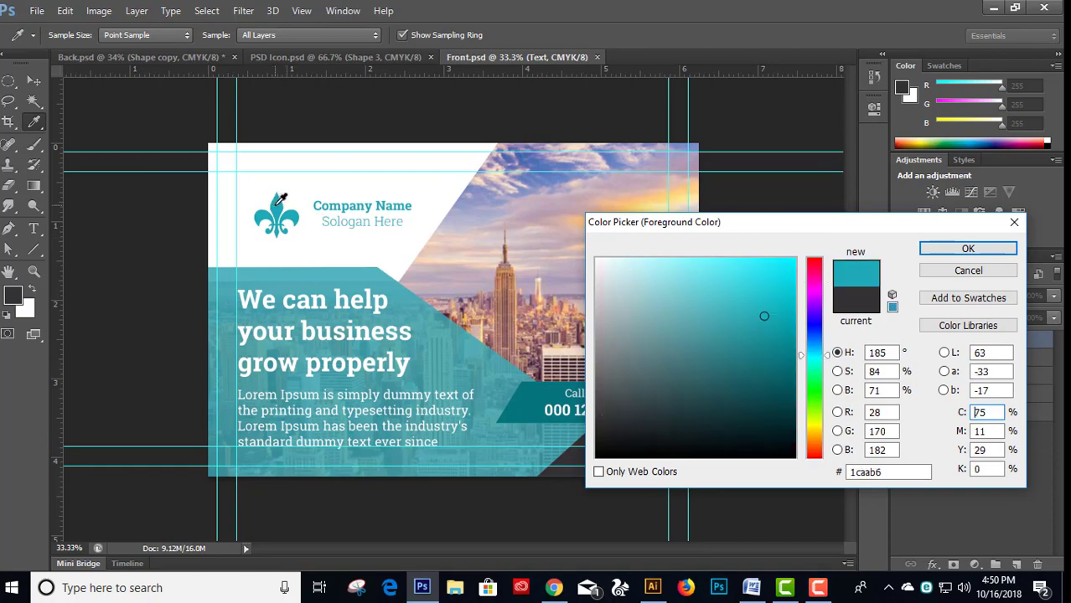
{"action": "key", "text": "Return"}
{"action": "left_click", "coordinate": [29, 314]}
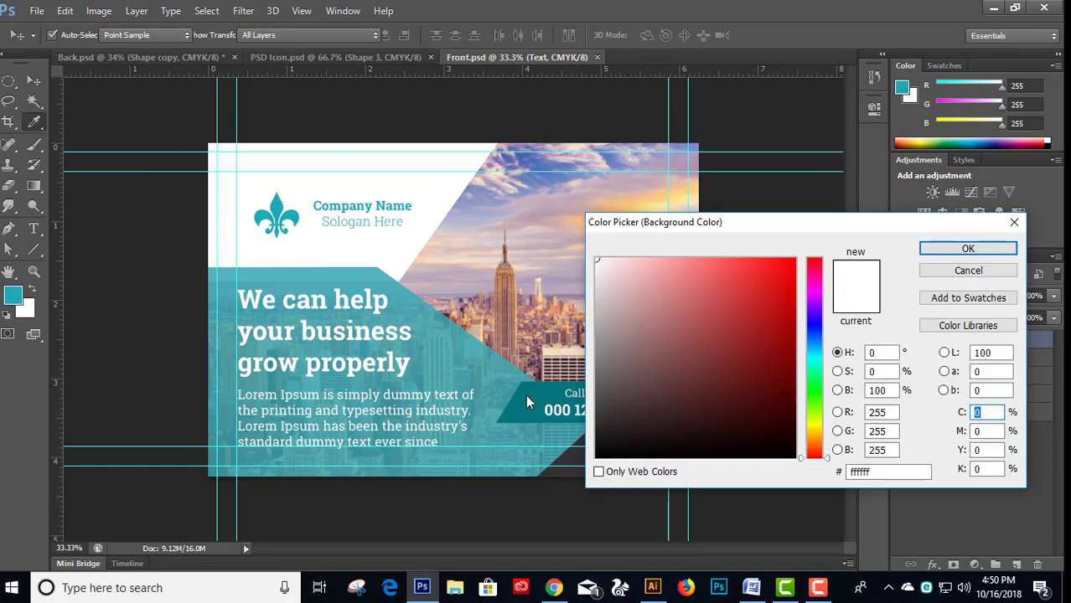
{"action": "left_click", "coordinate": [520, 407]}
{"action": "key", "text": "Return"}
- Fill the Shape copy panel in Back.psd with teal #1caab6
{"action": "left_click", "coordinate": [347, 57]}
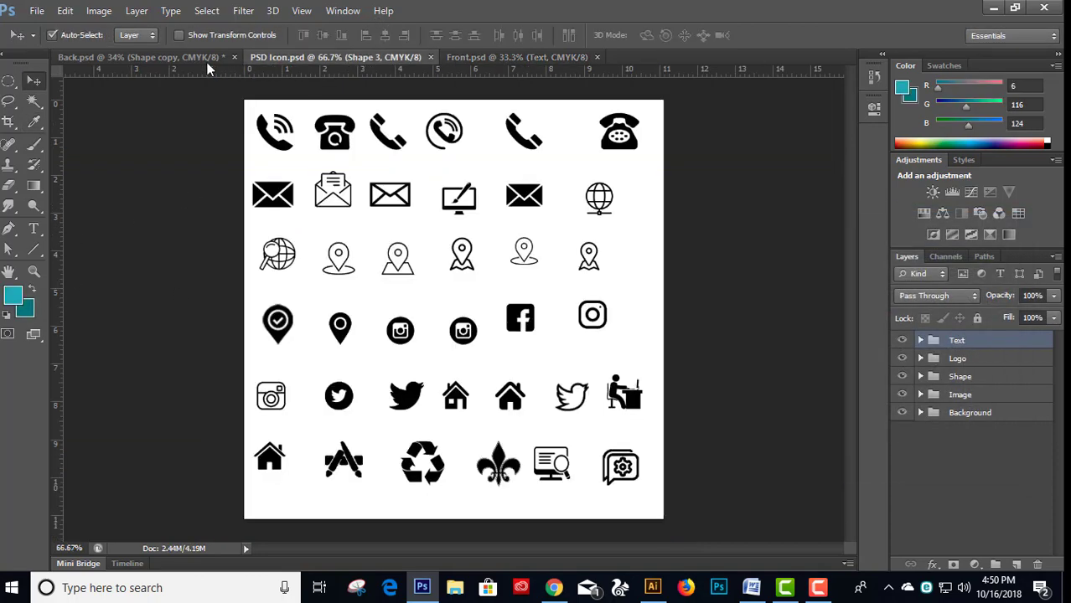
{"action": "left_click", "coordinate": [197, 57]}
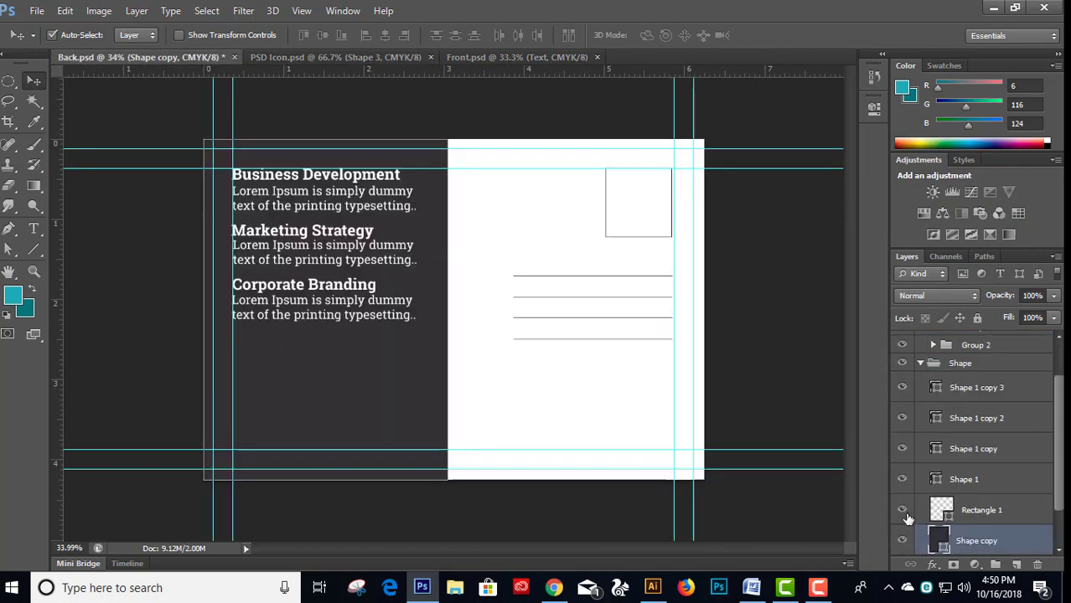
{"action": "scroll", "coordinate": [944, 519], "scroll_direction": "down", "scroll_amount": 2}
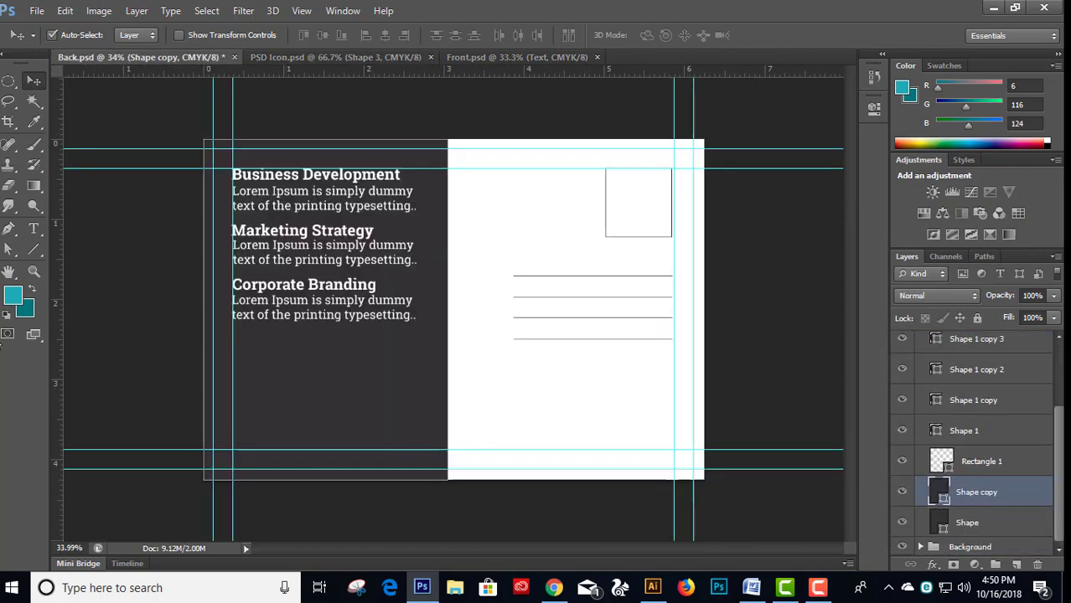
{"action": "double_click", "coordinate": [939, 492]}
{"action": "left_click", "coordinate": [17, 295]}
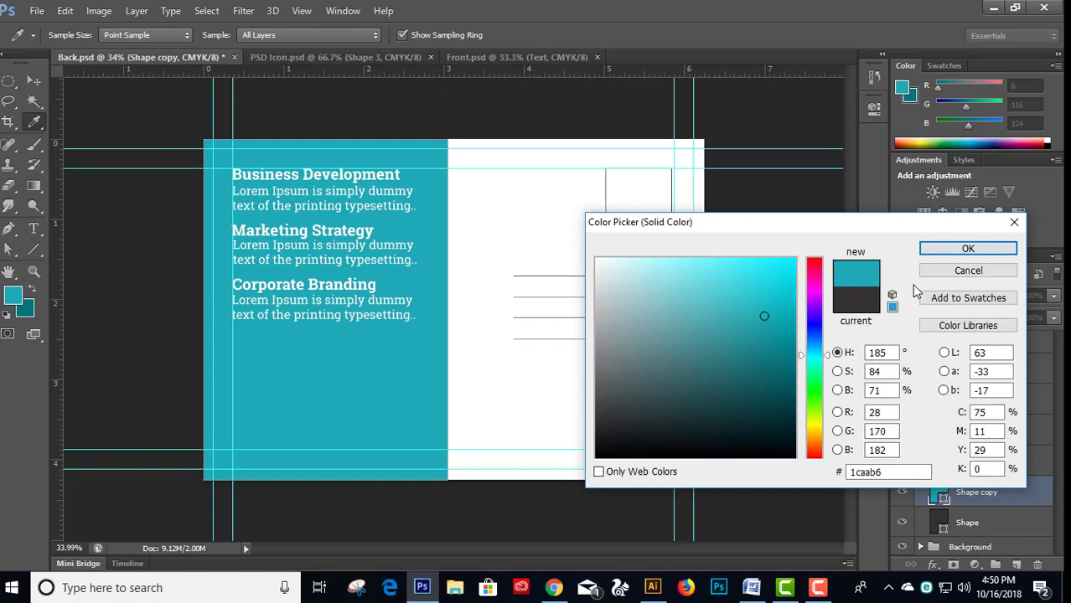
{"action": "left_click", "coordinate": [968, 249]}
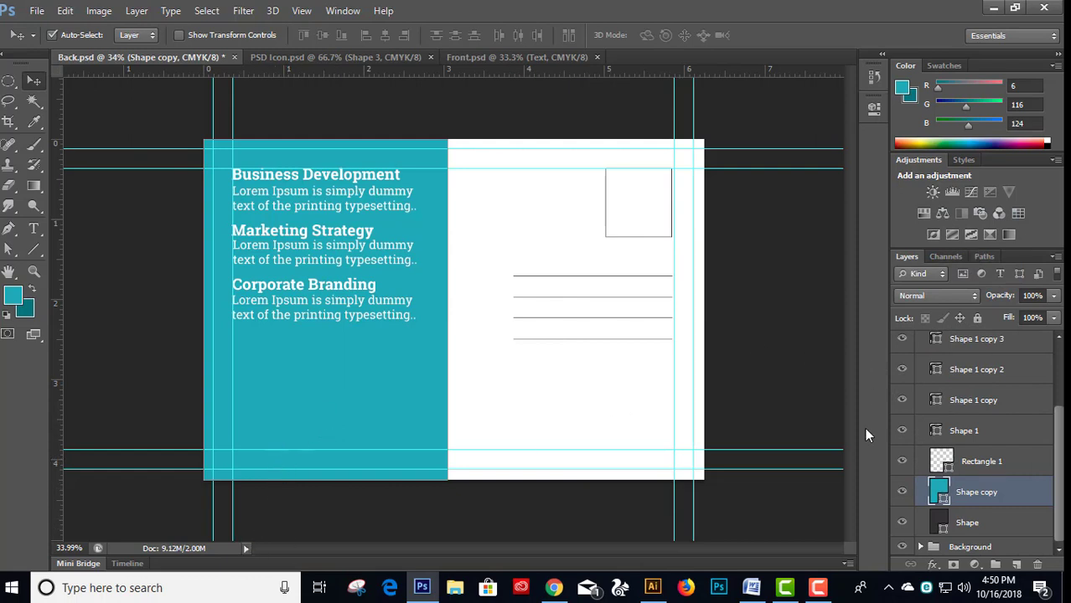
- Shrink the teal shape copy into a short strip along the bottom of the dark panel
{"action": "left_click", "coordinate": [65, 10]}
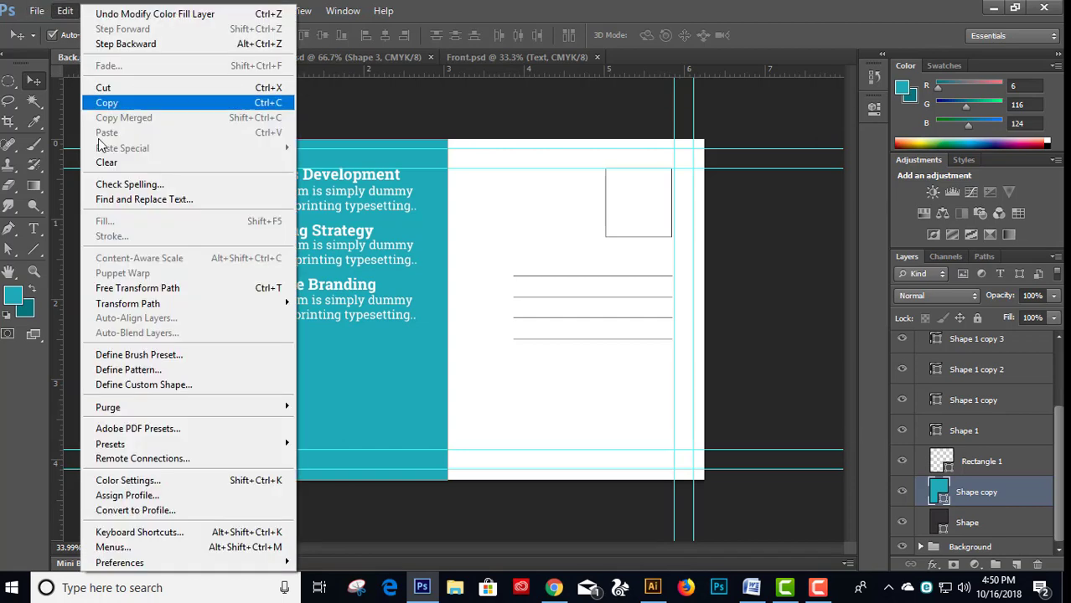
{"action": "left_click", "coordinate": [126, 287]}
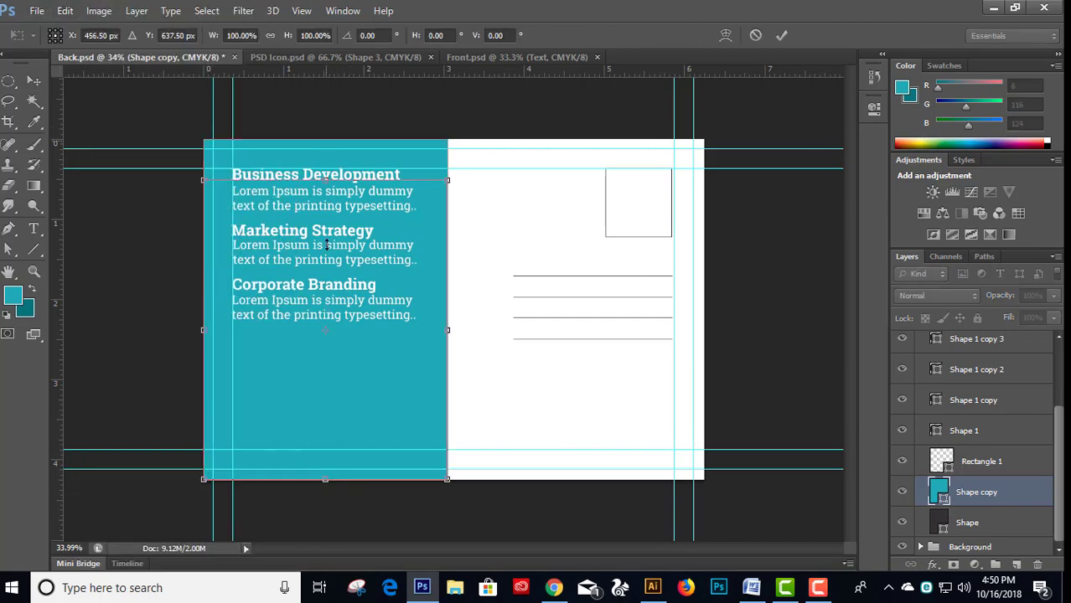
{"action": "left_click_drag", "start_coordinate": [326, 244], "coordinate": [324, 356]}
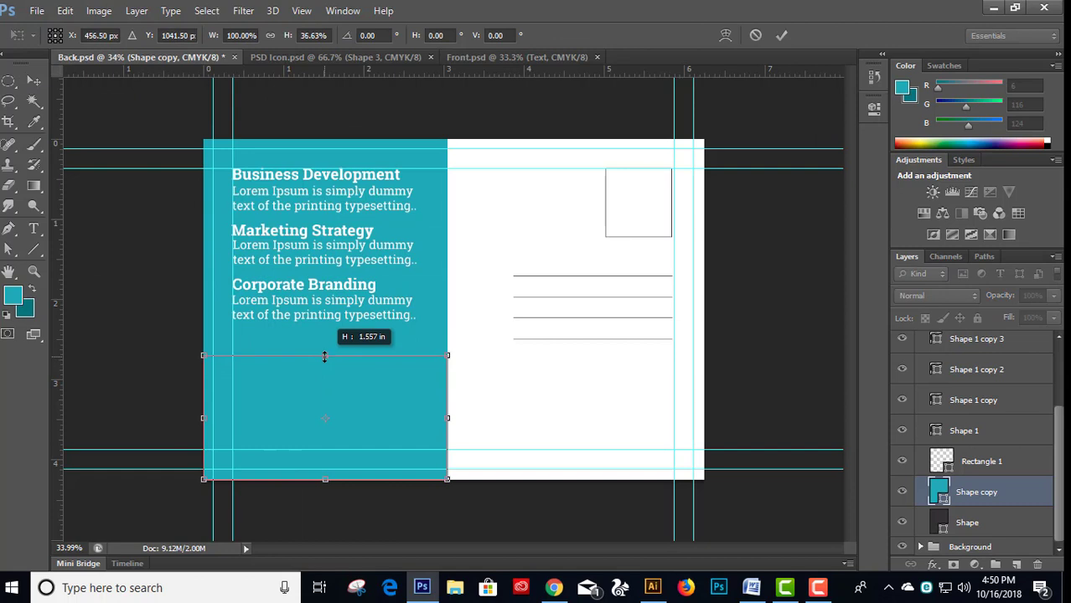
{"action": "key", "text": "Return"}
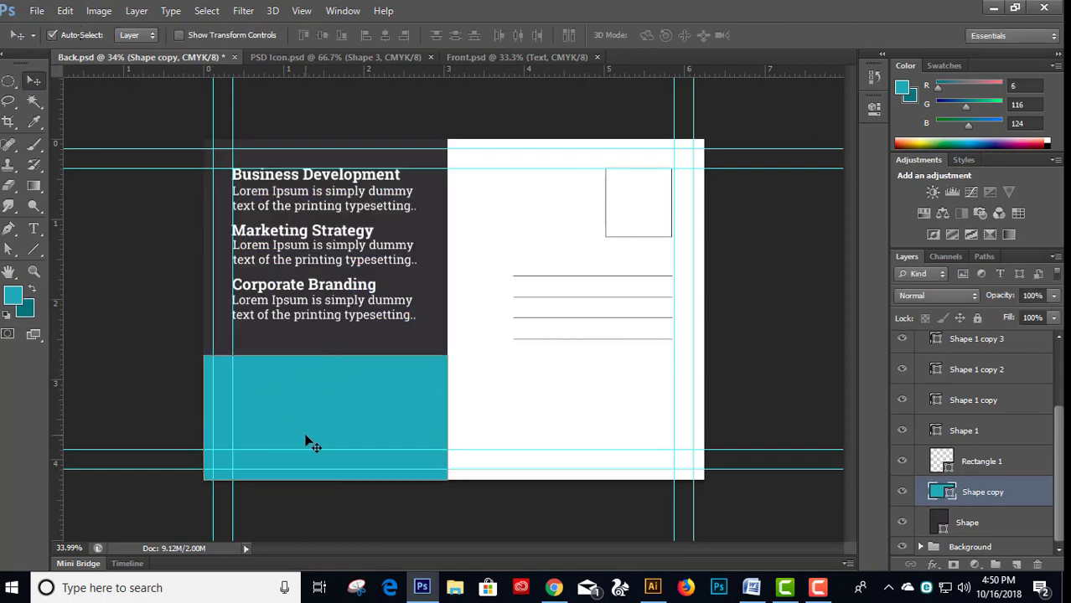
{"action": "key", "text": "ctrl+t"}
{"action": "left_click_drag", "start_coordinate": [325, 356], "coordinate": [321, 374]}
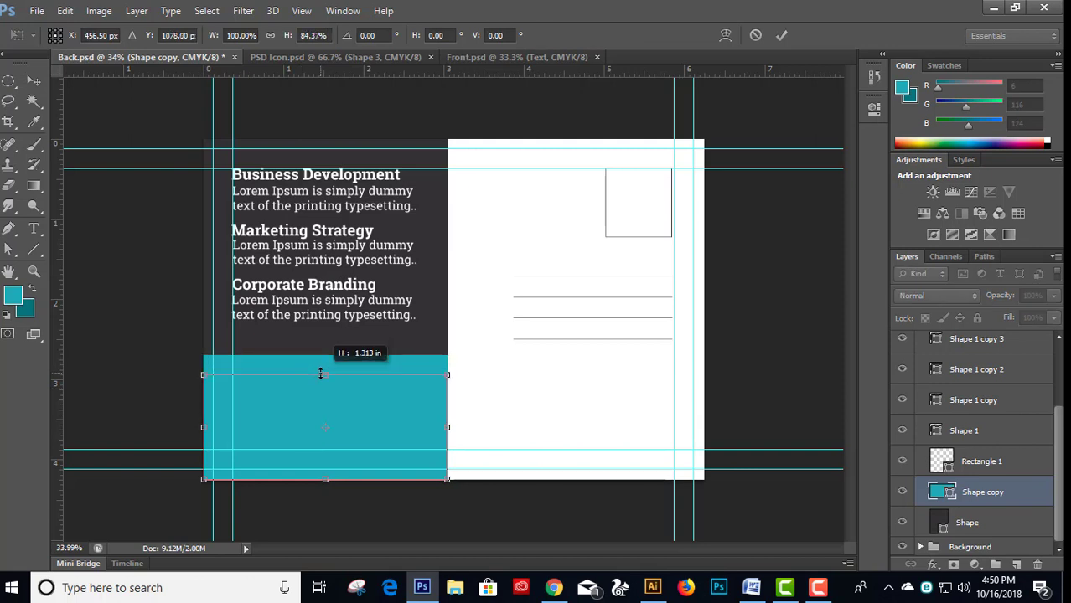
{"action": "key", "text": "Return"}
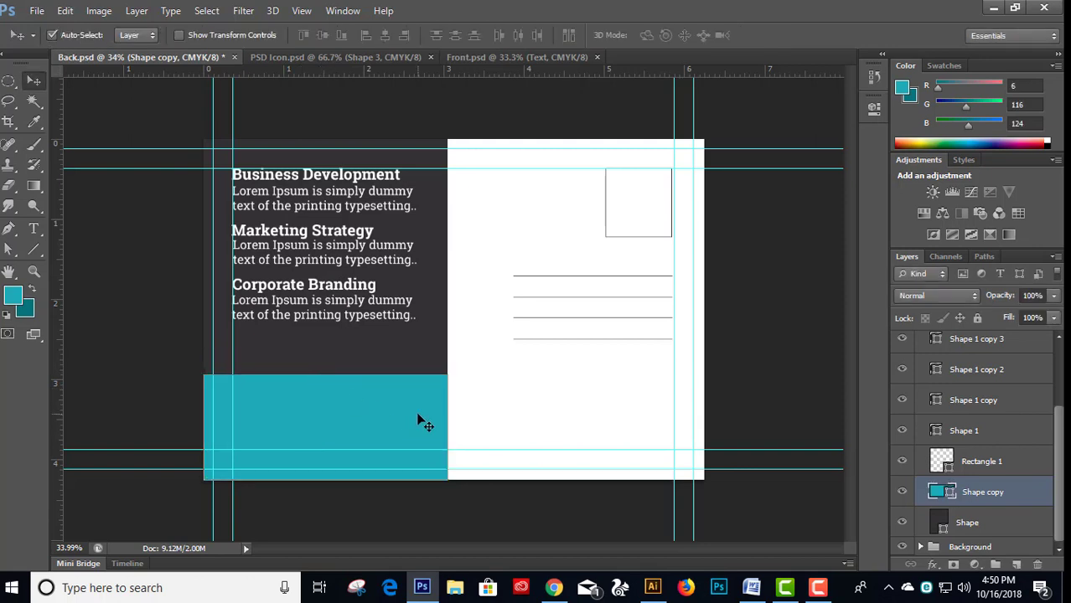
- Drag the strip's top-right point rightward so its edge slants into the white half
{"action": "key", "text": "a"}
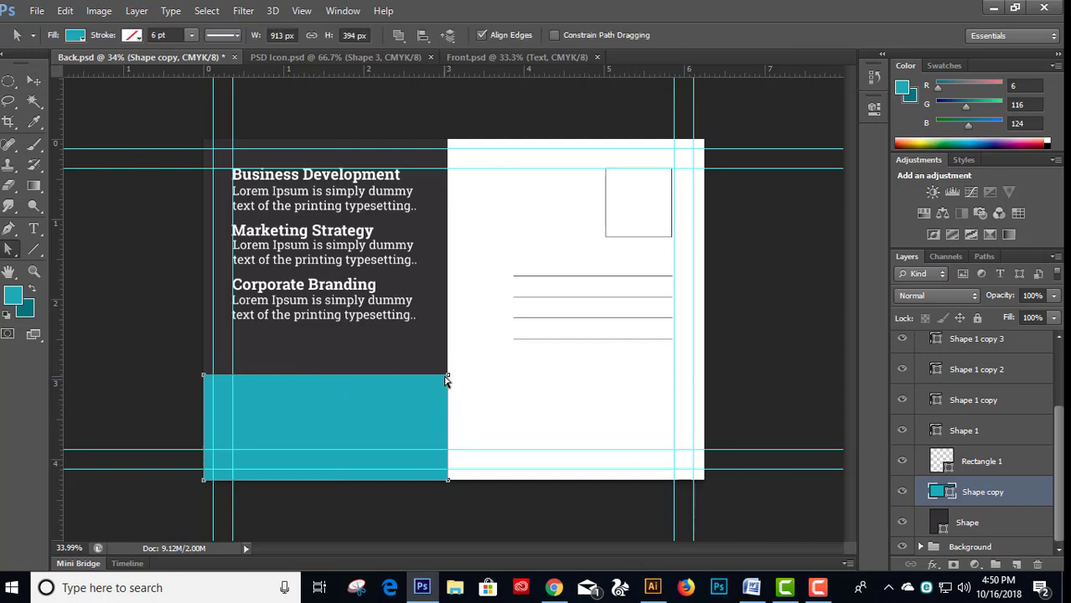
{"action": "left_click_drag", "start_coordinate": [448, 375], "coordinate": [482, 375]}
{"action": "left_click", "coordinate": [124, 325]}
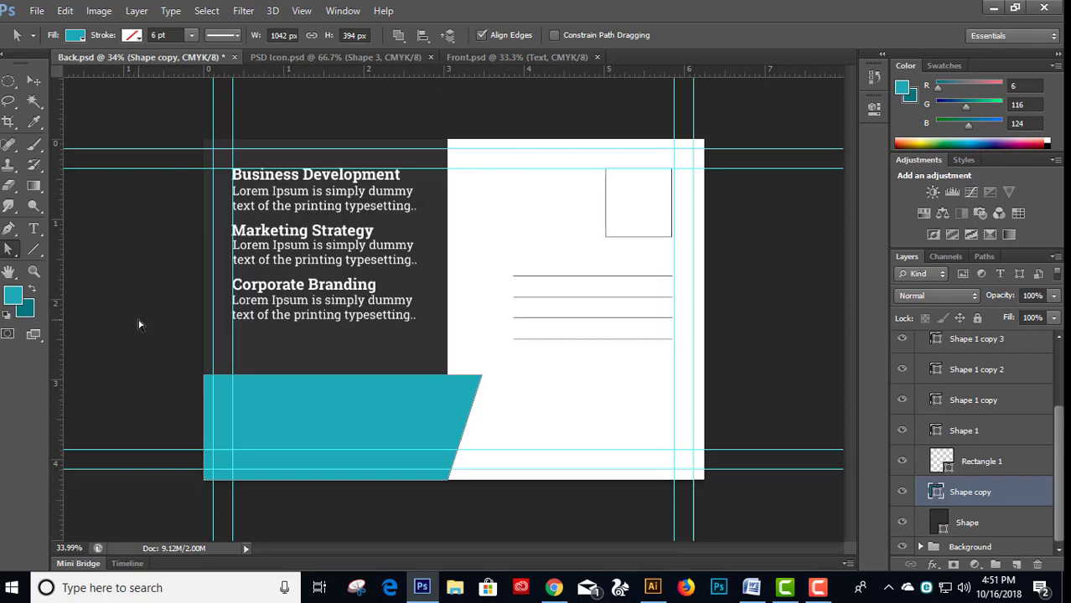
{"action": "key", "text": "t"}
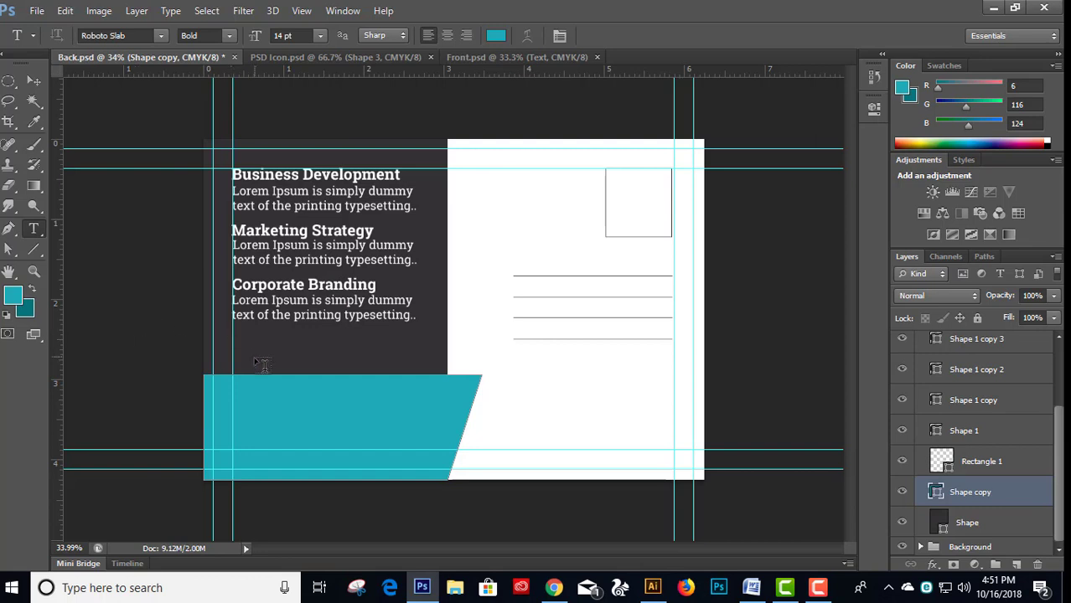
- Type the 'Our Advantage' heading below the existing headings
{"action": "left_click", "coordinate": [253, 365]}
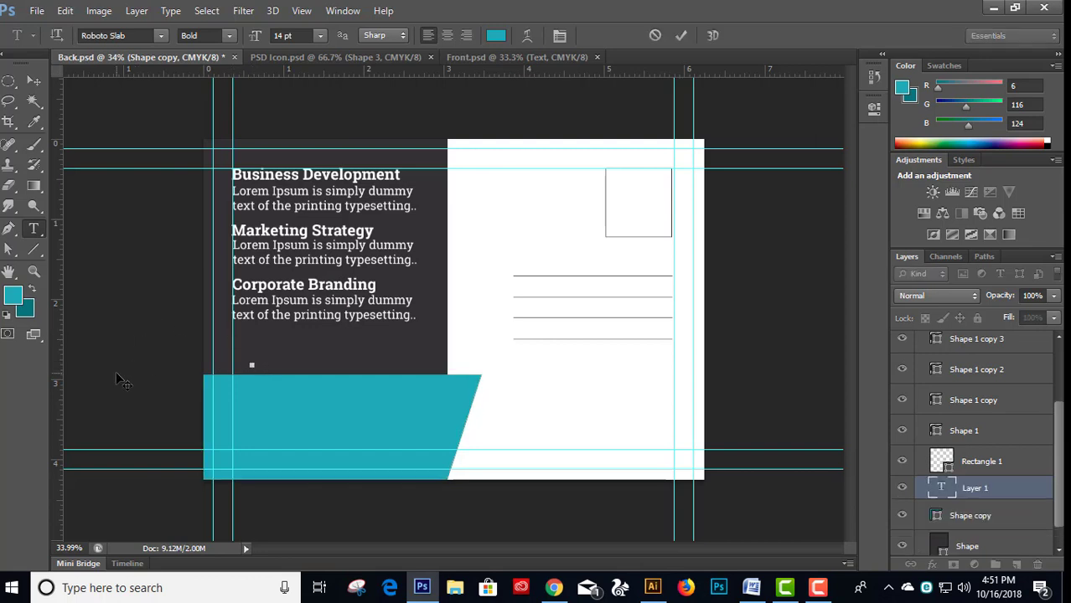
{"action": "type", "text": "Our Ad"}
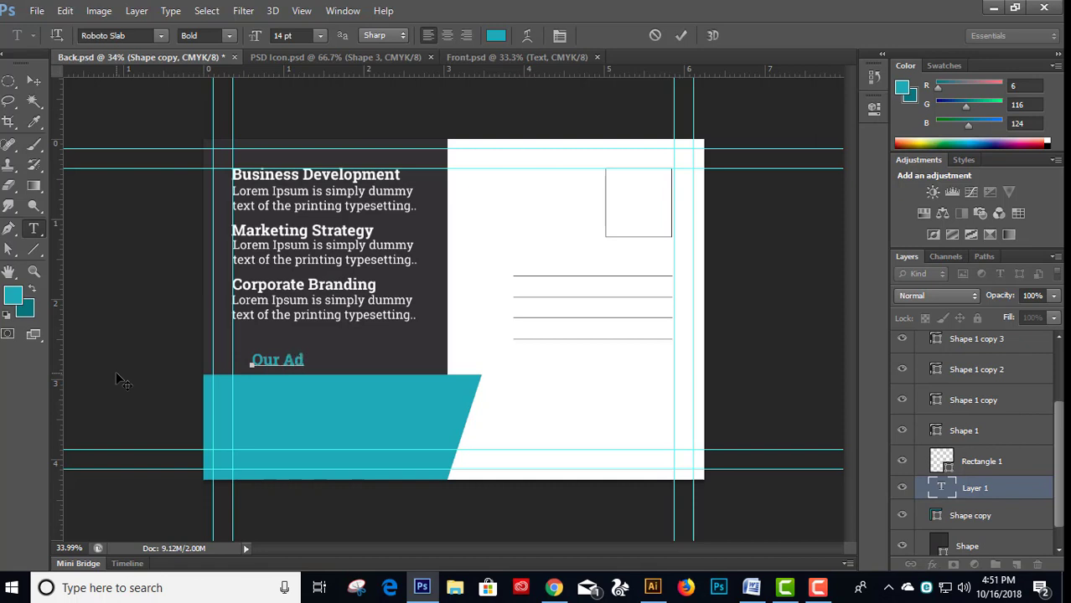
{"action": "type", "text": "vanta"}
{"action": "type", "text": "ge"}
{"action": "left_click", "coordinate": [31, 84]}
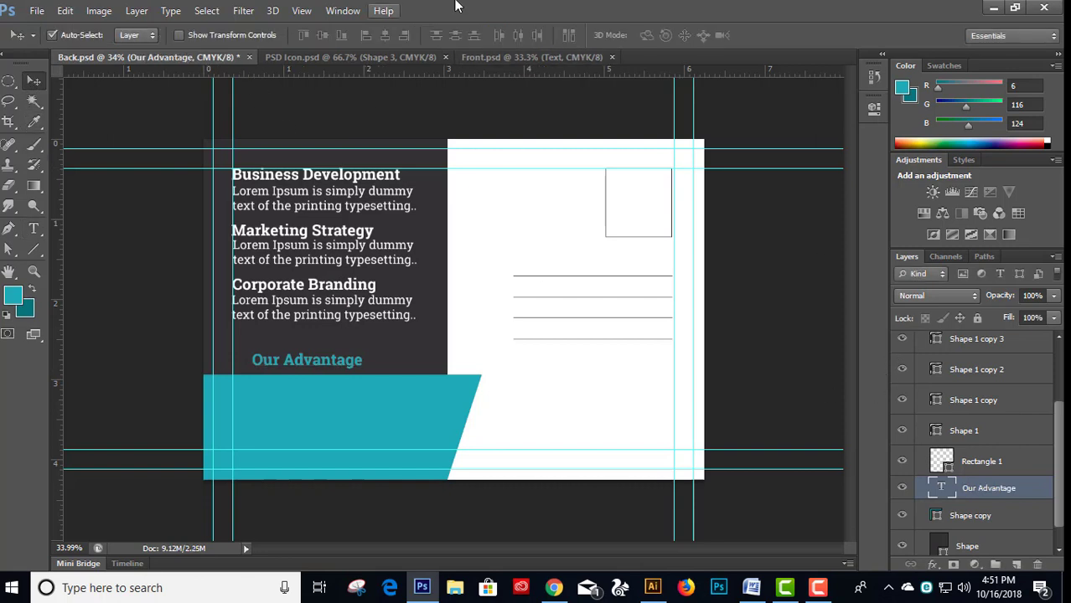
- Make the 'Our Advantage' heading white and align it with the headings above
{"action": "key", "text": "t"}
{"action": "left_click", "coordinate": [495, 36]}
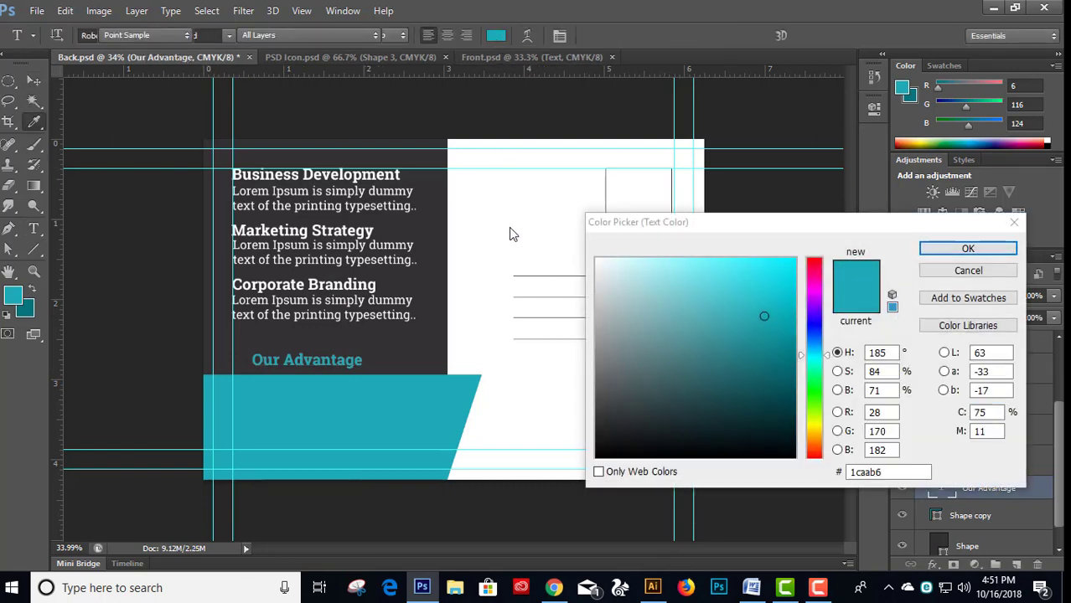
{"action": "left_click", "coordinate": [509, 228]}
{"action": "left_click", "coordinate": [967, 249]}
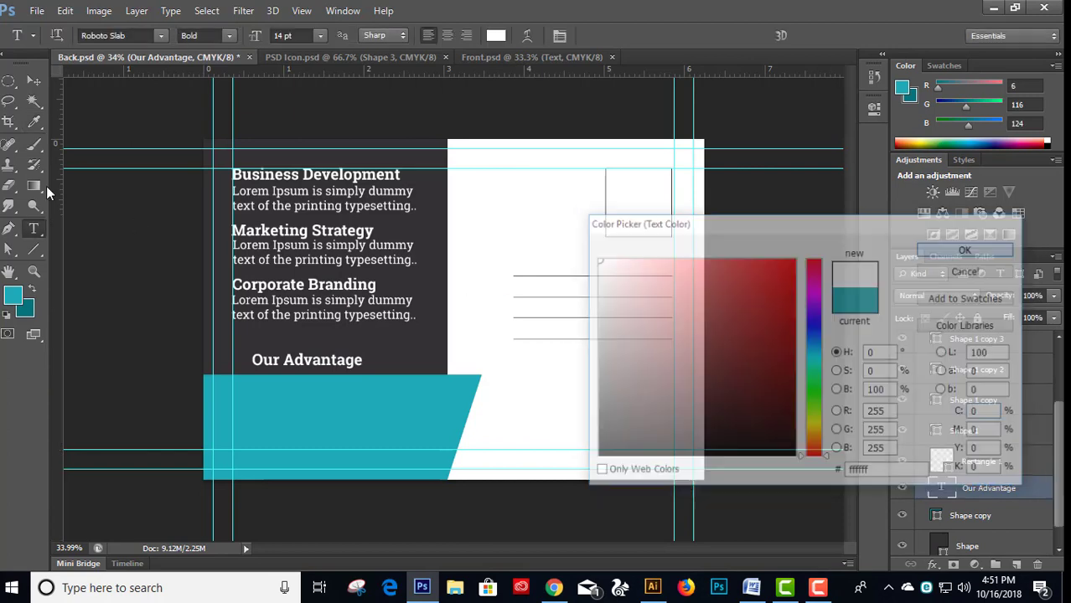
{"action": "left_click", "coordinate": [35, 80]}
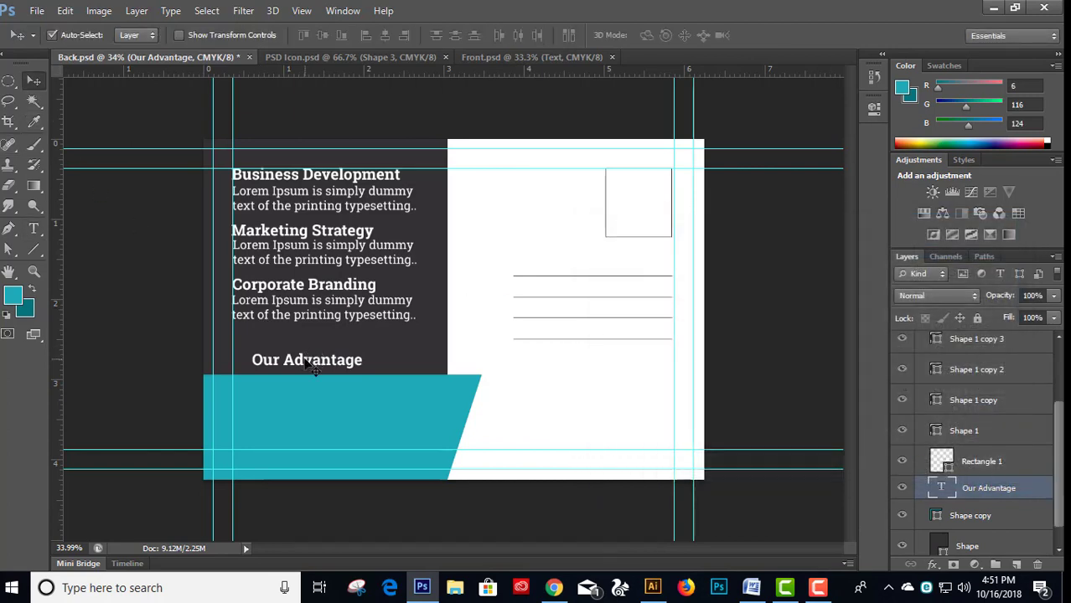
{"action": "left_click_drag", "start_coordinate": [307, 361], "coordinate": [289, 355]}
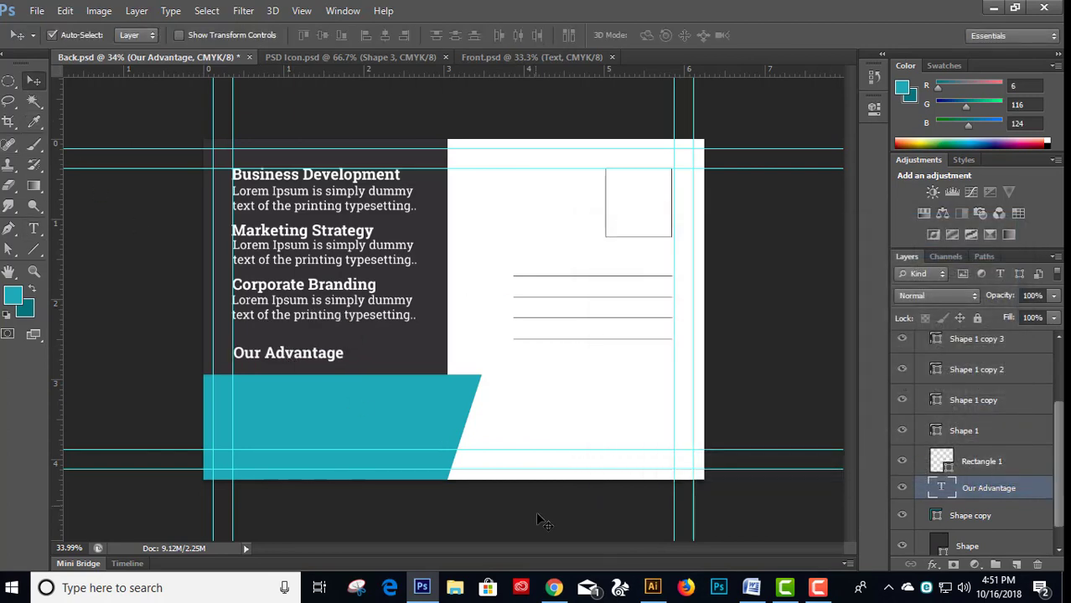
- Copy the opening lines under 'Where can I get some?' on lipsum.com, then return to Photoshop
{"action": "left_click", "coordinate": [554, 587]}
{"action": "scroll", "coordinate": [402, 469], "scroll_direction": "down", "scroll_amount": 5}
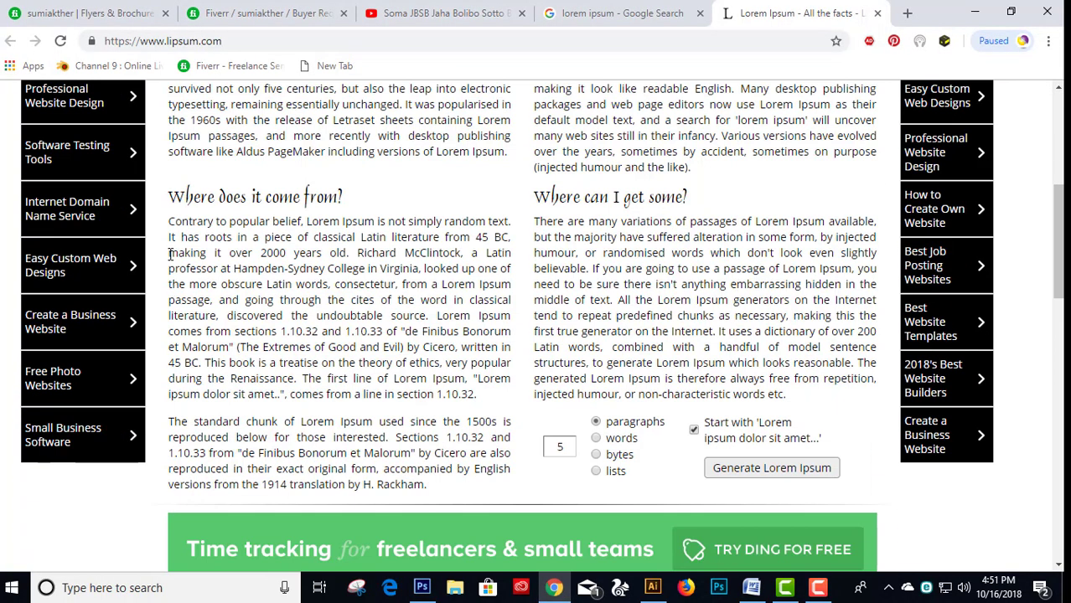
{"action": "scroll", "coordinate": [164, 187], "scroll_direction": "up", "scroll_amount": 3}
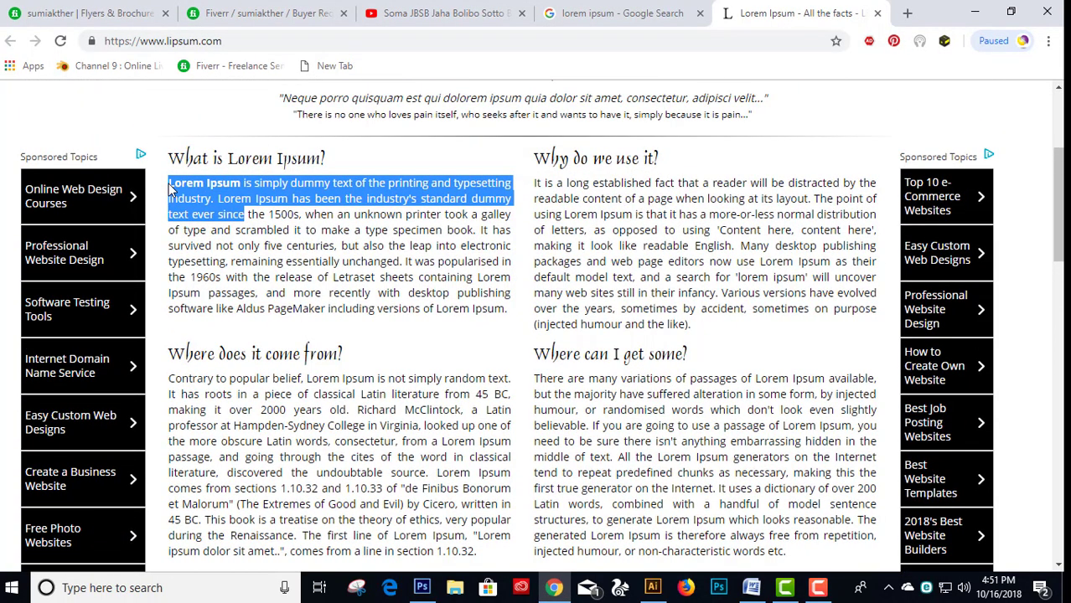
{"action": "left_click_drag", "start_coordinate": [233, 206], "coordinate": [270, 210]}
{"action": "left_click", "coordinate": [185, 189]}
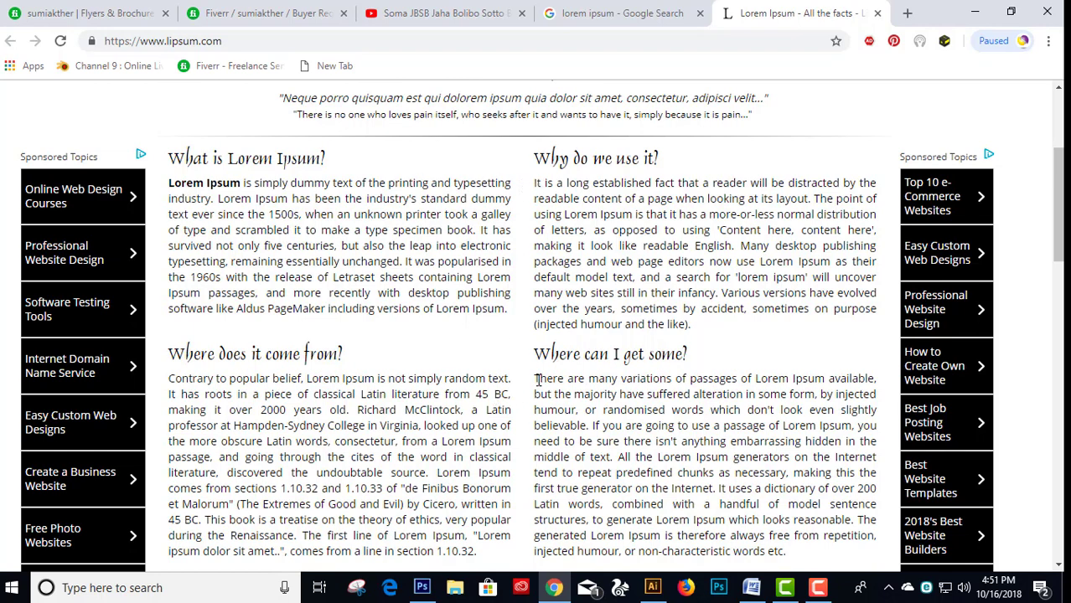
{"action": "mouse_move", "coordinate": [538, 380]}
{"action": "left_mouse_down"}
{"action": "mouse_move", "coordinate": [772, 427]}
{"action": "mouse_move", "coordinate": [590, 442]}
{"action": "mouse_move", "coordinate": [584, 426]}
{"action": "left_mouse_up"}
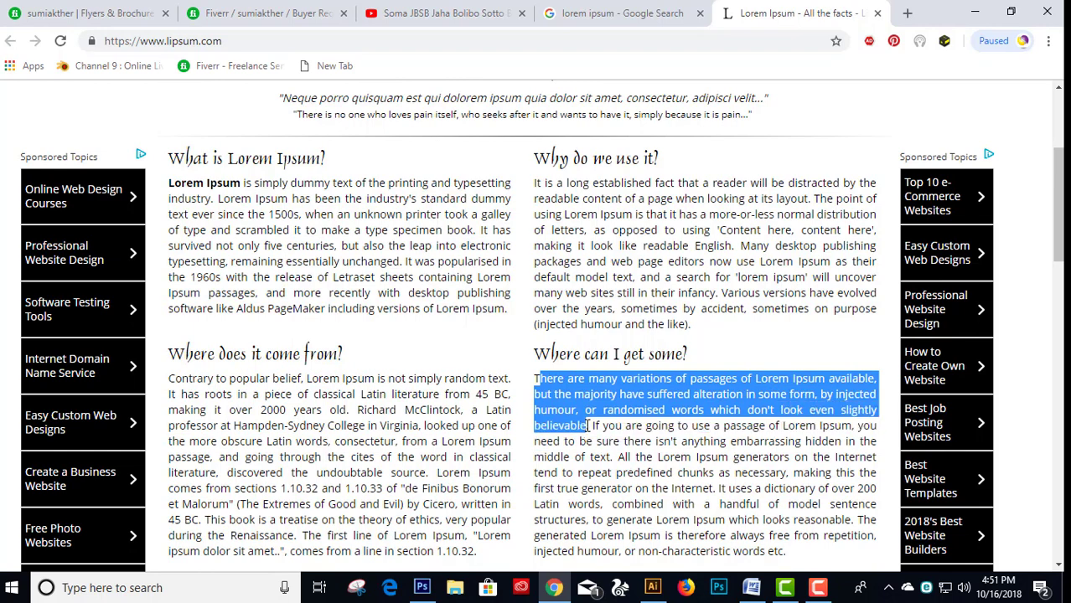
{"action": "left_click", "coordinate": [421, 587]}
- Paste the copied Lorem Ipsum line as text and correct its first letter to 'T'
{"action": "key", "text": "t"}
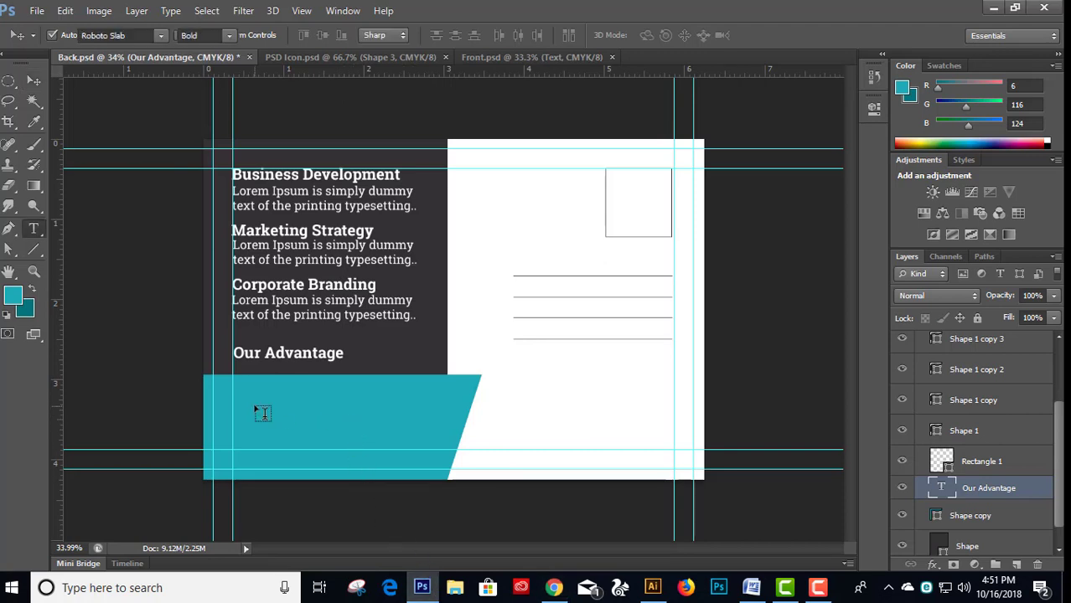
{"action": "left_click", "coordinate": [277, 416], "text": "ctrl"}
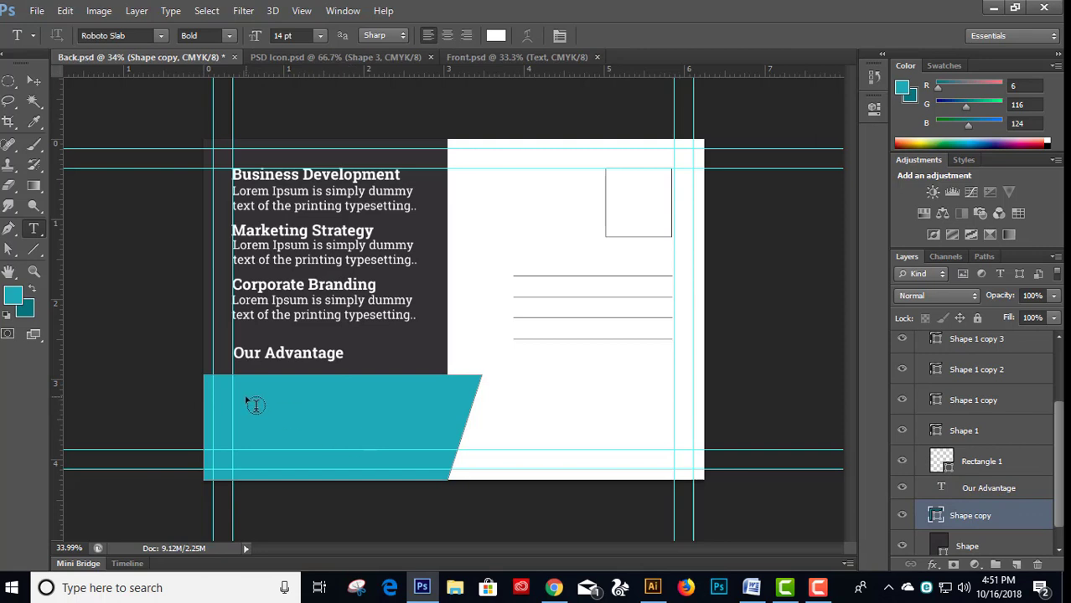
{"action": "left_click", "coordinate": [255, 405]}
{"action": "key", "text": "Escape"}
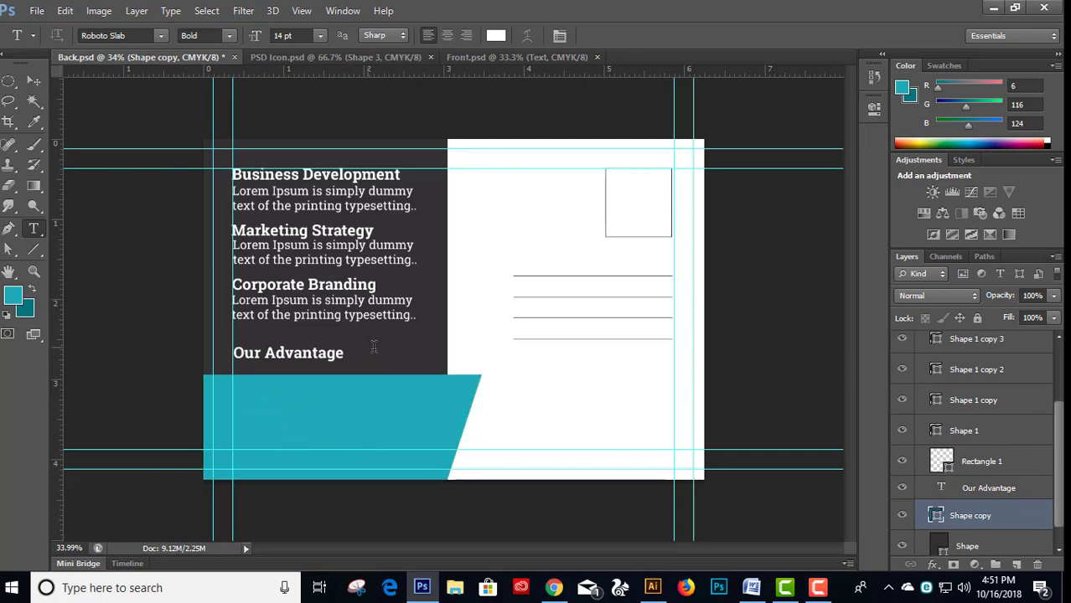
{"action": "left_click", "coordinate": [366, 345]}
{"action": "key", "text": "ctrl+v"}
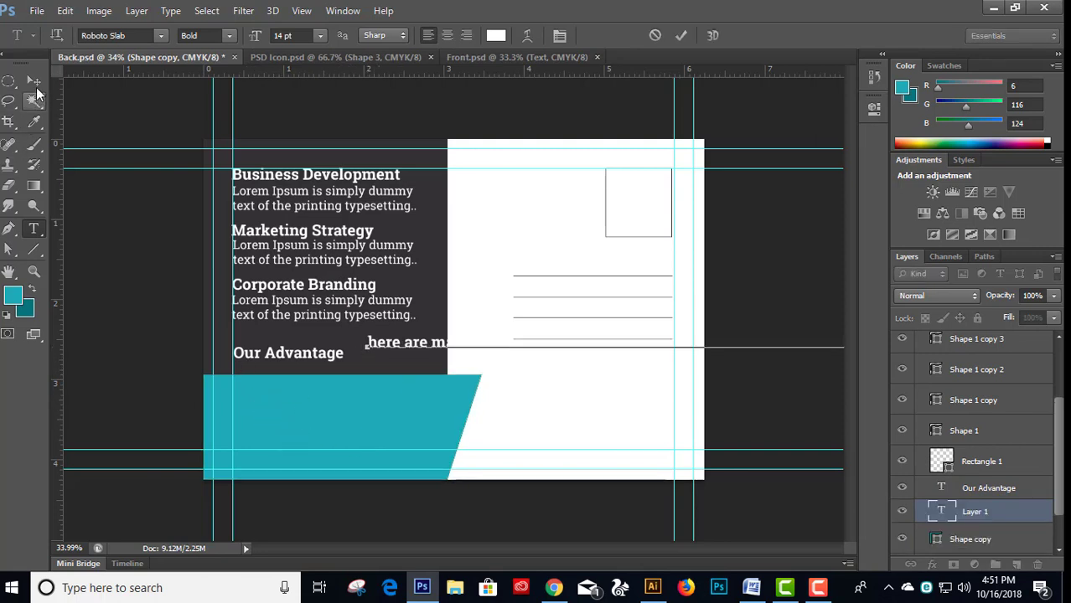
{"action": "left_click", "coordinate": [34, 81]}
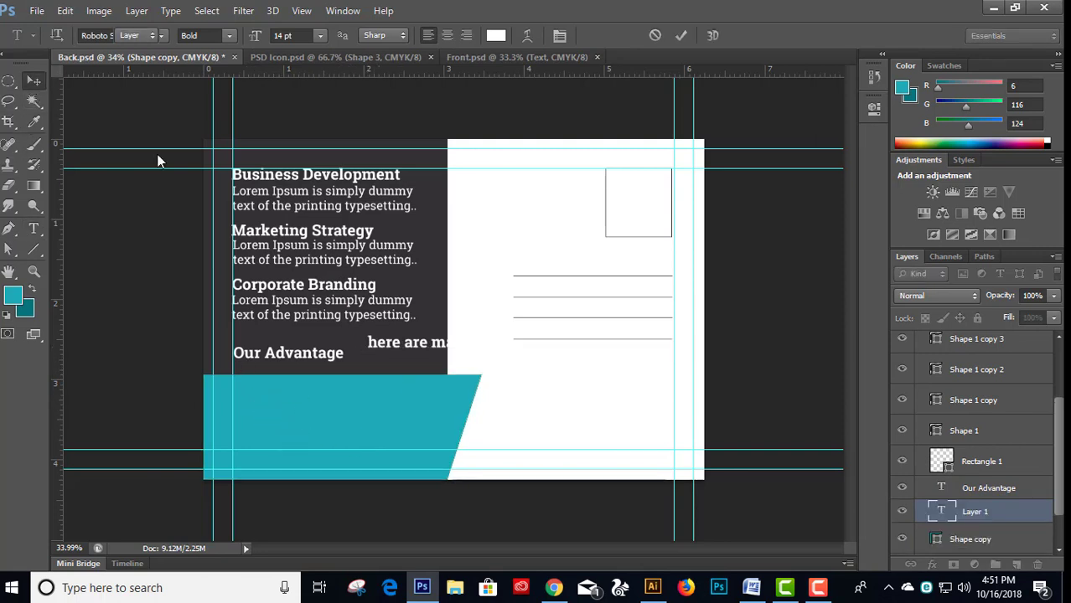
{"action": "key", "text": "t"}
{"action": "left_click", "coordinate": [366, 343]}
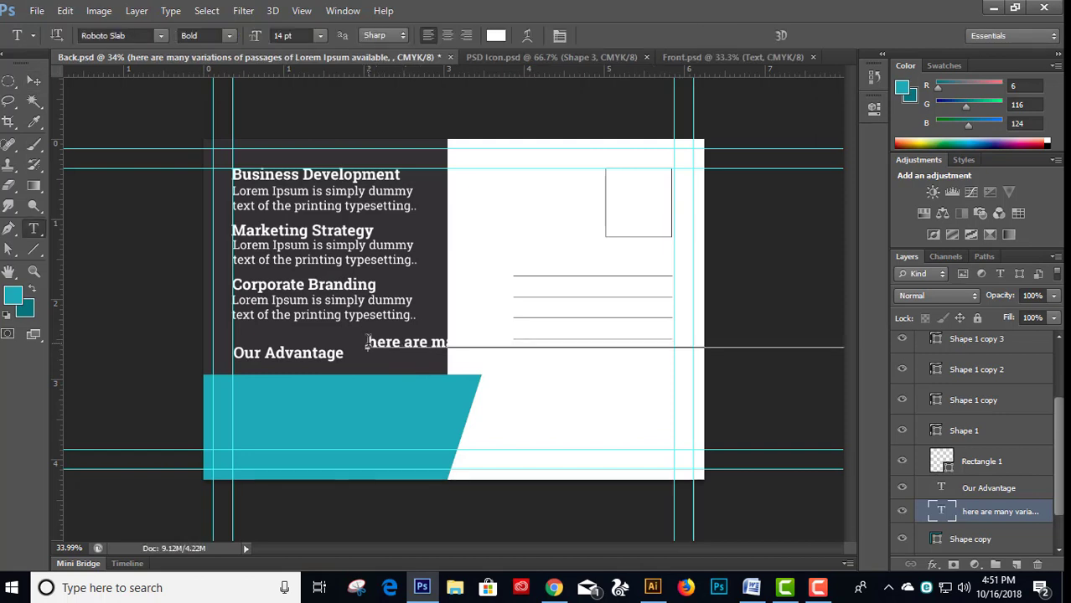
{"action": "type", "text": "T"}
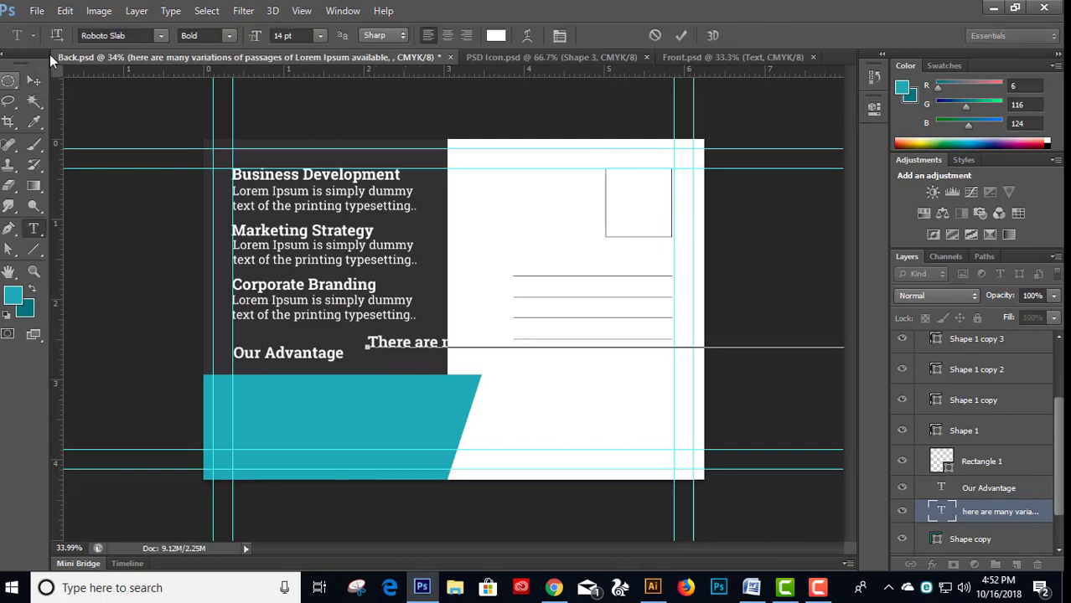
{"action": "left_click", "coordinate": [34, 83]}
- Move the pasted line onto the teal band under Our Advantage and set it to 11 pt
{"action": "left_click_drag", "start_coordinate": [417, 349], "coordinate": [281, 397]}
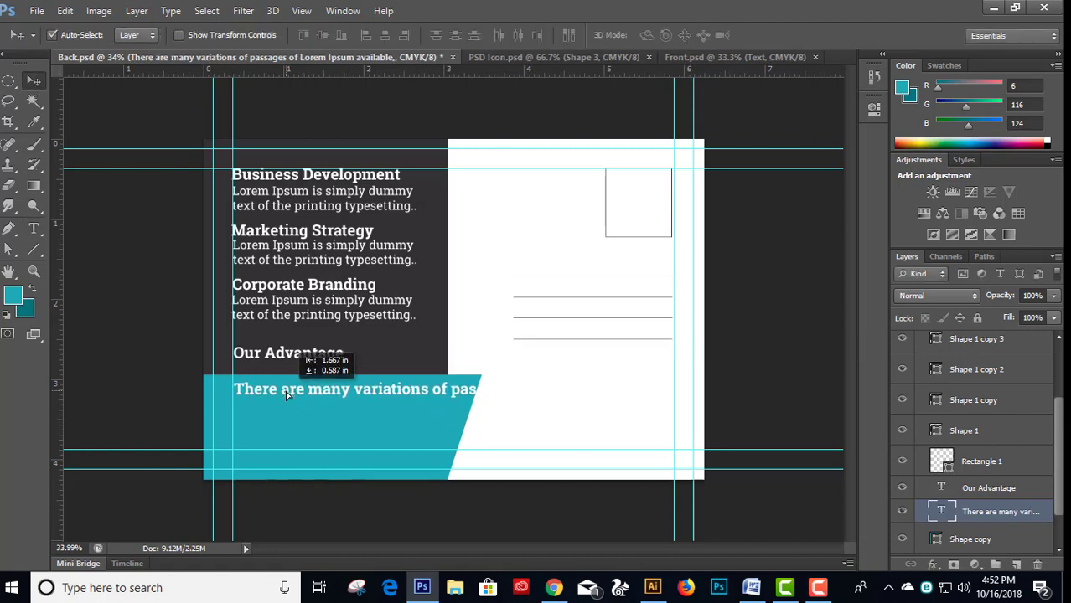
{"action": "left_click_drag", "start_coordinate": [282, 400], "coordinate": [283, 398]}
{"action": "key", "text": "t"}
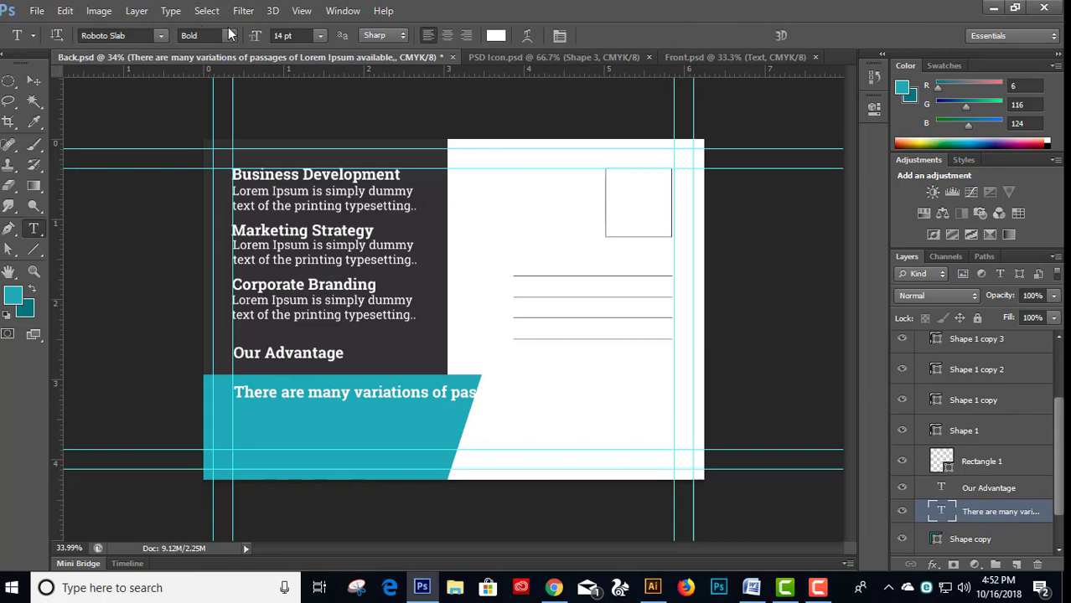
{"action": "left_click", "coordinate": [321, 36]}
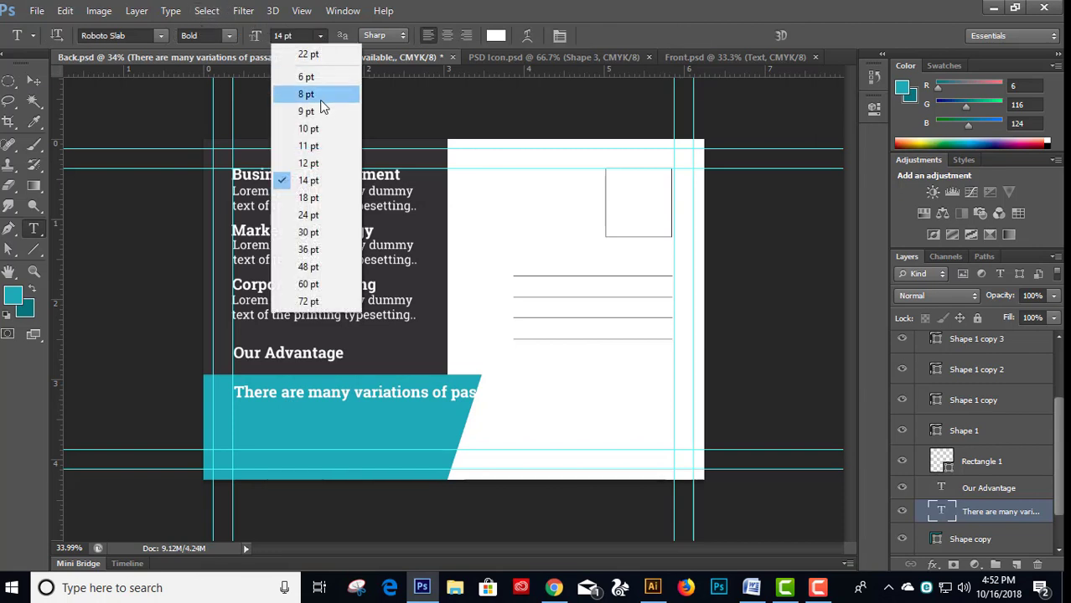
{"action": "left_click", "coordinate": [310, 146]}
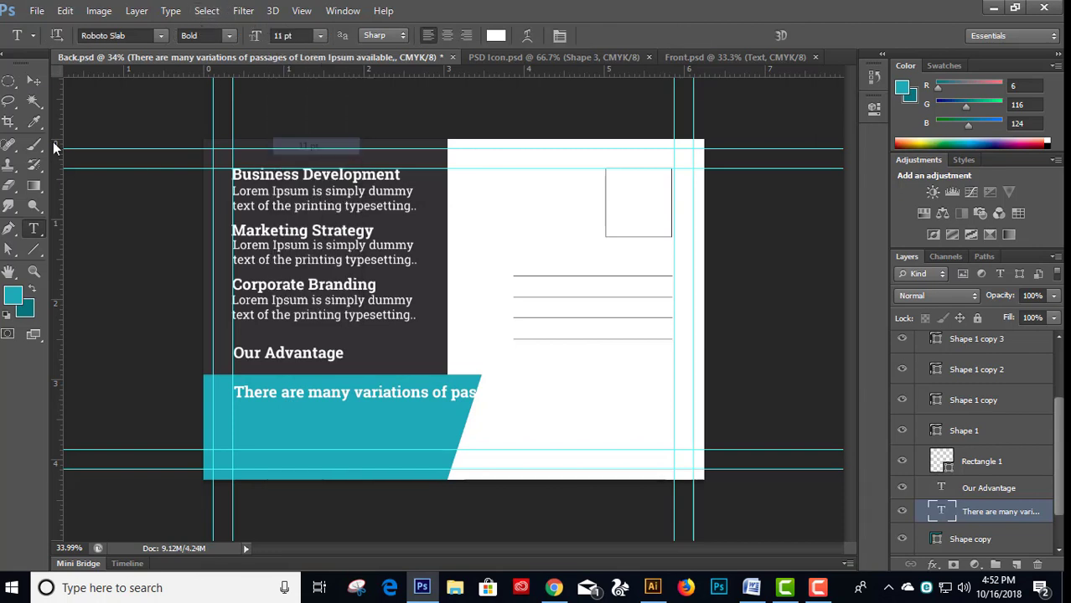
{"action": "left_click", "coordinate": [33, 80]}
{"action": "key", "text": "ctrl+plus"}
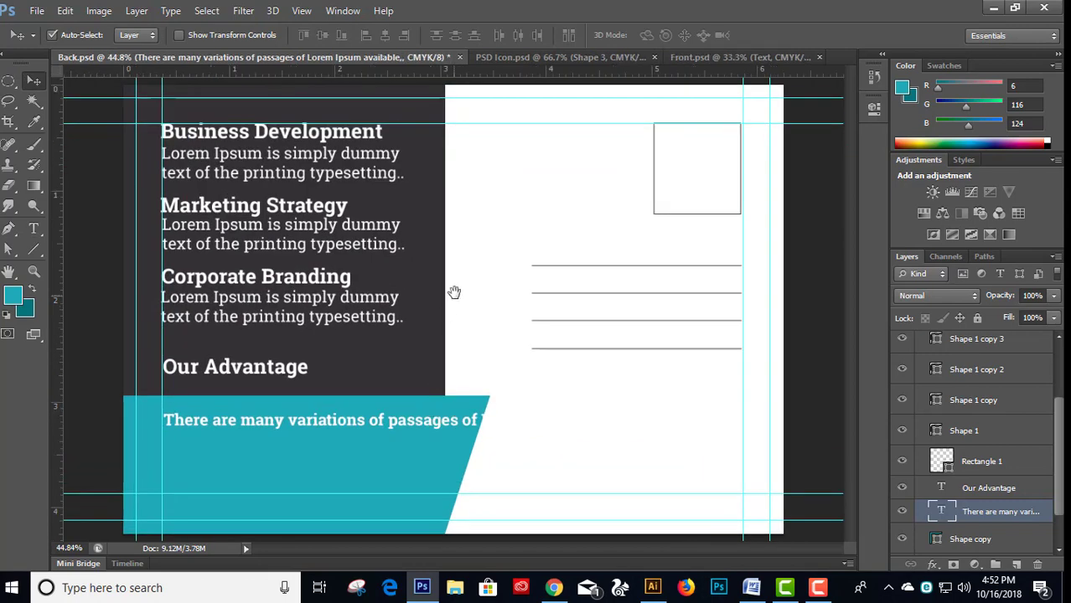
- Enlarge the band text box, rejoin 'majority', delete the stray 'of', and break after 'majority'
{"action": "scroll", "coordinate": [376, 426], "scroll_direction": "up", "scroll_amount": 3}
{"action": "mouse_move", "coordinate": [375, 425]}
{"action": "left_mouse_down"}
{"action": "mouse_move", "coordinate": [458, 261]}
{"action": "mouse_move", "coordinate": [498, 258]}
{"action": "left_mouse_up"}
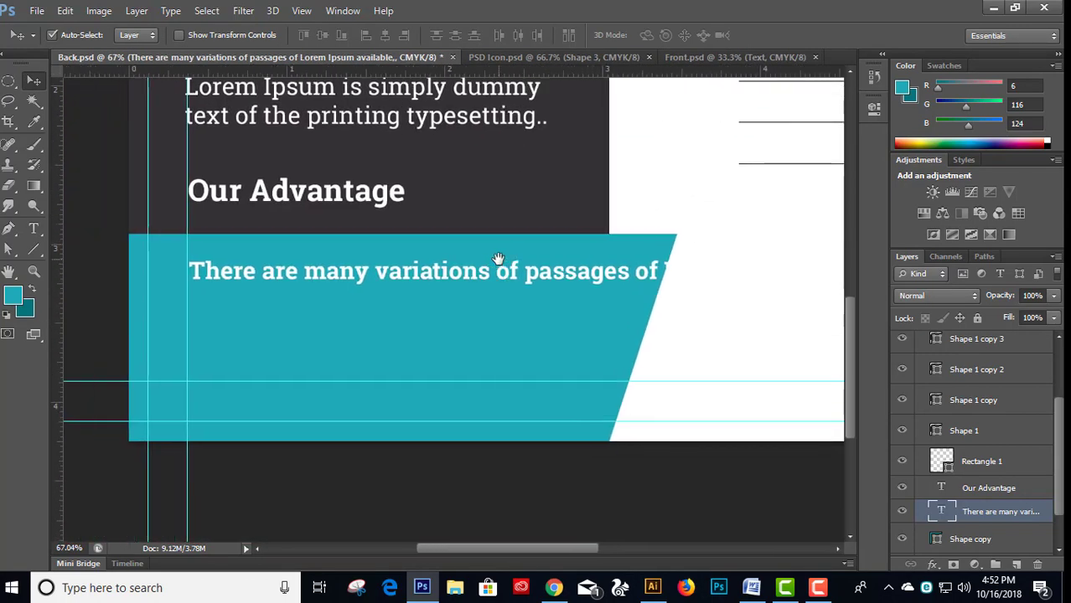
{"action": "key", "text": "t"}
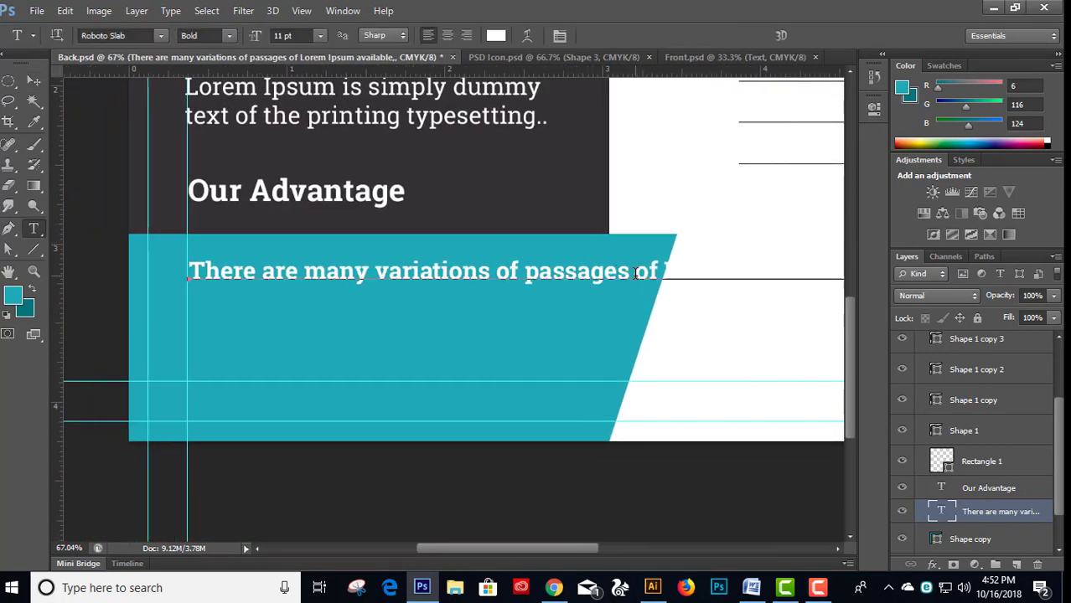
{"action": "left_click", "coordinate": [636, 278]}
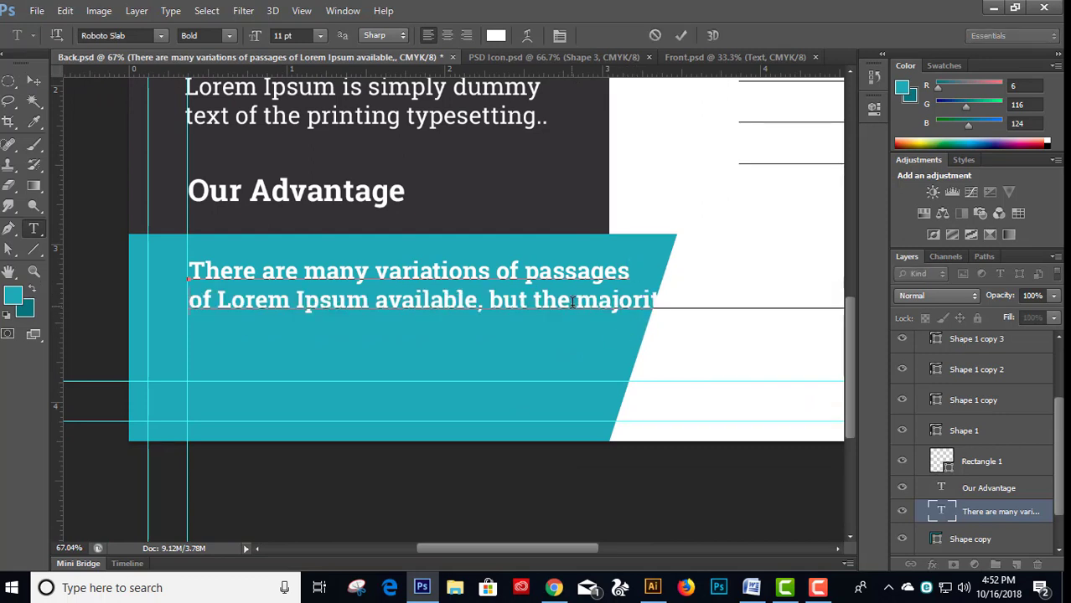
{"action": "left_click_drag", "start_coordinate": [595, 329], "coordinate": [601, 342]}
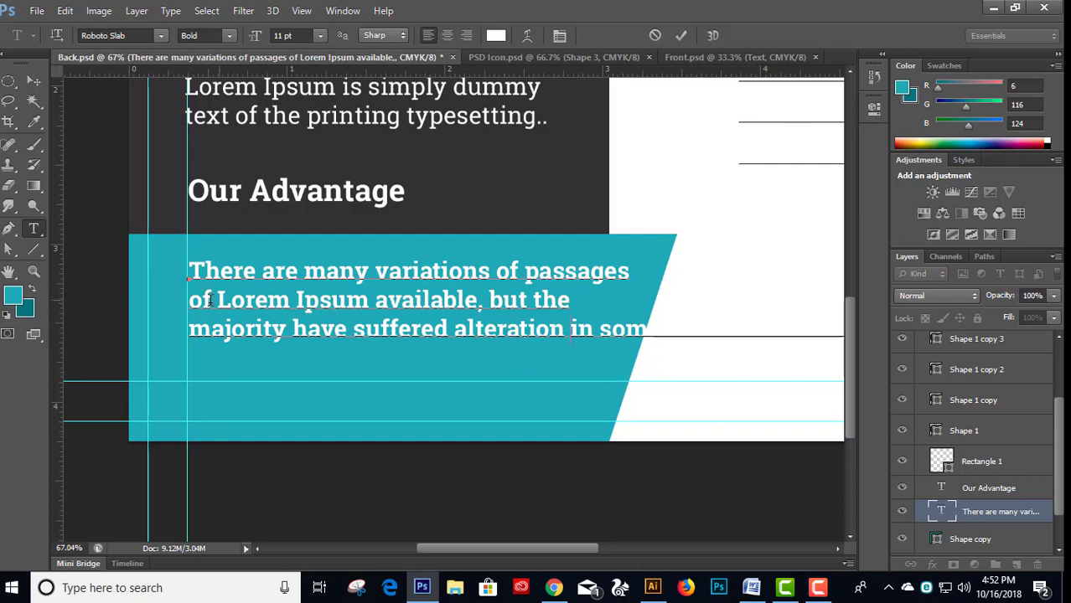
{"action": "left_click", "coordinate": [189, 328]}
{"action": "key", "text": "BackSpace"}
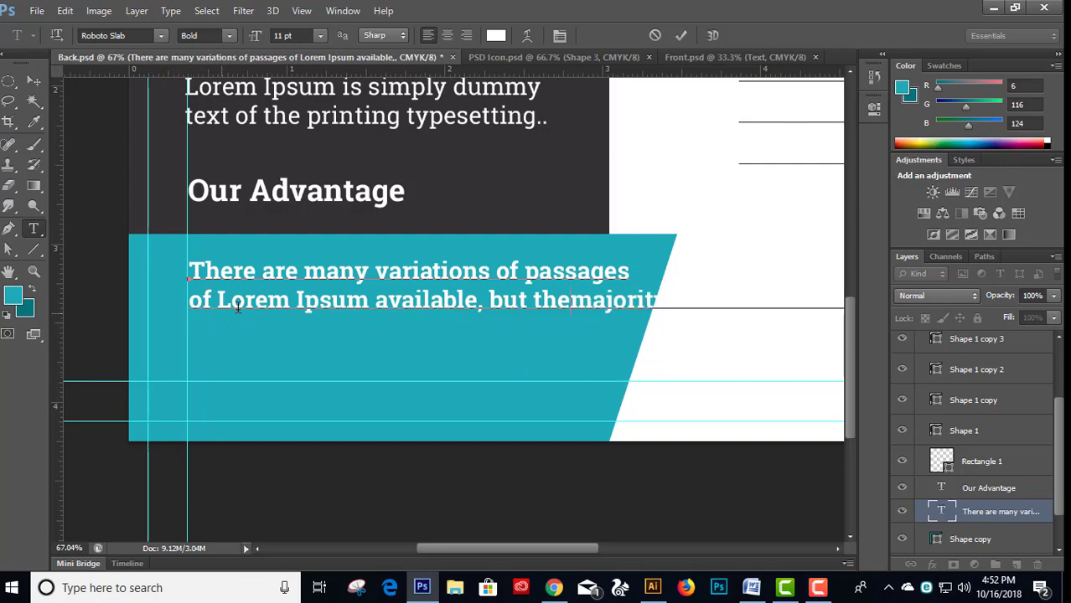
{"action": "left_click_drag", "start_coordinate": [220, 298], "coordinate": [193, 305]}
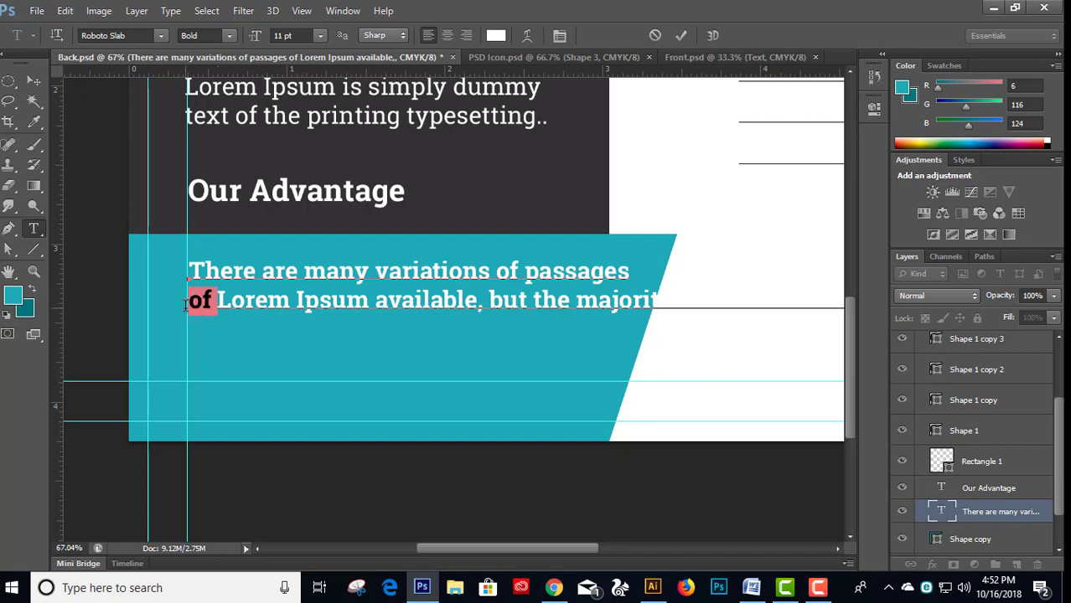
{"action": "key", "text": "BackSpace"}
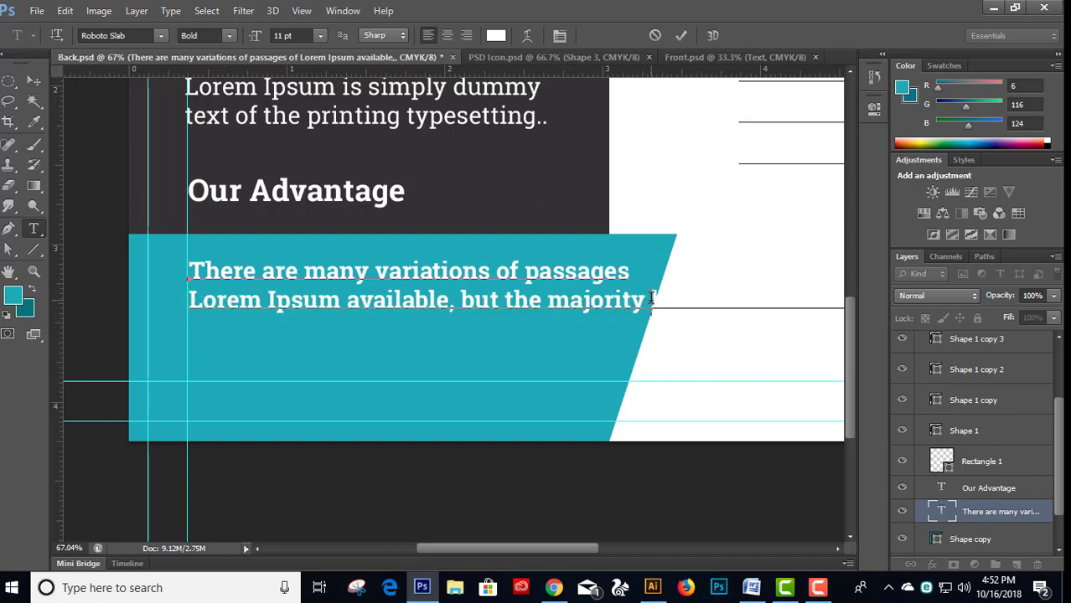
{"action": "left_click", "coordinate": [650, 299]}
{"action": "key", "text": "Return"}
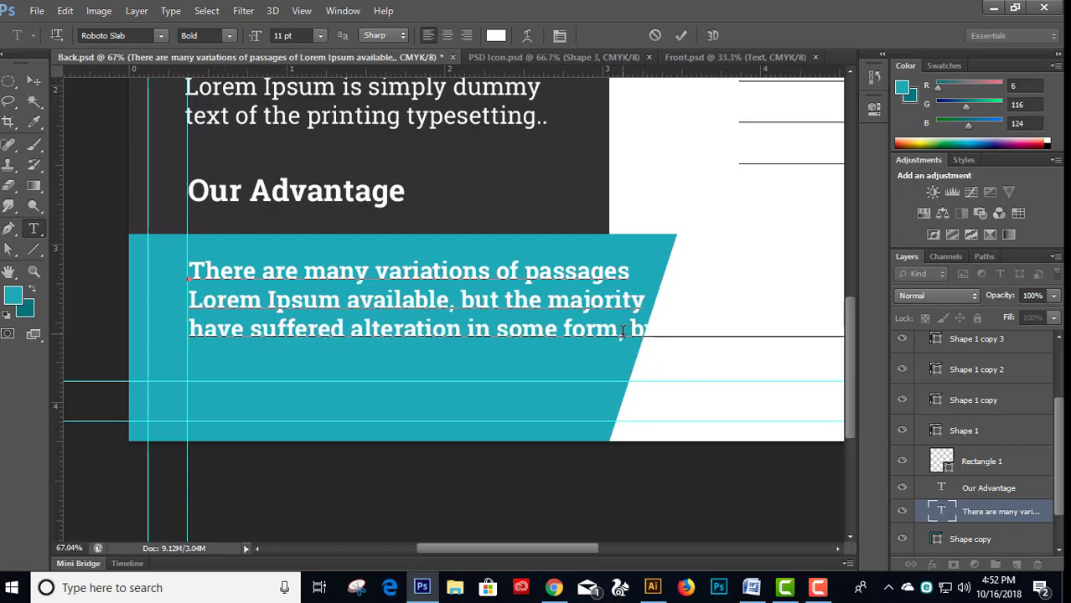
- Add line breaks after 'form,' and 'randomised' and delete the trailing 'believable' line
{"action": "left_click", "coordinate": [632, 329]}
{"action": "key", "text": "Return"}
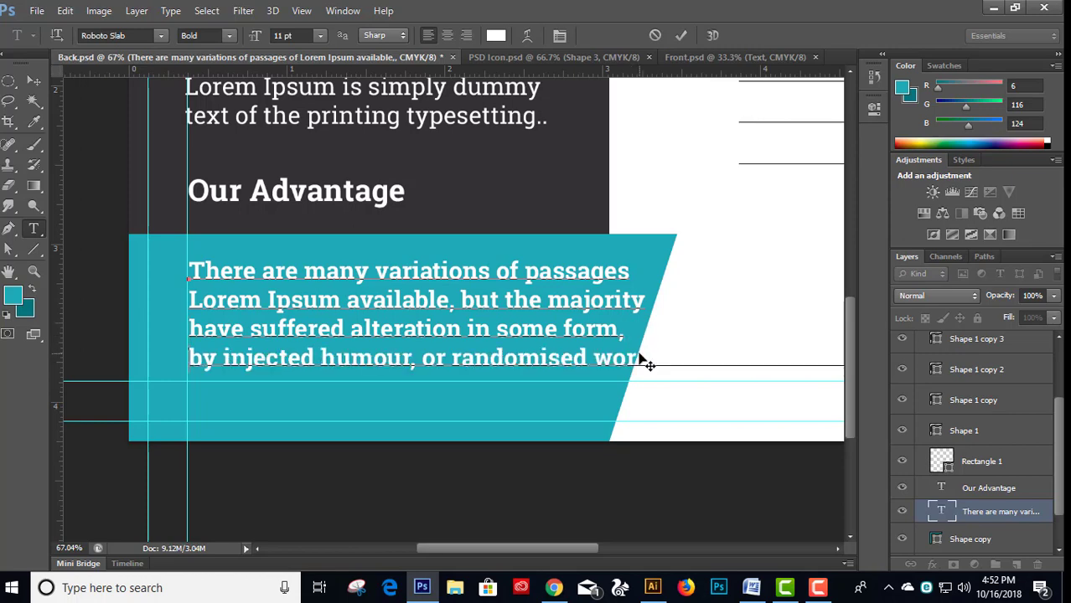
{"action": "left_click", "coordinate": [589, 358]}
{"action": "key", "text": "Return"}
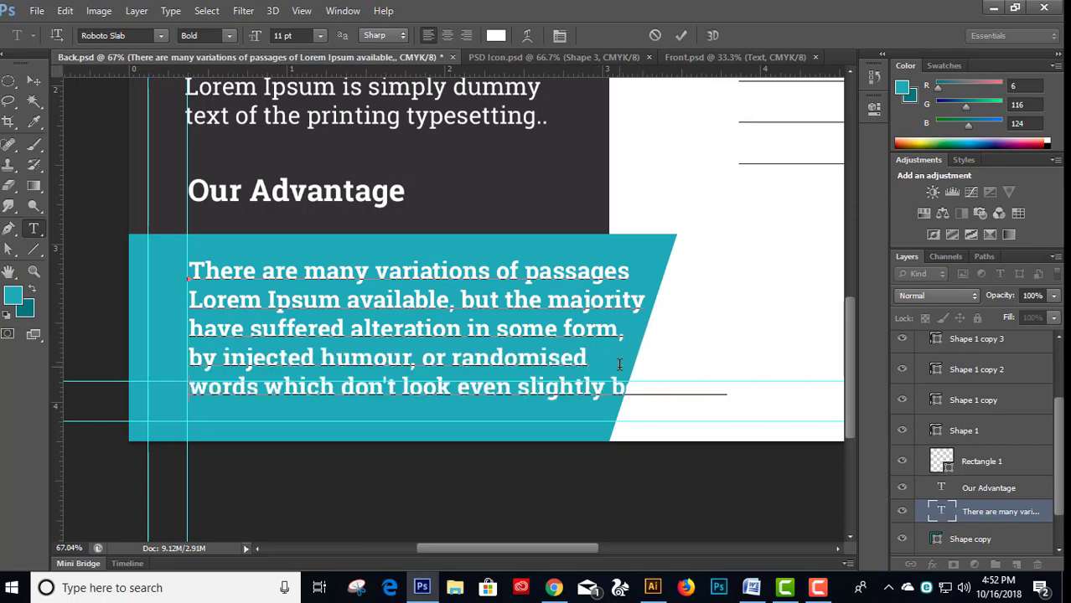
{"action": "key", "text": "Return"}
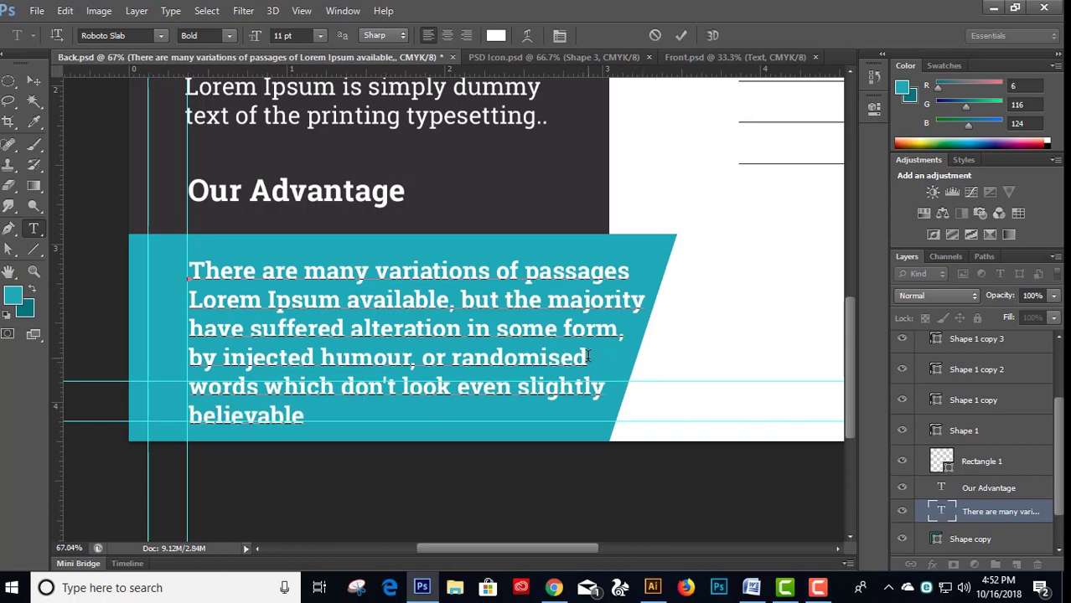
{"action": "left_click_drag", "start_coordinate": [589, 356], "coordinate": [623, 425]}
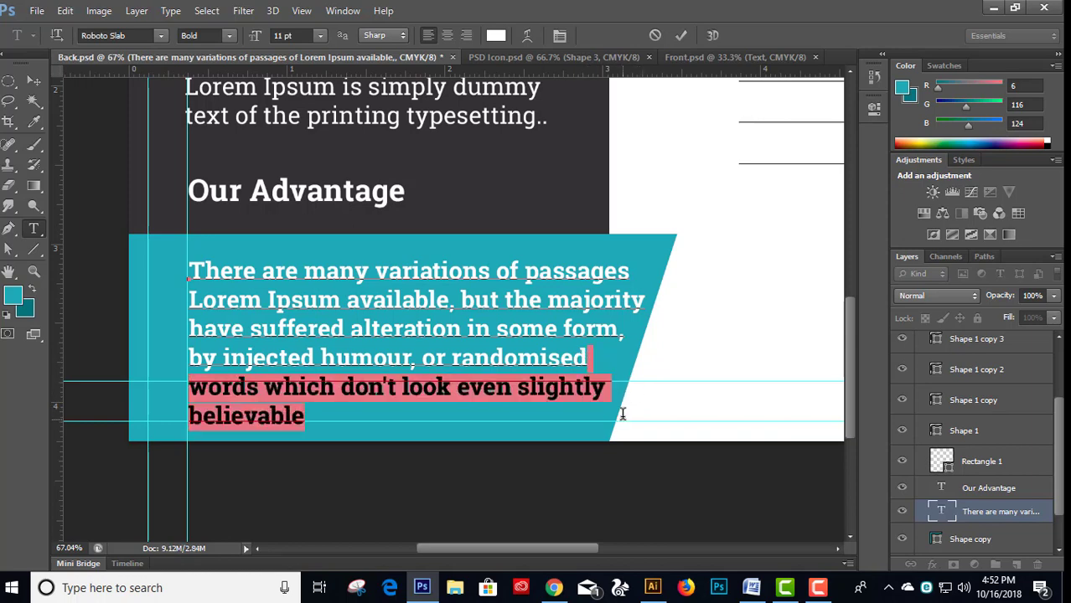
{"action": "left_click_drag", "start_coordinate": [610, 391], "coordinate": [621, 426]}
{"action": "key", "text": "BackSpace"}
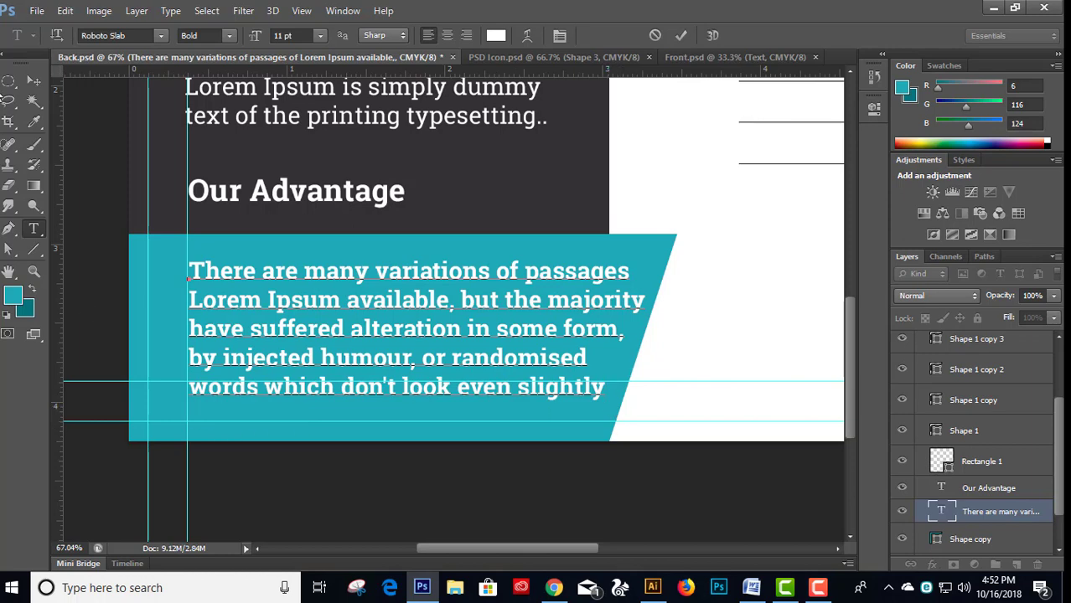
- Delete the paragraph's extra last line and move the four-line text into the teal band
{"action": "left_click", "coordinate": [33, 84]}
{"action": "key", "text": "Up"}
{"action": "key", "text": "Up"}
{"action": "key", "text": "Up"}
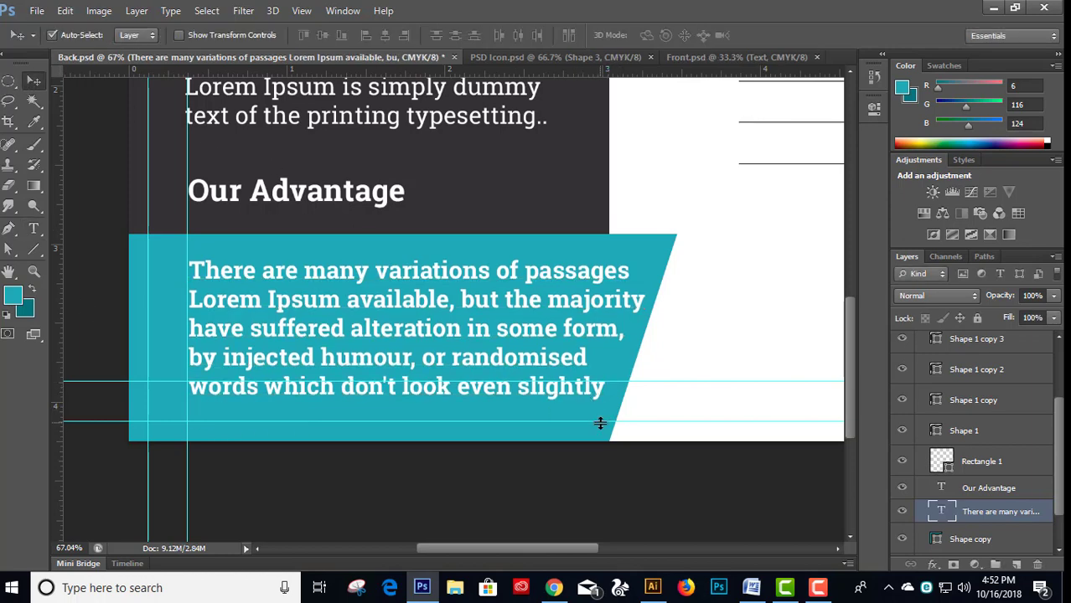
{"action": "key", "text": "Up"}
{"action": "key", "text": "Up"}
{"action": "key", "text": "Up"}
{"action": "key", "text": "Up"}
{"action": "key", "text": "Up"}
{"action": "key", "text": "Up"}
{"action": "key", "text": "Up"}
{"action": "key", "text": "Up"}
{"action": "key", "text": "Up"}
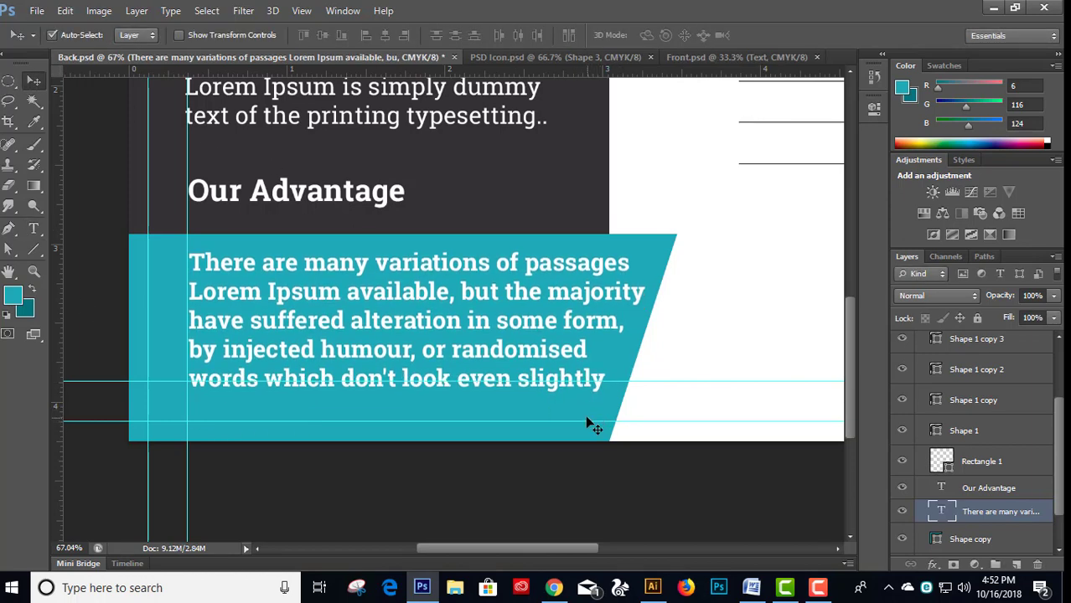
{"action": "key", "text": "Left"}
{"action": "key", "text": "Down"}
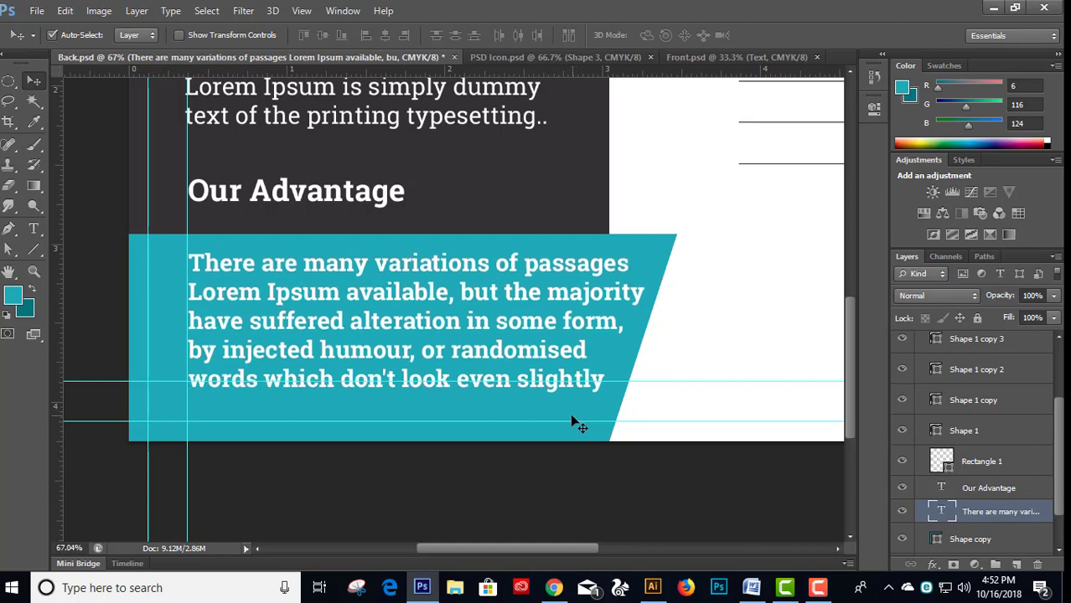
{"action": "key", "text": "Down"}
{"action": "key", "text": "t"}
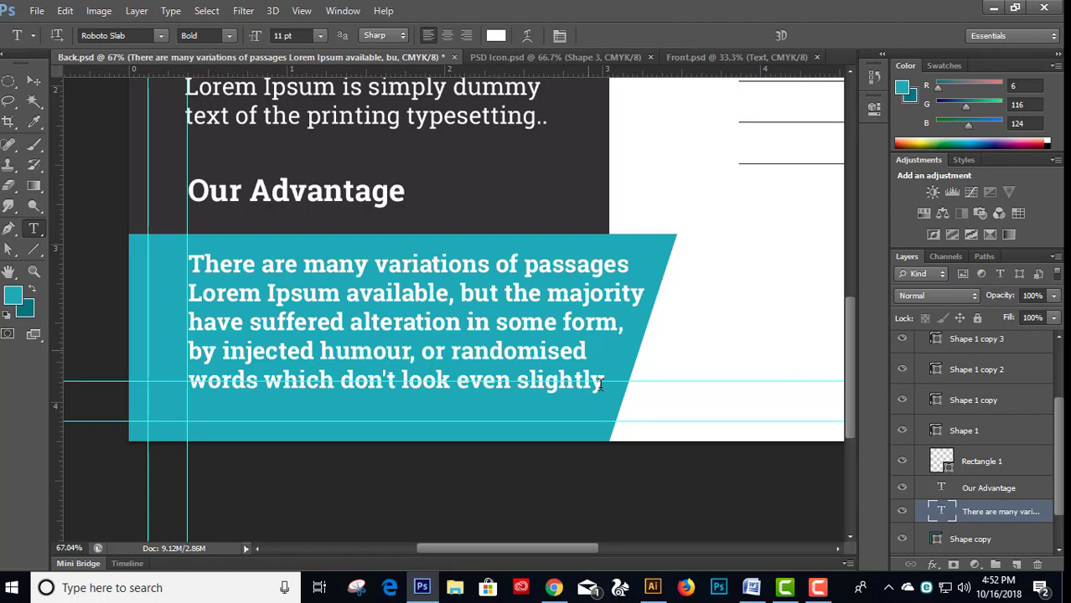
{"action": "triple_click", "coordinate": [608, 383]}
{"action": "key", "text": "BackSpace"}
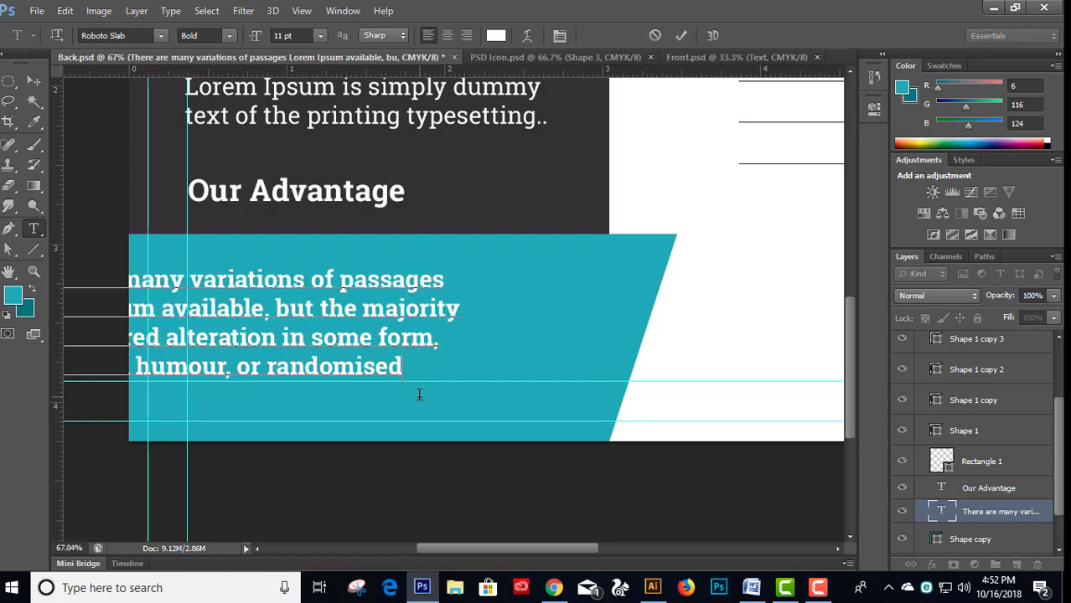
{"action": "left_click", "coordinate": [34, 80]}
{"action": "mouse_move", "coordinate": [311, 323]}
{"action": "left_mouse_down"}
{"action": "mouse_move", "coordinate": [520, 324]}
{"action": "mouse_move", "coordinate": [495, 320]}
{"action": "left_mouse_up"}
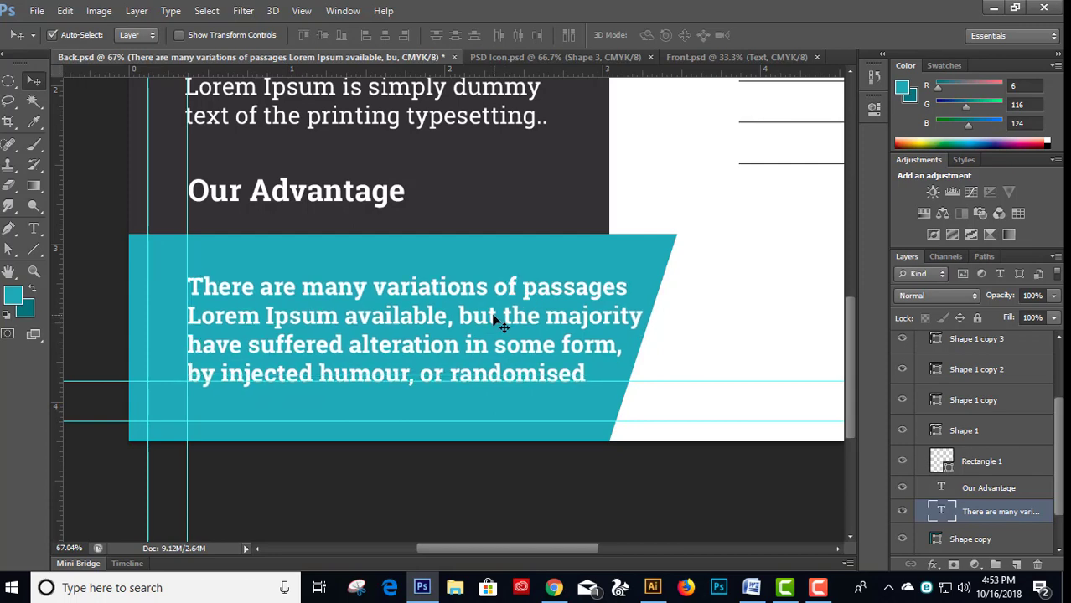
- Narrow the band paragraph slightly and move the Our Advantage heading down onto the teal band
{"action": "key", "text": "ctrl+t"}
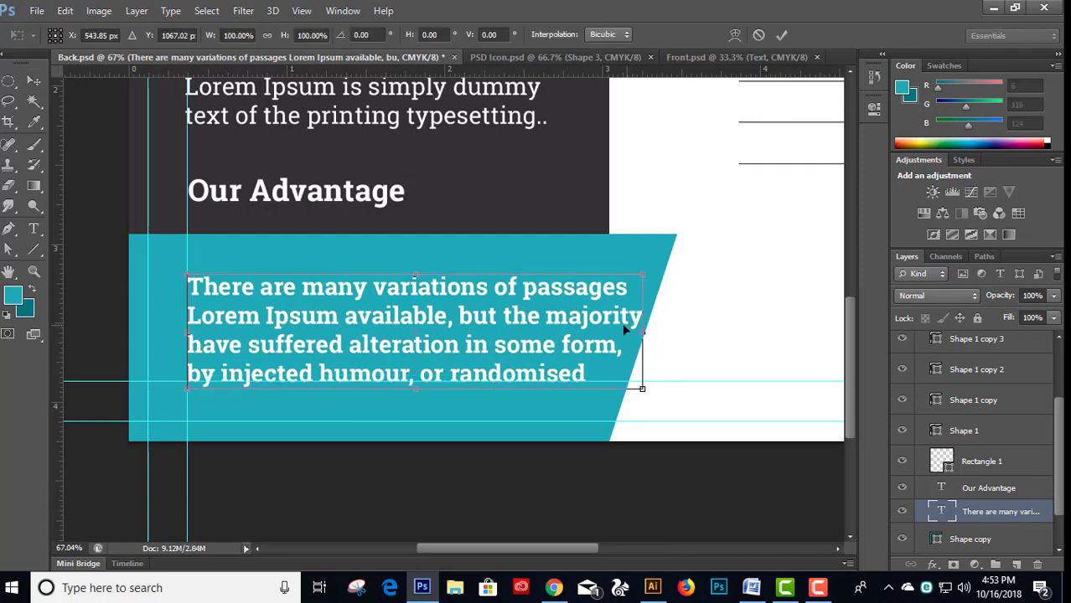
{"action": "left_click_drag", "start_coordinate": [634, 333], "coordinate": [623, 333]}
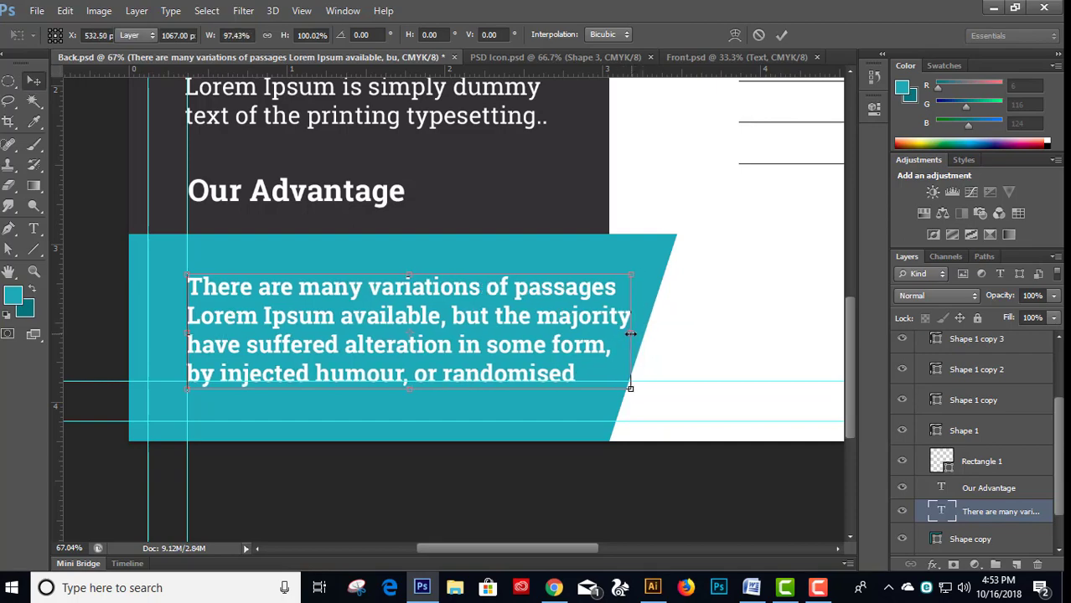
{"action": "key", "text": "Return"}
{"action": "scroll", "coordinate": [500, 307], "scroll_direction": "down", "scroll_amount": 3}
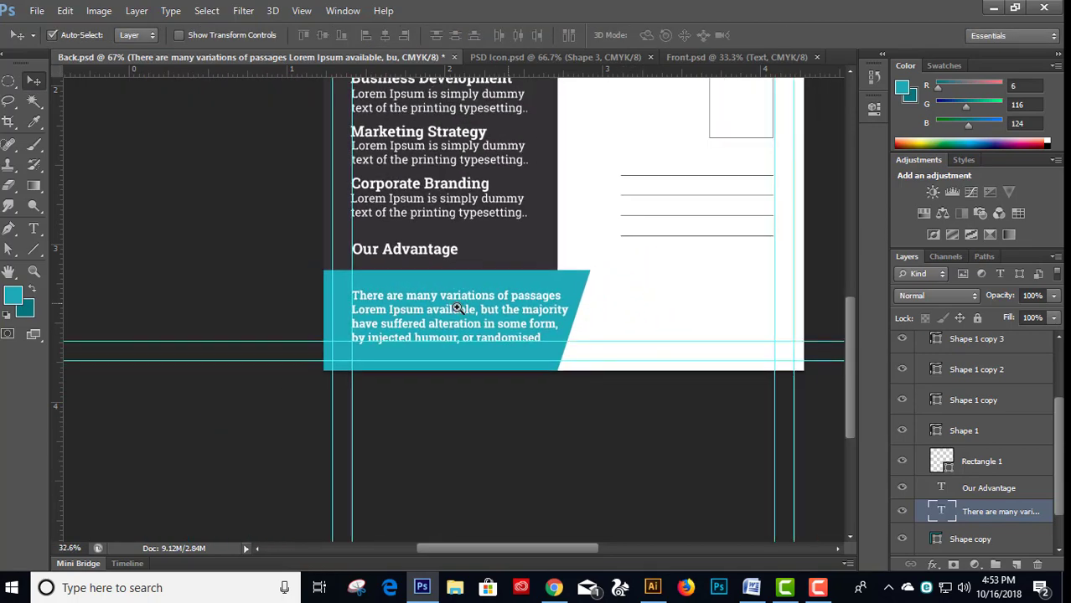
{"action": "scroll", "coordinate": [362, 386], "scroll_direction": "up", "scroll_amount": 2}
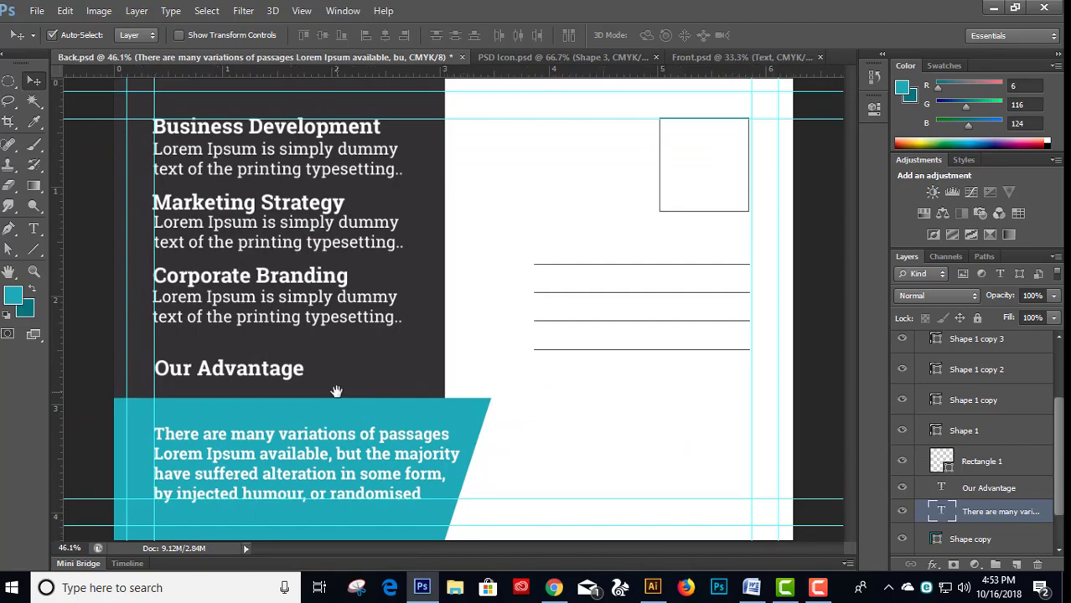
{"action": "scroll", "coordinate": [290, 362], "scroll_direction": "up", "scroll_amount": 2}
{"action": "scroll", "coordinate": [321, 377], "scroll_direction": "up", "scroll_amount": 1}
{"action": "scroll", "coordinate": [342, 351], "scroll_direction": "up", "scroll_amount": 1}
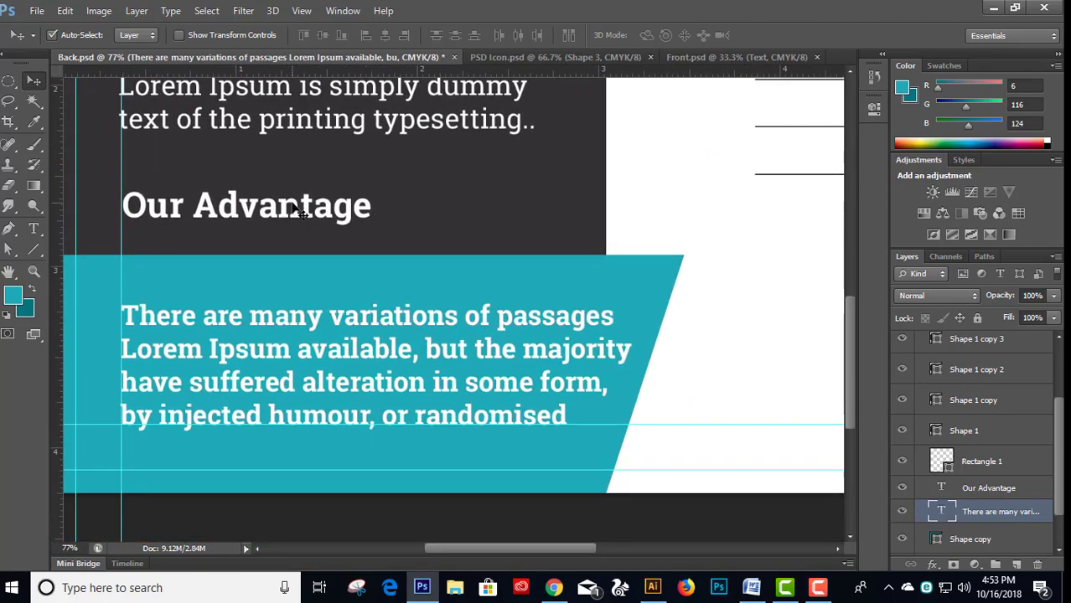
{"action": "left_click_drag", "start_coordinate": [293, 205], "coordinate": [292, 282]}
- Set the band paragraph's font style to Regular
{"action": "left_click_drag", "start_coordinate": [303, 322], "coordinate": [304, 323]}
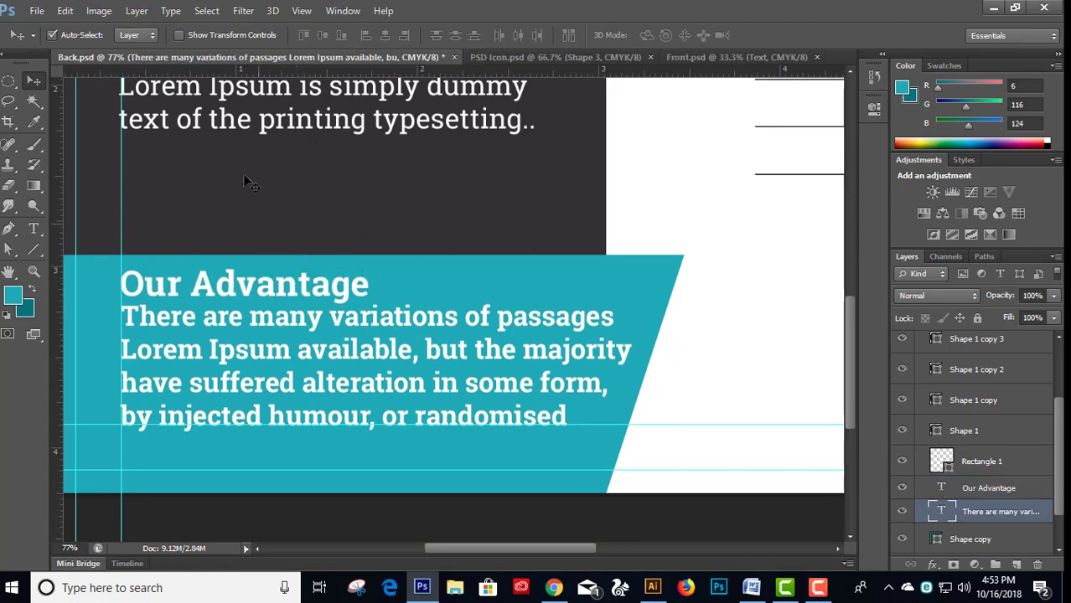
{"action": "key", "text": "ctrl+0"}
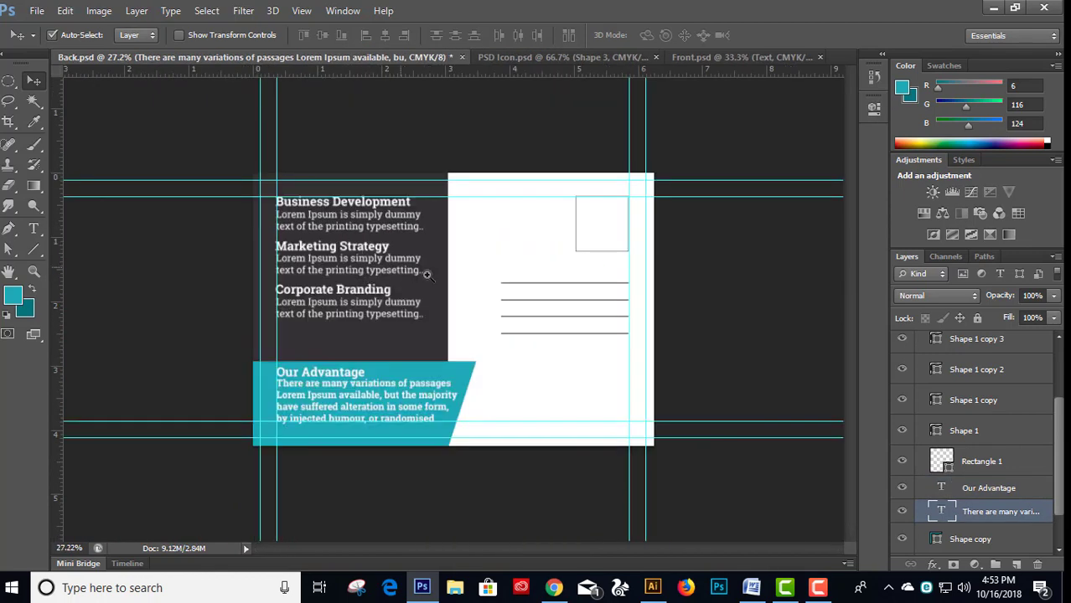
{"action": "key", "text": "t"}
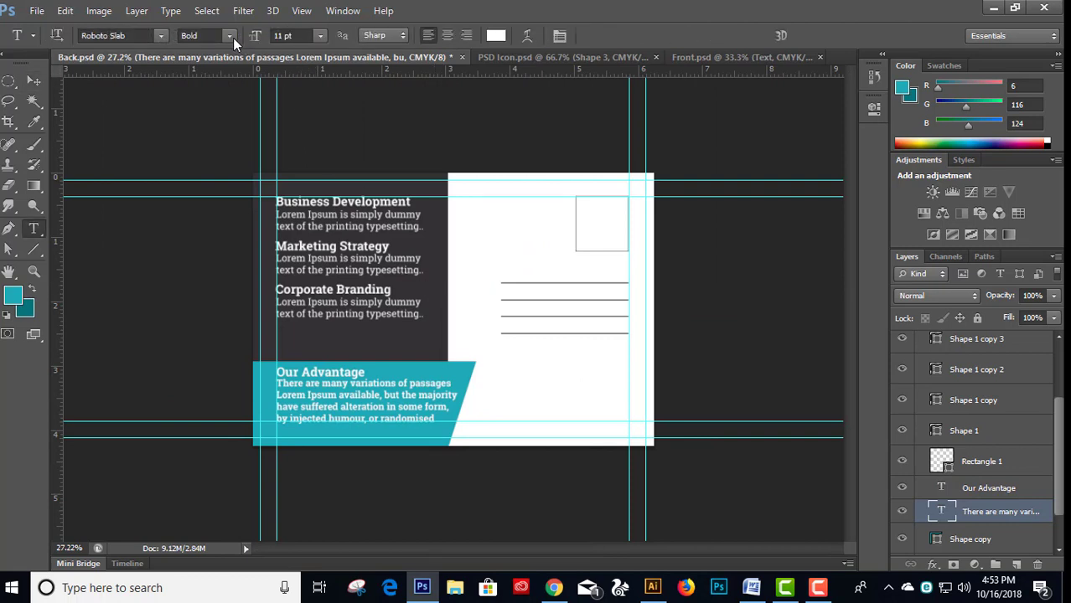
{"action": "left_click", "coordinate": [232, 38]}
{"action": "left_click", "coordinate": [210, 74]}
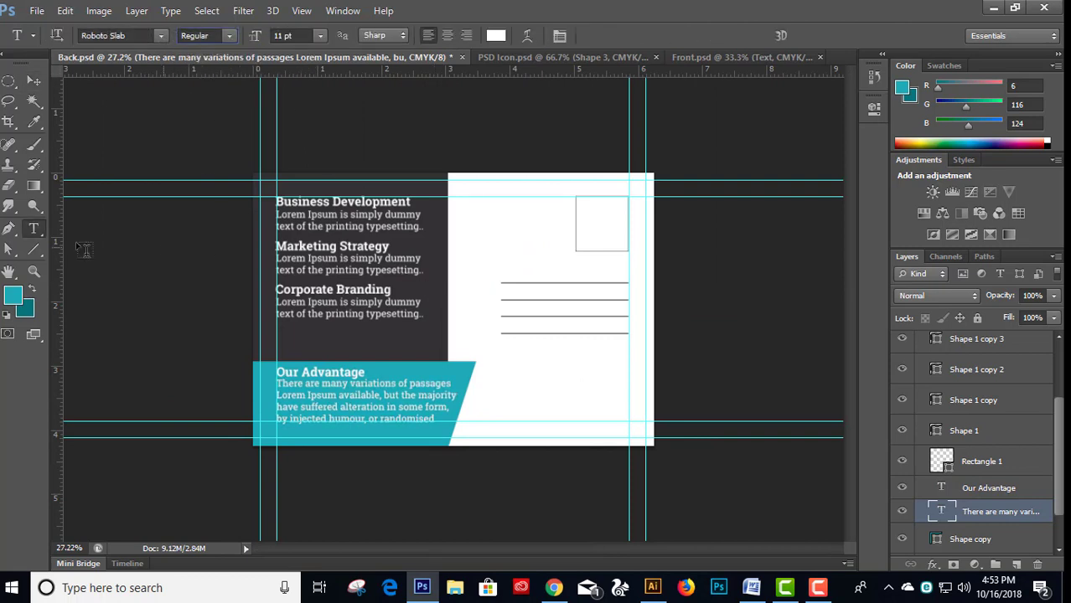
{"action": "left_click", "coordinate": [32, 82]}
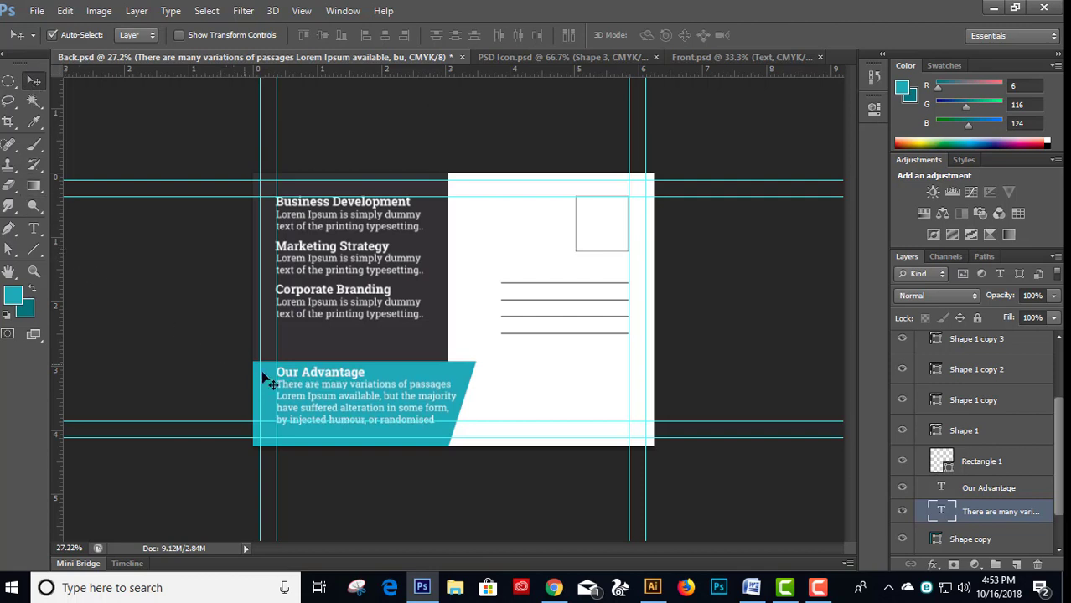
- Raise the teal band's top edge slightly and nudge the Our Advantage heading up
{"action": "left_click", "coordinate": [383, 366]}
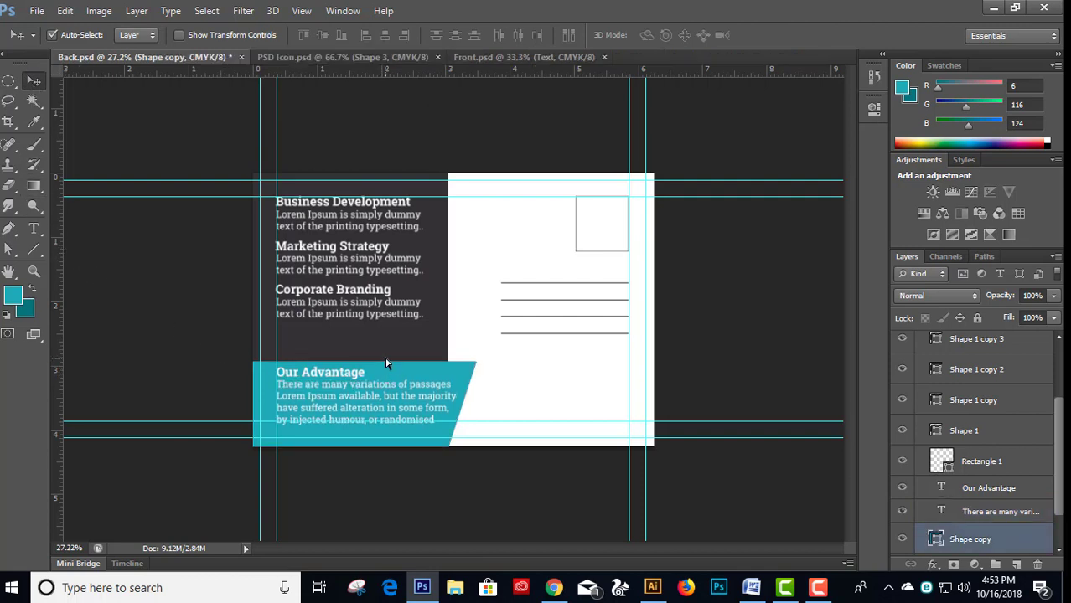
{"action": "key", "text": "ctrl+t"}
{"action": "left_click_drag", "start_coordinate": [366, 352], "coordinate": [366, 344]}
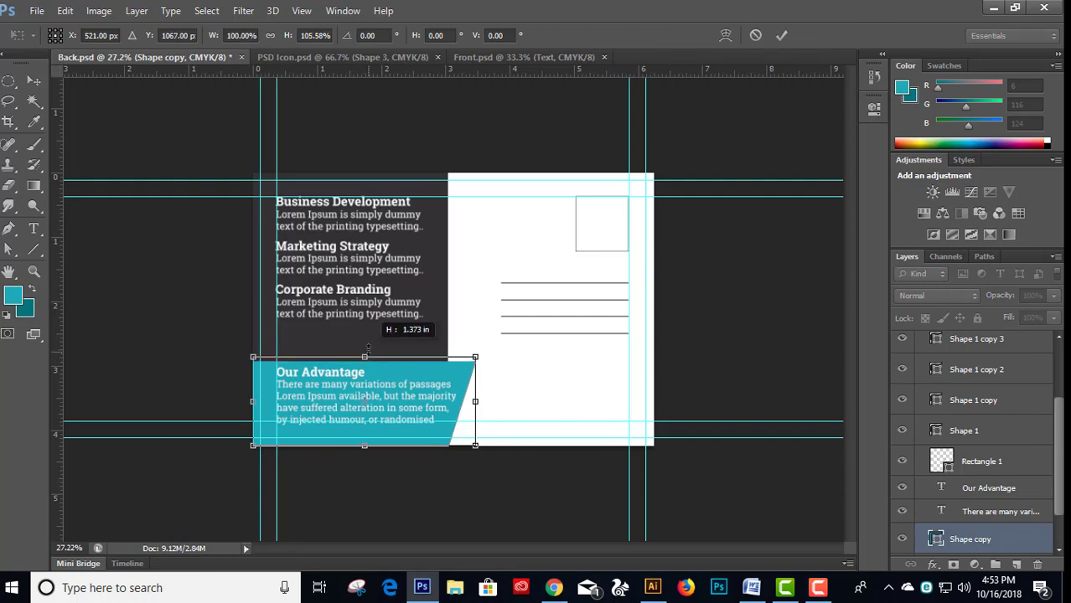
{"action": "key", "text": "Return"}
{"action": "left_click", "coordinate": [343, 381]}
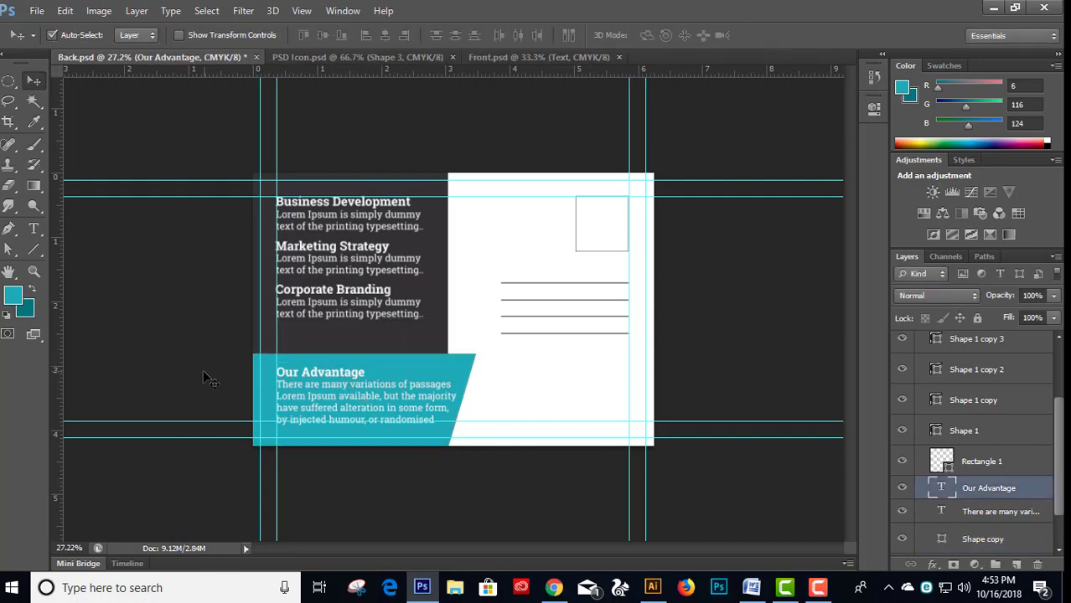
{"action": "key", "text": "Up"}
{"action": "key", "text": "Up"}
{"action": "key", "text": "Up"}
{"action": "key", "text": "Up"}
{"action": "key", "text": "Up"}
{"action": "key", "text": "Up"}
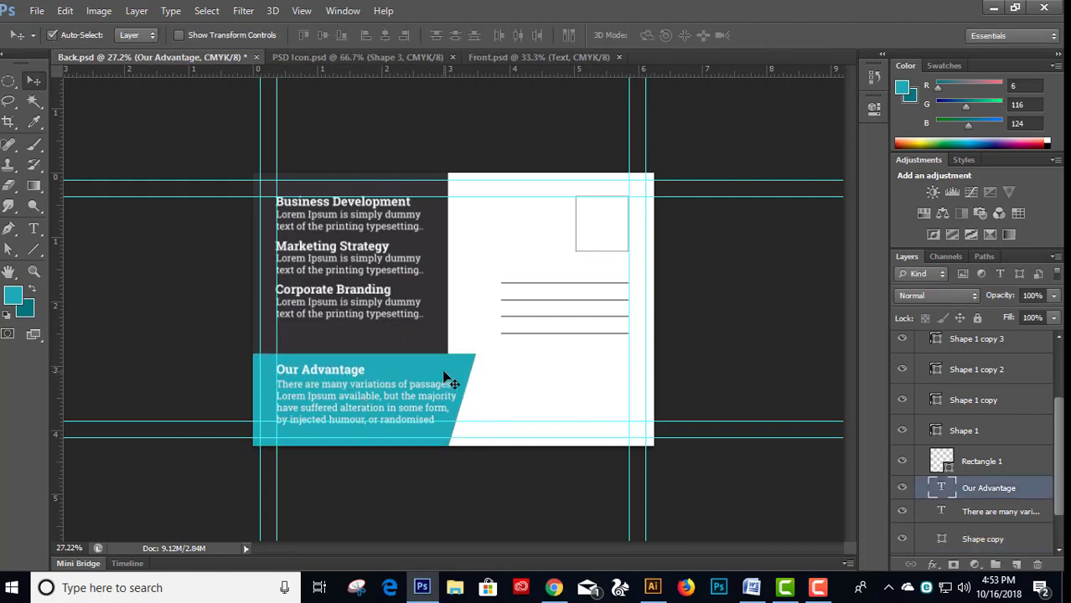
{"action": "left_click", "coordinate": [189, 362]}
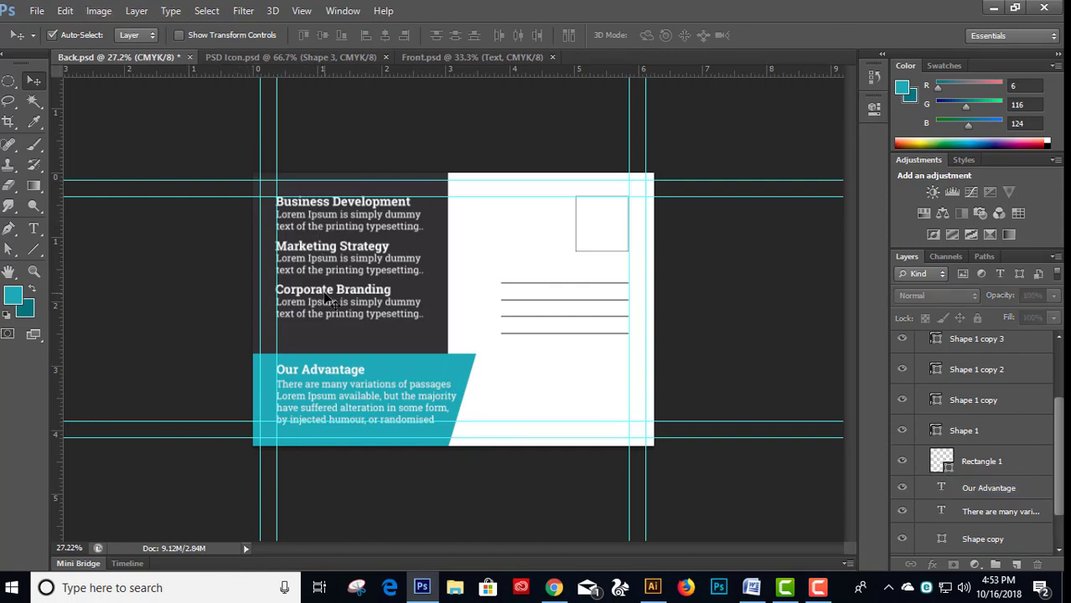
- Move all three heading-and-text groups down together on the dark panel
{"action": "left_click", "coordinate": [336, 222]}
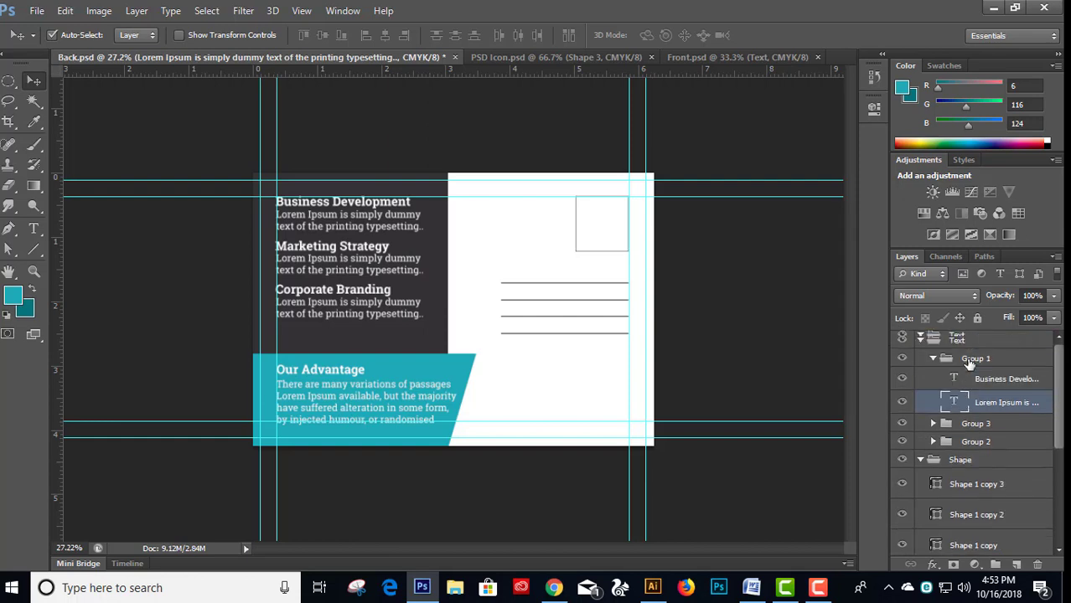
{"action": "left_click", "coordinate": [933, 359]}
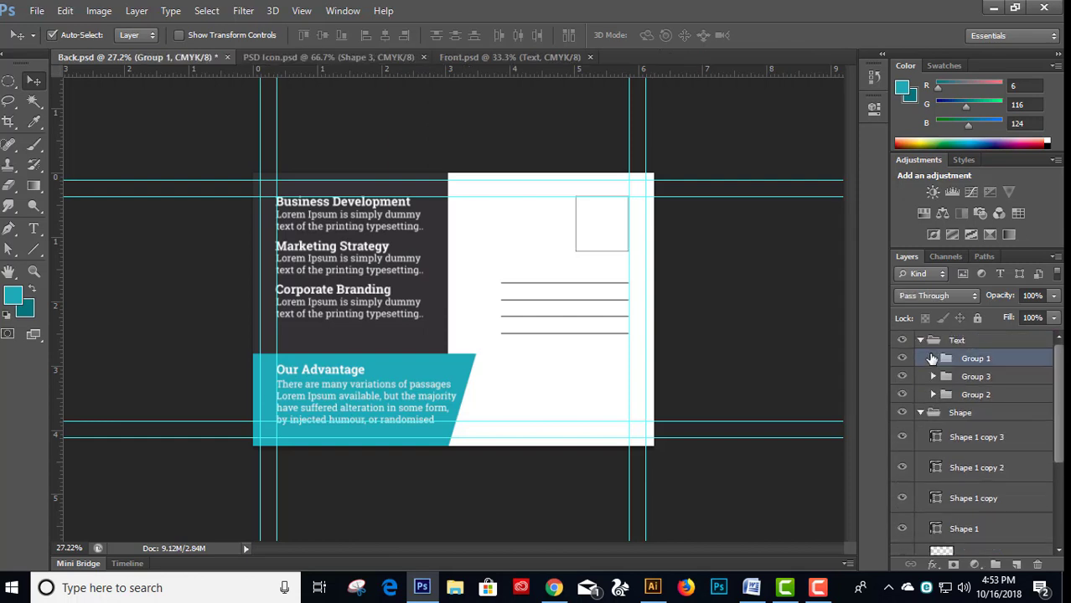
{"action": "left_click", "coordinate": [970, 396]}
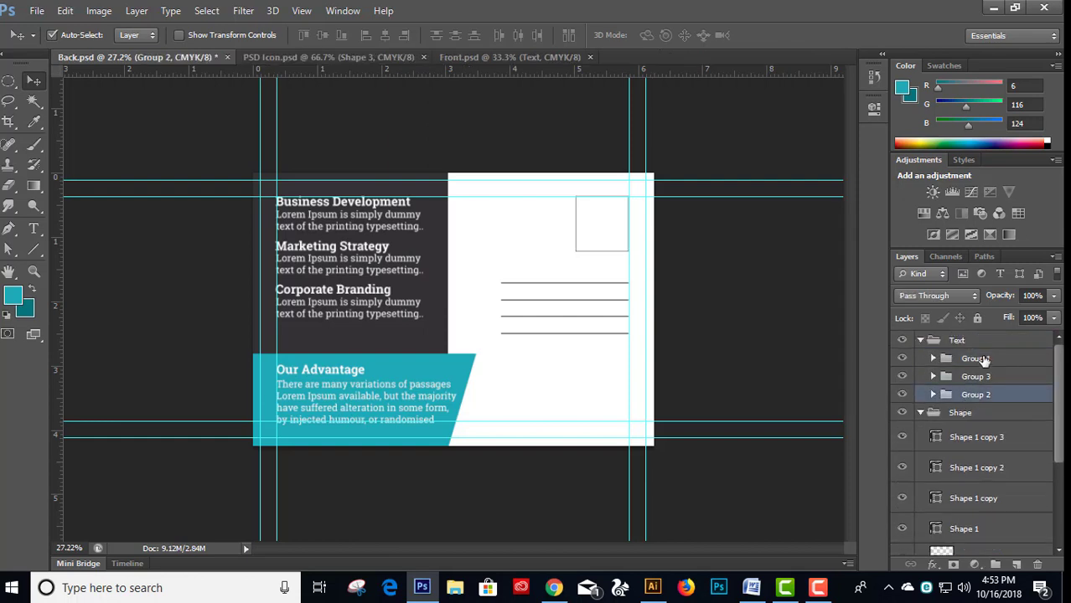
{"action": "left_click", "coordinate": [985, 359], "text": "shift"}
{"action": "key", "text": "shift+Down"}
{"action": "key", "text": "shift+Down"}
{"action": "key", "text": "shift+Down"}
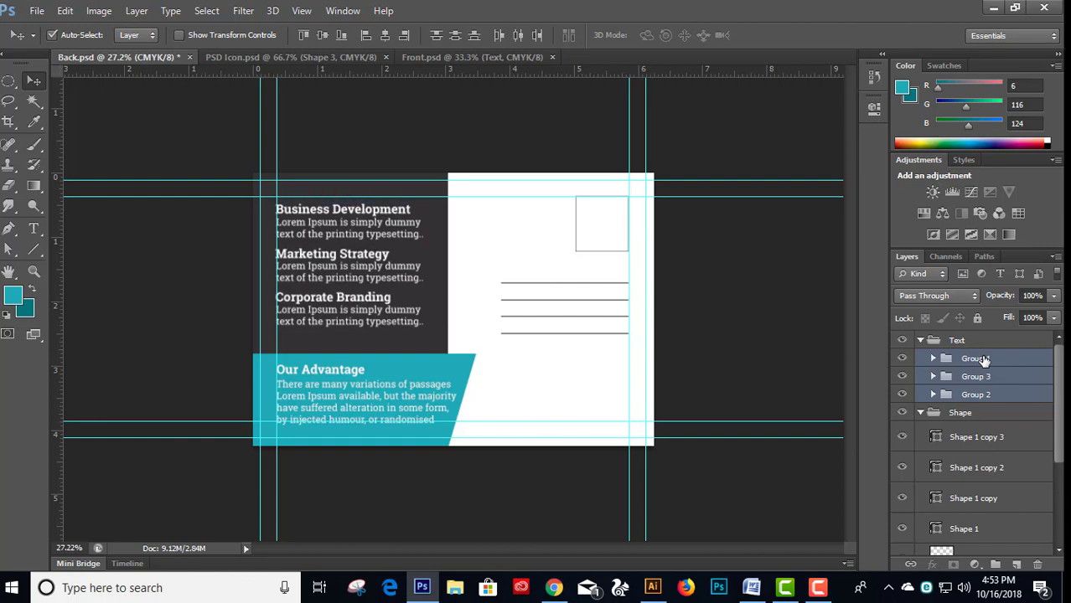
{"action": "key", "text": "shift+Down"}
{"action": "key", "text": "shift+Down"}
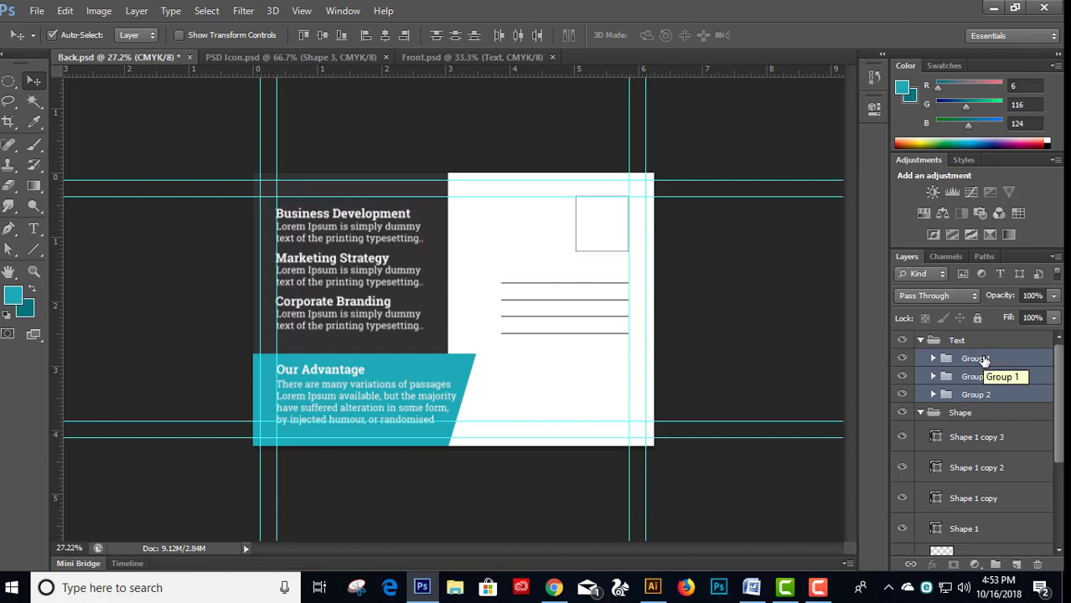
{"action": "key", "text": "Down"}
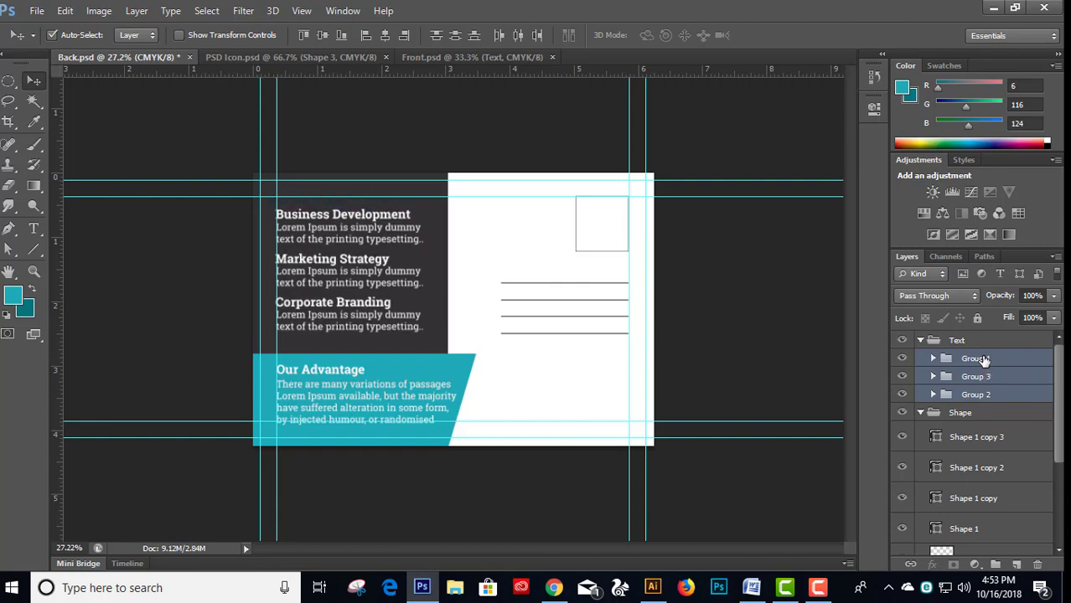
- Nudge the Business Development and Corporate Branding blocks, then distribute the three groups' vertical centers
{"action": "left_click", "coordinate": [985, 358]}
{"action": "key", "text": "Up"}
{"action": "key", "text": "Up"}
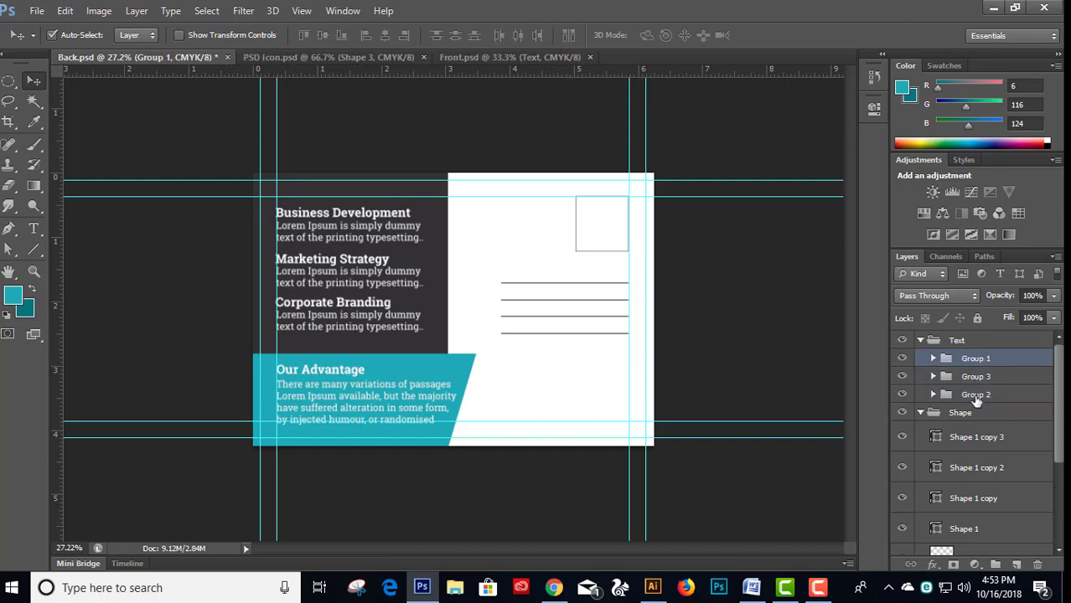
{"action": "left_click", "coordinate": [975, 397]}
{"action": "key", "text": "shift+Down"}
{"action": "key", "text": "shift+Down"}
{"action": "key", "text": "shift+Down"}
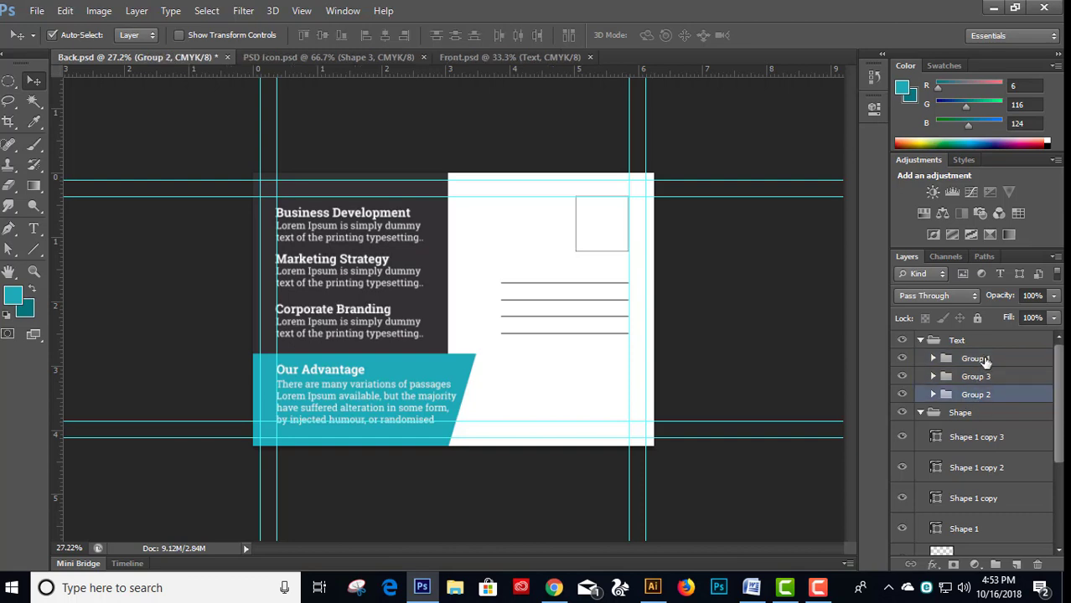
{"action": "left_click", "coordinate": [985, 358], "text": "shift"}
{"action": "left_click", "coordinate": [455, 35]}
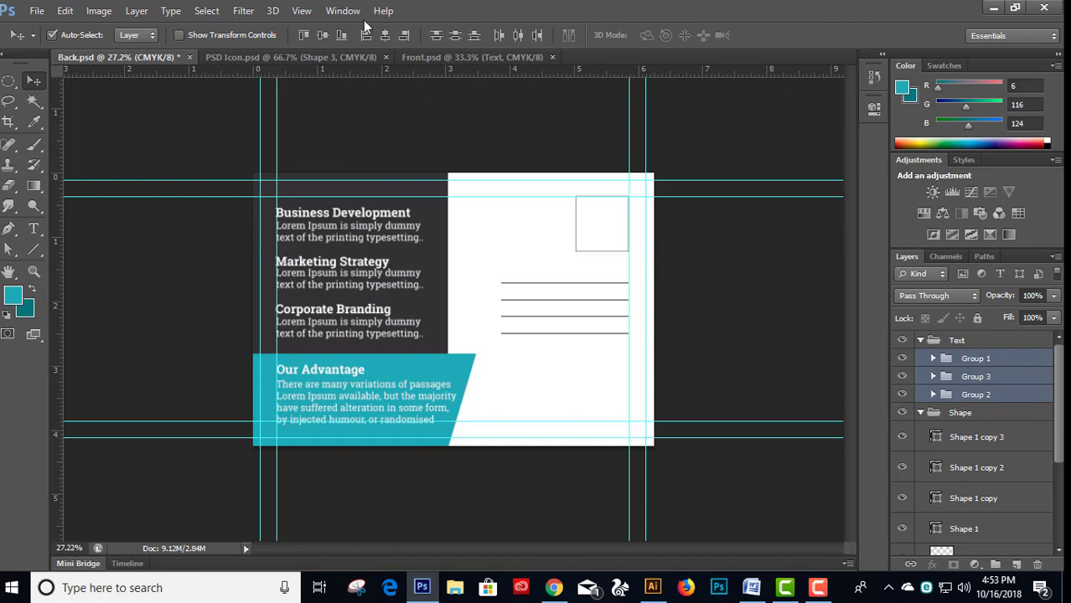
{"action": "left_click", "coordinate": [728, 337]}
- Save Back.psd and collapse the Text and Shape layer groups
{"action": "key", "text": "ctrl+s"}
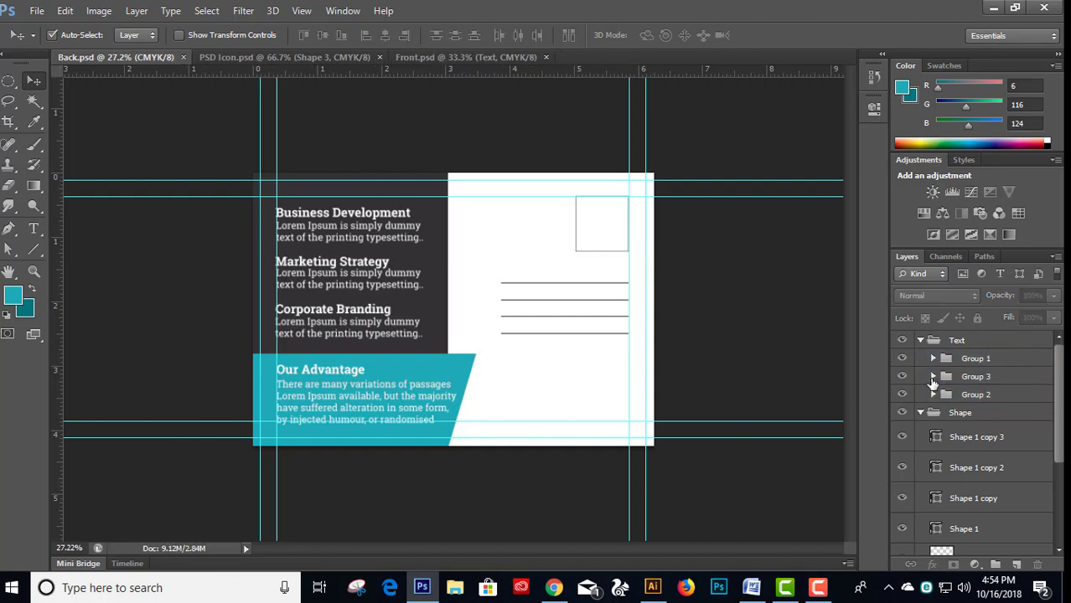
{"action": "left_click", "coordinate": [921, 341]}
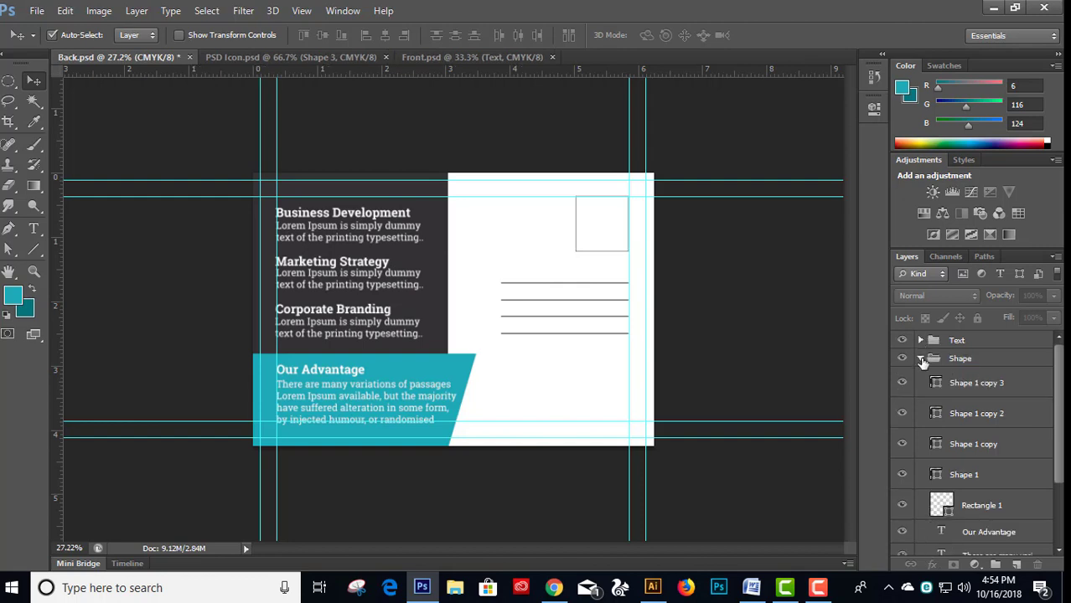
{"action": "left_click", "coordinate": [921, 359]}
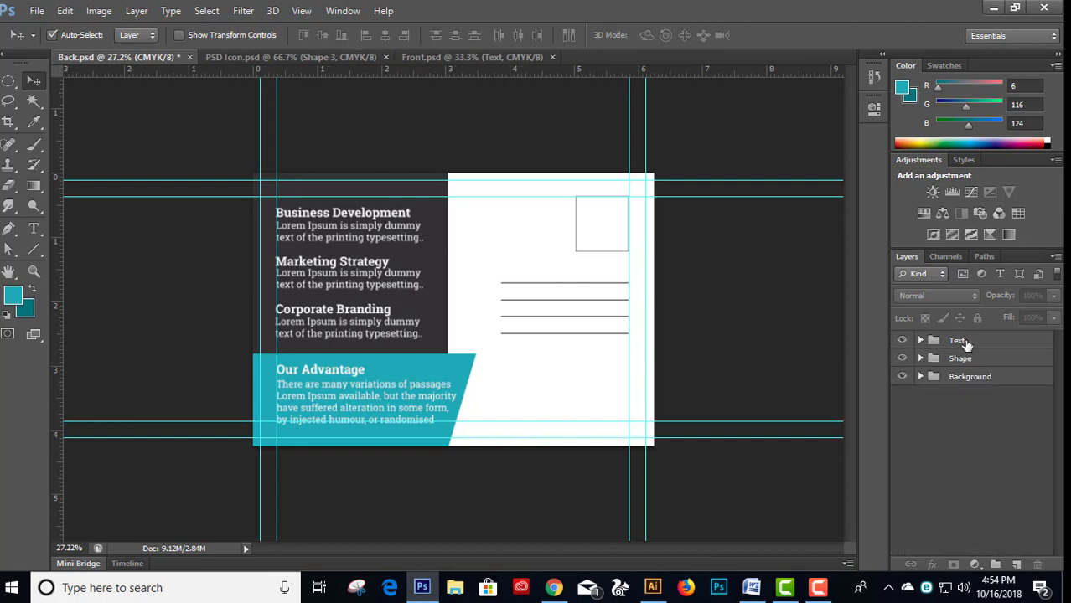
{"action": "key", "text": "alt+period"}
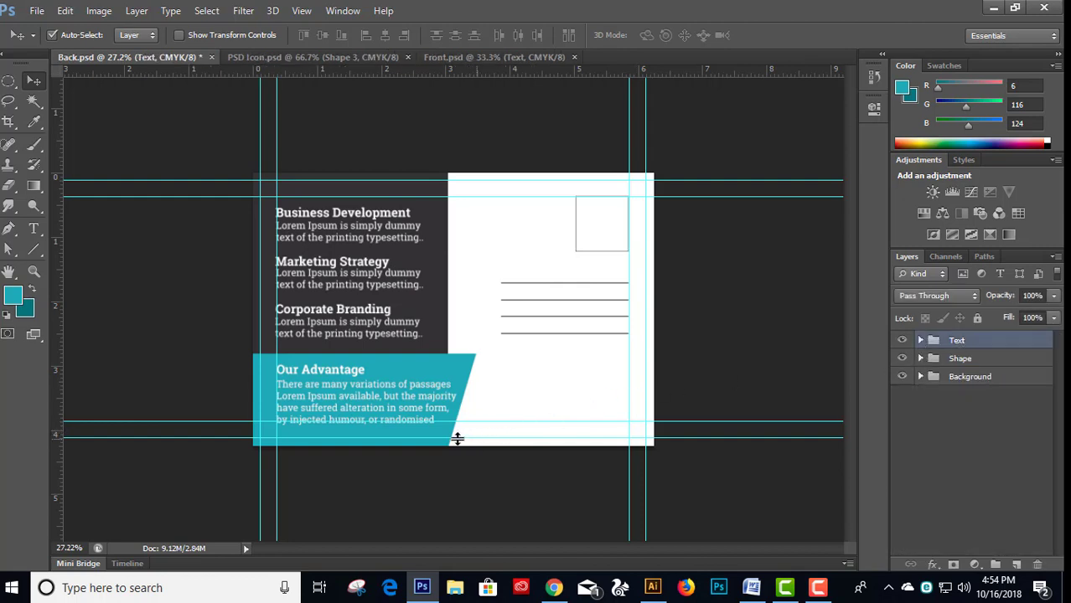
- Duplicate the dark panel's Shape layer as Shape copy 2 and fill it teal
{"action": "left_click", "coordinate": [461, 366]}
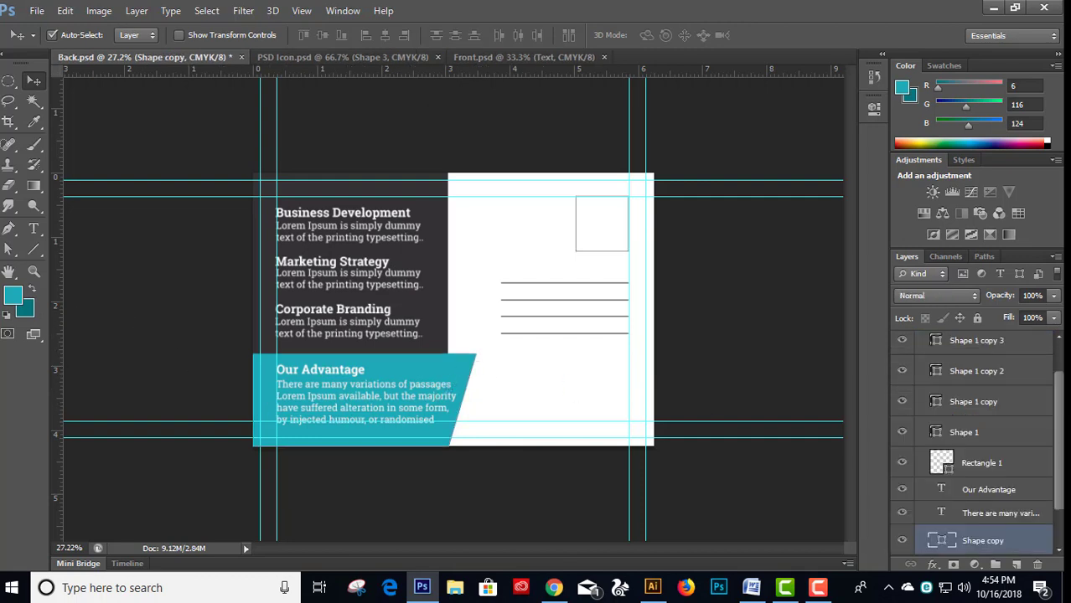
{"action": "scroll", "coordinate": [1062, 503], "scroll_direction": "down", "scroll_amount": 2}
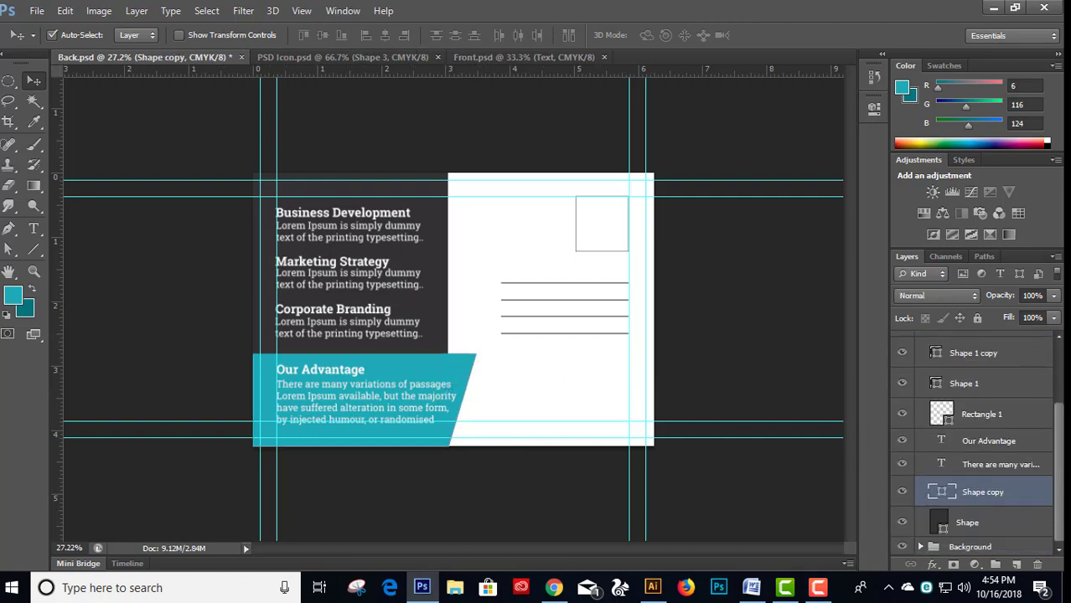
{"action": "left_click", "coordinate": [978, 523]}
{"action": "right_click", "coordinate": [978, 523]}
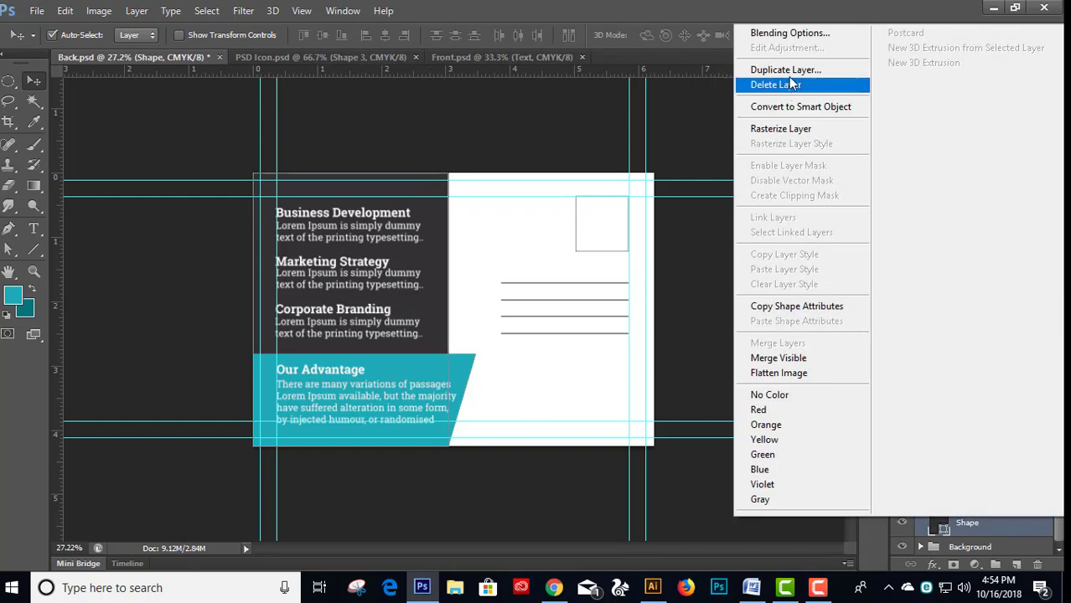
{"action": "left_click", "coordinate": [788, 70]}
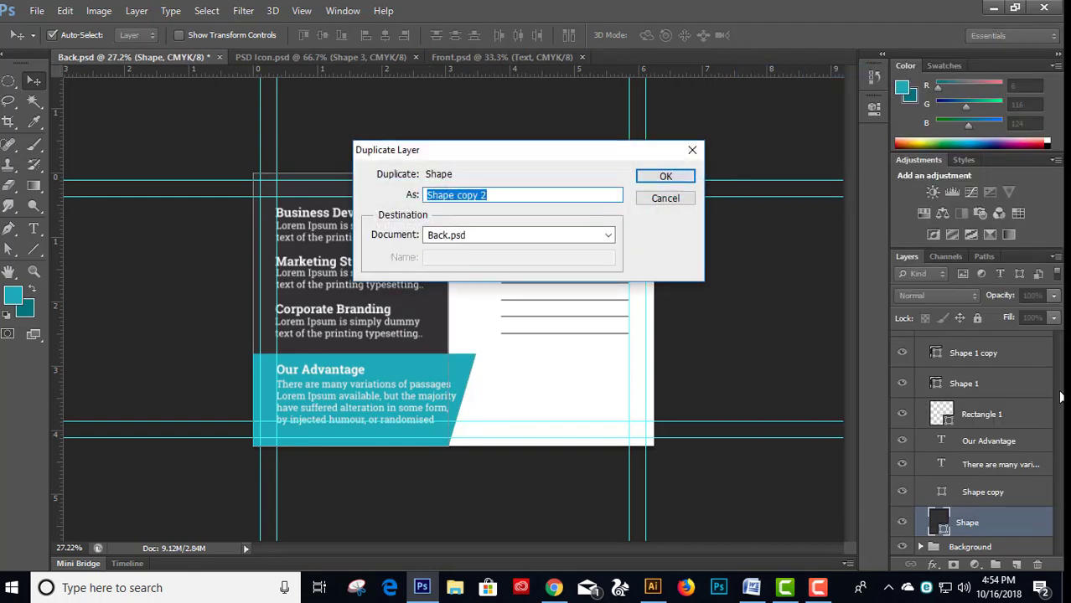
{"action": "key", "text": "Return"}
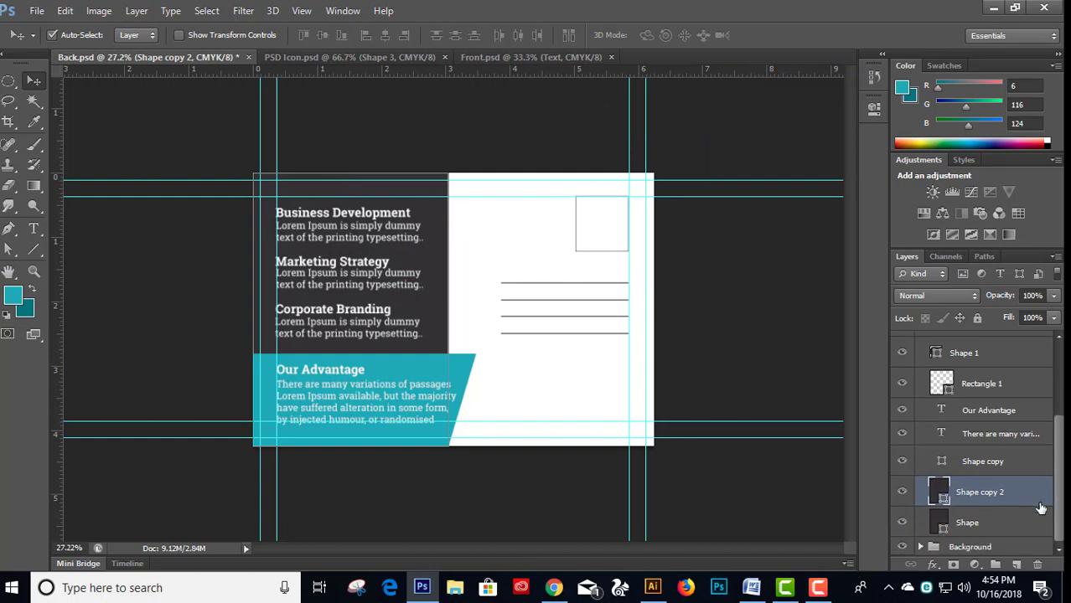
{"action": "key", "text": "alt+BackSpace"}
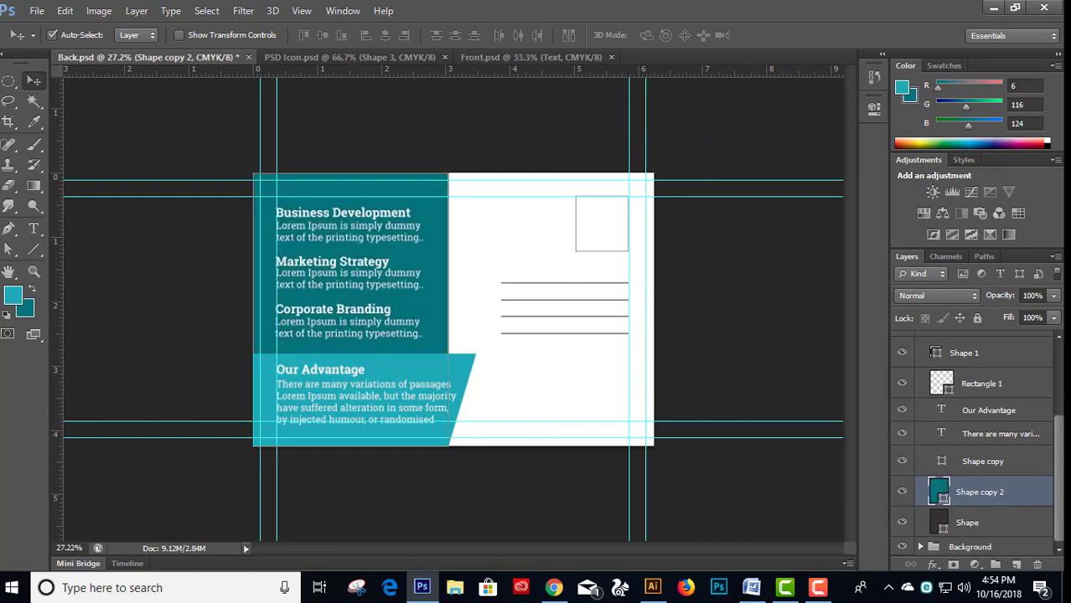
- Resize Shape copy 2 into a full-width strip along the postcard's bottom edge
{"action": "key", "text": "ctrl+t"}
{"action": "left_click_drag", "start_coordinate": [350, 173], "coordinate": [350, 347]}
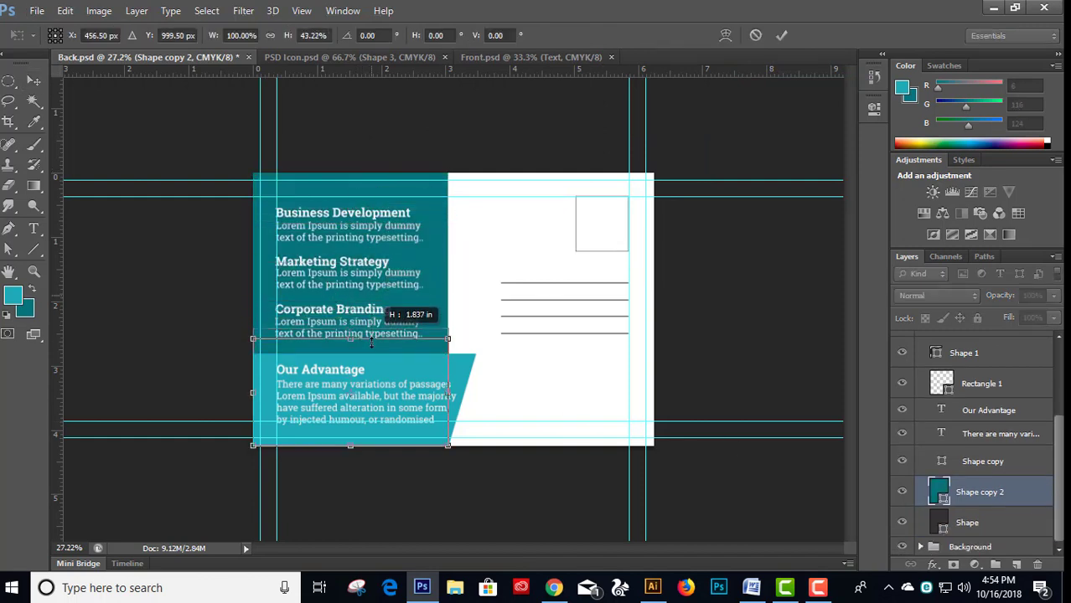
{"action": "left_click_drag", "start_coordinate": [448, 396], "coordinate": [653, 396]}
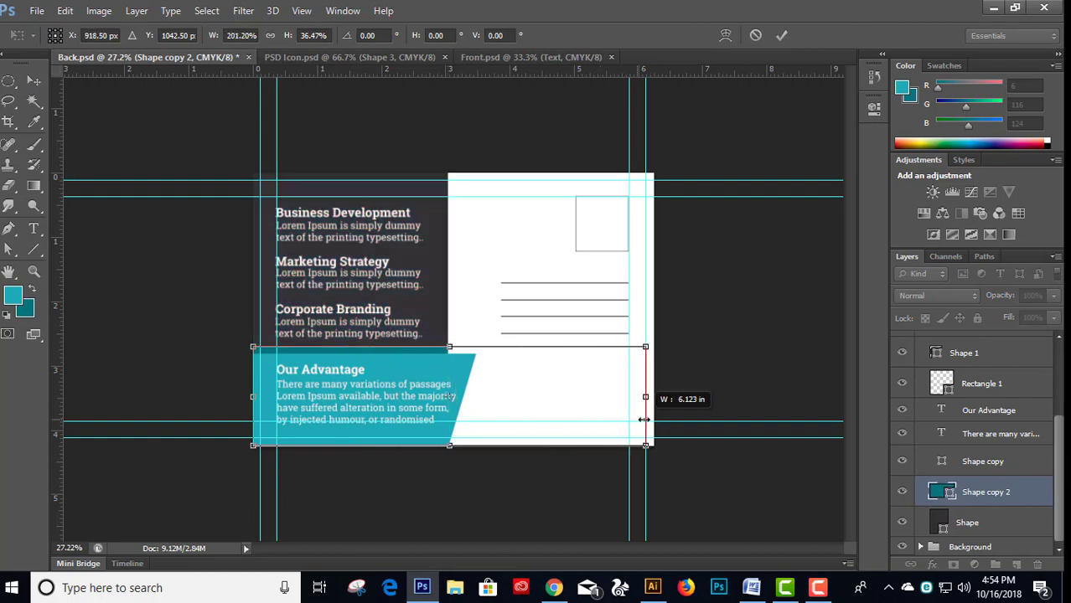
{"action": "left_click_drag", "start_coordinate": [454, 347], "coordinate": [456, 391]}
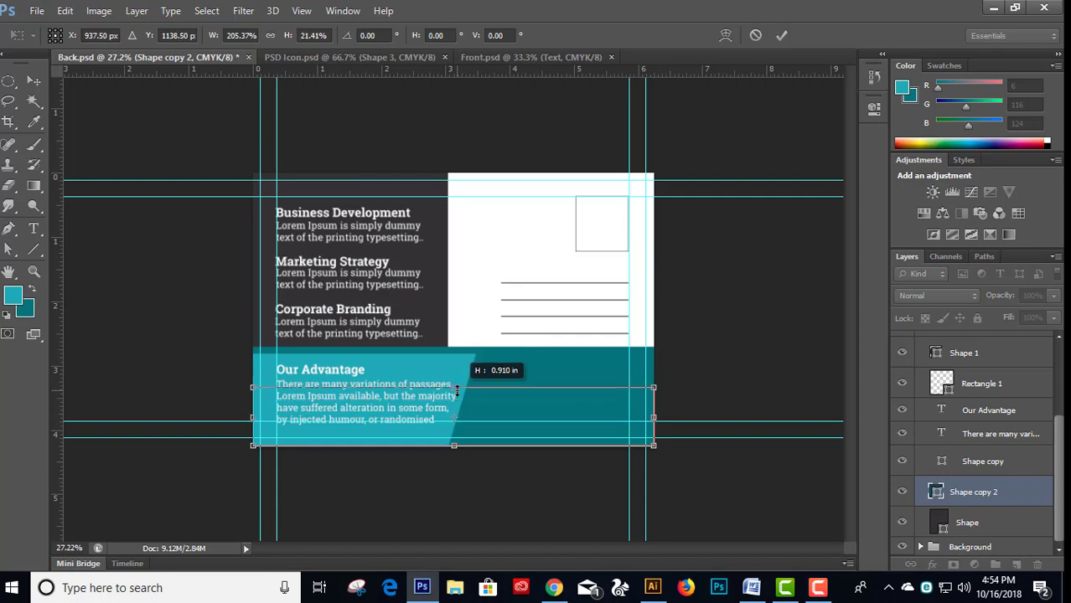
{"action": "key", "text": "Return"}
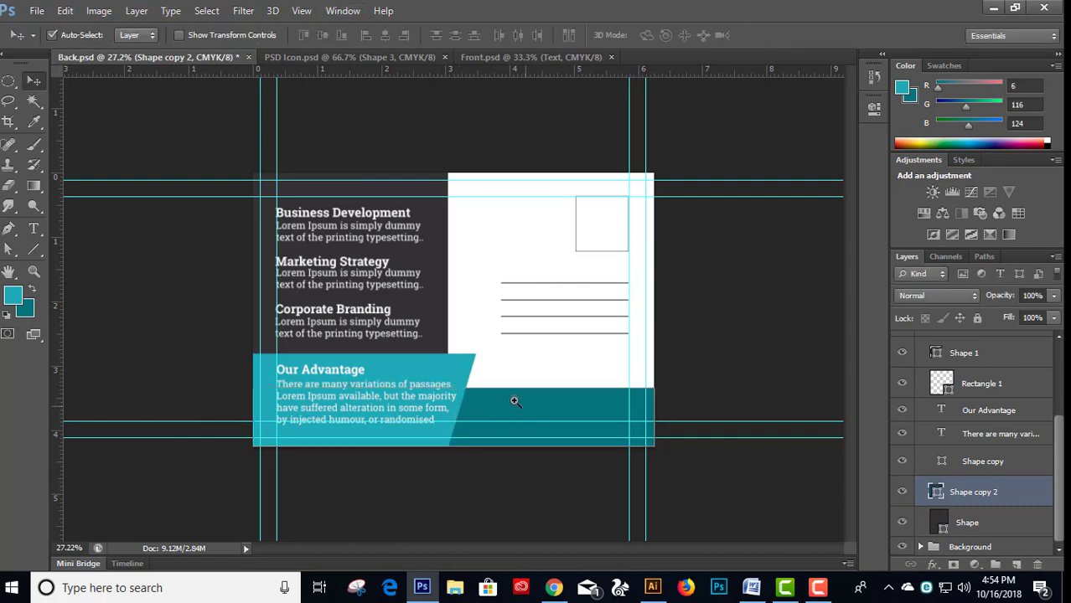
{"action": "scroll", "coordinate": [499, 382], "scroll_direction": "up", "scroll_amount": 2}
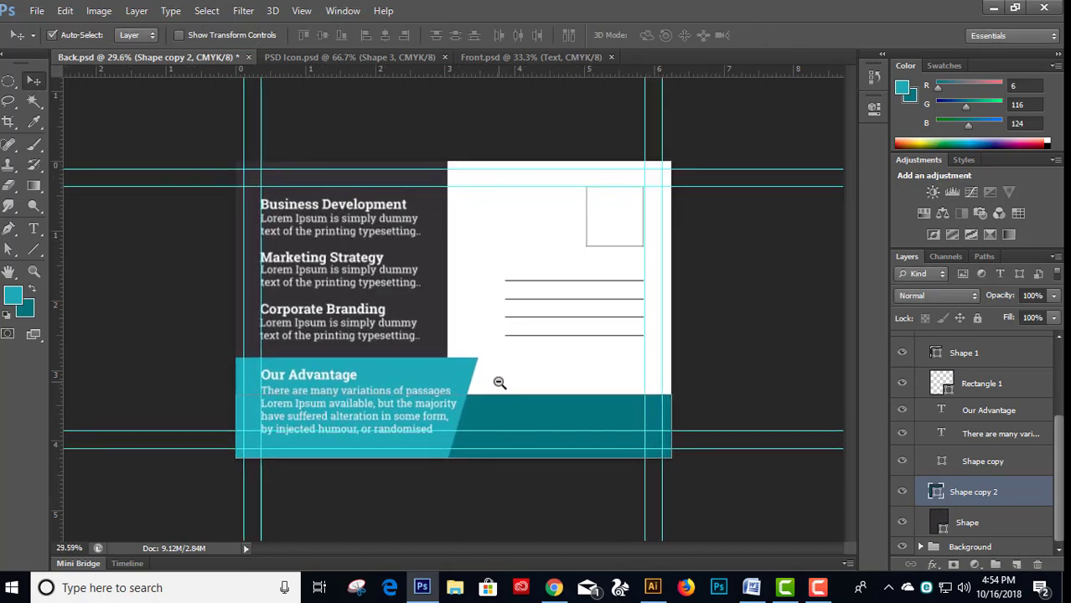
{"action": "left_click", "coordinate": [719, 402]}
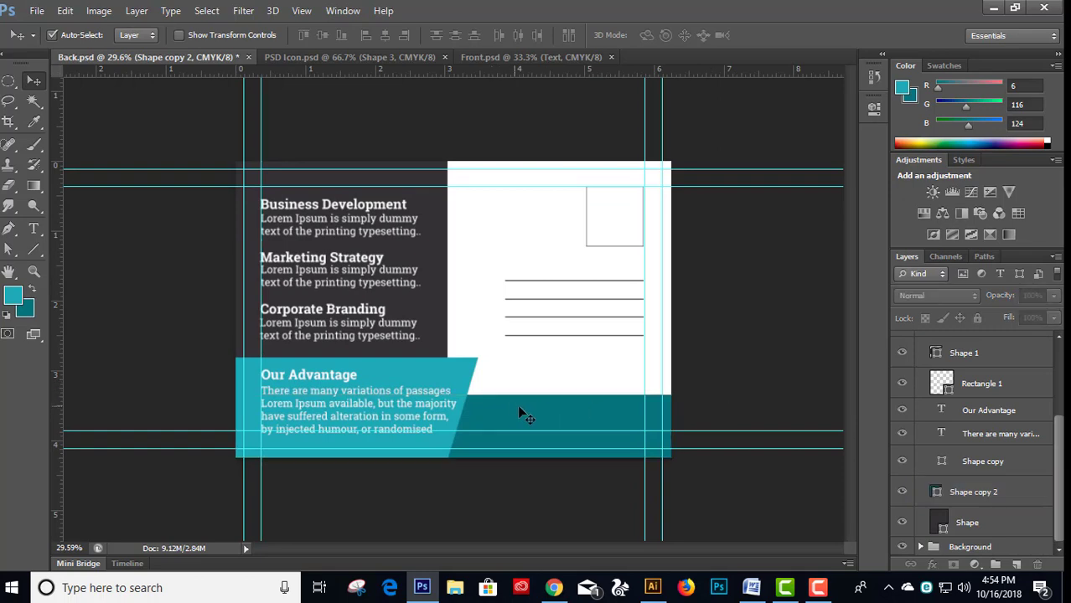
{"action": "left_click", "coordinate": [557, 413]}
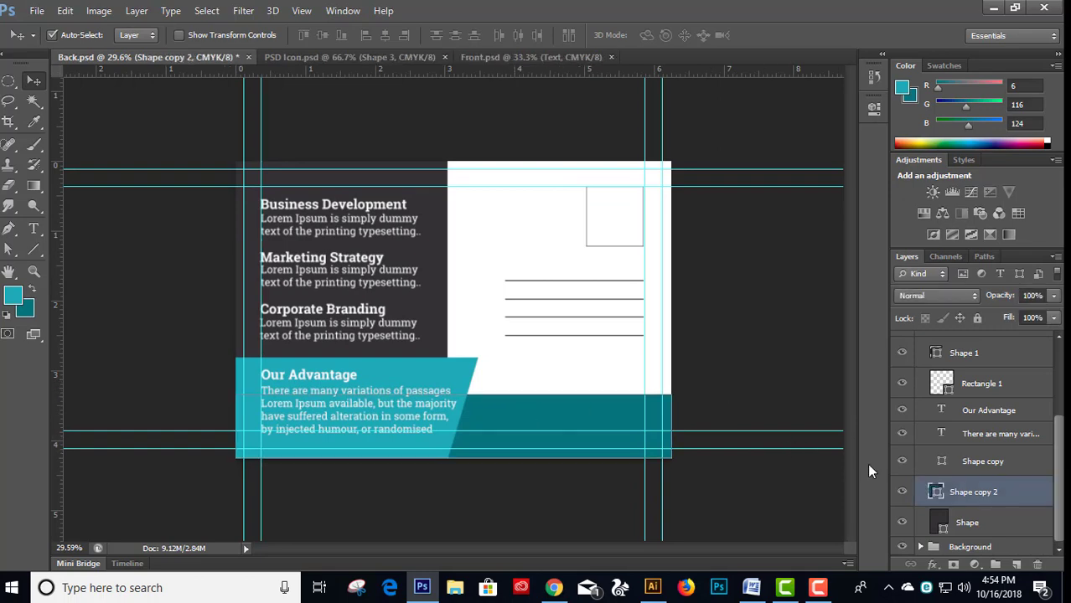
- Duplicate the teal band as Shape copy 3 and fill it with the dark panel colour 333133
{"action": "right_click", "coordinate": [963, 492]}
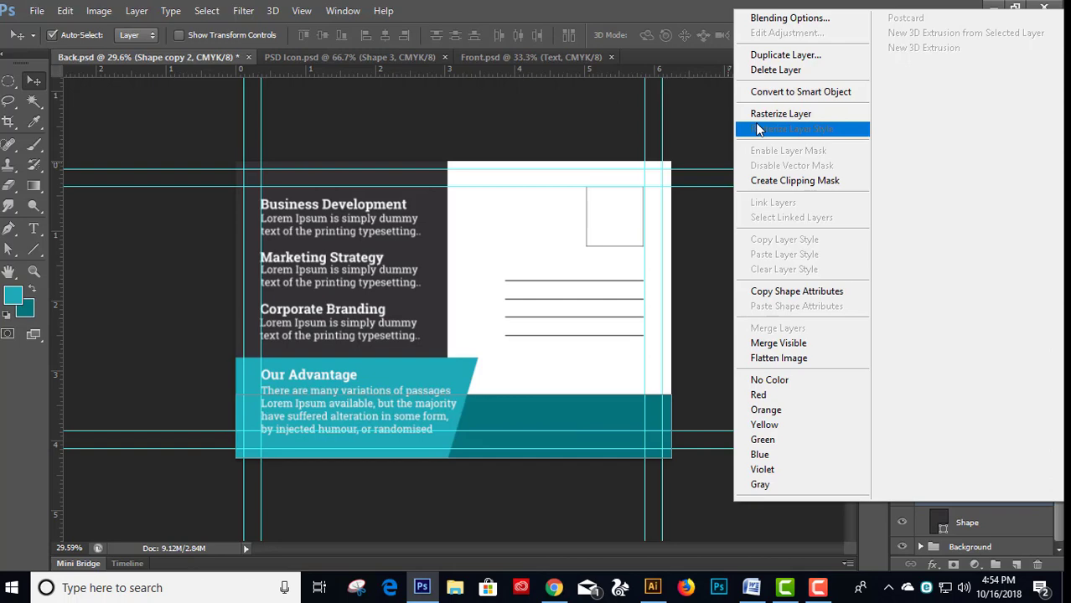
{"action": "left_click", "coordinate": [796, 56]}
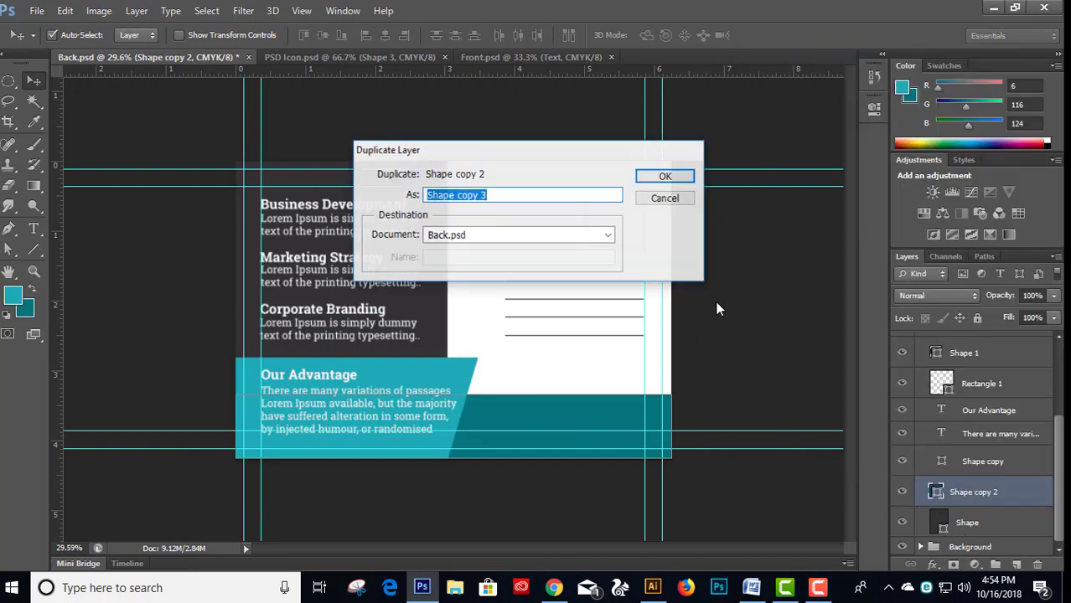
{"action": "left_click", "coordinate": [666, 176]}
{"action": "double_click", "coordinate": [936, 494]}
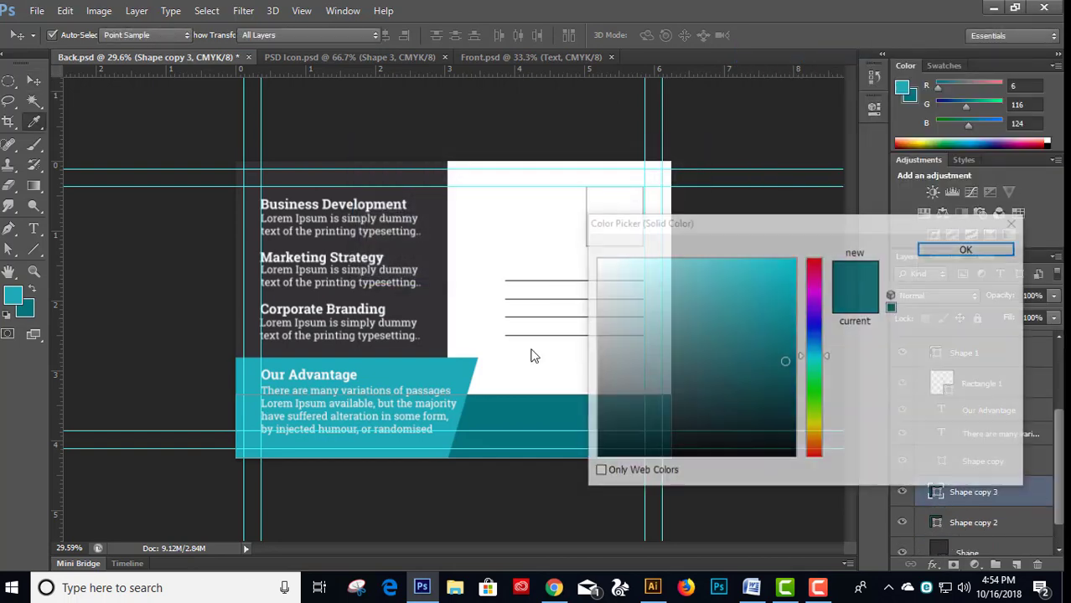
{"action": "left_click", "coordinate": [432, 348]}
{"action": "left_click", "coordinate": [965, 250]}
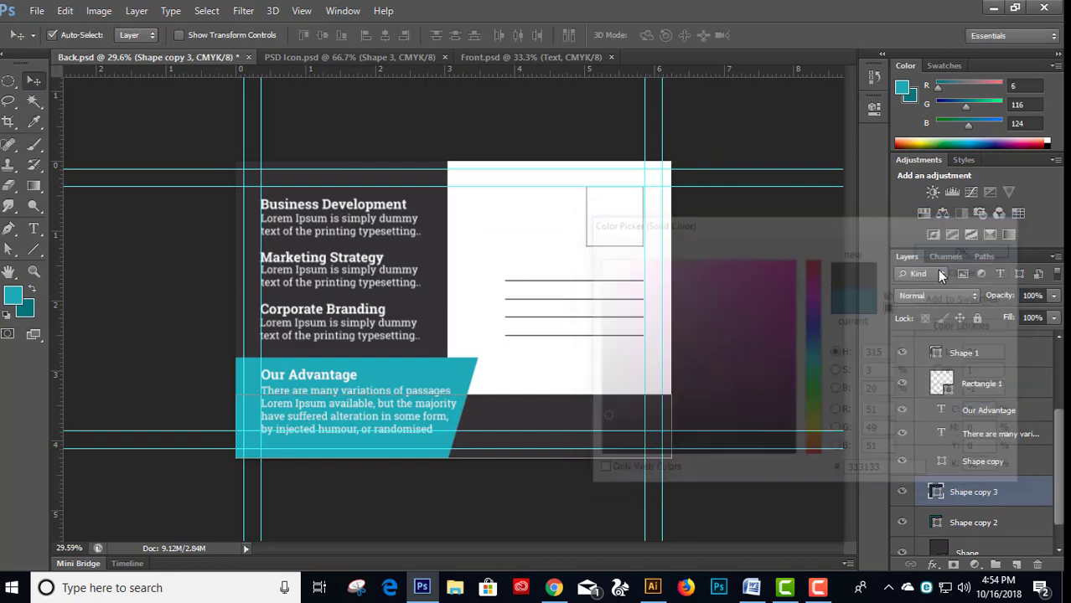
- Raise the dark copy above the teal strip and resize it to the card's right side
{"action": "key", "text": "shift+Up"}
{"action": "key", "text": "shift+Up"}
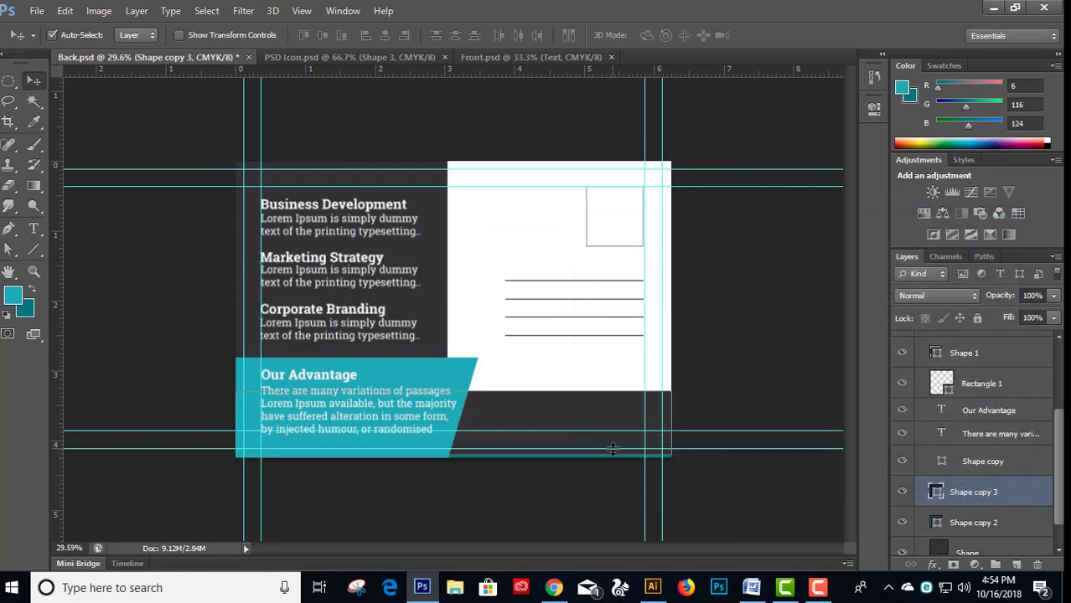
{"action": "key", "text": "shift+Up"}
{"action": "key", "text": "shift+Up"}
{"action": "key", "text": "shift+Up"}
{"action": "key", "text": "shift+Up"}
{"action": "key", "text": "shift+Up"}
{"action": "key", "text": "shift+Up"}
{"action": "key", "text": "shift+Up"}
{"action": "key", "text": "shift+Up"}
{"action": "key", "text": "shift+Up"}
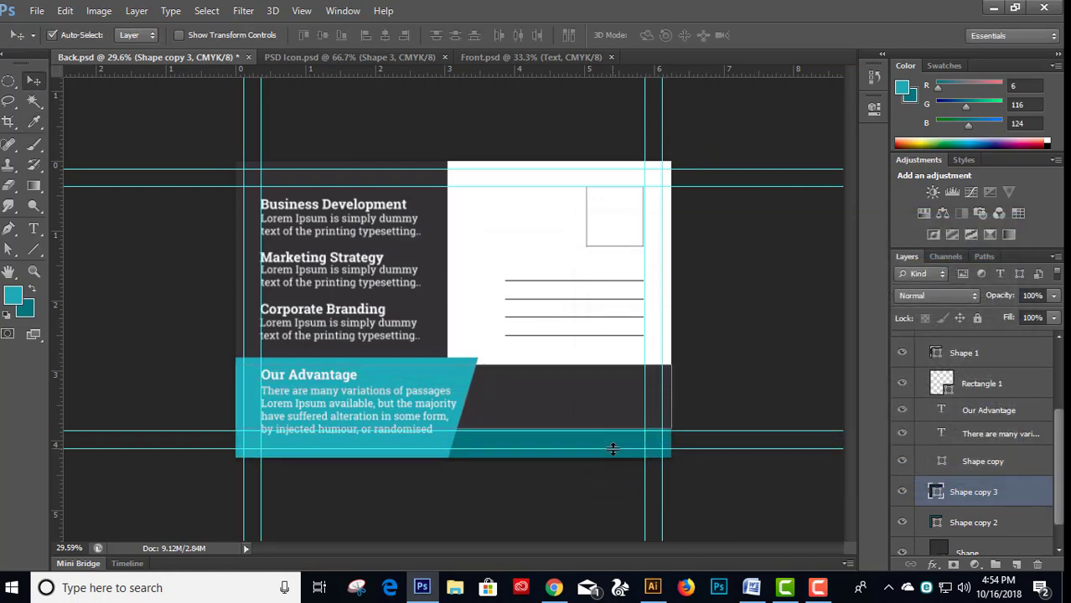
{"action": "key", "text": "shift+Up"}
{"action": "key", "text": "shift+Up"}
{"action": "key", "text": "shift+Up"}
{"action": "key", "text": "shift+Up"}
{"action": "key", "text": "shift+Up"}
{"action": "key", "text": "shift+Up"}
{"action": "key", "text": "shift+Up"}
{"action": "key", "text": "shift+Up"}
{"action": "key", "text": "shift+Up"}
{"action": "key", "text": "shift+Up"}
{"action": "key", "text": "shift+Up"}
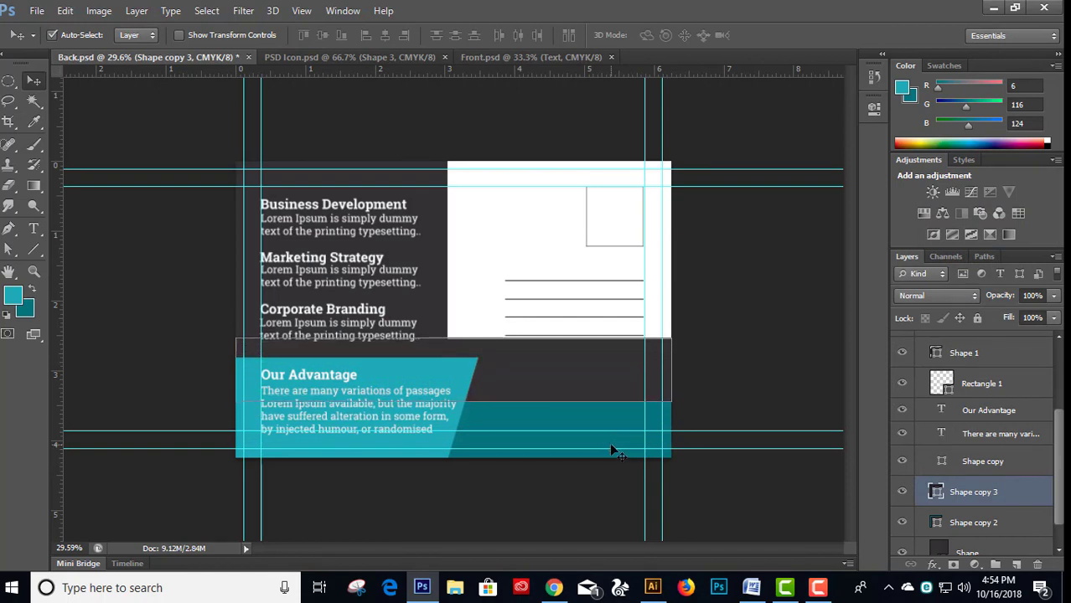
{"action": "key", "text": "shift+Up"}
{"action": "key", "text": "shift+Up"}
{"action": "key", "text": "shift+Up"}
{"action": "key", "text": "Up"}
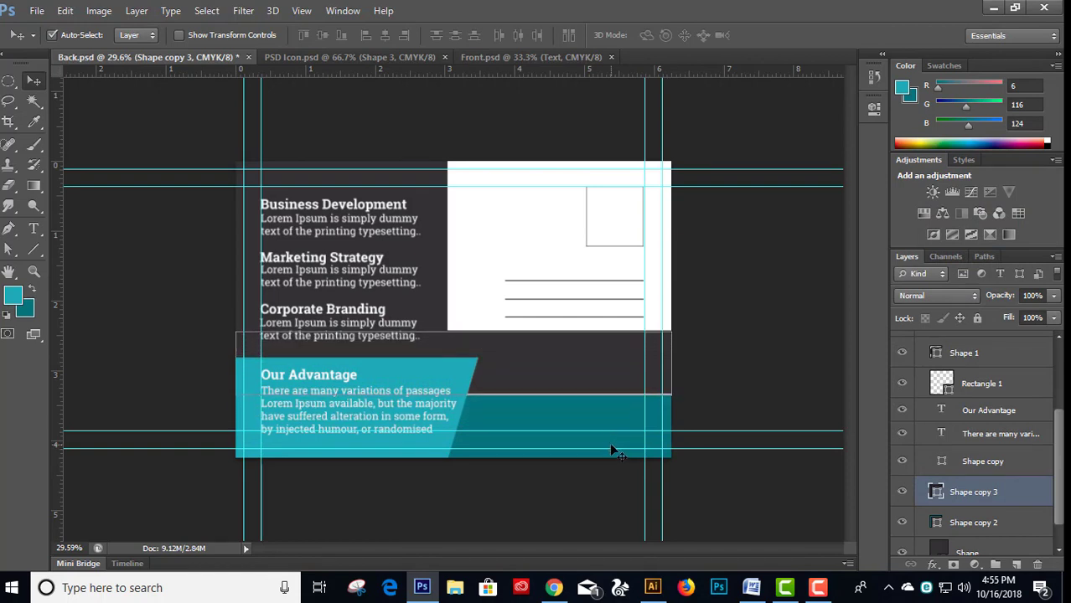
{"action": "key", "text": "Down"}
{"action": "key", "text": "ctrl+t"}
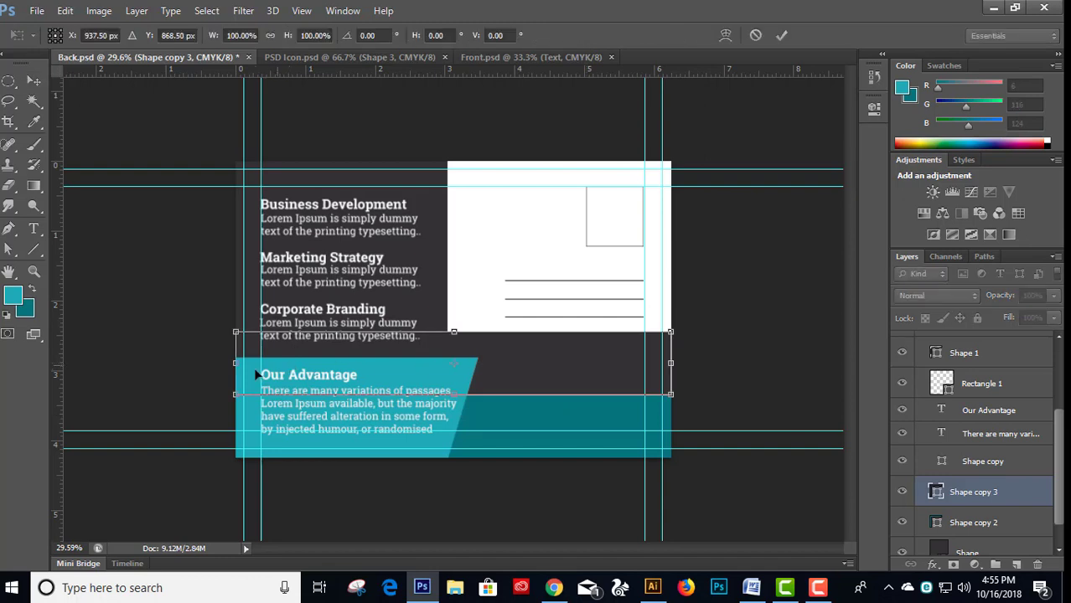
{"action": "left_click_drag", "start_coordinate": [234, 363], "coordinate": [494, 390]}
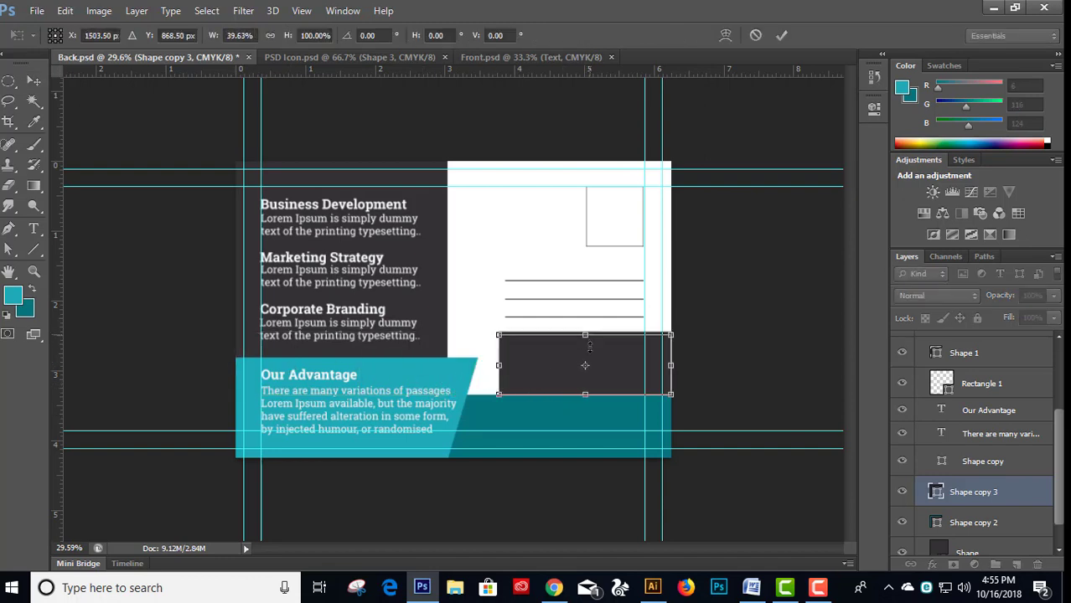
{"action": "left_click_drag", "start_coordinate": [587, 330], "coordinate": [586, 358]}
{"action": "key", "text": "Return"}
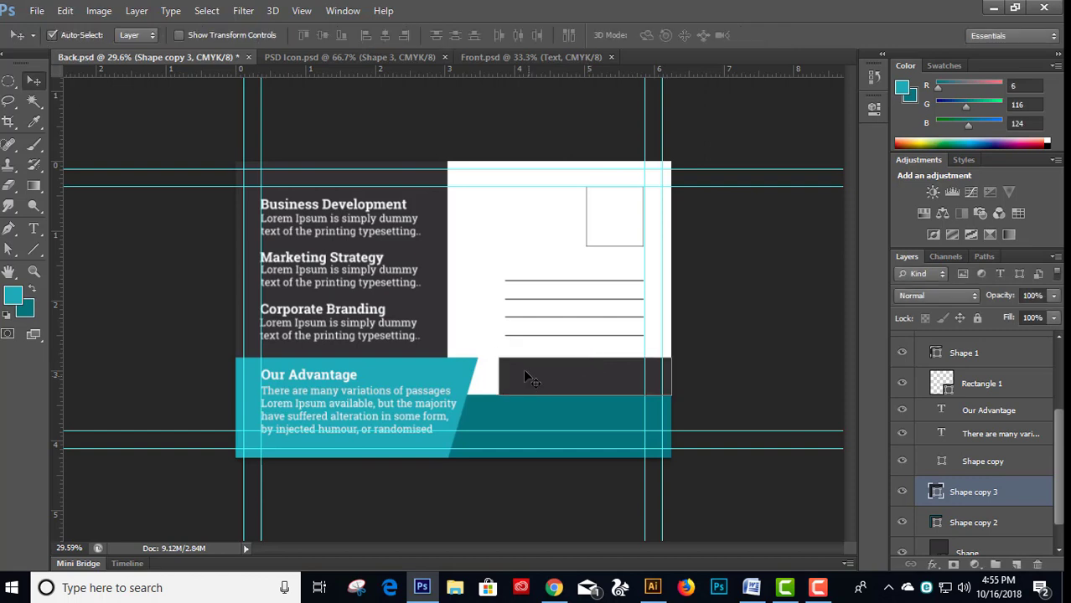
- Move the dark band's top-left anchor so its left edge slants parallel to the white gap
{"action": "key", "text": "a"}
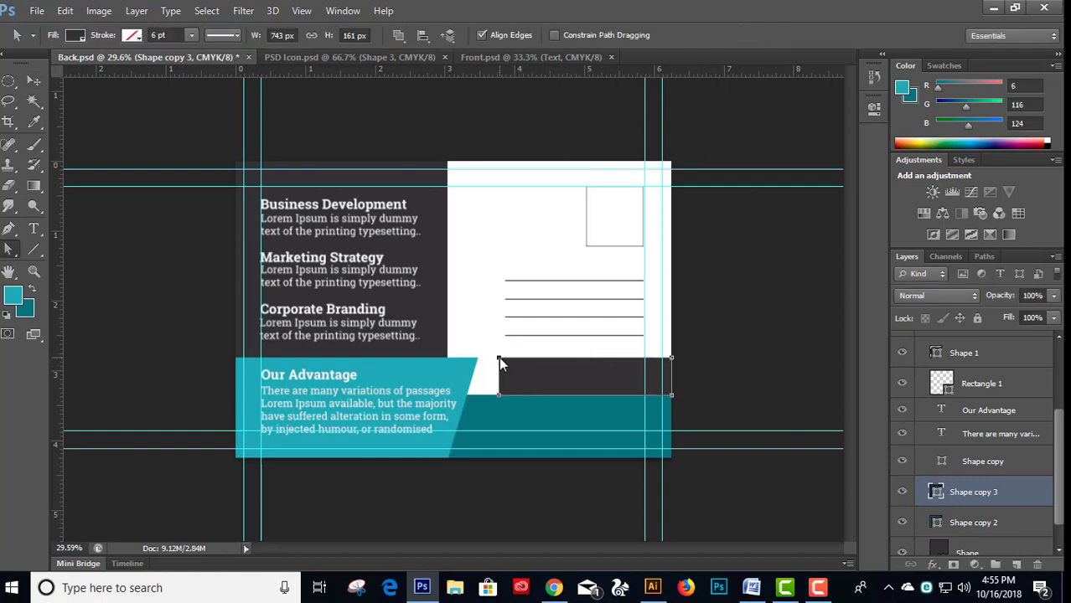
{"action": "left_click_drag", "start_coordinate": [499, 358], "coordinate": [505, 358]}
{"action": "key", "text": "shift+Left"}
{"action": "key", "text": "shift+Left"}
{"action": "key", "text": "shift+Left"}
{"action": "key", "text": "shift+Left"}
{"action": "left_click", "coordinate": [34, 81]}
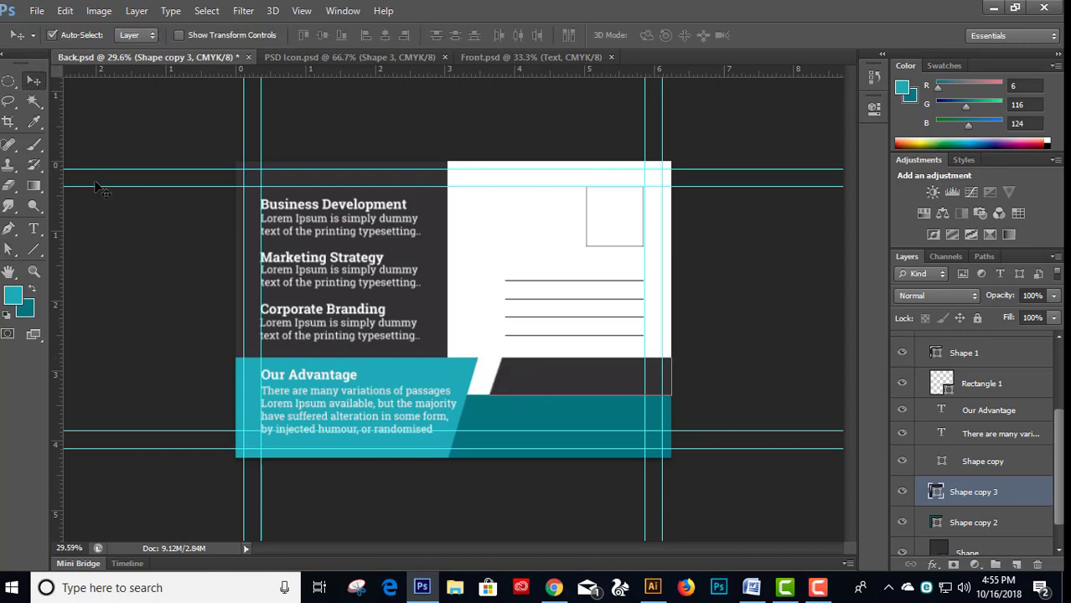
{"action": "left_click", "coordinate": [131, 248]}
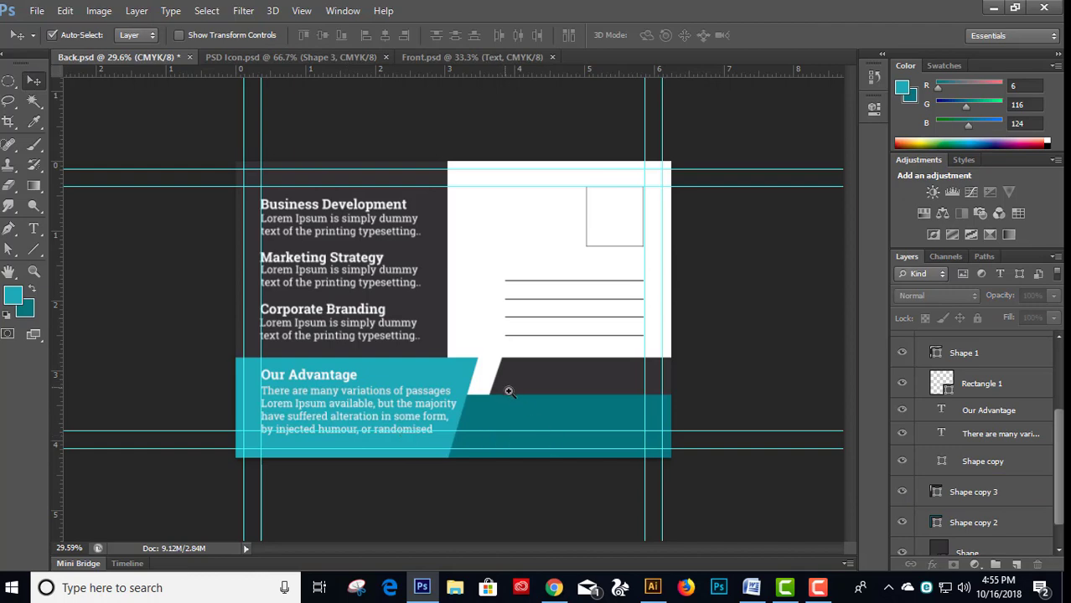
{"action": "scroll", "coordinate": [538, 399], "scroll_direction": "up", "scroll_amount": 1}
{"action": "scroll", "coordinate": [549, 433], "scroll_direction": "up", "scroll_amount": 2}
{"action": "left_click_drag", "start_coordinate": [548, 432], "coordinate": [483, 372]}
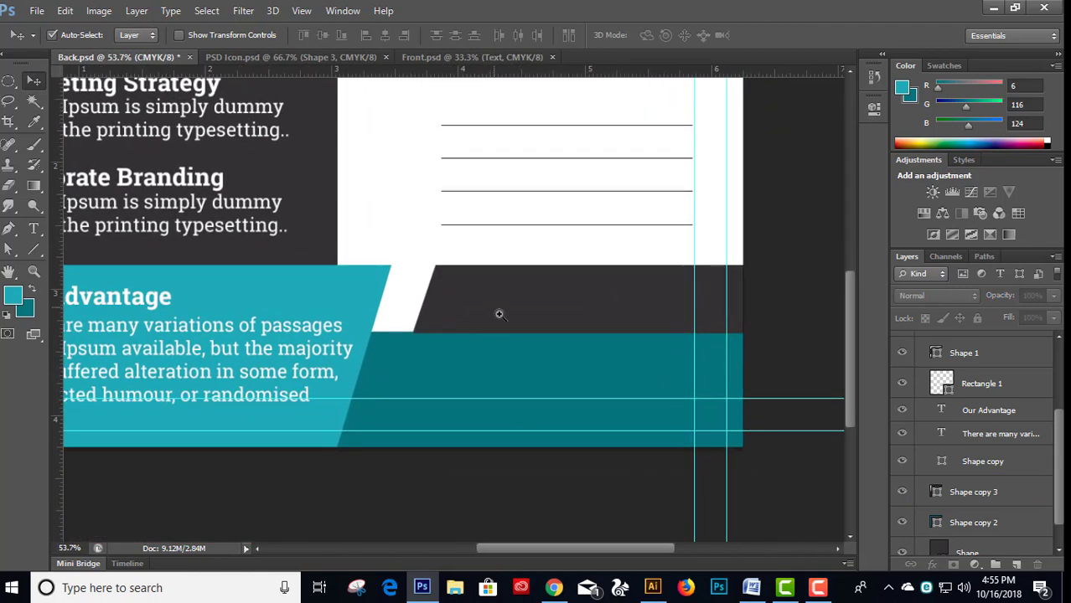
{"action": "scroll", "coordinate": [496, 309], "scroll_direction": "up", "scroll_amount": 1}
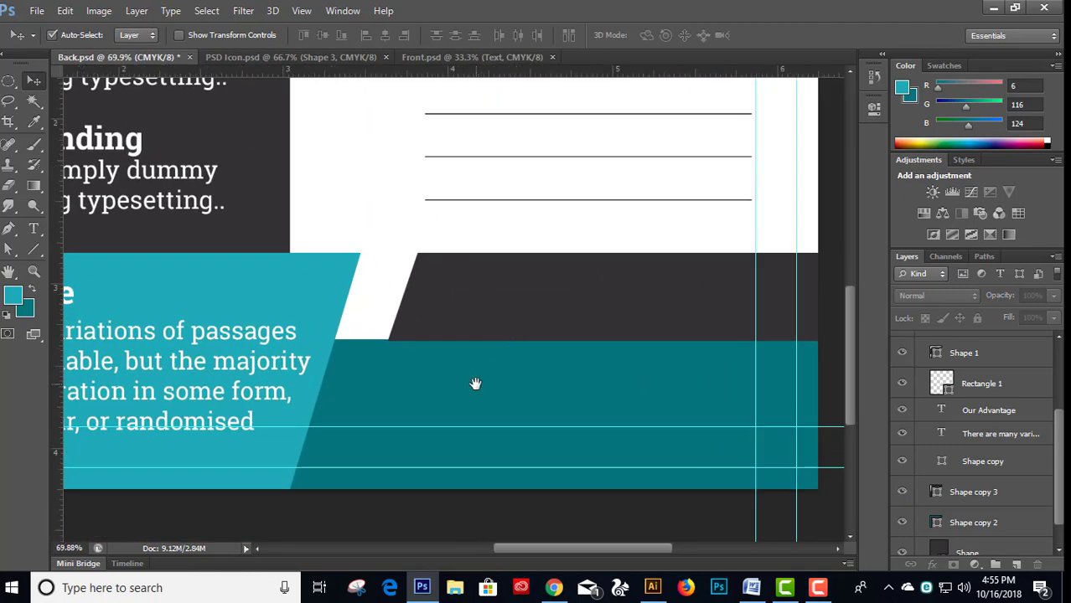
{"action": "key", "text": "t"}
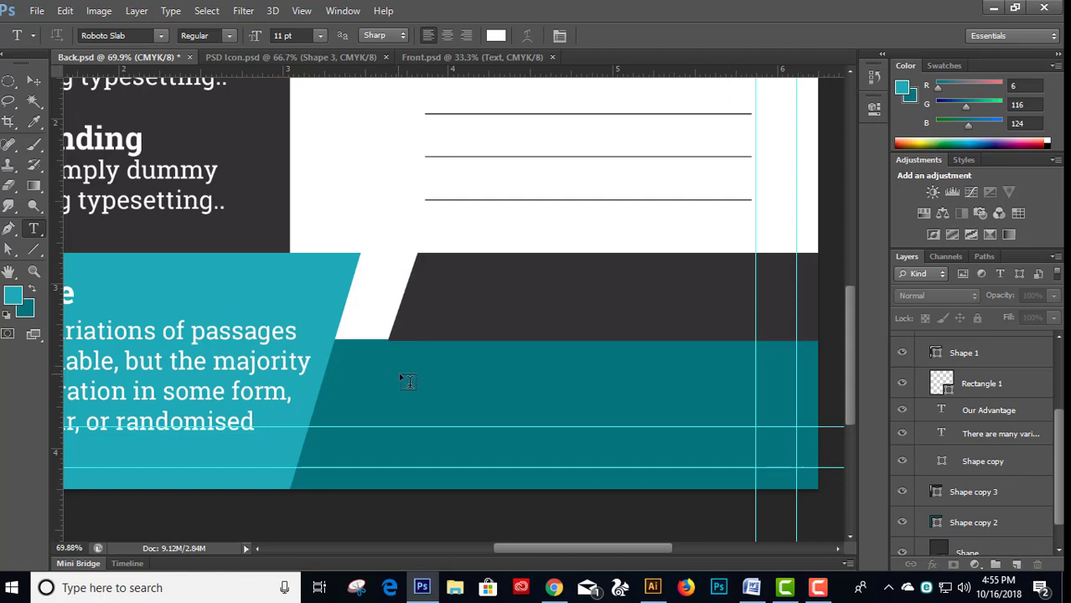
{"action": "left_click", "coordinate": [414, 388]}
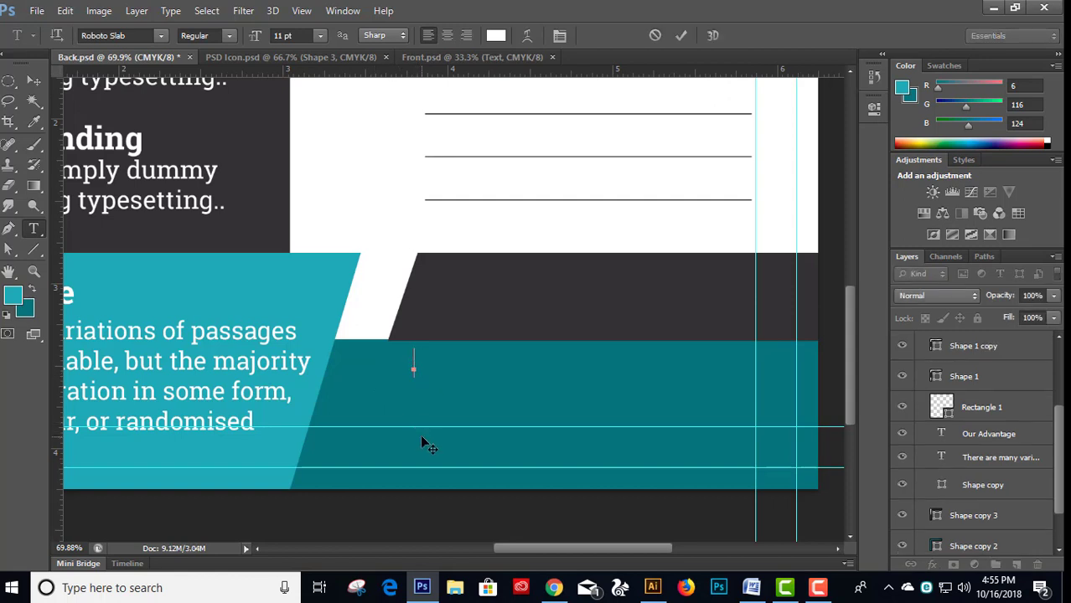
{"action": "type", "text": "info"}
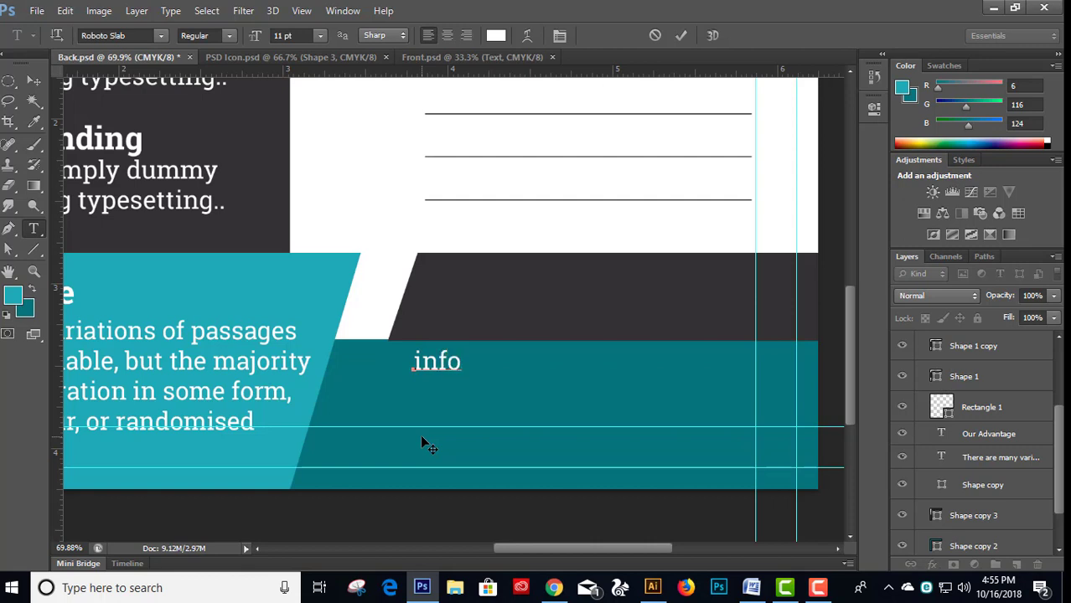
{"action": "type", "text": "#"}
{"action": "key", "text": "BackSpace"}
{"action": "type", "text": "@"}
{"action": "type", "text": "gmai"}
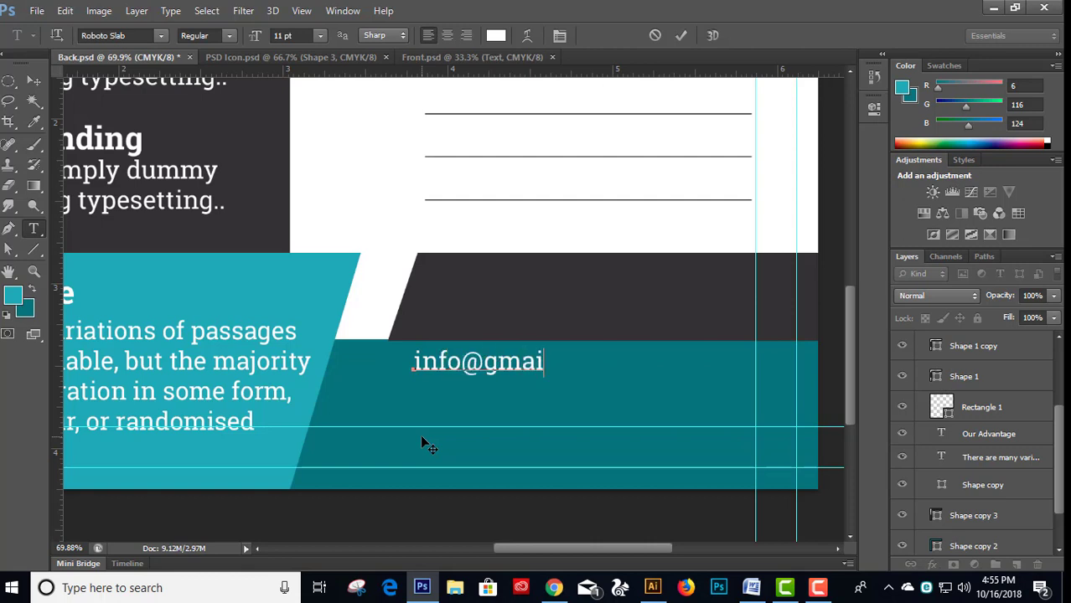
{"action": "type", "text": "l.com"}
{"action": "key", "text": "Return"}
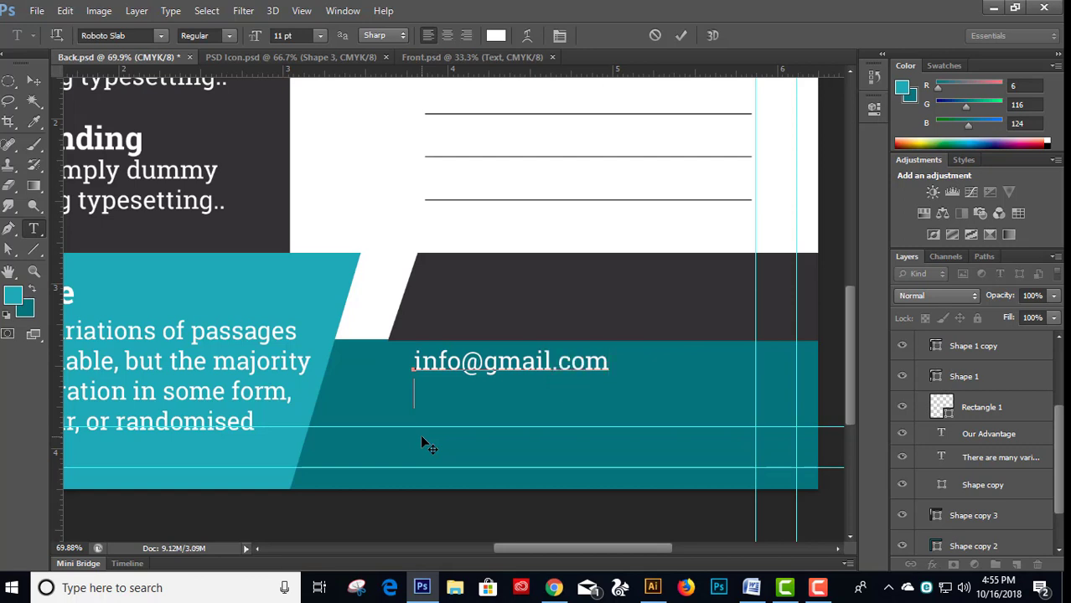
{"action": "type", "text": "www.w"}
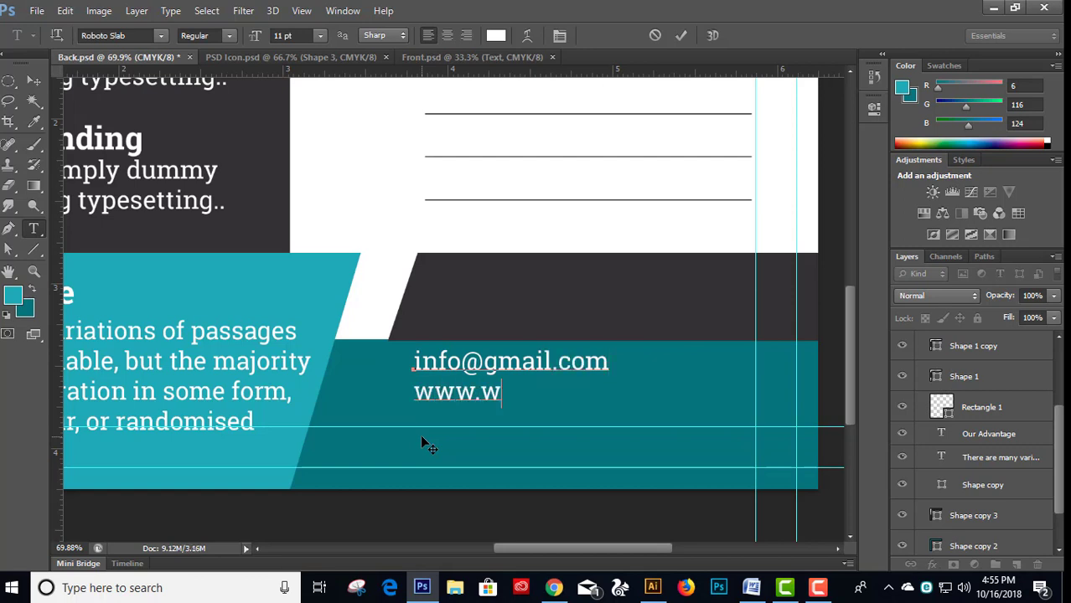
{"action": "type", "text": "ebsite"}
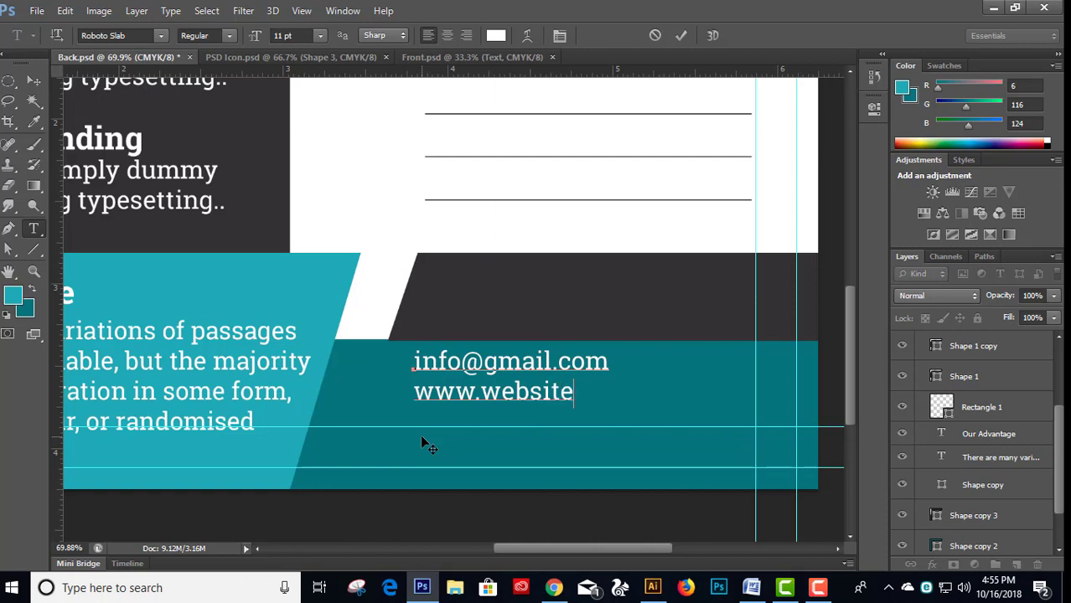
{"action": "type", "text": ".com"}
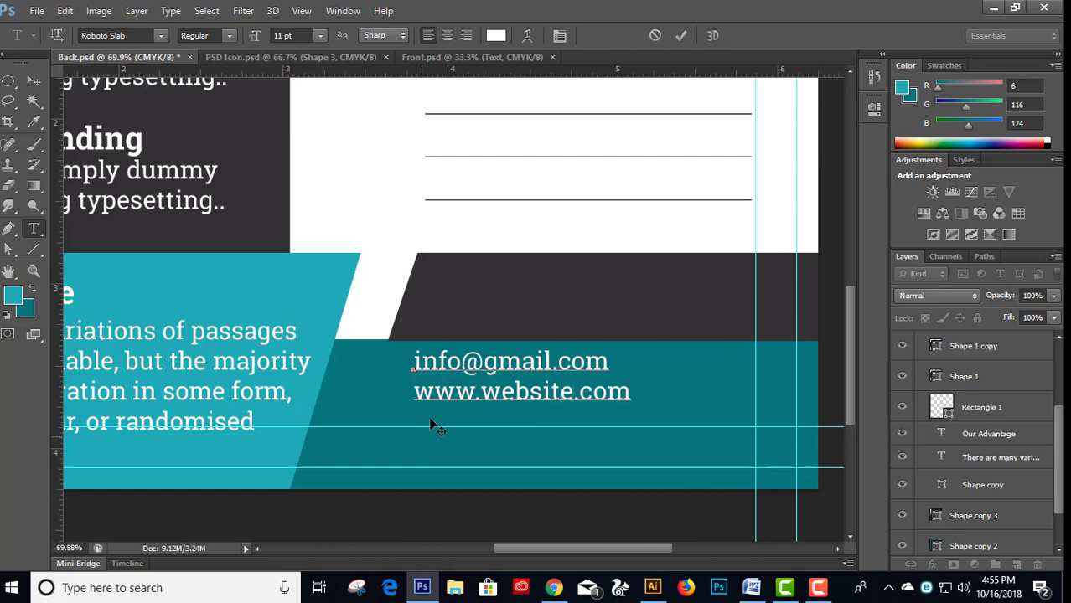
{"action": "left_click", "coordinate": [34, 82]}
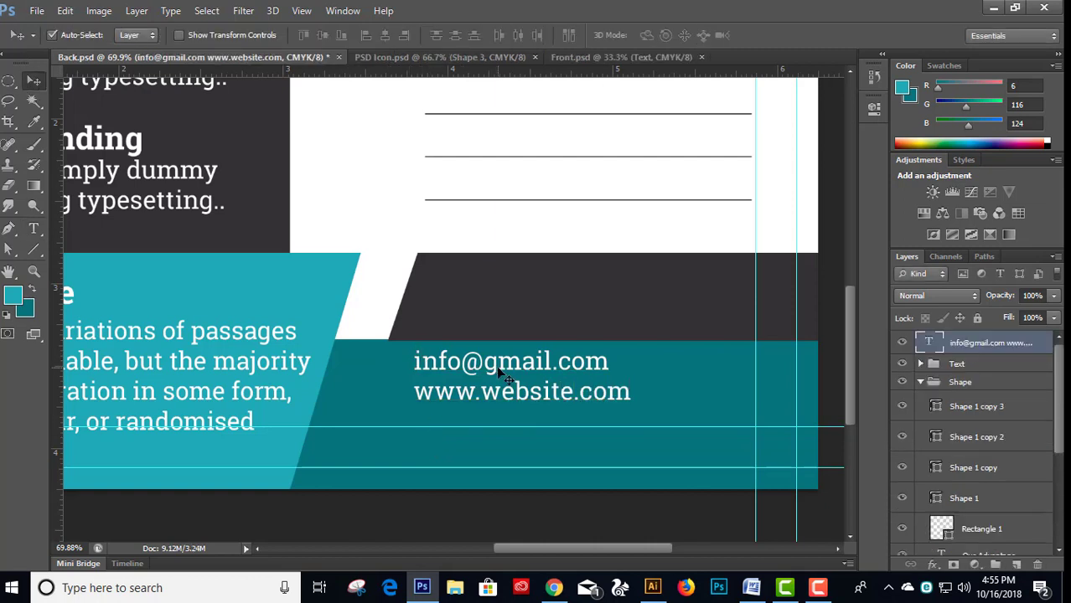
{"action": "left_click_drag", "start_coordinate": [502, 372], "coordinate": [514, 387]}
- Add 'Street Address Here' on the dark band and fine-tune both text blocks' positions
{"action": "key", "text": "t"}
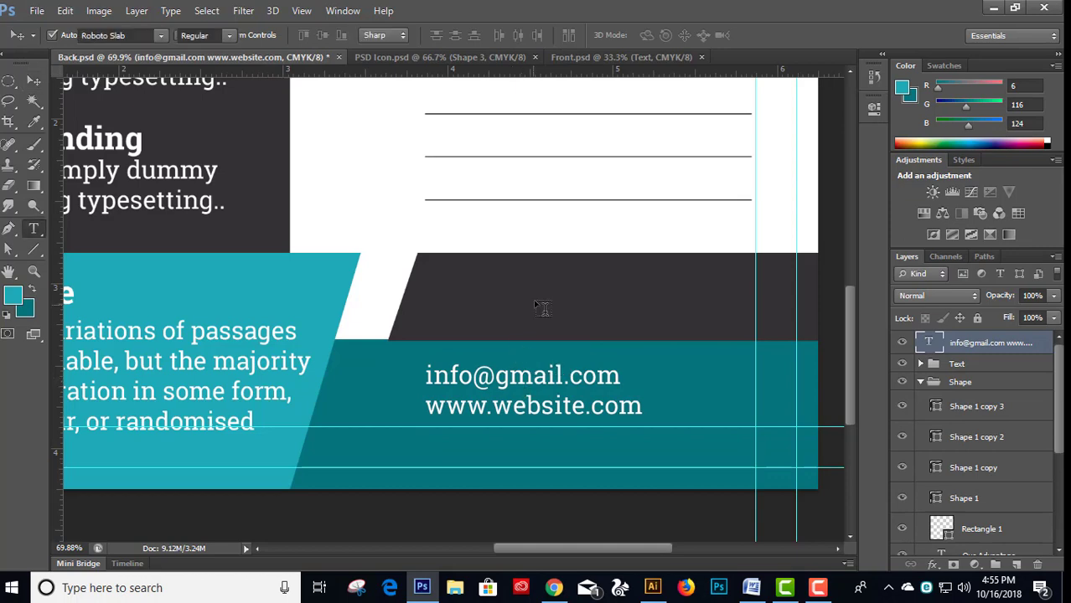
{"action": "left_click", "coordinate": [582, 296]}
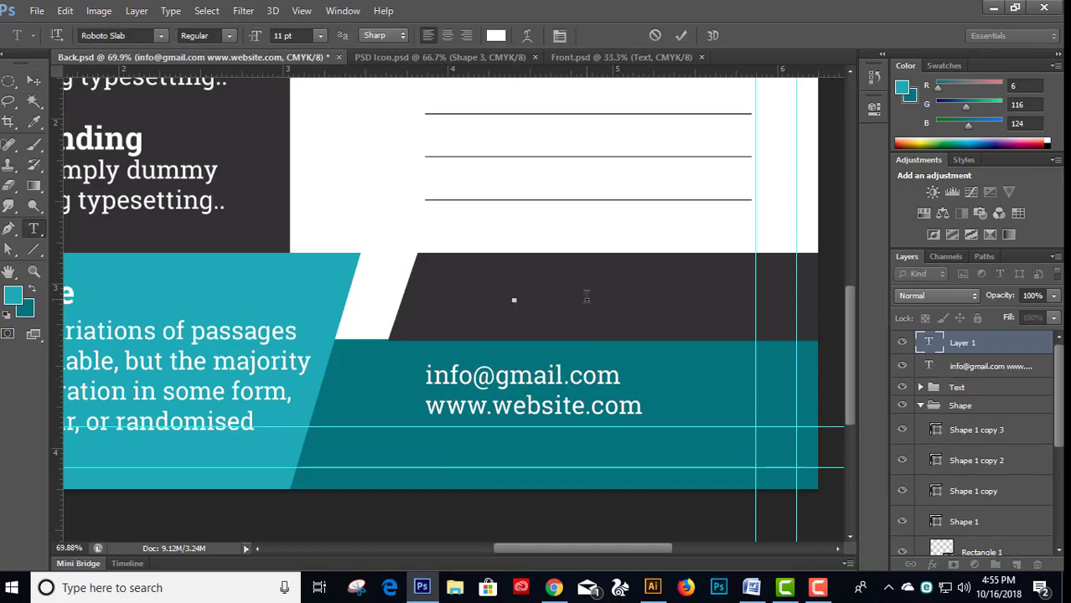
{"action": "type", "text": "Street"}
{"action": "type", "text": " Ad"}
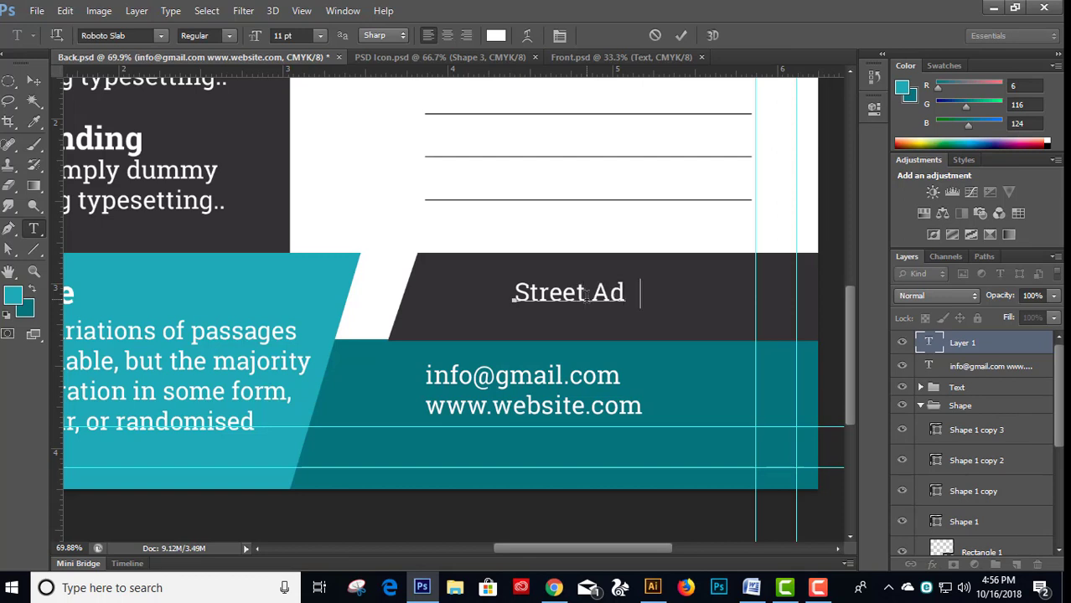
{"action": "type", "text": "dress H"}
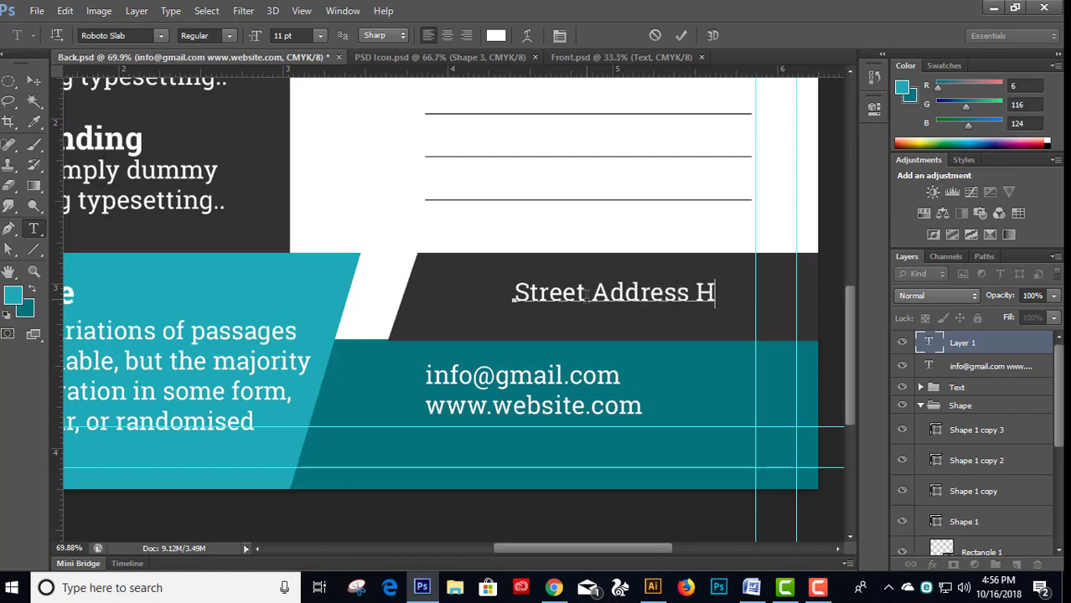
{"action": "type", "text": "ere"}
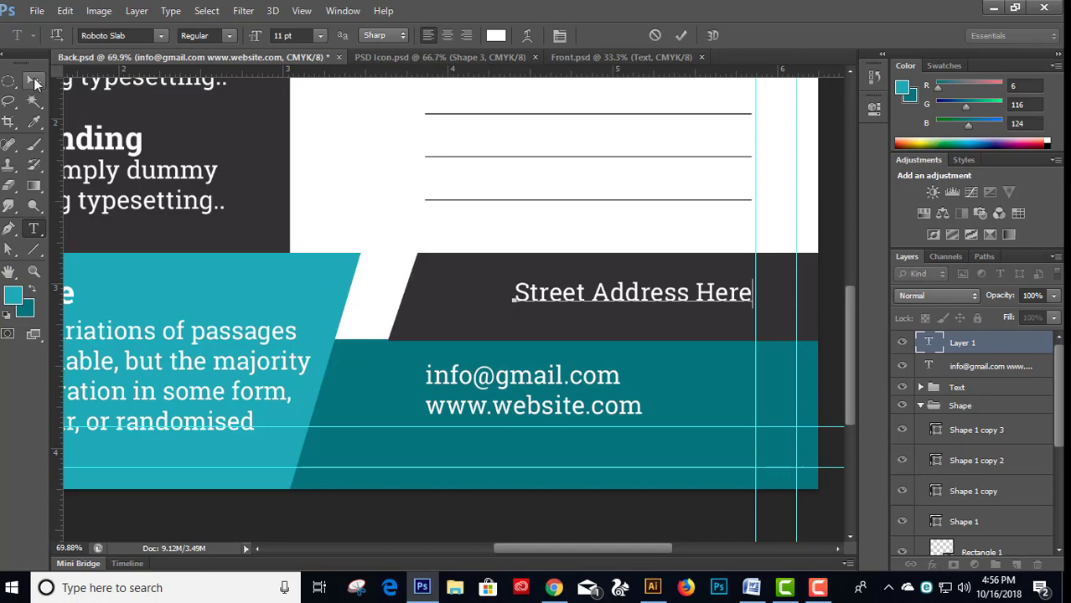
{"action": "left_click", "coordinate": [34, 80]}
{"action": "scroll", "coordinate": [570, 315], "scroll_direction": "up", "scroll_amount": 1}
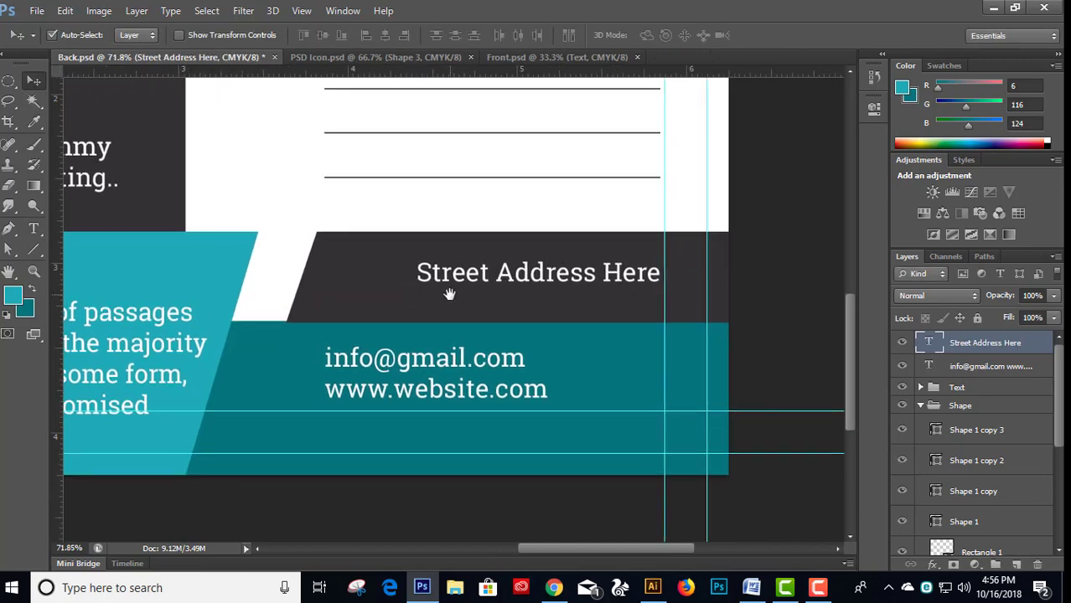
{"action": "left_click_drag", "start_coordinate": [462, 276], "coordinate": [448, 286]}
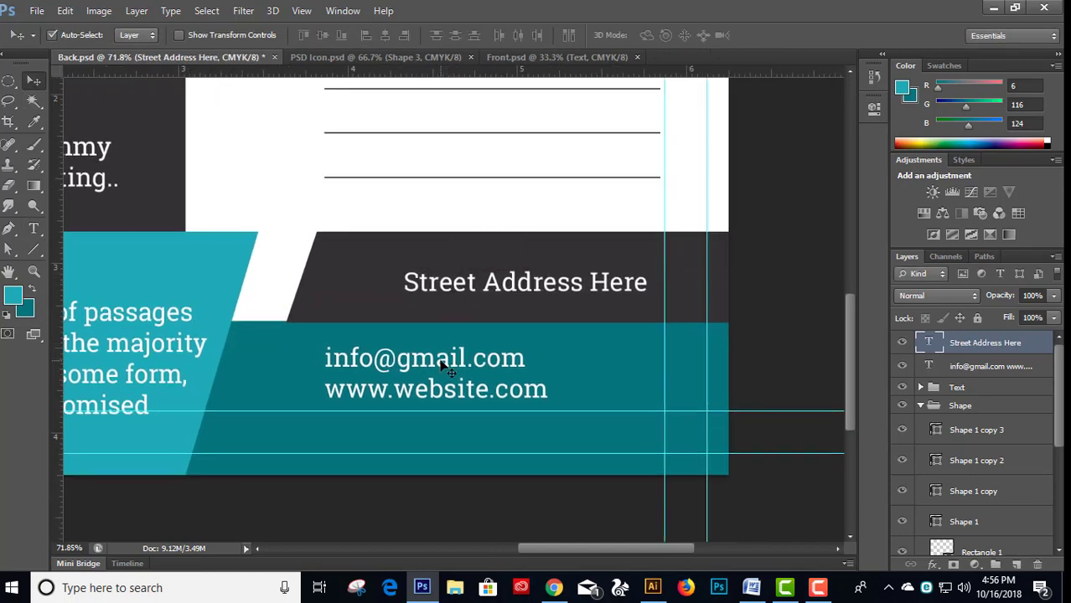
{"action": "left_click_drag", "start_coordinate": [447, 367], "coordinate": [461, 367]}
{"action": "scroll", "coordinate": [428, 359], "scroll_direction": "down", "scroll_amount": 5}
{"action": "scroll", "coordinate": [429, 359], "scroll_direction": "down", "scroll_amount": 2}
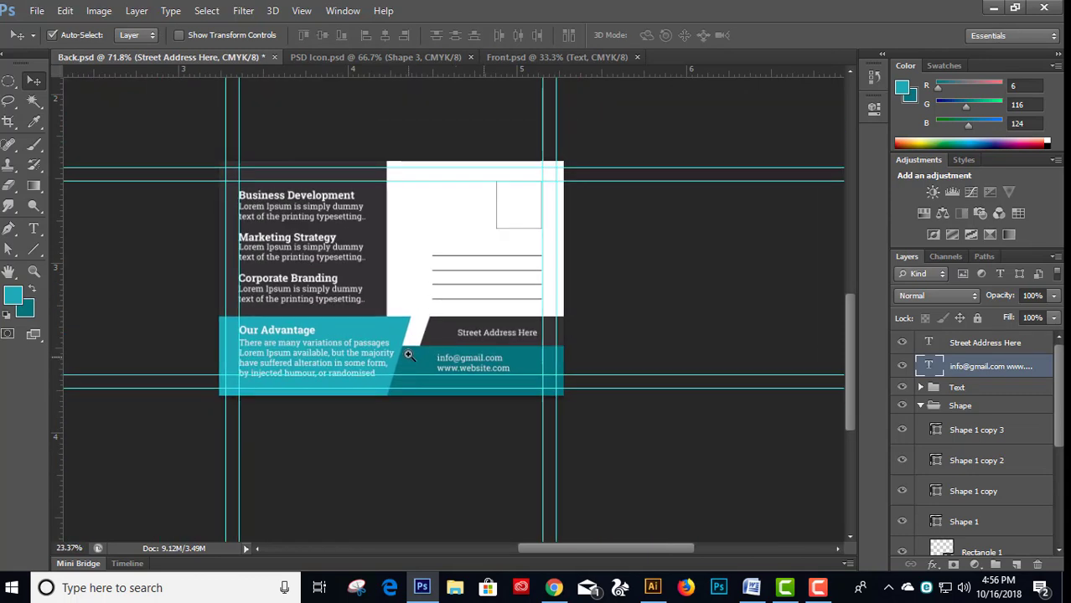
- Drag the map-pin icon from PSD Icon.psd into Back.psd, left of 'Street Address Here'
{"action": "left_click", "coordinate": [470, 55]}
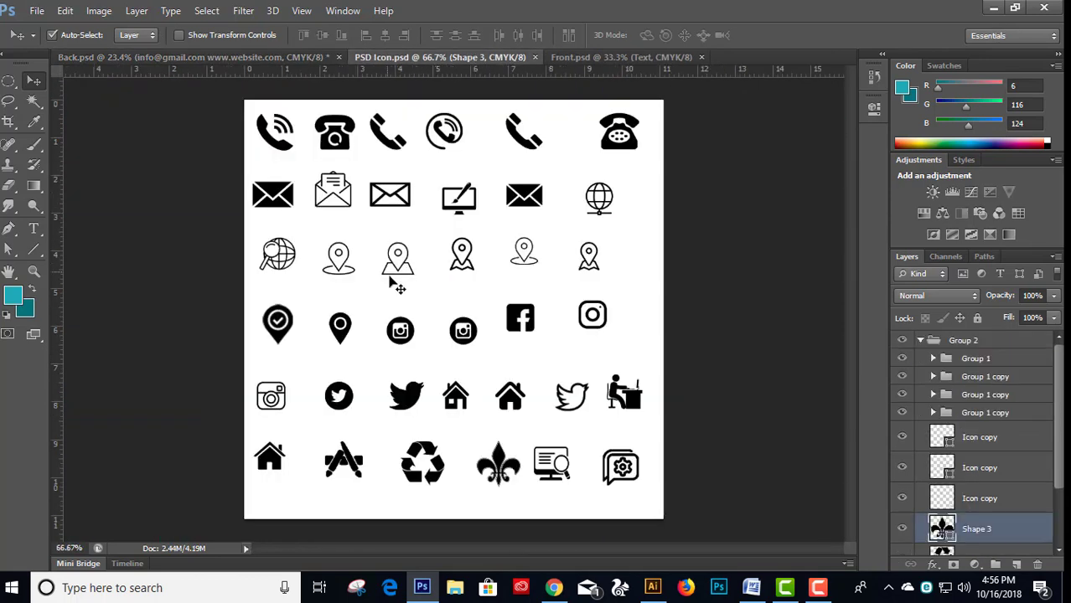
{"action": "left_click_drag", "start_coordinate": [466, 262], "coordinate": [241, 71]}
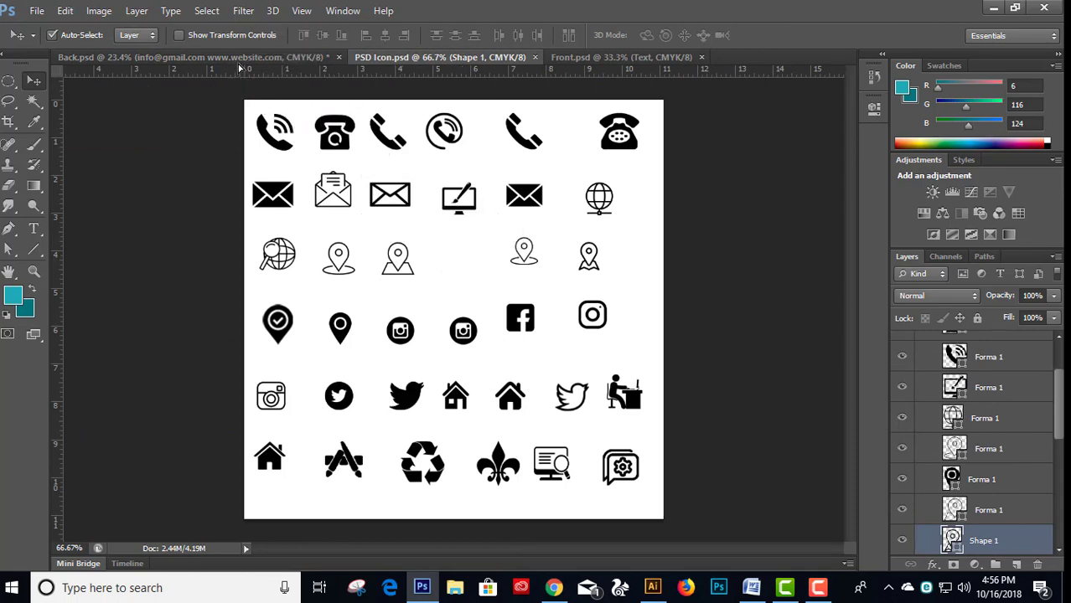
{"action": "left_click_drag", "start_coordinate": [241, 69], "coordinate": [502, 364]}
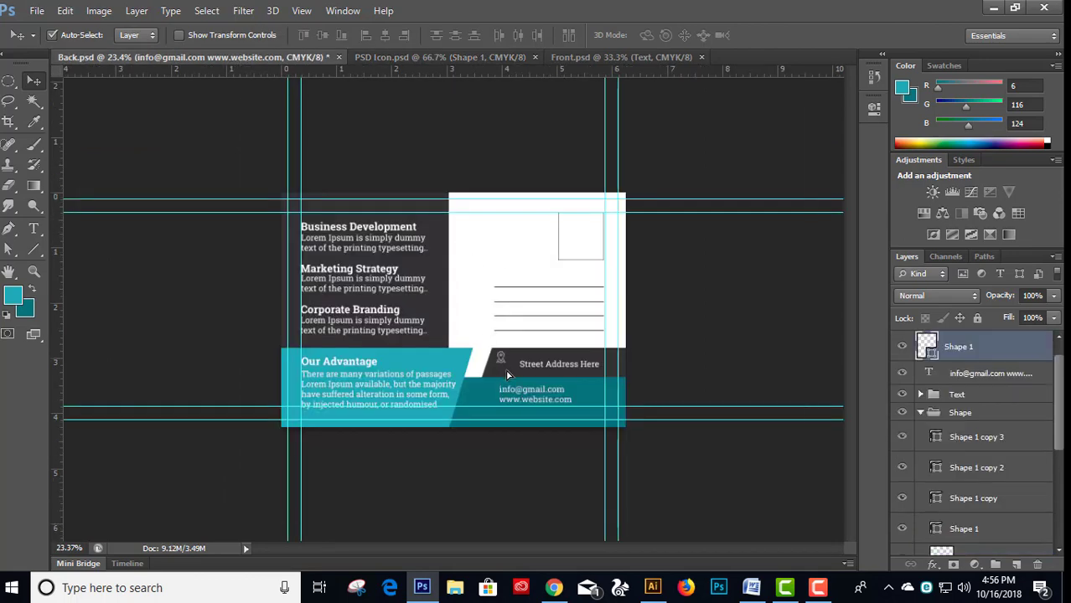
{"action": "scroll", "coordinate": [546, 394], "scroll_direction": "up", "scroll_amount": 3}
{"action": "left_click_drag", "start_coordinate": [515, 386], "coordinate": [549, 397]}
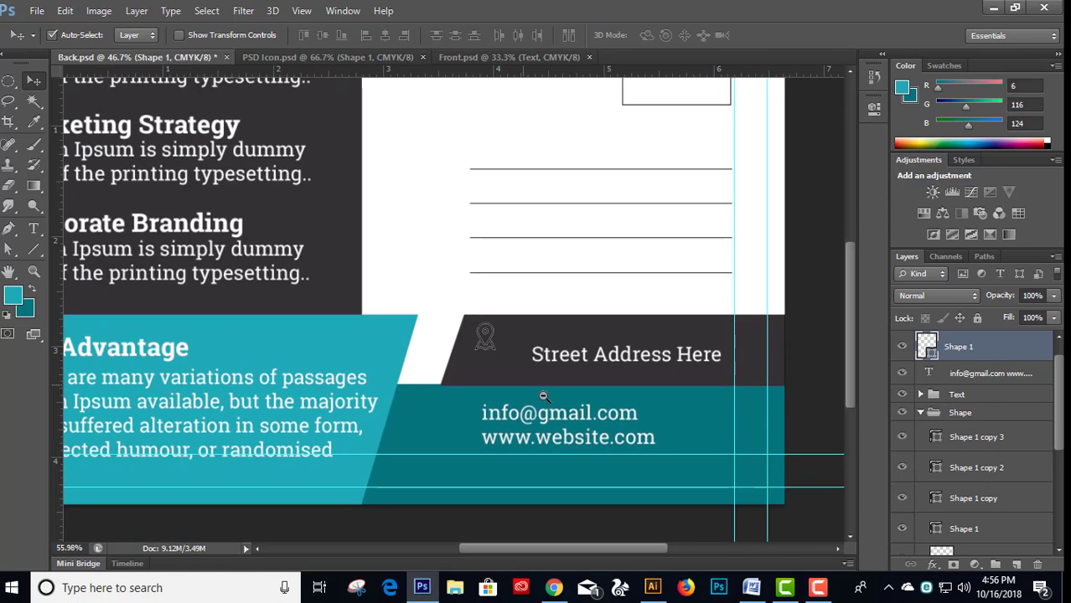
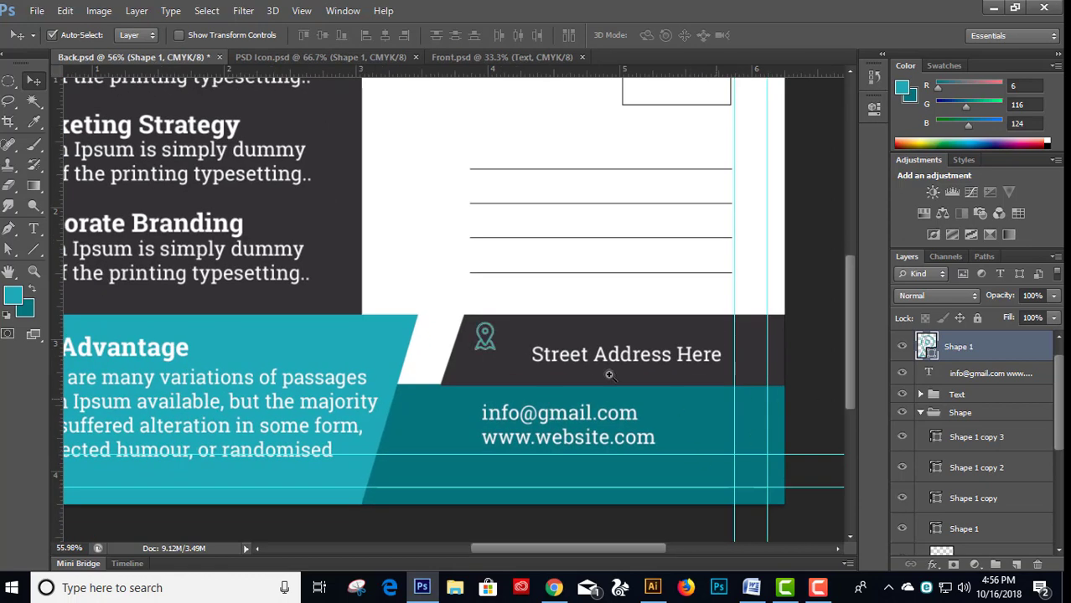
- Vertically align the Street Address Here text with the pin icon and group them as Group 4
{"action": "left_click_drag", "start_coordinate": [603, 373], "coordinate": [513, 313]}
{"action": "left_click_drag", "start_coordinate": [368, 267], "coordinate": [402, 300]}
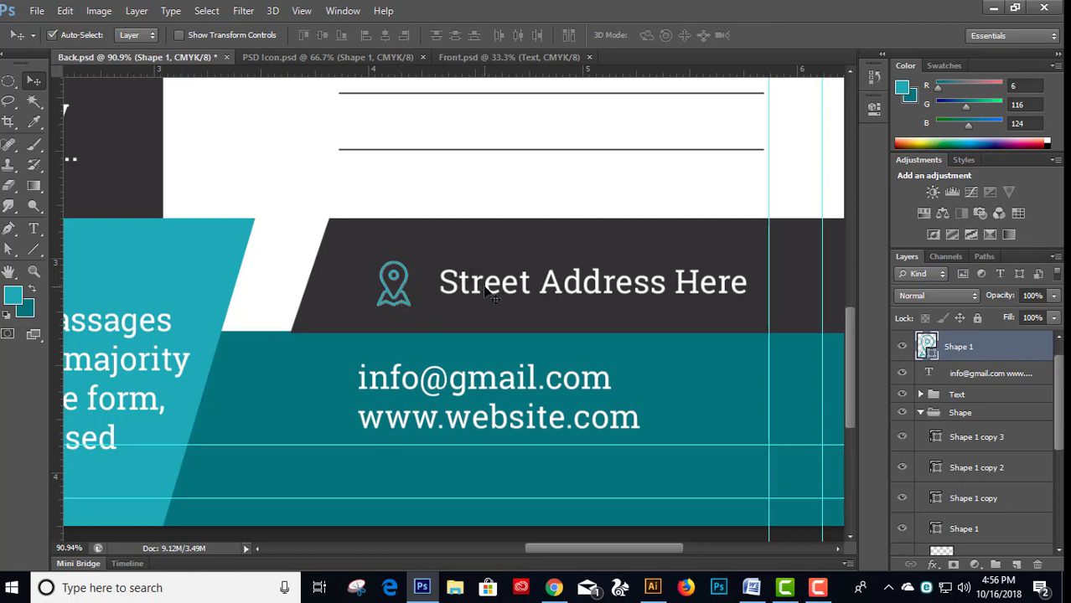
{"action": "left_click_drag", "start_coordinate": [489, 292], "coordinate": [482, 292]}
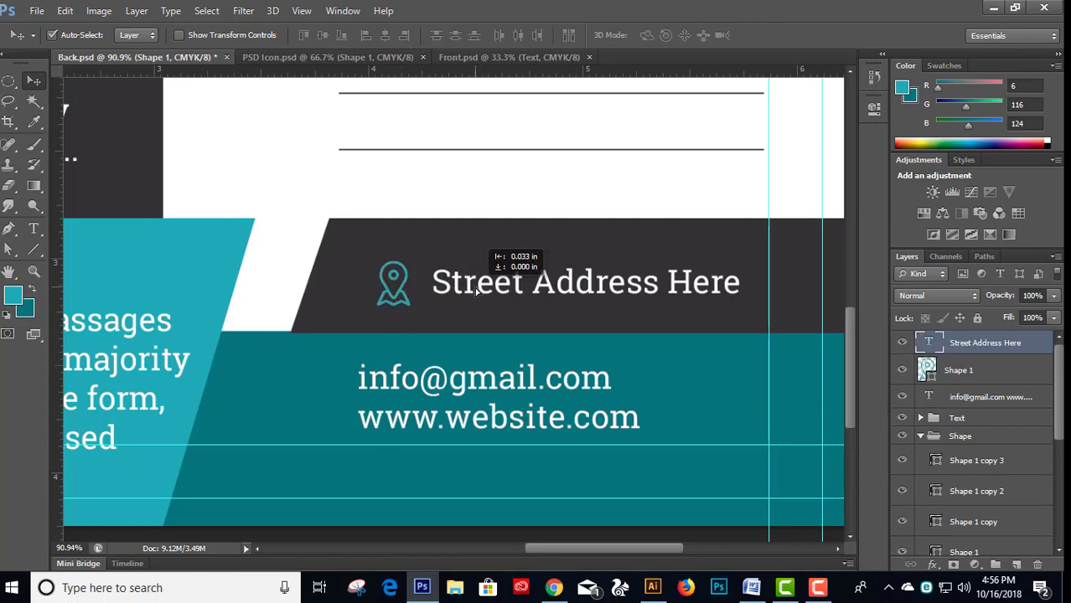
{"action": "left_click", "coordinate": [961, 374], "text": "shift"}
{"action": "left_click", "coordinate": [324, 36]}
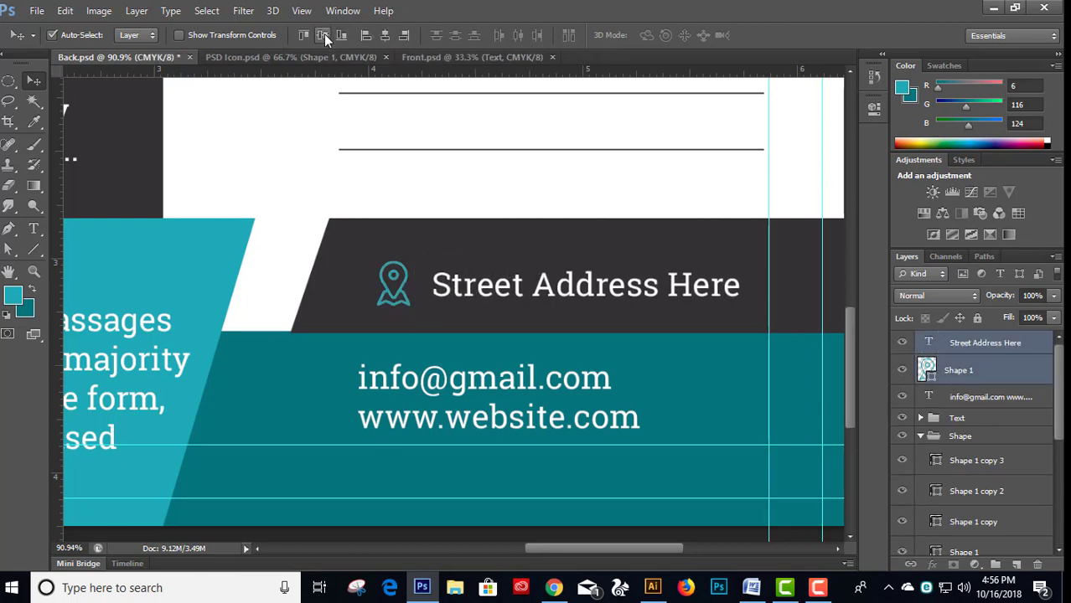
{"action": "key", "text": "ctrl+g"}
{"action": "scroll", "coordinate": [562, 306], "scroll_direction": "down", "scroll_amount": 2}
{"action": "scroll", "coordinate": [562, 306], "scroll_direction": "down", "scroll_amount": 2}
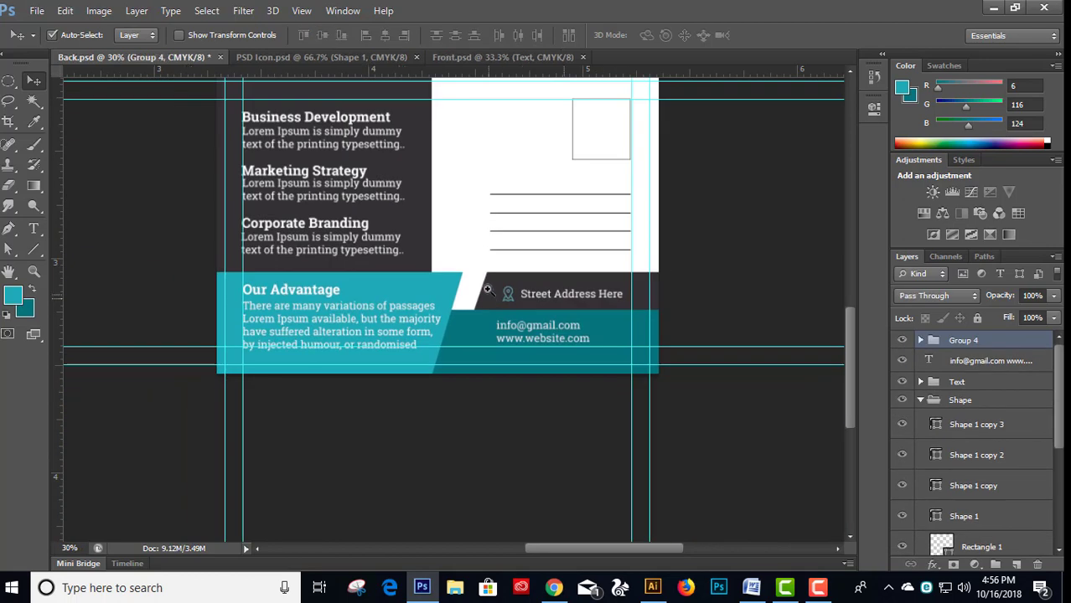
- Bring the phone and monitor icons from PSD Icon.psd into Back.psd beside the email text
{"action": "left_click", "coordinate": [483, 58]}
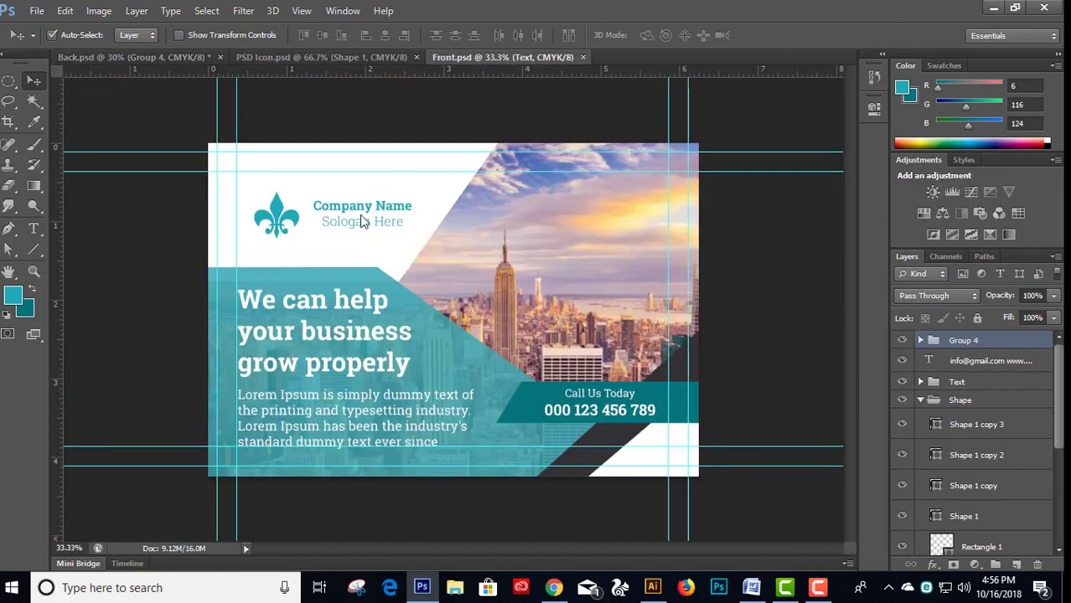
{"action": "left_click", "coordinate": [298, 58]}
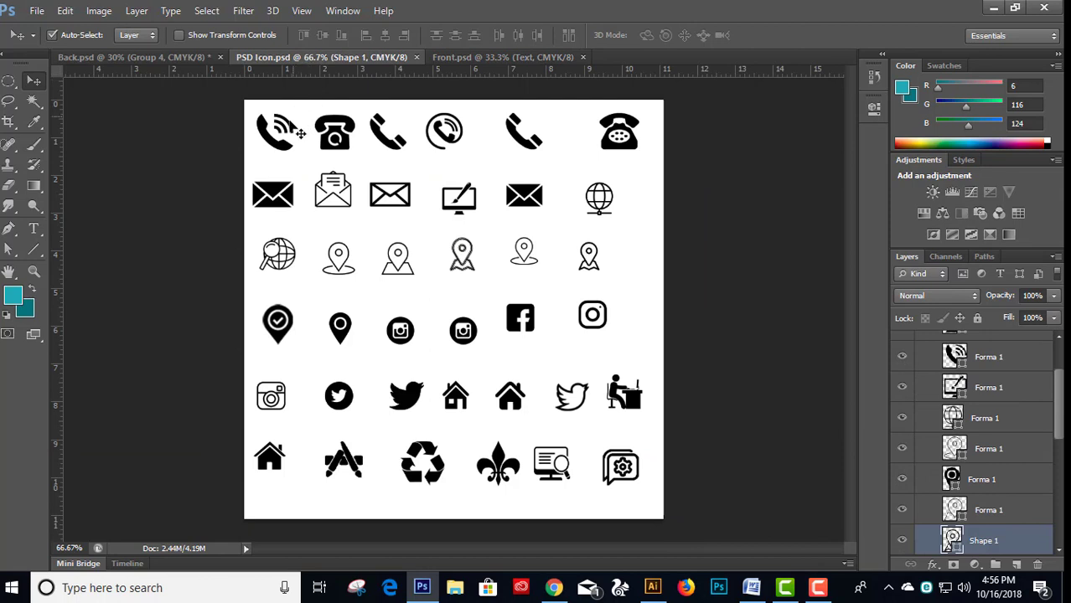
{"action": "mouse_move", "coordinate": [285, 153]}
{"action": "left_mouse_down"}
{"action": "mouse_move", "coordinate": [180, 67]}
{"action": "mouse_move", "coordinate": [343, 264]}
{"action": "left_mouse_up"}
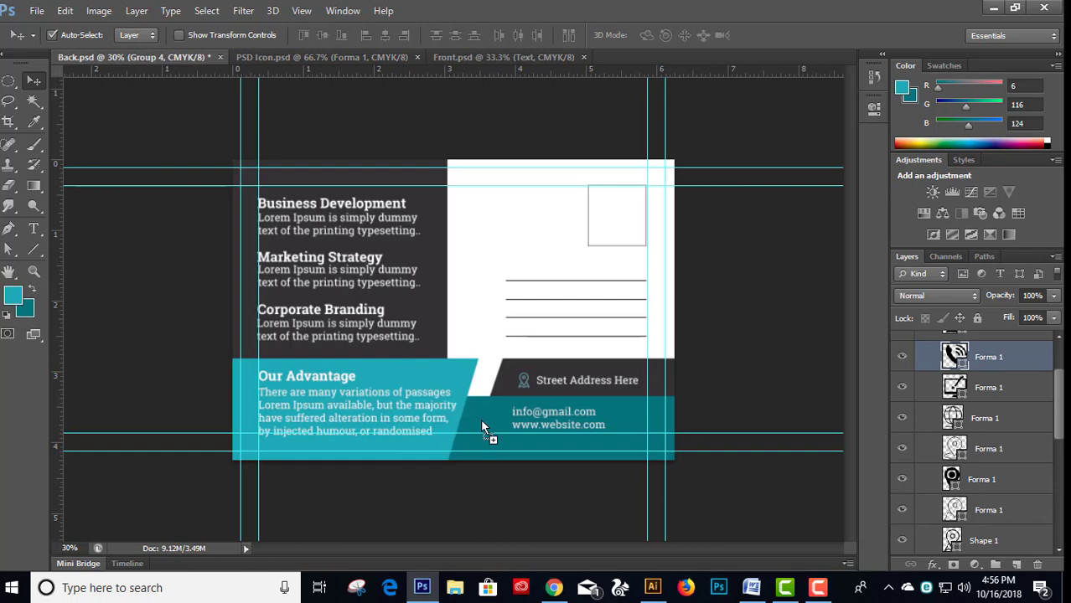
{"action": "left_click_drag", "start_coordinate": [369, 57], "coordinate": [365, 64]}
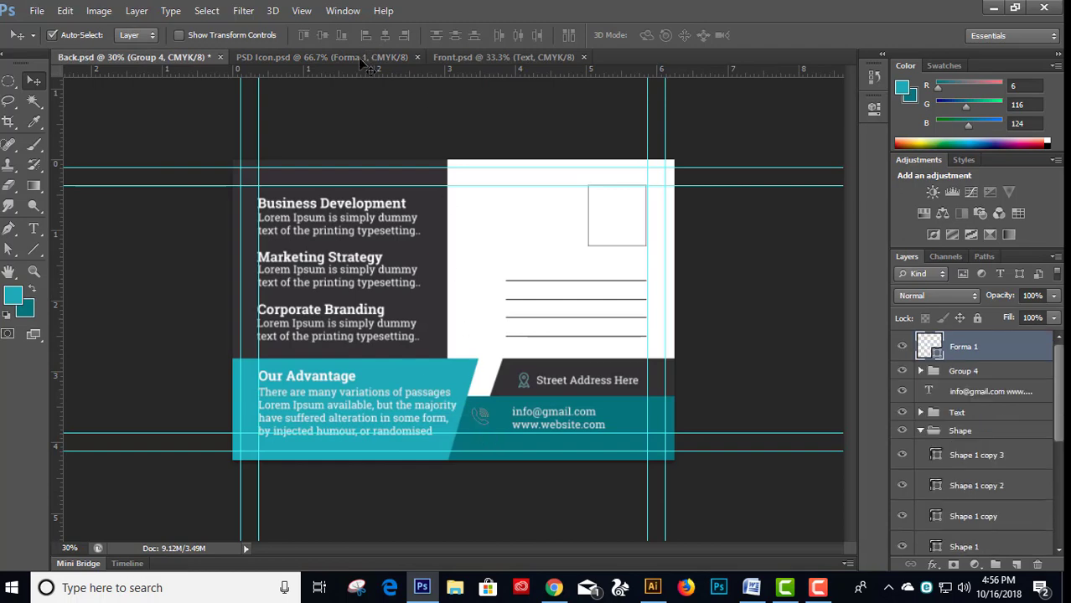
{"action": "left_click", "coordinate": [361, 58]}
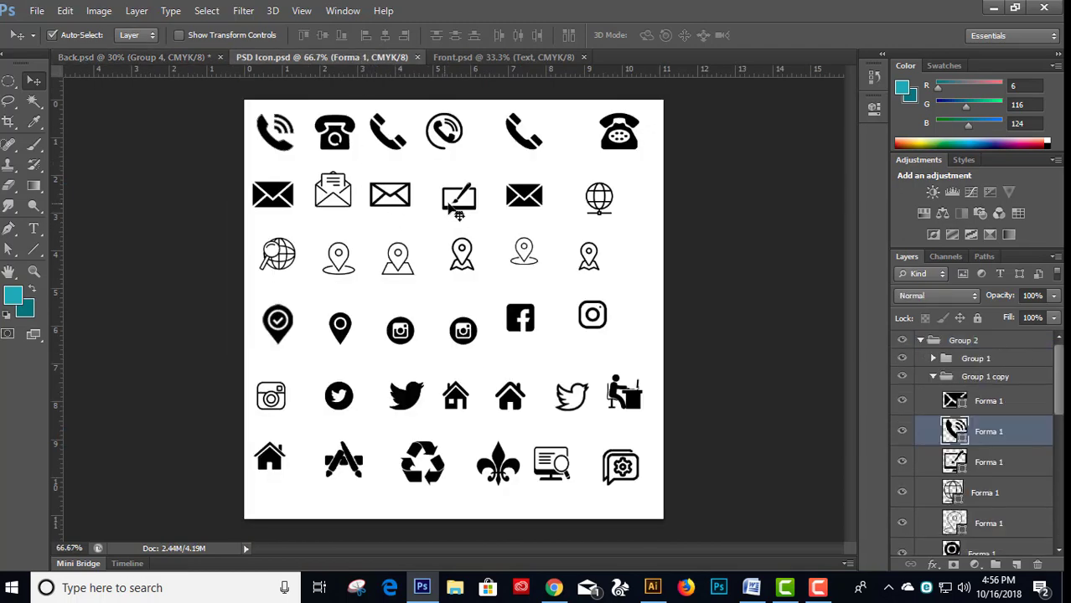
{"action": "left_click_drag", "start_coordinate": [458, 215], "coordinate": [170, 69]}
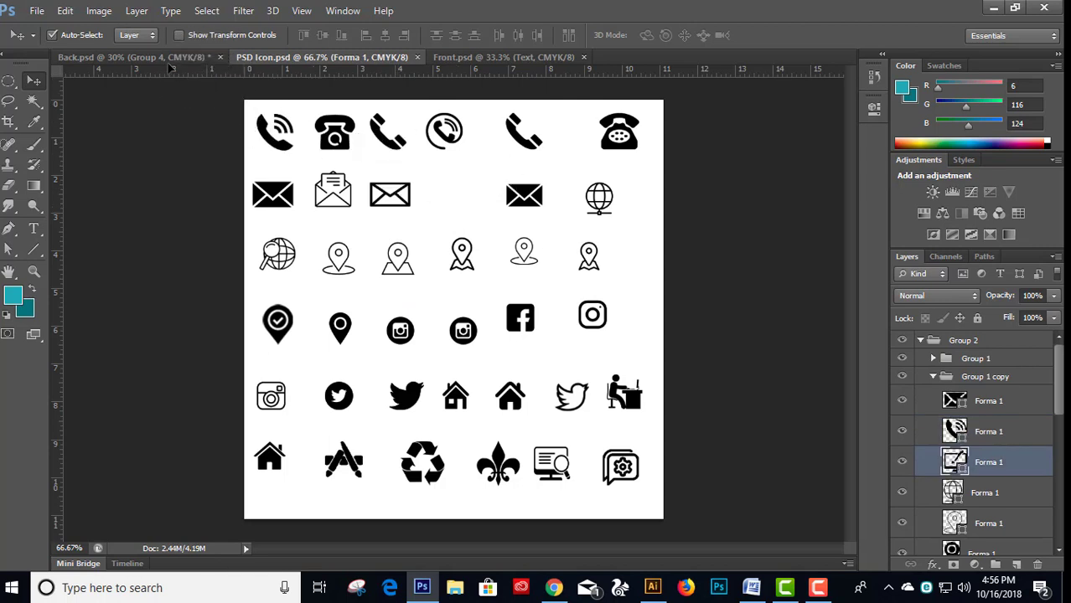
{"action": "left_click_drag", "start_coordinate": [538, 374], "coordinate": [499, 411]}
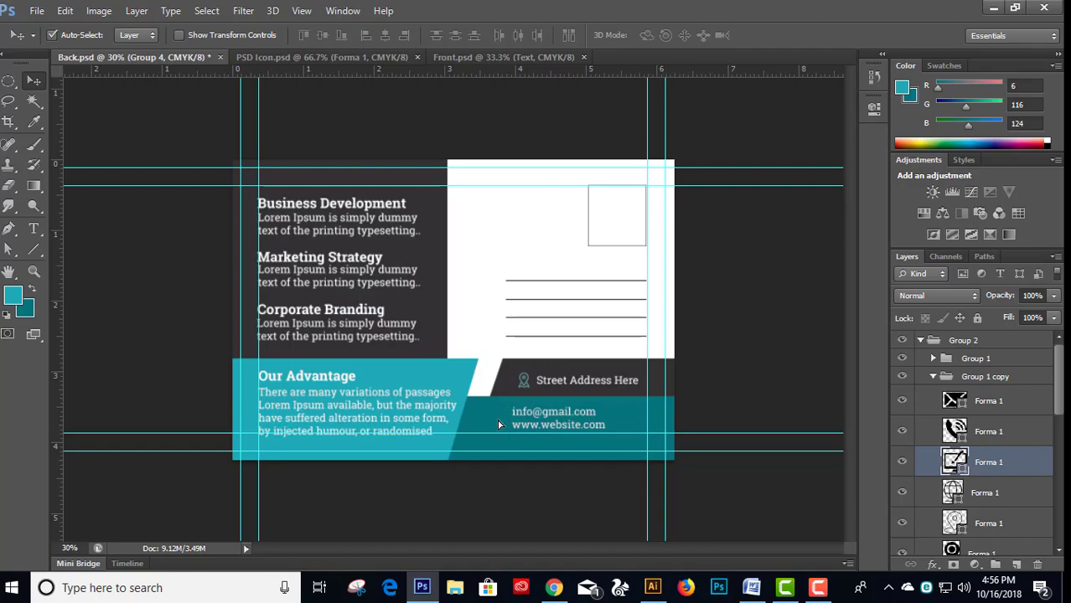
{"action": "left_click_drag", "start_coordinate": [497, 415], "coordinate": [497, 416]}
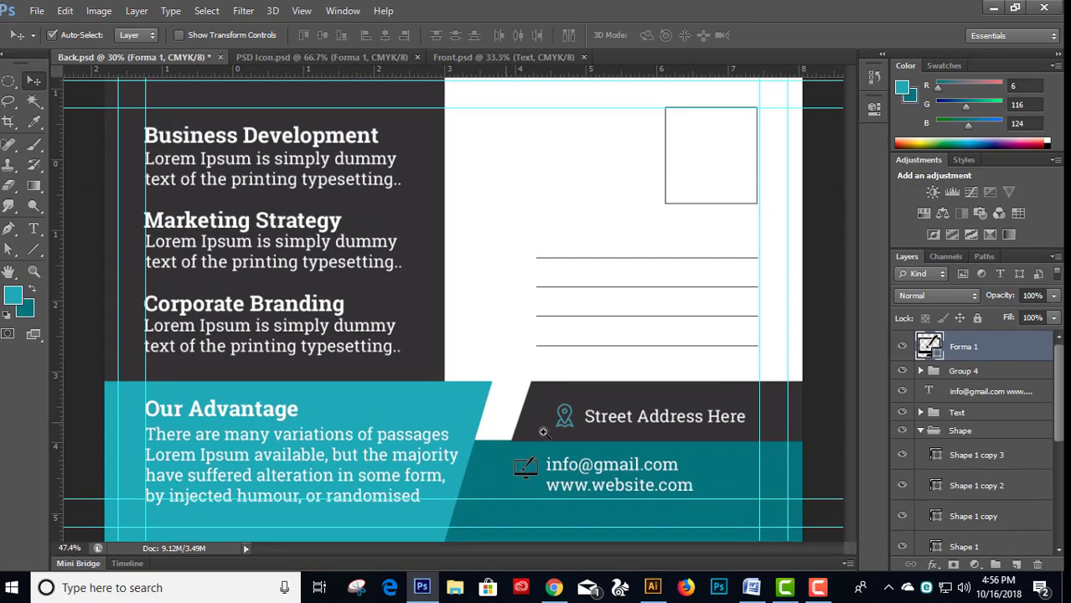
- Place the monitor icon next to the email address and fill it white
{"action": "scroll", "coordinate": [502, 423], "scroll_direction": "up", "scroll_amount": 5}
{"action": "scroll", "coordinate": [491, 398], "scroll_direction": "up", "scroll_amount": 1}
{"action": "scroll", "coordinate": [491, 398], "scroll_direction": "up", "scroll_amount": 1}
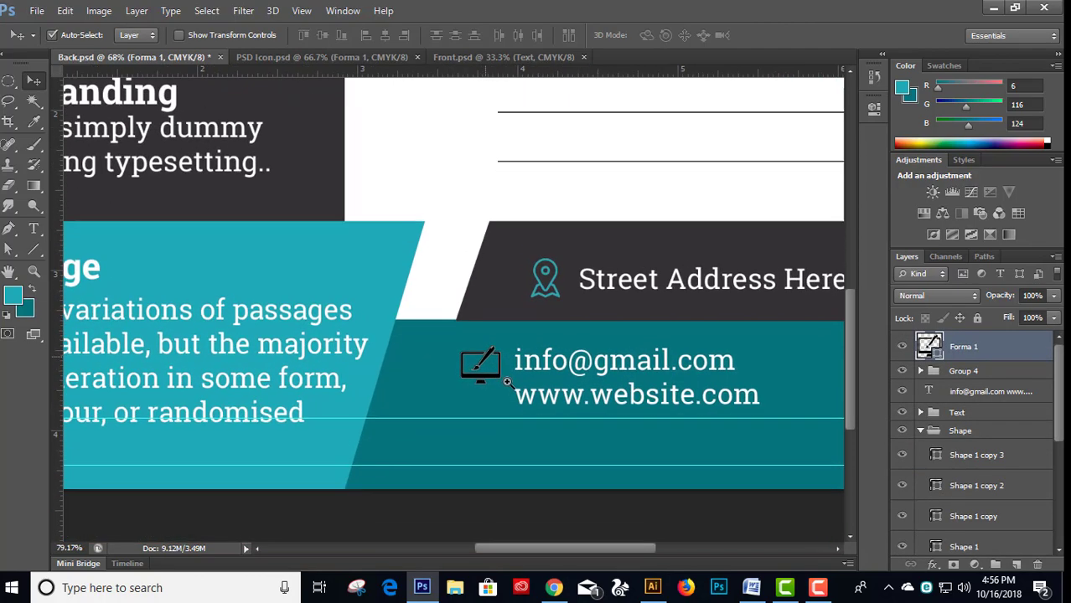
{"action": "scroll", "coordinate": [491, 398], "scroll_direction": "up", "scroll_amount": 1}
{"action": "left_click_drag", "start_coordinate": [490, 398], "coordinate": [479, 411]}
{"action": "key", "text": "d"}
{"action": "key", "text": "ctrl+shift+BackSpace"}
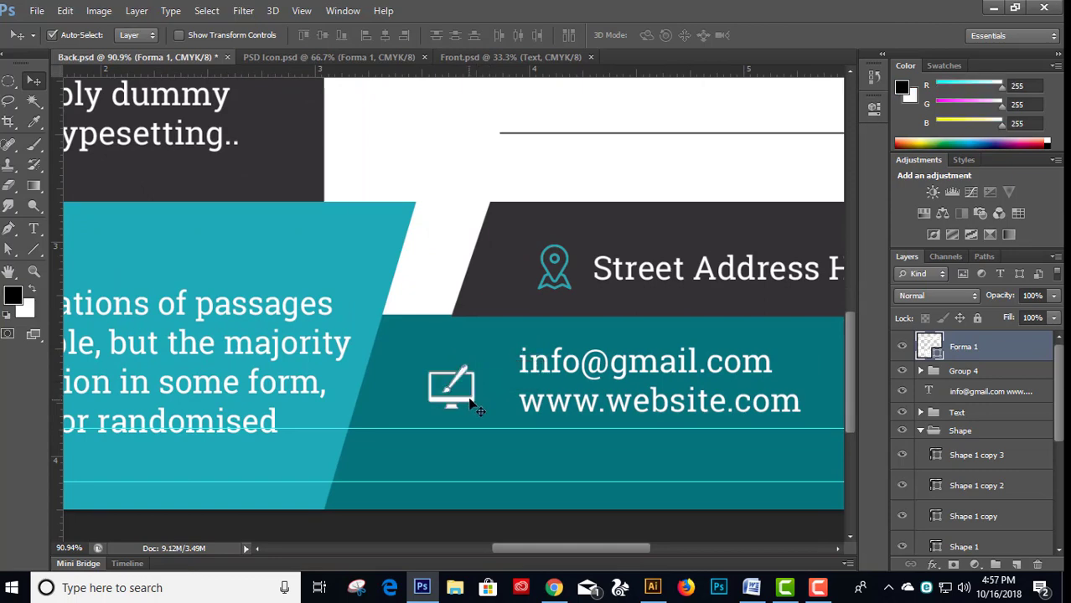
- Centre the monitor icon vertically on the email text, nudge it right, and group them as Group 5
{"action": "left_click", "coordinate": [629, 379]}
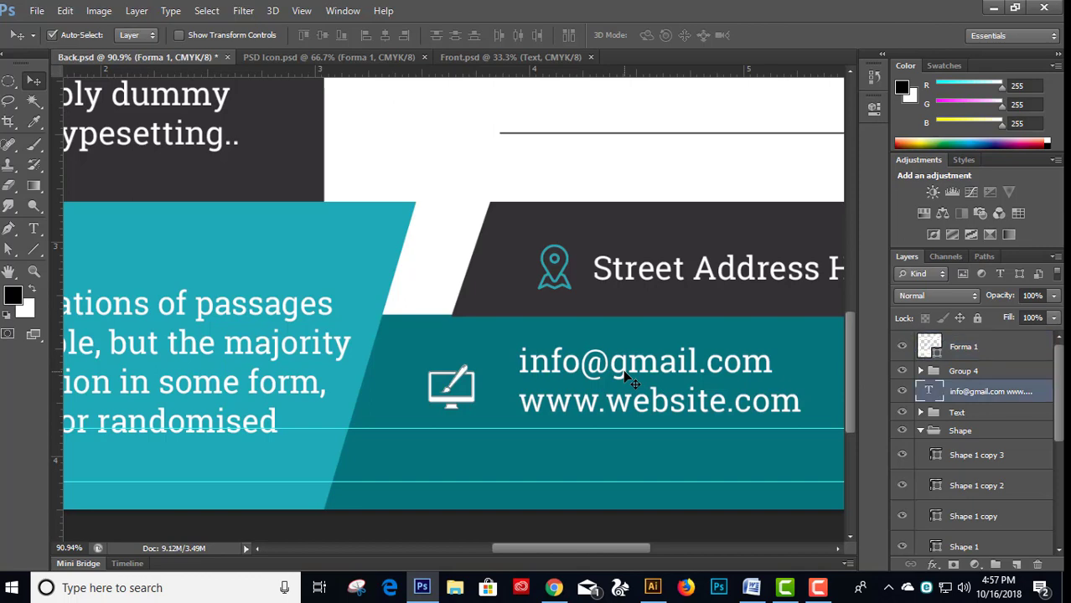
{"action": "left_click_drag", "start_coordinate": [961, 397], "coordinate": [964, 362]}
{"action": "left_click", "coordinate": [968, 347], "text": "ctrl"}
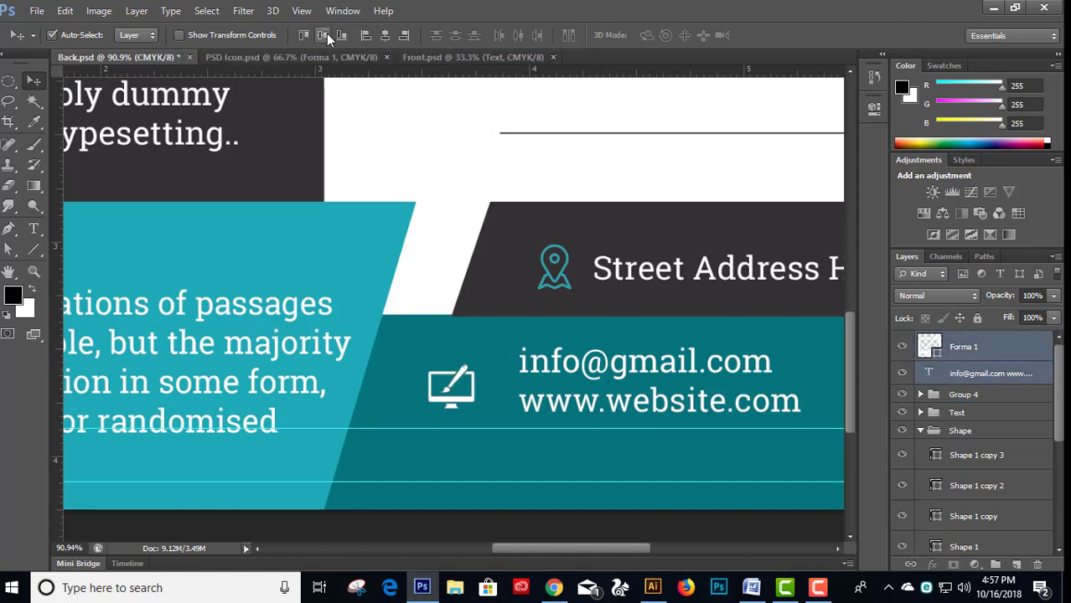
{"action": "left_click", "coordinate": [324, 36]}
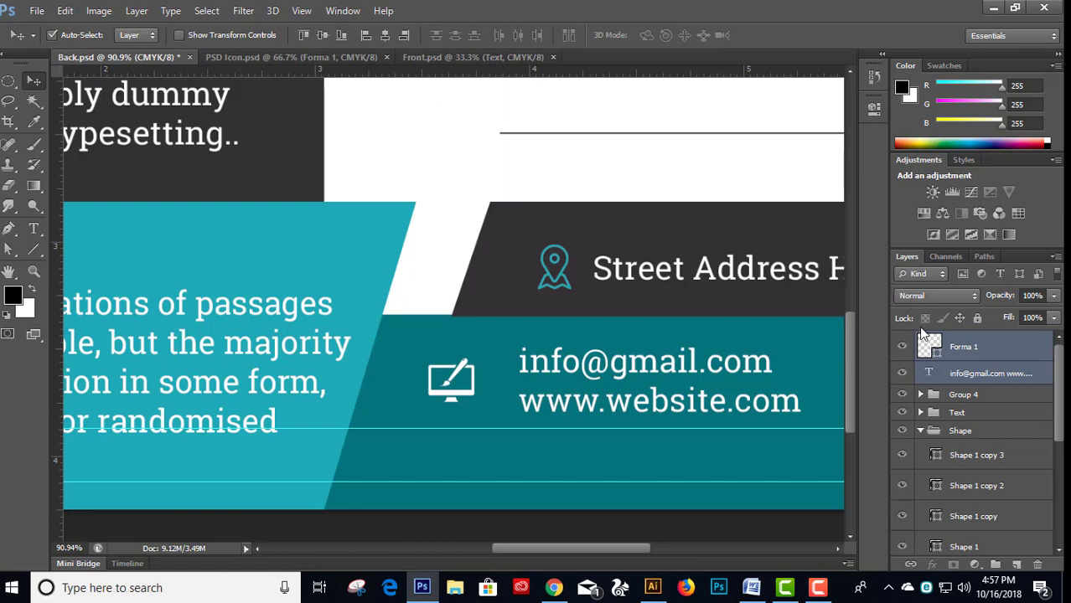
{"action": "left_click", "coordinate": [965, 345]}
{"action": "key", "text": "Right"}
{"action": "key", "text": "Right"}
{"action": "key", "text": "Right"}
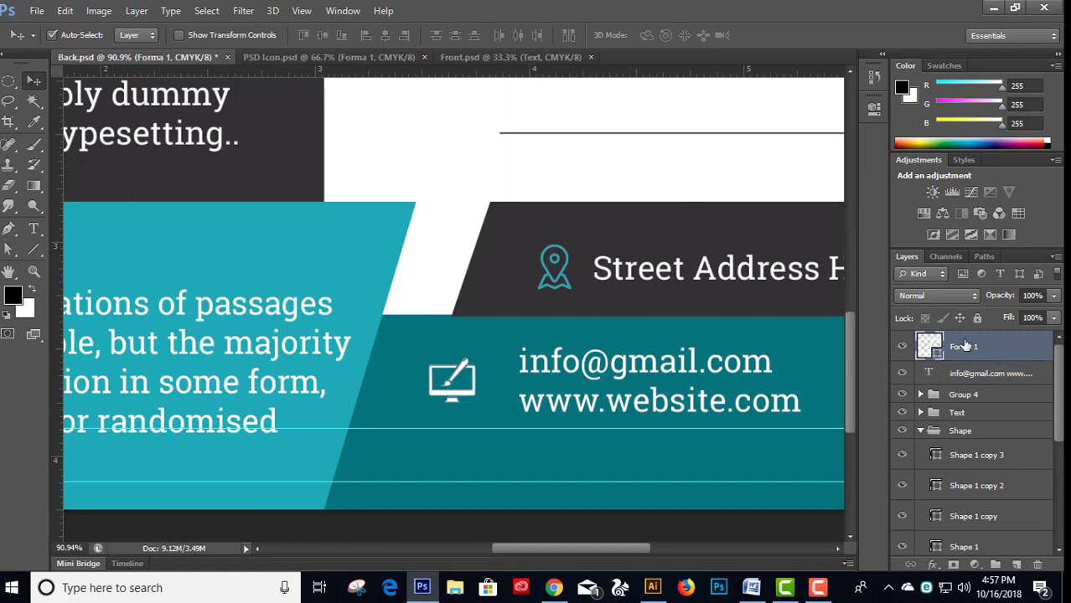
{"action": "key", "text": "Right"}
{"action": "key", "text": "Right"}
{"action": "key", "text": "Right"}
{"action": "key", "text": "Right"}
{"action": "key", "text": "Right"}
{"action": "key", "text": "Right"}
{"action": "left_click", "coordinate": [970, 375], "text": "ctrl"}
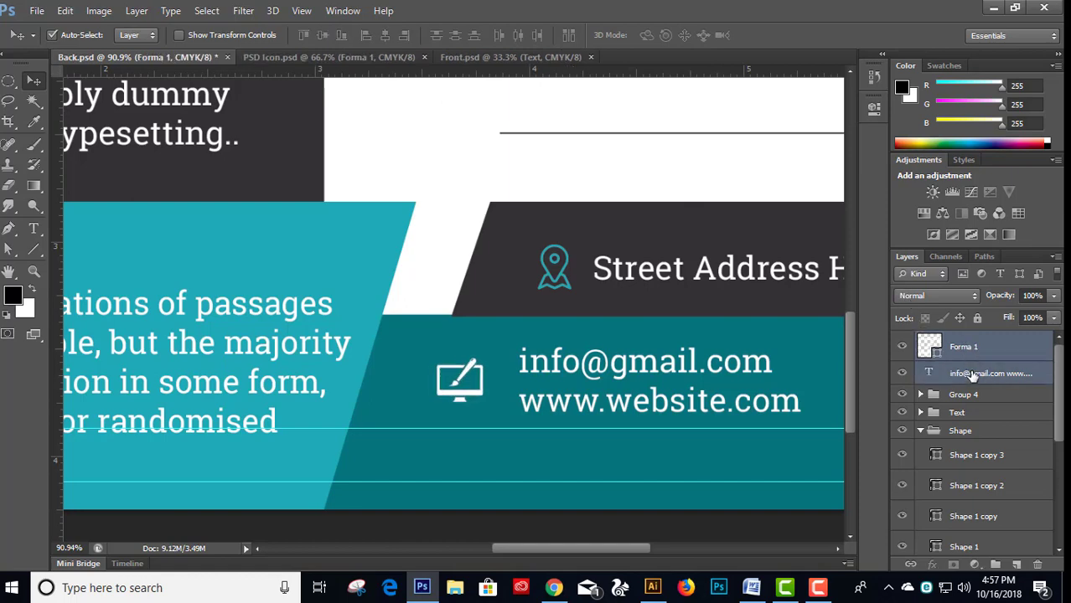
{"action": "key", "text": "ctrl+g"}
- Fit the postcard back on screen and nudge the email and website group right
{"action": "key", "text": "ctrl+0"}
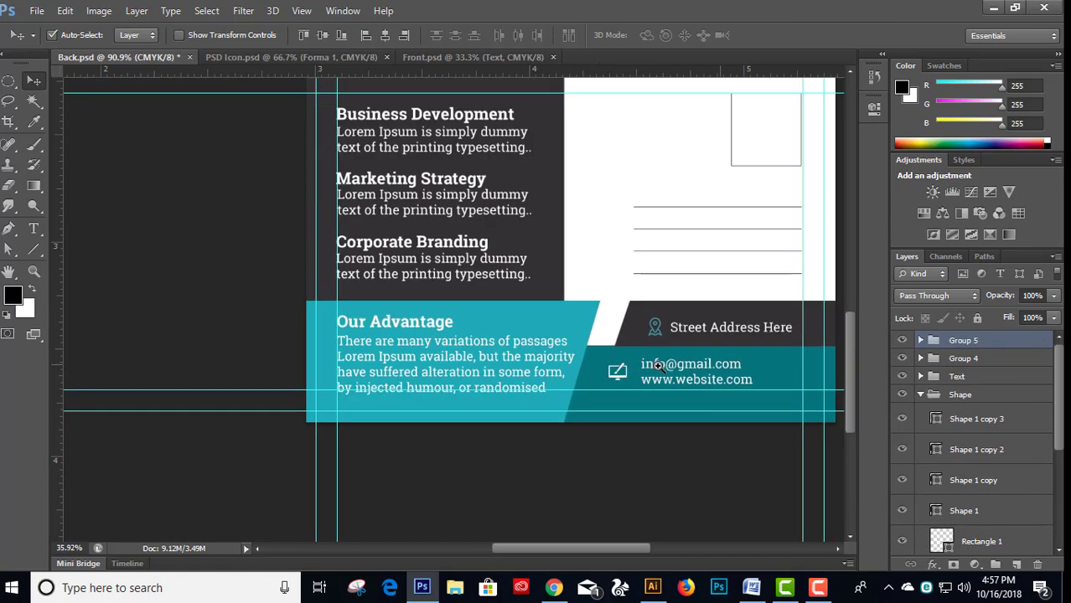
{"action": "key", "text": "shift+Right"}
{"action": "key", "text": "shift+Right"}
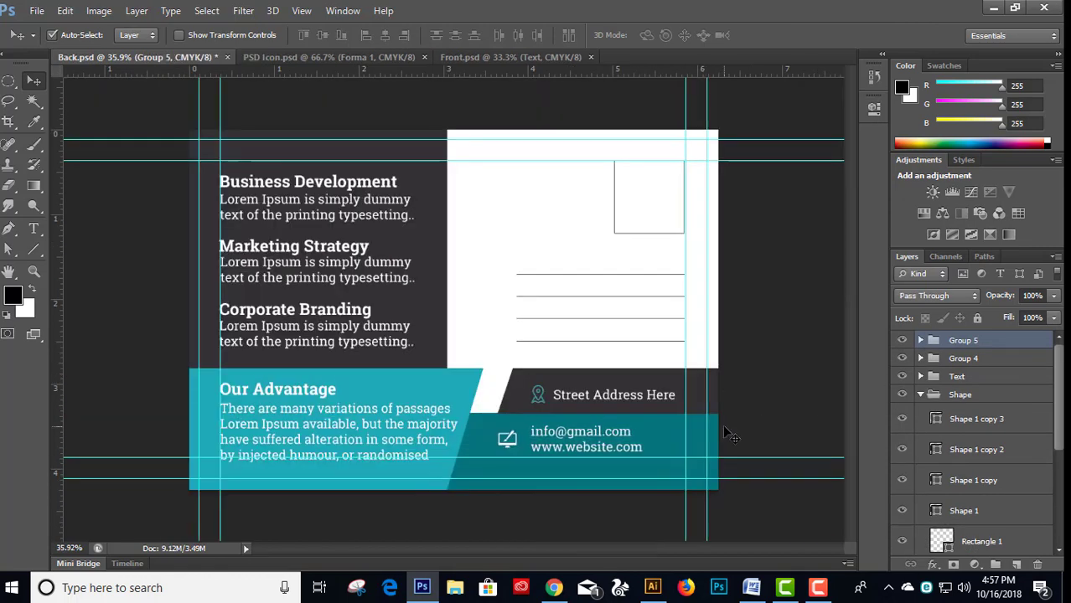
{"action": "key", "text": "shift+Right"}
{"action": "key", "text": "shift+Right"}
{"action": "key", "text": "shift+Right"}
{"action": "key", "text": "Right"}
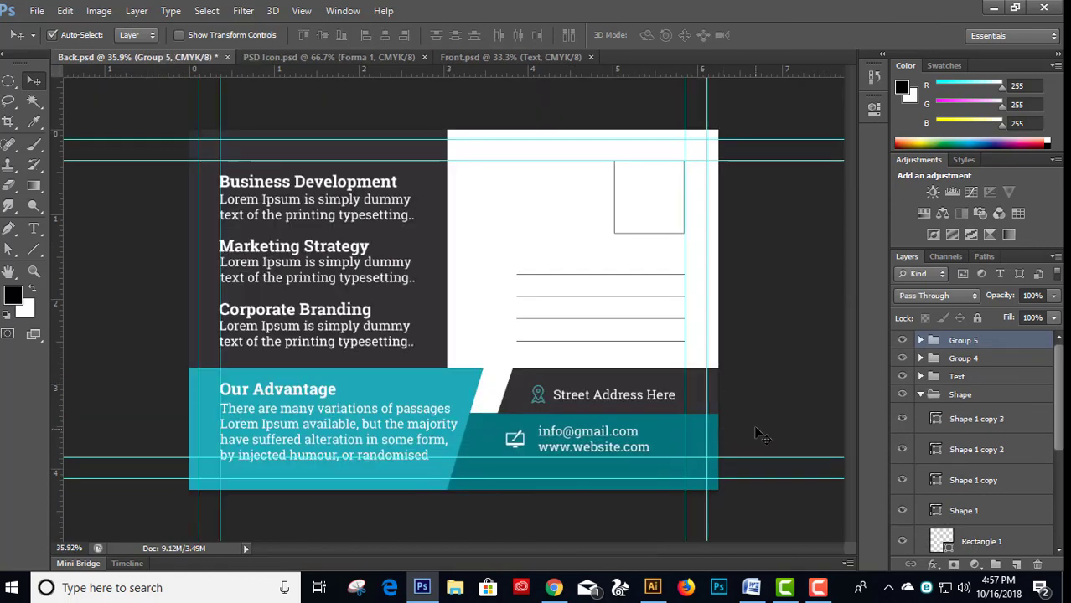
- Duplicate the teal Shape copy layer as Shape copy 4
{"action": "left_click", "coordinate": [504, 394]}
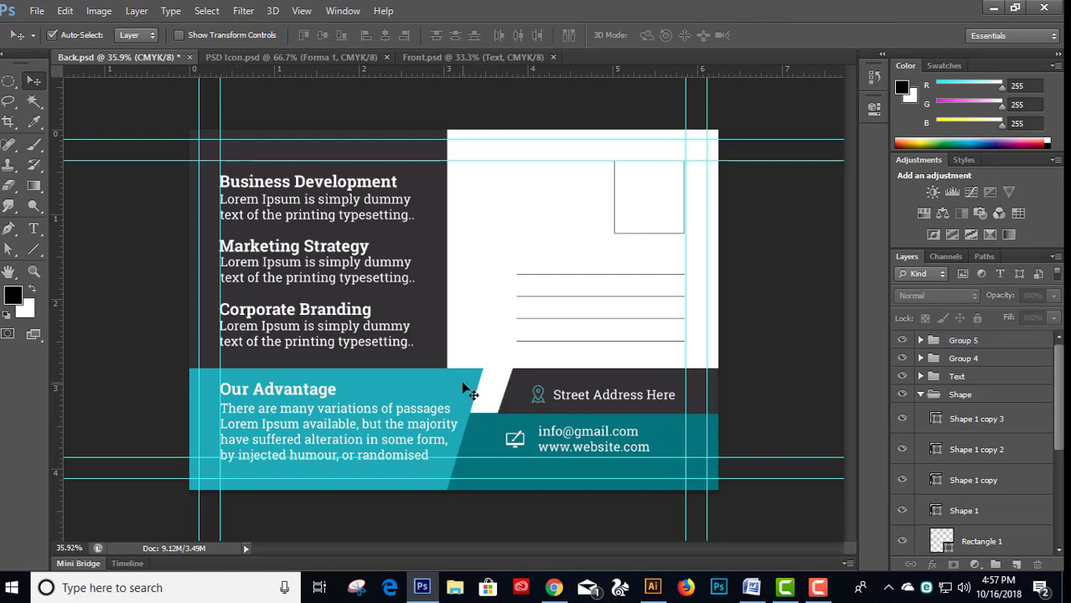
{"action": "scroll", "coordinate": [1062, 461], "scroll_direction": "down", "scroll_amount": 3}
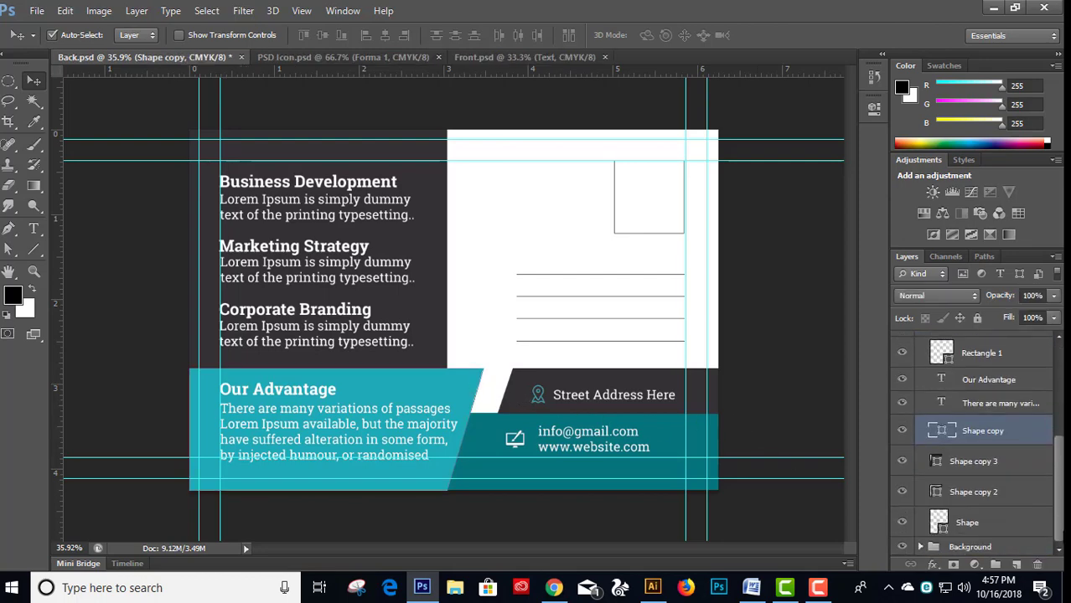
{"action": "right_click", "coordinate": [991, 431]}
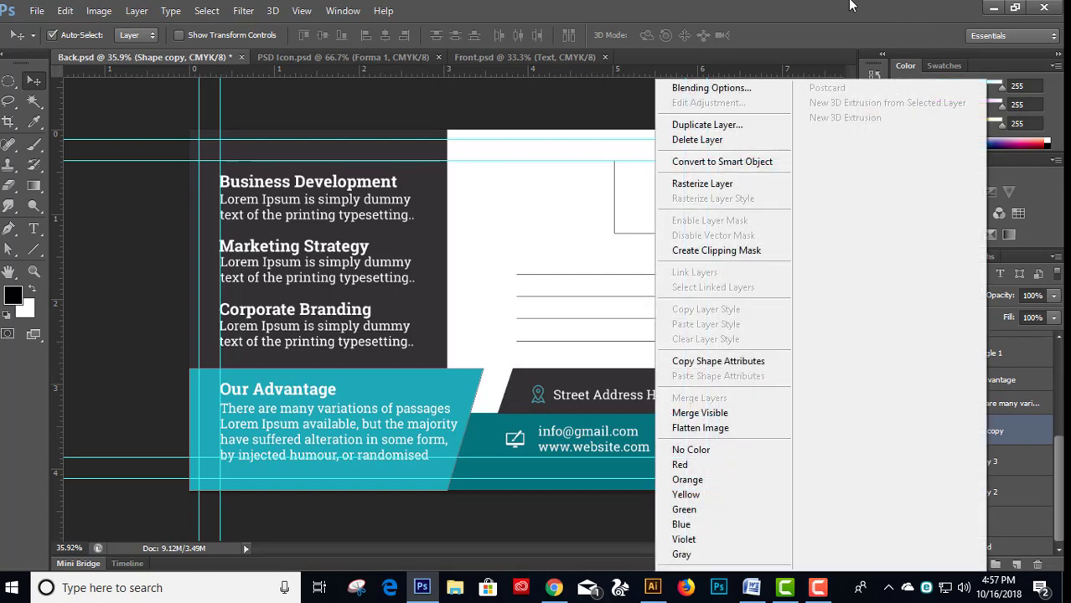
{"action": "left_click", "coordinate": [712, 124]}
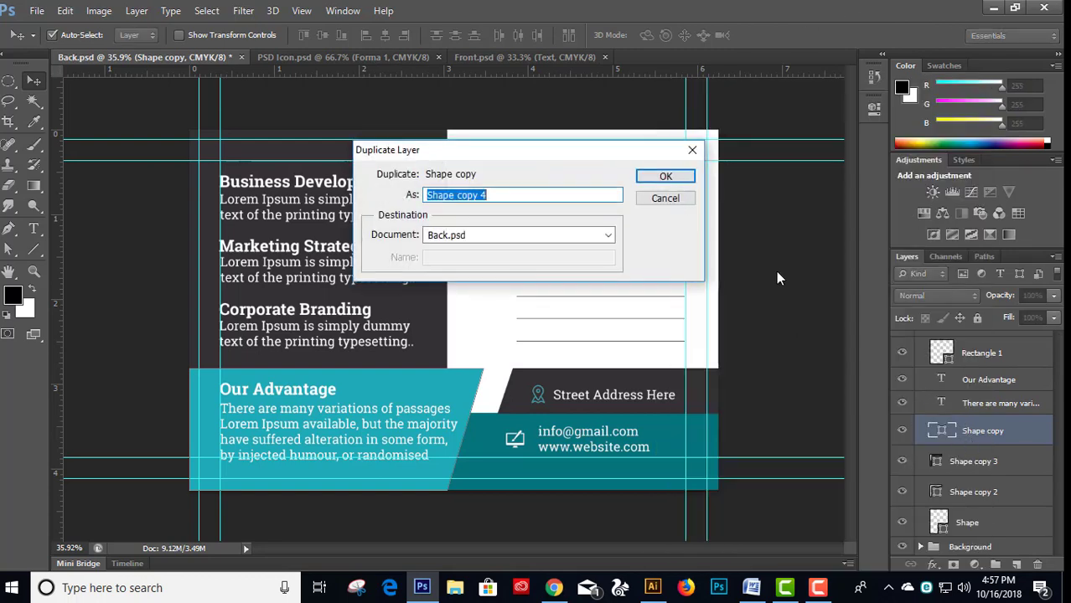
{"action": "key", "text": "Return"}
- Stretch the teal shape's right edge outward, trying then cancelling a dark grey fill
{"action": "left_click", "coordinate": [969, 461]}
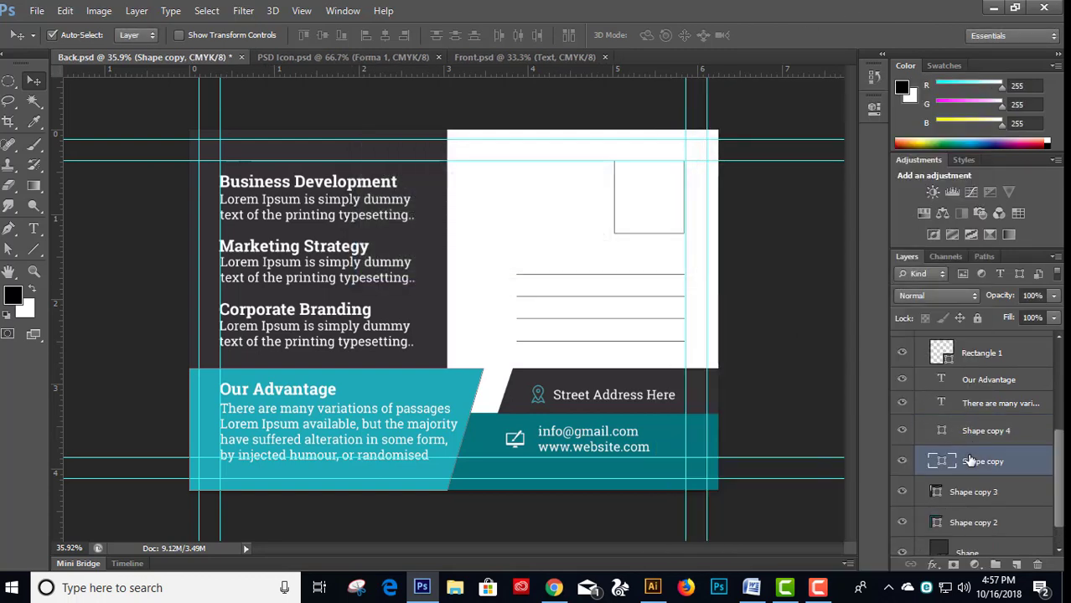
{"action": "key", "text": "ctrl+t"}
{"action": "left_click_drag", "start_coordinate": [479, 427], "coordinate": [496, 422]}
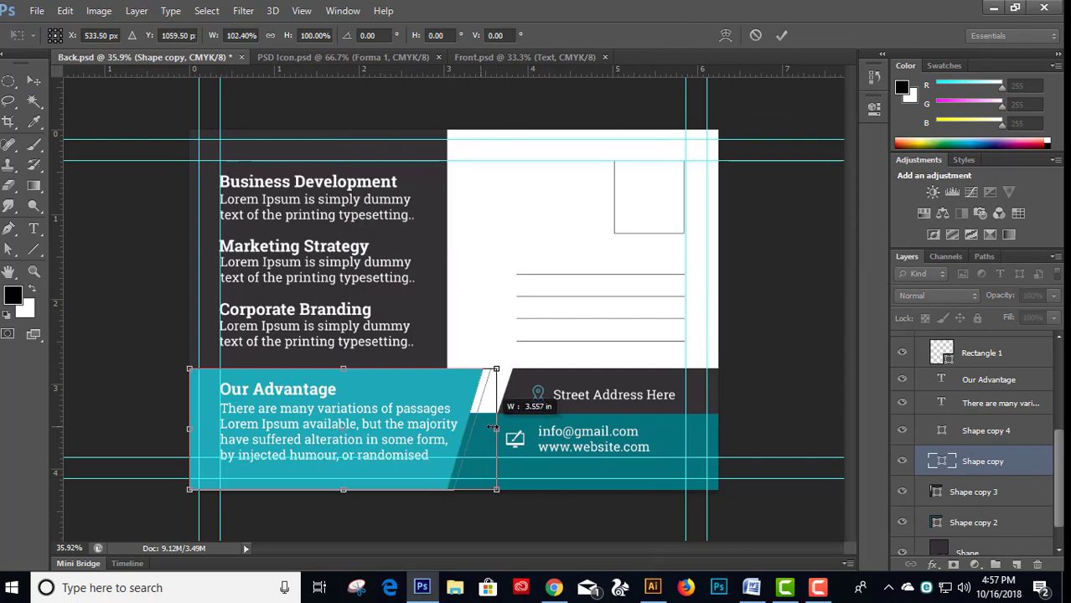
{"action": "key", "text": "Return"}
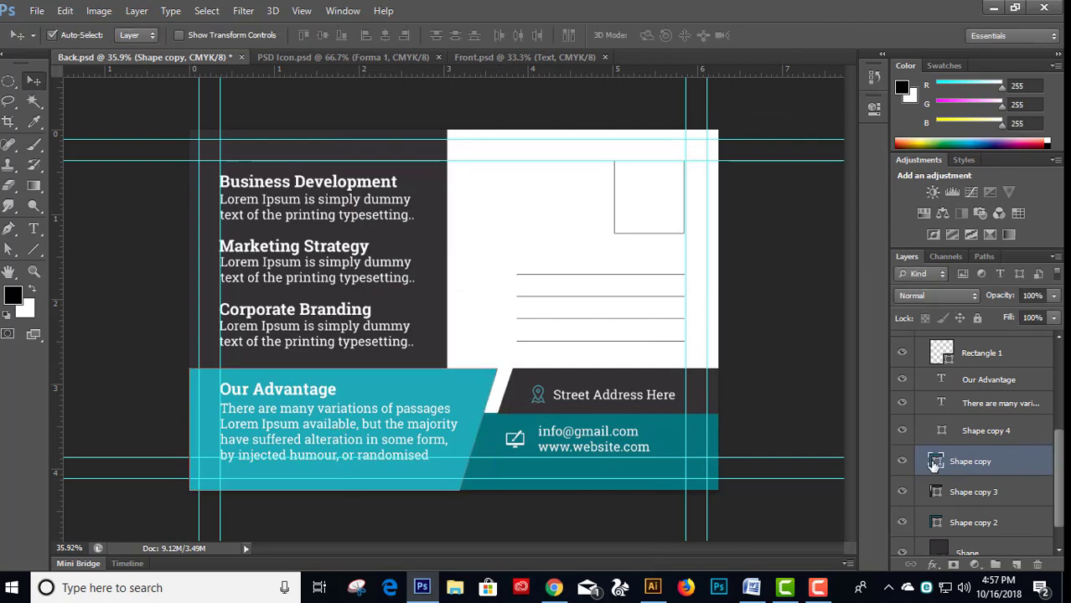
{"action": "double_click", "coordinate": [936, 460]}
{"action": "left_click", "coordinate": [523, 386]}
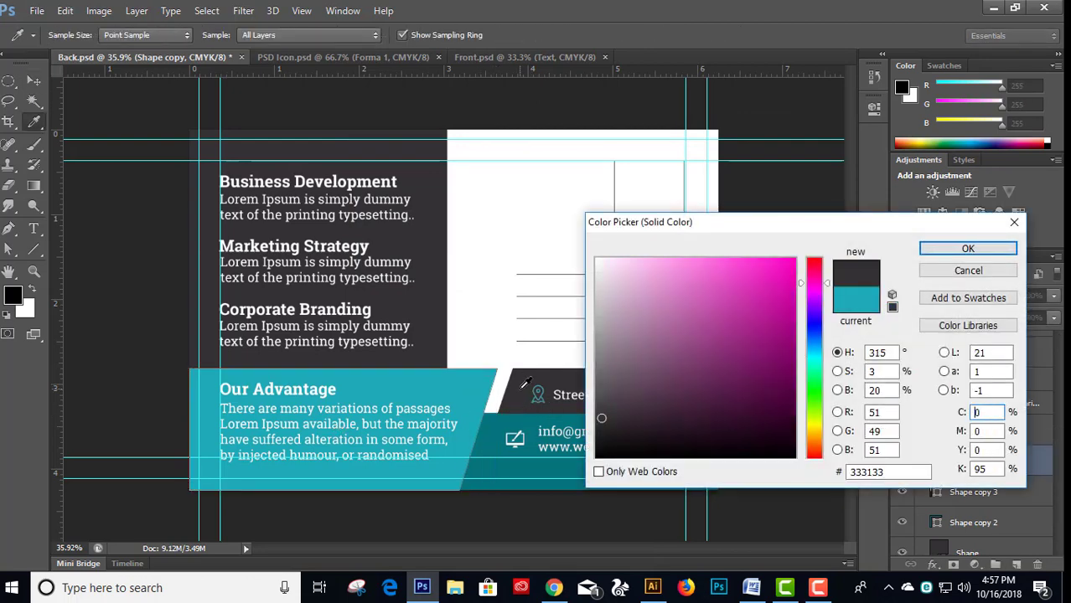
{"action": "key", "text": "Escape"}
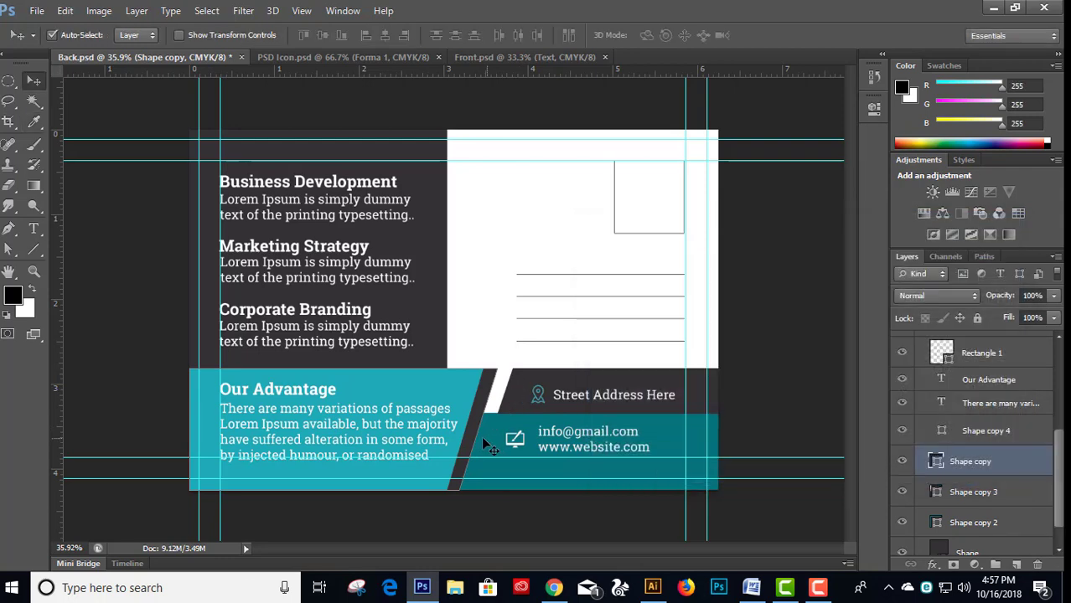
- Transform the teal panel's right edge back to about 95.5% width
{"action": "key", "text": "ctrl+t"}
{"action": "left_click_drag", "start_coordinate": [492, 427], "coordinate": [496, 427]}
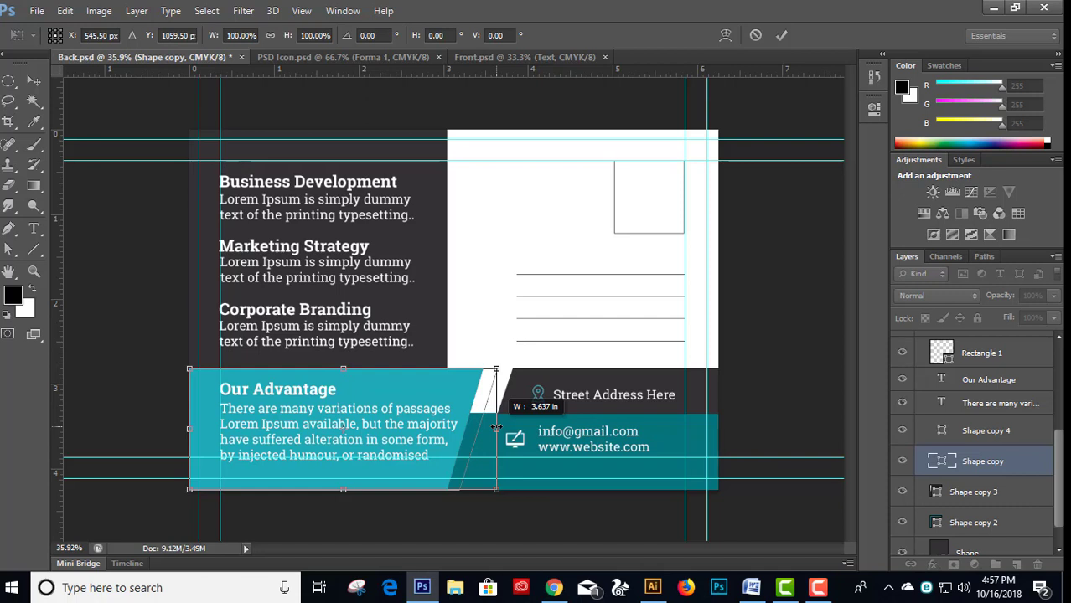
{"action": "key", "text": "Return"}
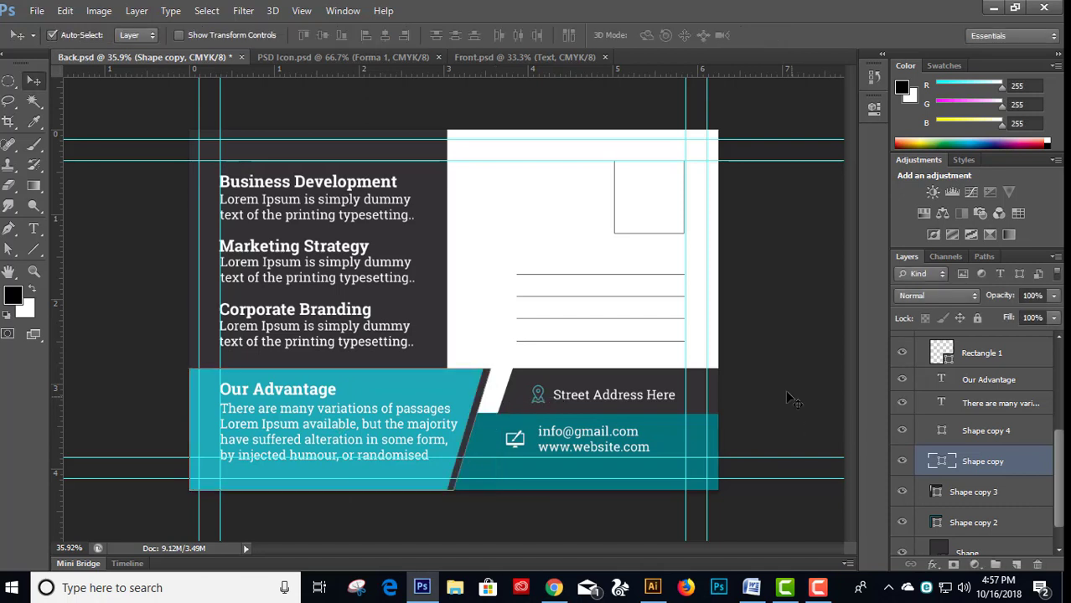
{"action": "left_click", "coordinate": [785, 390]}
- Move the panel's top-right anchor slightly left with Direct Selection
{"action": "key", "text": "a"}
{"action": "left_click", "coordinate": [486, 377]}
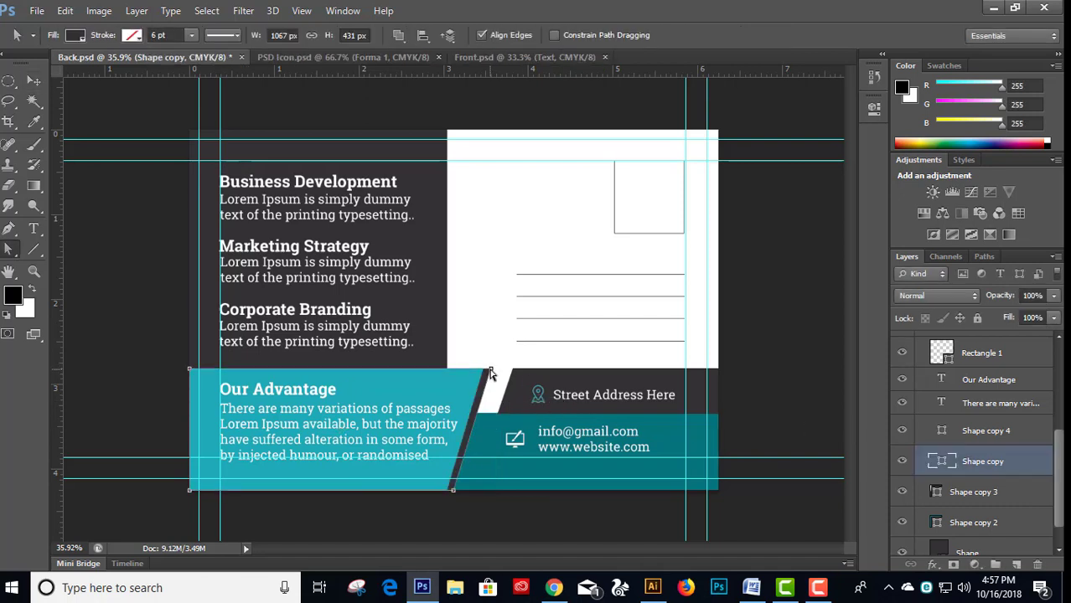
{"action": "left_click_drag", "start_coordinate": [491, 374], "coordinate": [491, 374]}
{"action": "left_click", "coordinate": [785, 402]}
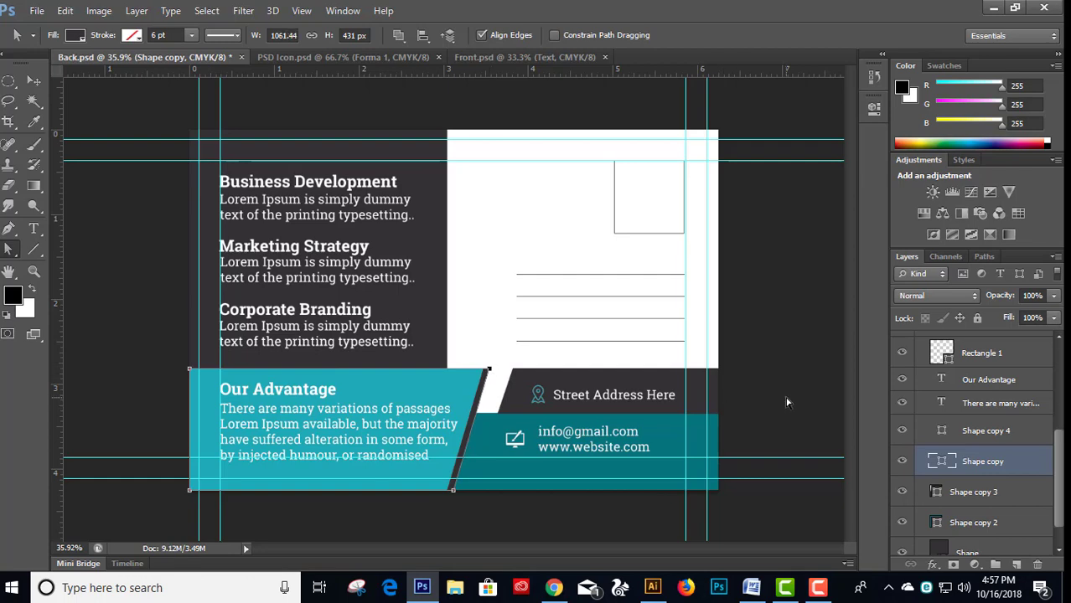
{"action": "scroll", "coordinate": [756, 347], "scroll_direction": "down", "scroll_amount": 3}
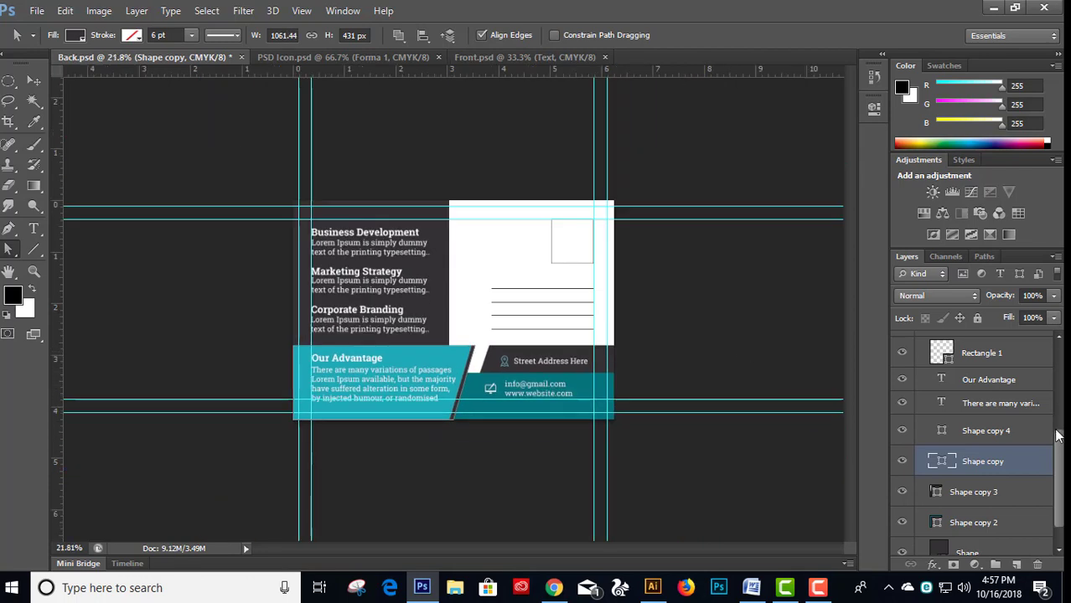
- Collapse the Text and Shape layer groups and zoom in on the card back
{"action": "left_click_drag", "start_coordinate": [1057, 436], "coordinate": [1057, 411]}
{"action": "left_click", "coordinate": [920, 376]}
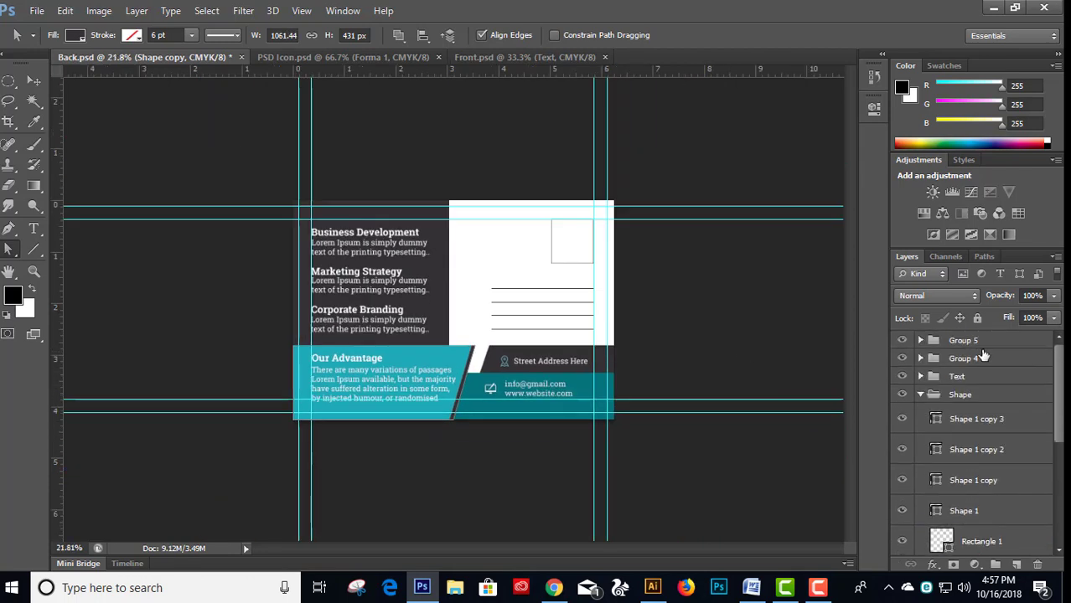
{"action": "left_click", "coordinate": [922, 395]}
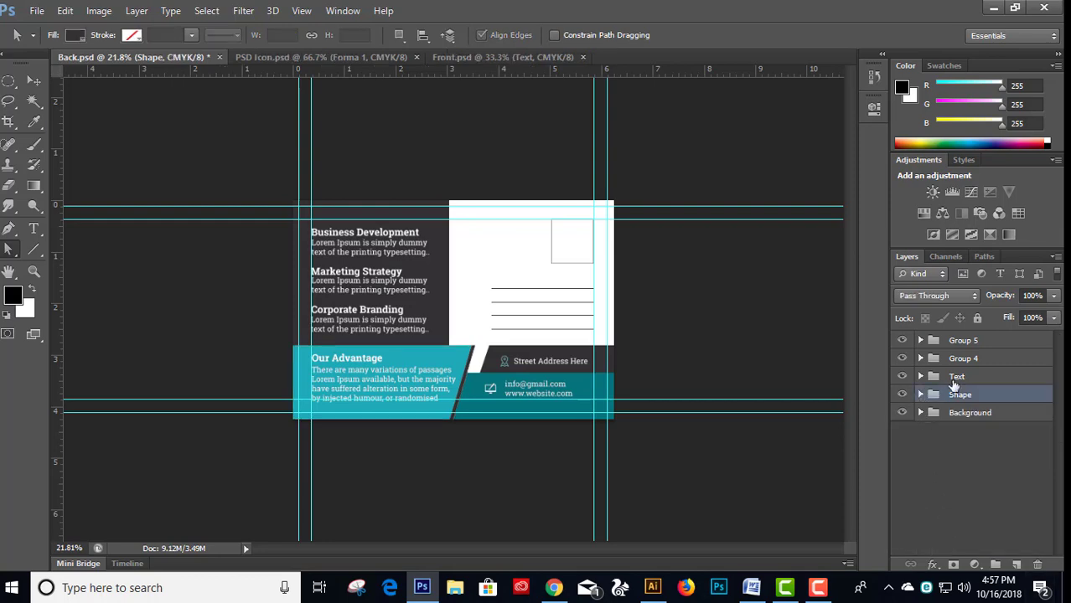
{"action": "left_click", "coordinate": [982, 341]}
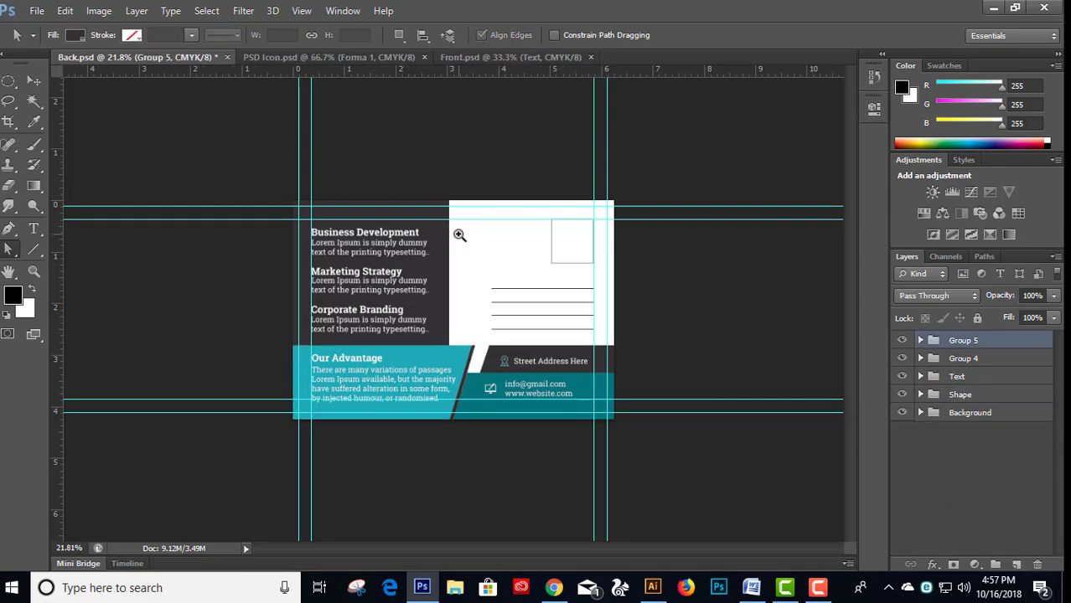
{"action": "key", "text": "ctrl+plus"}
{"action": "key", "text": "ctrl+plus"}
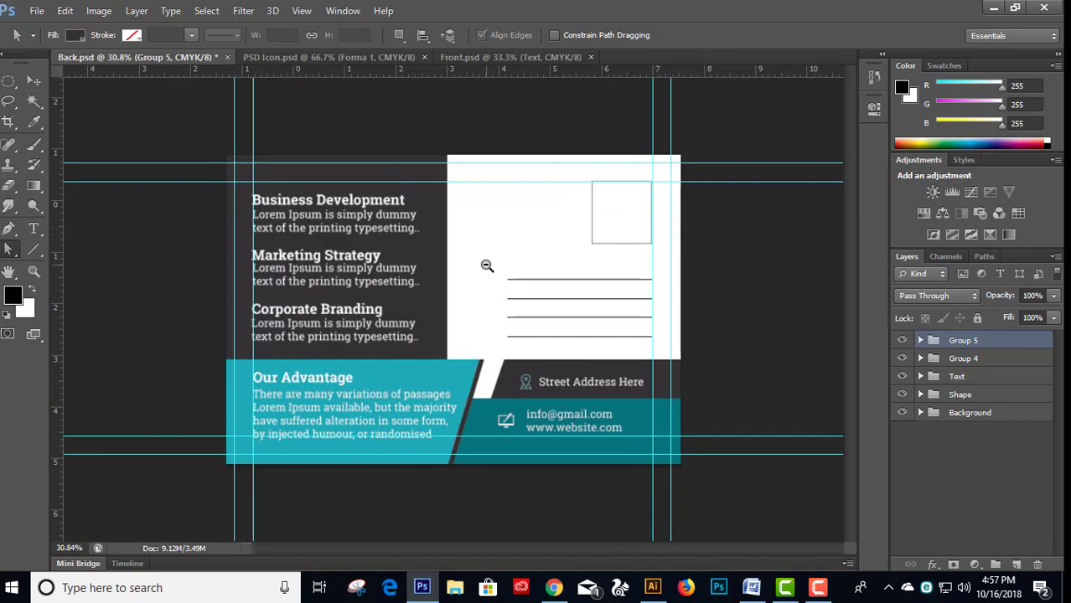
{"action": "left_click", "coordinate": [478, 261]}
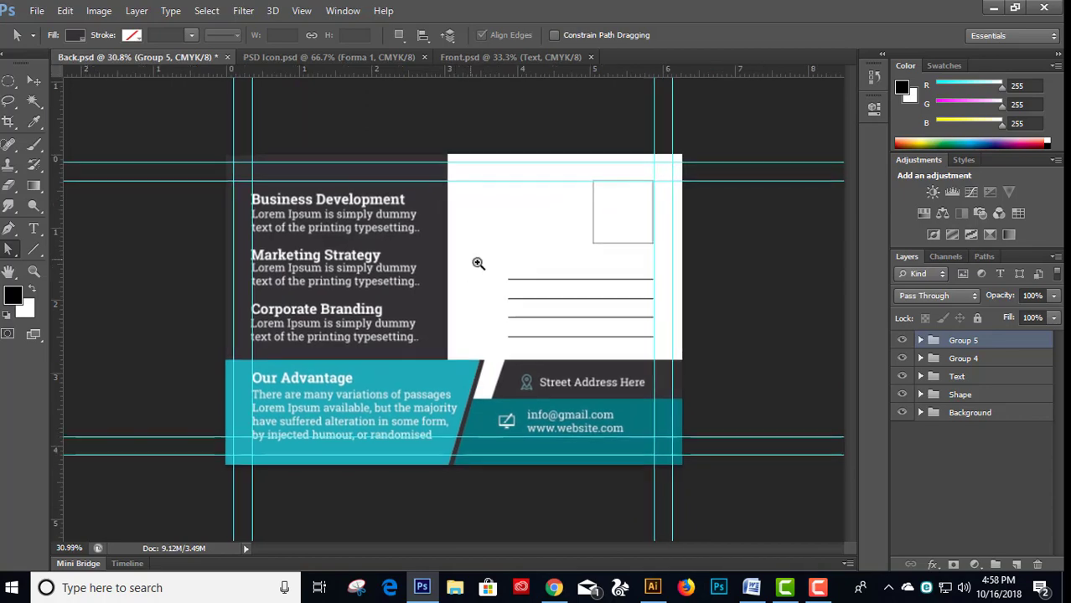
{"action": "scroll", "coordinate": [478, 262], "scroll_direction": "up", "scroll_amount": 2}
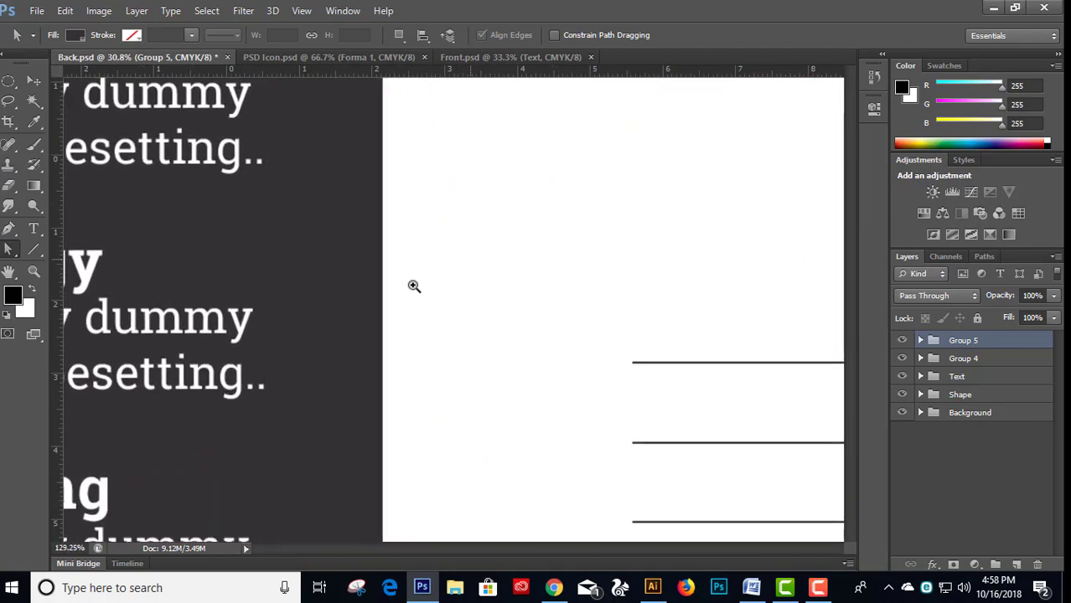
{"action": "scroll", "coordinate": [413, 285], "scroll_direction": "down", "scroll_amount": 5}
{"action": "scroll", "coordinate": [366, 303], "scroll_direction": "down", "scroll_amount": 2}
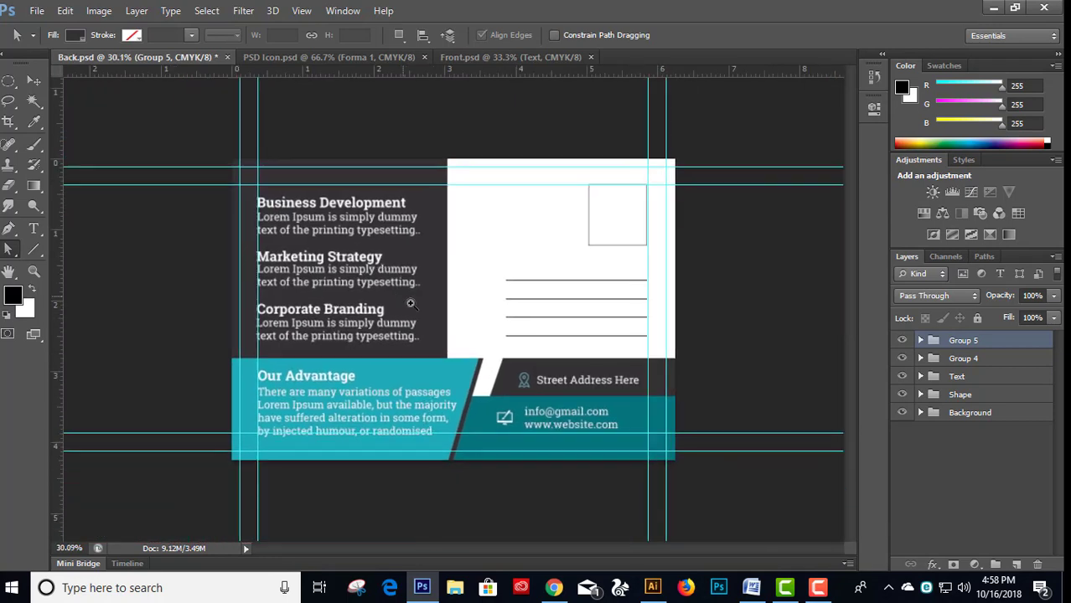
{"action": "scroll", "coordinate": [410, 303], "scroll_direction": "up", "scroll_amount": 1}
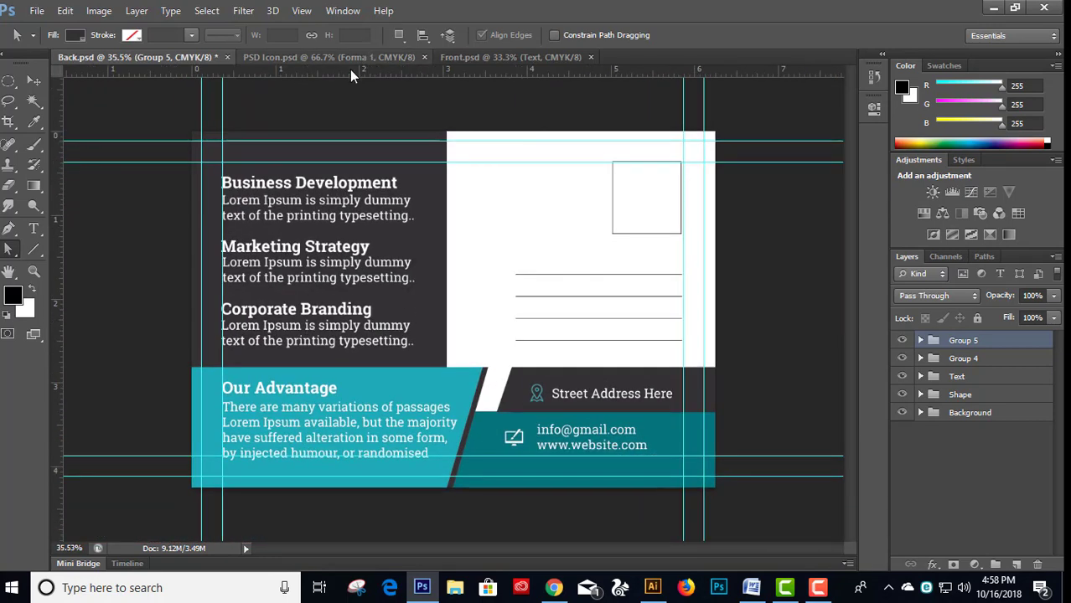
- Set the Business Development heading to centred text alignment
{"action": "left_click", "coordinate": [310, 192]}
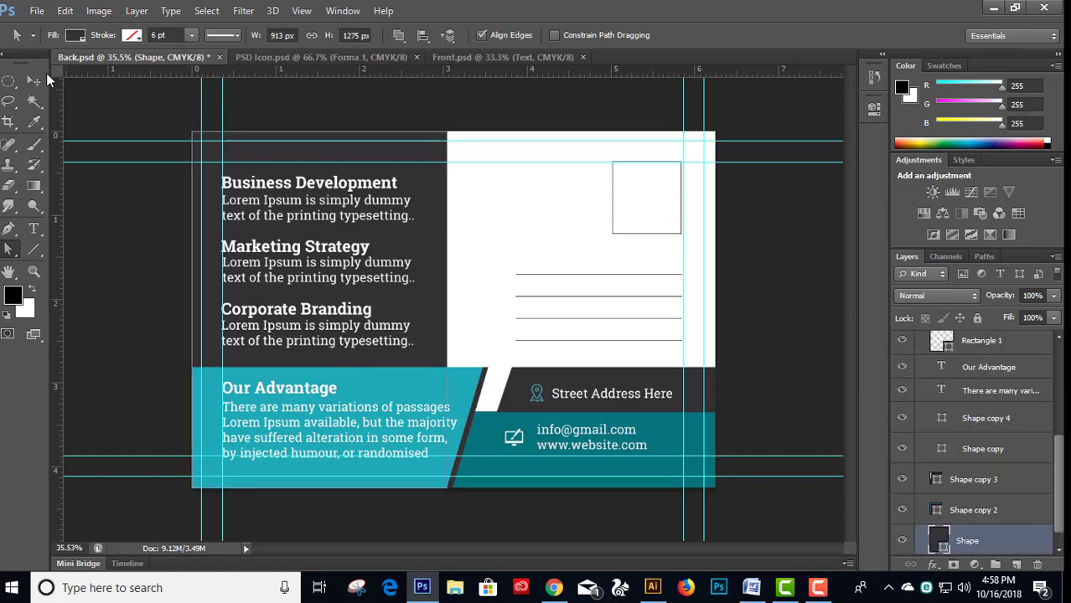
{"action": "key", "text": "v"}
{"action": "left_click", "coordinate": [260, 186]}
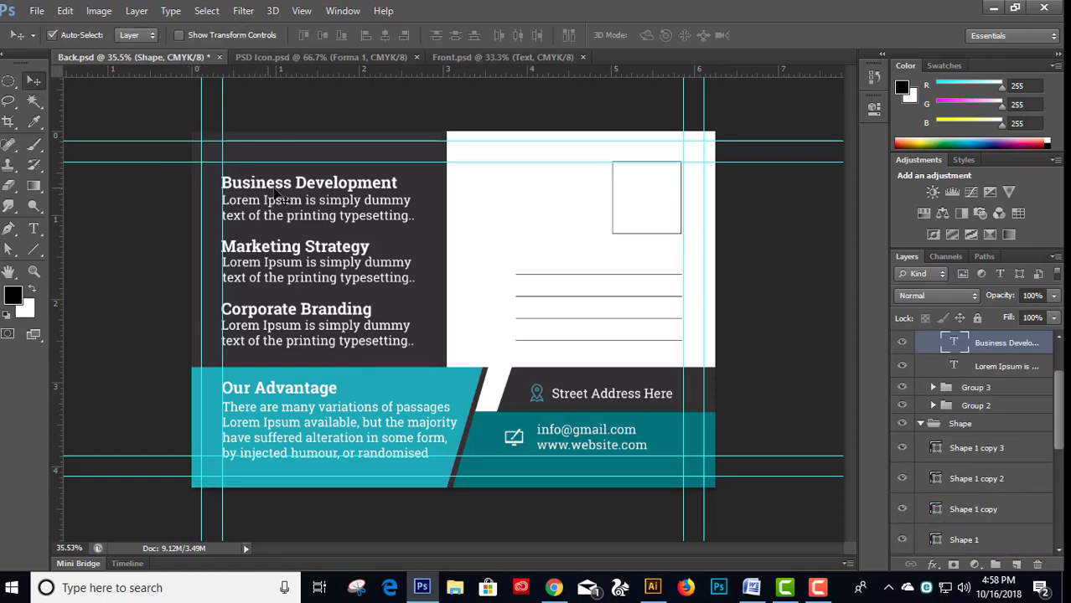
{"action": "key", "text": "t"}
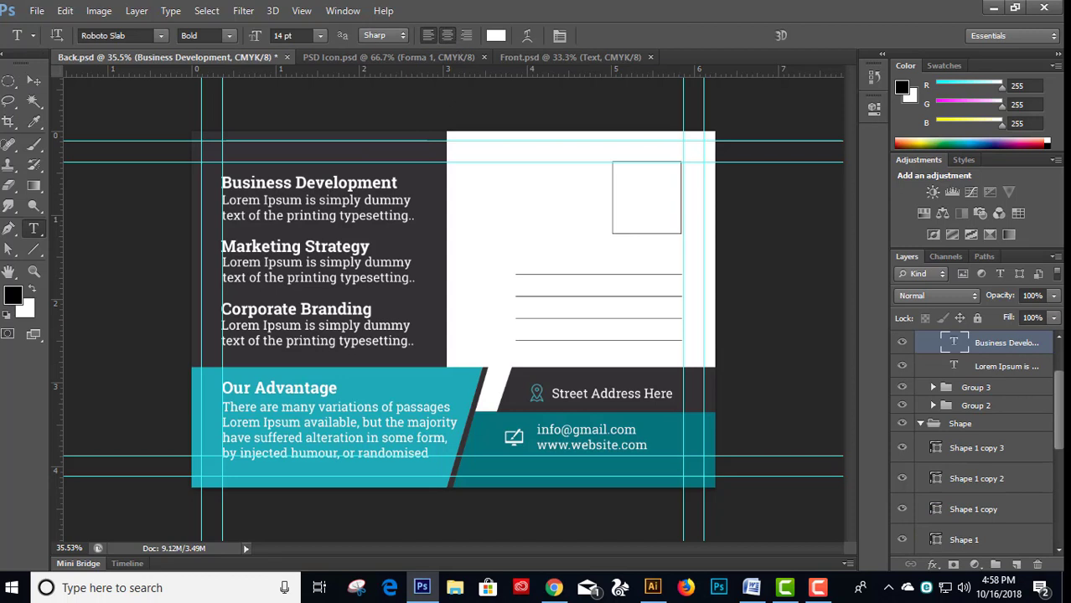
{"action": "left_click", "coordinate": [448, 35]}
{"action": "left_click", "coordinate": [33, 82]}
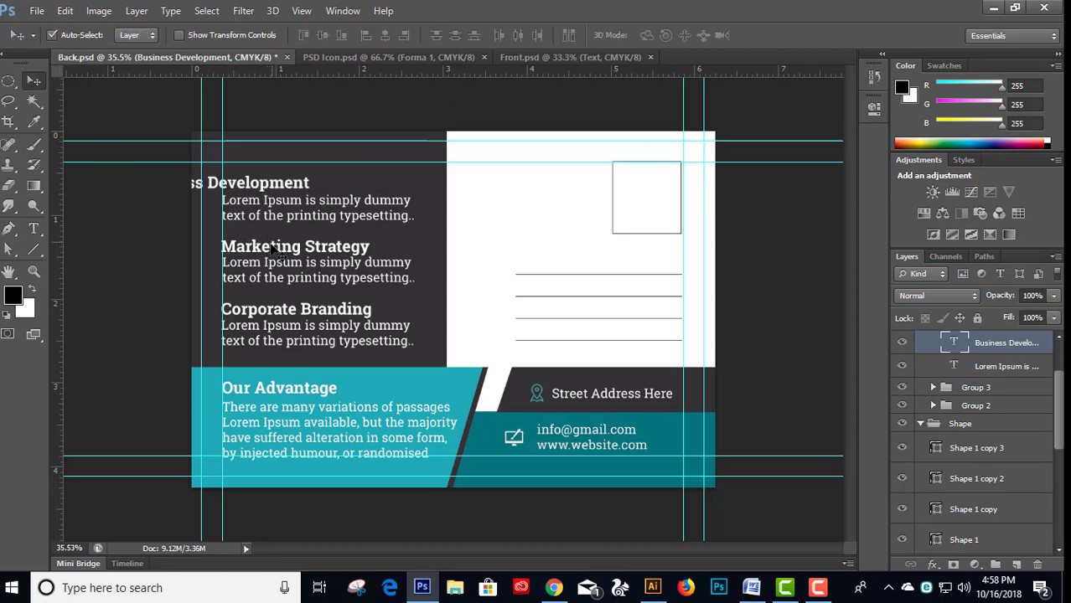
- Centre-align Marketing Strategy and shift all three headings right over their text
{"action": "left_click", "coordinate": [256, 244]}
{"action": "key", "text": "t"}
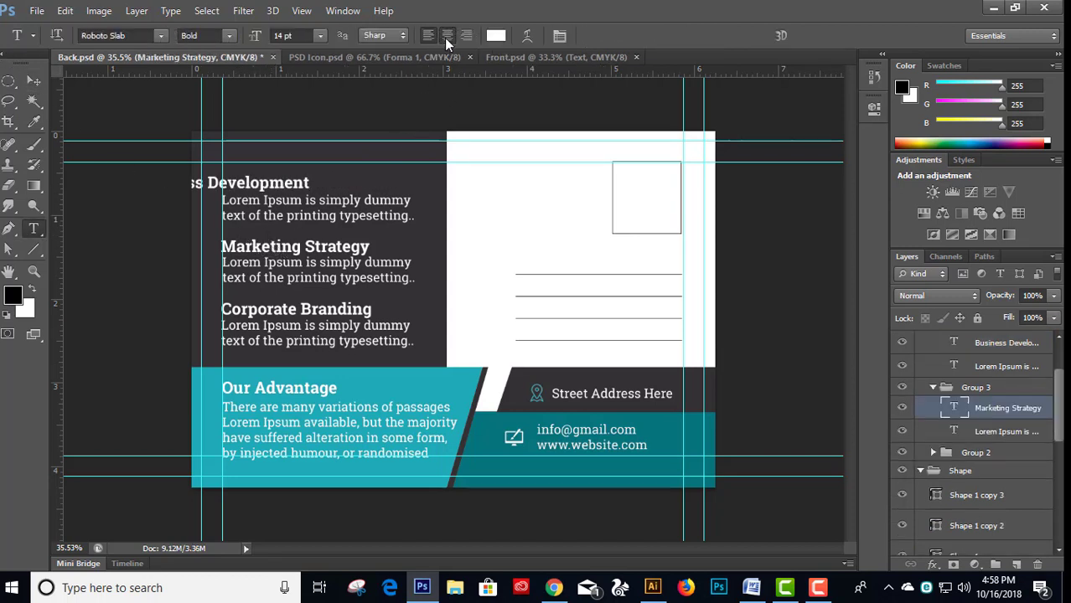
{"action": "left_click", "coordinate": [447, 35]}
{"action": "left_click", "coordinate": [32, 83]}
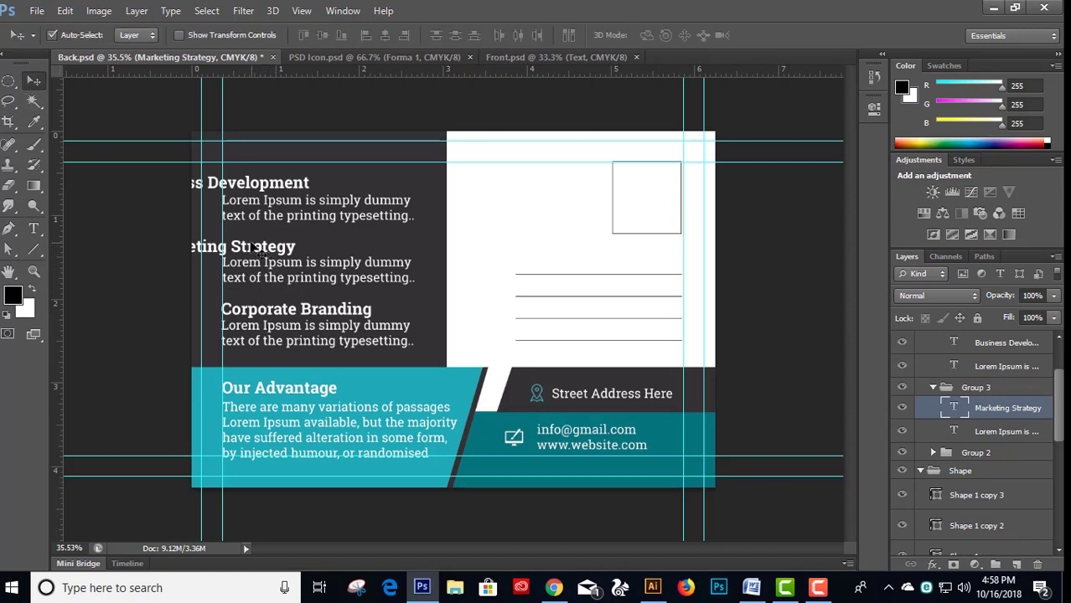
{"action": "left_click_drag", "start_coordinate": [257, 248], "coordinate": [348, 245]}
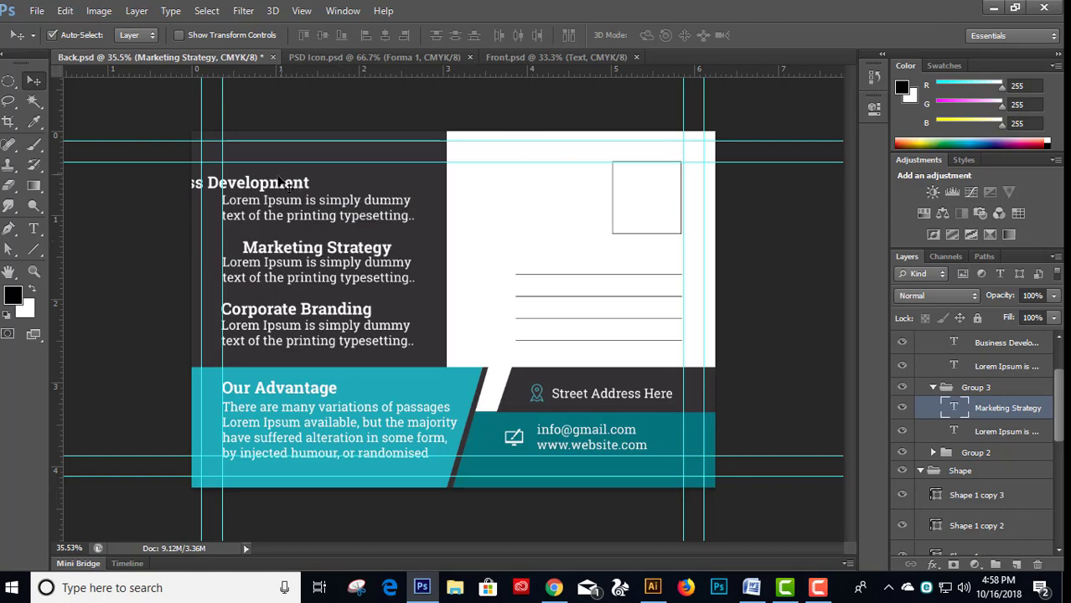
{"action": "left_click_drag", "start_coordinate": [285, 183], "coordinate": [405, 184]}
{"action": "left_click_drag", "start_coordinate": [293, 311], "coordinate": [352, 307]}
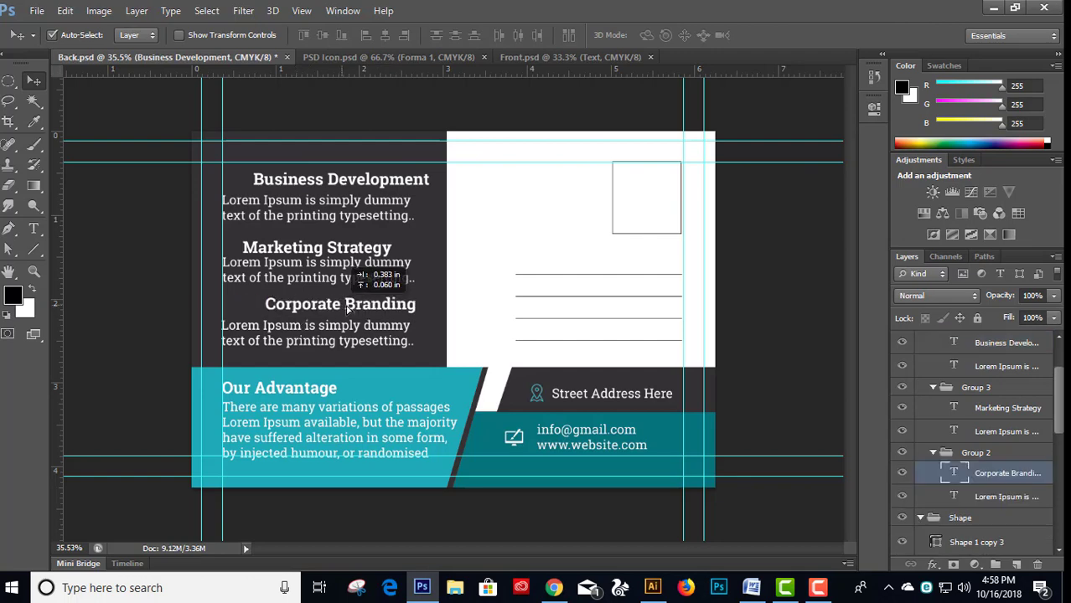
- Align the three service headings with each other and nudge them right
{"action": "left_click", "coordinate": [998, 409], "text": "ctrl"}
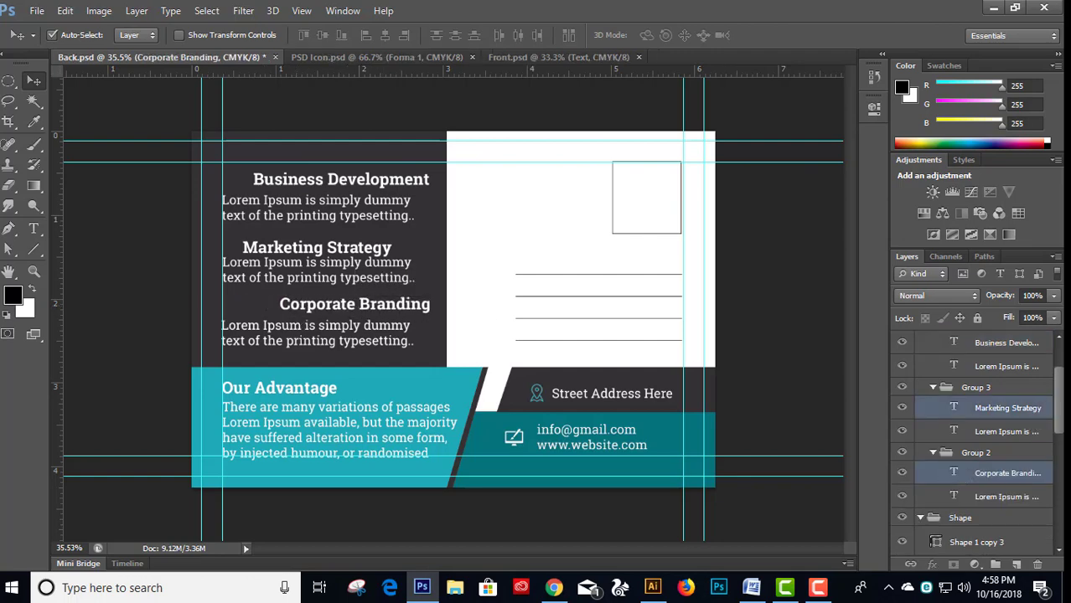
{"action": "scroll", "coordinate": [999, 408], "scroll_direction": "up", "scroll_amount": 3}
{"action": "left_click", "coordinate": [1003, 416], "text": "ctrl"}
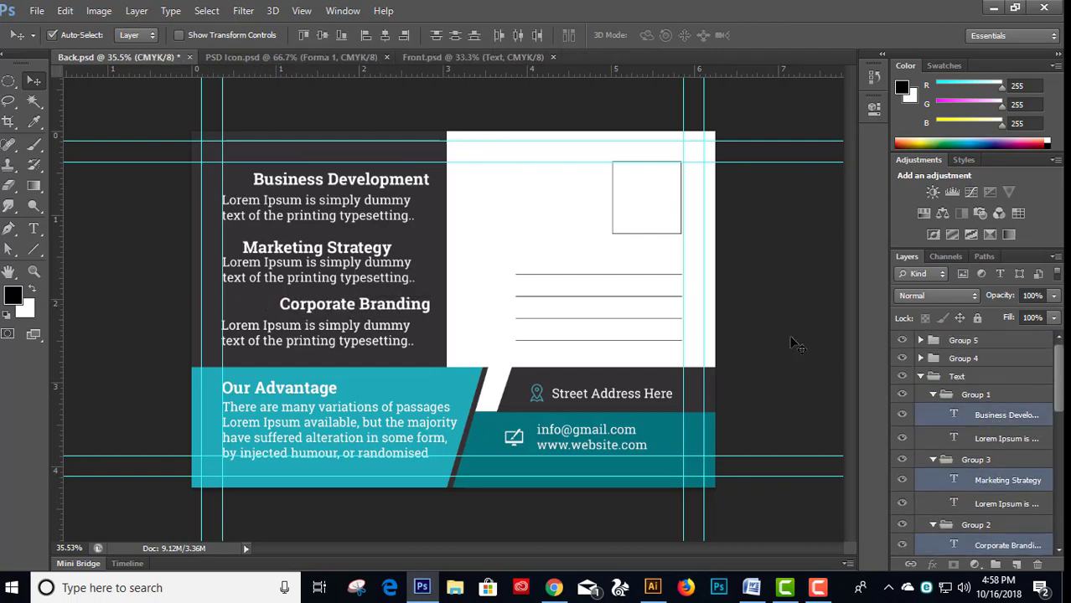
{"action": "left_click", "coordinate": [365, 37]}
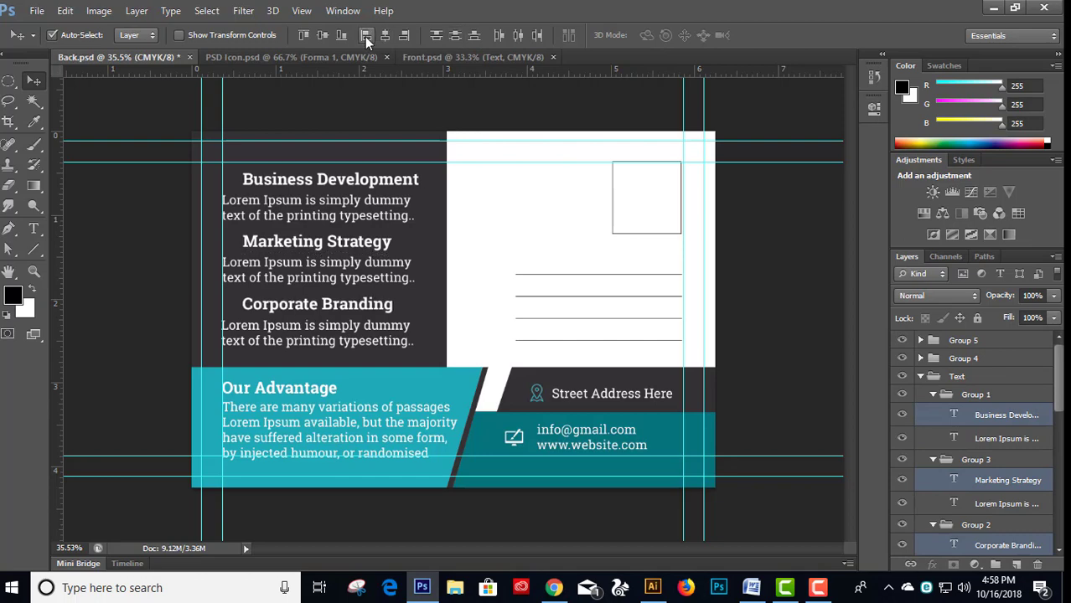
{"action": "key", "text": "shift+Right"}
{"action": "key", "text": "shift+Right"}
{"action": "key", "text": "shift+Right"}
{"action": "key", "text": "shift+Right"}
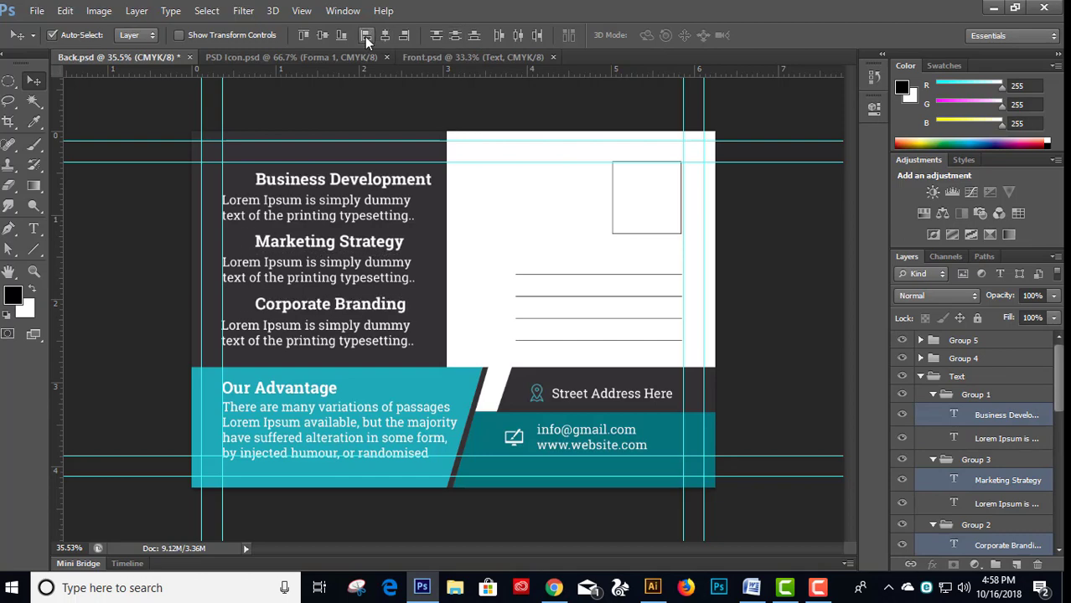
- Collapse the text groups, move Business Development up and Corporate Branding down
{"action": "left_click", "coordinate": [934, 394]}
{"action": "left_click", "coordinate": [1008, 411]}
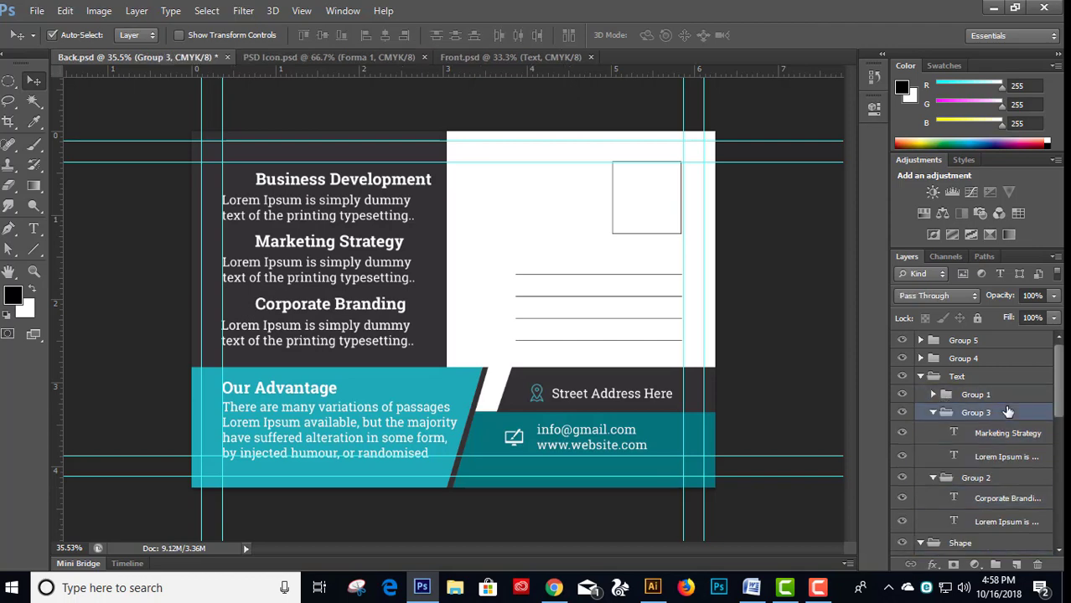
{"action": "left_click", "coordinate": [1009, 395]}
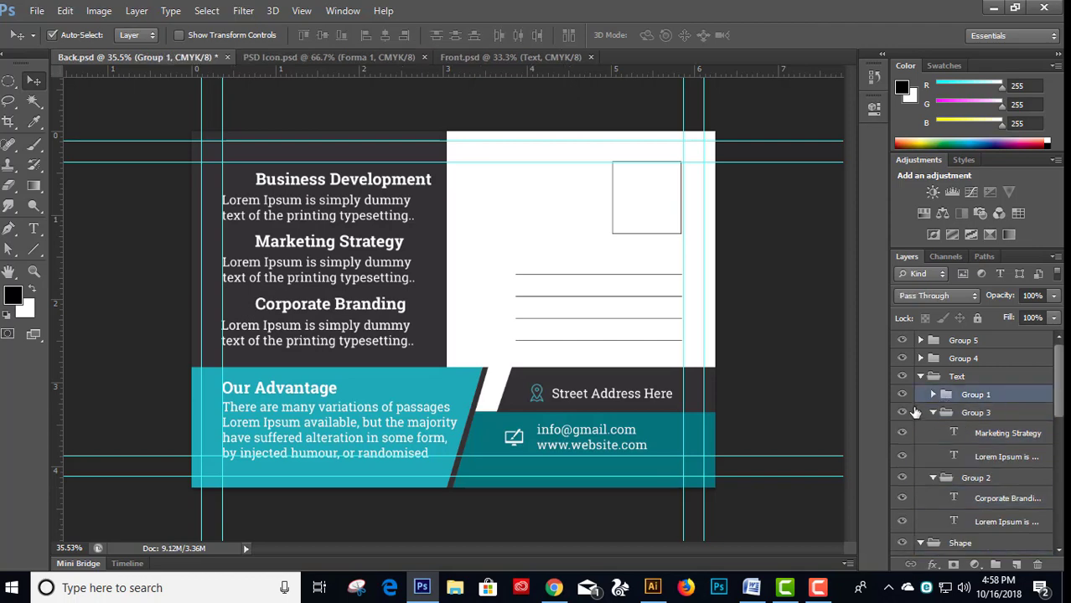
{"action": "left_click", "coordinate": [934, 412]}
{"action": "left_click", "coordinate": [933, 431]}
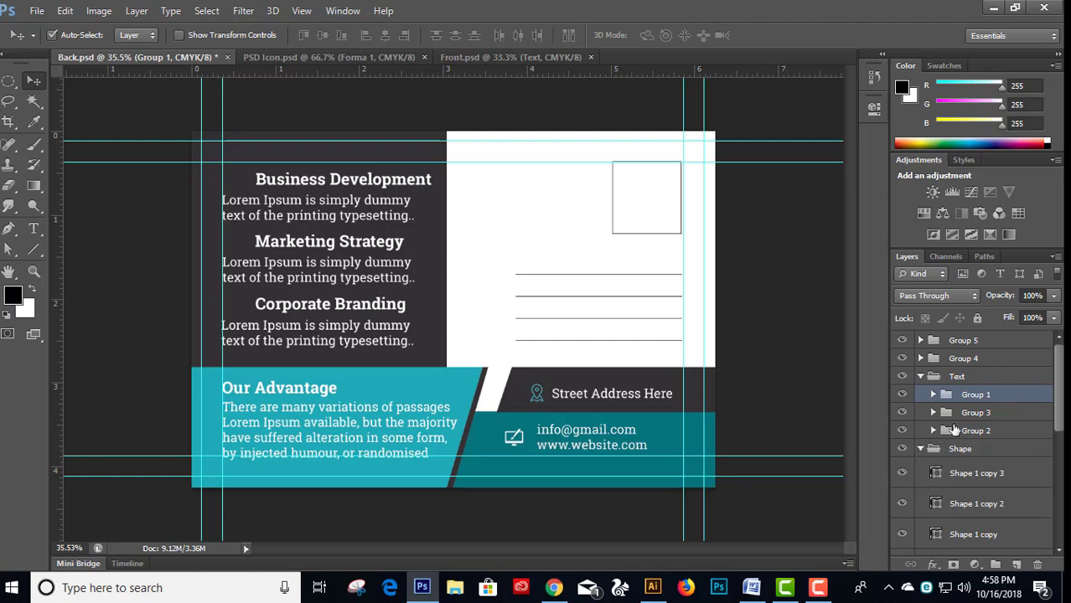
{"action": "key", "text": "shift+Up"}
{"action": "key", "text": "shift+Up"}
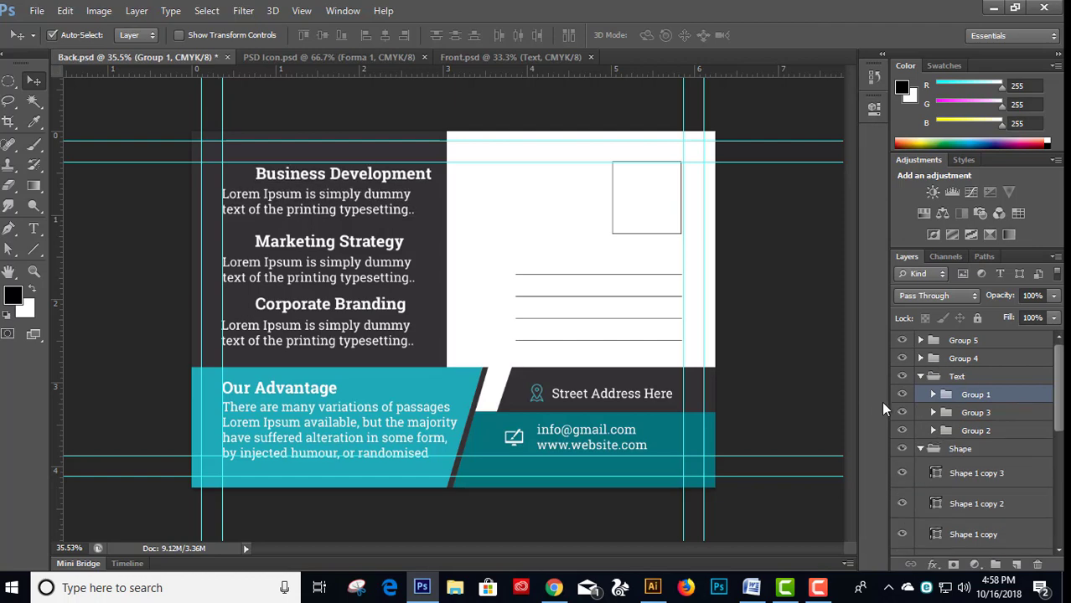
{"action": "key", "text": "Up"}
{"action": "left_click", "coordinate": [962, 431]}
{"action": "key", "text": "shift+Down"}
{"action": "key", "text": "shift+Down"}
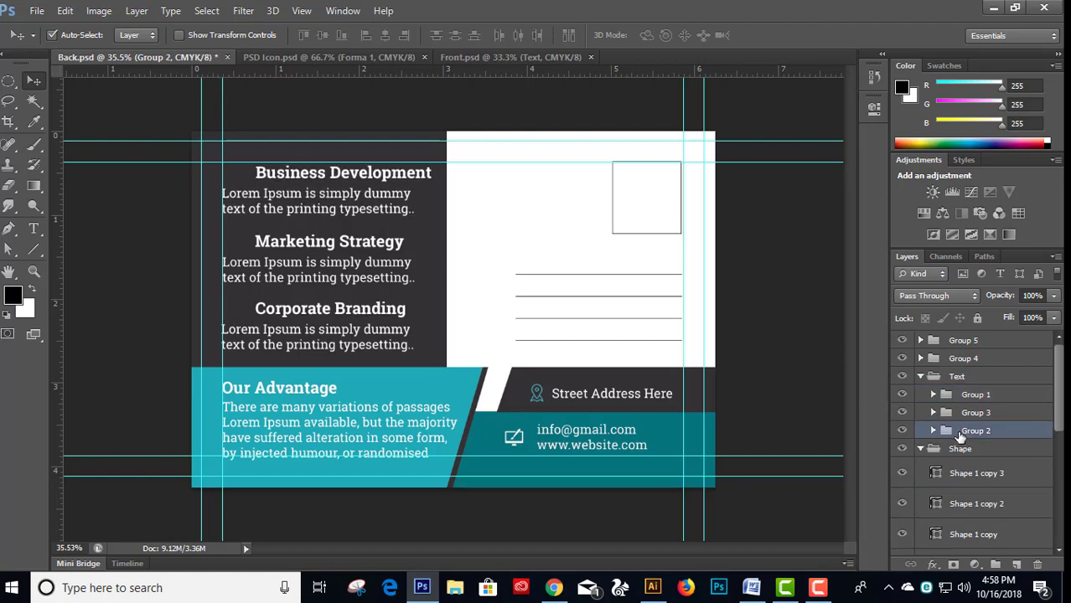
{"action": "key", "text": "shift+Down"}
{"action": "key", "text": "shift+Down"}
{"action": "key", "text": "Up"}
{"action": "key", "text": "Up"}
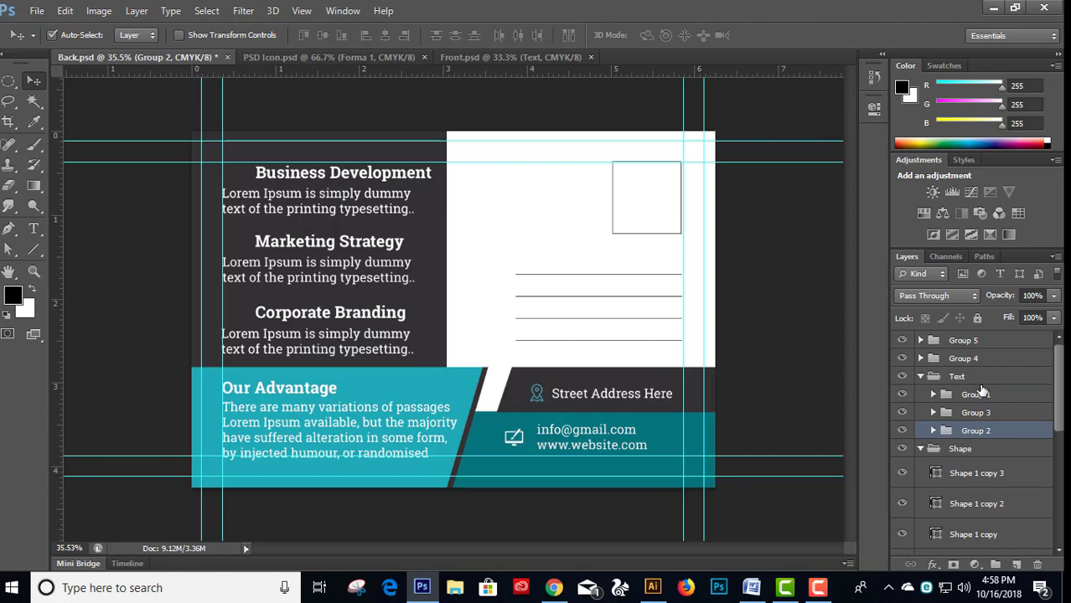
- Distribute the three text groups by vertical centres and align their left edges
{"action": "left_click", "coordinate": [976, 396], "text": "shift"}
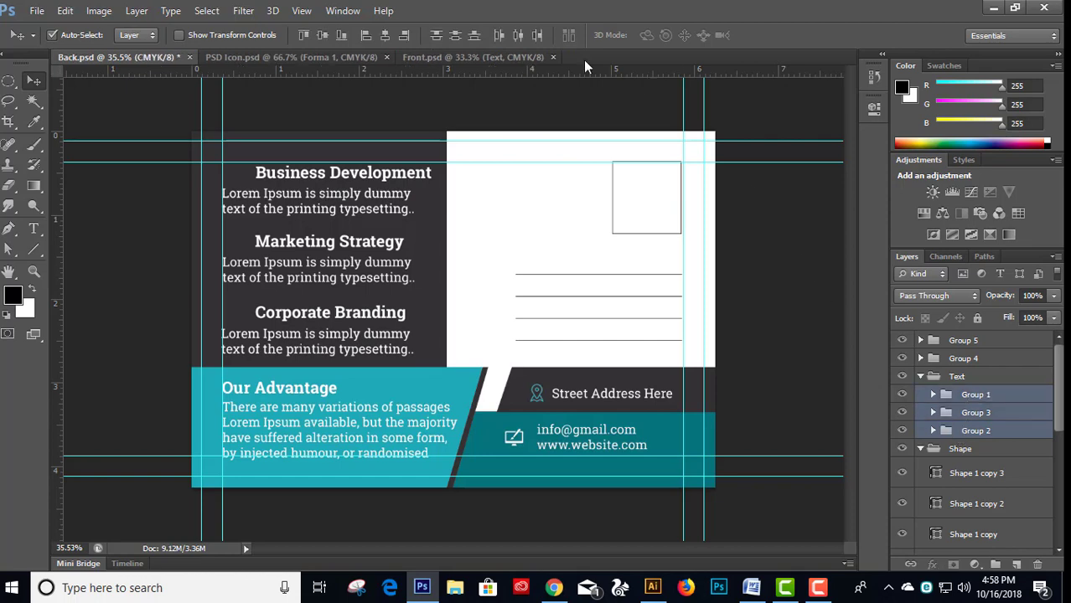
{"action": "left_click", "coordinate": [452, 37]}
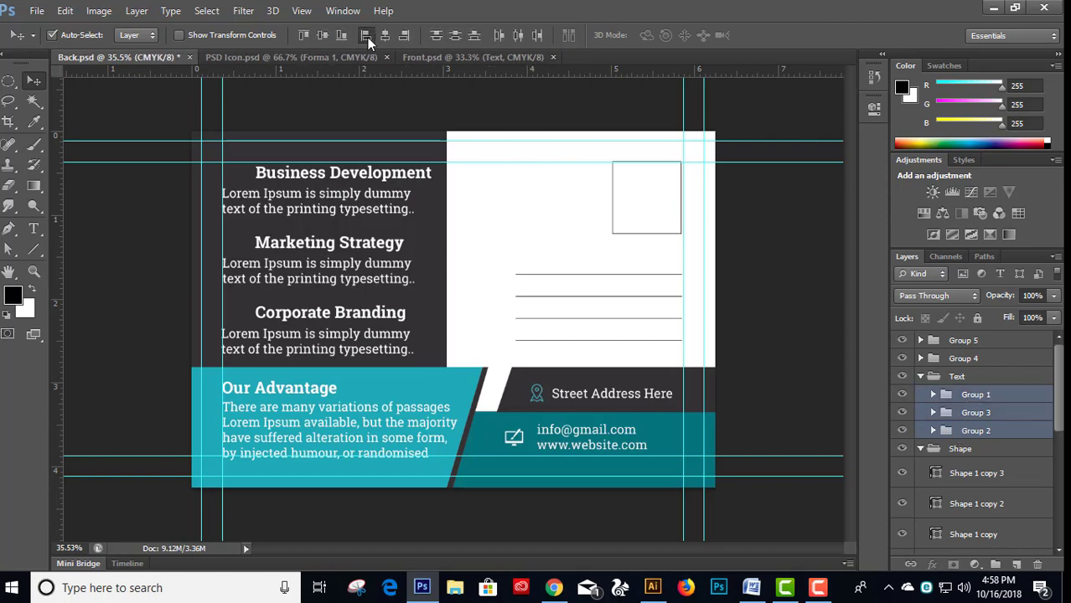
{"action": "left_click", "coordinate": [367, 37]}
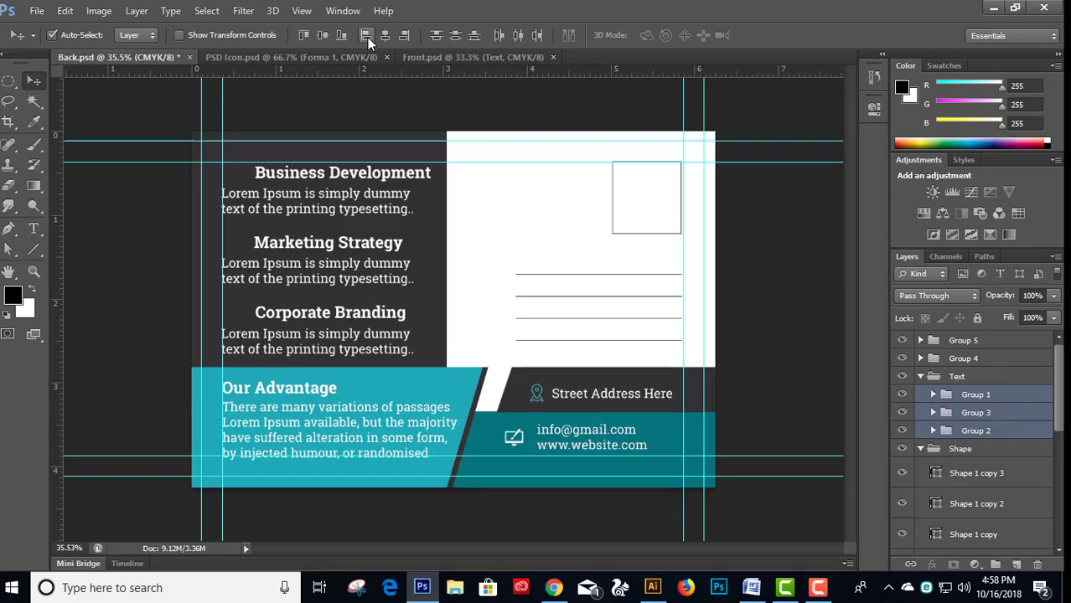
{"action": "left_click", "coordinate": [979, 399]}
- Drag the person-at-desk, monitor and gear icon layers from PSD Icon.psd into Back.psd with Auto-Select off
{"action": "left_click", "coordinate": [475, 56]}
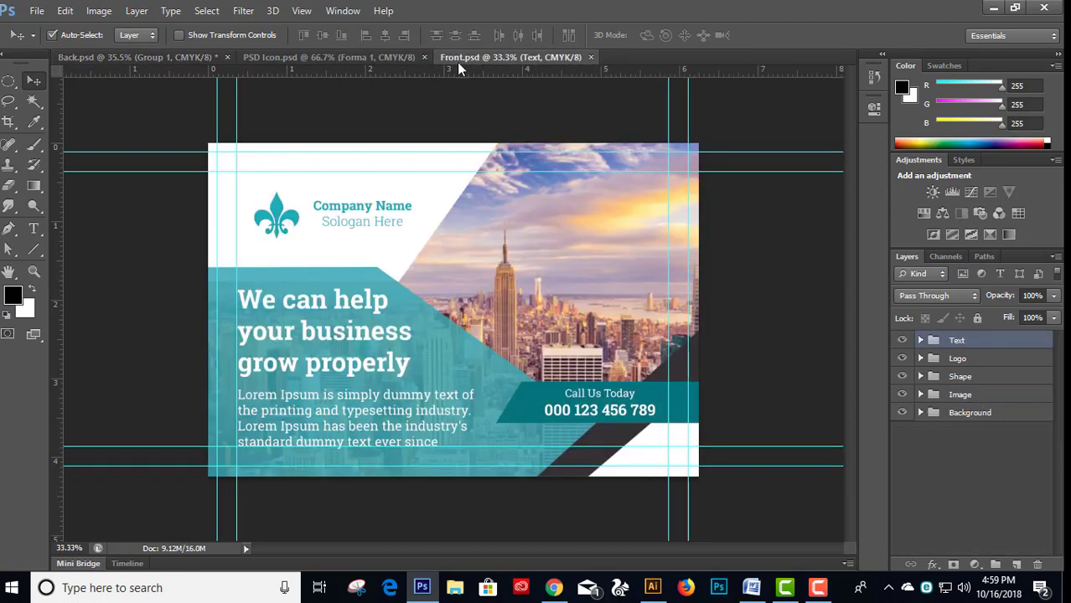
{"action": "left_click", "coordinate": [286, 59]}
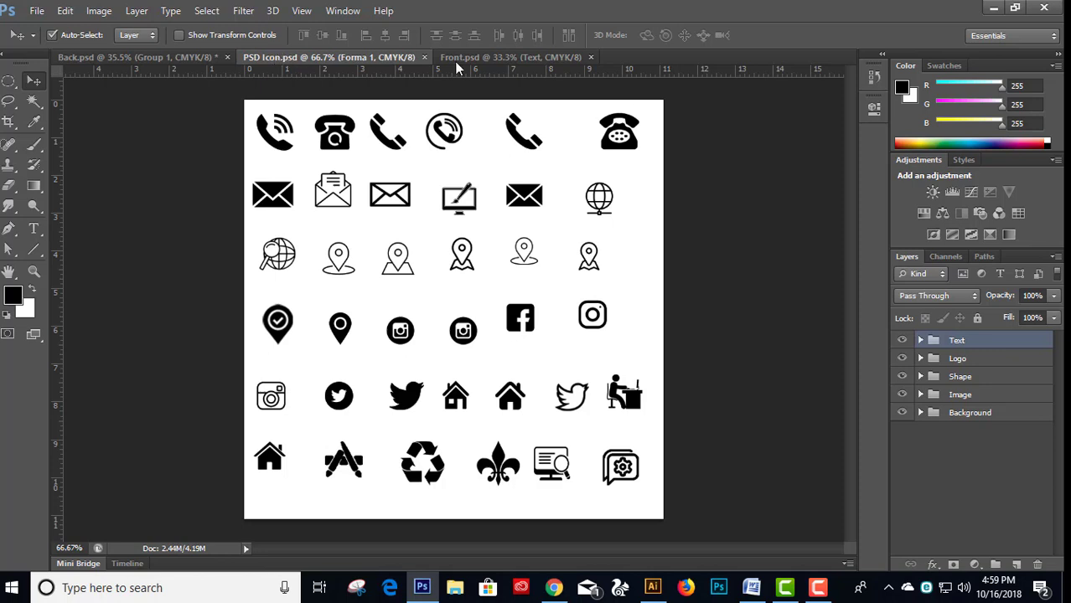
{"action": "left_click_drag", "start_coordinate": [456, 69], "coordinate": [517, 63]}
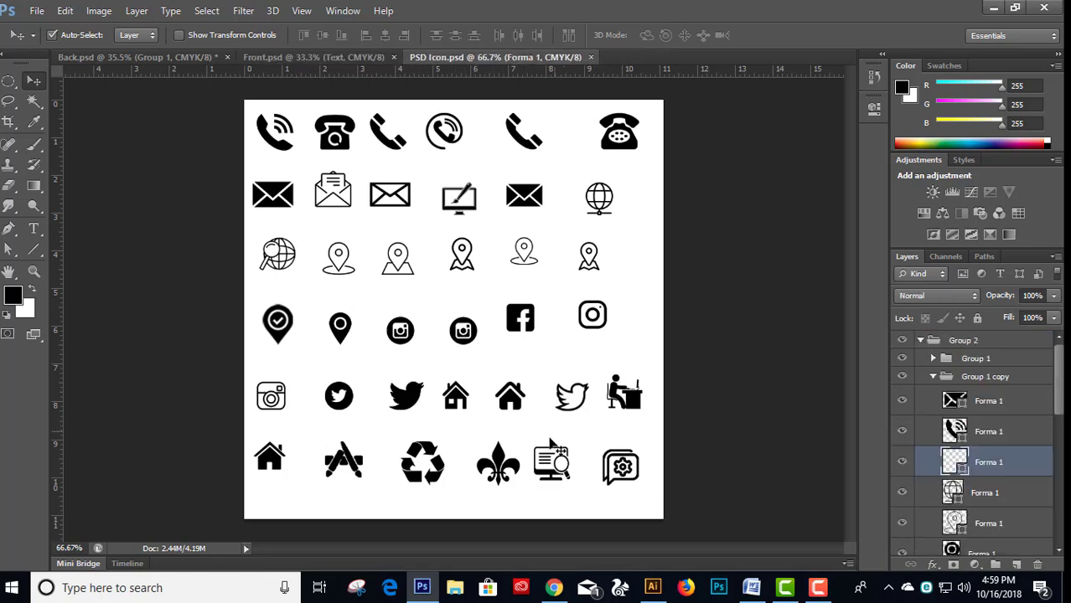
{"action": "left_click", "coordinate": [567, 480]}
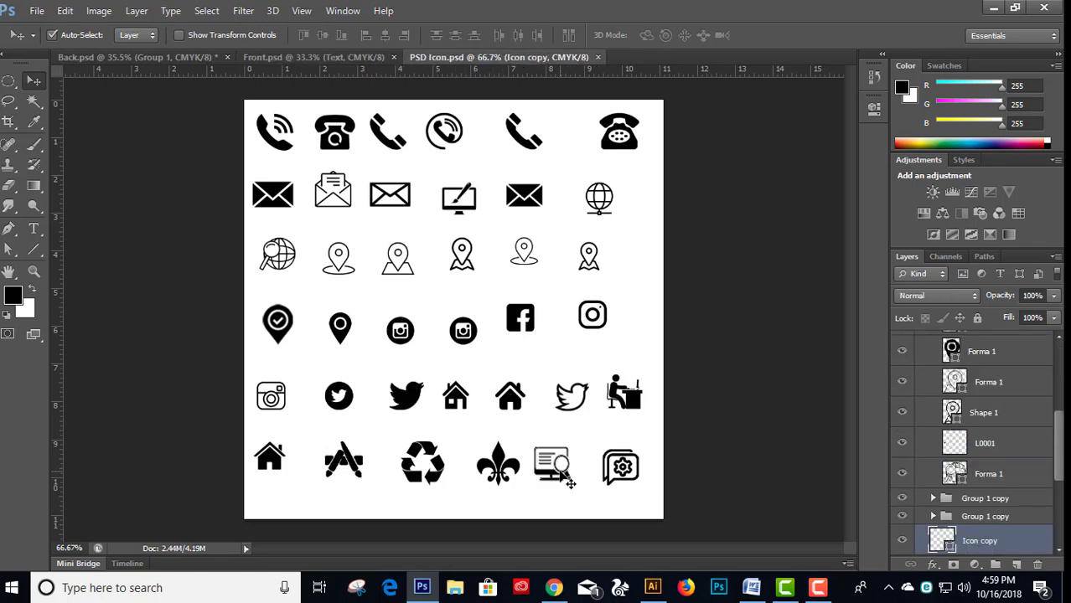
{"action": "scroll", "coordinate": [1057, 499], "scroll_direction": "down", "scroll_amount": 1}
{"action": "scroll", "coordinate": [1004, 511], "scroll_direction": "down", "scroll_amount": 1}
{"action": "scroll", "coordinate": [984, 520], "scroll_direction": "down", "scroll_amount": 1}
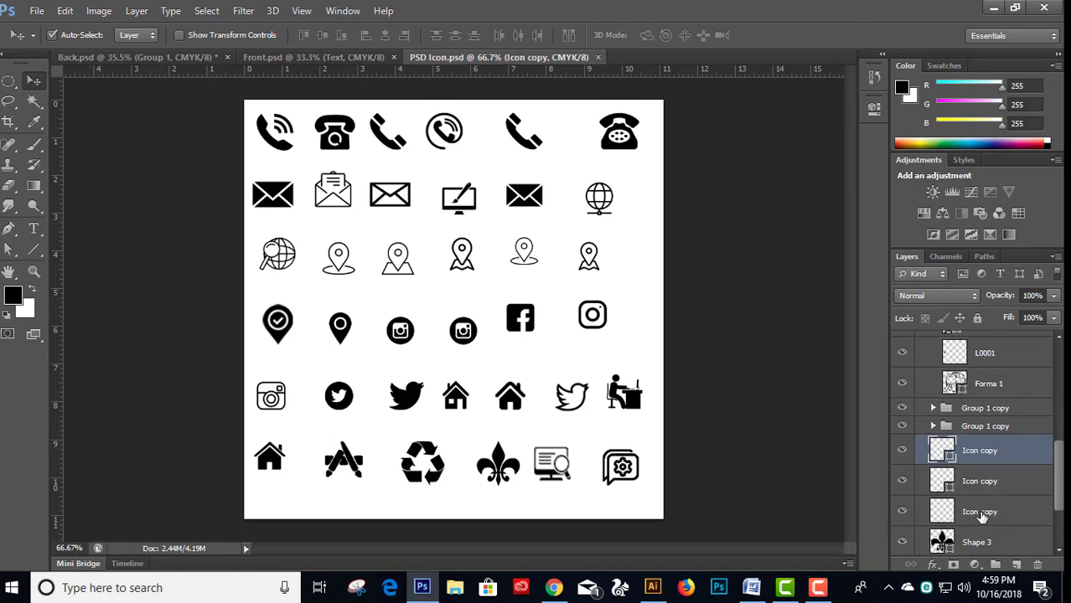
{"action": "left_click", "coordinate": [983, 507], "text": "shift"}
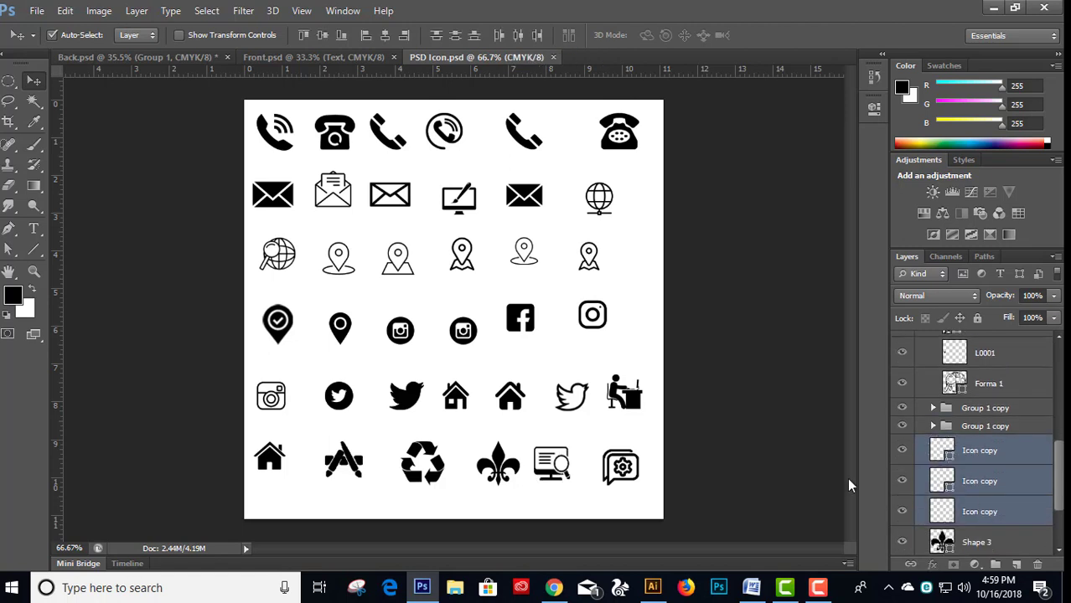
{"action": "left_click", "coordinate": [52, 35]}
{"action": "mouse_move", "coordinate": [609, 377]}
{"action": "left_mouse_down"}
{"action": "mouse_move", "coordinate": [253, 124]}
{"action": "mouse_move", "coordinate": [177, 52]}
{"action": "mouse_move", "coordinate": [258, 219]}
{"action": "left_mouse_up"}
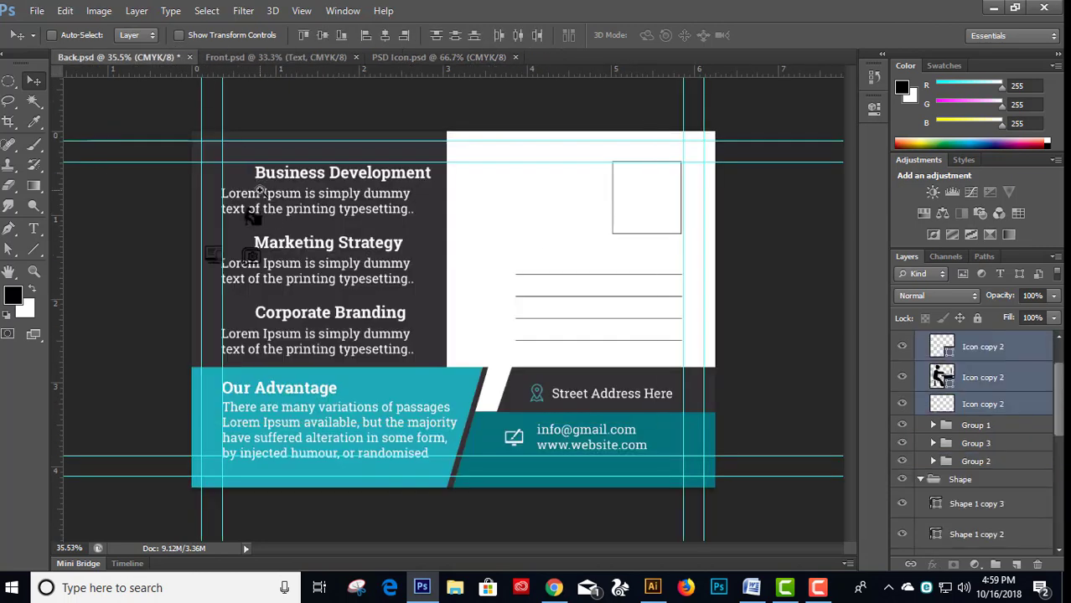
- Invert the person-at-desk and monitor icons from black to white
{"action": "left_click", "coordinate": [285, 217]}
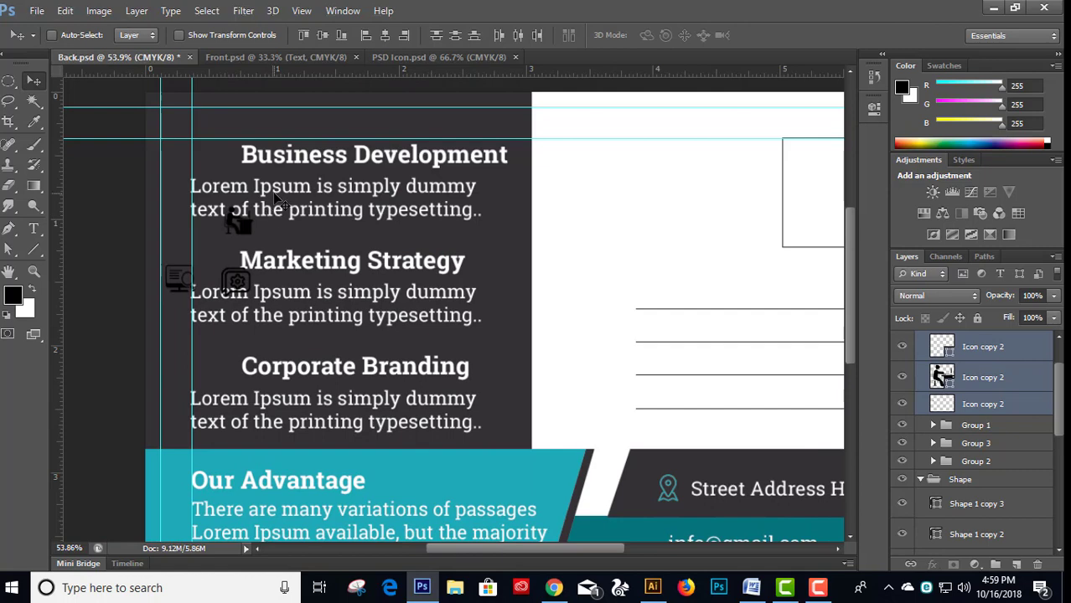
{"action": "left_click", "coordinate": [999, 379]}
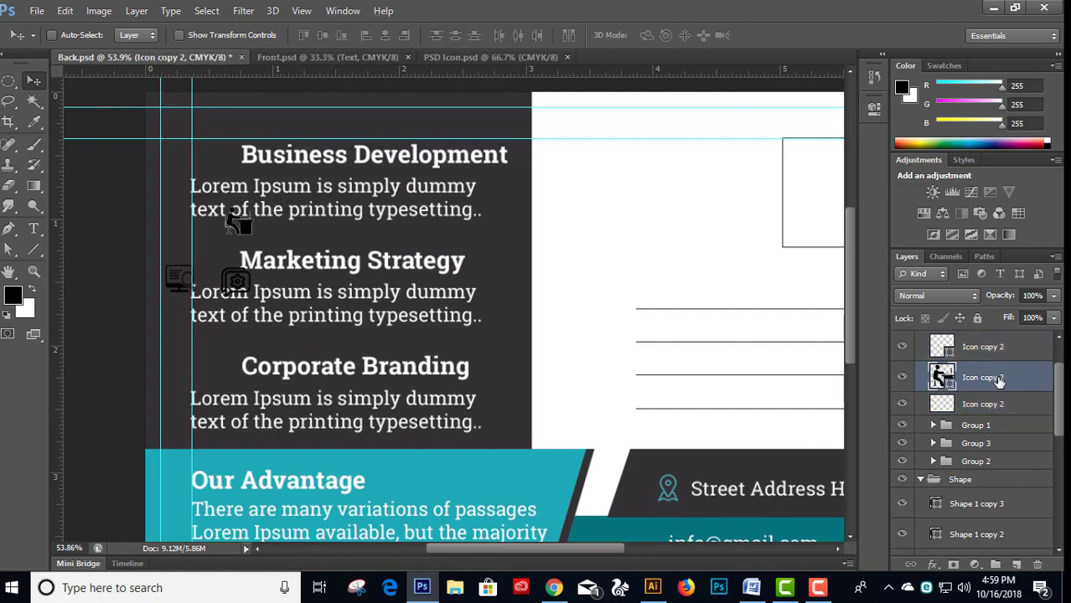
{"action": "key", "text": "ctrl+i"}
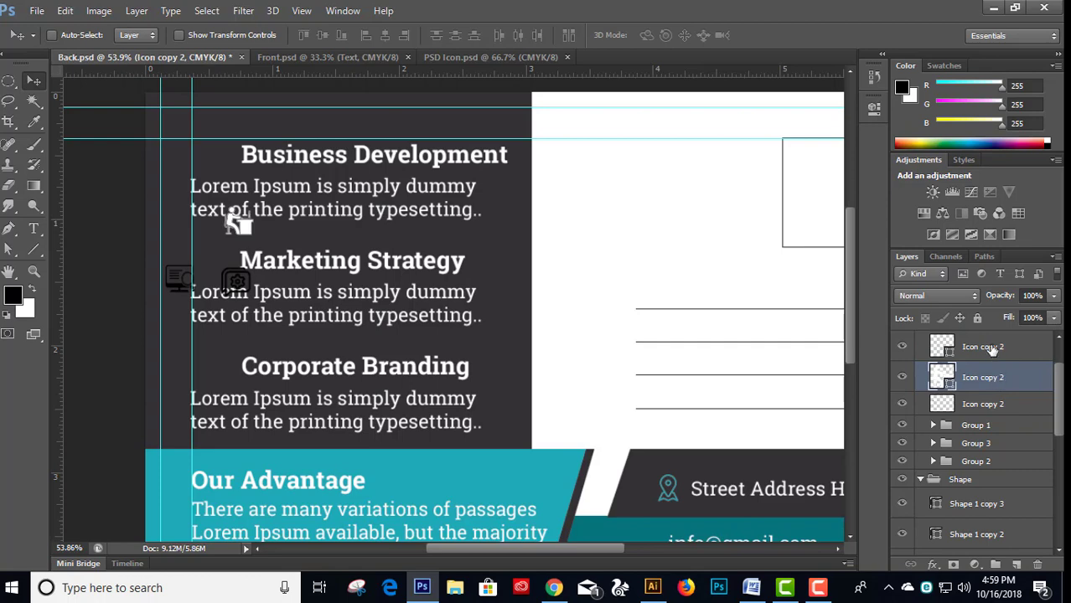
{"action": "left_click", "coordinate": [993, 351]}
{"action": "key", "text": "ctrl+i"}
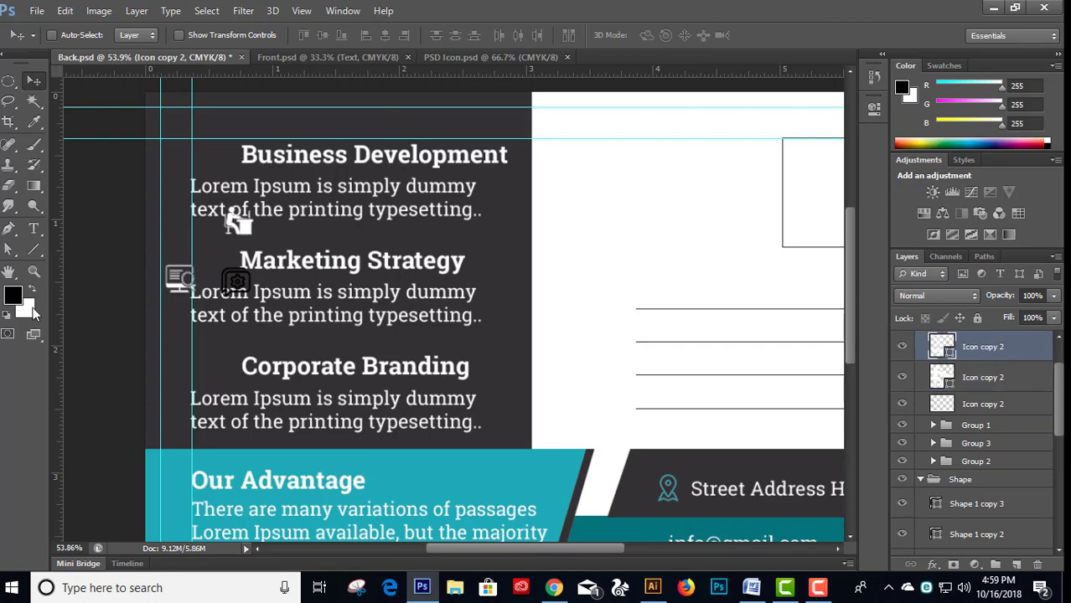
- Set the foreground to teal 1caab6 and fill the monitor, person and gear icons with it
{"action": "left_click", "coordinate": [17, 302]}
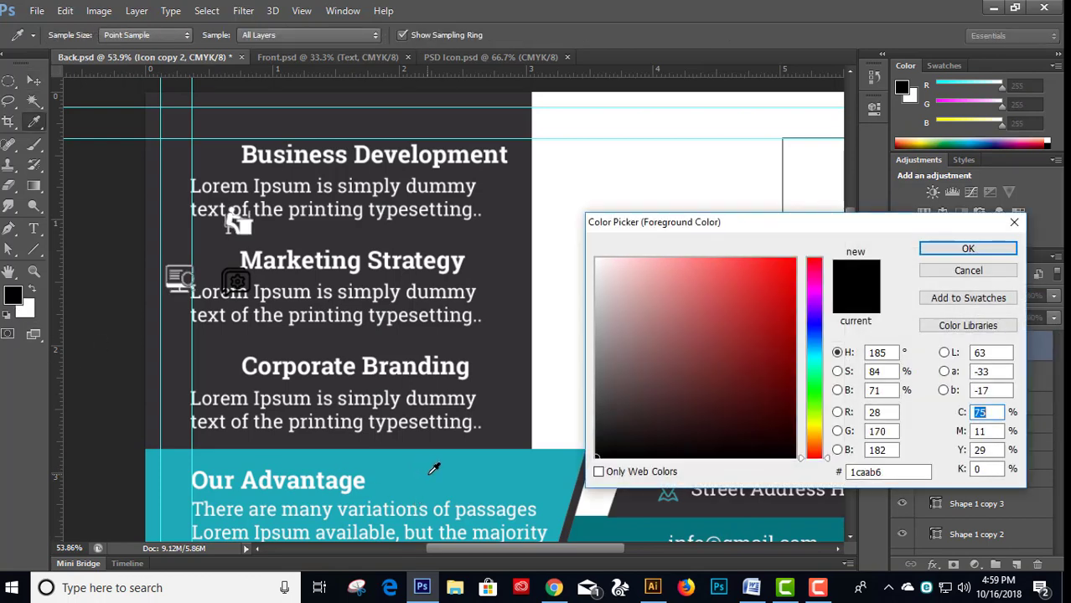
{"action": "key", "text": "Return"}
{"action": "key", "text": "v"}
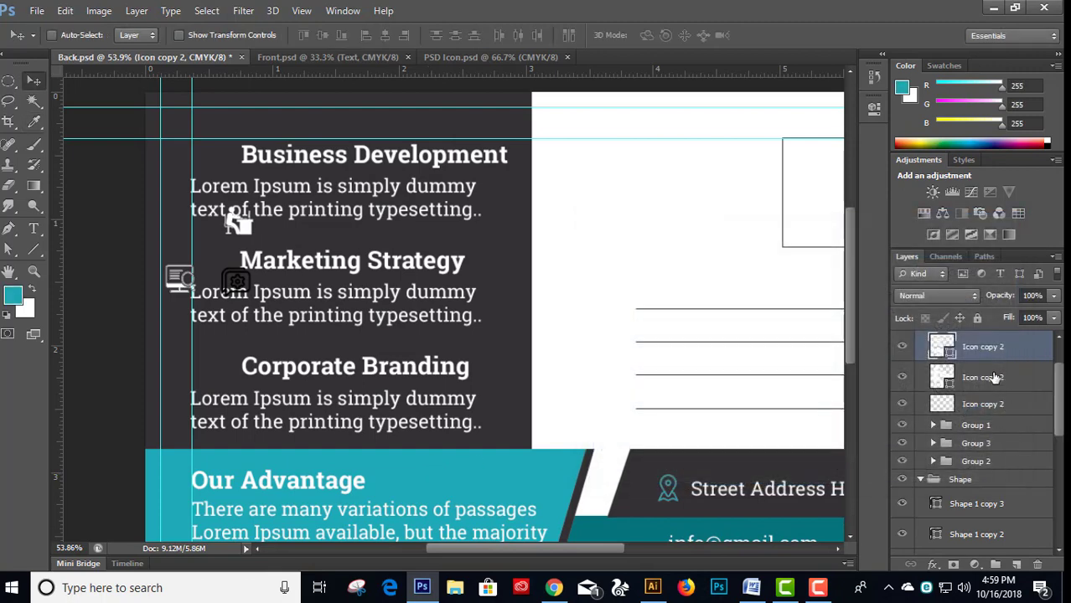
{"action": "key", "text": "shift+alt+BackSpace"}
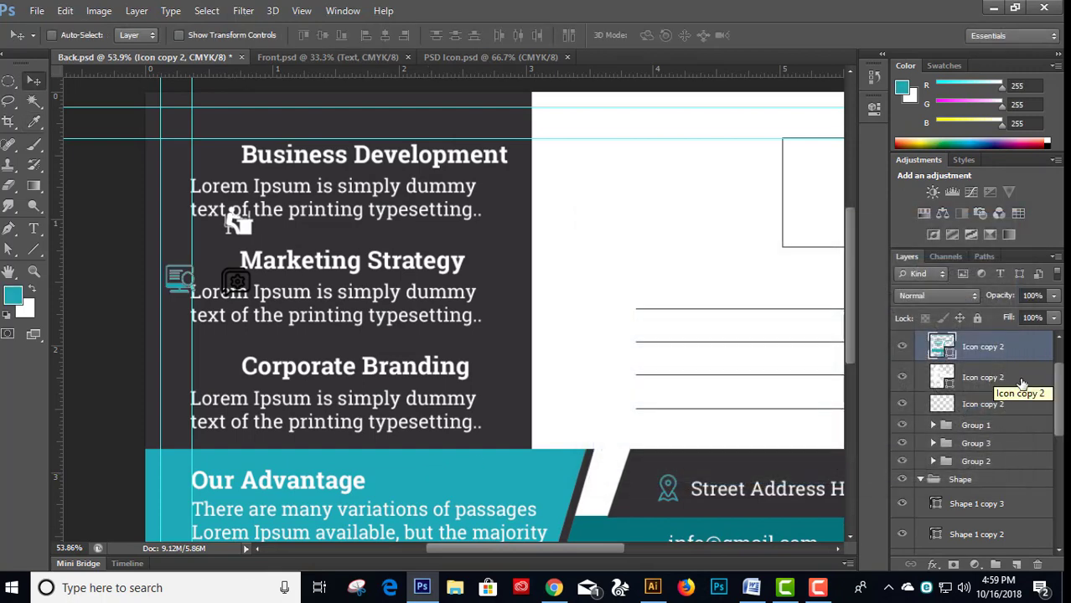
{"action": "left_click", "coordinate": [998, 385]}
{"action": "key", "text": "shift+alt+BackSpace"}
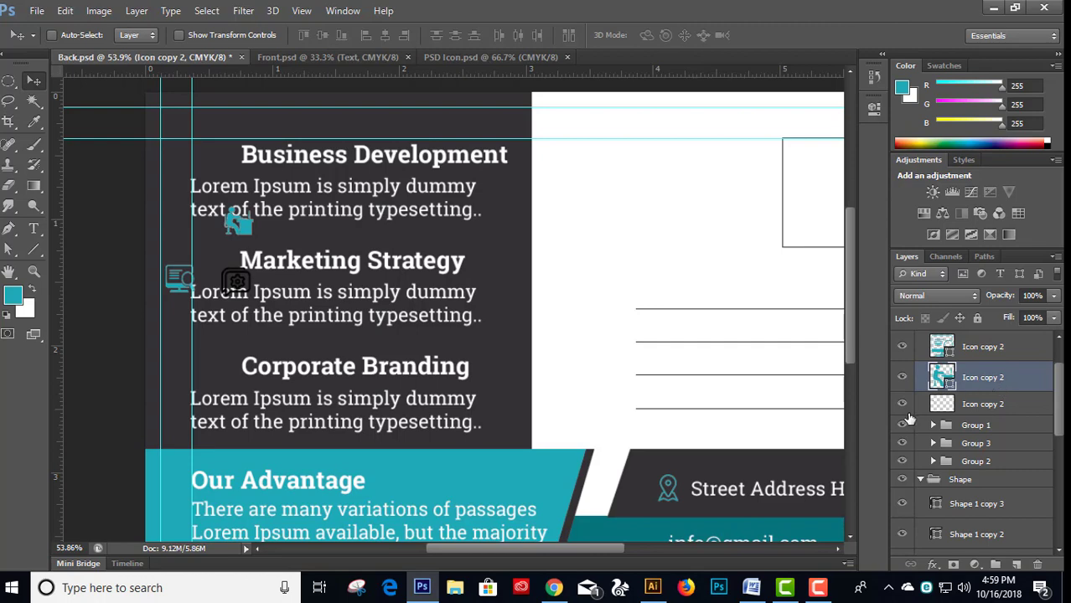
{"action": "left_click", "coordinate": [942, 405], "text": "ctrl"}
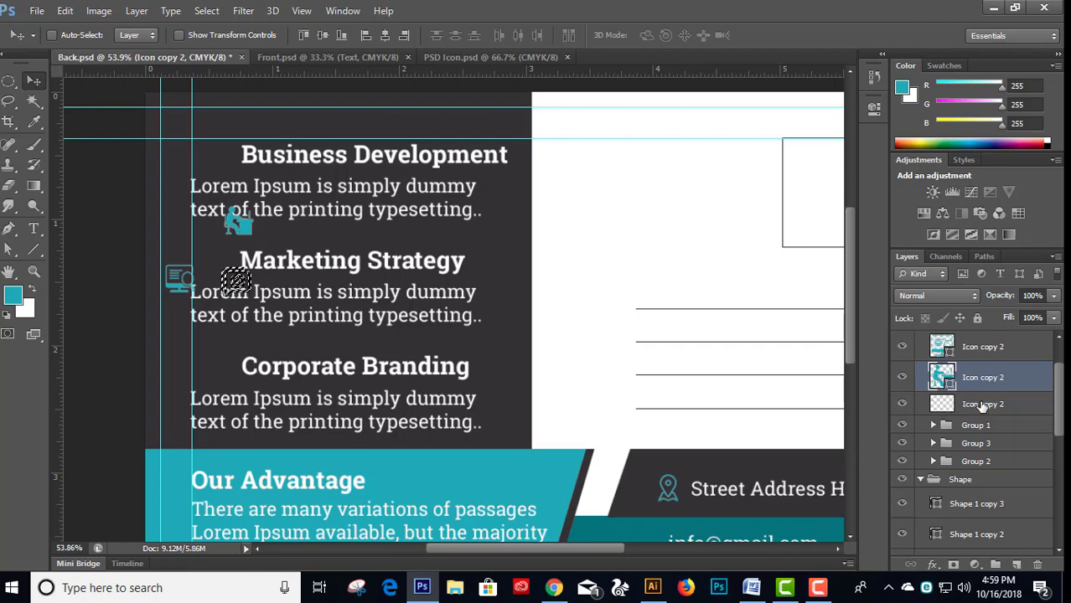
{"action": "left_click", "coordinate": [982, 405]}
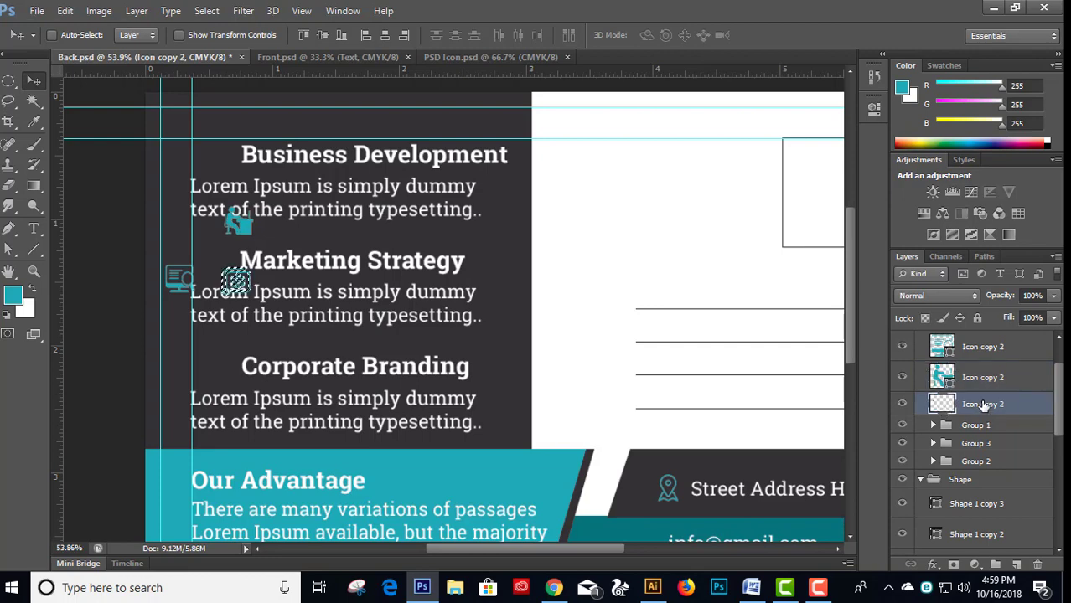
{"action": "key", "text": "alt+BackSpace"}
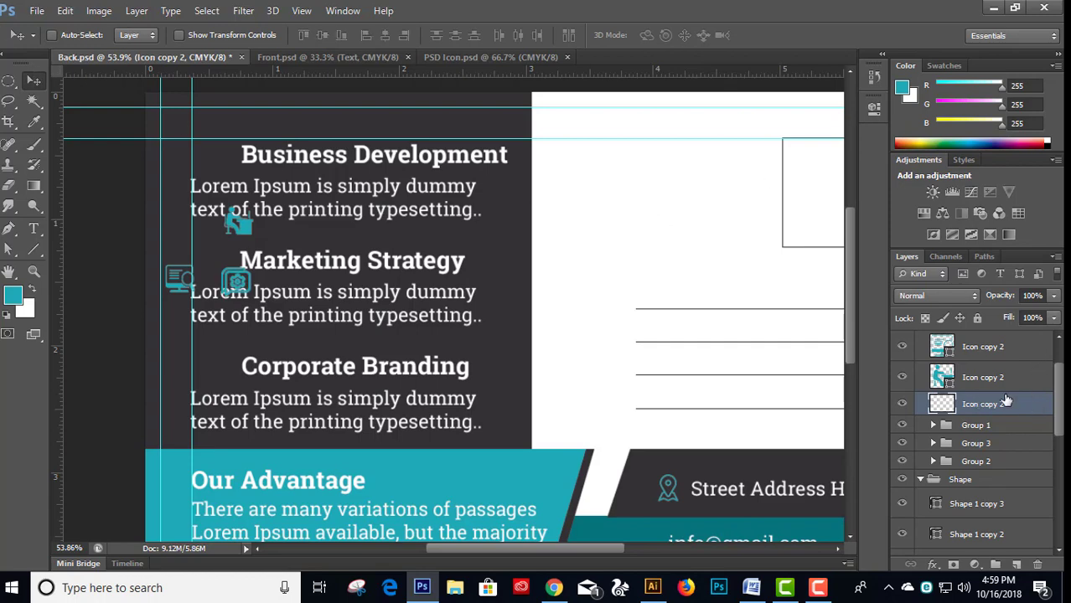
{"action": "left_click", "coordinate": [989, 347], "text": "shift"}
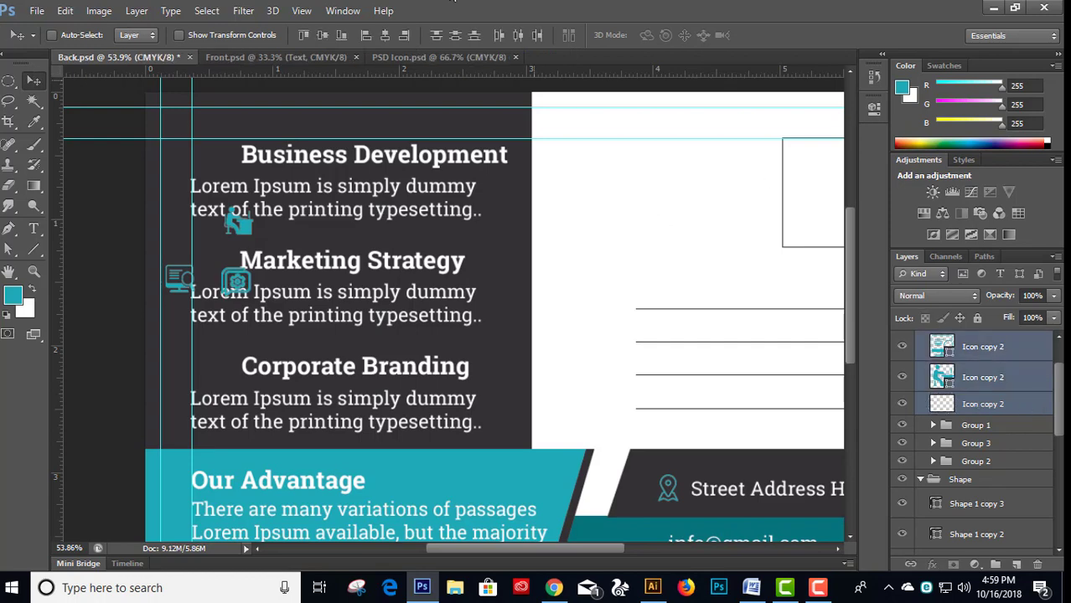
- Shrink the three teal icons to about 70% and turn on layer auto-select
{"action": "left_click", "coordinate": [392, 33]}
{"action": "key", "text": "ctrl+t"}
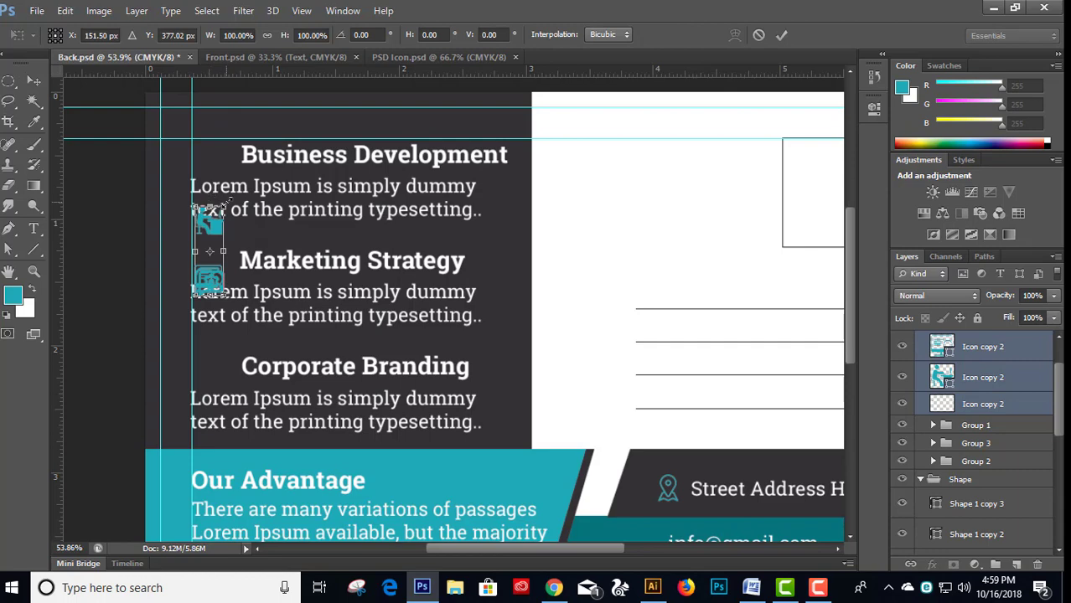
{"action": "left_click_drag", "start_coordinate": [224, 205], "coordinate": [221, 220]}
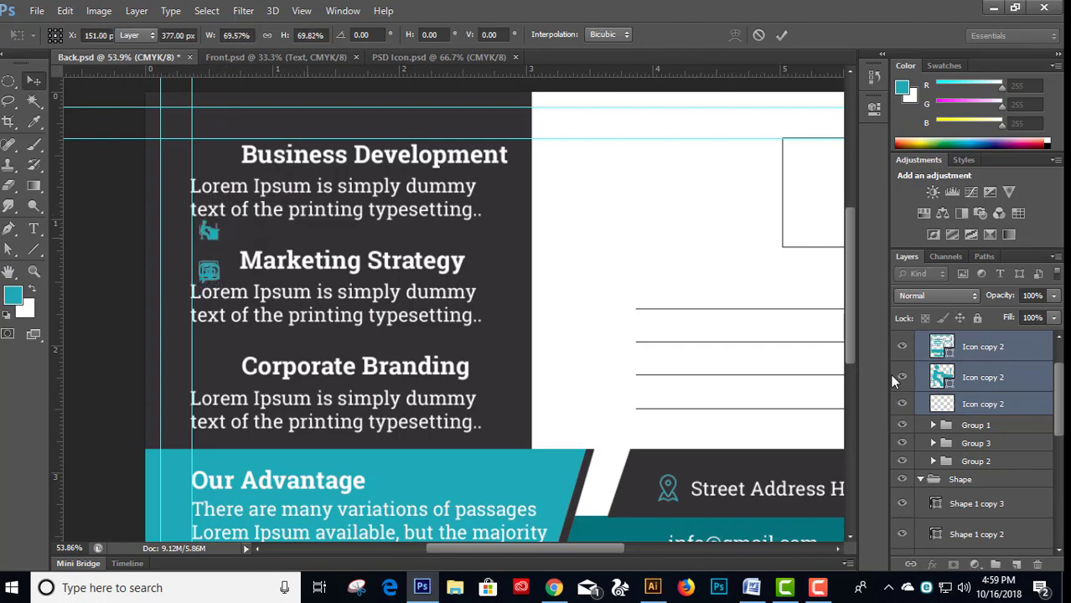
{"action": "key", "text": "Return"}
{"action": "left_click", "coordinate": [982, 352]}
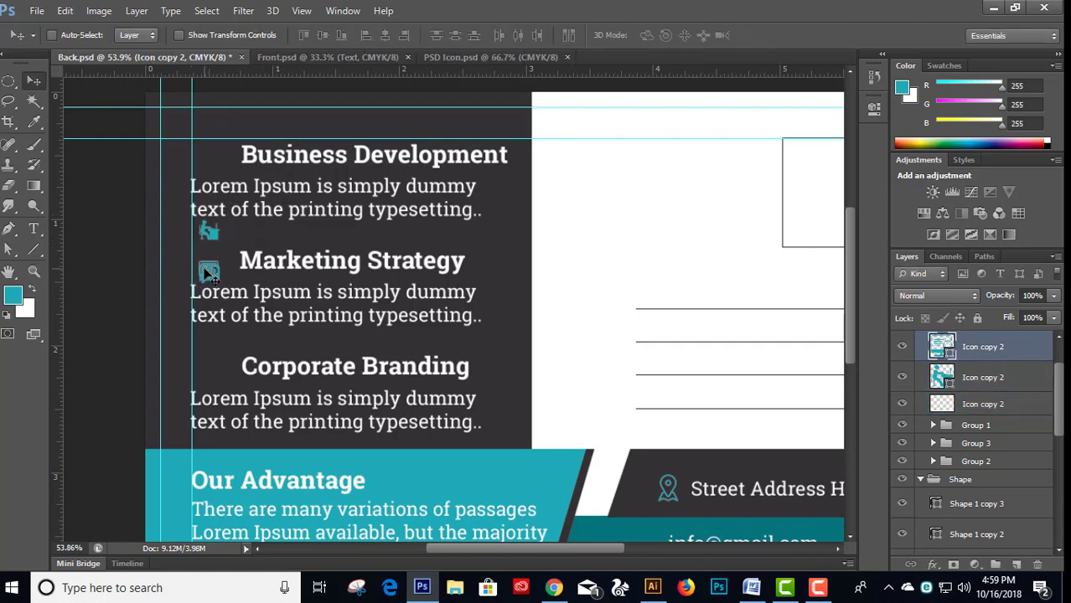
{"action": "left_click", "coordinate": [52, 34]}
- Place the person, monitor and gear icons beside their headings, then enlarge them to about 135%
{"action": "left_click_drag", "start_coordinate": [216, 238], "coordinate": [215, 160]}
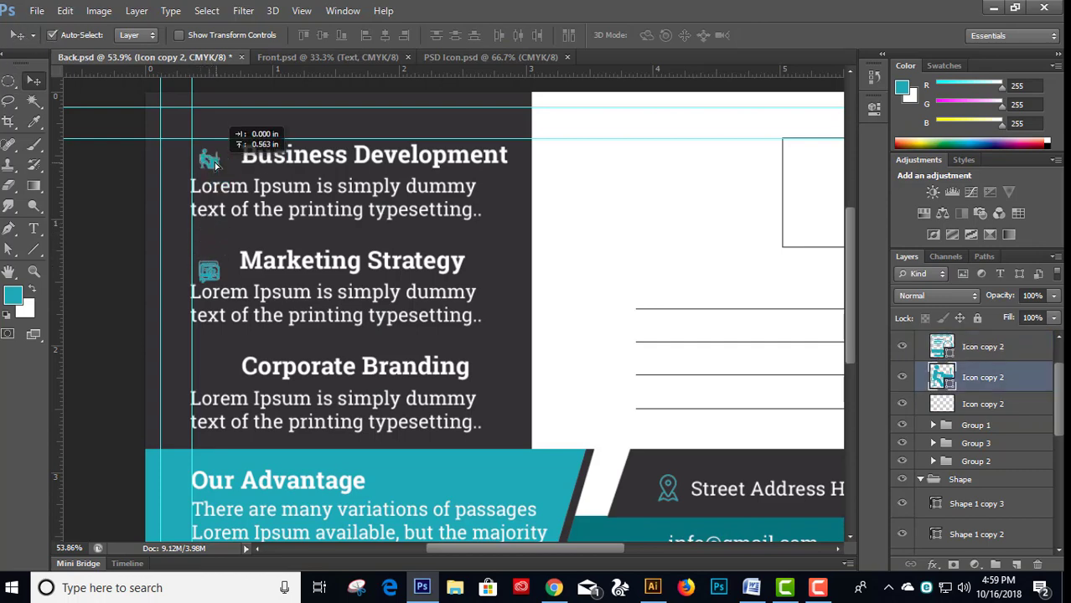
{"action": "left_click_drag", "start_coordinate": [215, 271], "coordinate": [215, 366]}
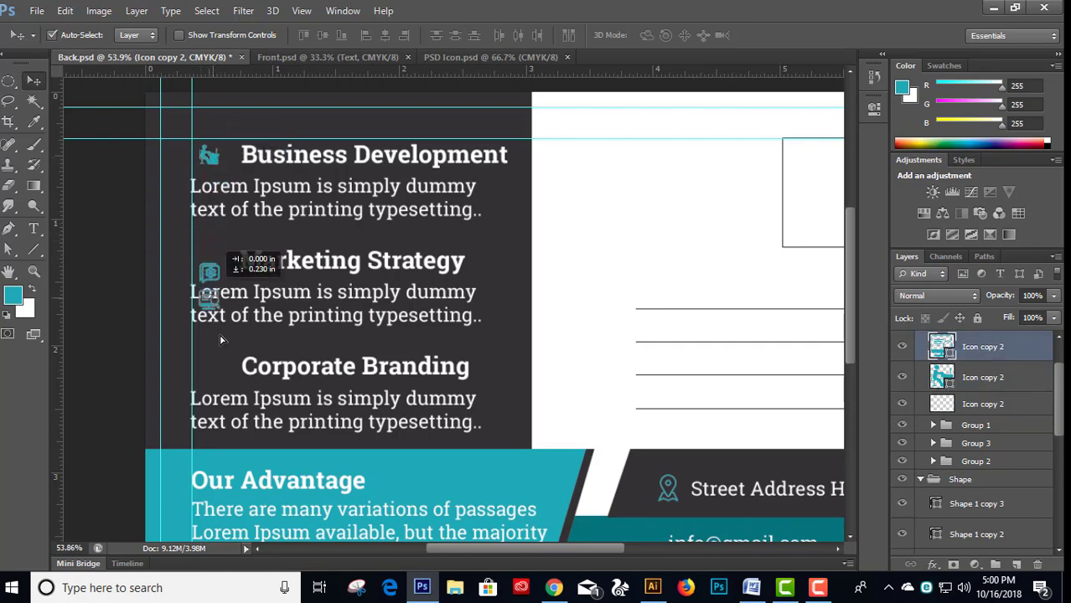
{"action": "left_click_drag", "start_coordinate": [209, 274], "coordinate": [213, 261]}
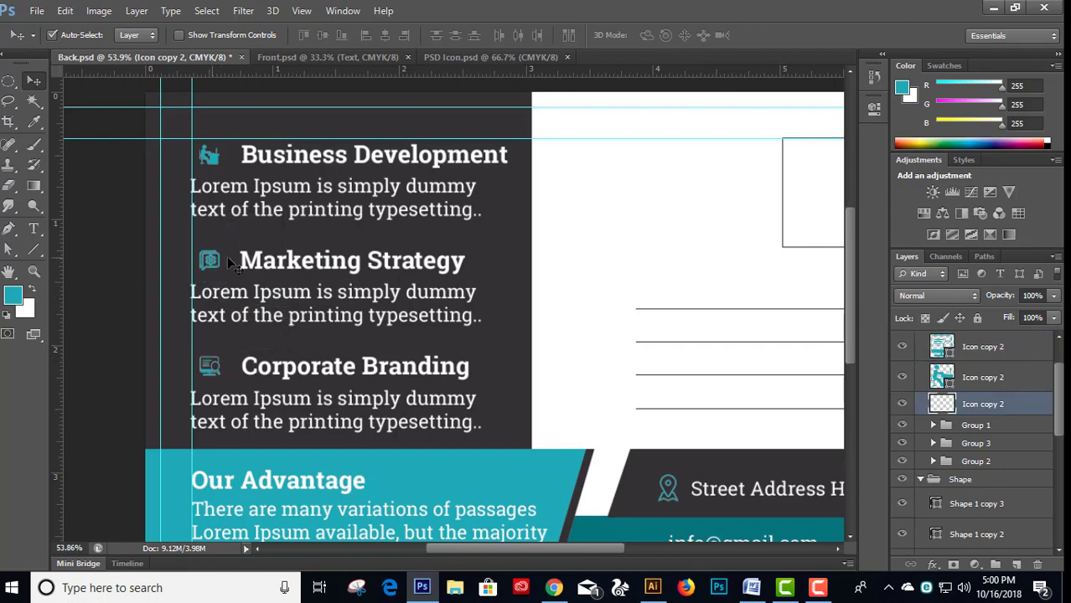
{"action": "left_click", "coordinate": [984, 350], "text": "shift"}
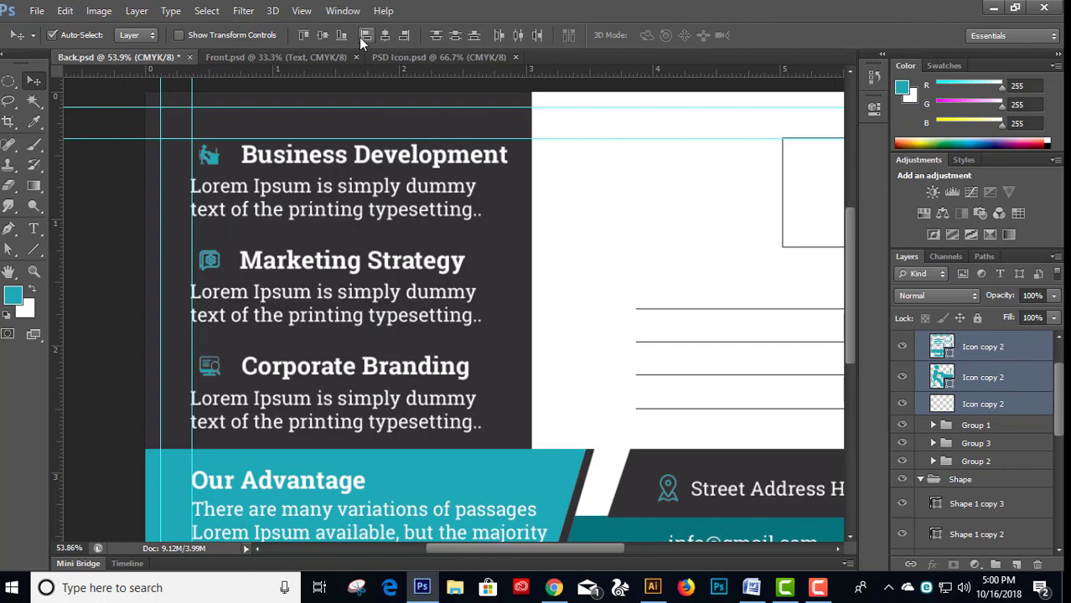
{"action": "key", "text": "ctrl+t"}
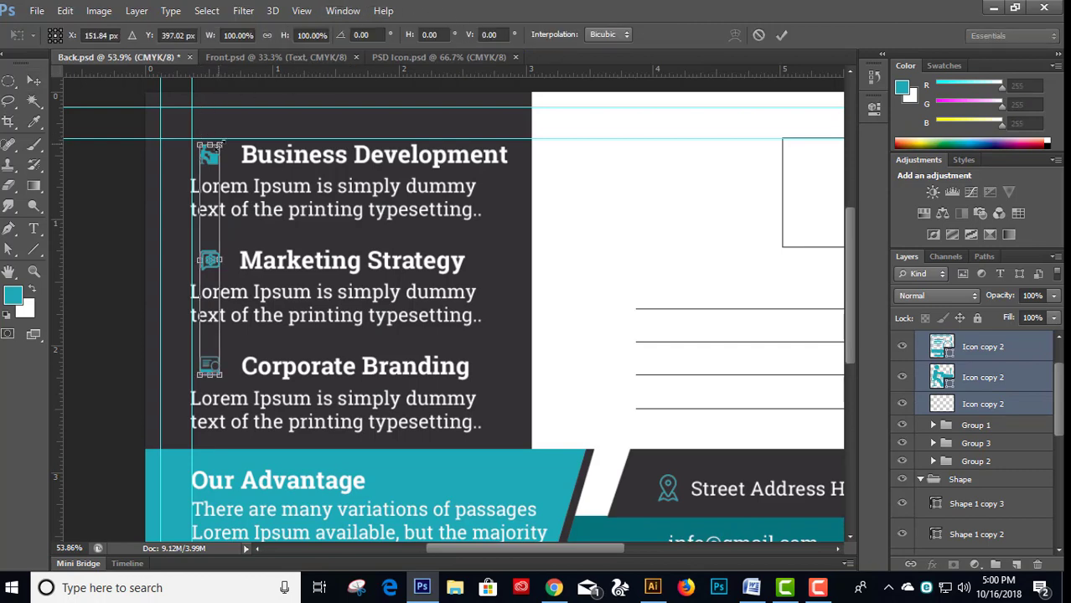
{"action": "left_click_drag", "start_coordinate": [221, 144], "coordinate": [250, 107]}
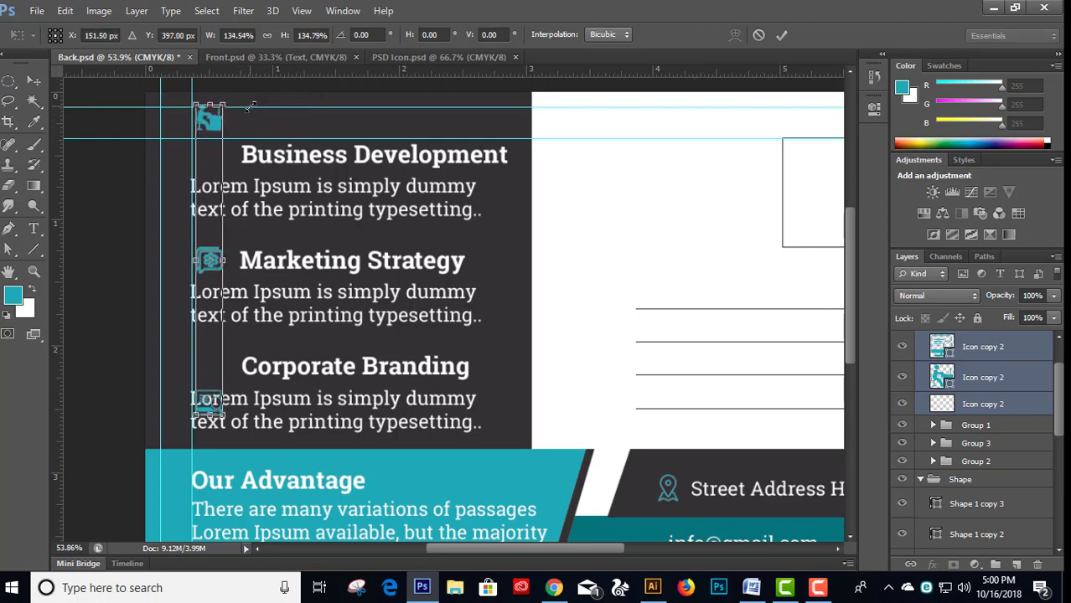
{"action": "key", "text": "Return"}
- Reposition the icons beside Business Development, Marketing Strategy and Corporate Branding
{"action": "left_click", "coordinate": [970, 349]}
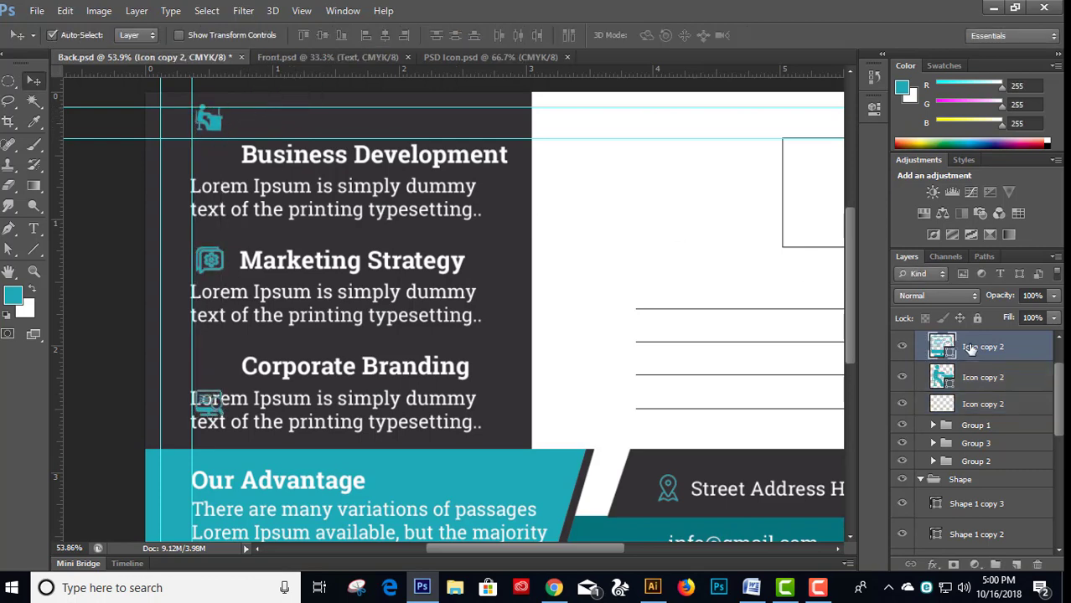
{"action": "left_click_drag", "start_coordinate": [215, 109], "coordinate": [220, 157]}
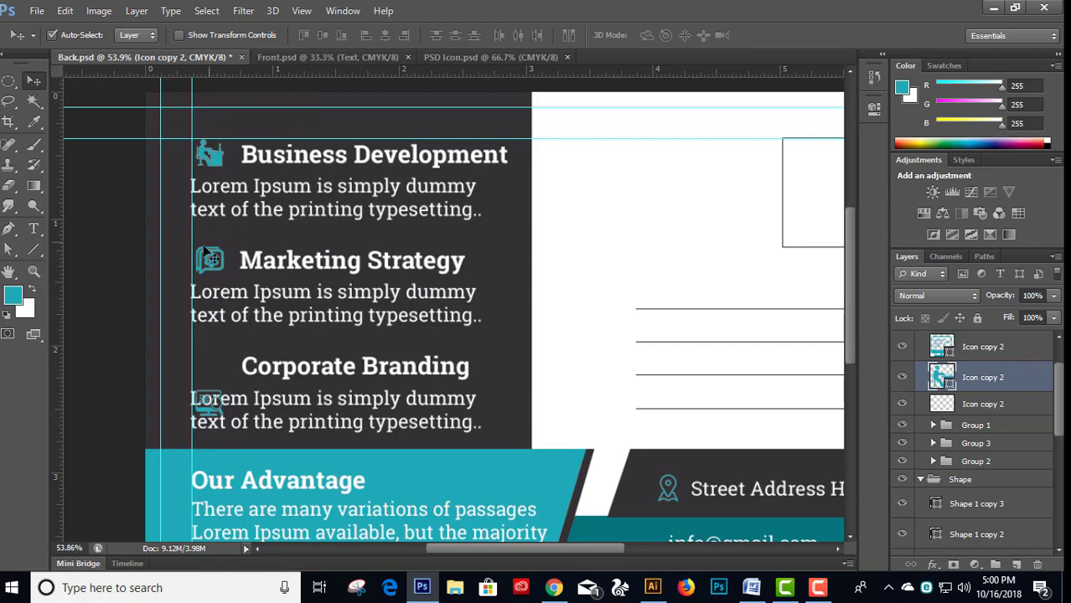
{"action": "left_click_drag", "start_coordinate": [210, 264], "coordinate": [210, 269]}
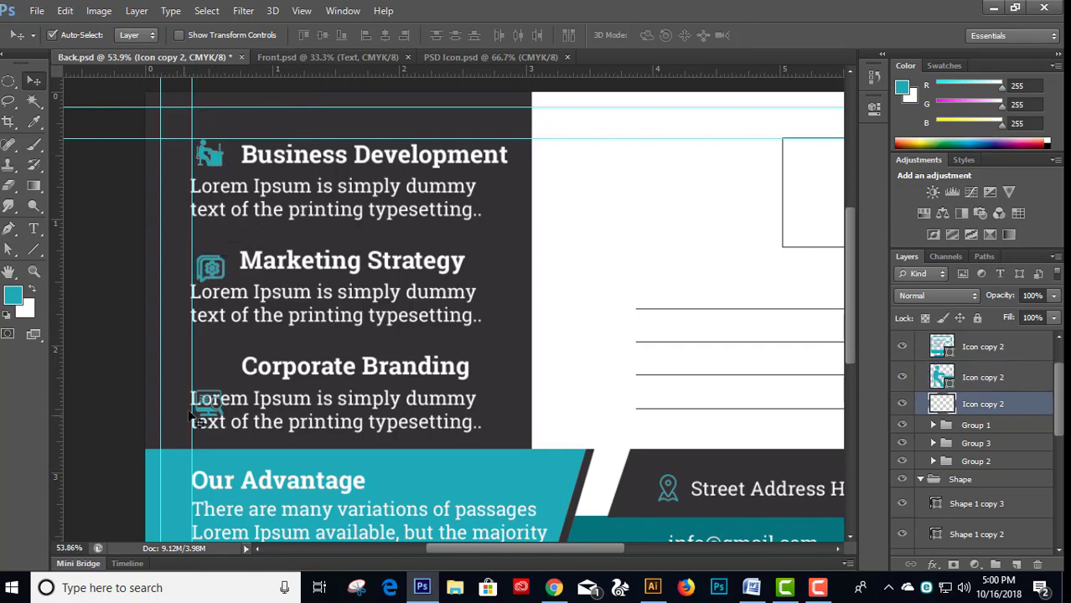
{"action": "left_click_drag", "start_coordinate": [209, 409], "coordinate": [211, 379]}
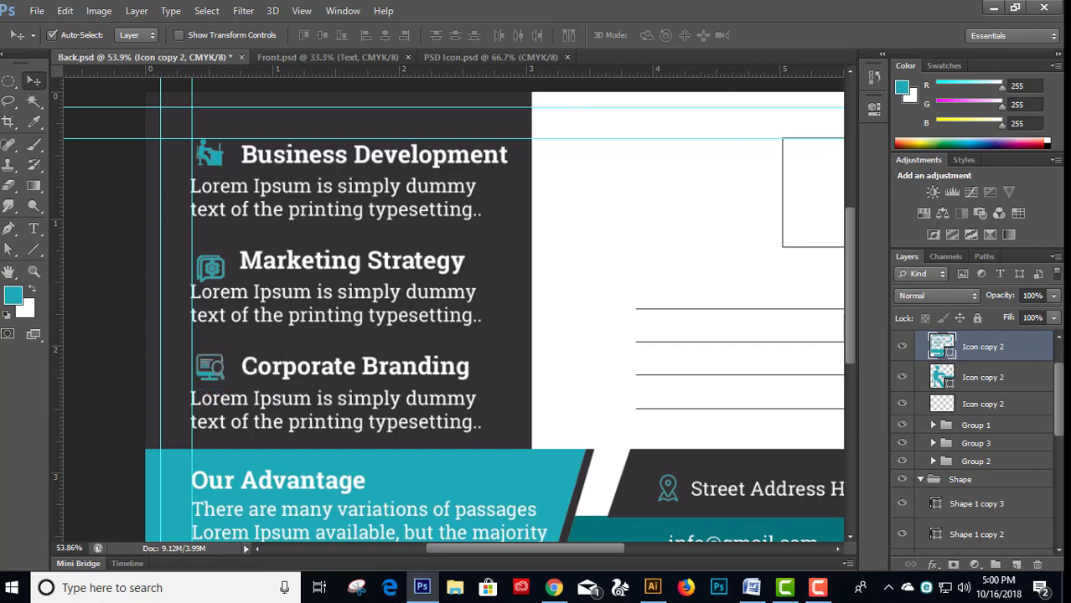
{"action": "left_click", "coordinate": [983, 378], "text": "shift"}
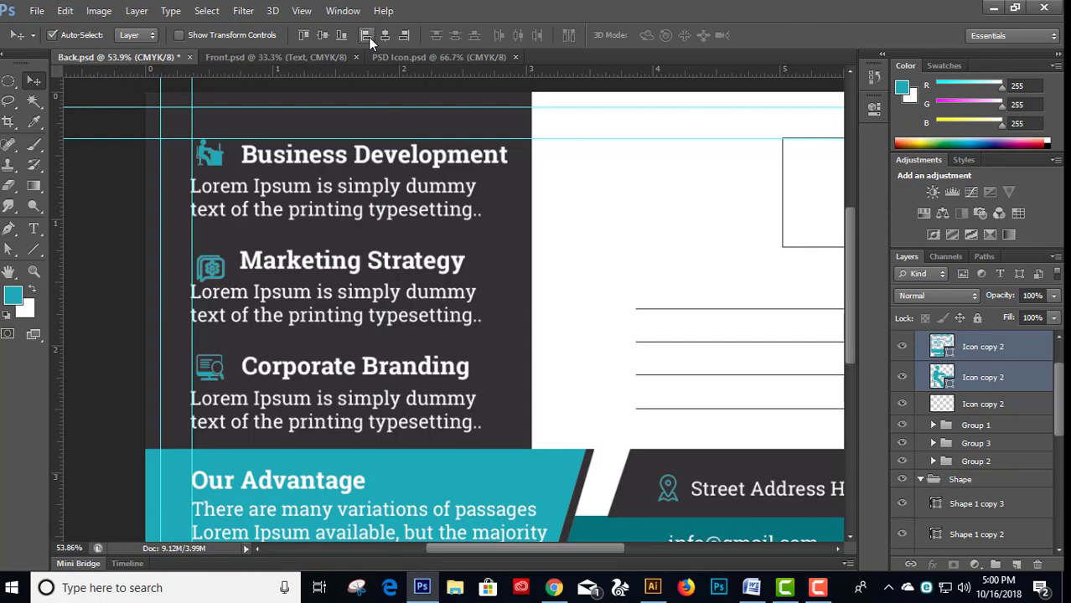
{"action": "left_click", "coordinate": [982, 348]}
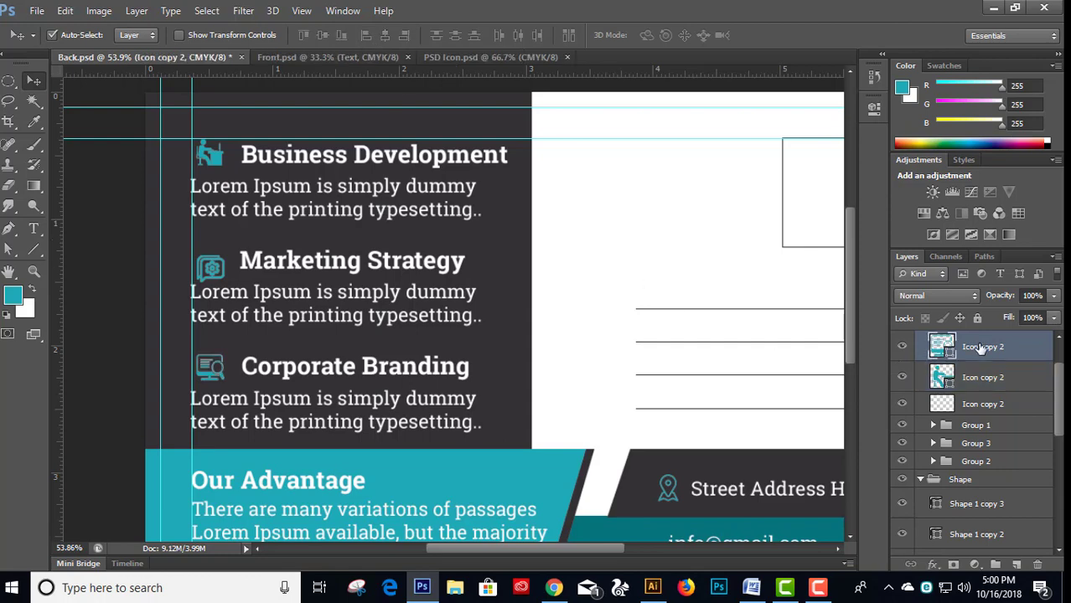
{"action": "left_click", "coordinate": [976, 404]}
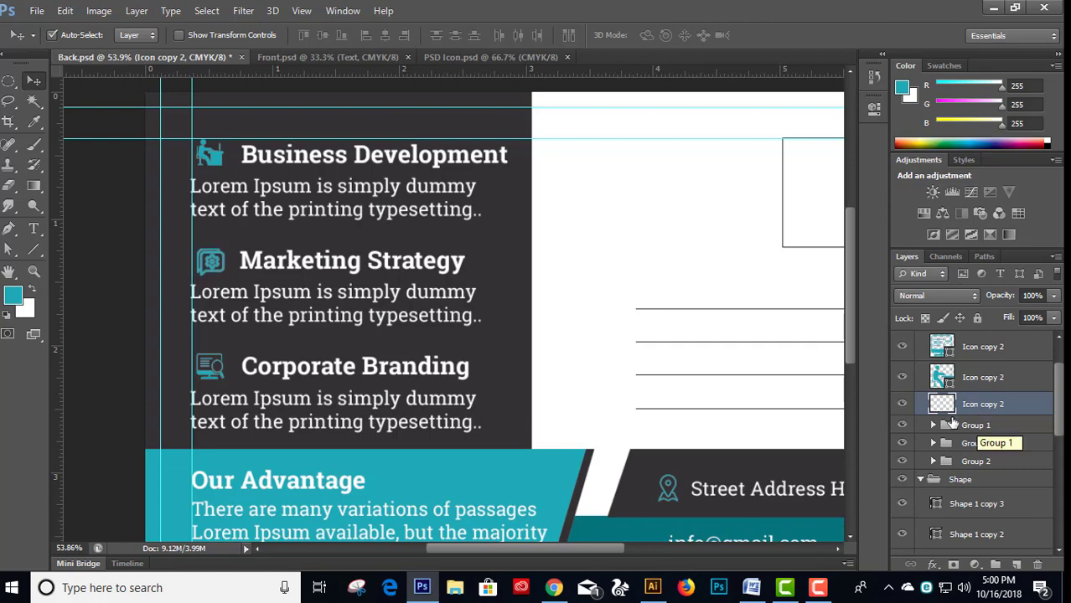
- Try shifting the Corporate Branding heading left, then undo it
{"action": "key", "text": "t"}
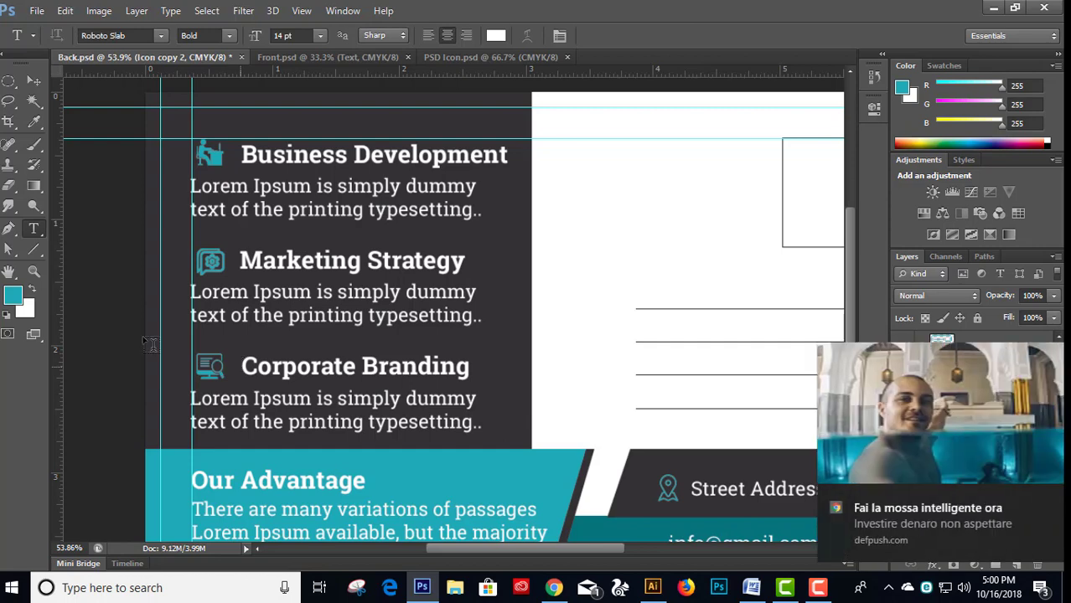
{"action": "key", "text": "v"}
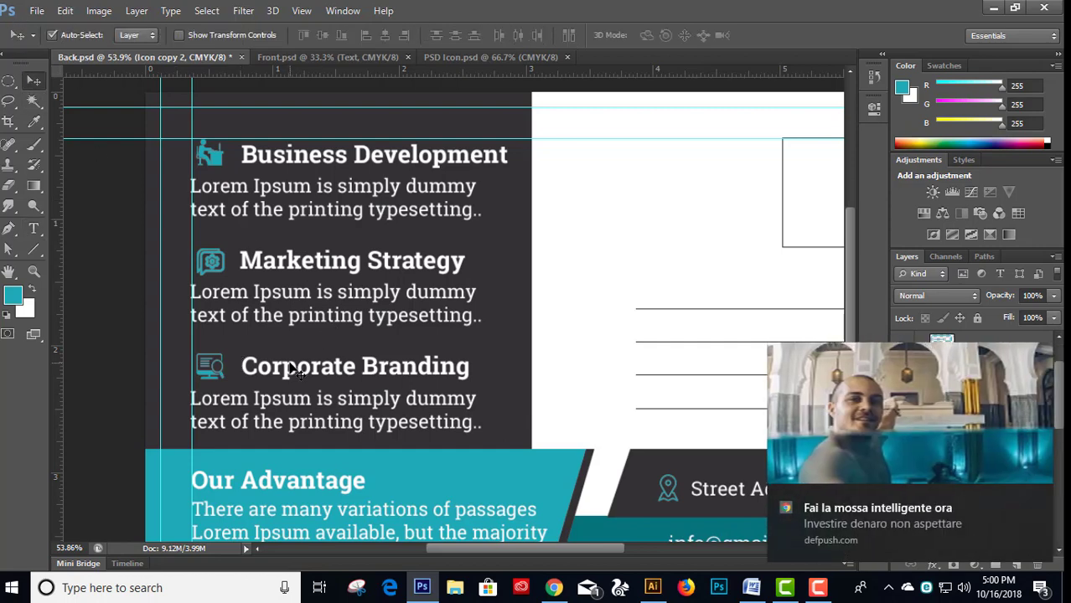
{"action": "left_click_drag", "start_coordinate": [295, 371], "coordinate": [293, 369]}
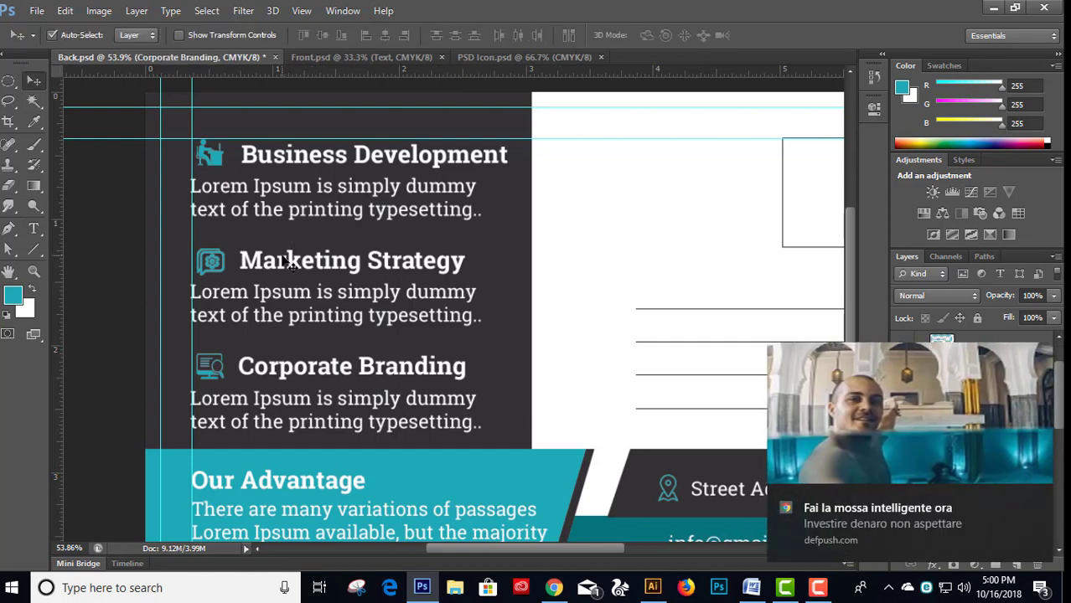
{"action": "key", "text": "ctrl+z"}
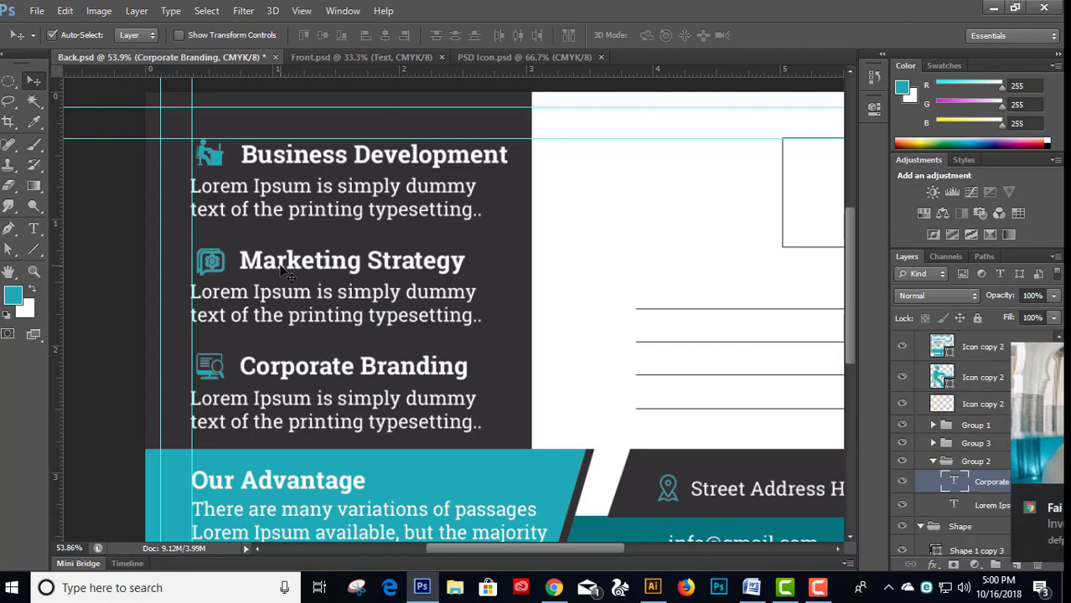
{"action": "left_click", "coordinate": [362, 285]}
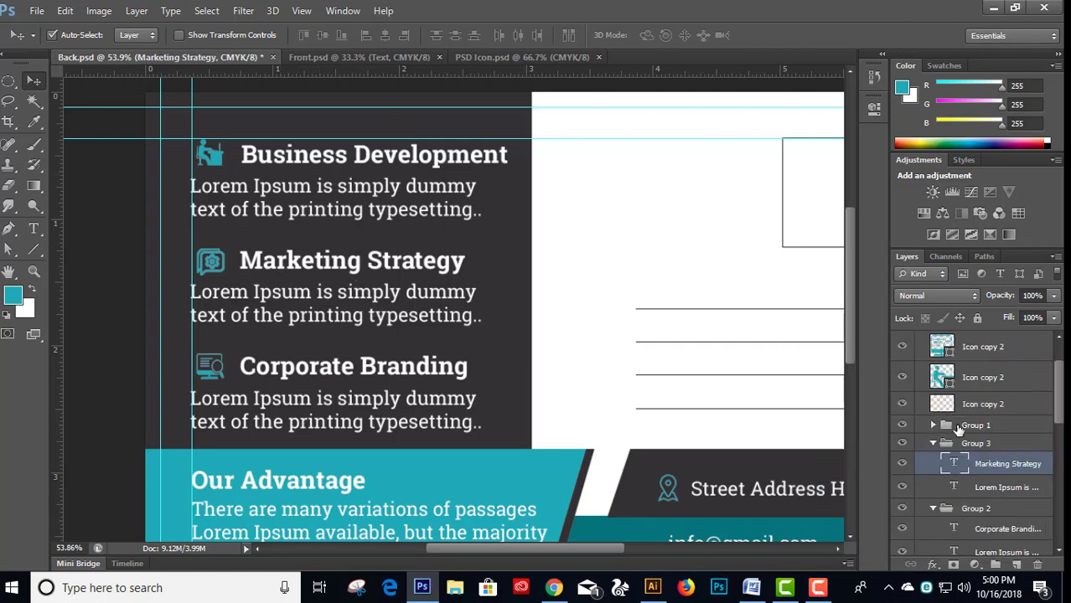
- Nudge Group 2 and the Corporate Branding icon up twice, then select the third icon with Group 3
{"action": "left_click", "coordinate": [934, 444]}
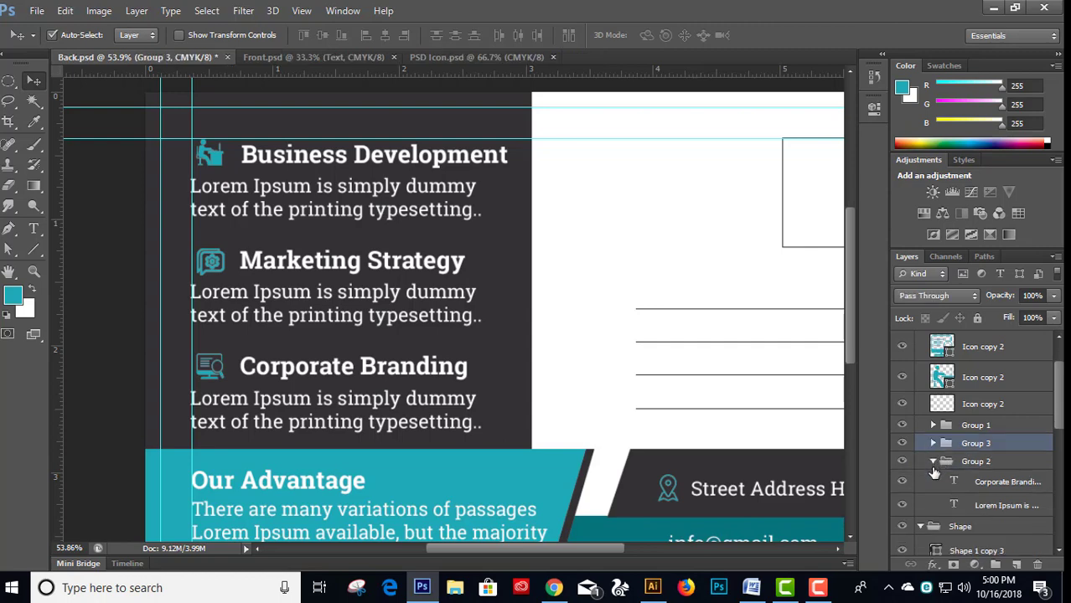
{"action": "left_click", "coordinate": [933, 462]}
{"action": "left_click", "coordinate": [976, 463]}
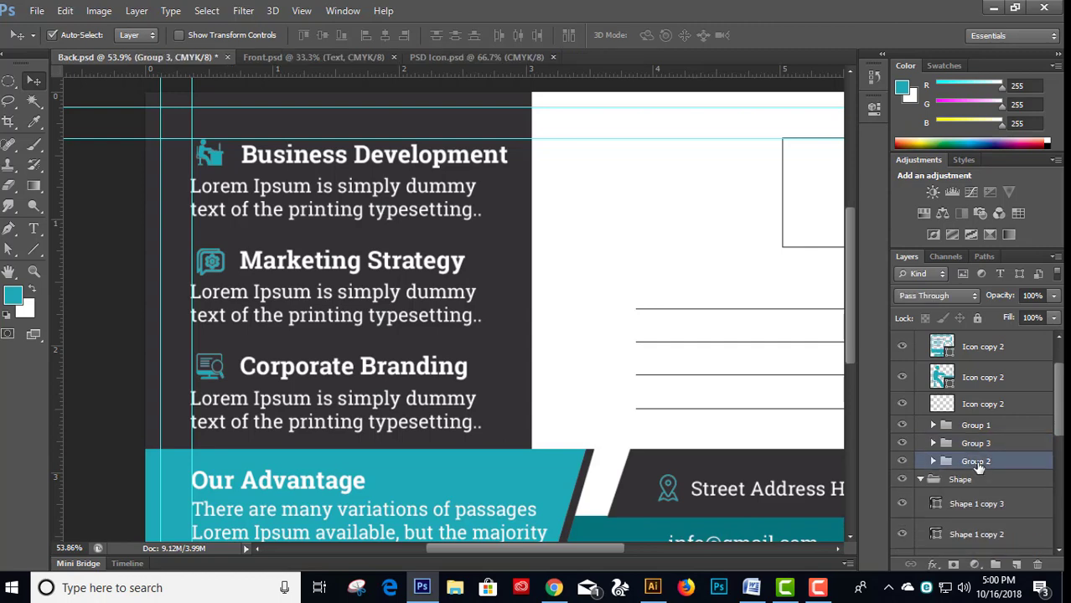
{"action": "left_click", "coordinate": [975, 356], "text": "ctrl"}
{"action": "key", "text": "Up"}
{"action": "key", "text": "Up"}
{"action": "key", "text": "Up"}
{"action": "key", "text": "Up"}
{"action": "key", "text": "Up"}
{"action": "key", "text": "Up"}
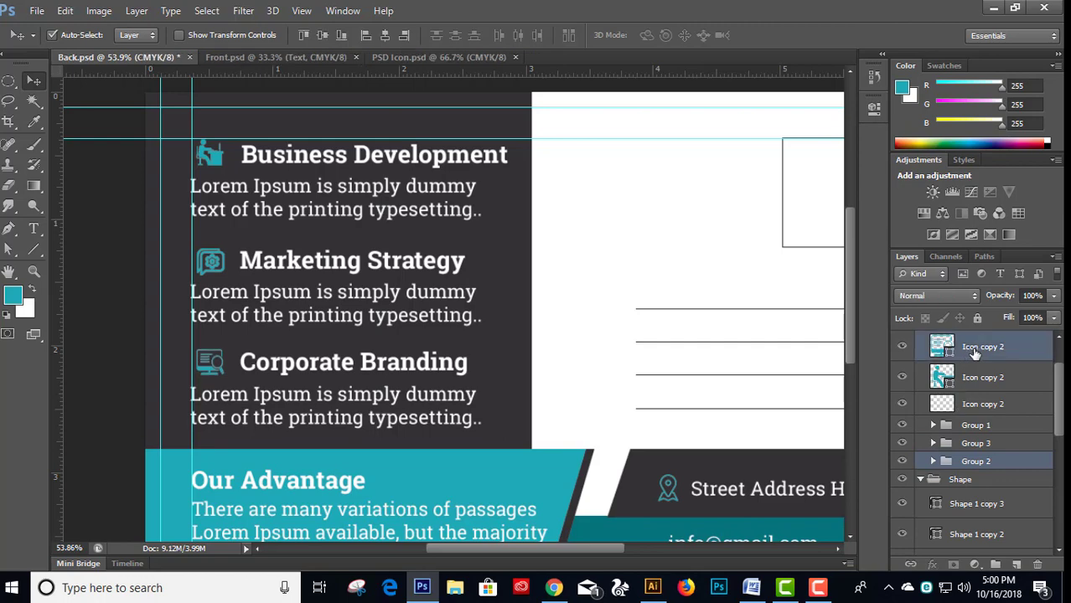
{"action": "key", "text": "Up"}
{"action": "key", "text": "Up"}
{"action": "key", "text": "Up"}
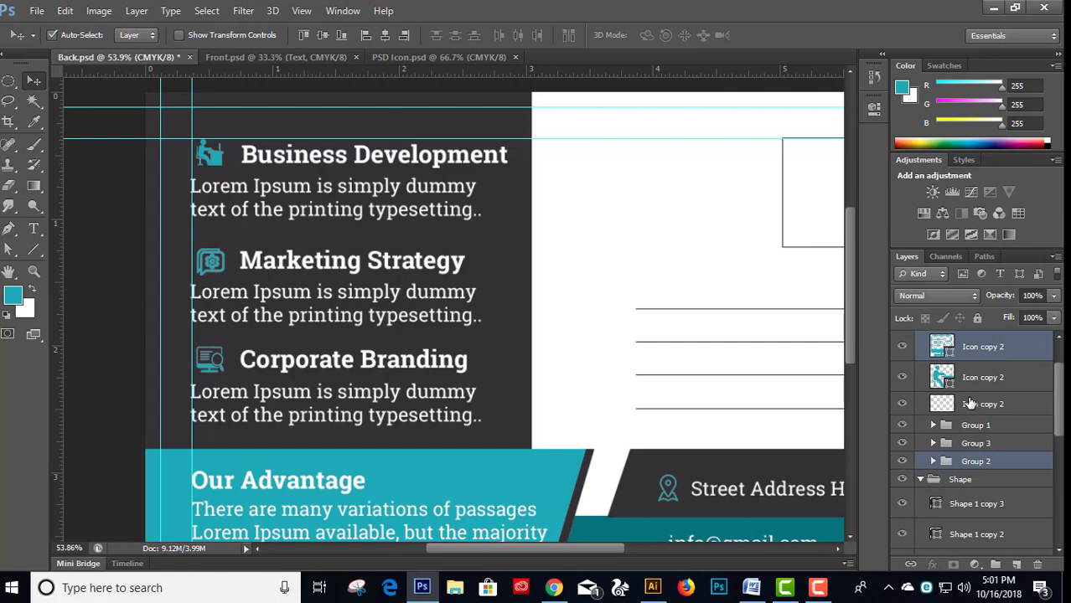
{"action": "left_click", "coordinate": [970, 403]}
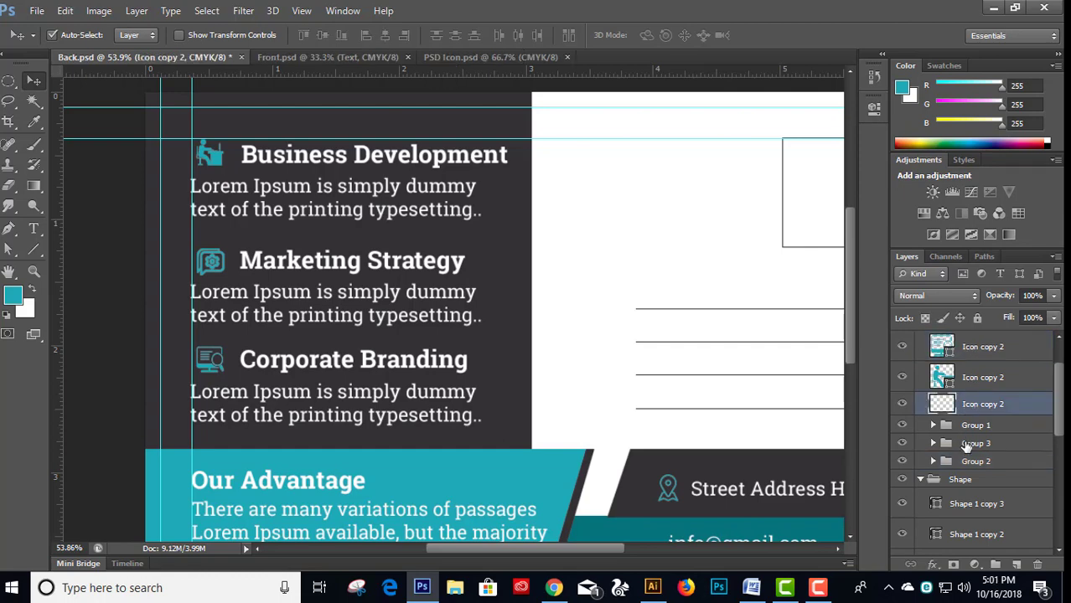
{"action": "left_click", "coordinate": [968, 446], "text": "ctrl"}
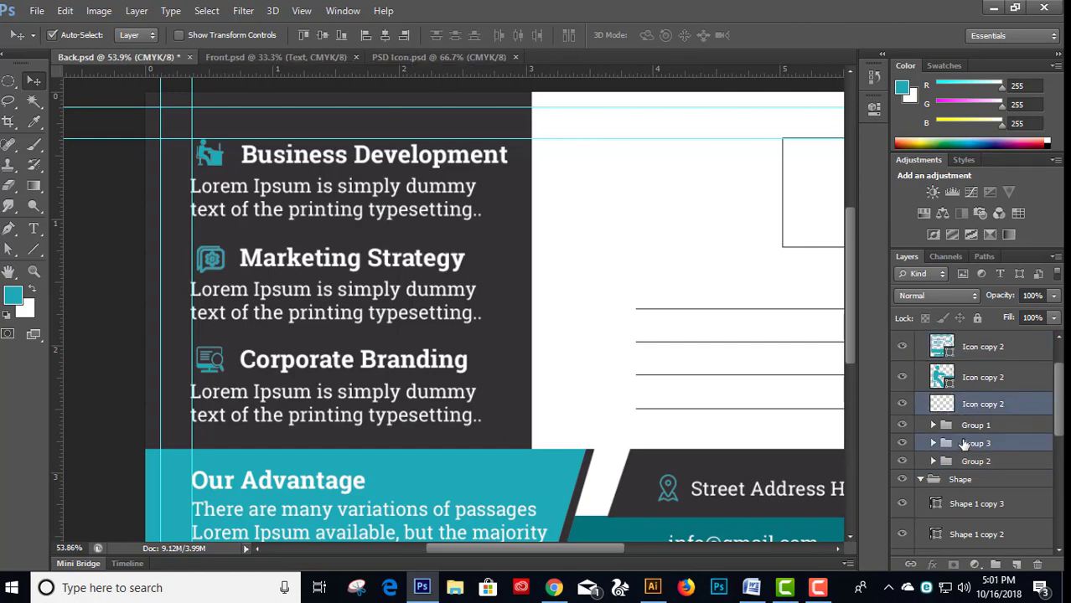
{"action": "scroll", "coordinate": [362, 276], "scroll_direction": "down", "scroll_amount": 4}
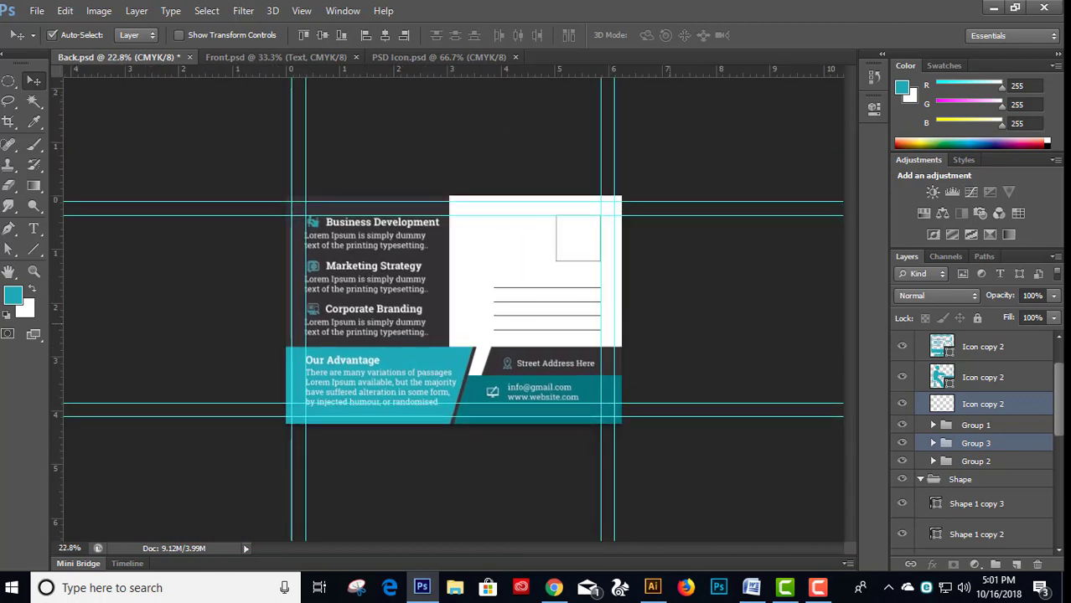
- Group all five back-design layer groups into one group named Back
{"action": "left_click", "coordinate": [442, 235]}
{"action": "scroll", "coordinate": [505, 270], "scroll_direction": "up", "scroll_amount": 1}
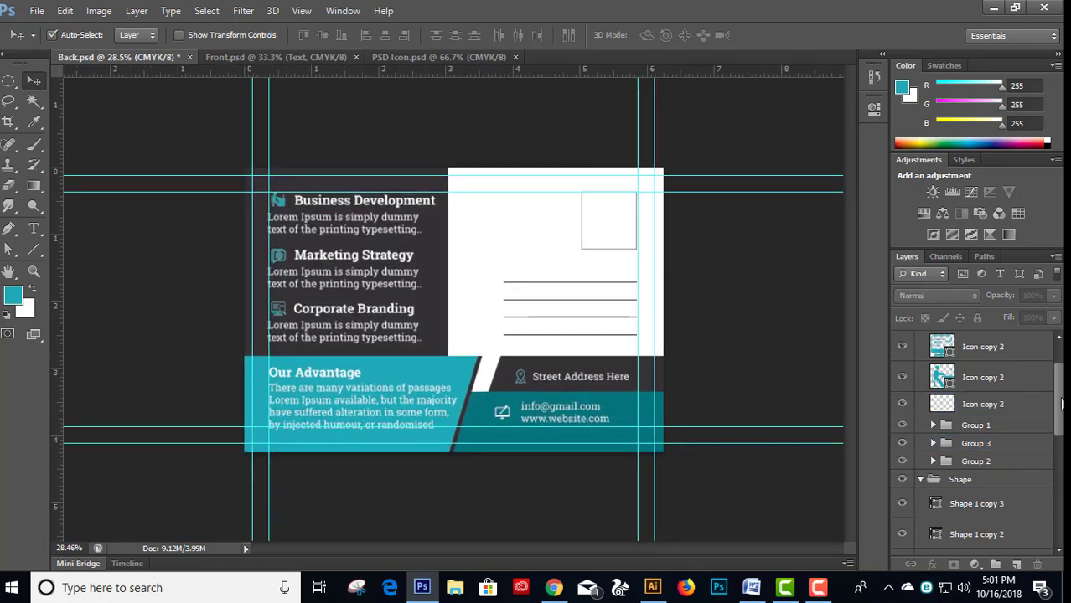
{"action": "scroll", "coordinate": [1024, 379], "scroll_direction": "up", "scroll_amount": 2}
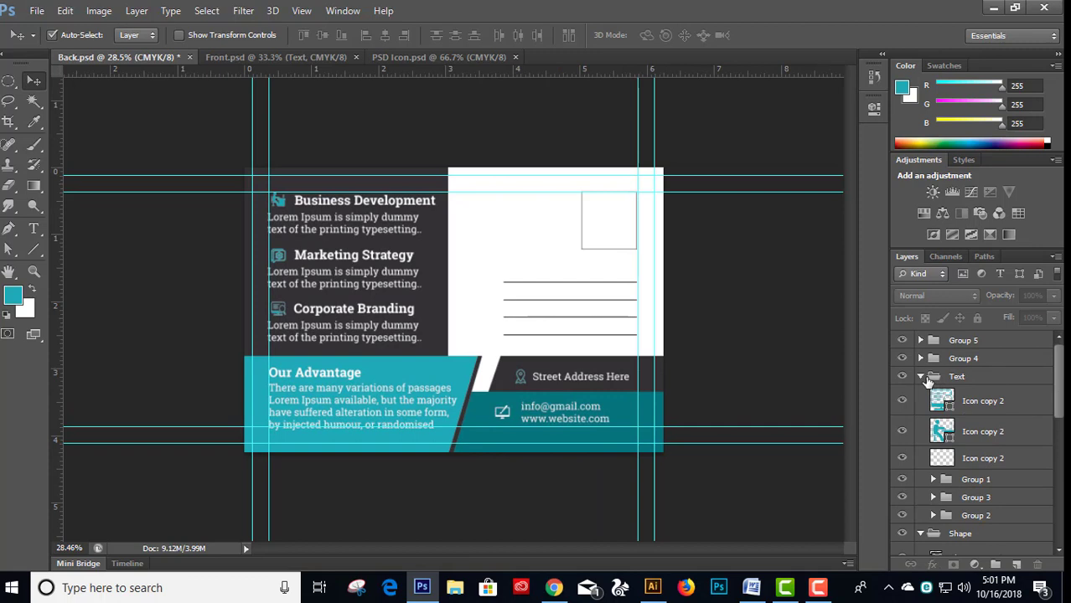
{"action": "left_click", "coordinate": [928, 379]}
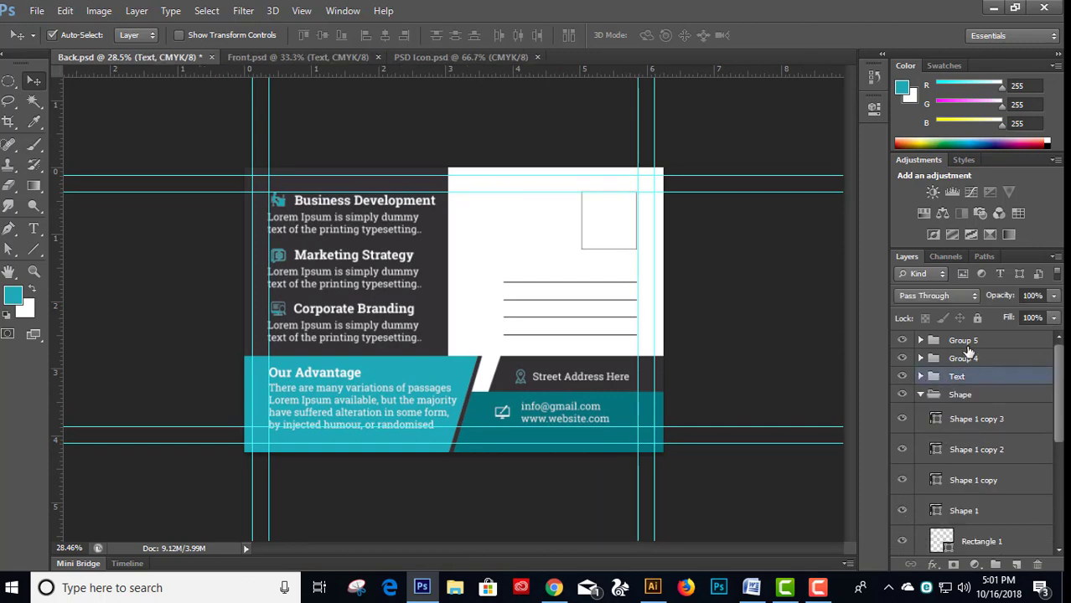
{"action": "left_click", "coordinate": [921, 395]}
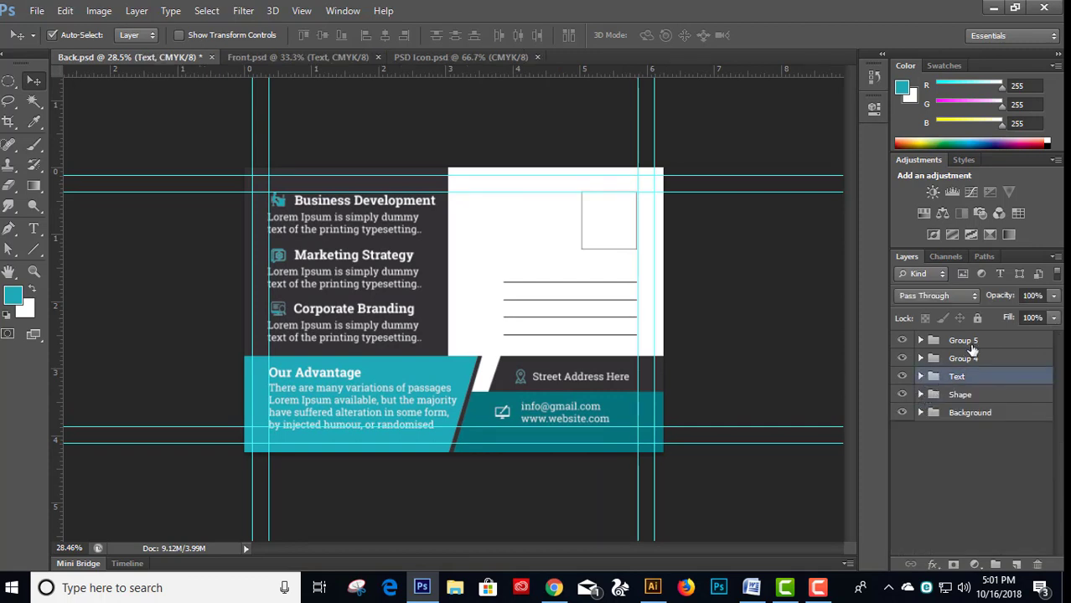
{"action": "left_click", "coordinate": [965, 341]}
{"action": "left_click", "coordinate": [962, 414], "text": "shift"}
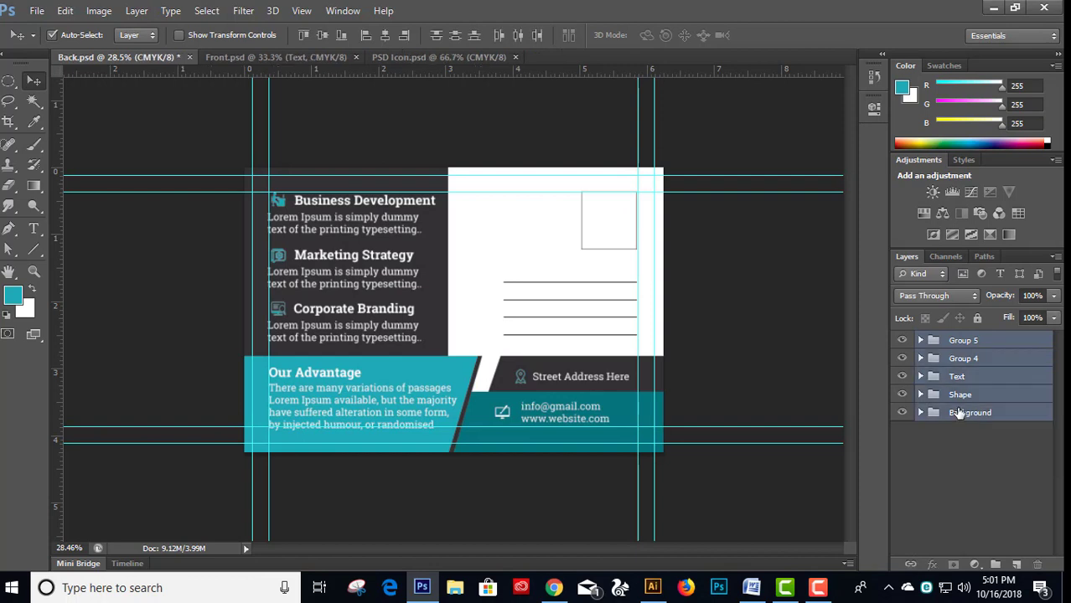
{"action": "key", "text": "ctrl+g"}
{"action": "type", "text": "Back"}
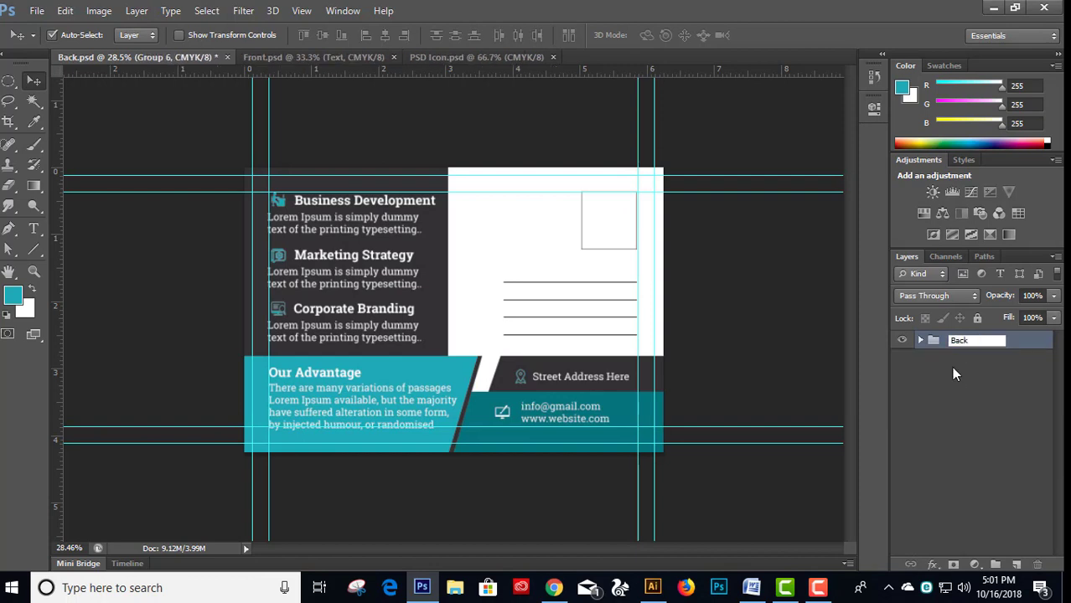
{"action": "key", "text": "Return"}
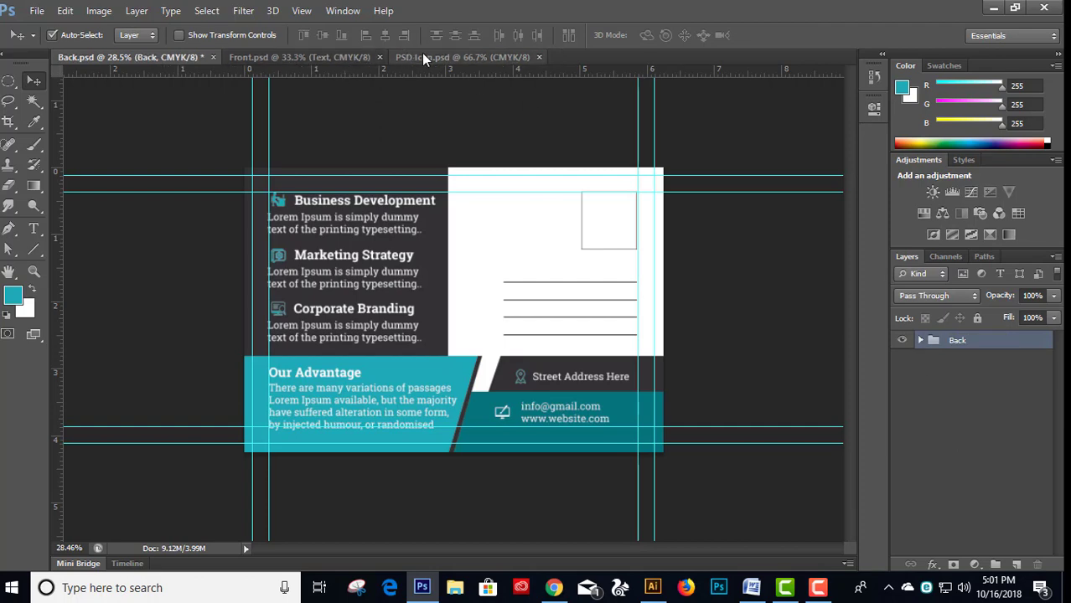
- Group the front design's layers into a group named Front, then save Back.psd
{"action": "left_click", "coordinate": [316, 57]}
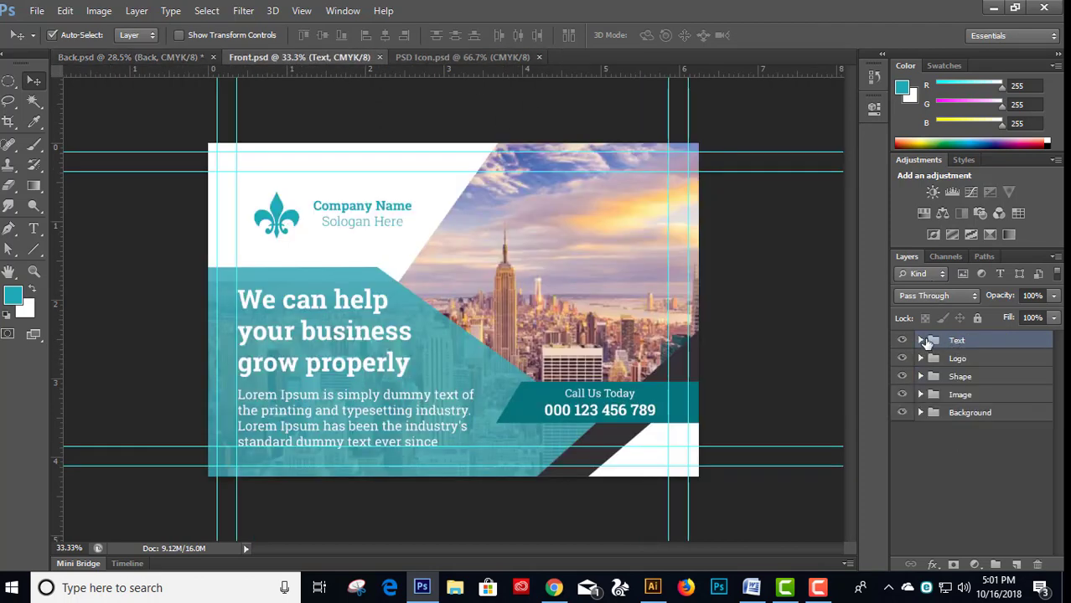
{"action": "left_click", "coordinate": [965, 417], "text": "shift"}
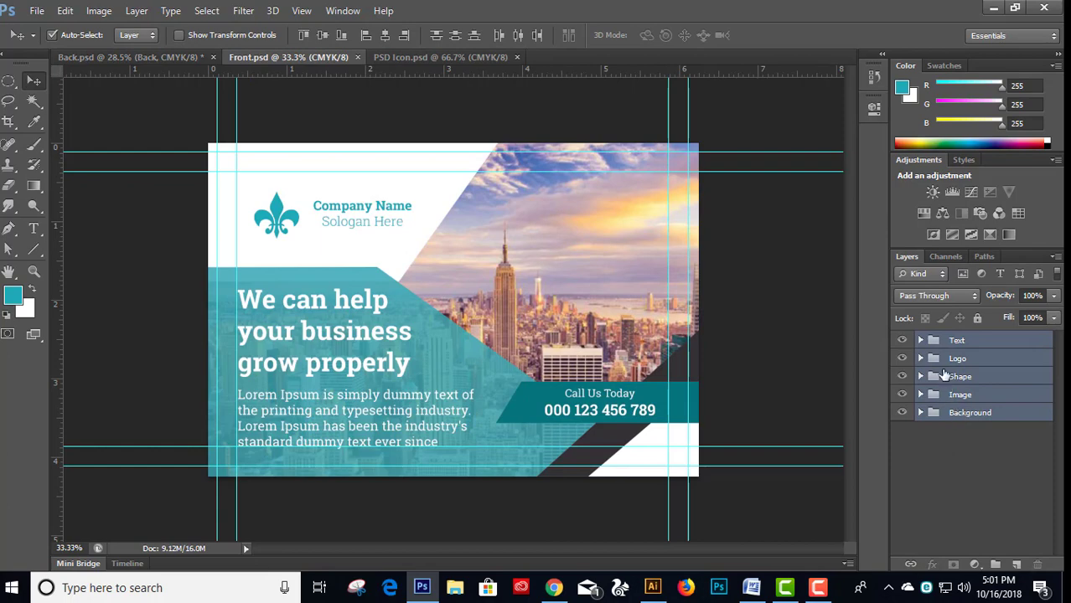
{"action": "key", "text": "ctrl+g"}
{"action": "double_click", "coordinate": [964, 341]}
{"action": "type", "text": "Front"}
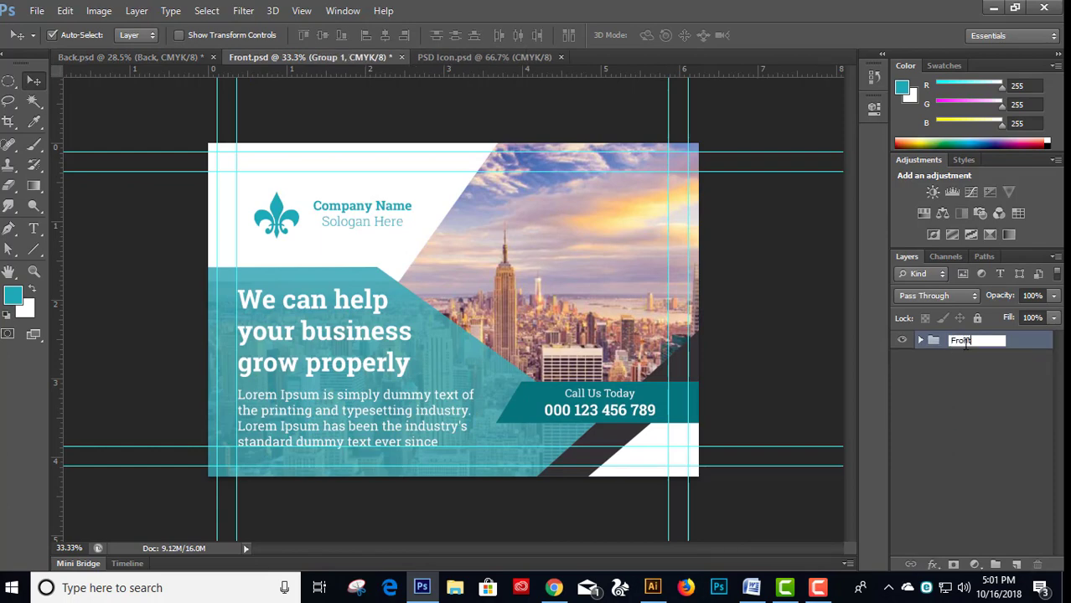
{"action": "key", "text": "Return"}
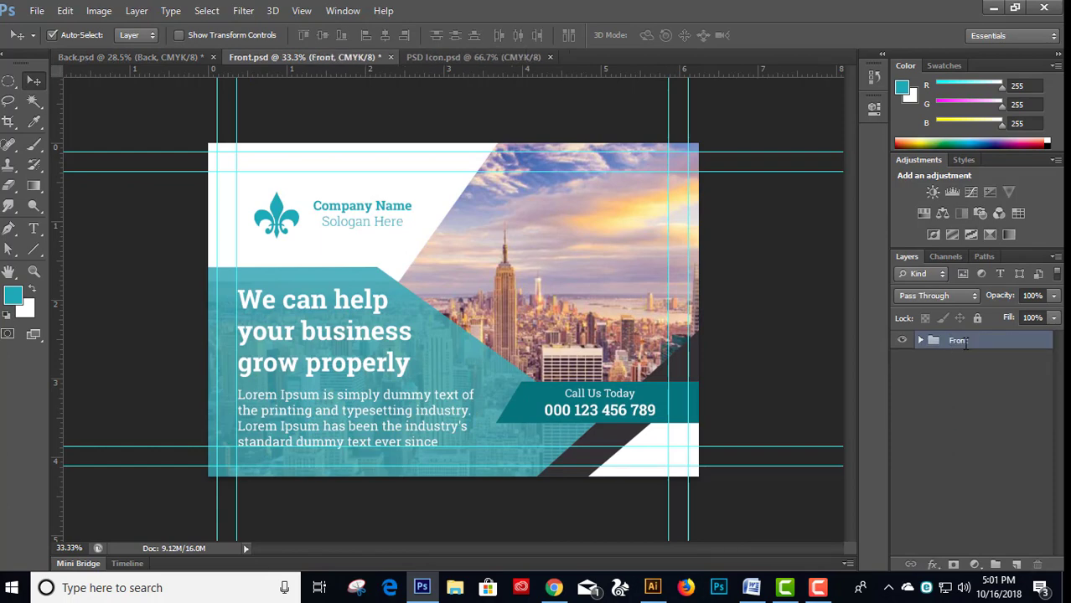
{"action": "left_click", "coordinate": [148, 56]}
{"action": "key", "text": "ctrl+s"}
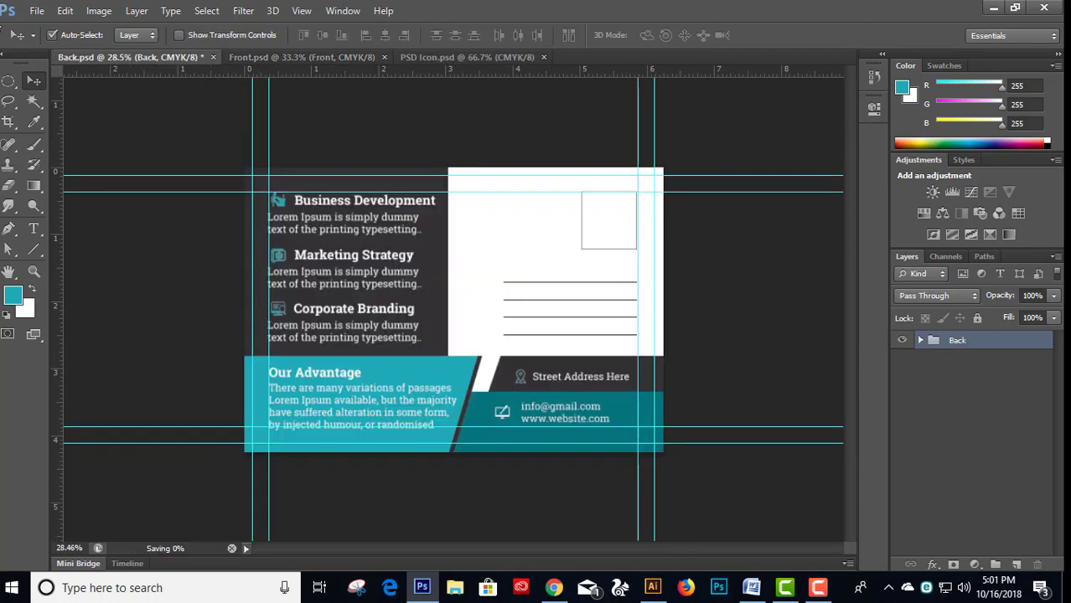
- Save a JPEG copy of the back design as Back.jpg
{"action": "left_click", "coordinate": [36, 11]}
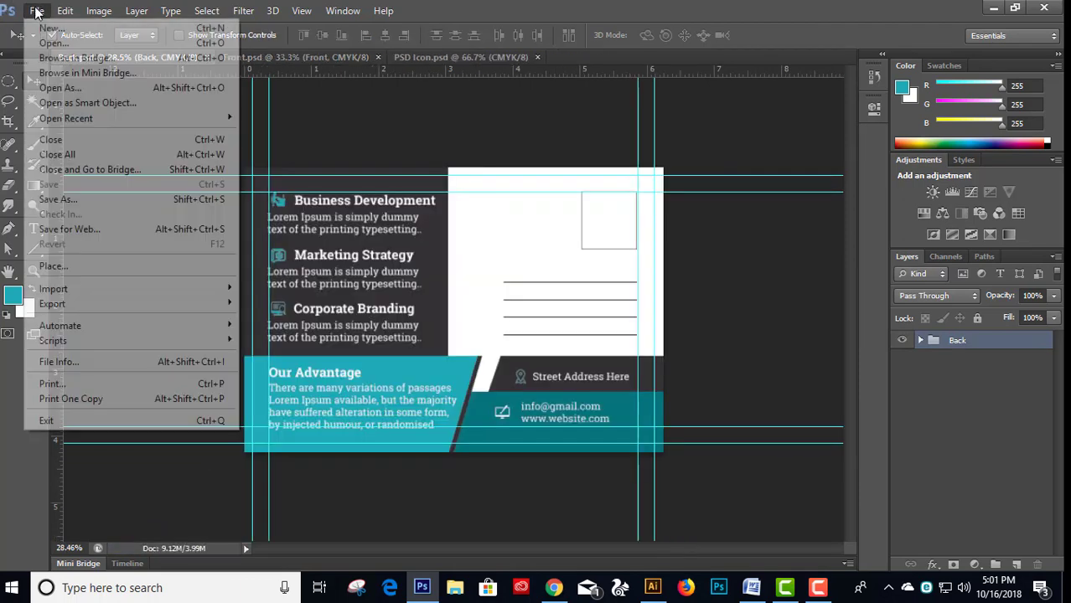
{"action": "left_click", "coordinate": [84, 200]}
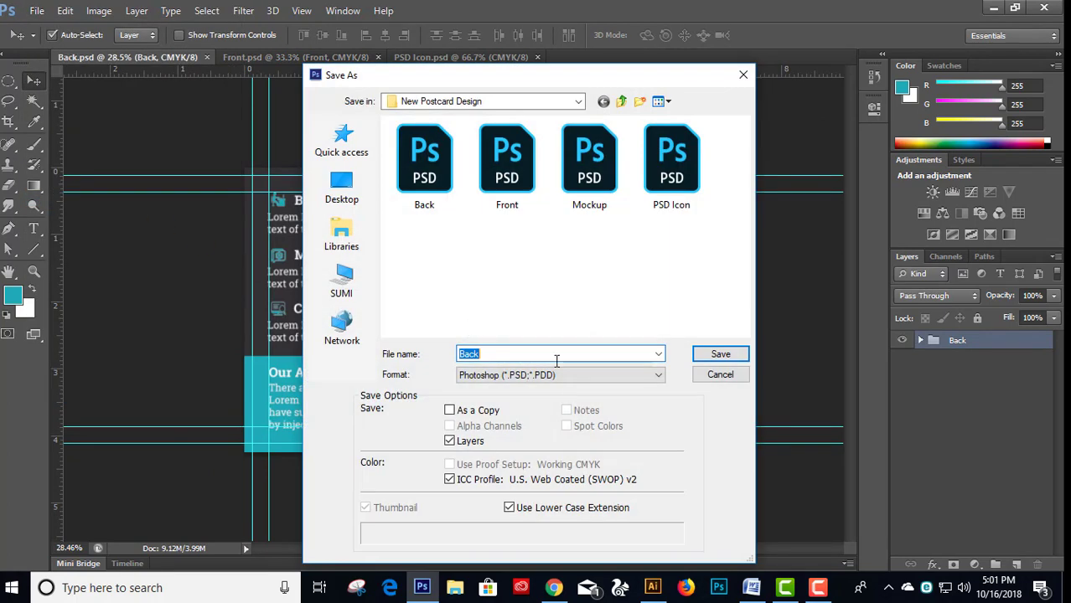
{"action": "left_click", "coordinate": [570, 375]}
{"action": "left_click", "coordinate": [557, 442]}
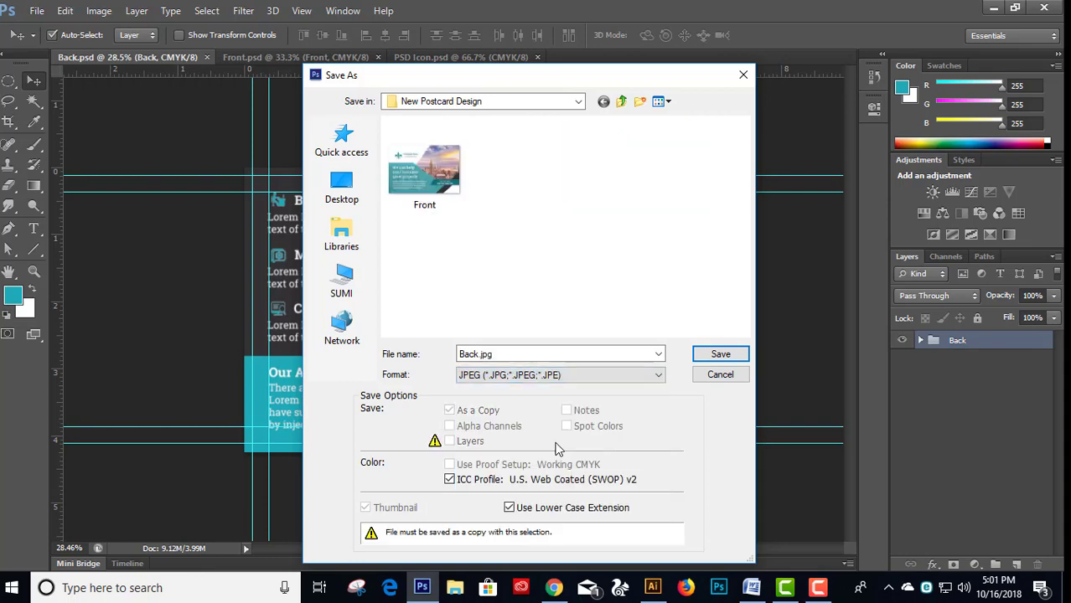
{"action": "key", "text": "Return"}
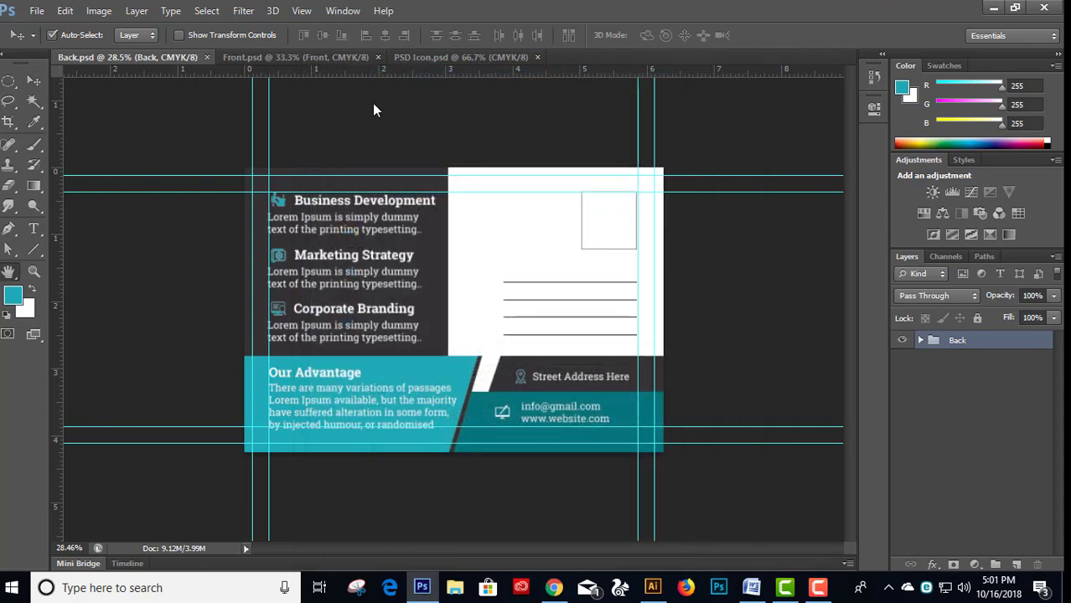
{"action": "key", "text": "Return"}
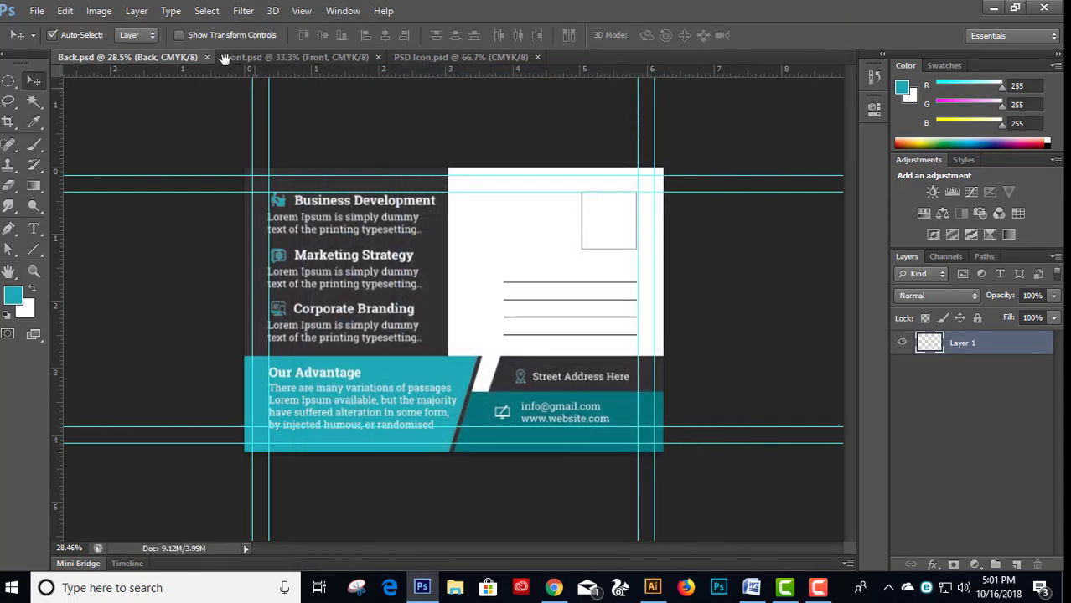
- Close Back.psd, Front.psd and PSD Icon.psd
{"action": "left_click", "coordinate": [206, 59]}
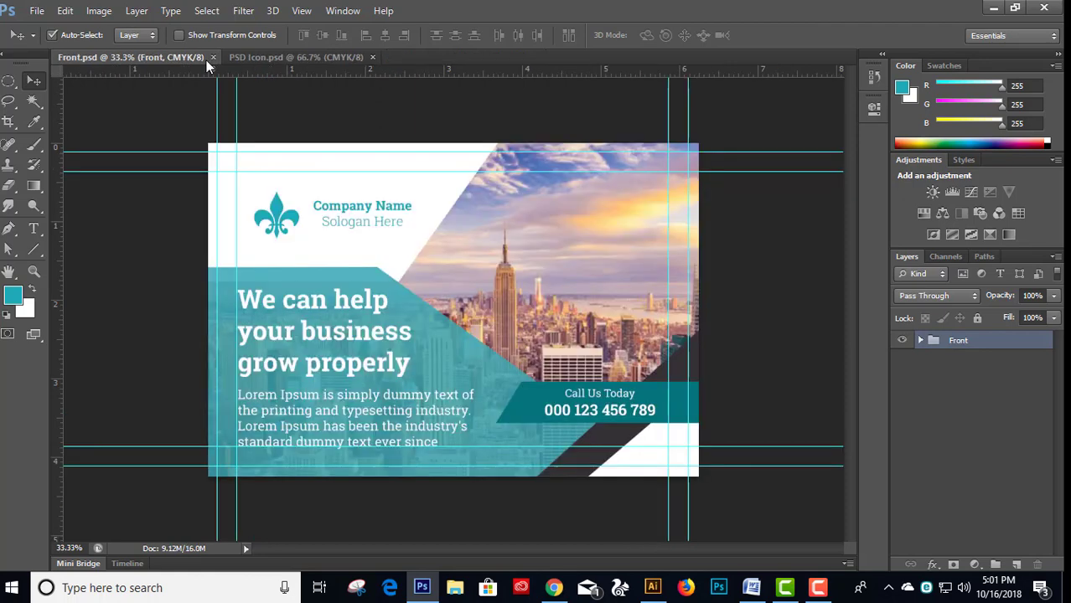
{"action": "left_click", "coordinate": [212, 59]}
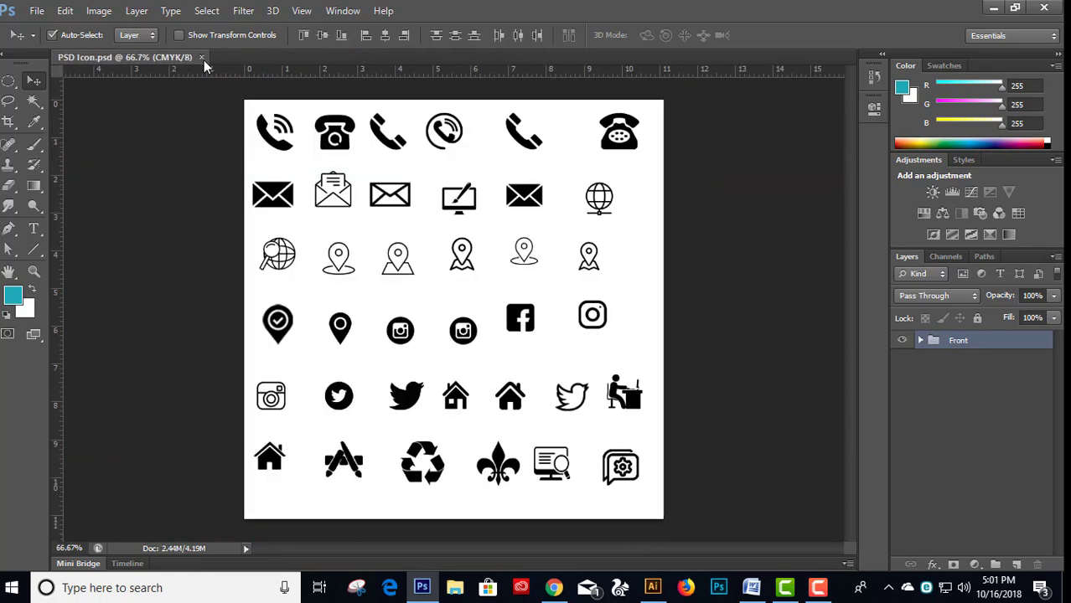
{"action": "left_click", "coordinate": [202, 58]}
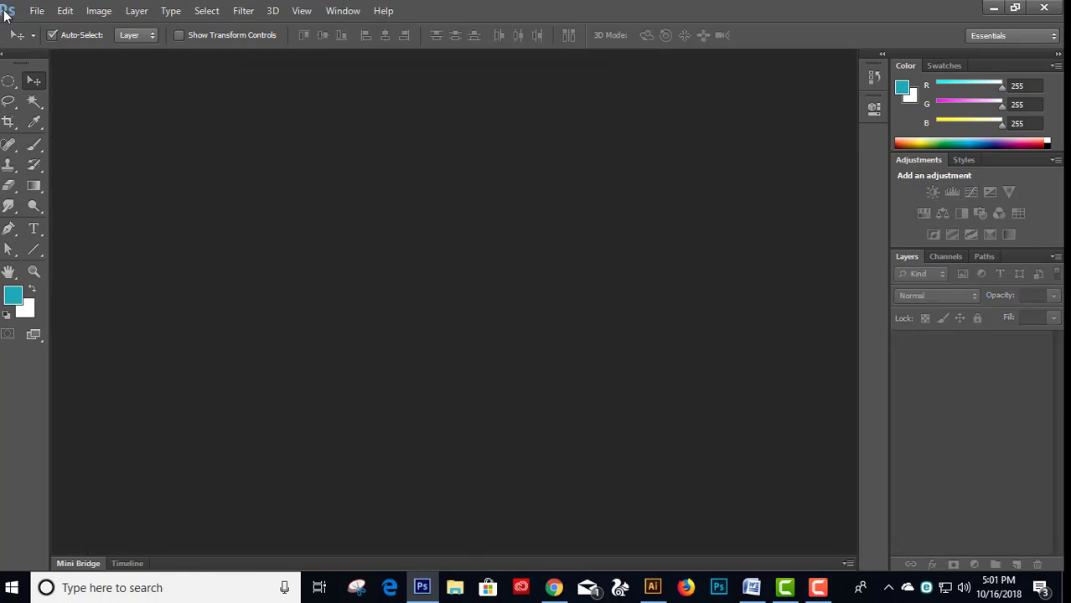
- Open Mockup, Back and Front PSDs together, then open the mockup's Front smart object as Front.psb
{"action": "left_click", "coordinate": [37, 10]}
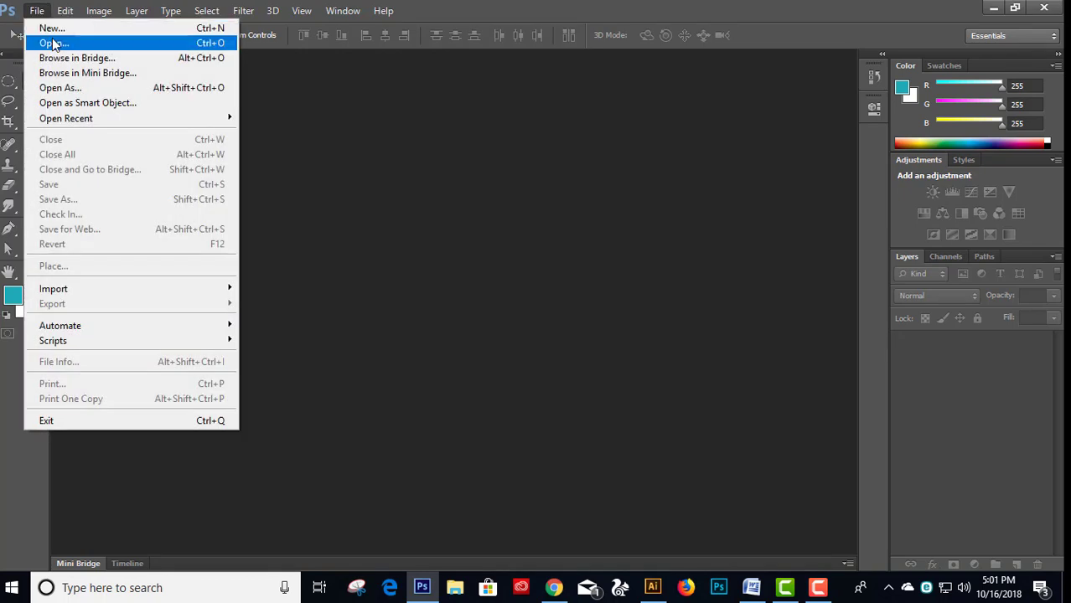
{"action": "left_click", "coordinate": [52, 42]}
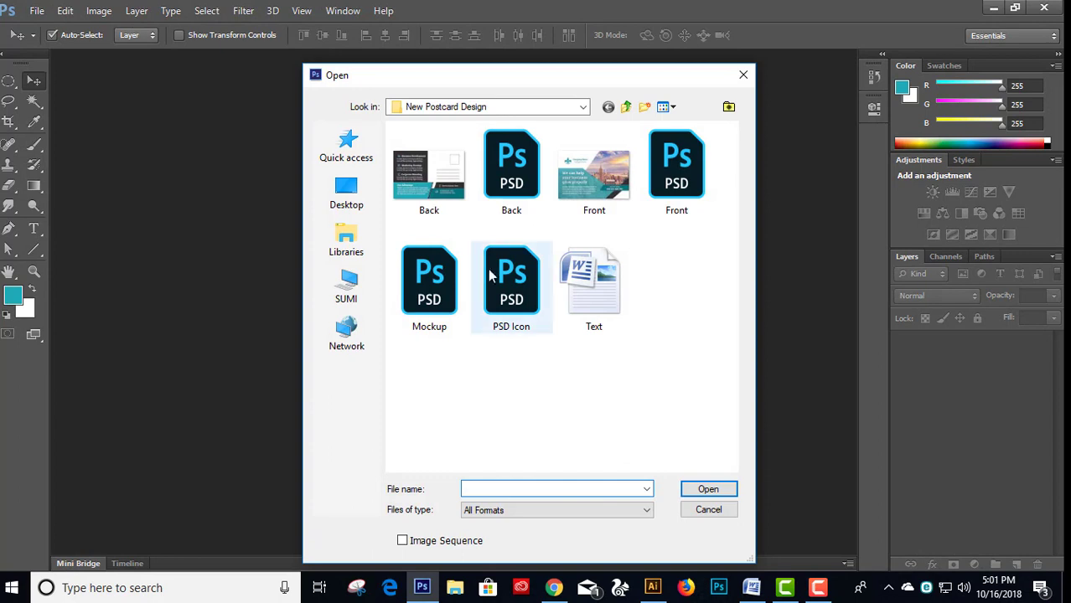
{"action": "left_click", "coordinate": [442, 277]}
{"action": "left_click", "coordinate": [511, 168], "text": "ctrl"}
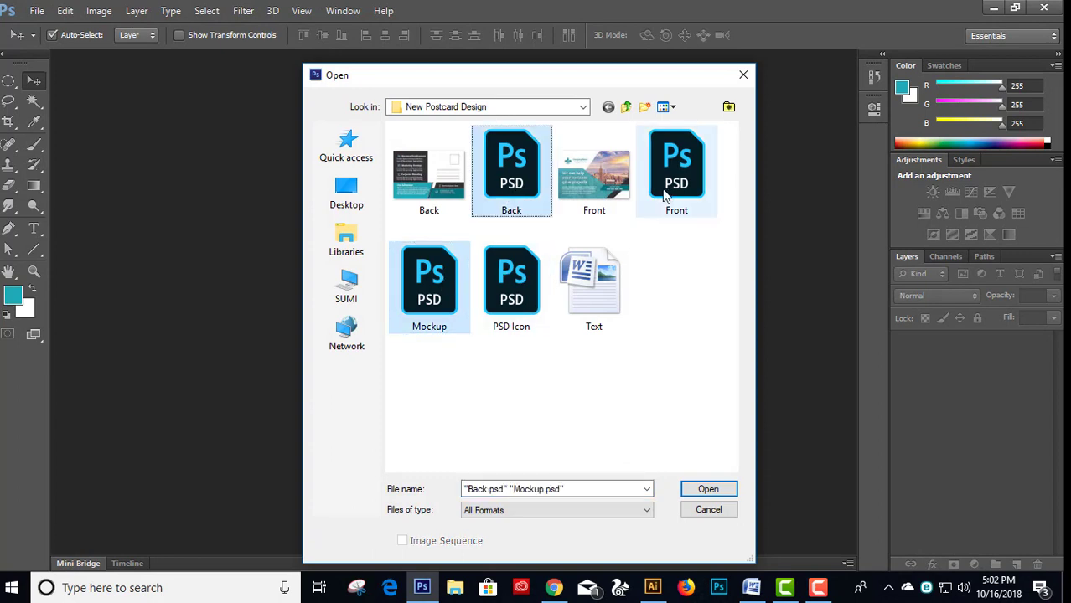
{"action": "left_click", "coordinate": [676, 168], "text": "ctrl"}
{"action": "left_click", "coordinate": [713, 489]}
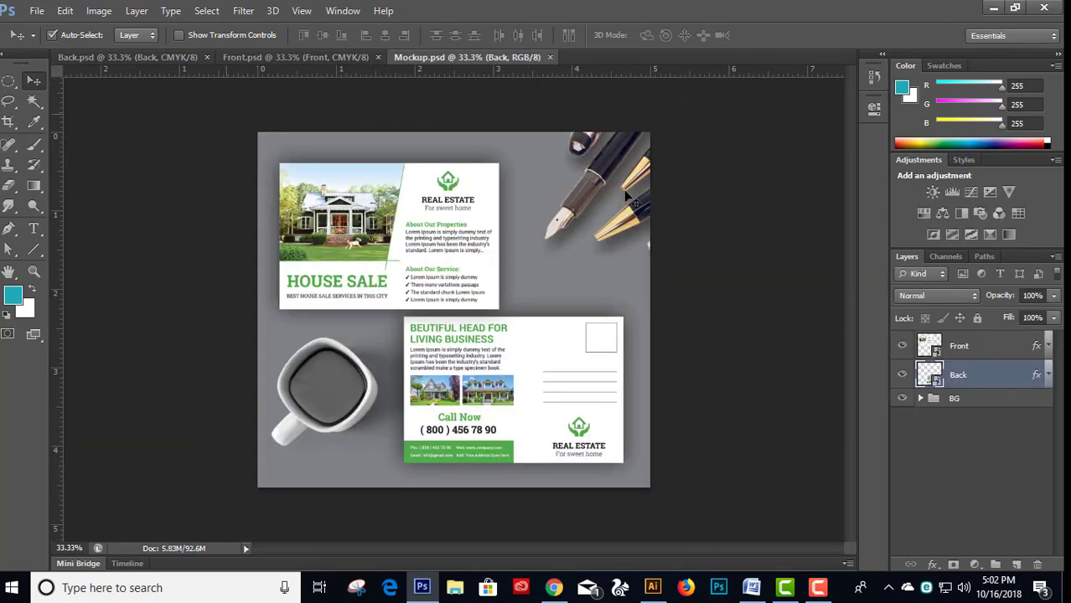
{"action": "double_click", "coordinate": [931, 349]}
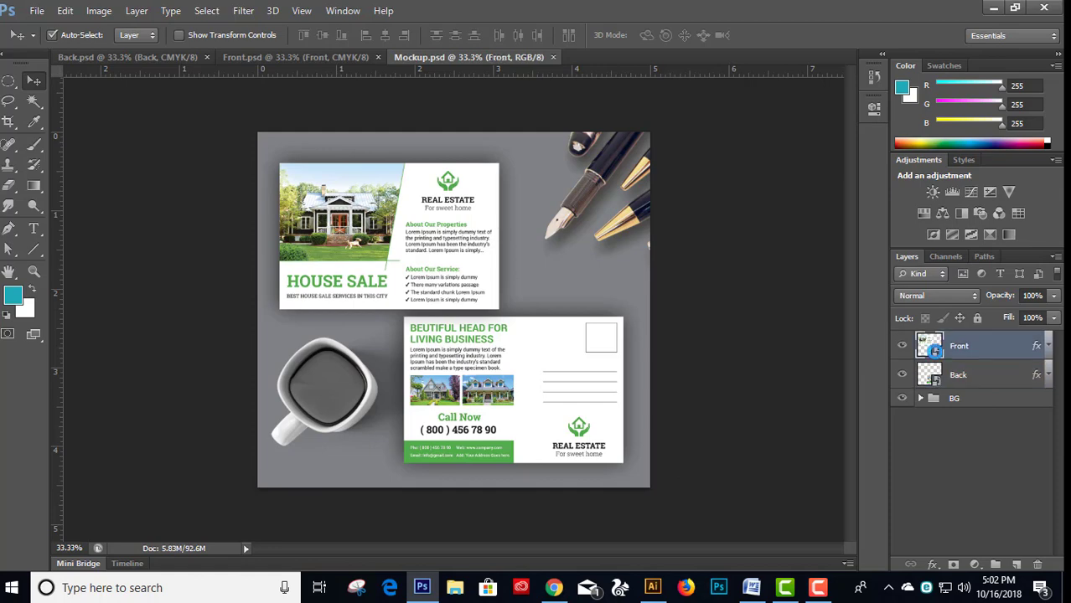
{"action": "left_click", "coordinate": [588, 268]}
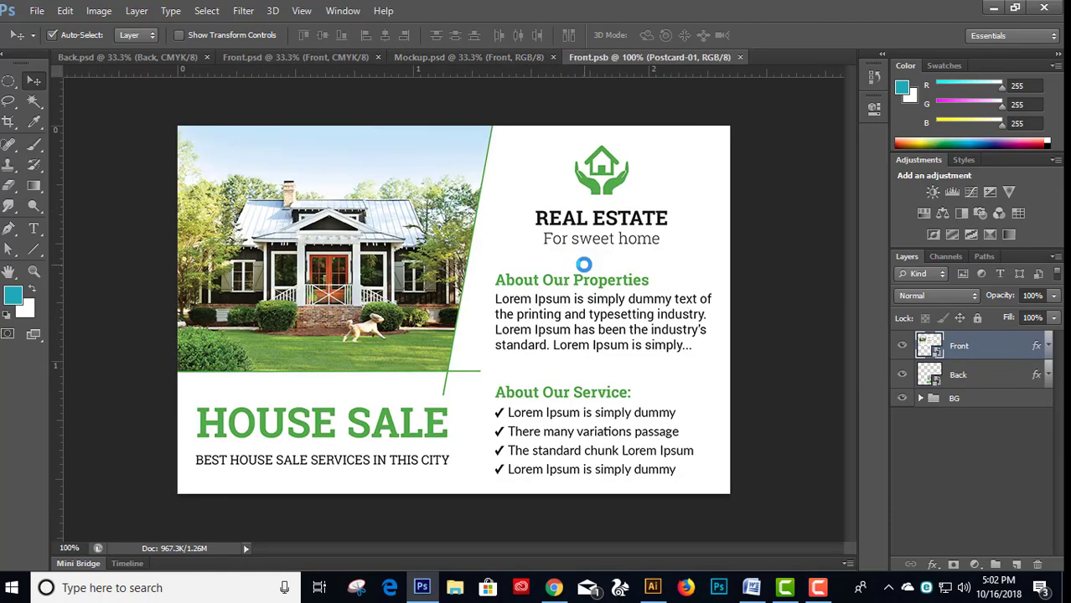
- Copy merged the Front design's postcard area inside the guides with a rectangular marquee
{"action": "left_click", "coordinate": [257, 53]}
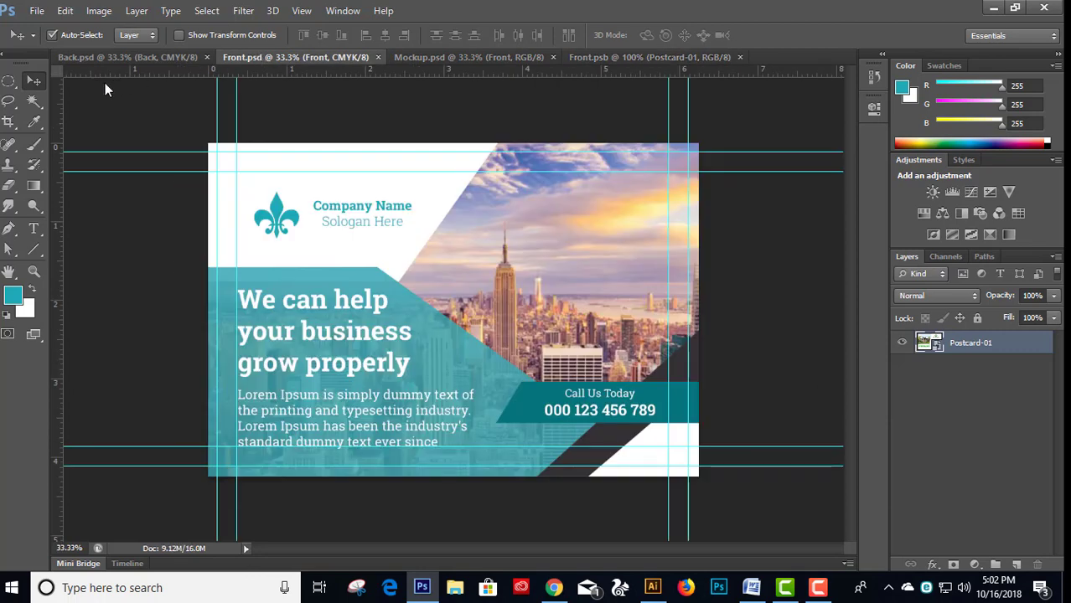
{"action": "right_click", "coordinate": [10, 81]}
{"action": "left_click", "coordinate": [56, 82]}
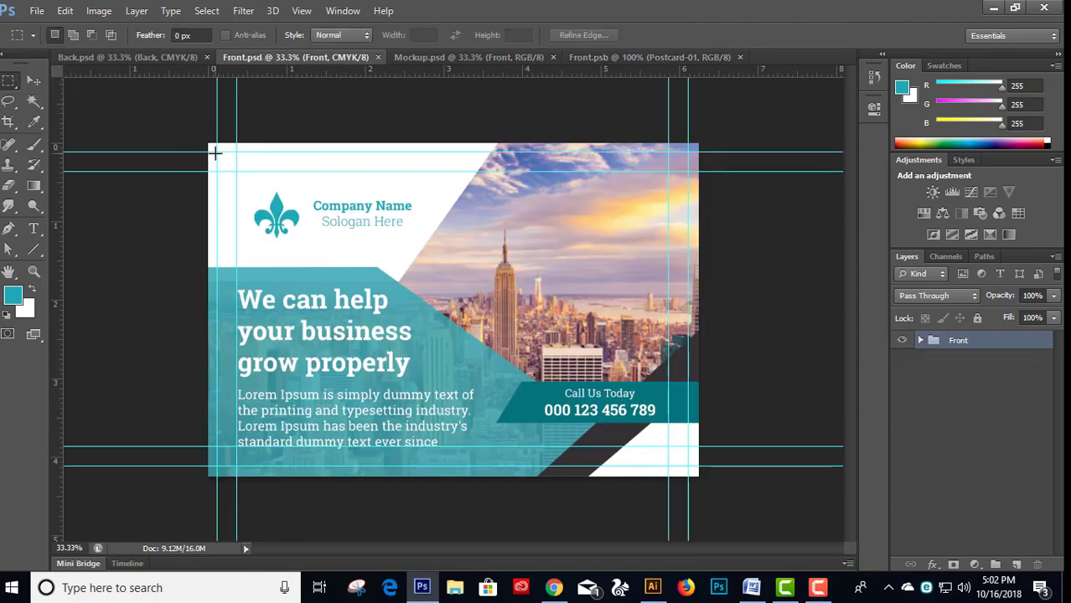
{"action": "left_click_drag", "start_coordinate": [216, 152], "coordinate": [687, 466]}
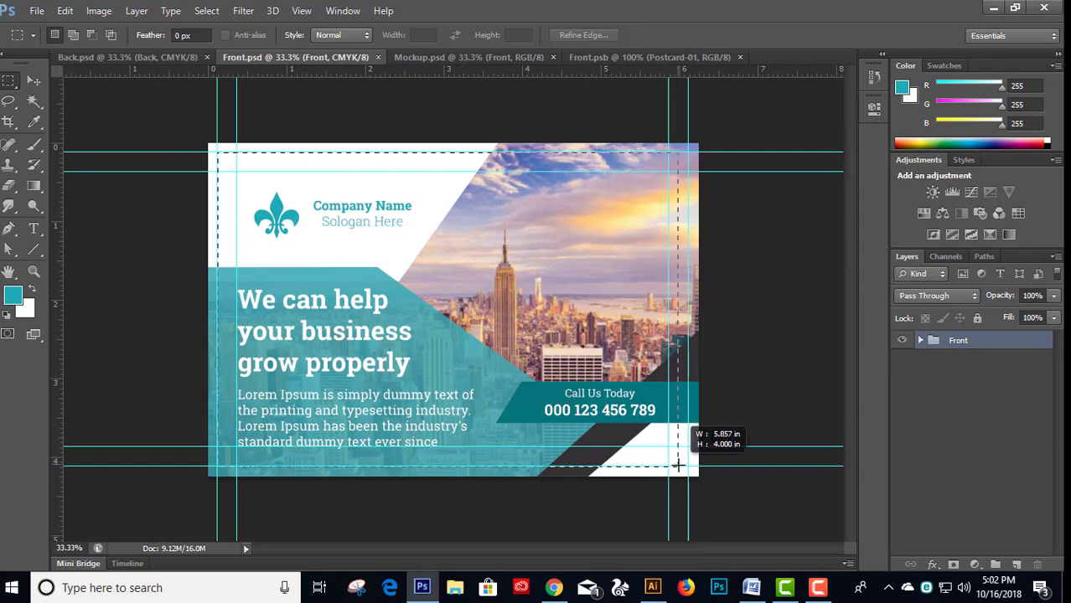
{"action": "key", "text": "shift"}
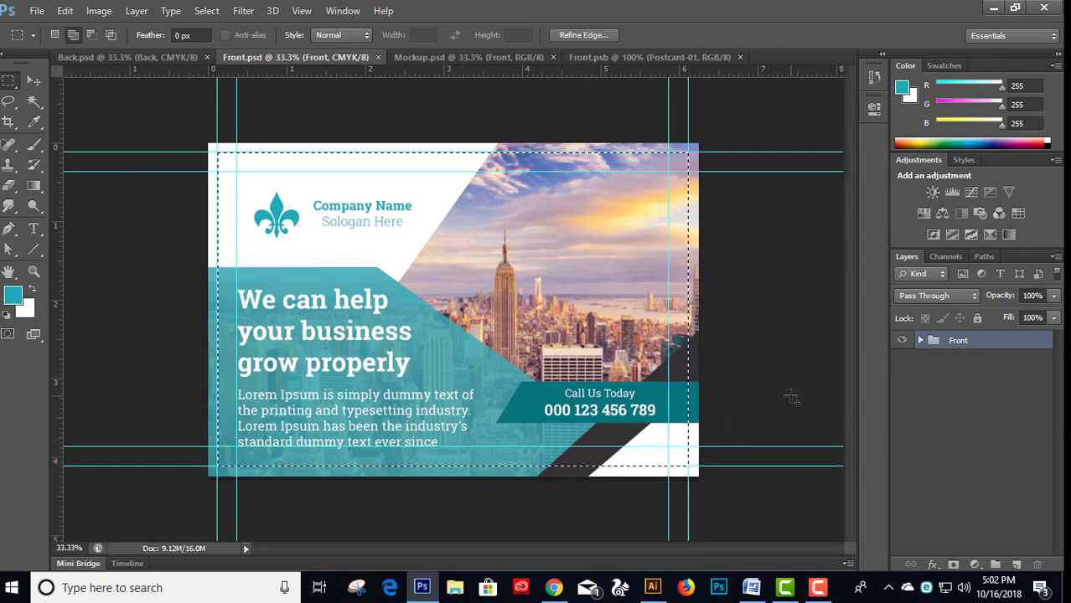
{"action": "key", "text": "shift"}
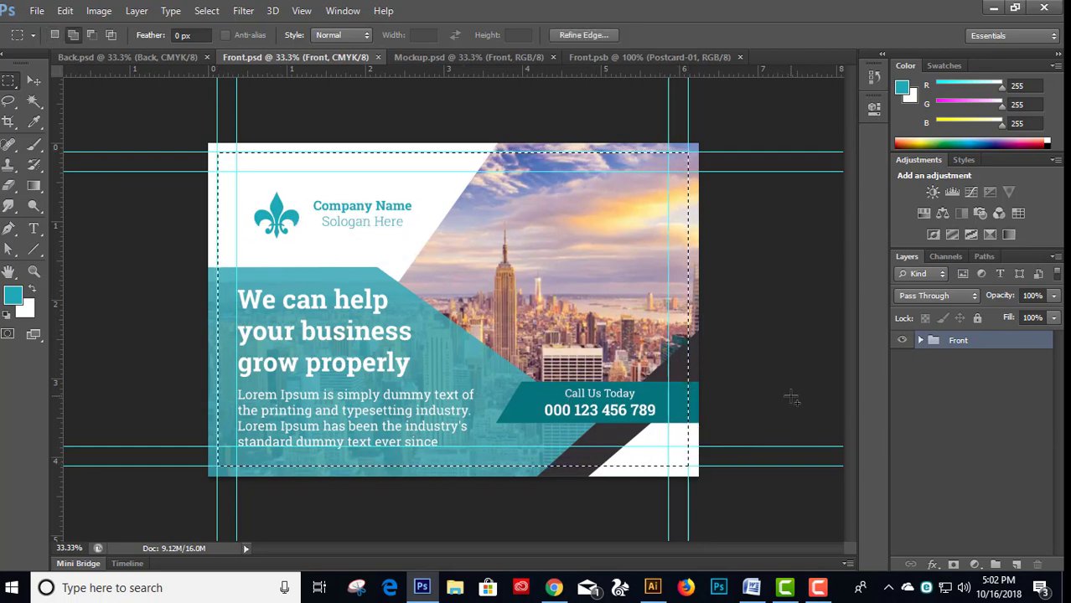
{"action": "key", "text": "shift"}
{"action": "key", "text": "v"}
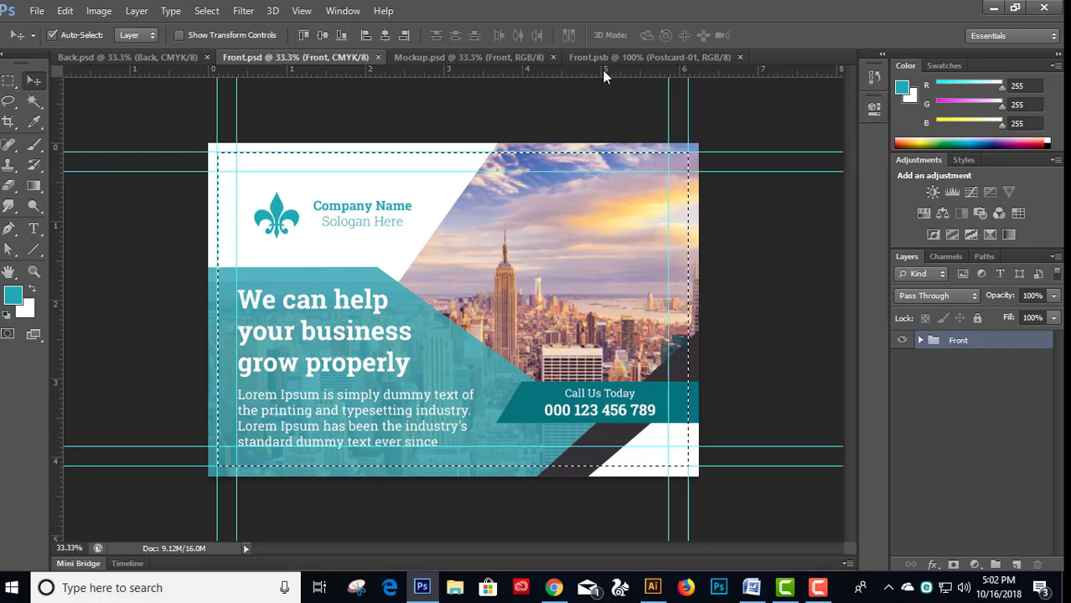
- Paste the design into Front.psb and delete the old real estate postcard layer
{"action": "left_click", "coordinate": [622, 58]}
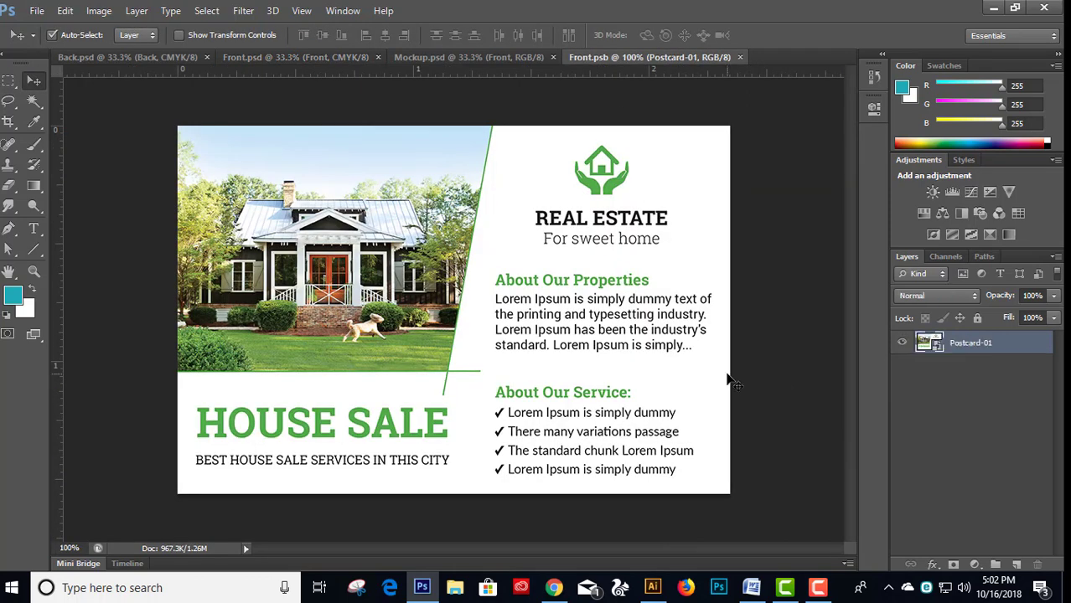
{"action": "key", "text": "ctrl+v"}
{"action": "left_click", "coordinate": [956, 369]}
{"action": "key", "text": "Delete"}
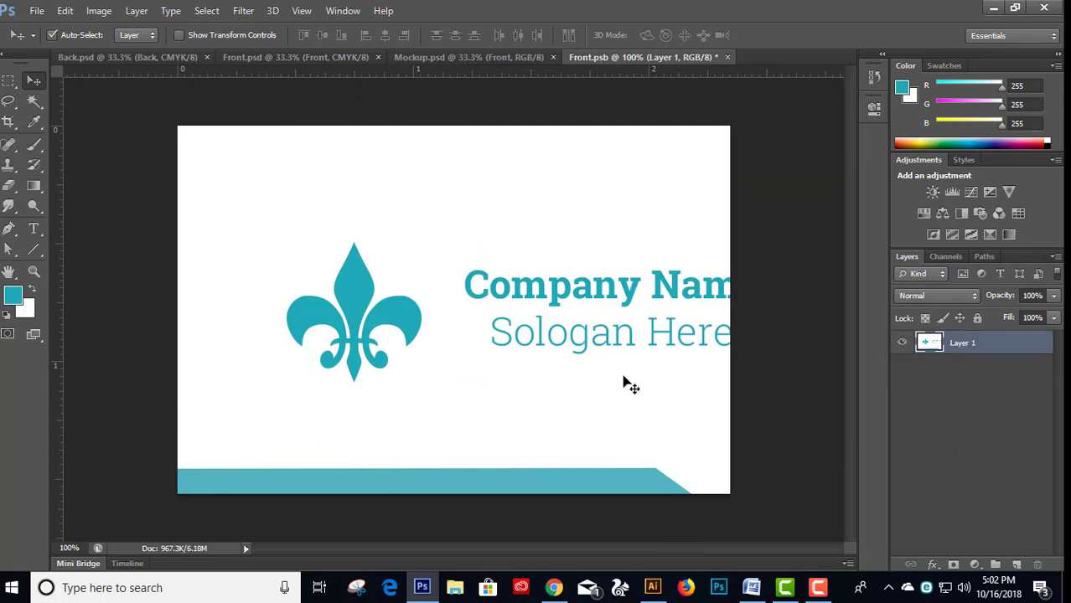
- Scale the pasted design to fill the Front.psb canvas exactly
{"action": "key", "text": "ctrl+t"}
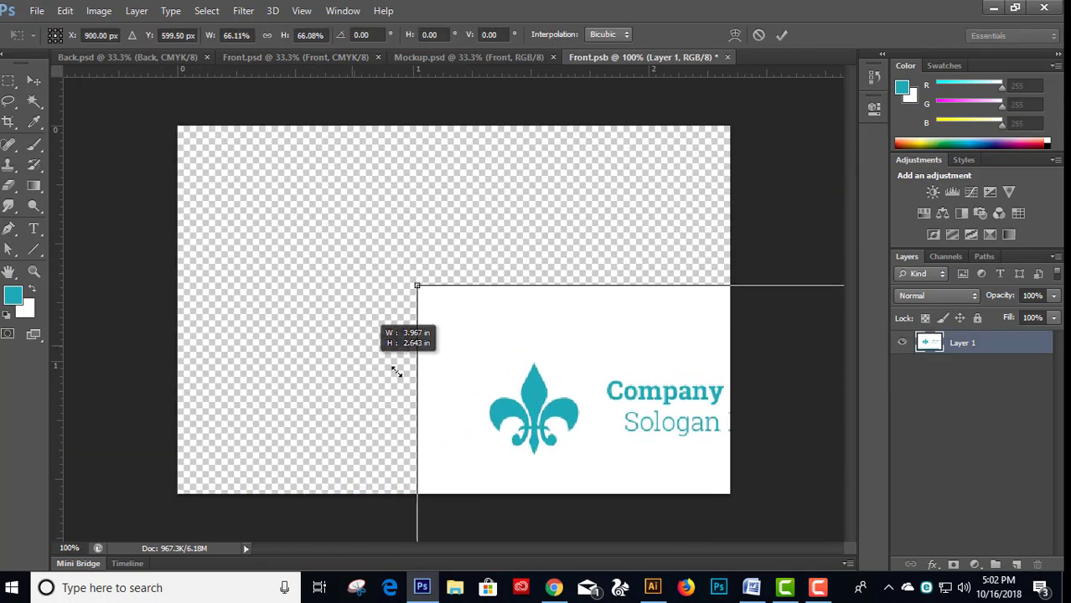
{"action": "left_click_drag", "start_coordinate": [213, 182], "coordinate": [486, 419]}
{"action": "mouse_move", "coordinate": [594, 427]}
{"action": "left_mouse_down"}
{"action": "mouse_move", "coordinate": [279, 209]}
{"action": "mouse_move", "coordinate": [463, 335]}
{"action": "mouse_move", "coordinate": [296, 265]}
{"action": "left_mouse_up"}
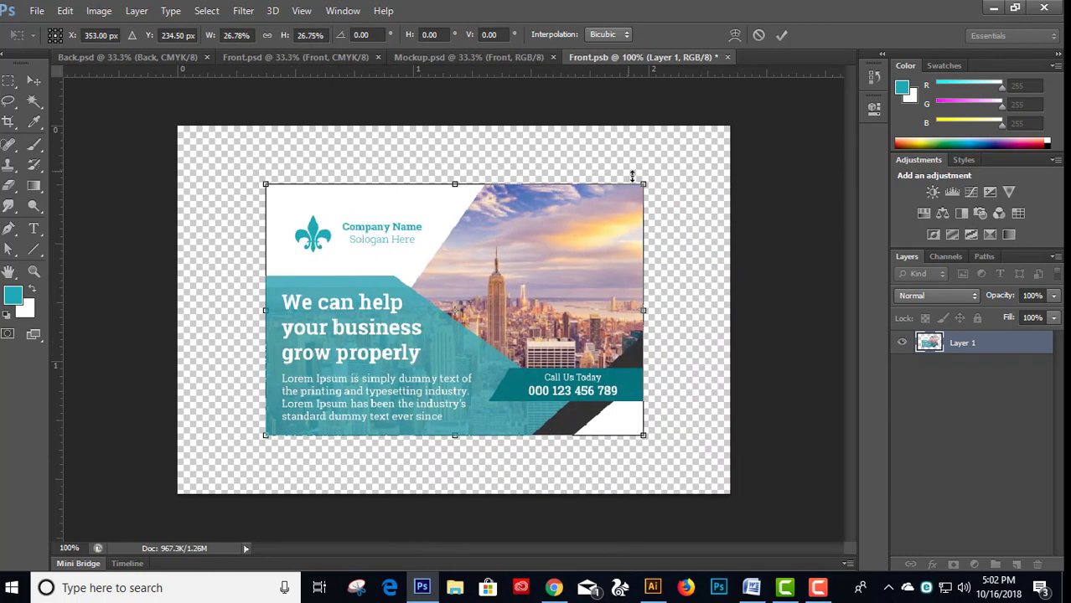
{"action": "left_click_drag", "start_coordinate": [644, 184], "coordinate": [734, 132]}
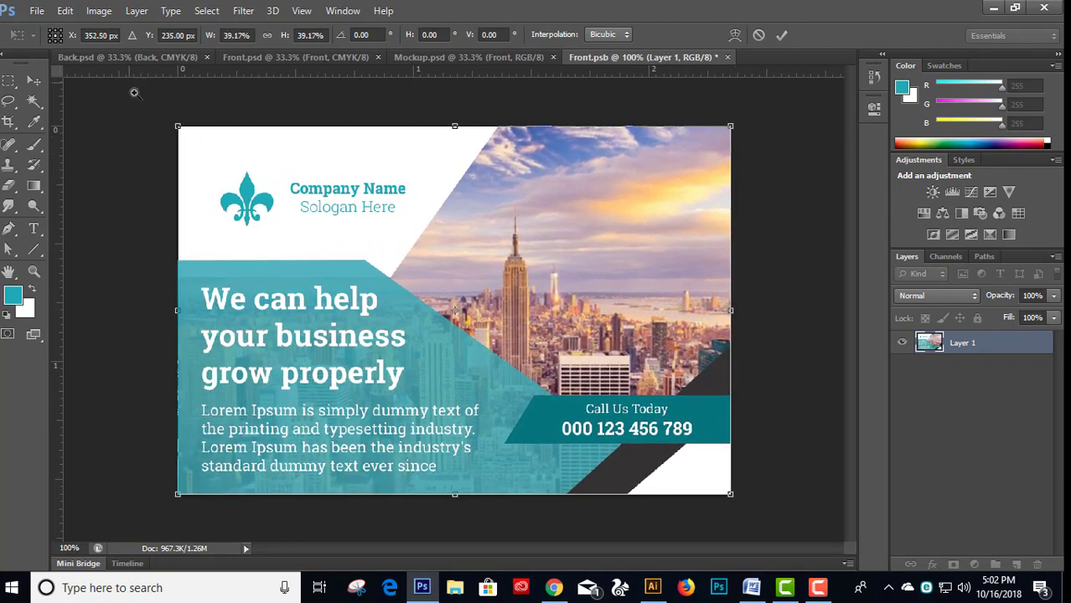
{"action": "mouse_move", "coordinate": [174, 123]}
{"action": "left_mouse_down"}
{"action": "mouse_move", "coordinate": [299, 198]}
{"action": "mouse_move", "coordinate": [310, 232]}
{"action": "mouse_move", "coordinate": [391, 261]}
{"action": "mouse_move", "coordinate": [256, 251]}
{"action": "mouse_move", "coordinate": [415, 339]}
{"action": "left_mouse_up"}
{"action": "left_click_drag", "start_coordinate": [593, 392], "coordinate": [706, 404]}
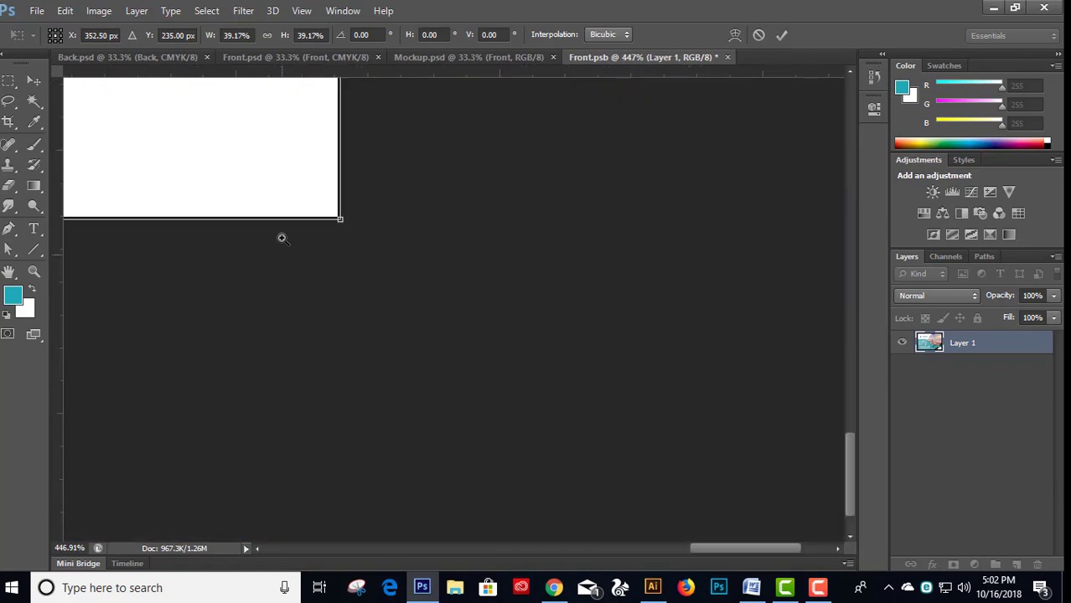
{"action": "left_click_drag", "start_coordinate": [282, 238], "coordinate": [385, 248]}
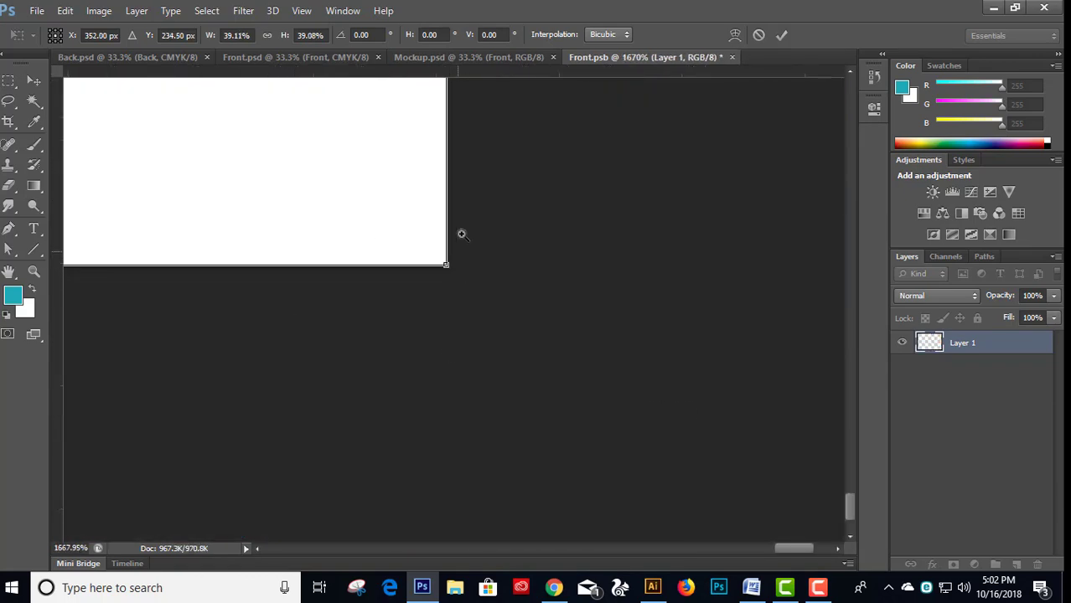
{"action": "mouse_move", "coordinate": [461, 234]}
{"action": "left_mouse_down"}
{"action": "mouse_move", "coordinate": [230, 229]}
{"action": "mouse_move", "coordinate": [337, 201]}
{"action": "mouse_move", "coordinate": [486, 306]}
{"action": "mouse_move", "coordinate": [516, 306]}
{"action": "left_mouse_up"}
{"action": "key", "text": "Return"}
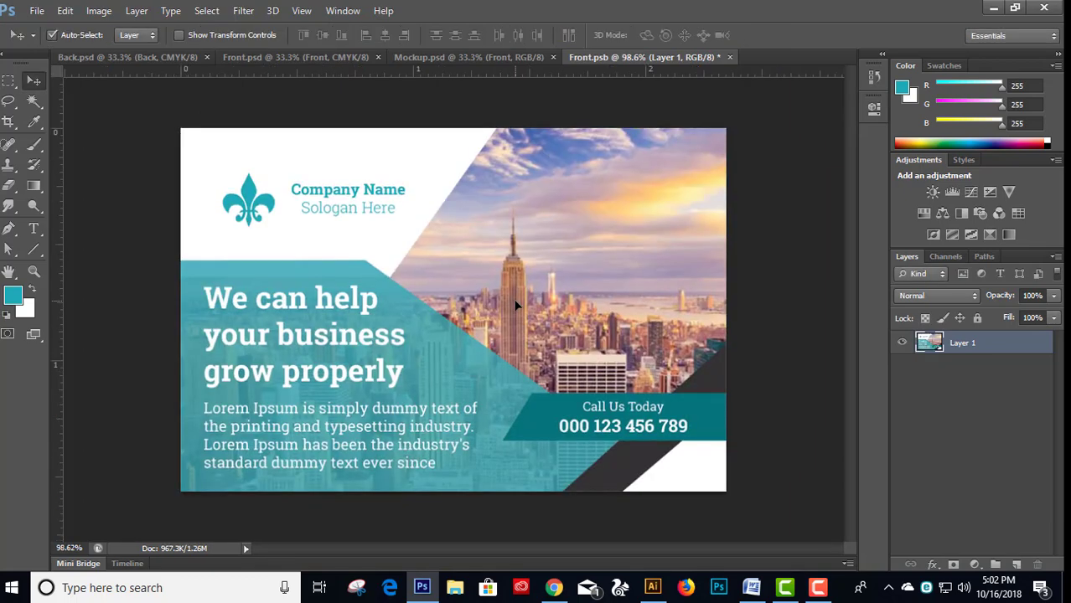
- Save and close Front.psb, returning to Mockup.psd
{"action": "key", "text": "ctrl+s"}
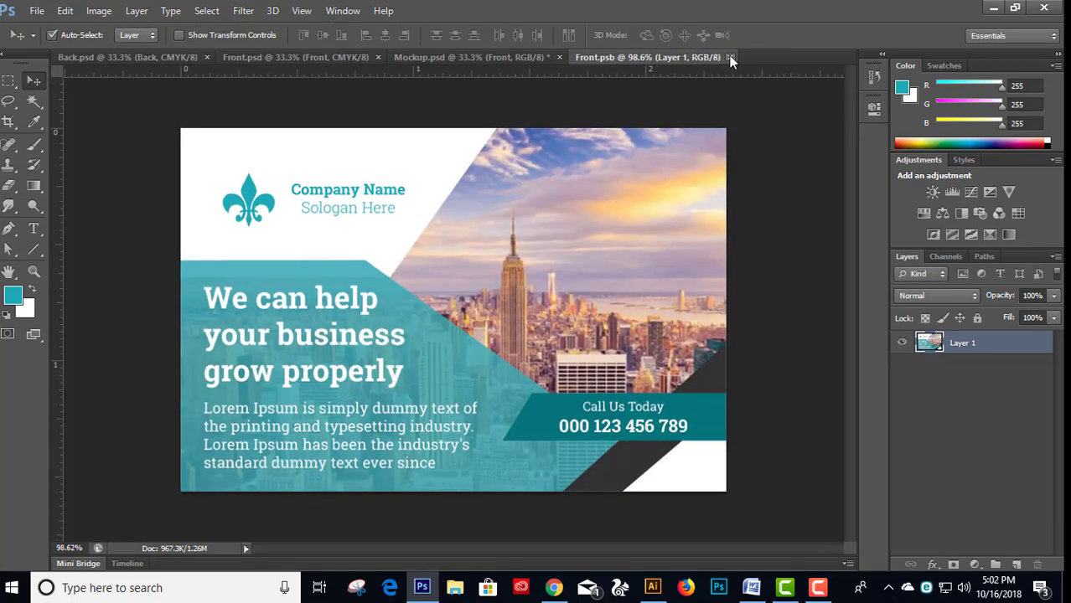
{"action": "left_click", "coordinate": [730, 57]}
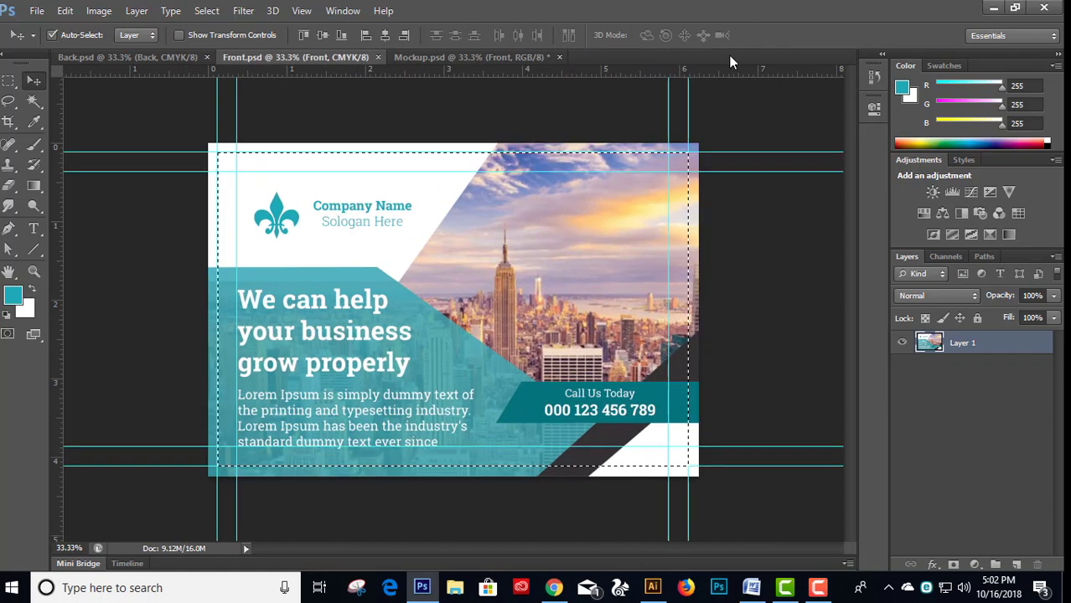
{"action": "left_click", "coordinate": [453, 58]}
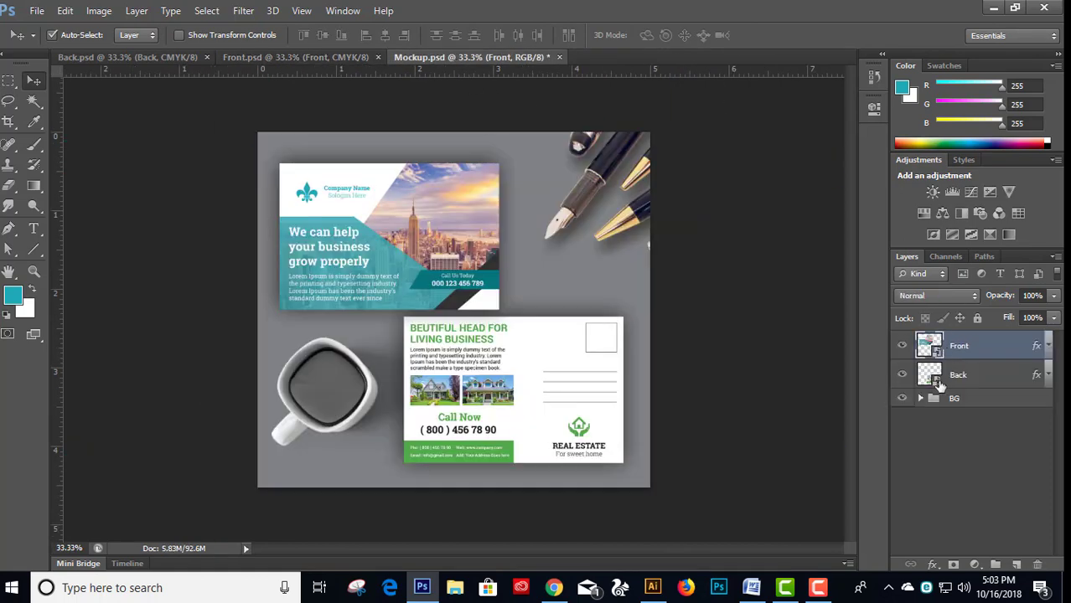
- Open the Back smart object and marquee-select Back.psd's postcard area inside the guides
{"action": "double_click", "coordinate": [938, 384]}
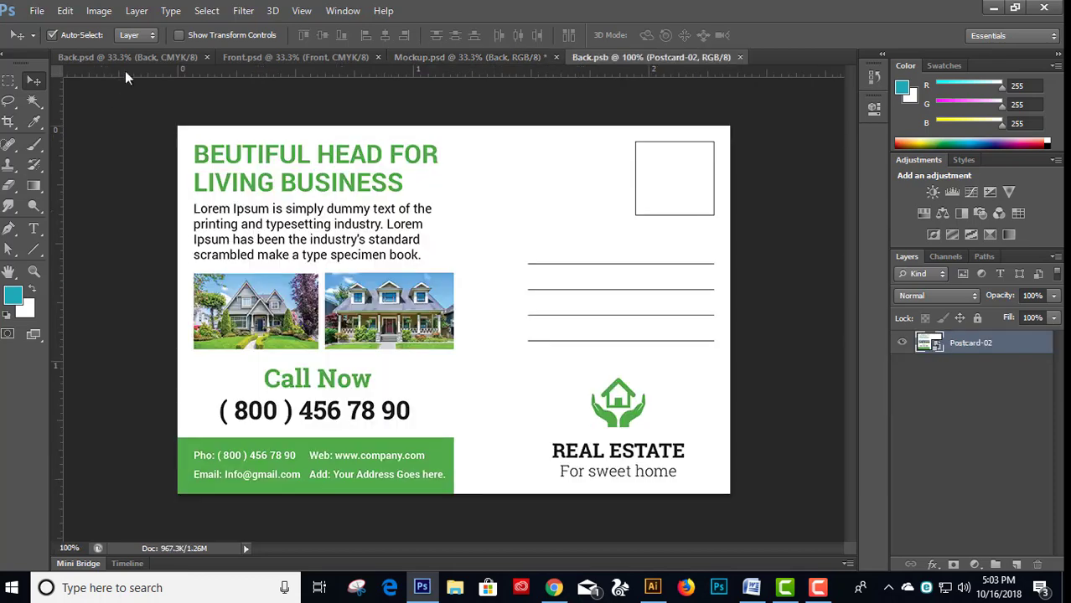
{"action": "left_click", "coordinate": [131, 58]}
{"action": "left_click", "coordinate": [9, 82]}
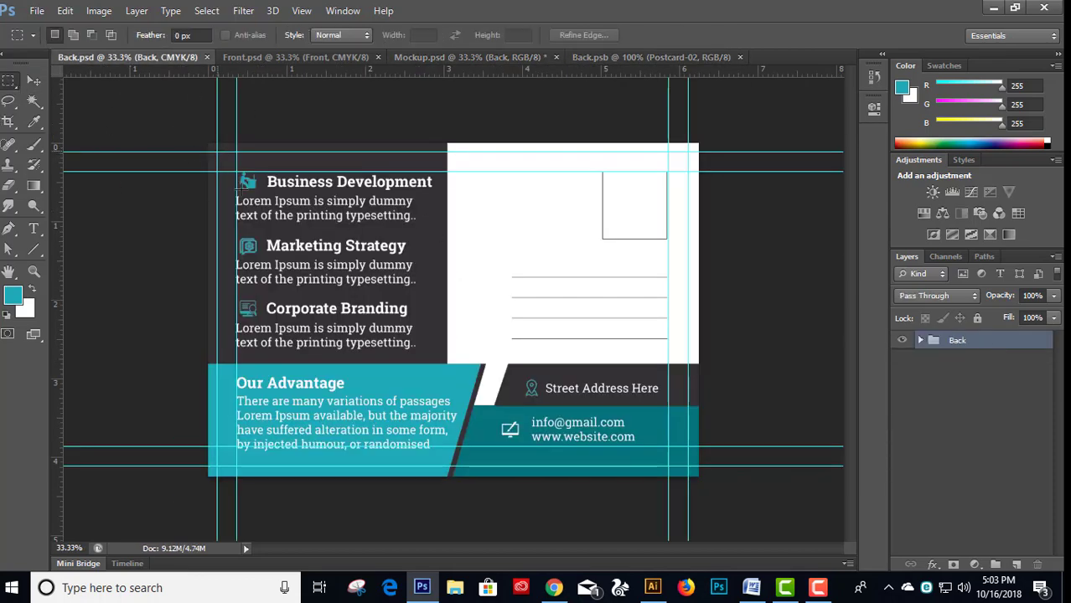
{"action": "mouse_move", "coordinate": [514, 154]}
{"action": "left_mouse_down"}
{"action": "mouse_move", "coordinate": [518, 358]}
{"action": "mouse_move", "coordinate": [717, 442]}
{"action": "left_mouse_up"}
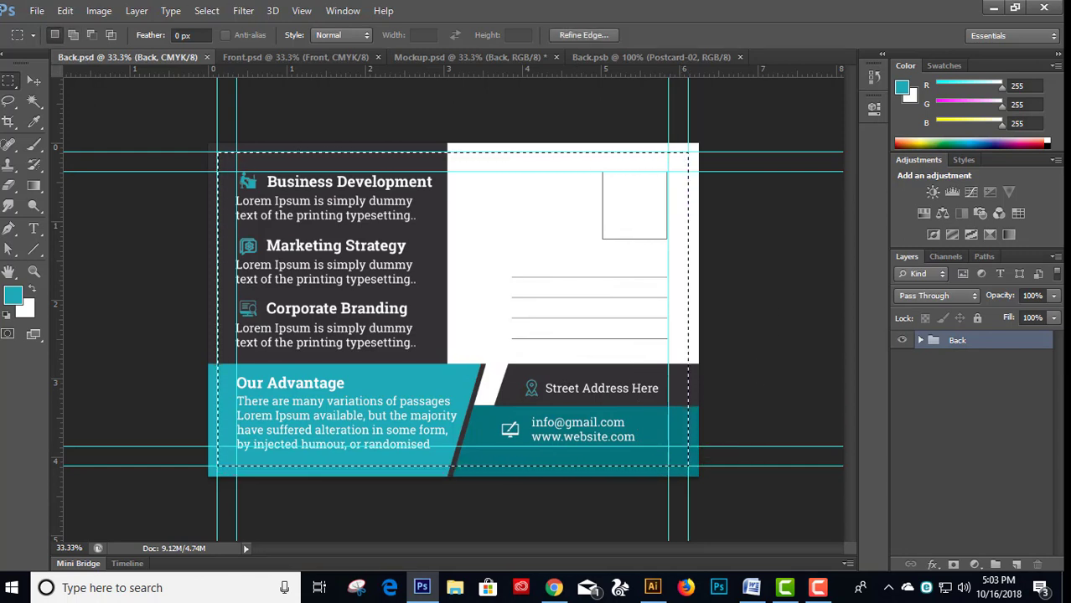
{"action": "left_click", "coordinate": [37, 83]}
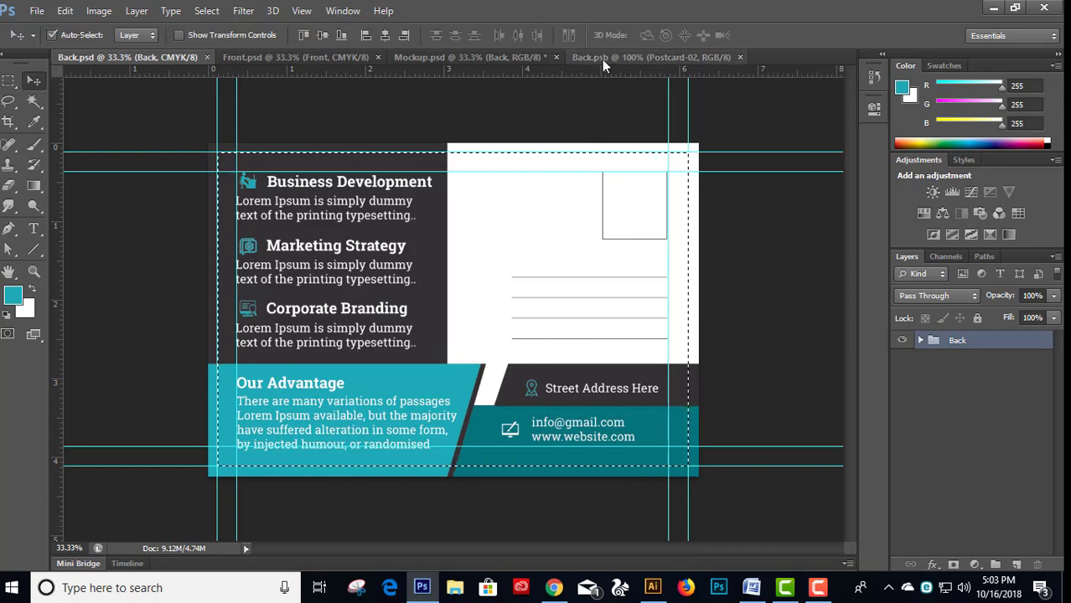
{"action": "left_click", "coordinate": [602, 57]}
- Paste the back design, delete Postcard-02, and roughly scale the design onto the card
{"action": "key", "text": "ctrl+v"}
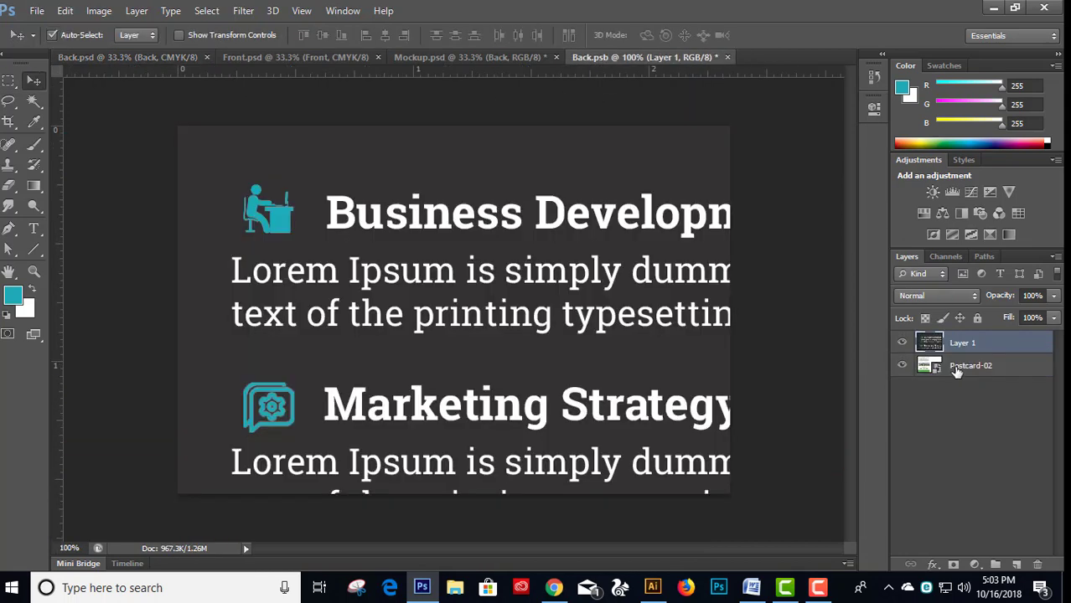
{"action": "left_click_drag", "start_coordinate": [961, 373], "coordinate": [1037, 564]}
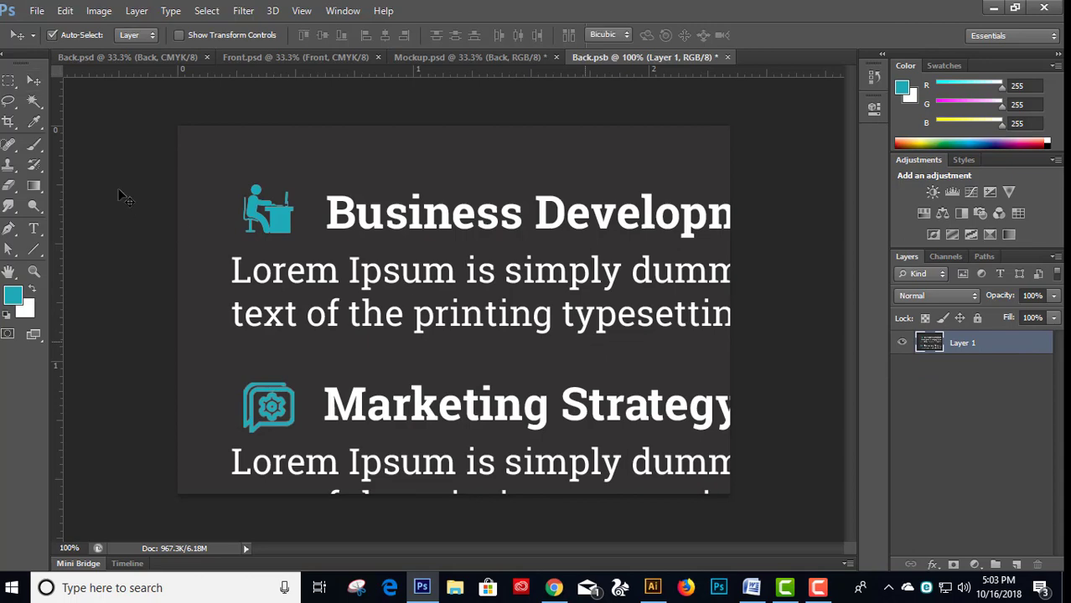
{"action": "key", "text": "ctrl+t"}
{"action": "mouse_move", "coordinate": [177, 126]}
{"action": "left_mouse_down"}
{"action": "mouse_move", "coordinate": [355, 247]}
{"action": "mouse_move", "coordinate": [181, 128]}
{"action": "left_mouse_up"}
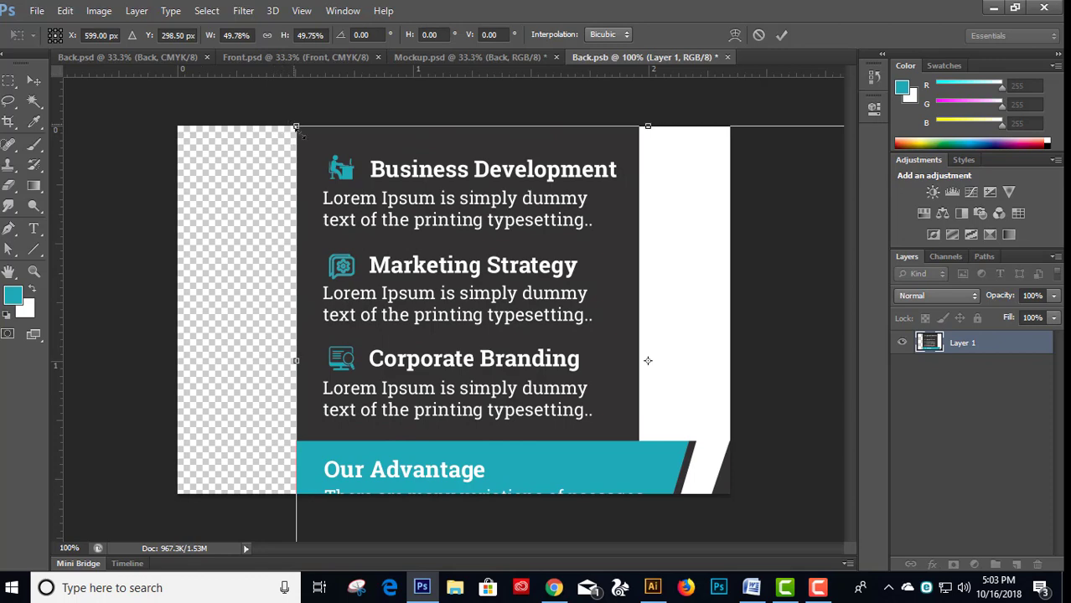
{"action": "left_click_drag", "start_coordinate": [296, 127], "coordinate": [400, 192]}
{"action": "left_click_drag", "start_coordinate": [431, 282], "coordinate": [227, 231]}
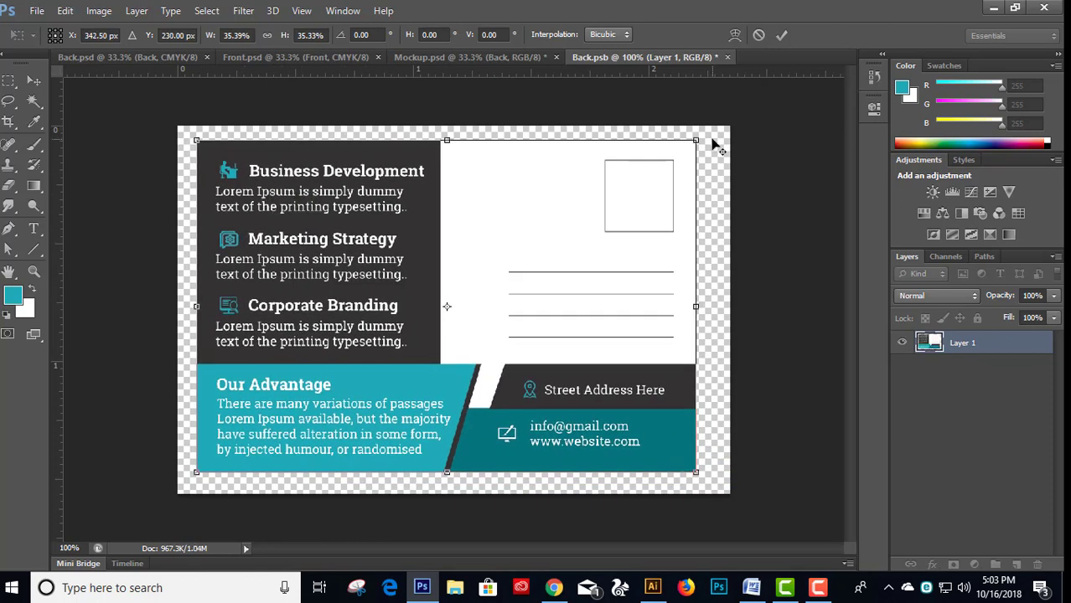
{"action": "left_click_drag", "start_coordinate": [696, 143], "coordinate": [719, 125]}
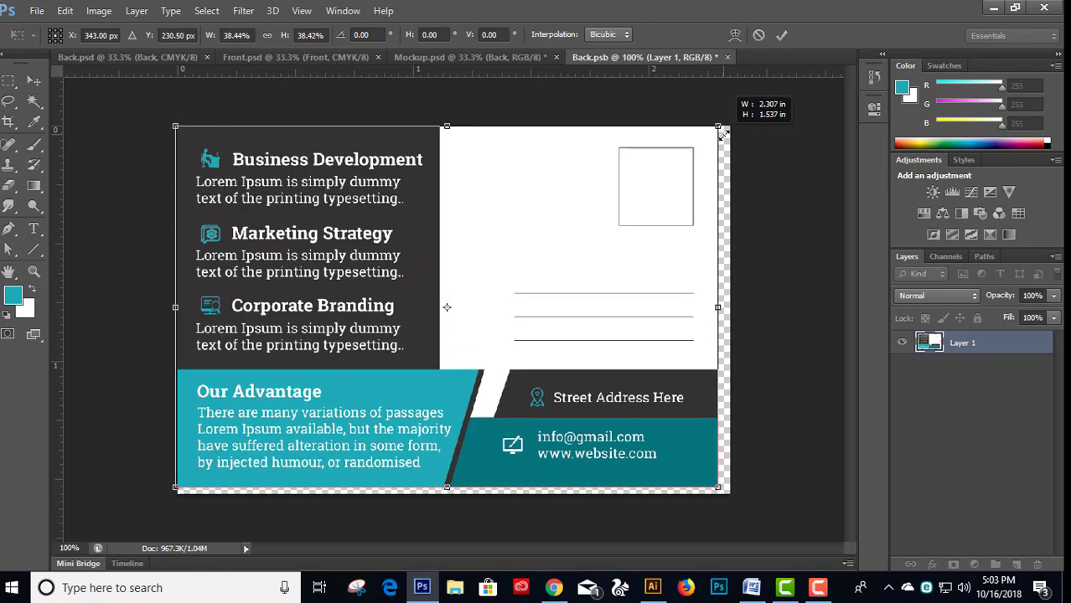
{"action": "left_click_drag", "start_coordinate": [620, 217], "coordinate": [632, 217]}
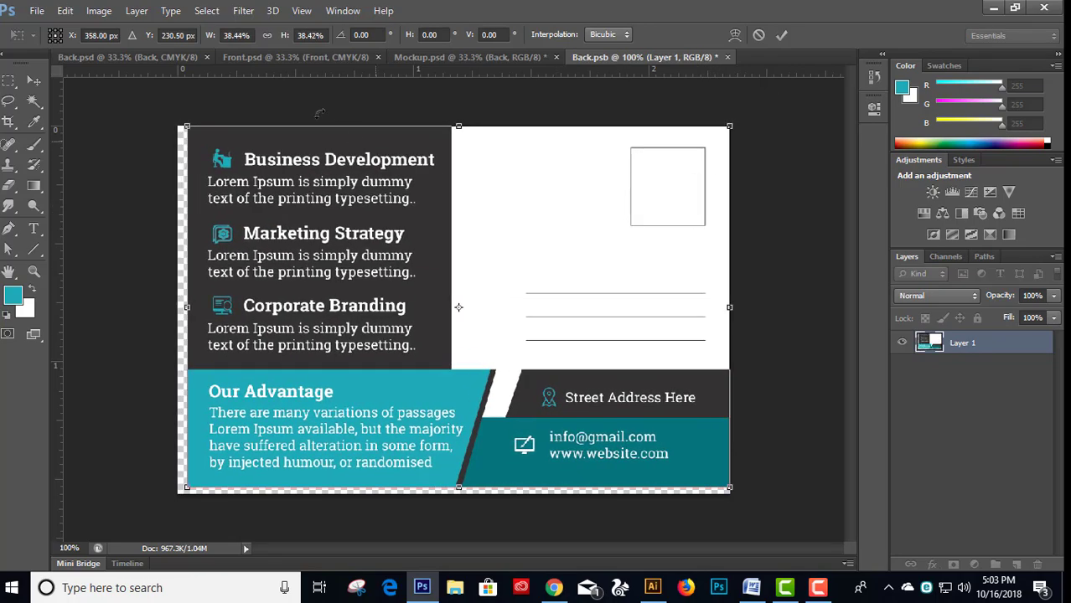
- Align the design's top-left corner with the card's edge
{"action": "scroll", "coordinate": [165, 113], "scroll_direction": "up", "scroll_amount": 8}
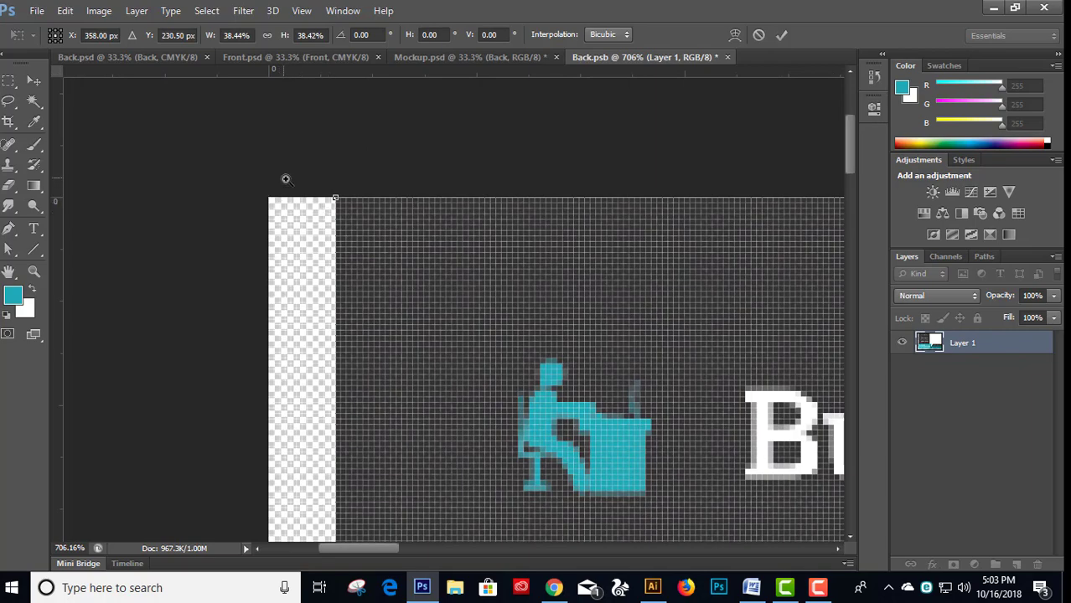
{"action": "left_click_drag", "start_coordinate": [388, 217], "coordinate": [362, 217]}
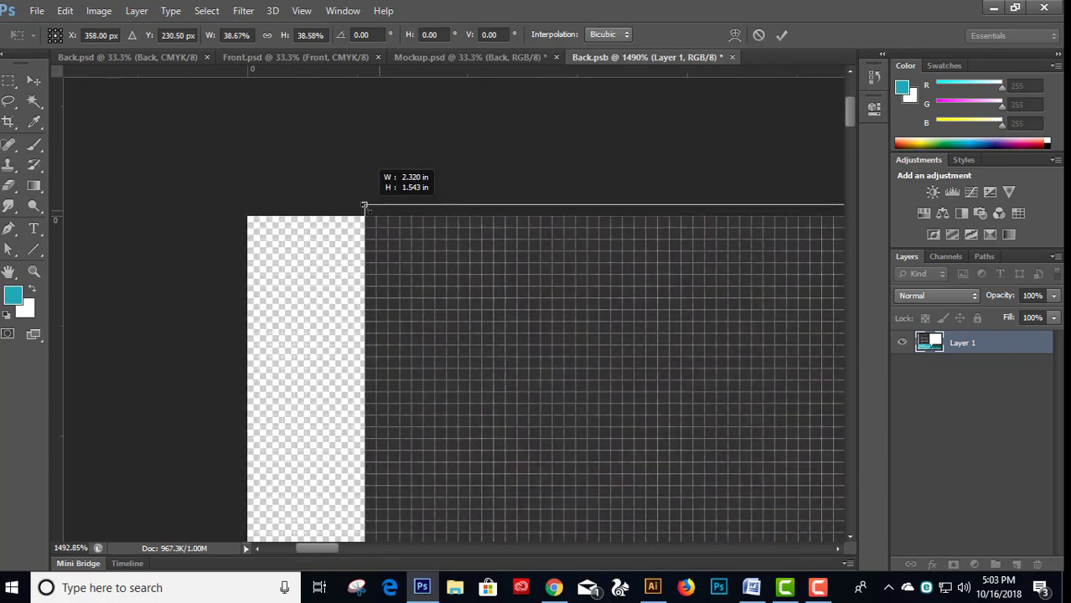
{"action": "left_click_drag", "start_coordinate": [424, 253], "coordinate": [310, 261]}
{"action": "scroll", "coordinate": [356, 299], "scroll_direction": "down", "scroll_amount": 5}
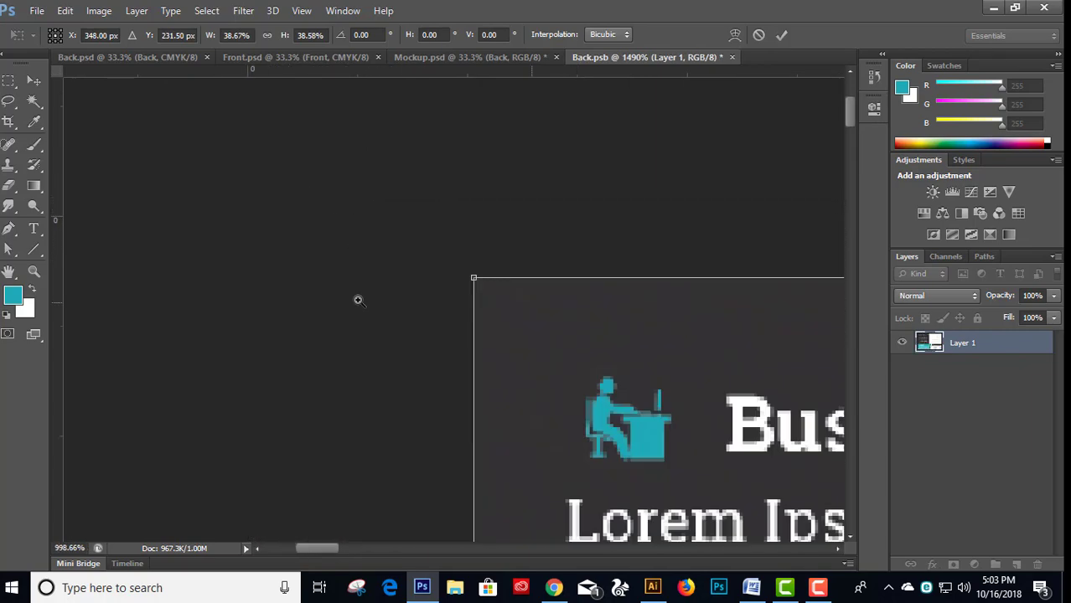
{"action": "scroll", "coordinate": [301, 299], "scroll_direction": "down", "scroll_amount": 5}
{"action": "scroll", "coordinate": [587, 389], "scroll_direction": "up", "scroll_amount": 10}
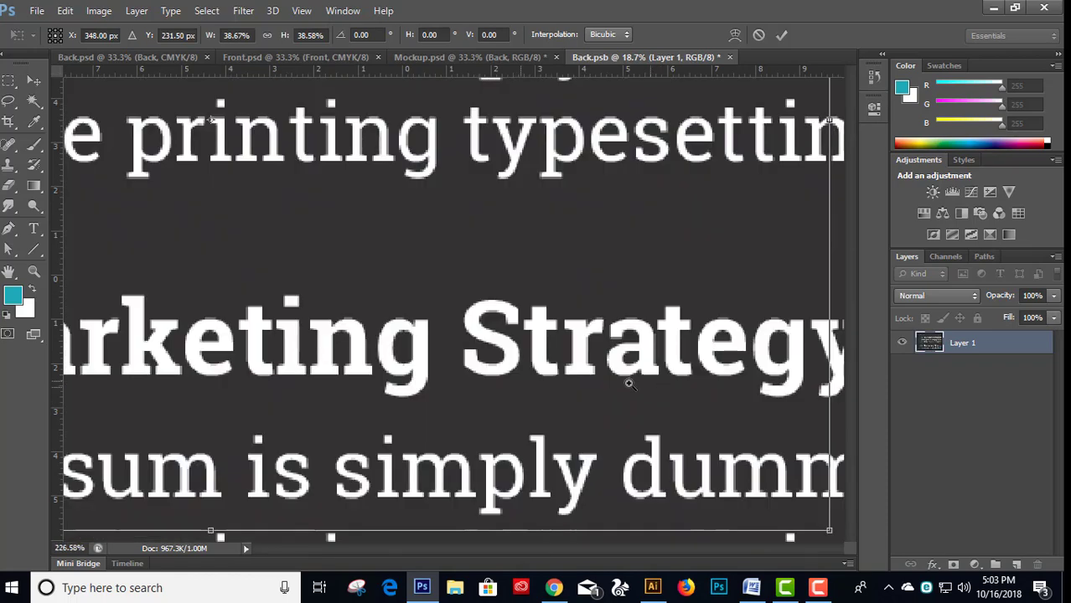
{"action": "scroll", "coordinate": [538, 365], "scroll_direction": "down", "scroll_amount": 2}
{"action": "scroll", "coordinate": [339, 150], "scroll_direction": "up", "scroll_amount": 10}
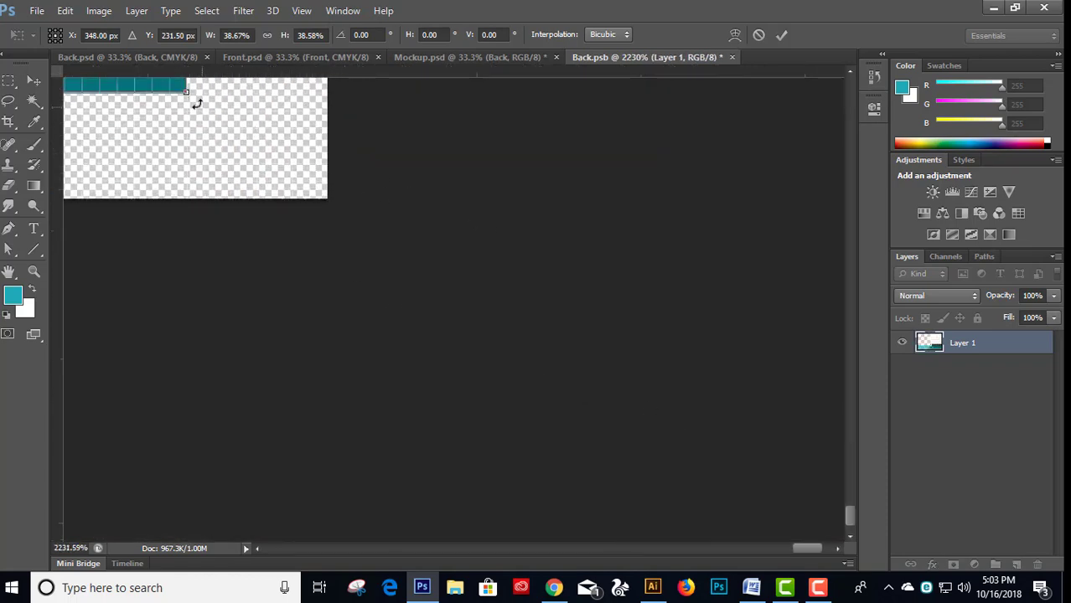
- Stretch the design to the card's edges, commit, then save and close Back.psb
{"action": "mouse_move", "coordinate": [186, 94]}
{"action": "left_mouse_down"}
{"action": "mouse_move", "coordinate": [327, 189]}
{"action": "mouse_move", "coordinate": [364, 187]}
{"action": "left_mouse_up"}
{"action": "scroll", "coordinate": [331, 195], "scroll_direction": "down", "scroll_amount": 5}
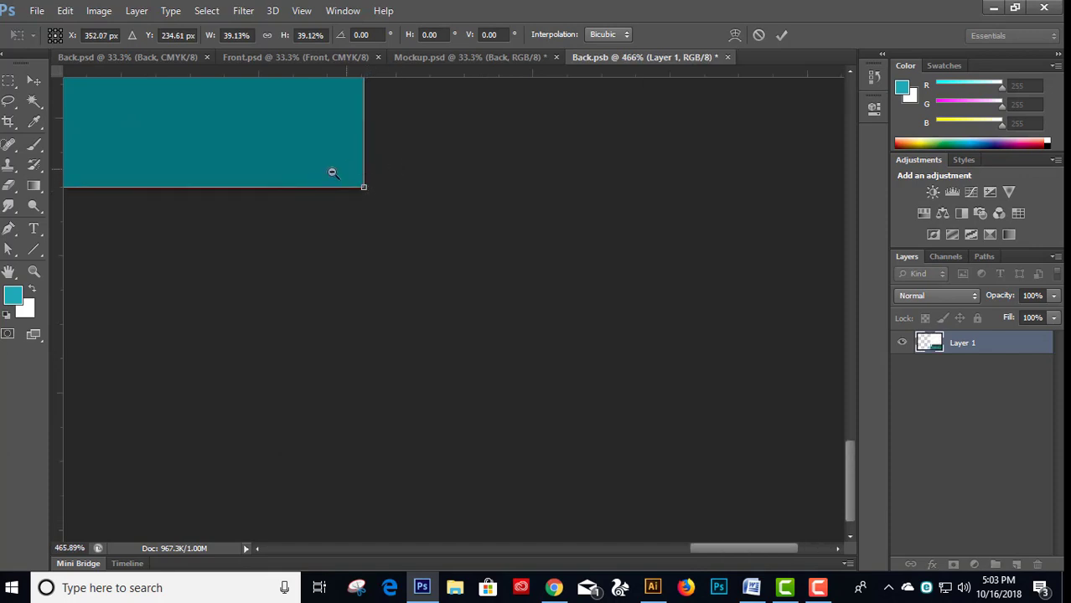
{"action": "scroll", "coordinate": [210, 177], "scroll_direction": "down", "scroll_amount": 5}
{"action": "scroll", "coordinate": [176, 181], "scroll_direction": "down", "scroll_amount": 3}
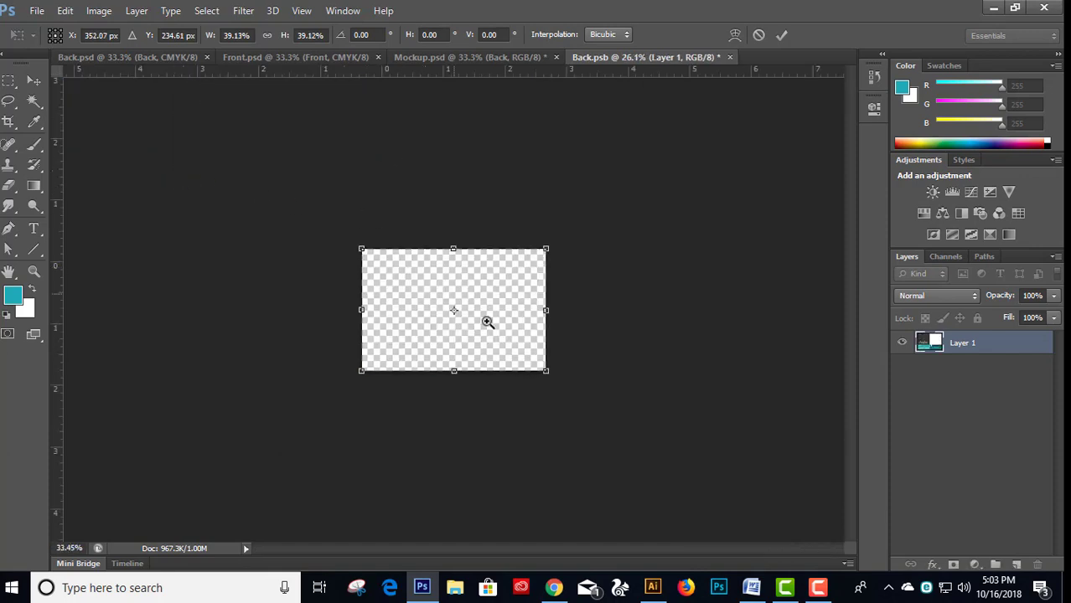
{"action": "scroll", "coordinate": [485, 318], "scroll_direction": "up", "scroll_amount": 5}
{"action": "key", "text": "Return"}
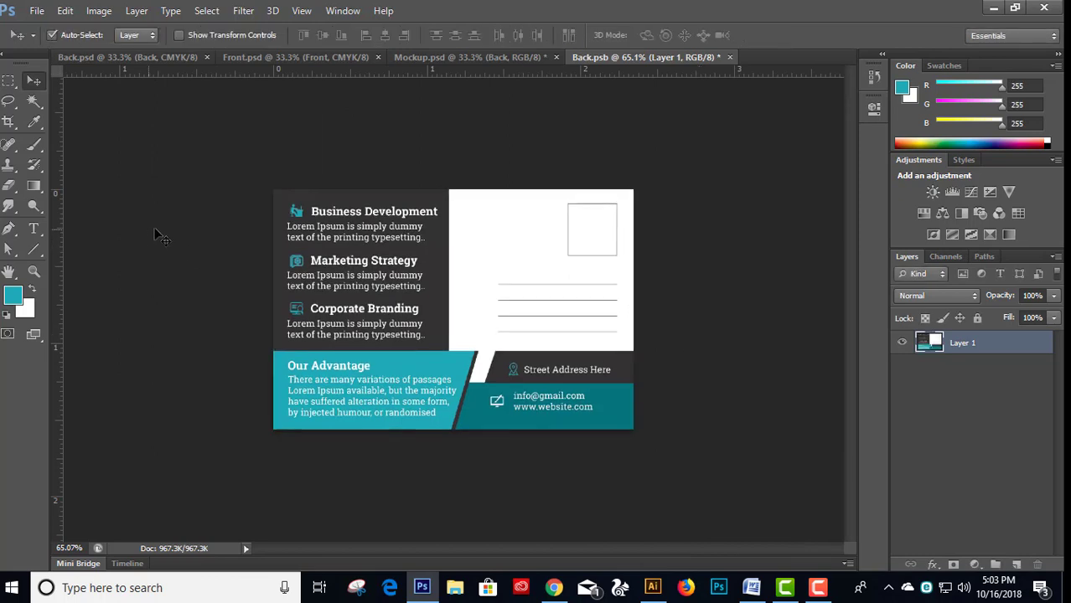
{"action": "key", "text": "ctrl+s"}
{"action": "left_click", "coordinate": [723, 57]}
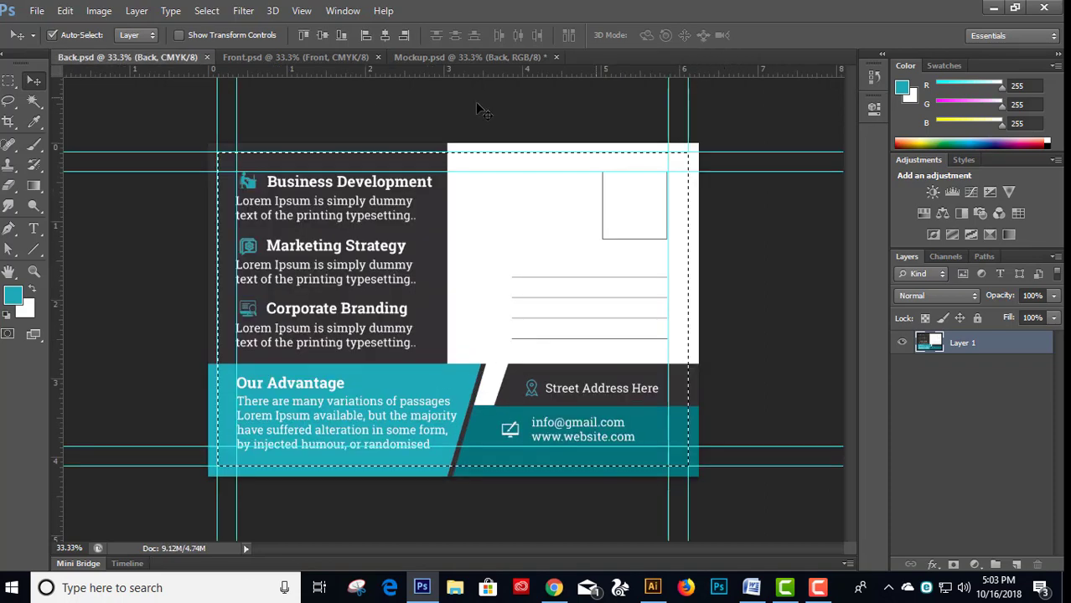
- Close Back.psd and Front.psd, then save Mockup.psd
{"action": "left_click", "coordinate": [206, 57]}
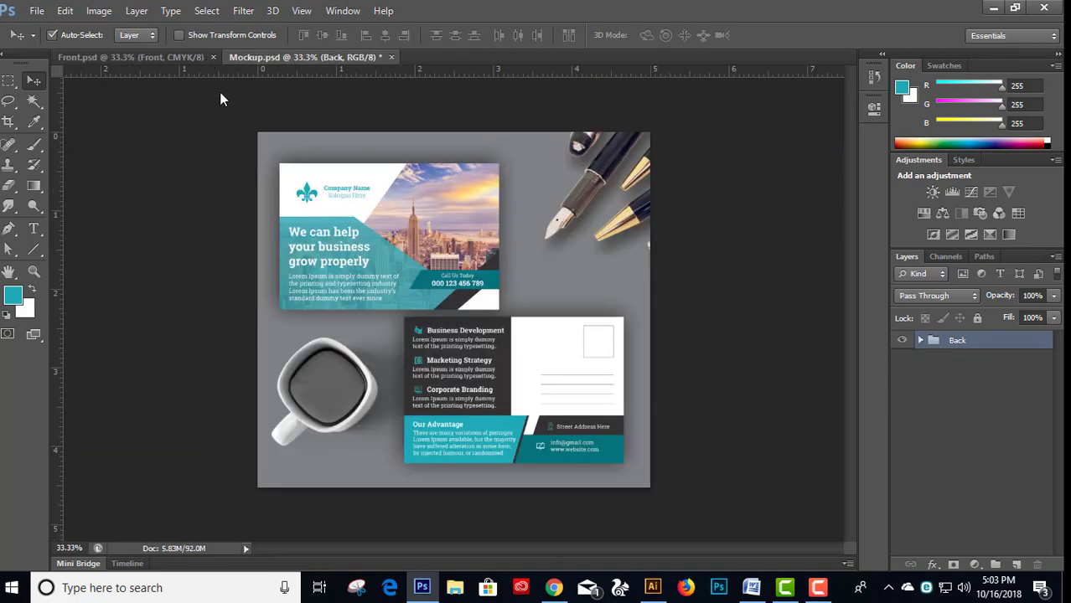
{"action": "left_click", "coordinate": [172, 55]}
{"action": "left_click", "coordinate": [213, 57]}
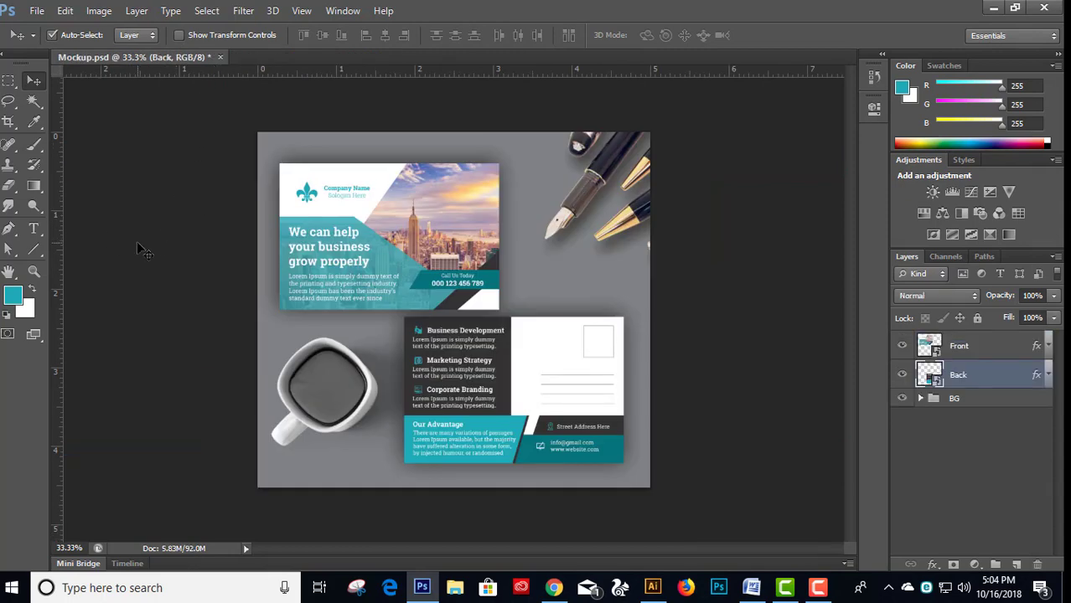
{"action": "key", "text": "ctrl+s"}
- Save a maximum-quality JPEG copy named Mockup.jpg
{"action": "left_click", "coordinate": [39, 11]}
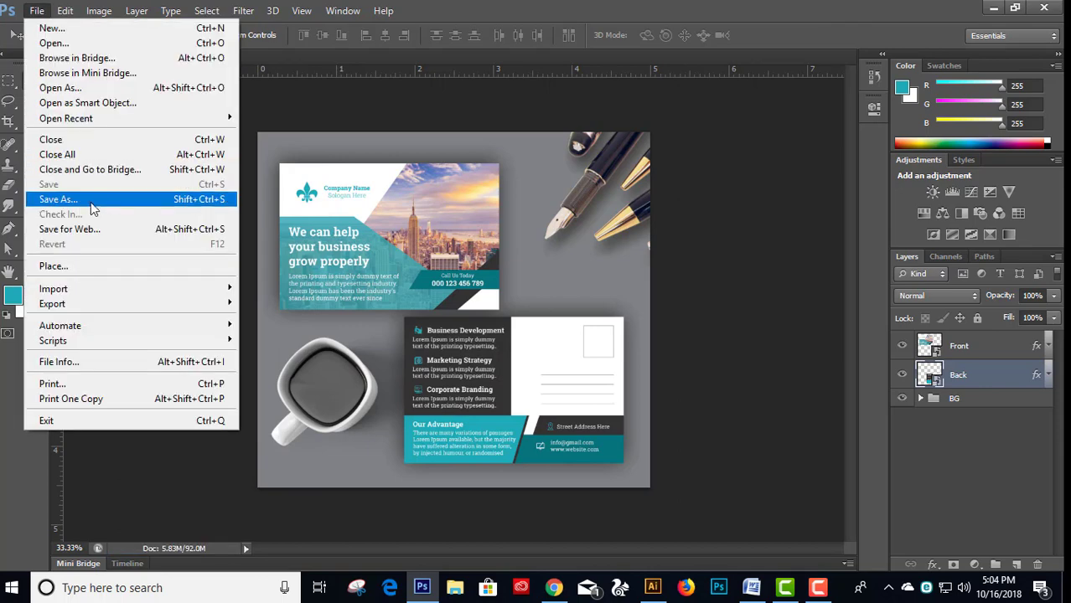
{"action": "left_click", "coordinate": [488, 390]}
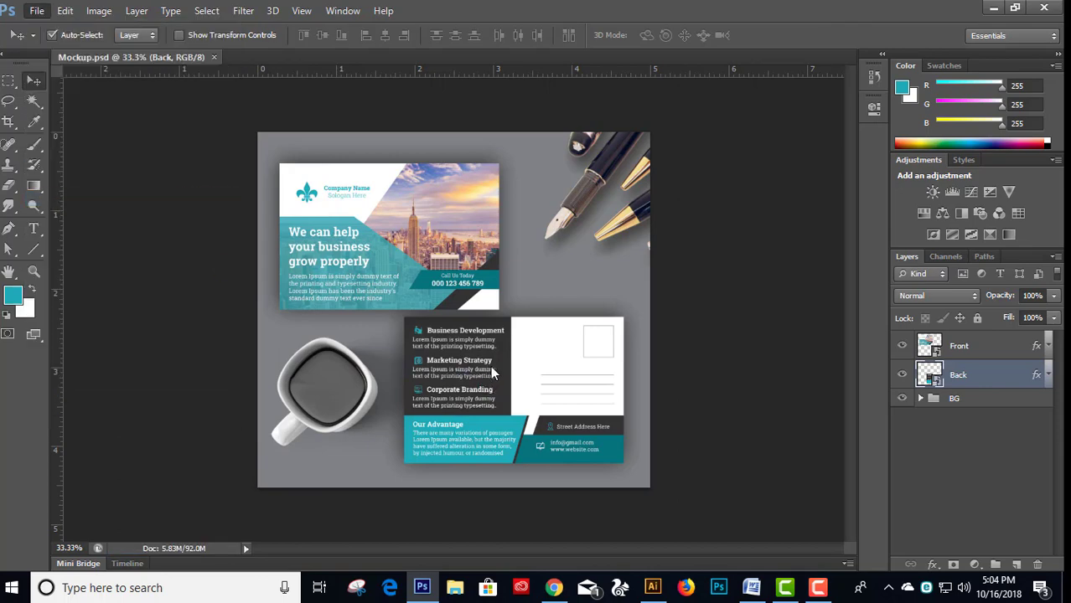
{"action": "key", "text": "ctrl+shift+s"}
{"action": "left_click", "coordinate": [506, 377]}
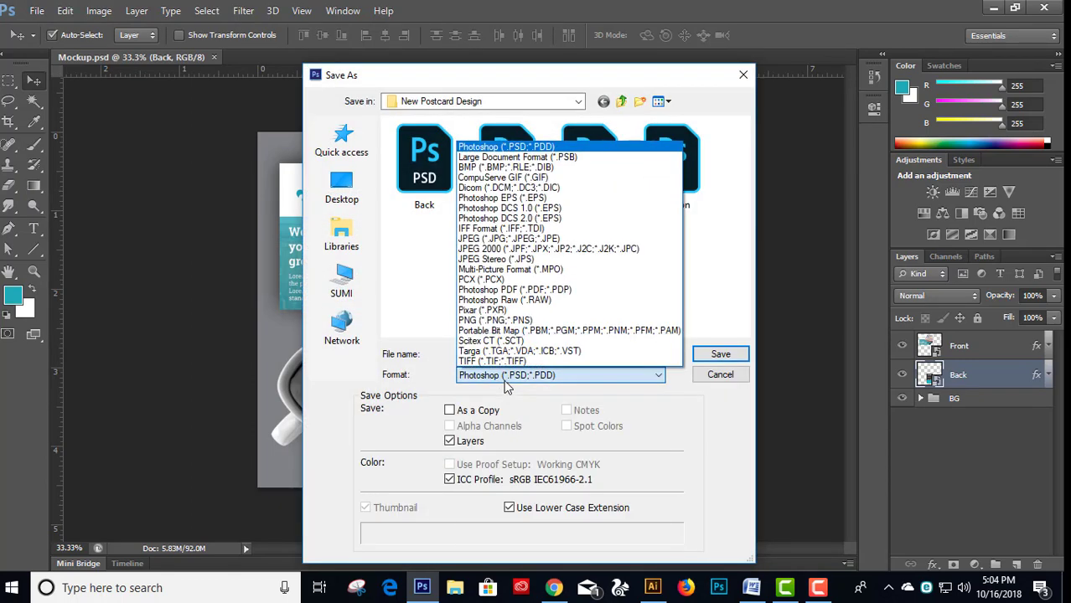
{"action": "left_click", "coordinate": [509, 239]}
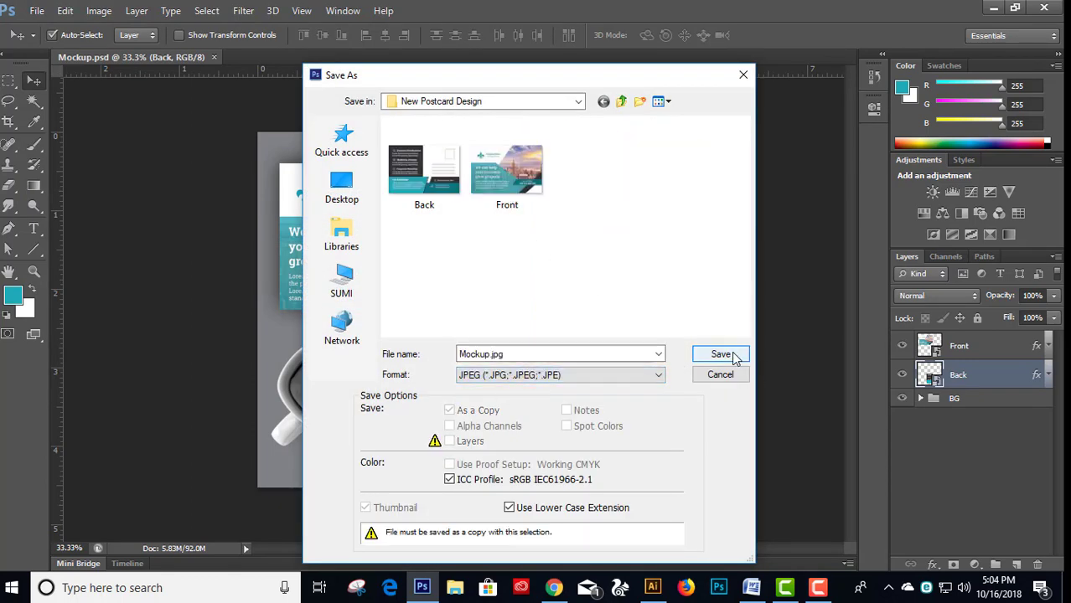
{"action": "left_click", "coordinate": [733, 355]}
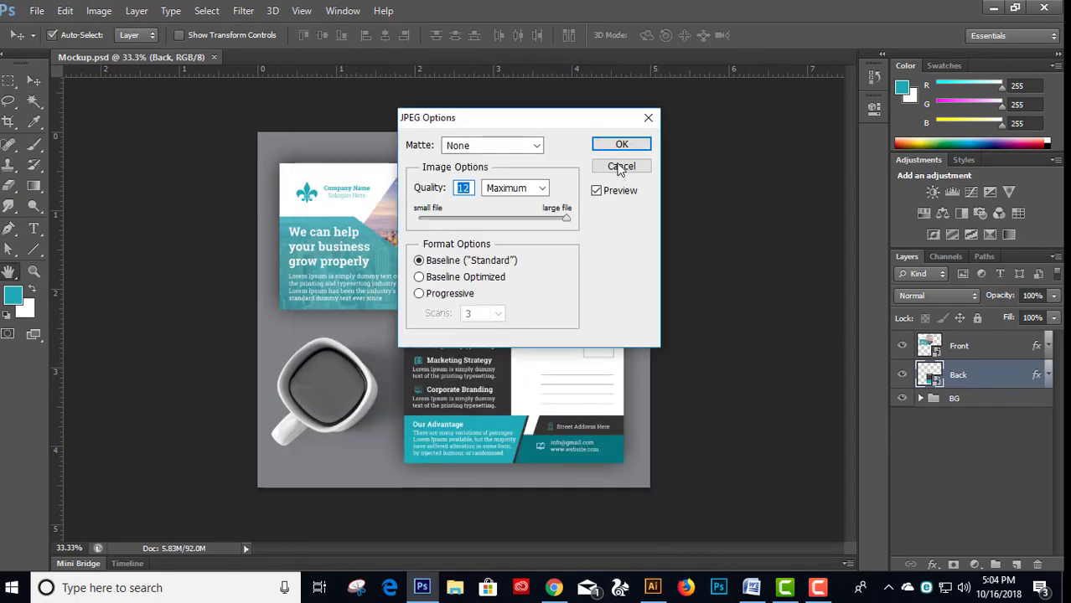
{"action": "left_click", "coordinate": [631, 168]}
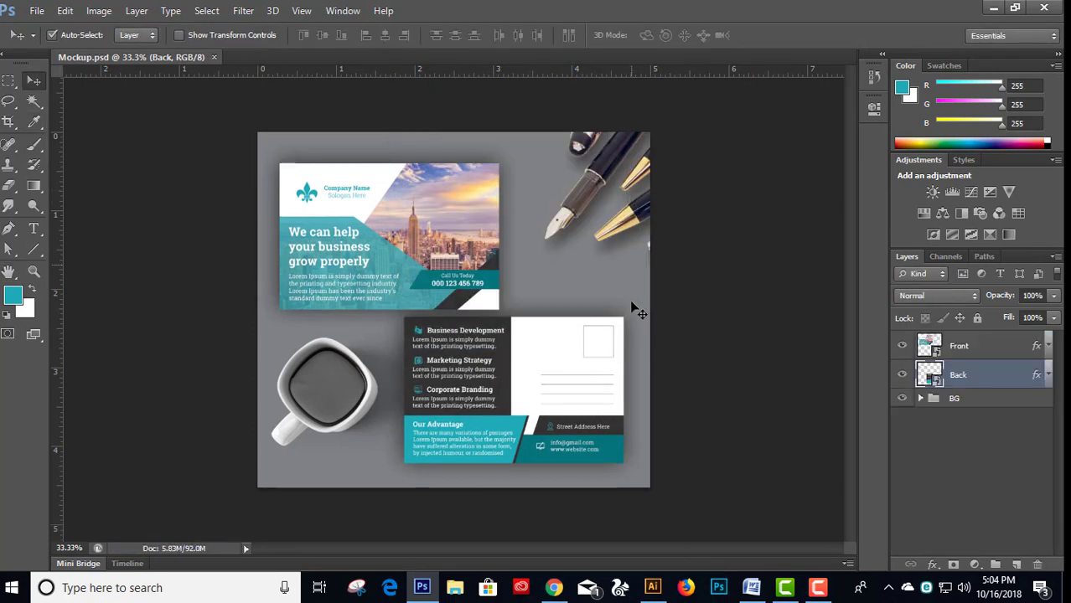
{"action": "mouse_move", "coordinate": [460, 320]}
{"action": "left_mouse_down"}
{"action": "mouse_move", "coordinate": [481, 337]}
{"action": "mouse_move", "coordinate": [240, 154]}
{"action": "left_mouse_up"}
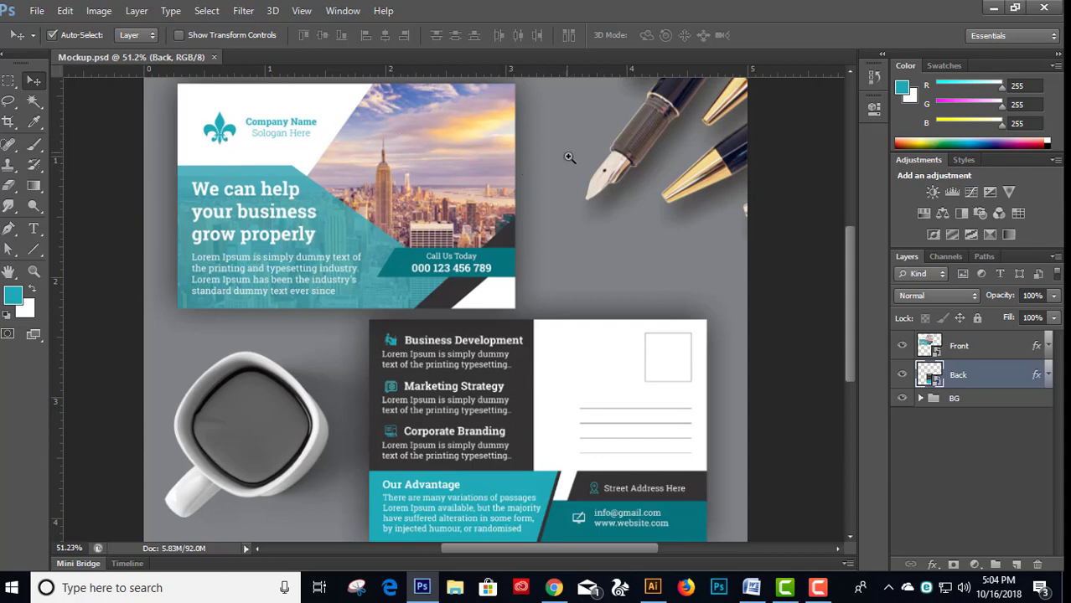
{"action": "left_click_drag", "start_coordinate": [569, 157], "coordinate": [590, 261]}
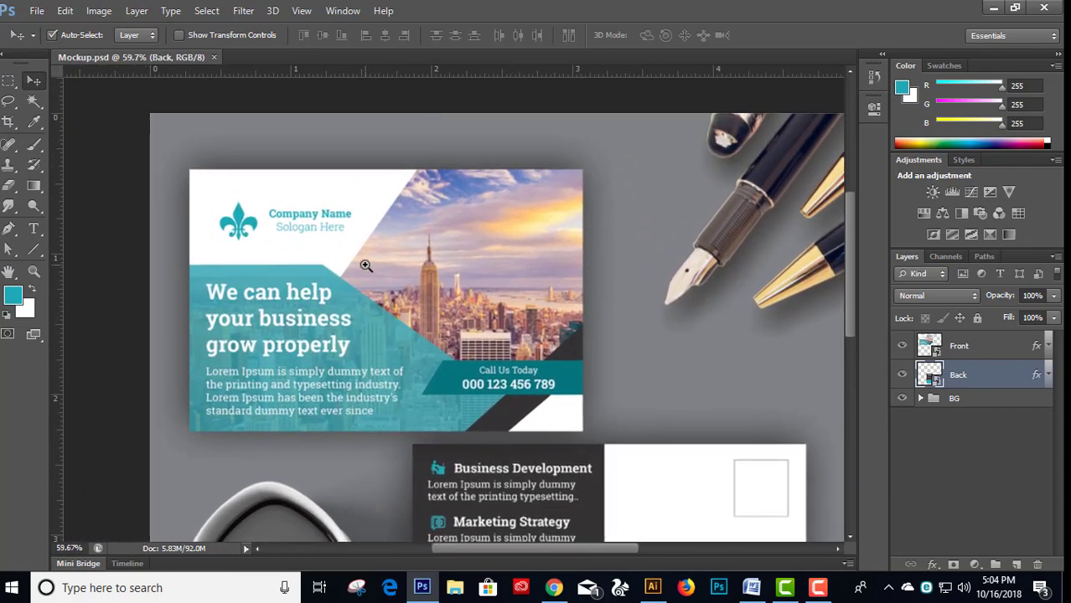
{"action": "left_click_drag", "start_coordinate": [365, 265], "coordinate": [362, 280]}
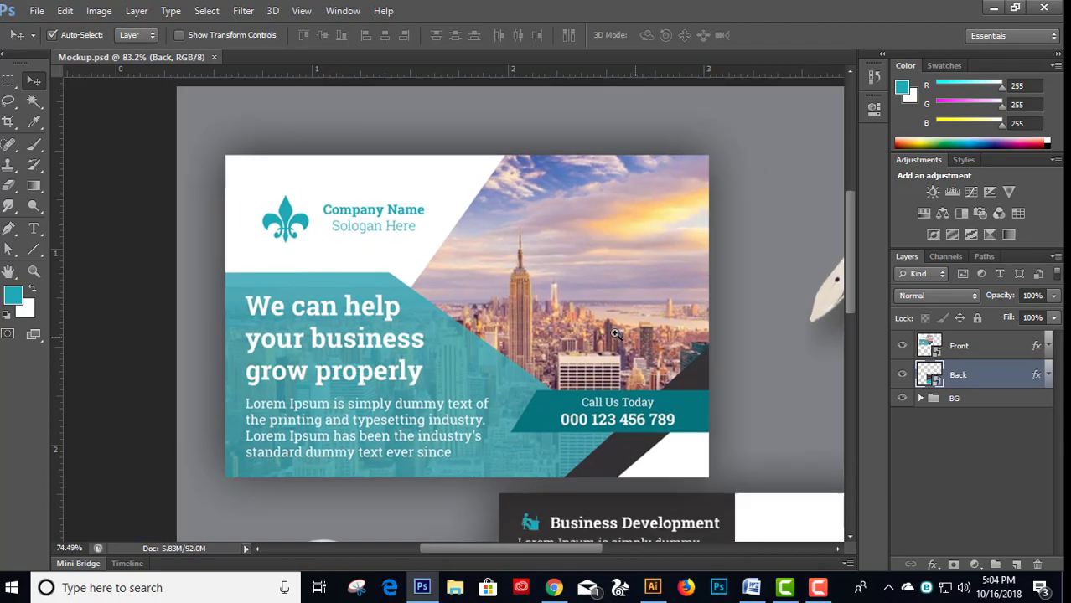
{"action": "mouse_move", "coordinate": [644, 339]}
{"action": "left_mouse_down"}
{"action": "mouse_move", "coordinate": [537, 335]}
{"action": "mouse_move", "coordinate": [306, 177]}
{"action": "left_mouse_up"}
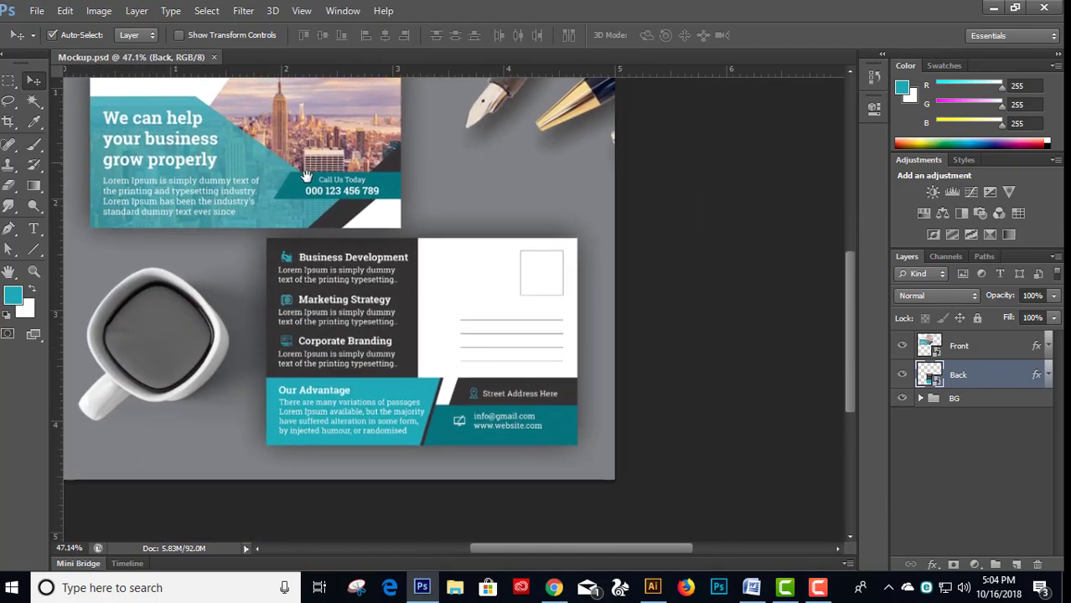
{"action": "scroll", "coordinate": [354, 275], "scroll_direction": "up", "scroll_amount": 4}
{"action": "scroll", "coordinate": [402, 289], "scroll_direction": "up", "scroll_amount": 3}
{"action": "scroll", "coordinate": [416, 294], "scroll_direction": "up", "scroll_amount": 3}
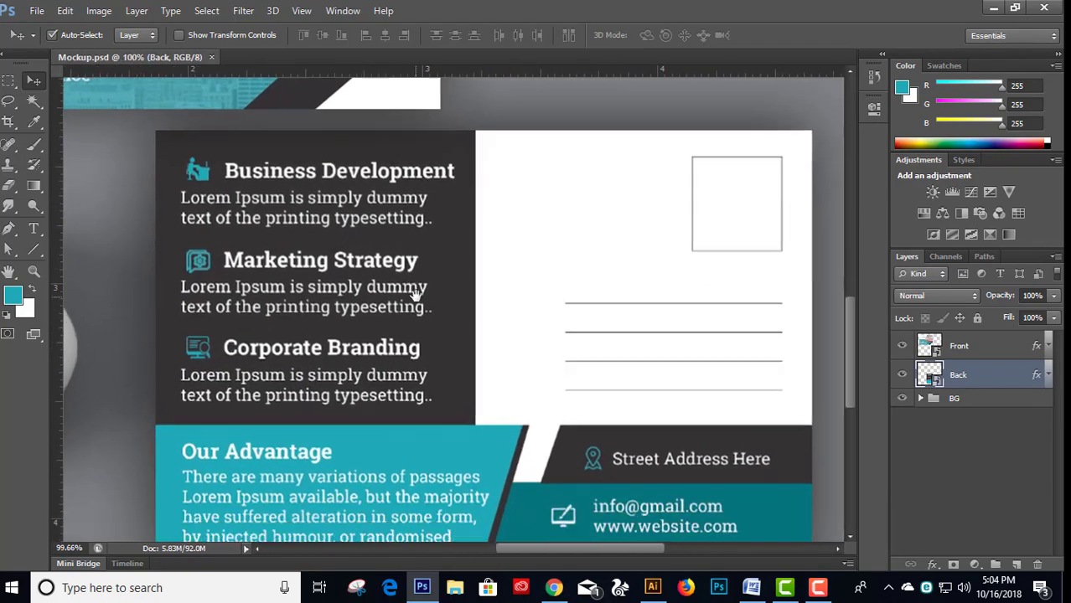
{"action": "left_click_drag", "start_coordinate": [415, 293], "coordinate": [415, 274]}
{"action": "scroll", "coordinate": [778, 378], "scroll_direction": "down", "scroll_amount": 2}
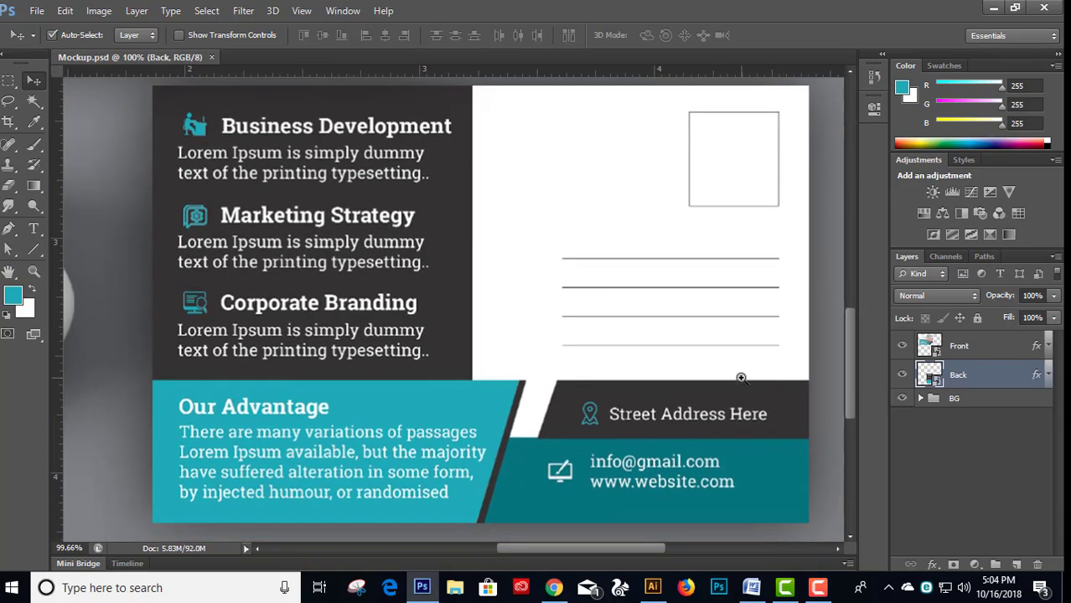
{"action": "scroll", "coordinate": [741, 377], "scroll_direction": "down", "scroll_amount": 3}
{"action": "scroll", "coordinate": [712, 374], "scroll_direction": "down", "scroll_amount": 2}
{"action": "scroll", "coordinate": [670, 370], "scroll_direction": "down", "scroll_amount": 1}
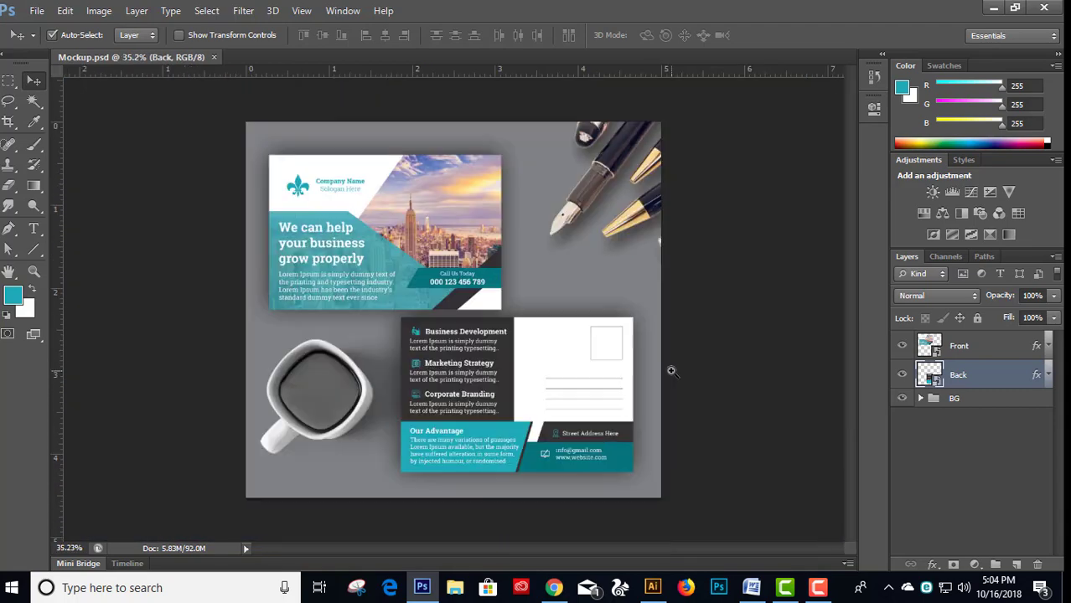
{"action": "scroll", "coordinate": [689, 323], "scroll_direction": "up", "scroll_amount": 1}
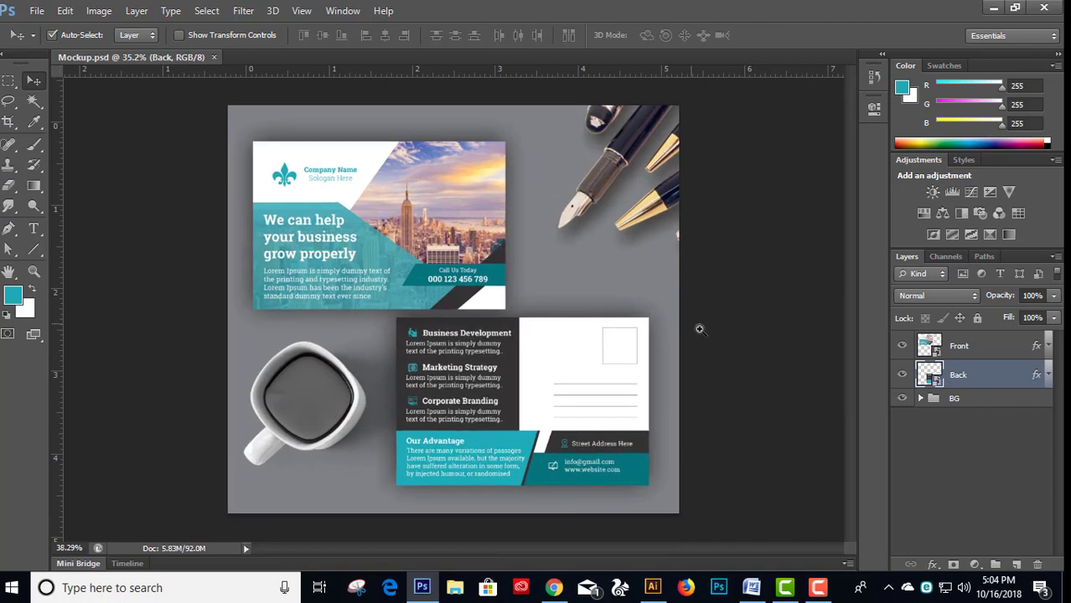